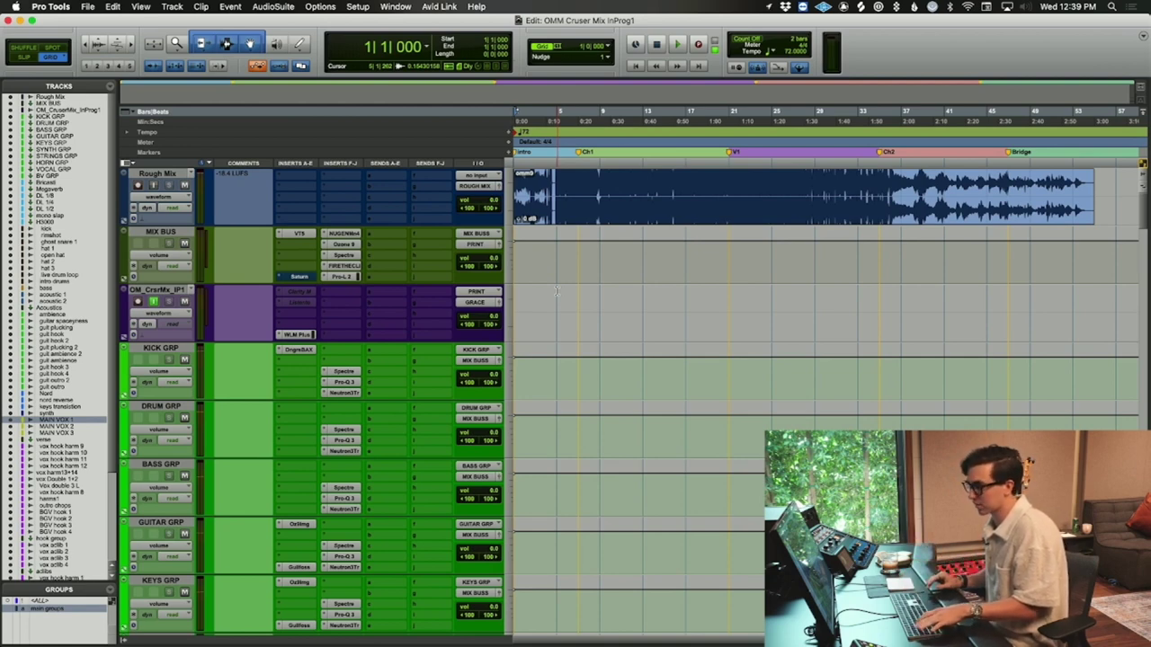
- Play the song from the beginning to audition the current mix, and stop playback
key("space")
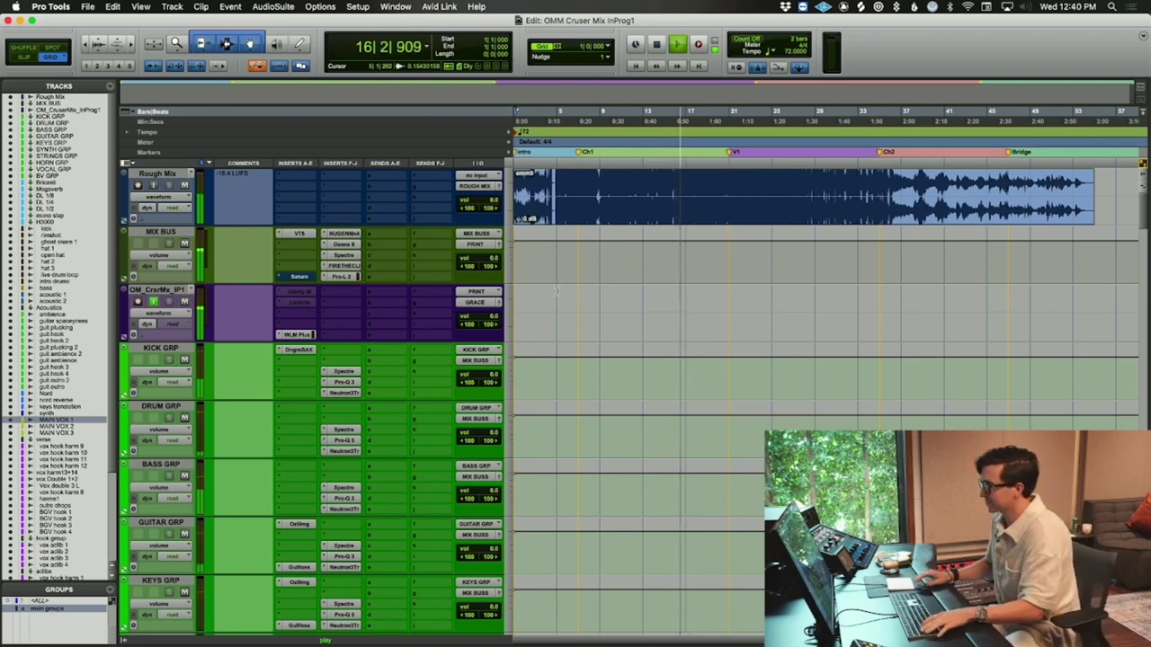
key("space")
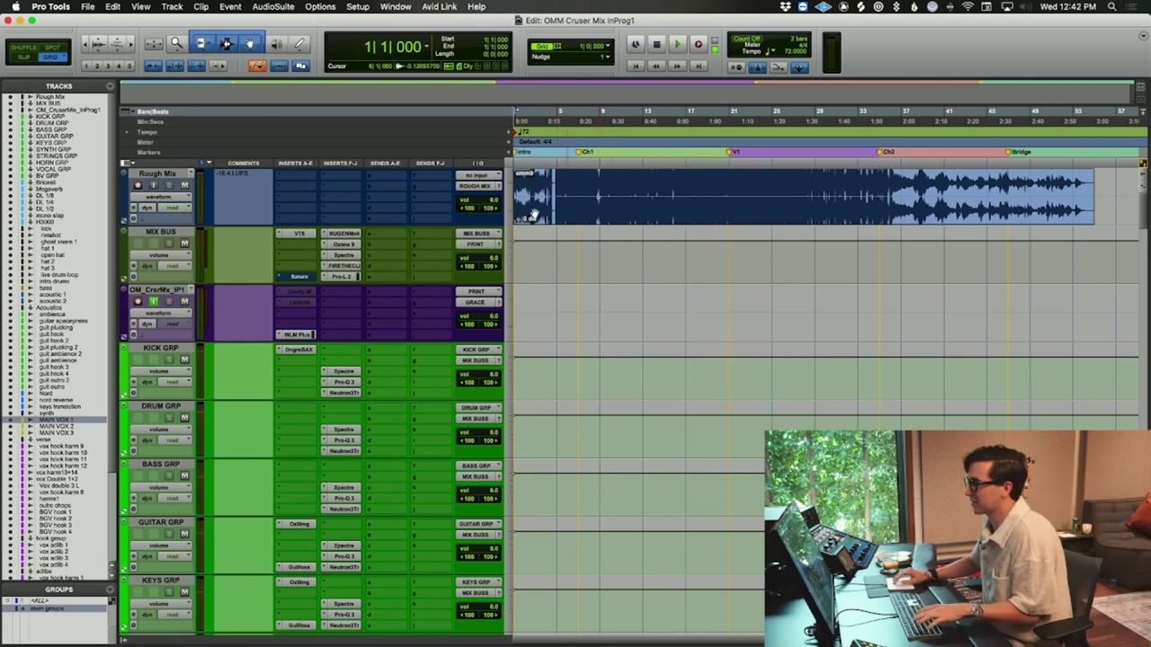
- Place the edit cursor at bar 4 on the hat 1 track and start playback from there
left_click(568, 310)
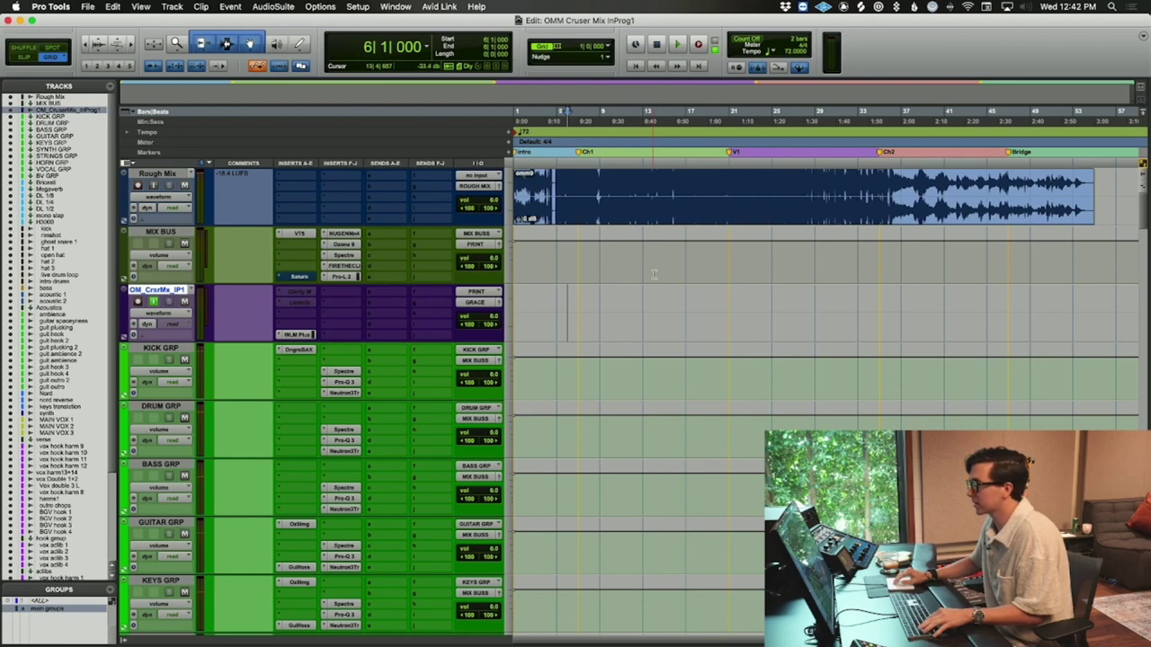
scroll(655, 263, "down", 15)
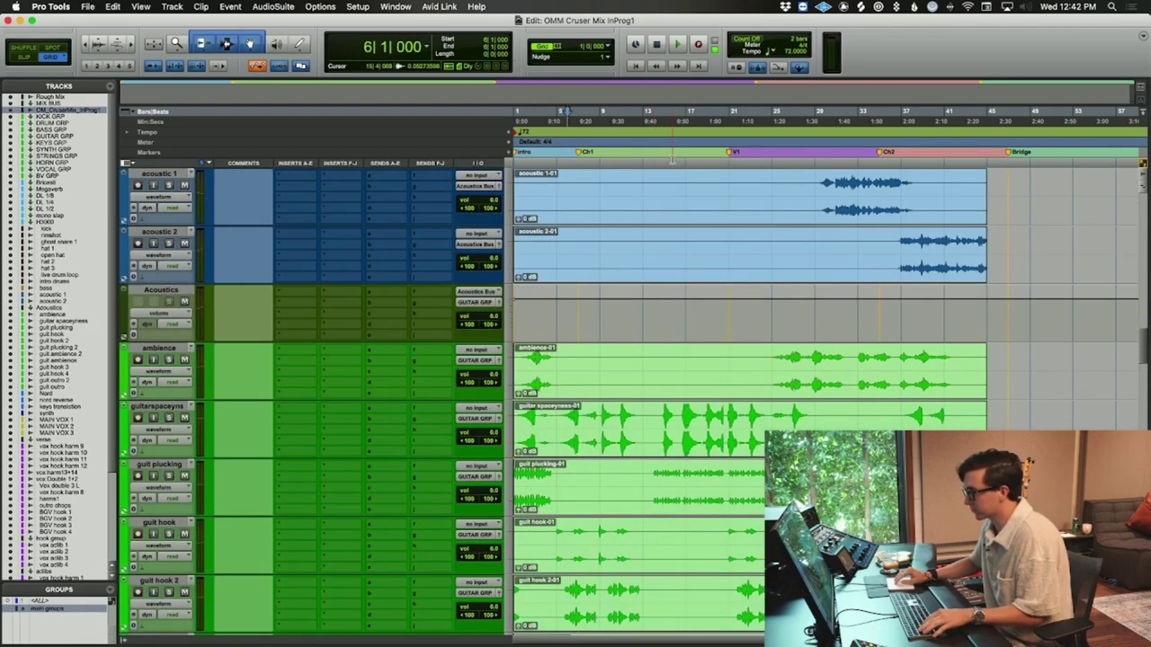
scroll(589, 225, "up", 8)
left_click(546, 232)
key("space")
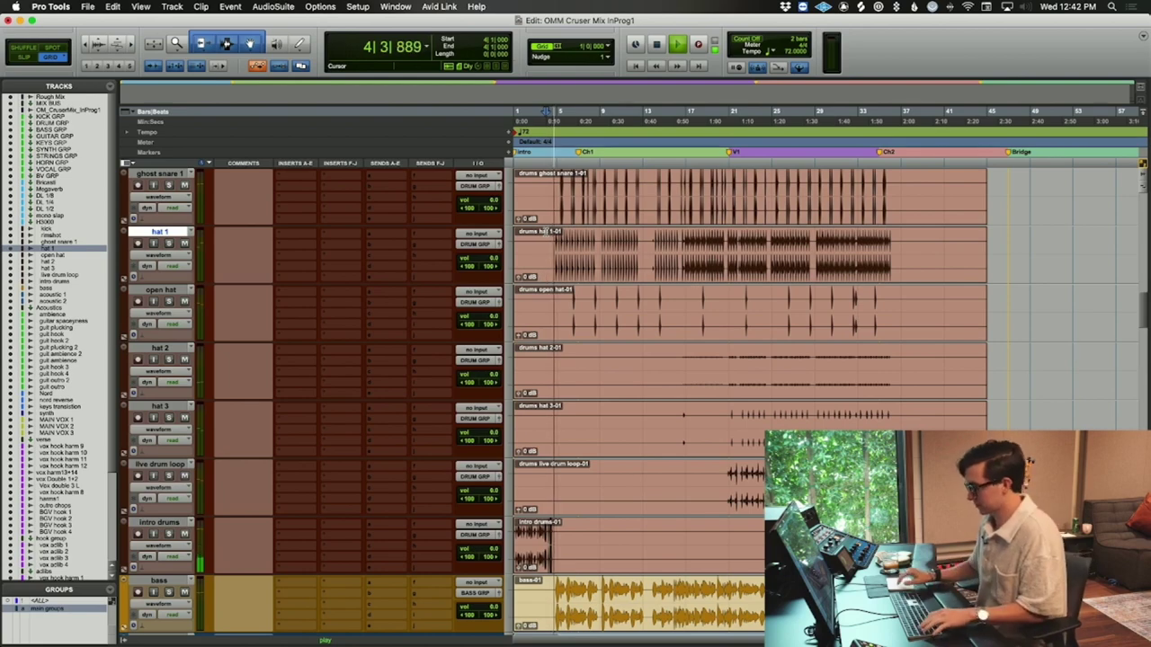
- In the Mix window, disable the main groups group and mute the VOCAL GRP and BV GRP channels
key("super+equal")
scroll(619, 497, "left", 10)
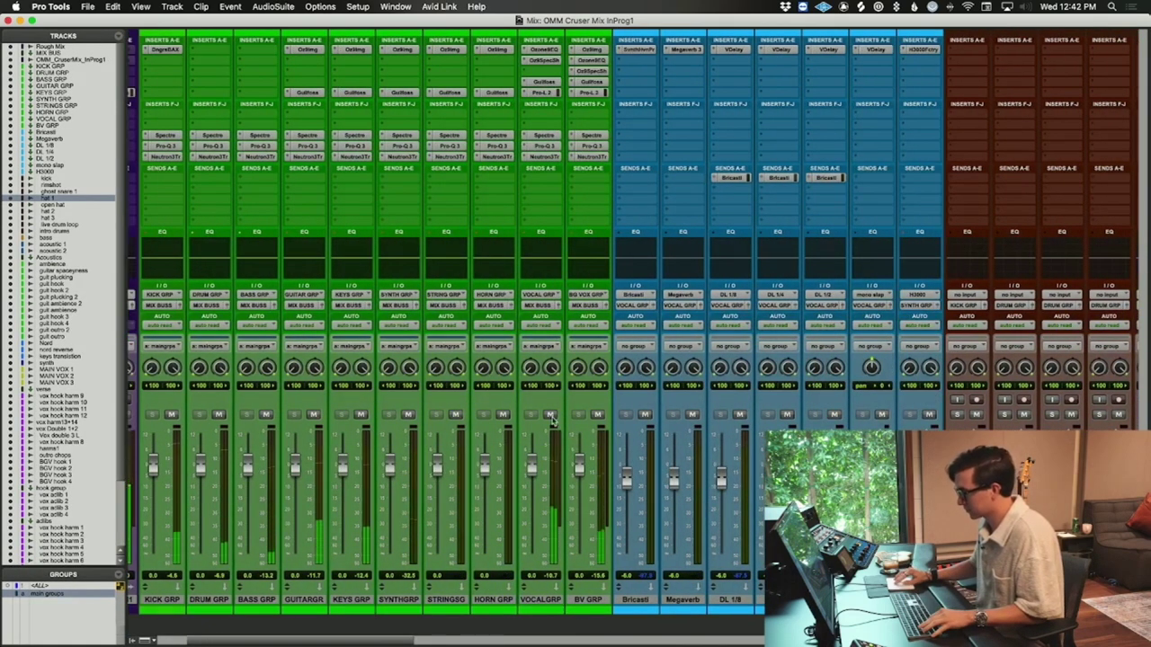
left_click(550, 416)
left_click(550, 417)
left_click(47, 593)
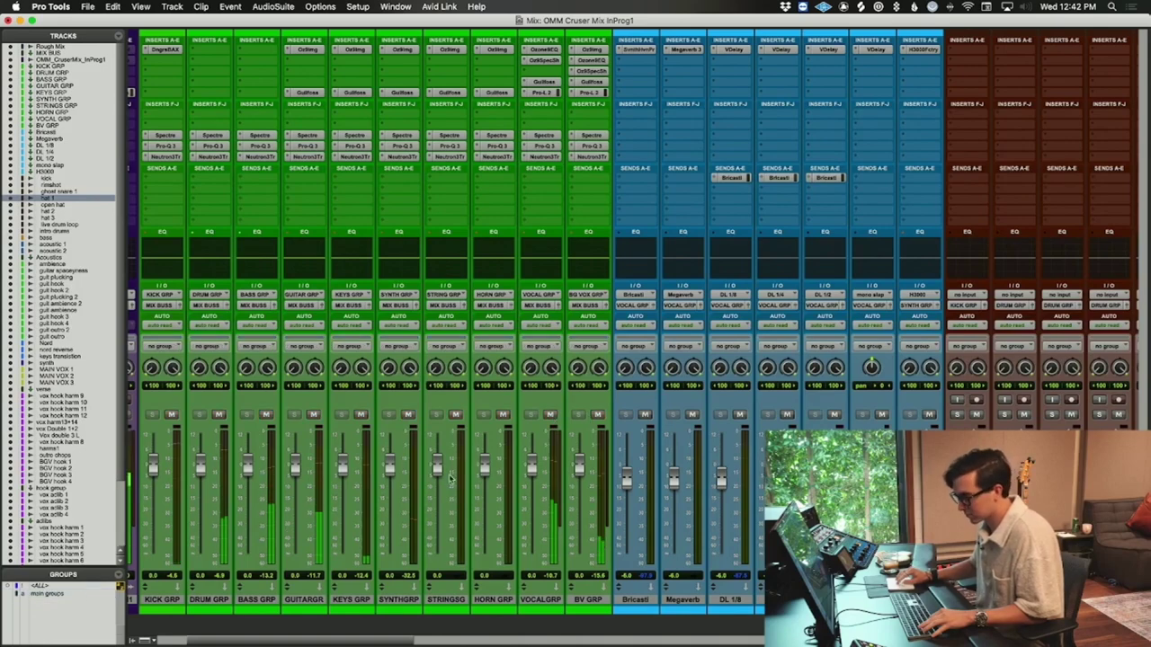
left_click(550, 414)
left_click(597, 414)
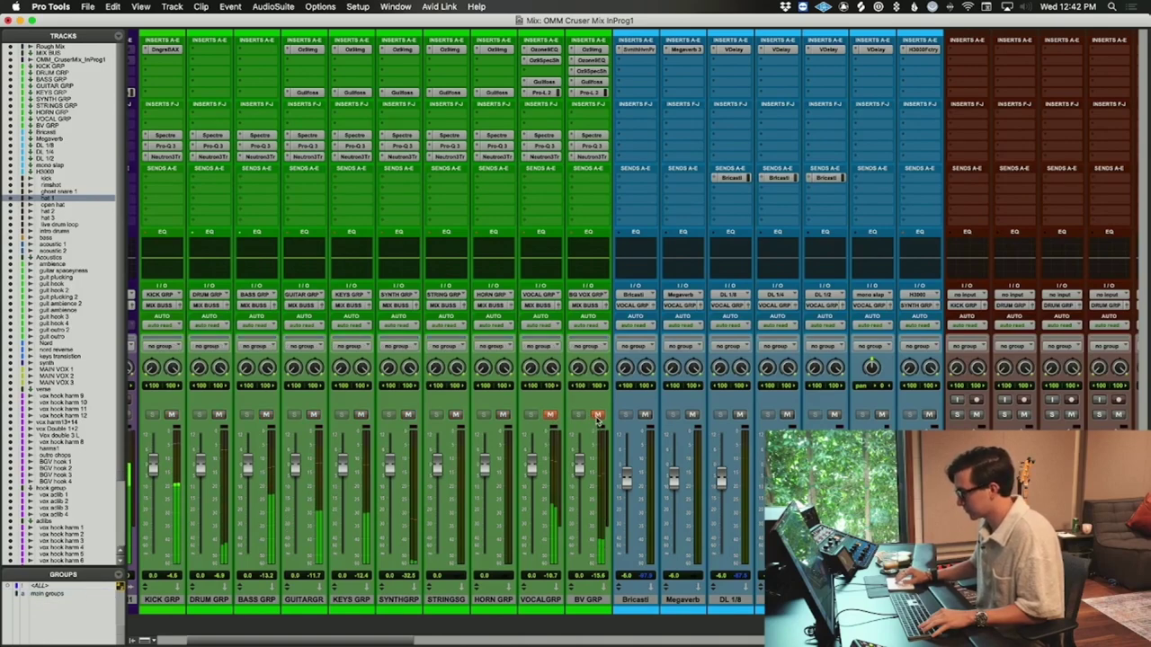
- Adjust the low-frequency level of the Dangerous BAX EQ on the KICK GRP channel, and close the plug-in
key("super+=")
scroll(585, 402, "up", 6)
scroll(531, 406, "down", 2)
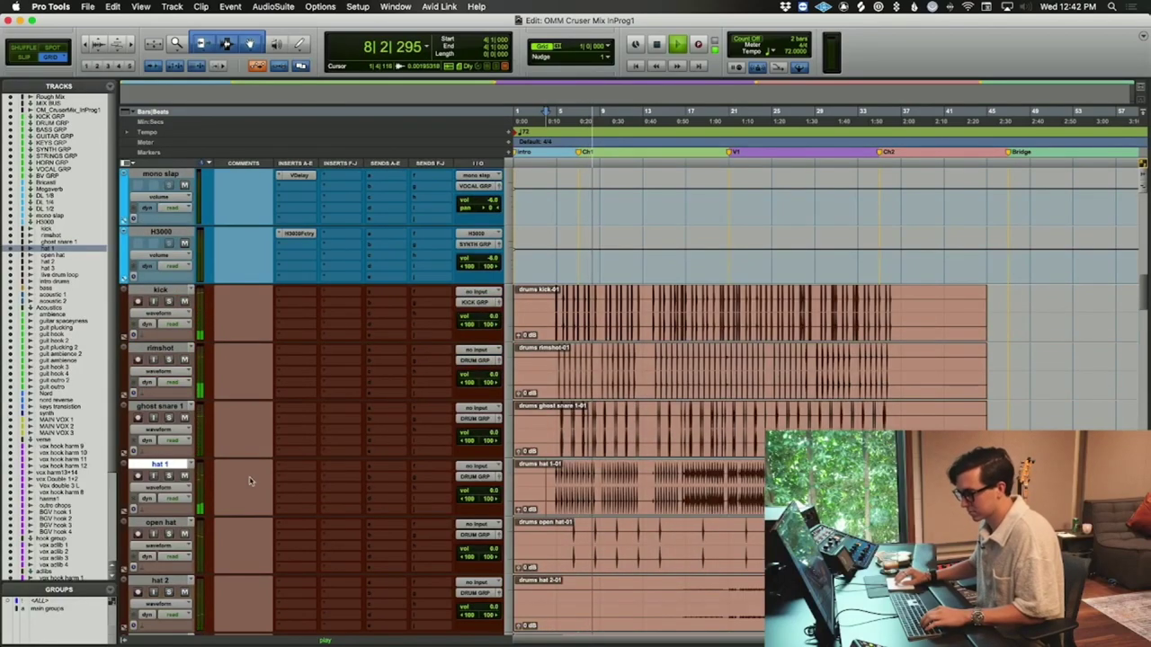
key("super+equal")
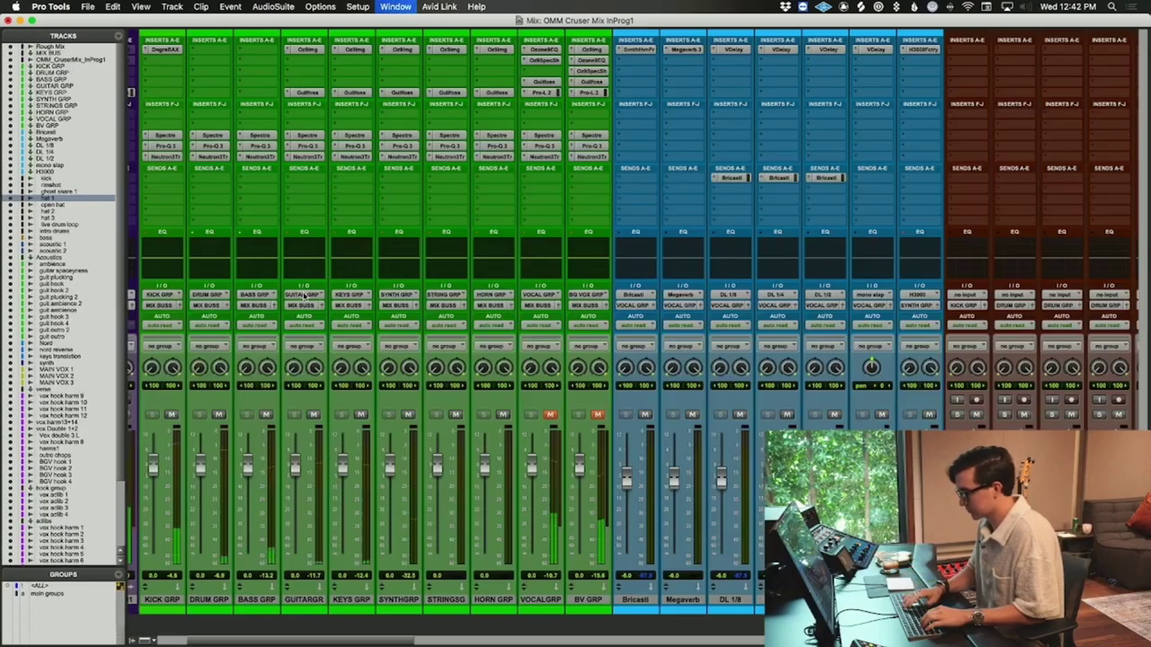
scroll(364, 134, "left", 3)
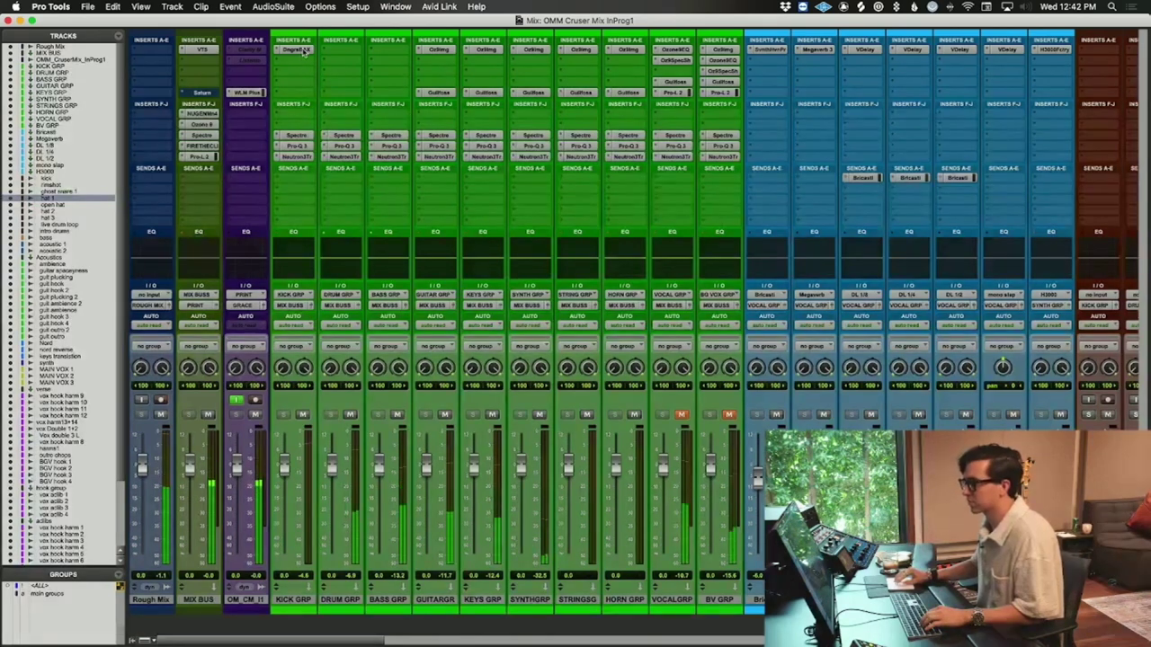
left_click(300, 49)
left_click_drag(761, 220, 759, 205)
left_click_drag(826, 170, 692, 170)
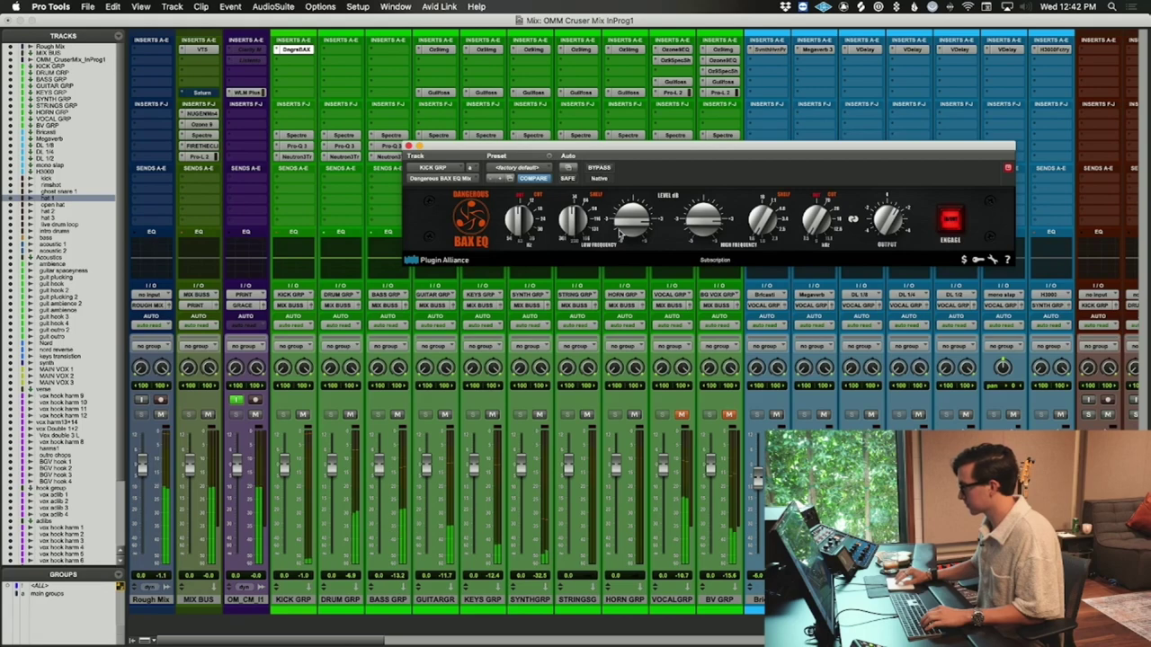
left_click_drag(621, 233, 617, 239)
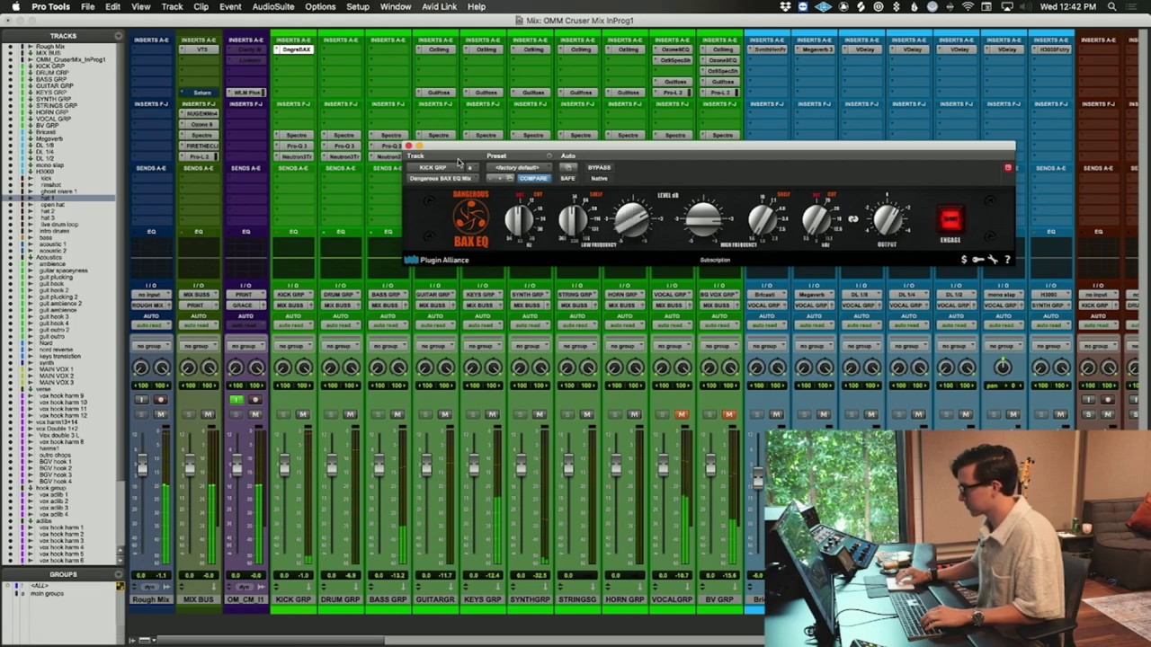
left_click(408, 146)
- Insert Ghz Faraday Limiter 3 on the rimshot track with the QC START preset, threshold -13.9 dB and output -8.5 dB, and save
key("super+equal")
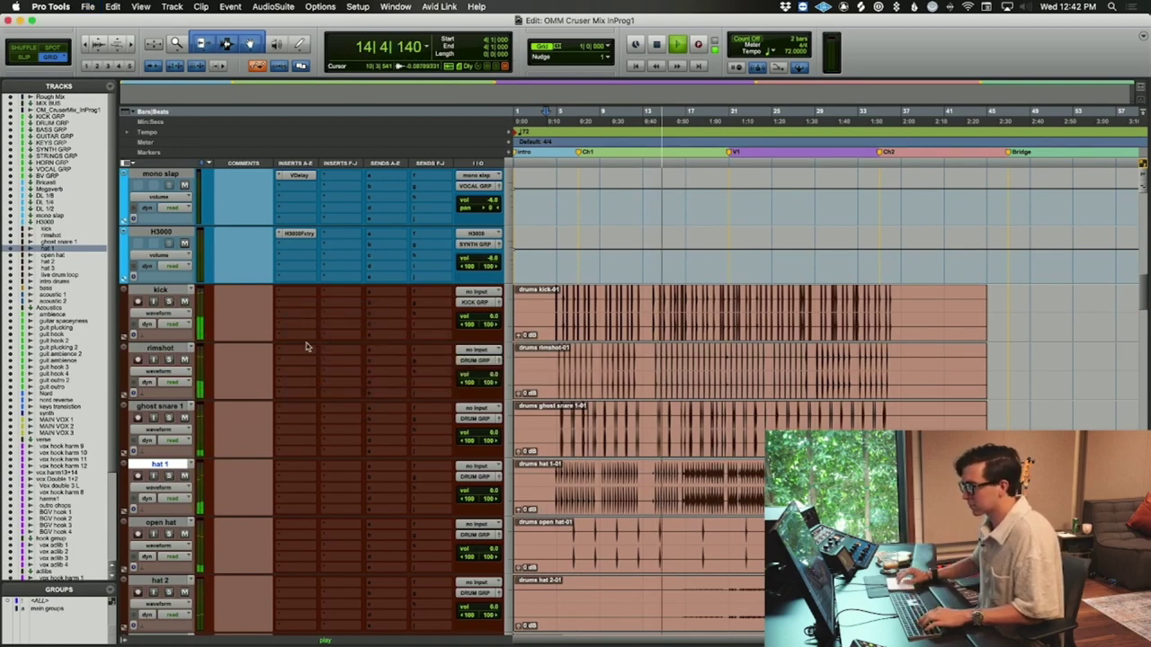
left_click(519, 169)
left_click(522, 147)
left_click_drag(430, 272, 431, 306)
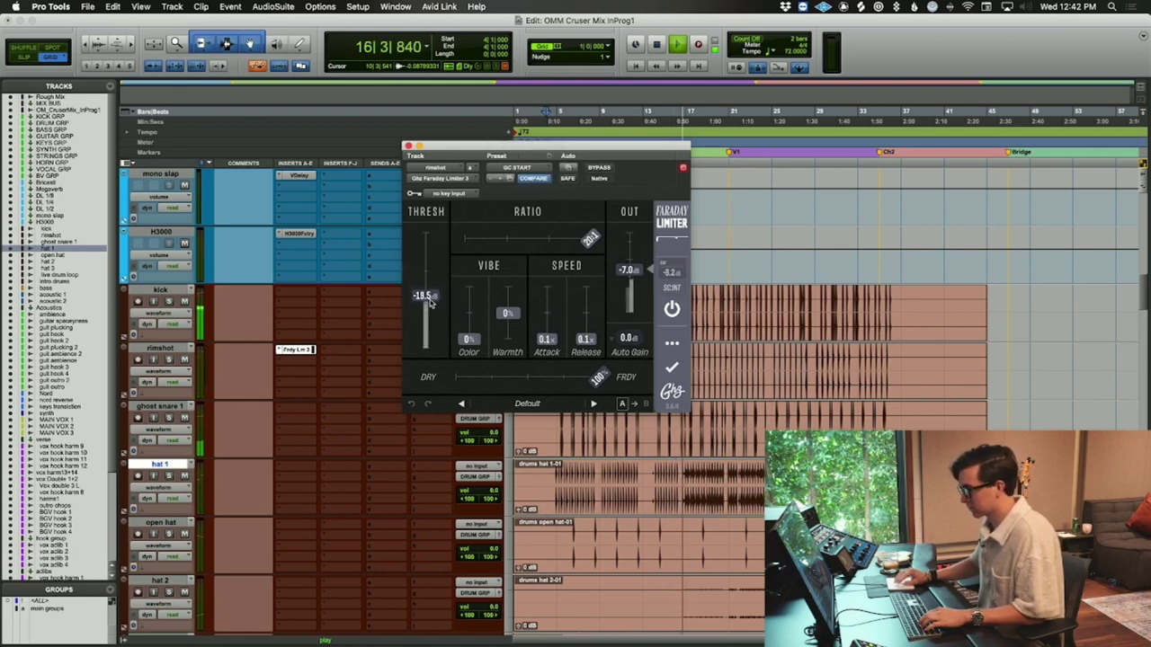
left_click_drag(431, 306, 432, 279)
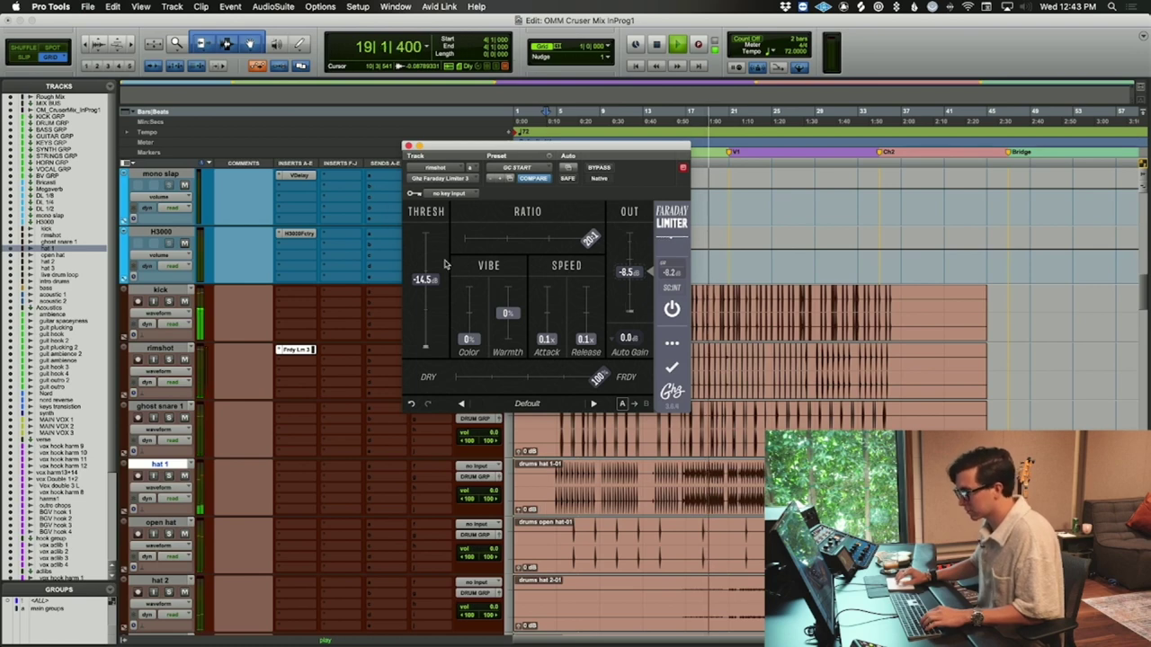
left_click_drag(432, 280, 431, 277)
key("super+s")
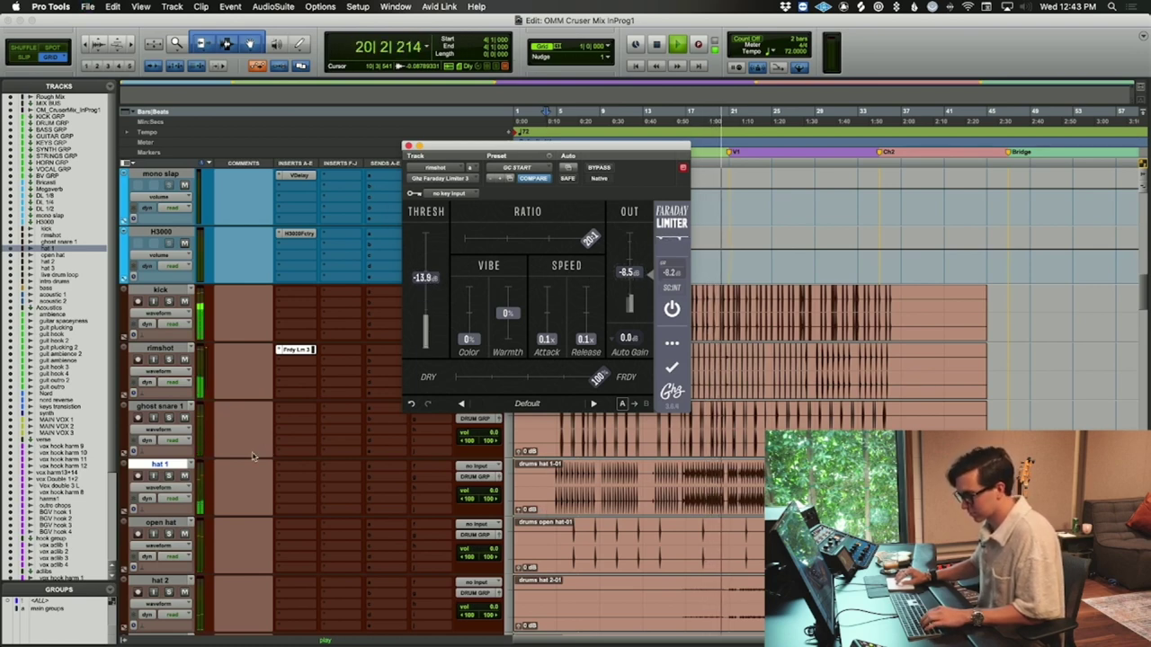
- Copy the Faraday Limiter from the rimshot track to the ghost snare 1 track and open the copy
left_click_drag(295, 351, 297, 415)
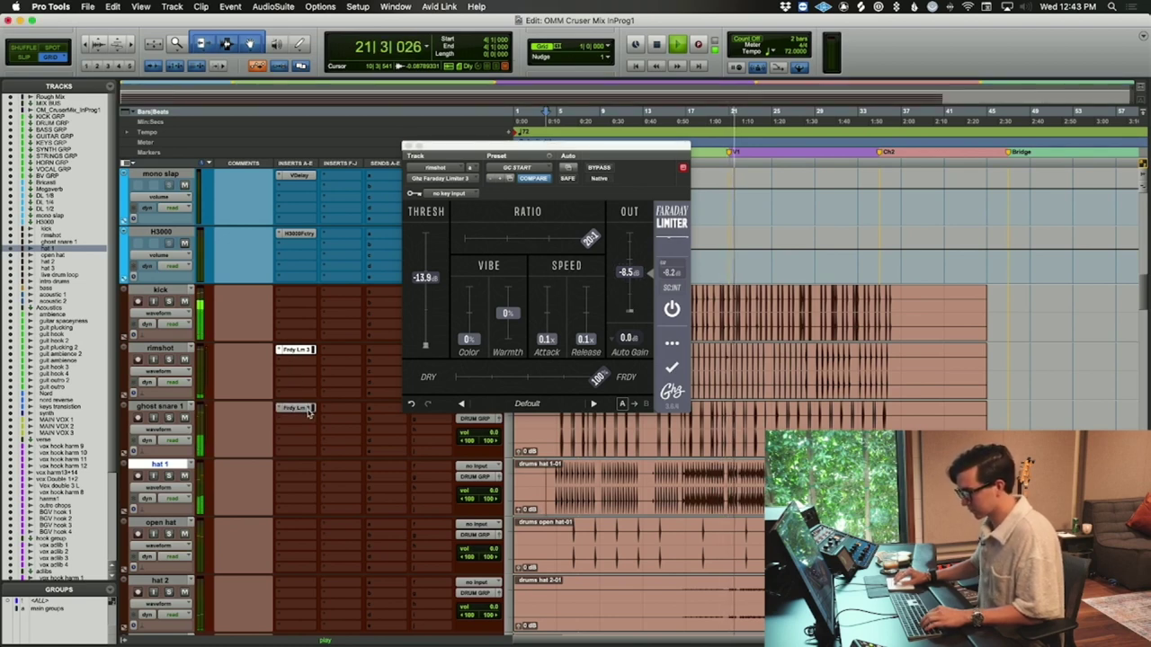
left_click(306, 409)
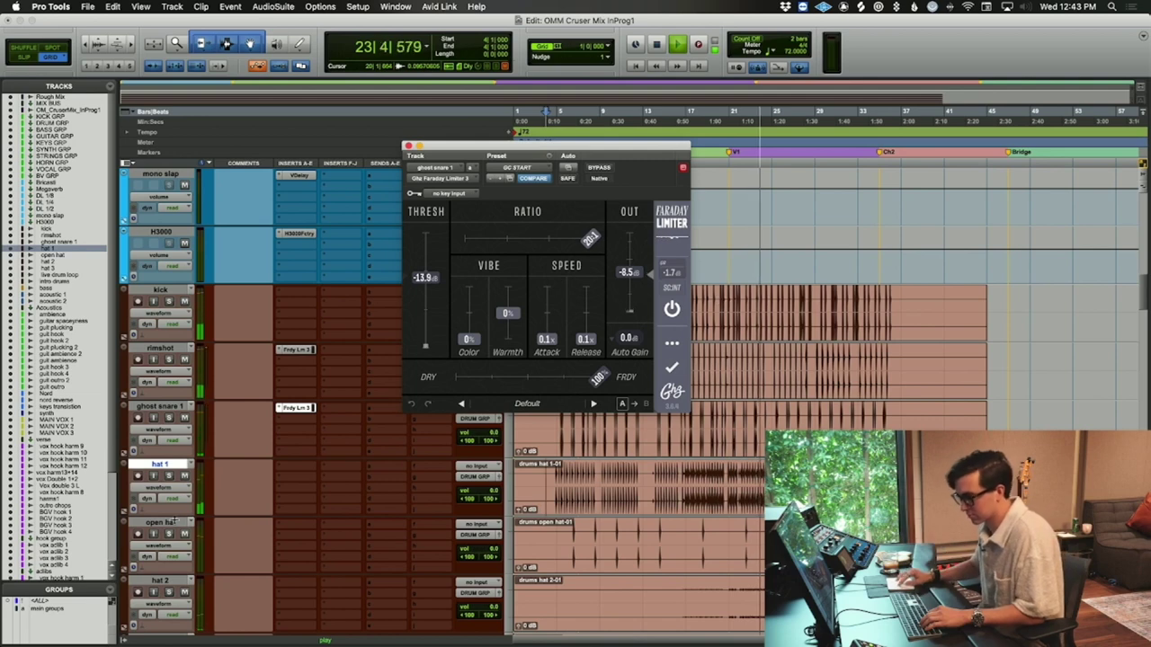
- Insert Ghz Tupe 3 on the hat 1 track with drive at 100%, tube amount at 200 and output at -3.2 dB
left_click(292, 470)
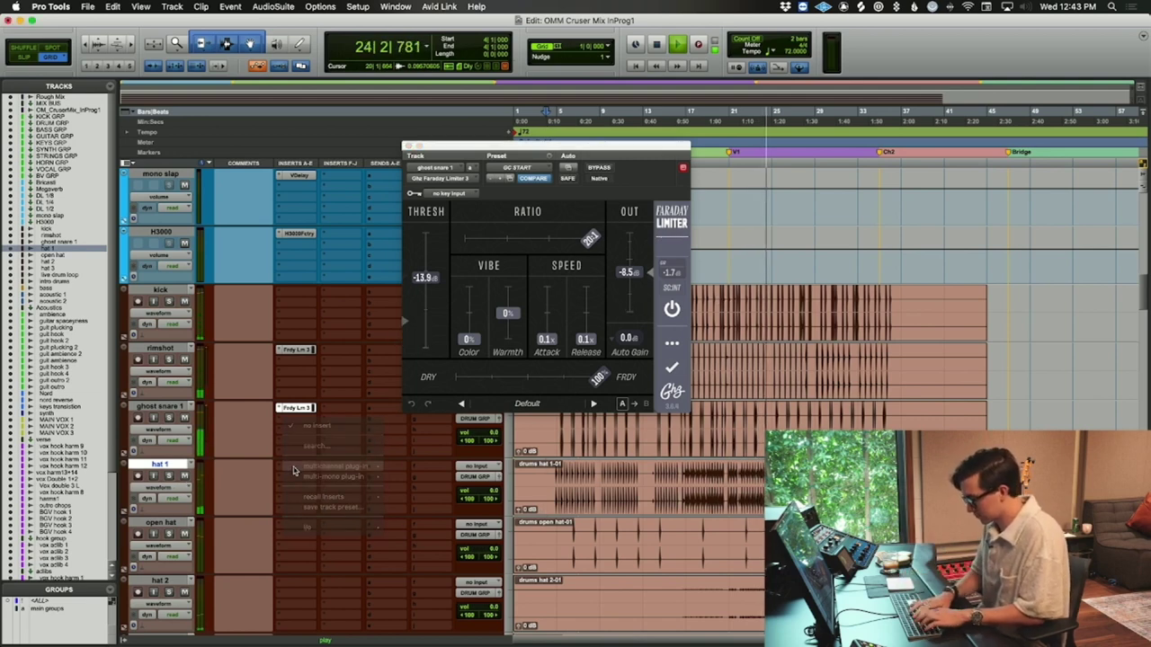
left_click(484, 457)
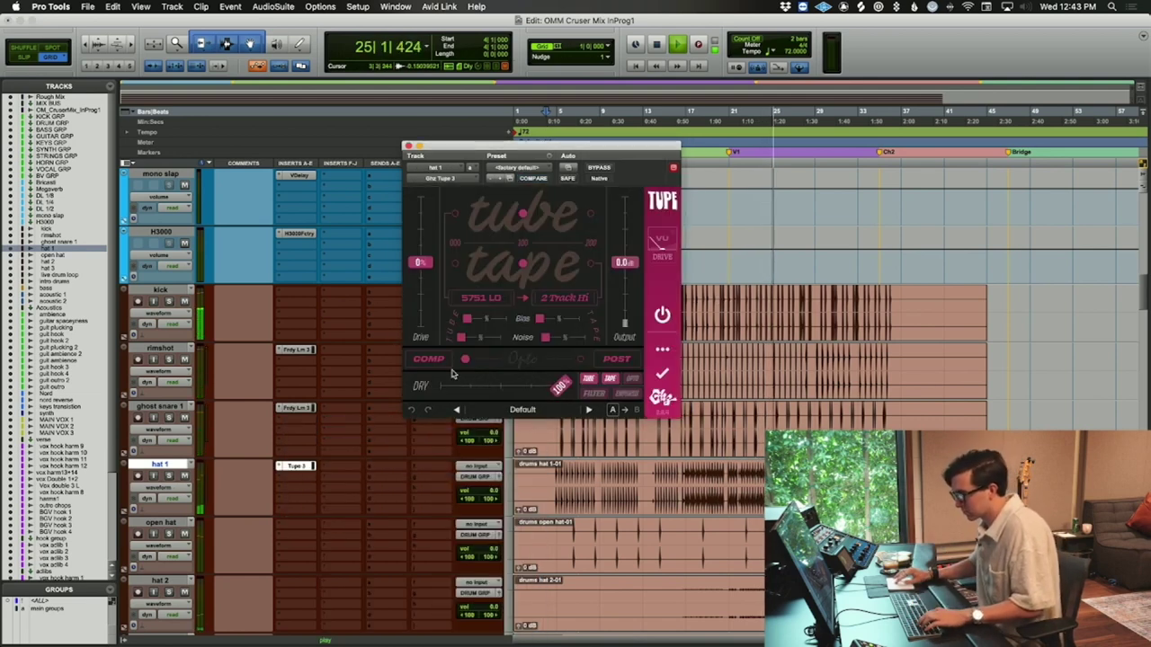
left_click_drag(429, 229, 427, 155)
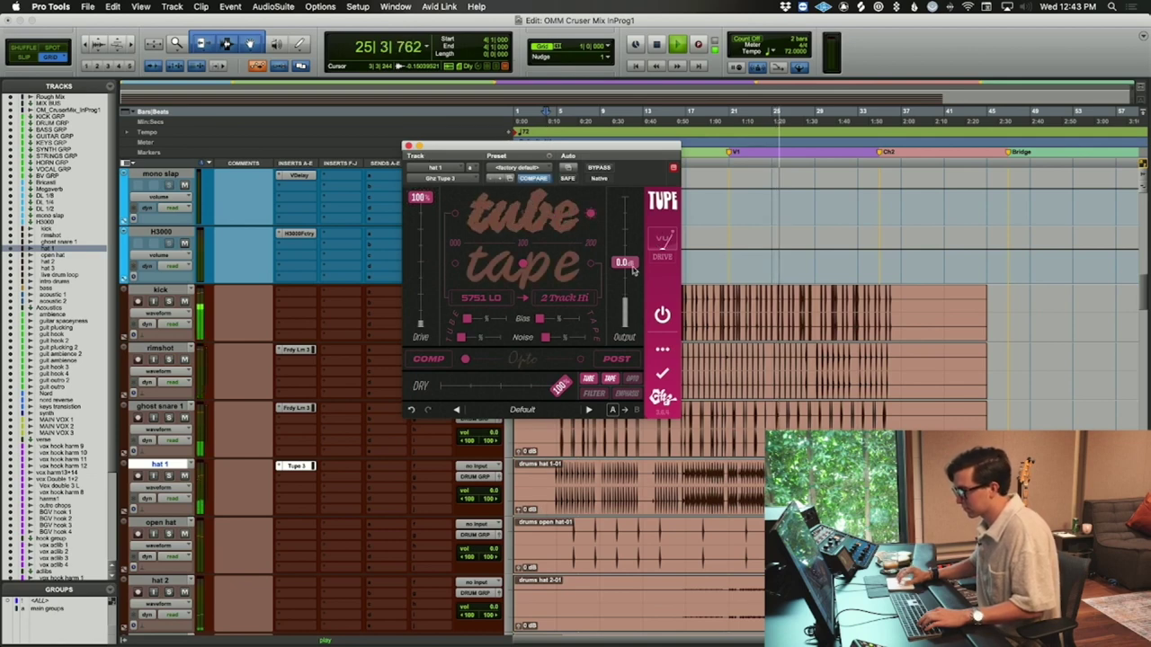
left_click_drag(628, 286, 626, 298)
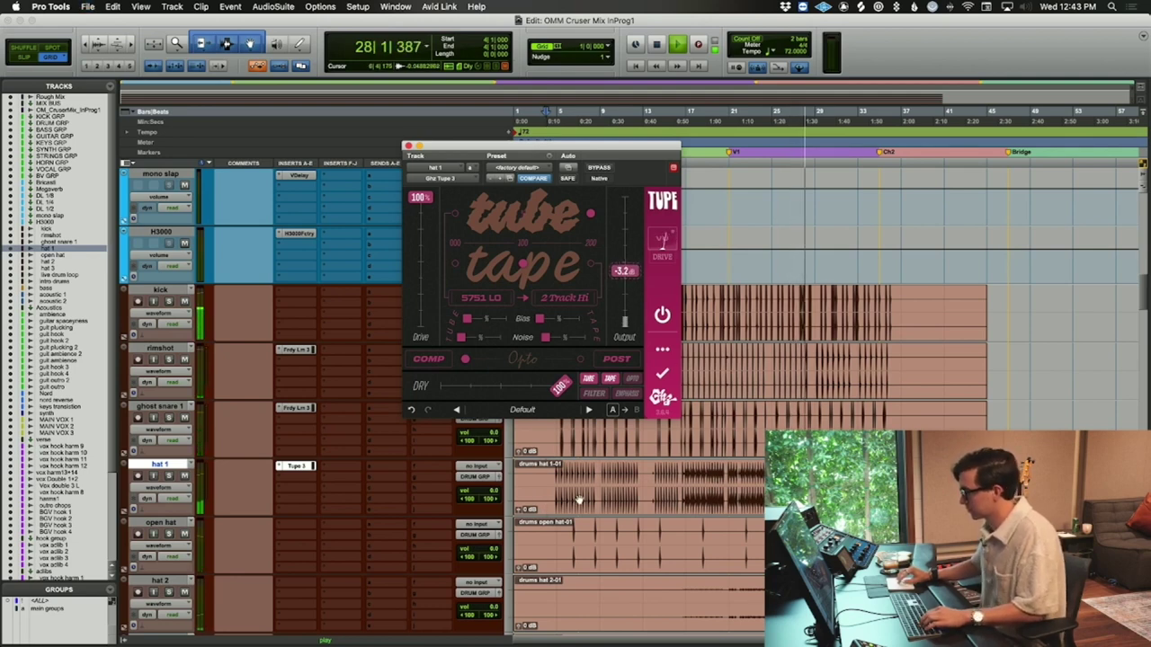
- Insert FabFilter Pro-Q 3 on hat 1 with a narrow bell cut of about 2 dB near 4 kHz and a 24 dB/oct low cut near 150 Hz
left_click(298, 477)
key("Return")
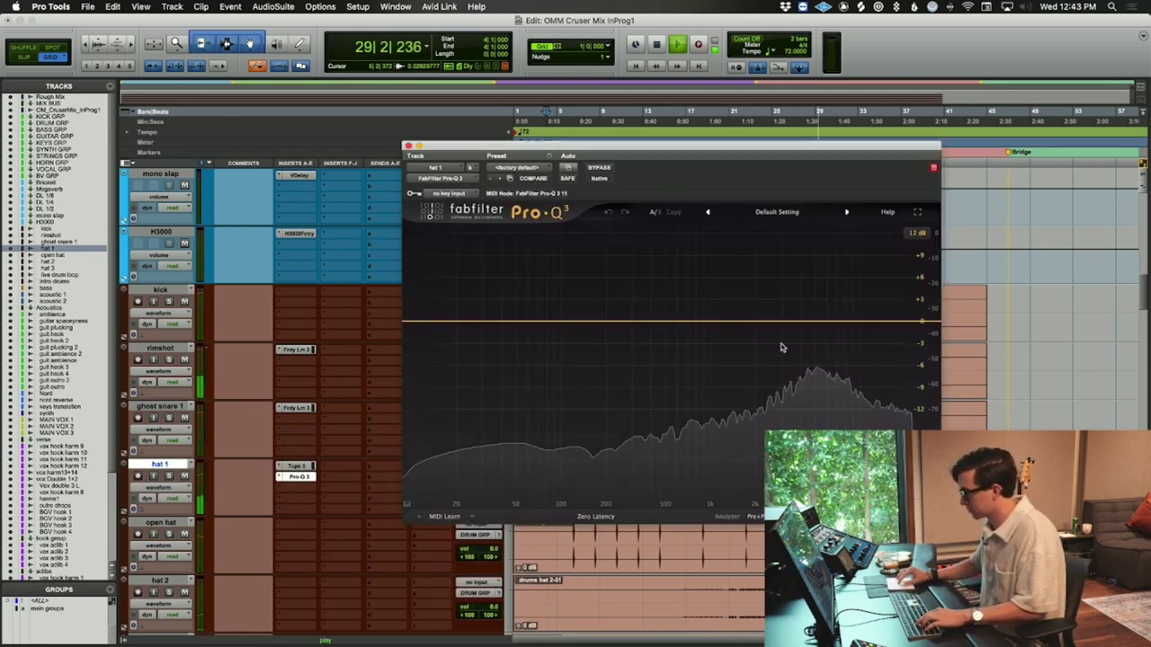
left_click_drag(764, 321, 797, 338)
scroll(797, 248, "up", 4)
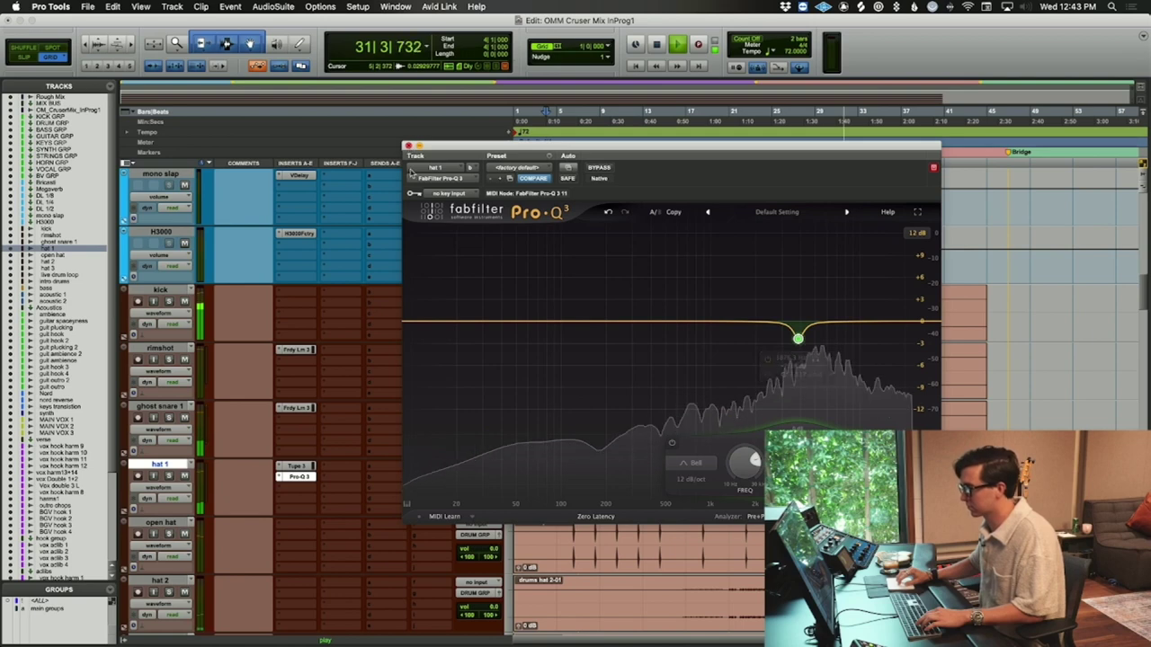
left_click_drag(413, 325, 589, 325)
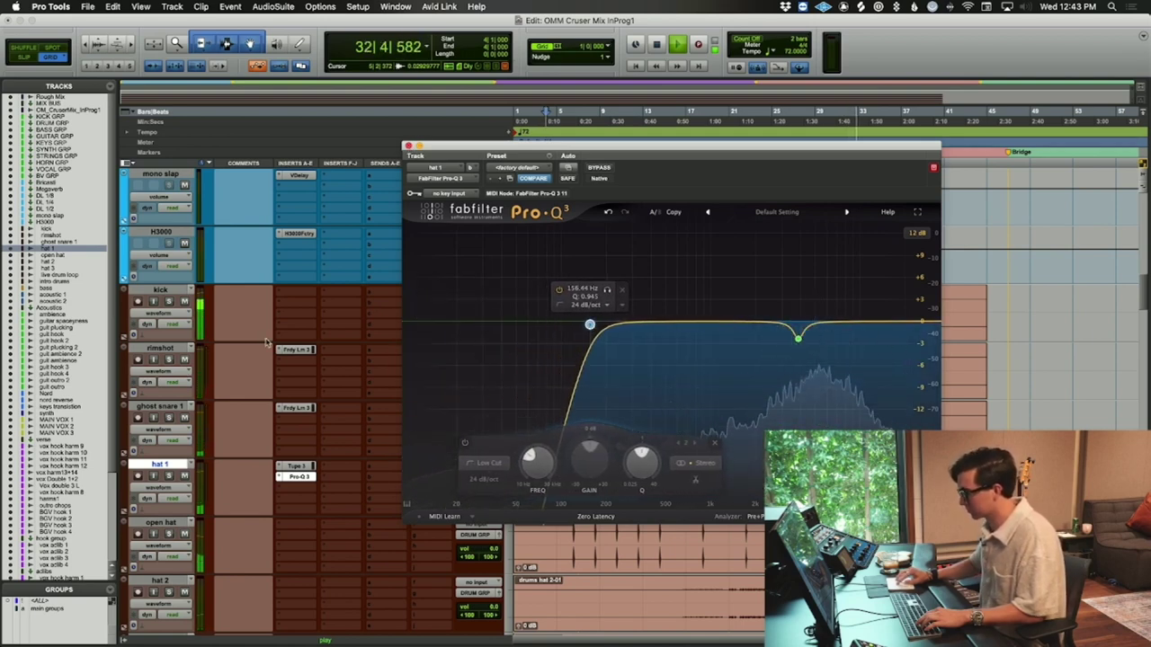
- Copy hat 1's Tupe 3 to the open hat track and set the copy's drive to 58%
left_click(295, 524)
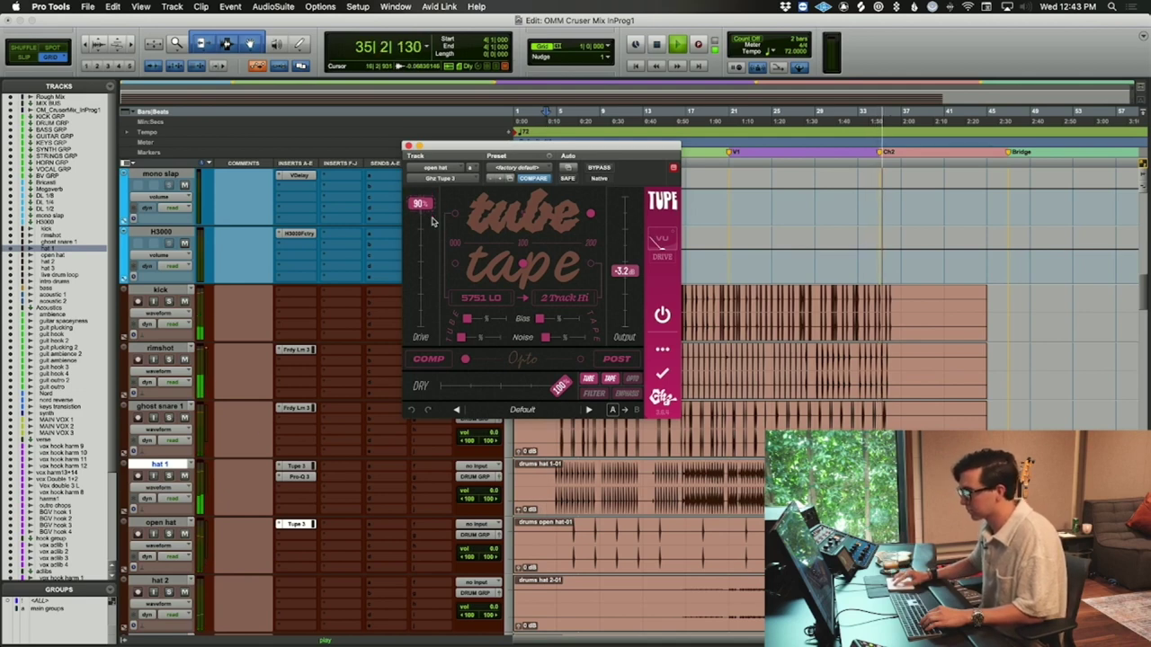
left_click_drag(432, 214, 470, 236)
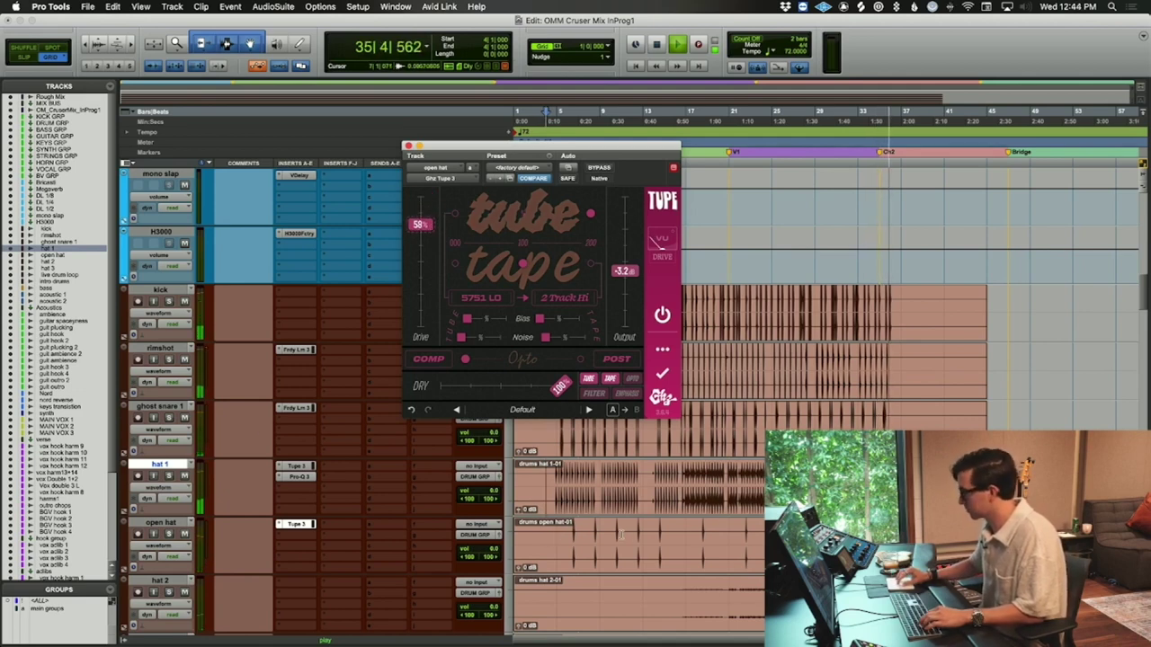
- Replay from bar 17 and set the open hat's Tupe 3 output to -6.1 dB and its drive to 42%
key("space")
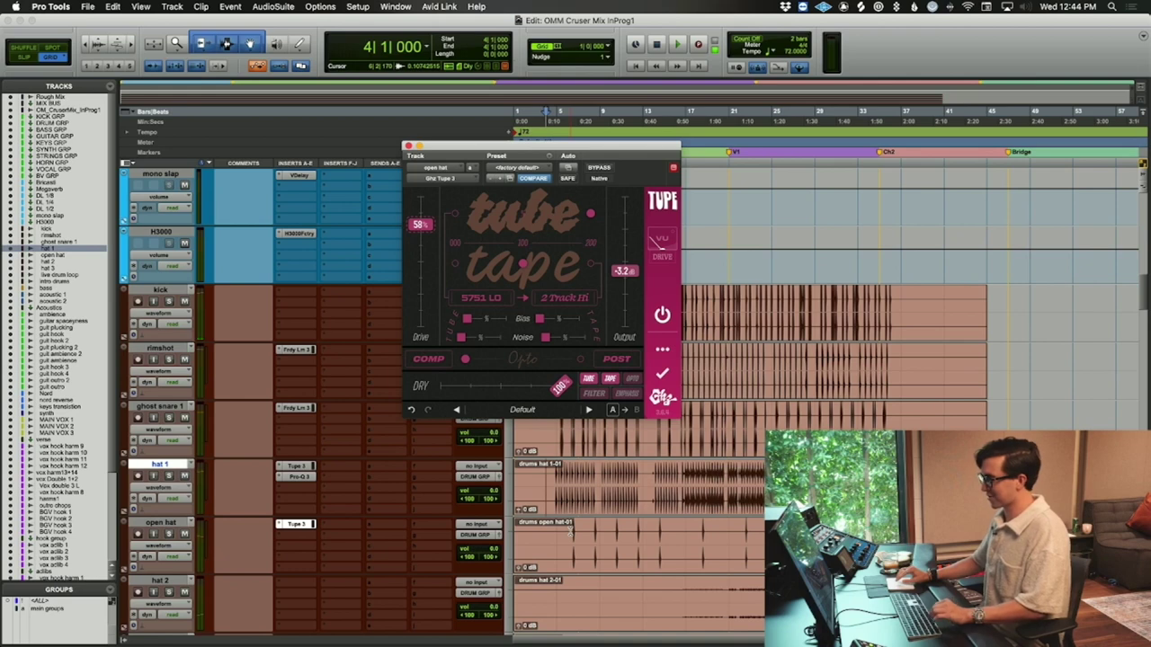
left_click(712, 530)
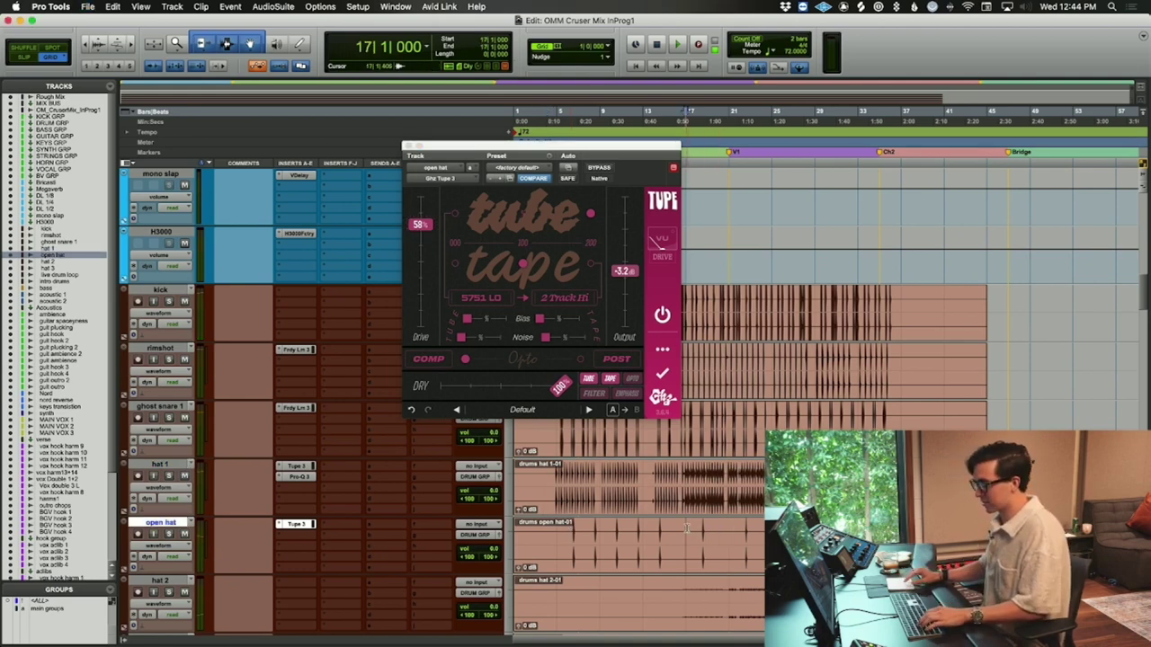
key("space")
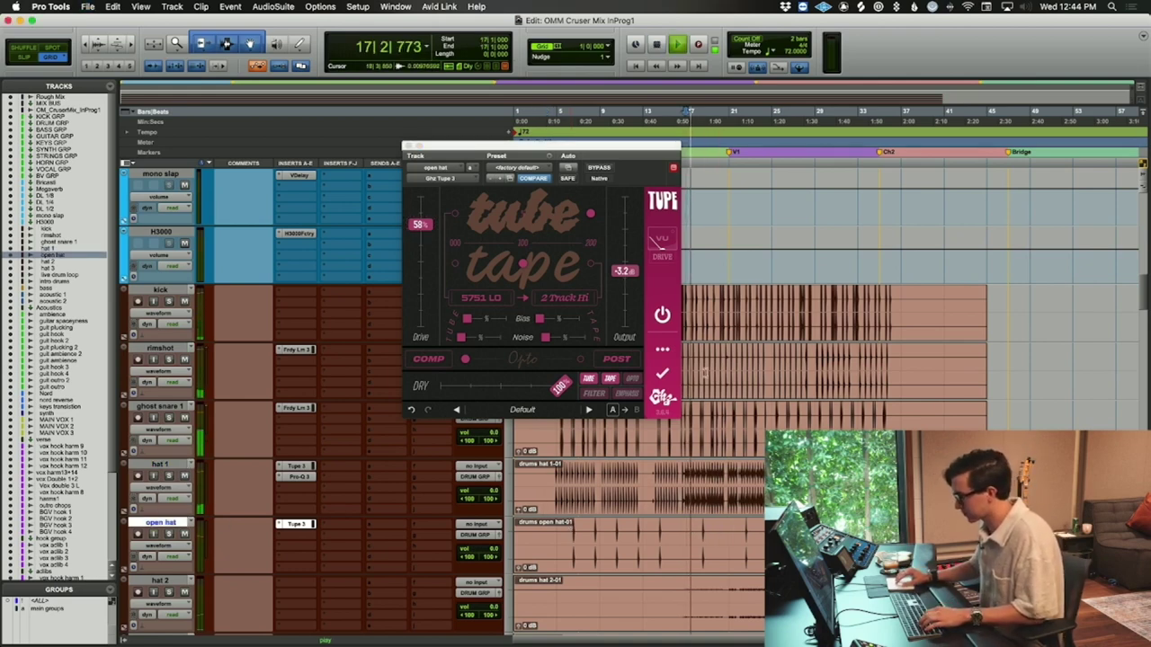
left_click(632, 275)
left_click_drag(633, 276, 632, 318)
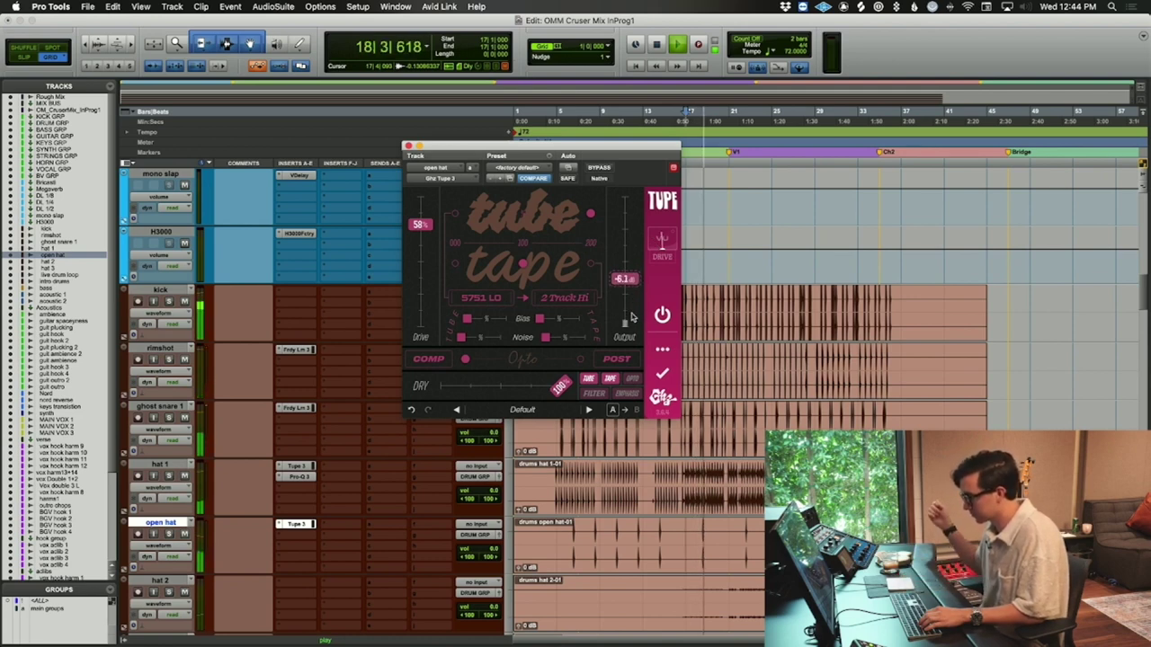
left_click_drag(419, 225, 419, 234)
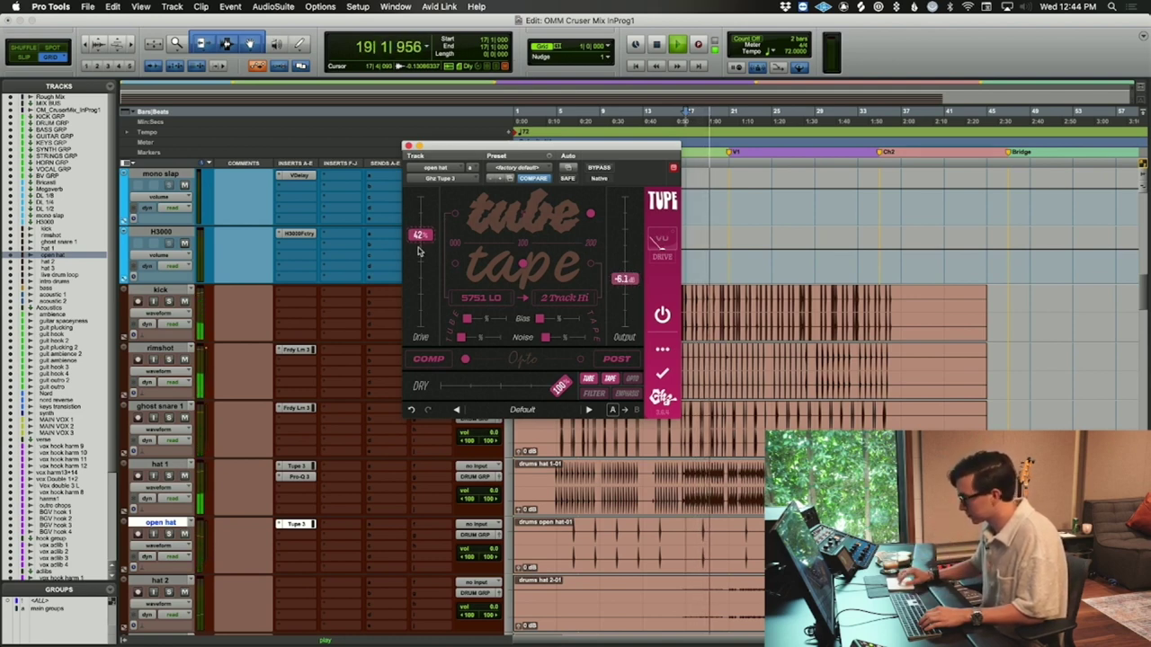
scroll(730, 414, "down", 1)
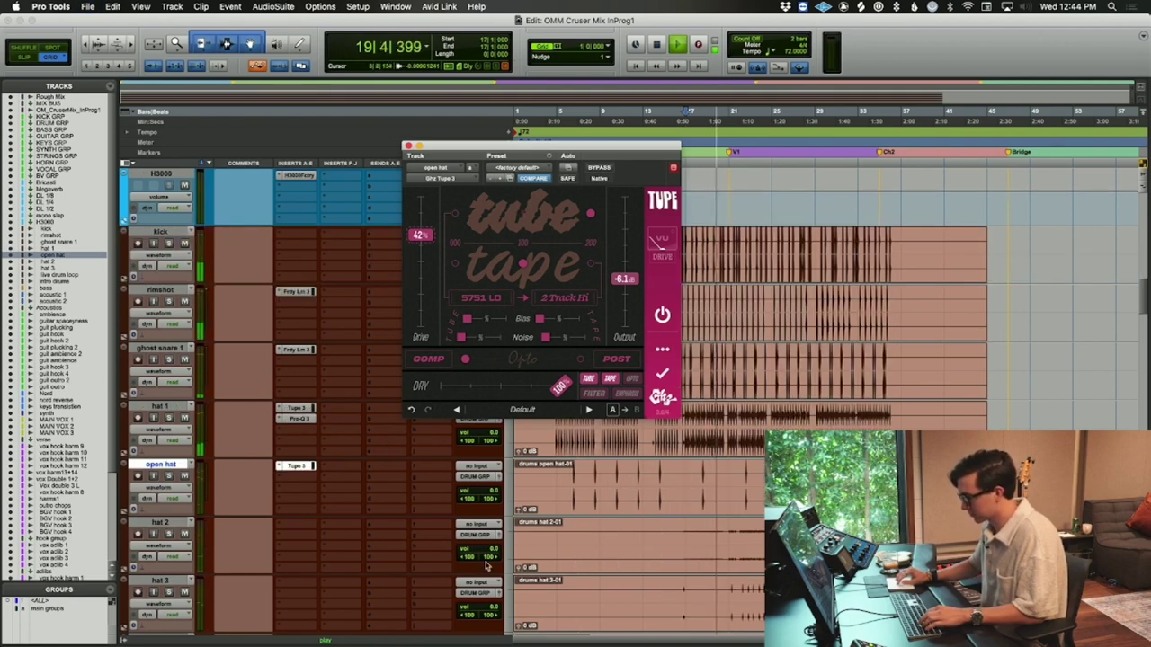
scroll(730, 415, "down", 4)
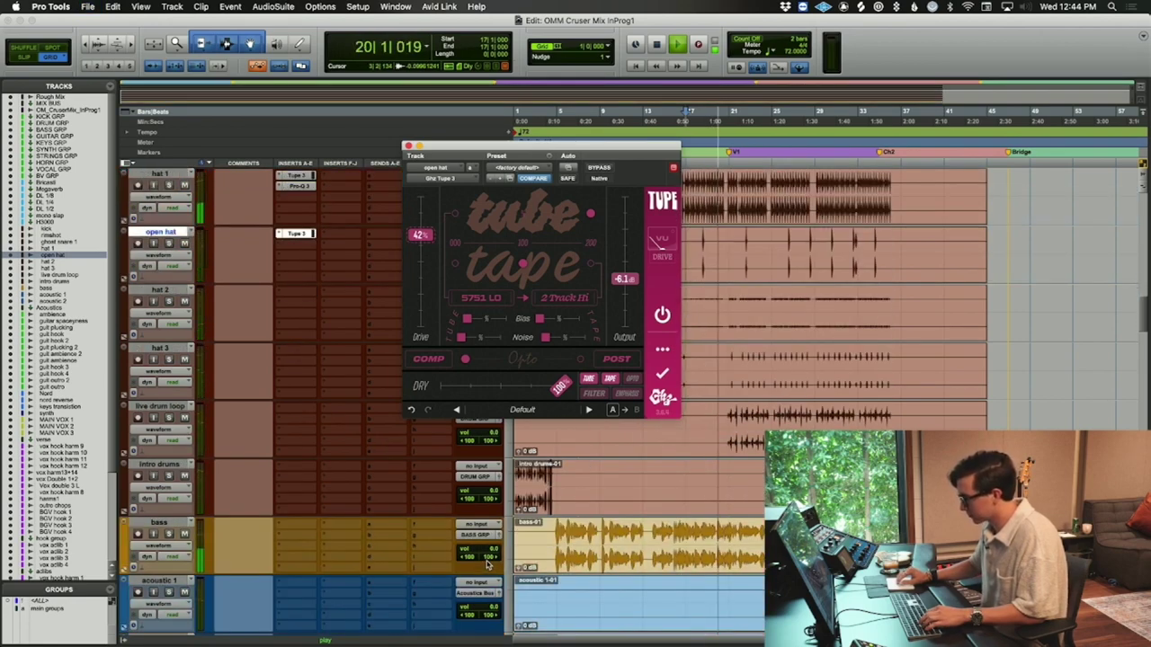
- Insert the Ghz Faraday Limiter 3 on the live drum loop track and load its OC START preset
left_click(293, 468)
left_click(325, 415)
left_click(306, 407)
left_click(310, 390)
type("far")
key("Return")
left_click_drag(426, 234, 426, 279)
left_click(508, 168)
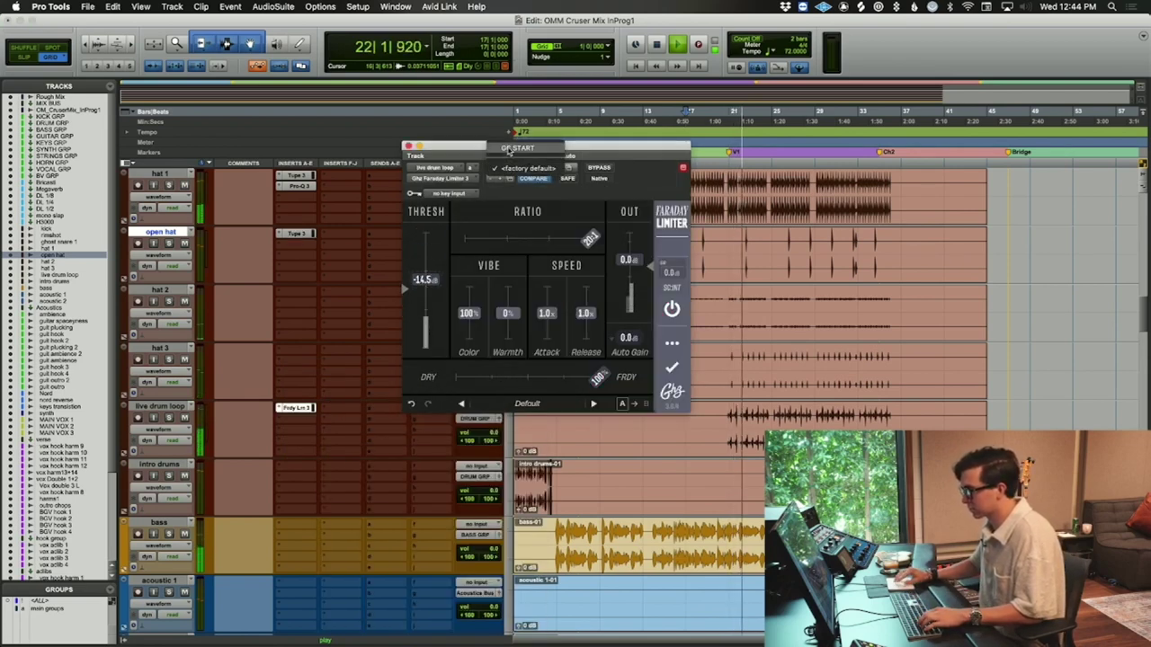
left_click(517, 153)
- Set the live drum loop limiter's threshold to -20.0 dB and output to -18.5 dB, and save the session
left_click_drag(429, 280, 427, 301)
left_click_drag(627, 270, 627, 277)
left_click_drag(626, 340, 617, 444)
key("super+s")
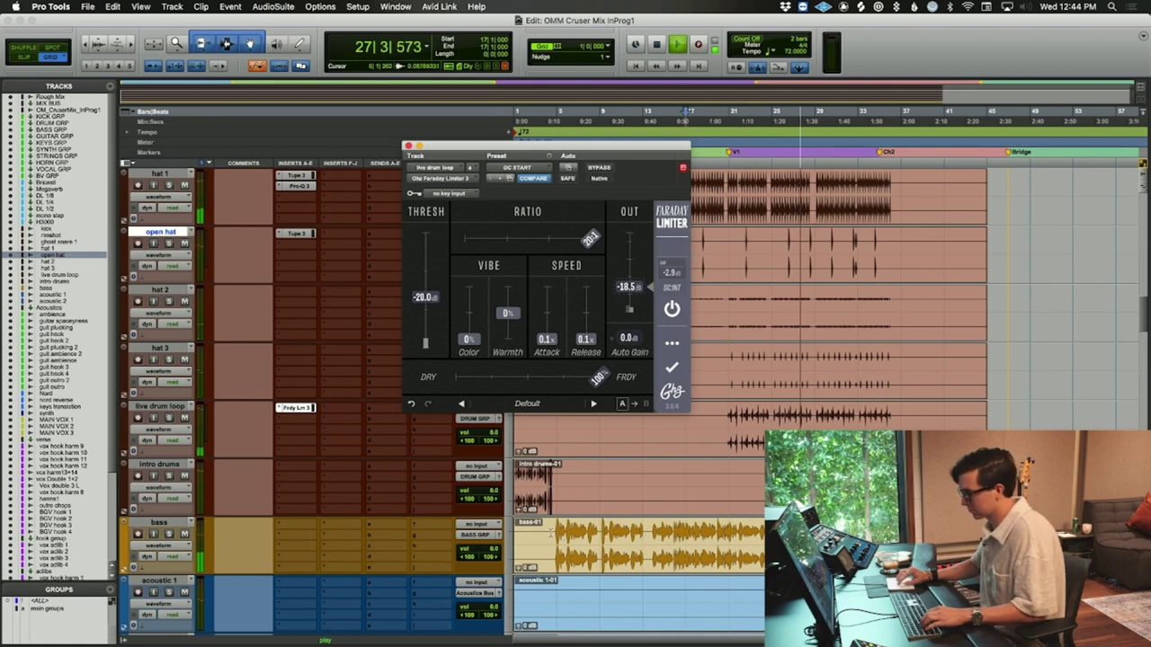
left_click(408, 146)
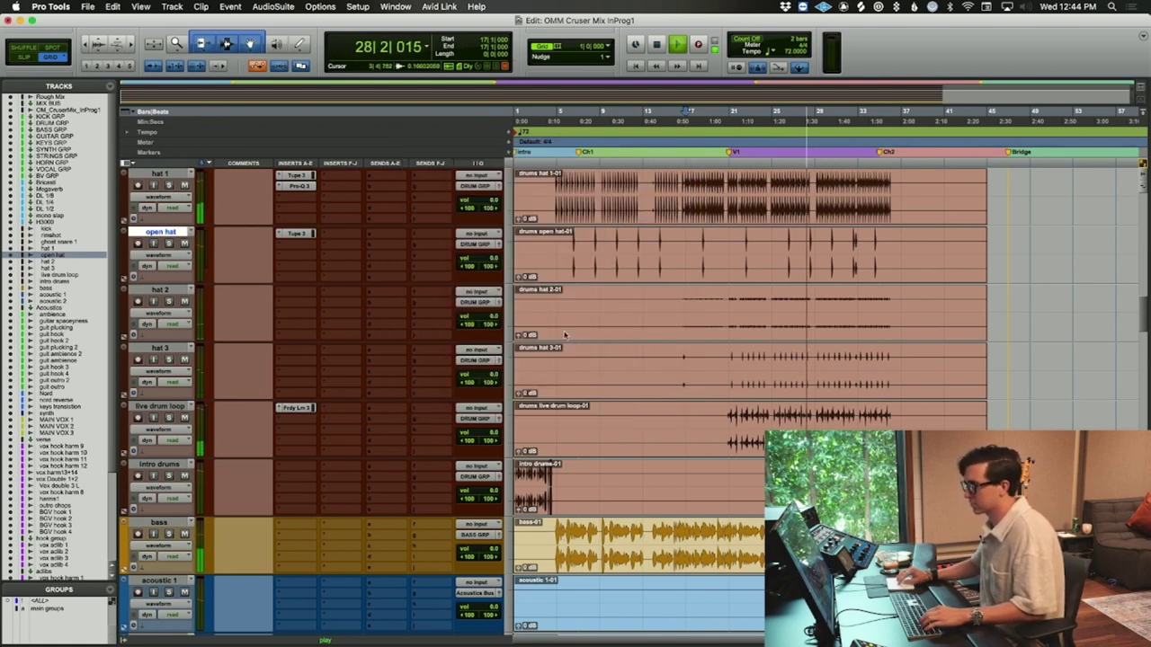
- Replay from bar 5, insert the UAD Teletronix LA-2A Legacy on the bass track and fine-tune its gain
left_click(548, 591)
key("space")
left_click(555, 537)
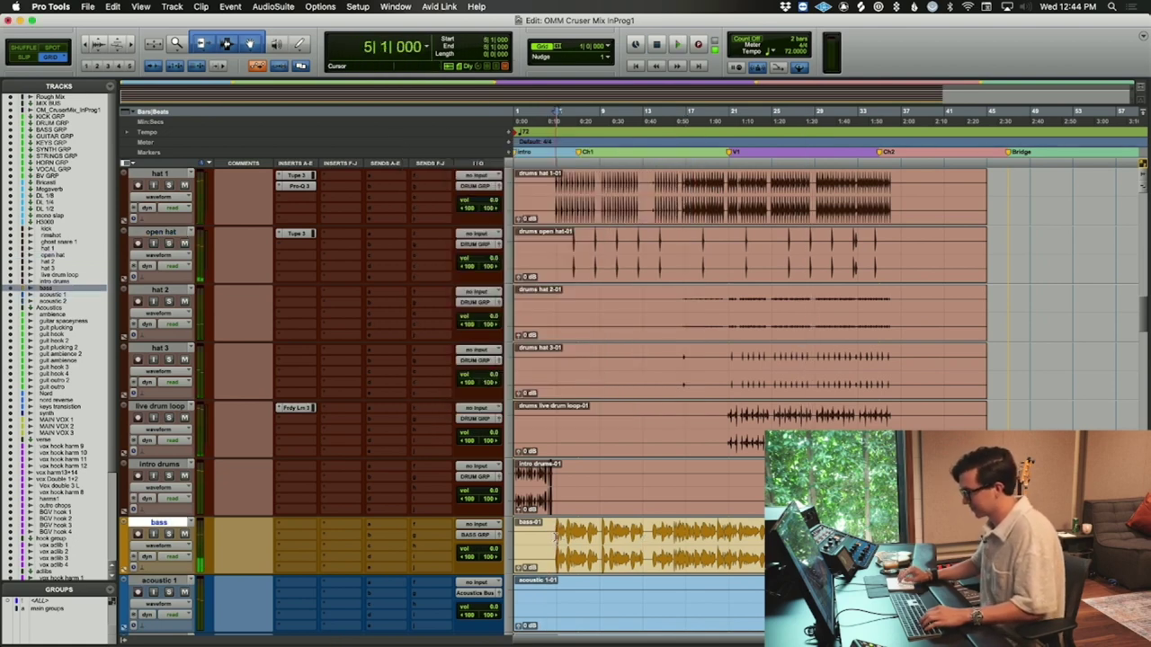
key("space")
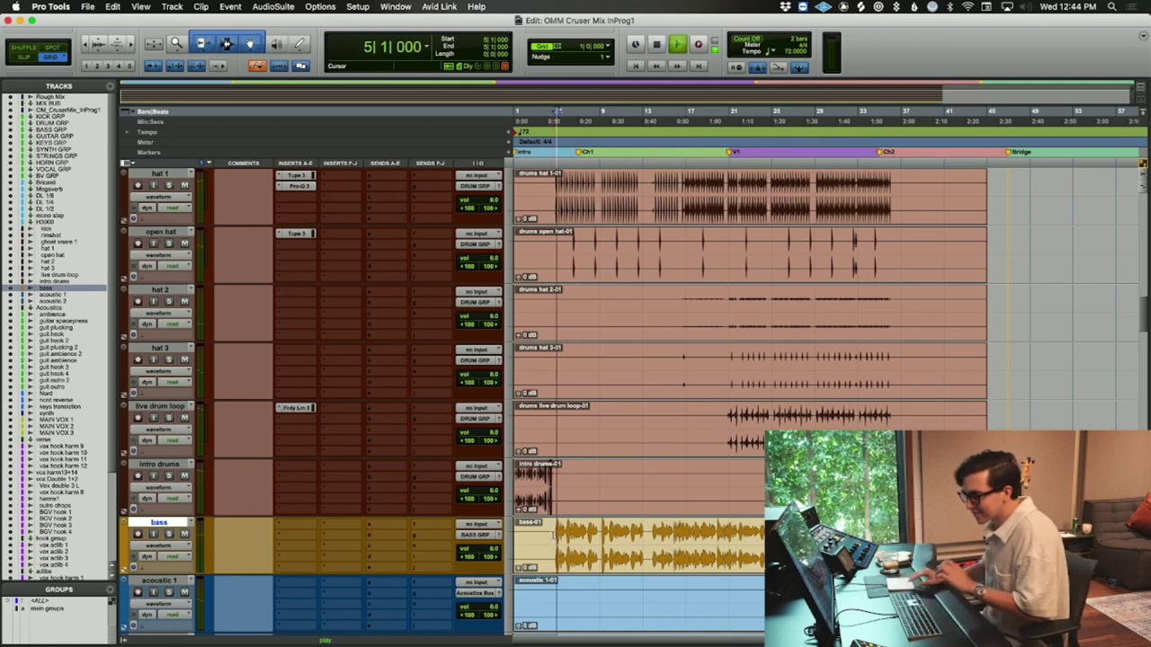
left_click(293, 531)
type("la-2a")
key("Down")
key("Down")
key("Down")
key("Down")
key("Return")
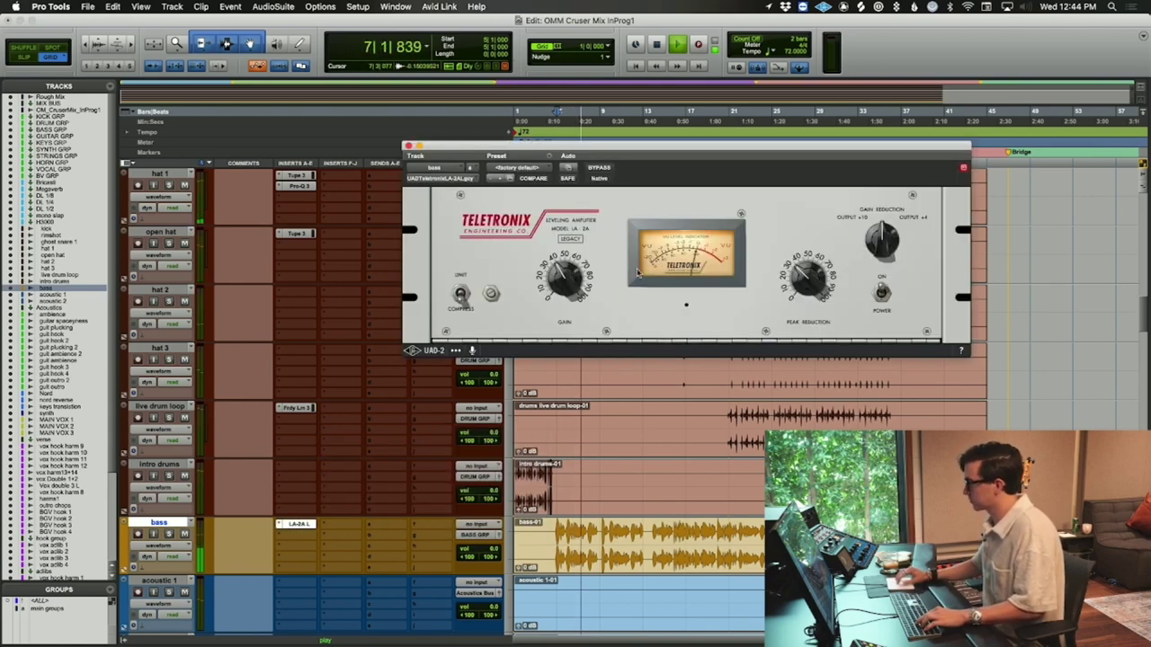
left_click_drag(589, 279, 587, 271)
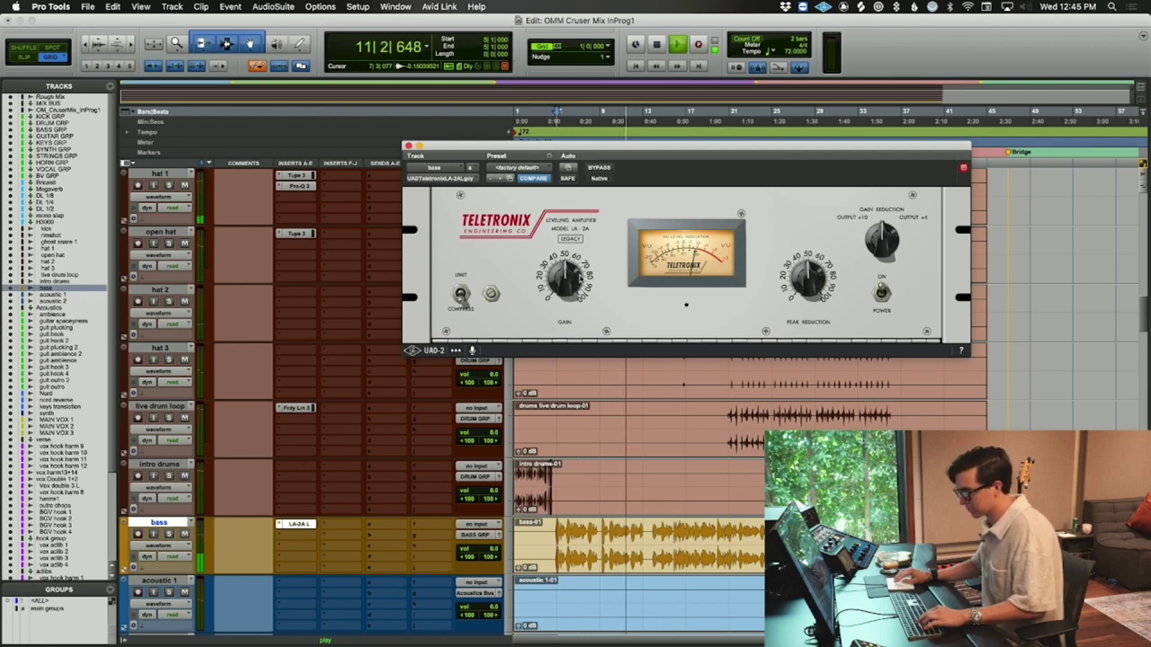
- Insert Spectre after the LA-2A on bass and raise its low shelf about 4.9 dB near 51 Hz
left_click(306, 537)
left_click(517, 462)
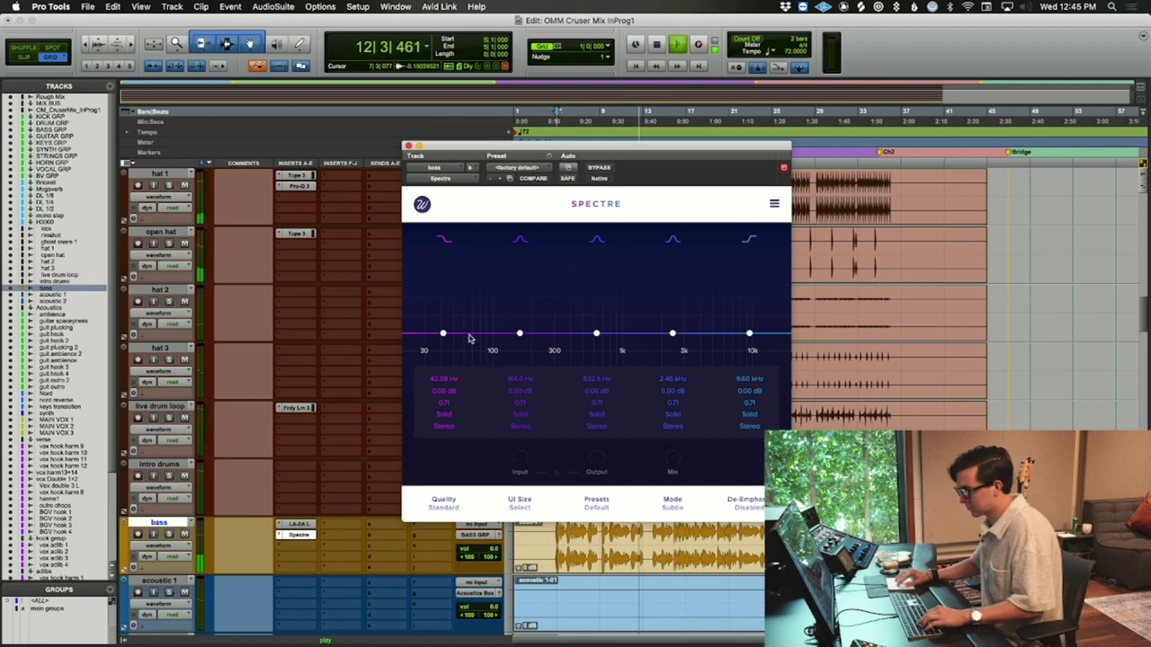
left_click_drag(444, 335, 454, 307)
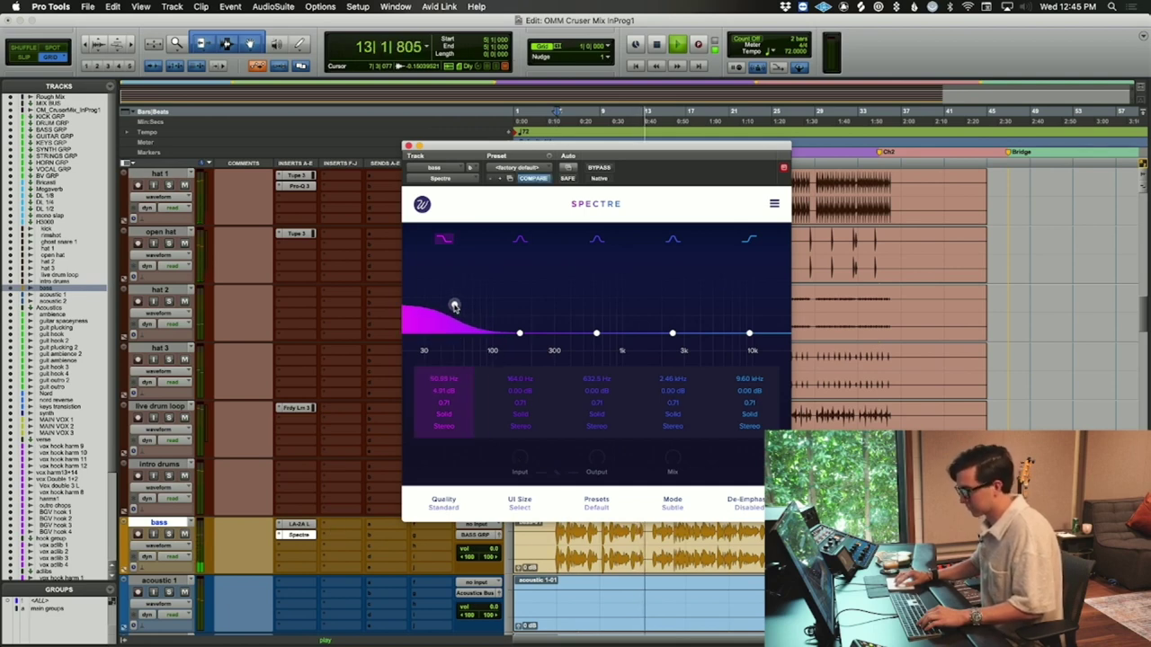
- Replay from bar 4, set the bass Spectre's low shelf to about 2.7 dB at 72 Hz in Clean mode, and save the session
left_click(543, 532)
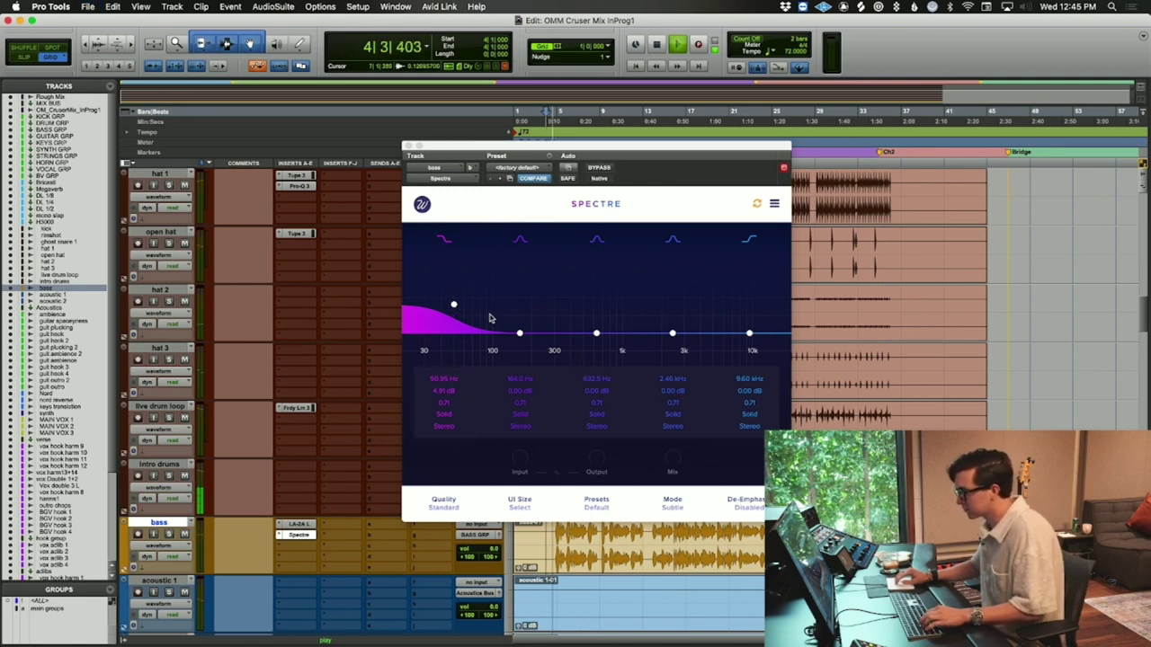
left_click_drag(454, 307, 490, 312)
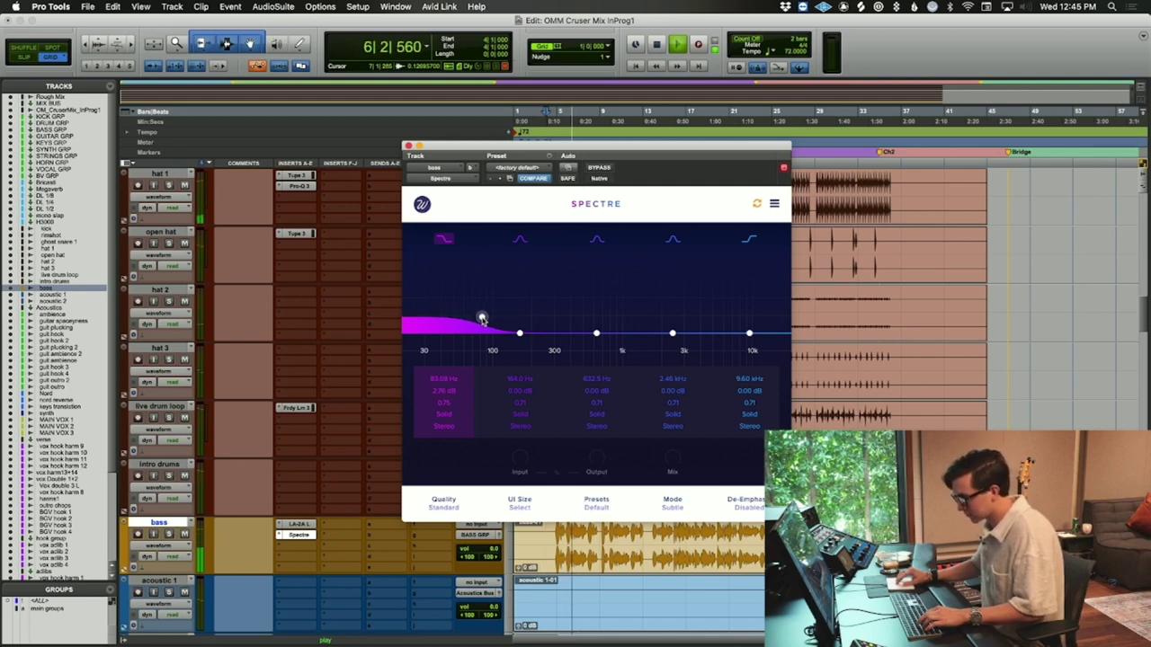
left_click(444, 415)
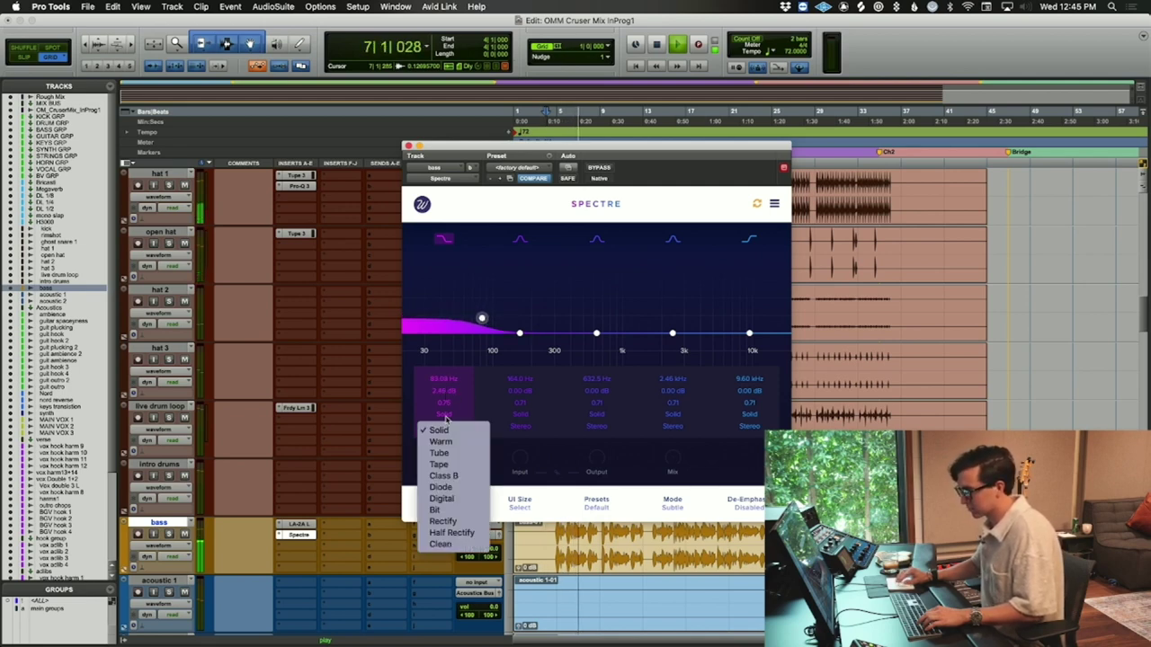
left_click(450, 545)
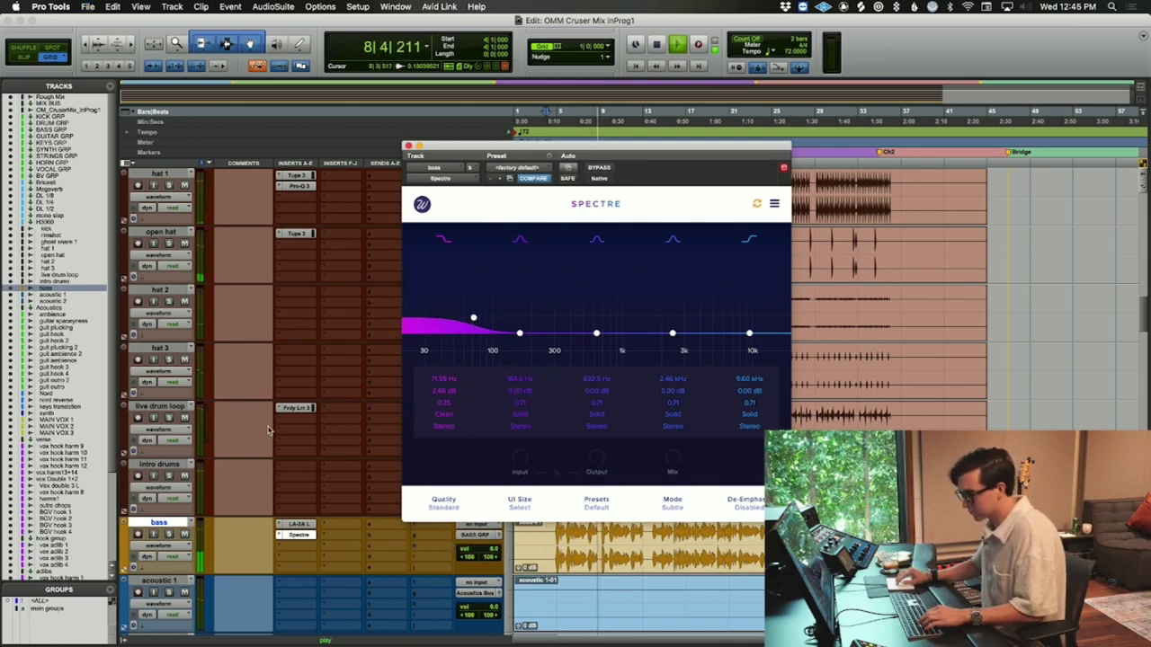
left_click(409, 147)
key("super+s")
- Narrow the hat 1 track's stereo pan to 45 left and 42 right in the mixer, and save the session
scroll(666, 541, "down", 6)
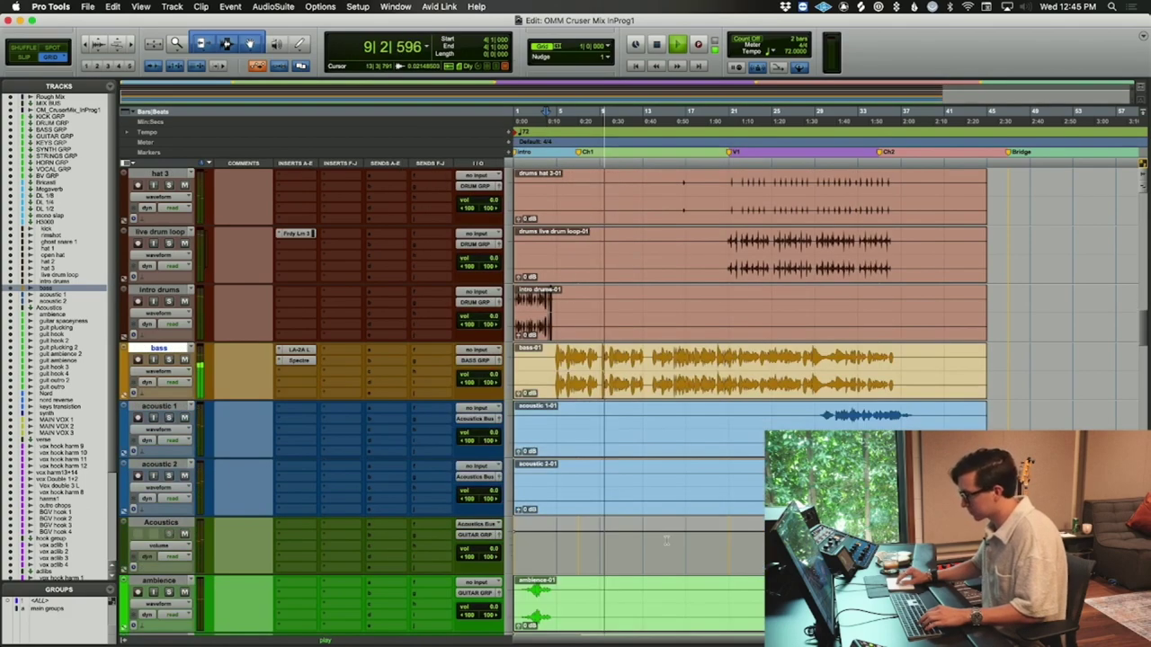
scroll(666, 540, "down", 3)
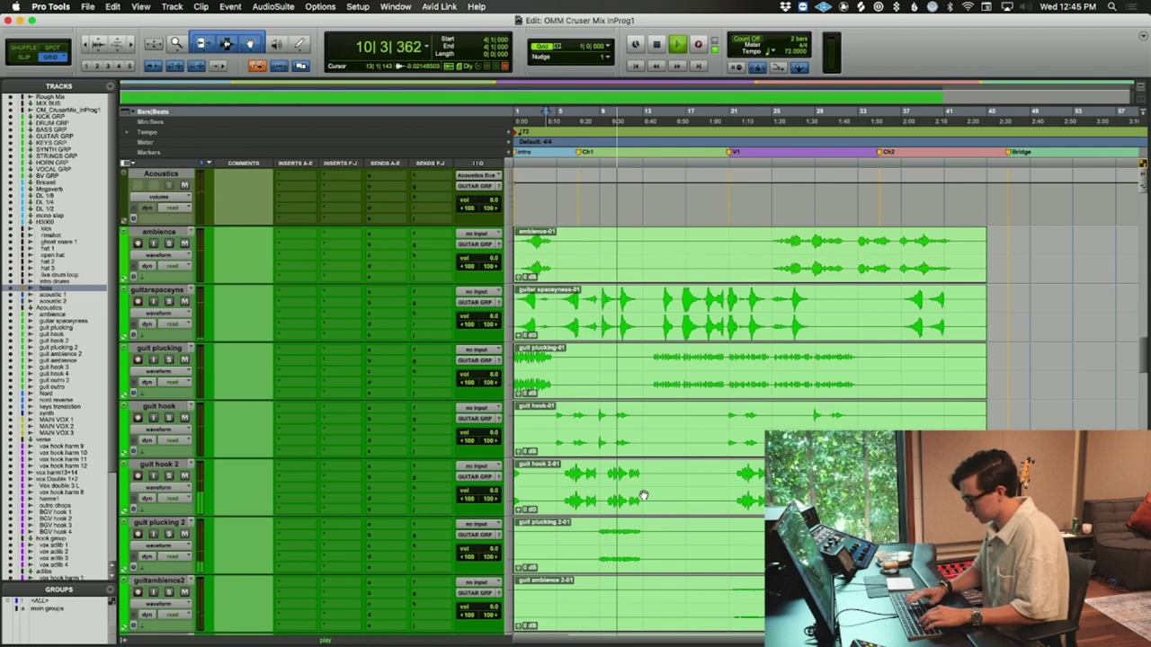
key("super+equal")
scroll(564, 502, "right", 5)
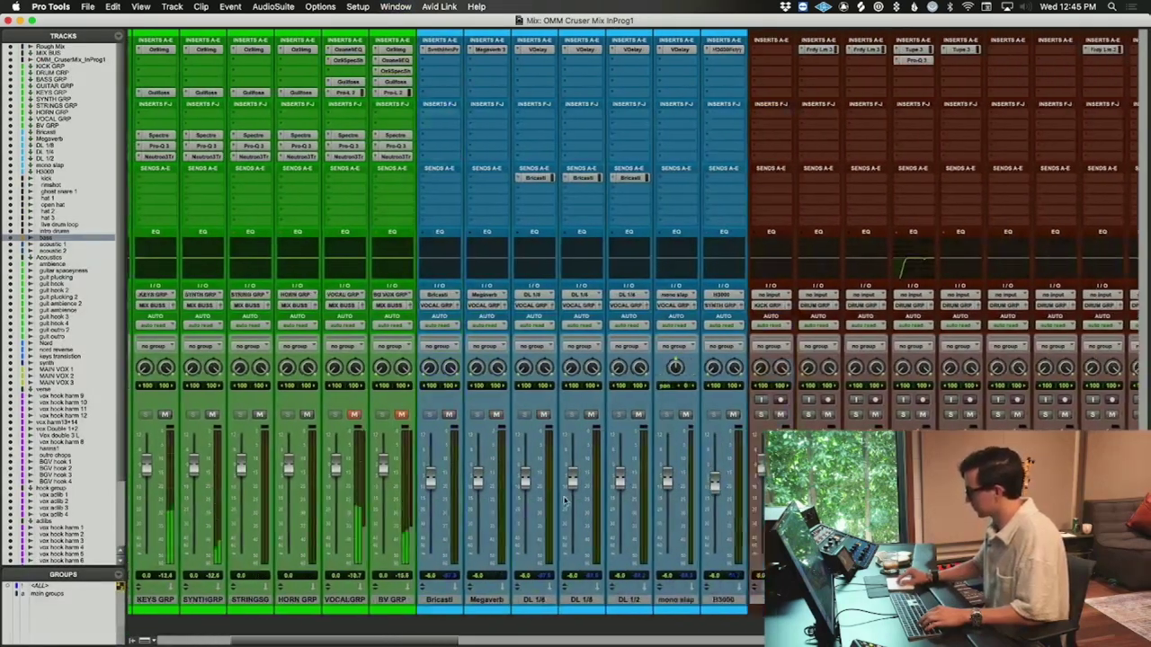
mouse_move(884, 376)
left_mouse_down()
mouse_move(888, 364)
mouse_move(900, 397)
mouse_move(892, 359)
mouse_move(910, 364)
mouse_move(887, 372)
left_mouse_up()
key("super+equal")
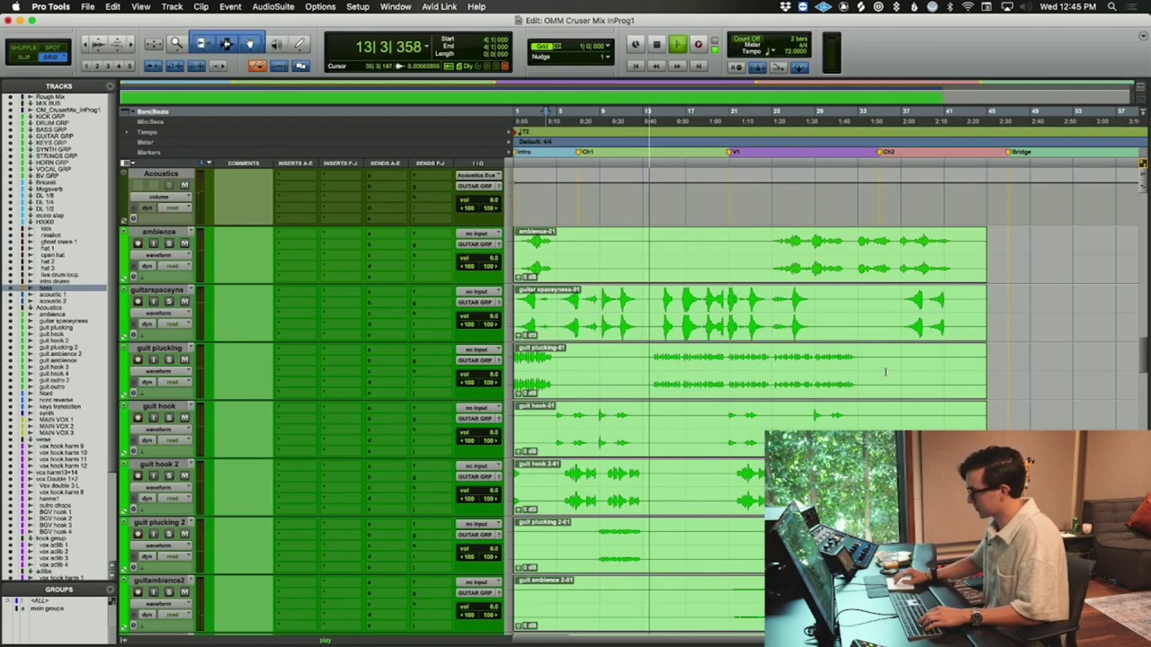
key("space")
key("super+s")
- Place the playback position at bar 5 on the hat 1 track and play the song from there
scroll(621, 378, "up", 6)
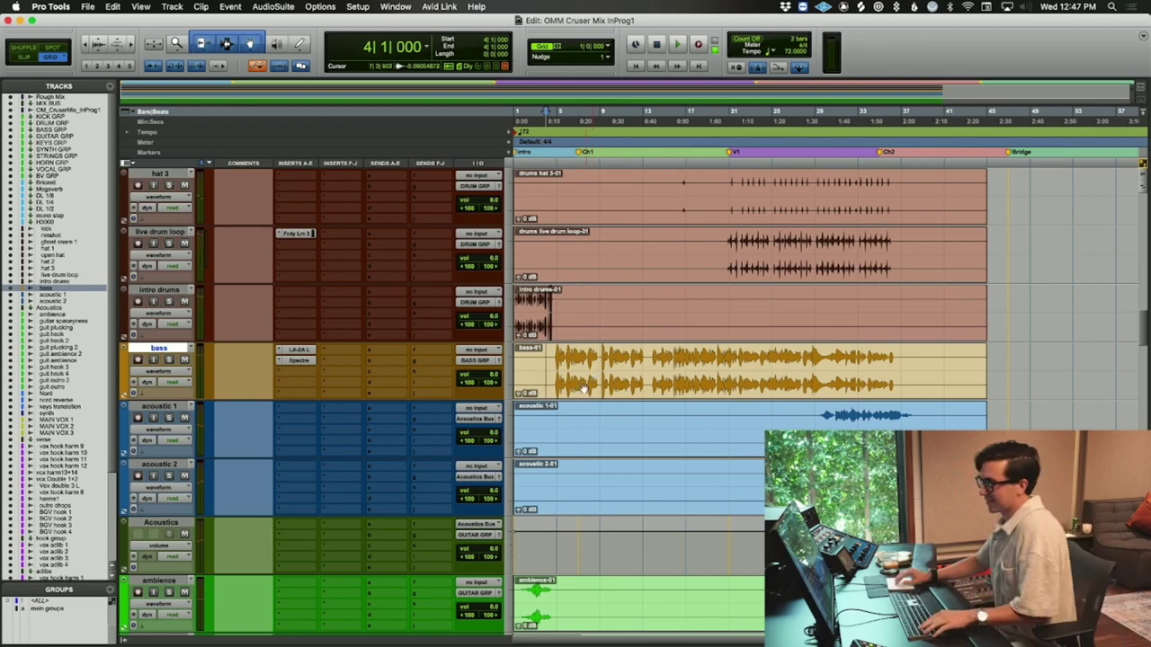
scroll(587, 375, "up", 6)
left_click(552, 354)
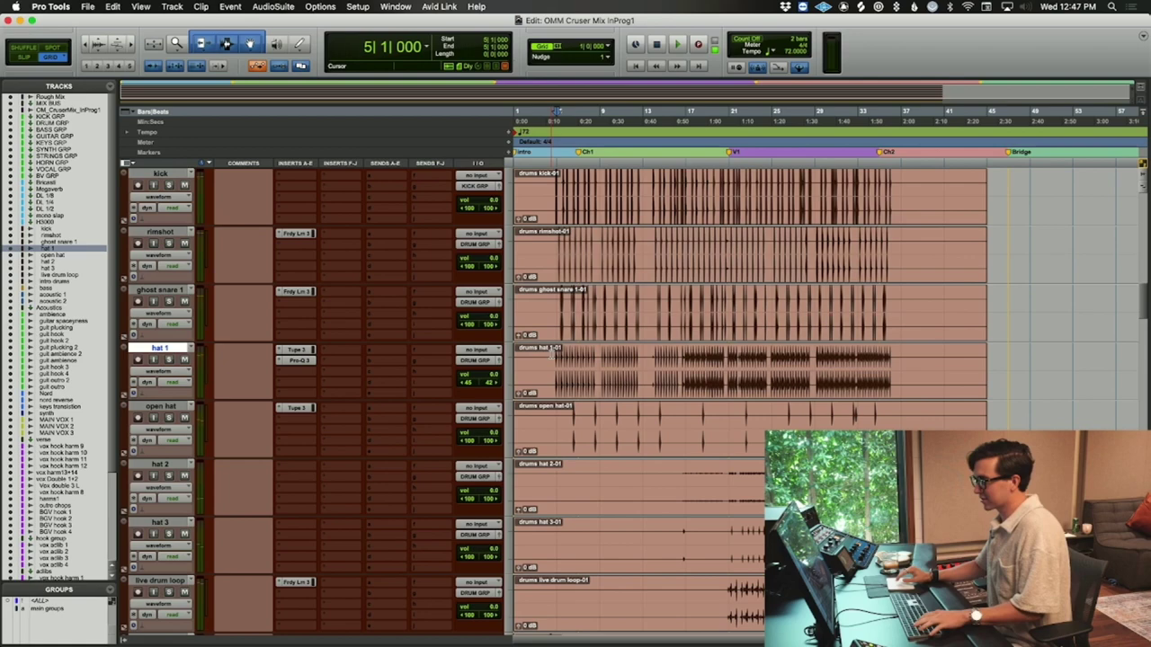
scroll(665, 392, "down", 6)
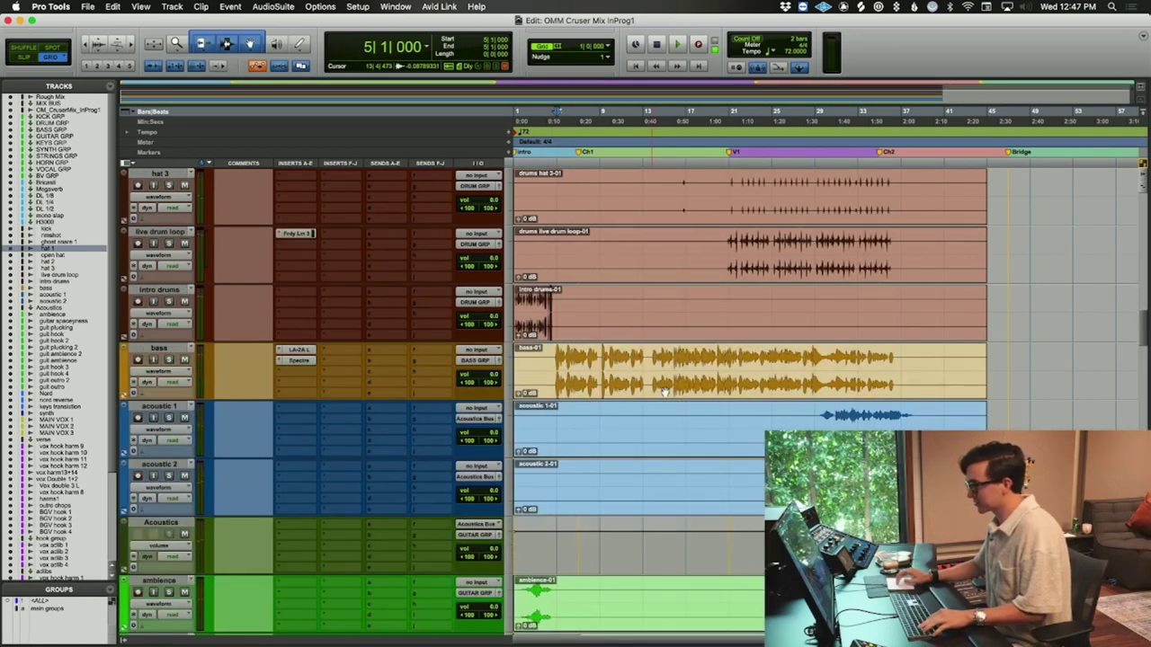
scroll(664, 392, "down", 5)
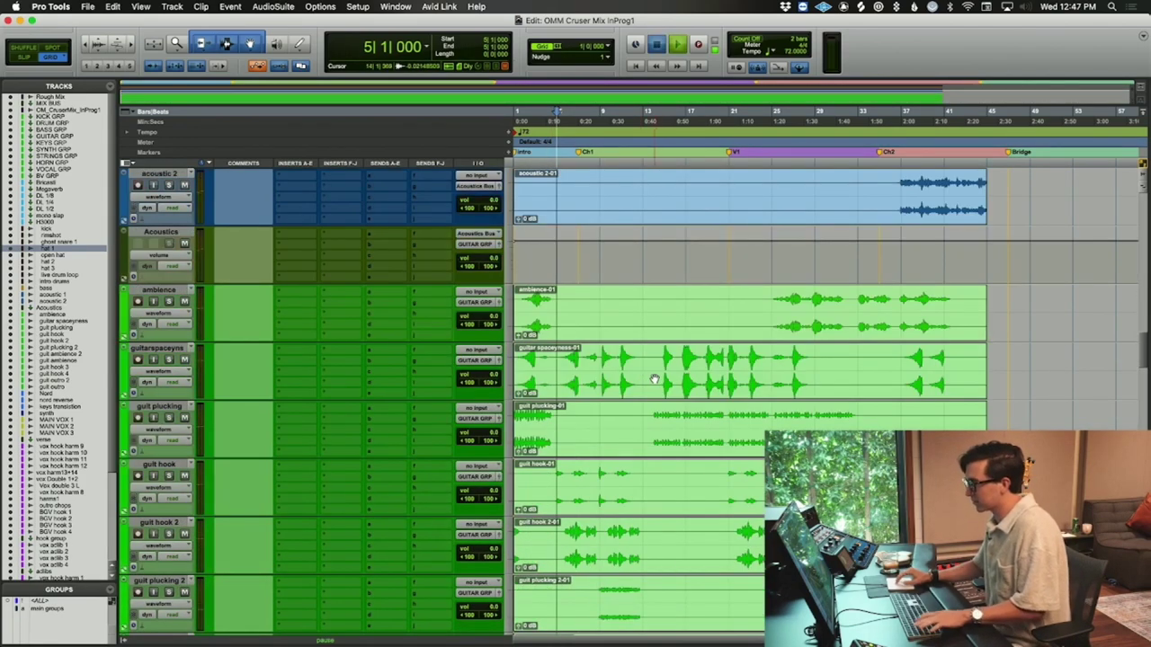
key("space")
- Lower the drive of the open hat track's Tupe 3 to 31%
scroll(655, 380, "up", 18)
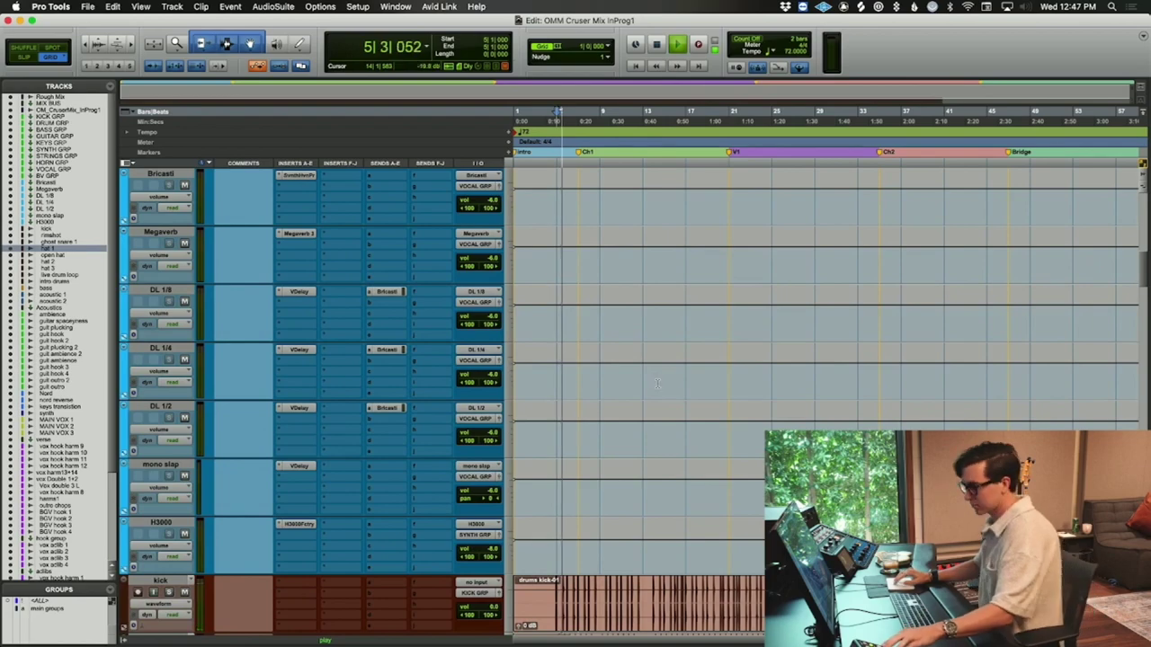
scroll(655, 382, "down", 10)
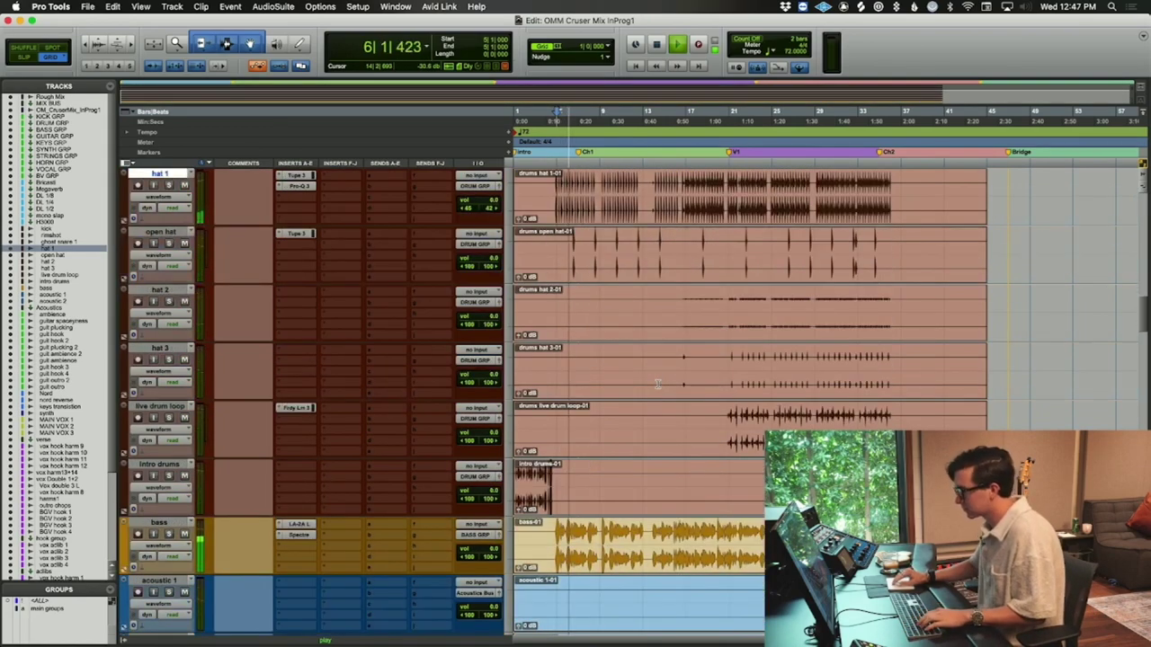
scroll(539, 377, "up", 2)
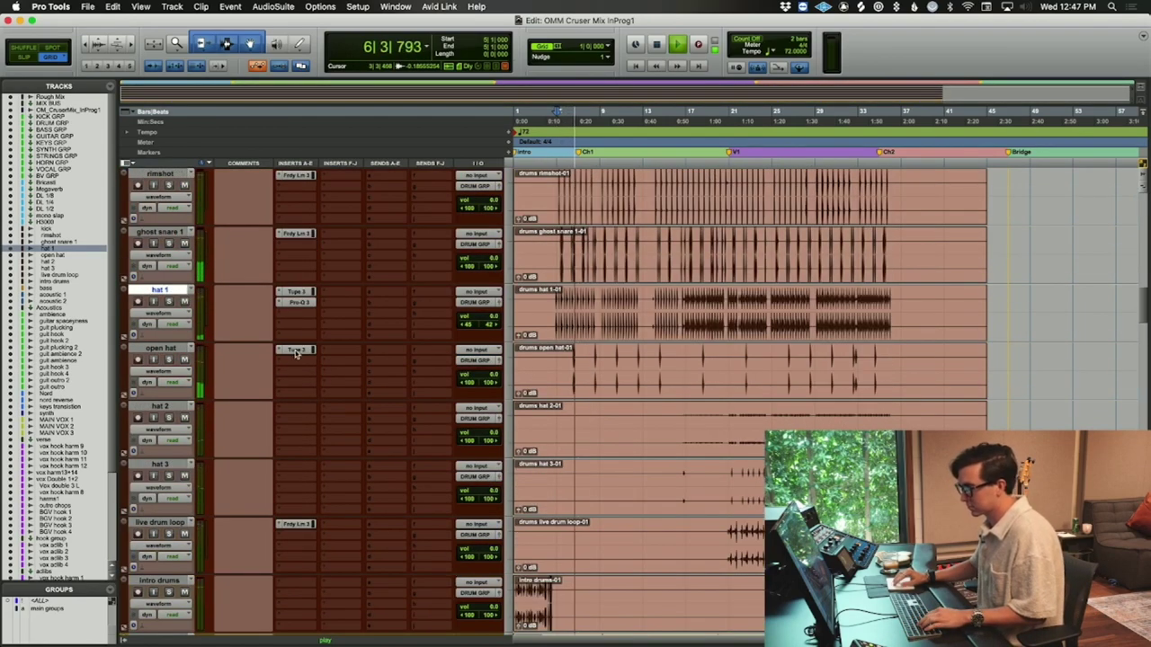
left_click(296, 351)
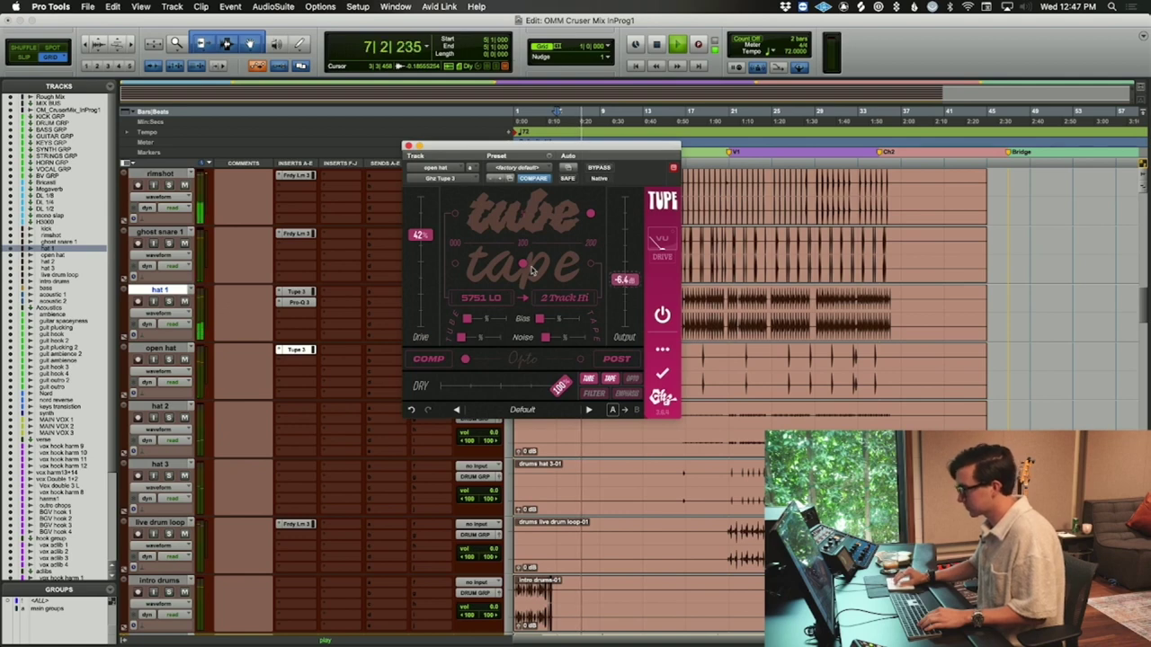
left_click_drag(413, 241, 414, 249)
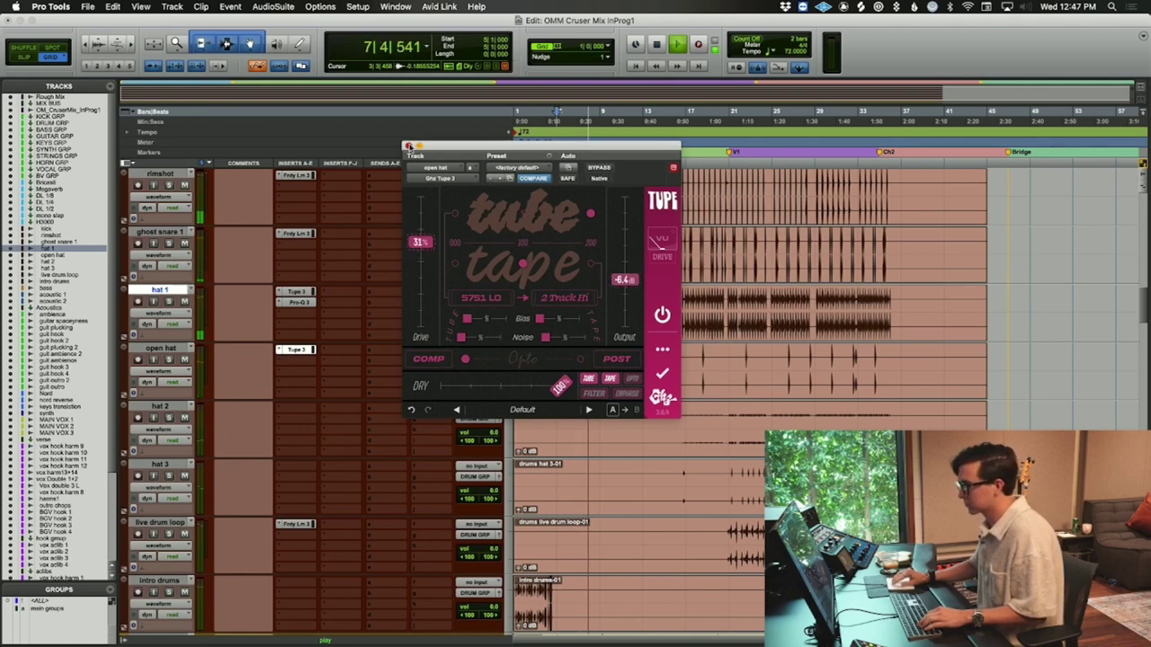
left_click(409, 146)
- Insert FabFilter Pro-Q 3 after Tupe 3 on open hat with a narrow bell cut of about 1 dB near 4.5 kHz
left_click(297, 350)
left_click(304, 362)
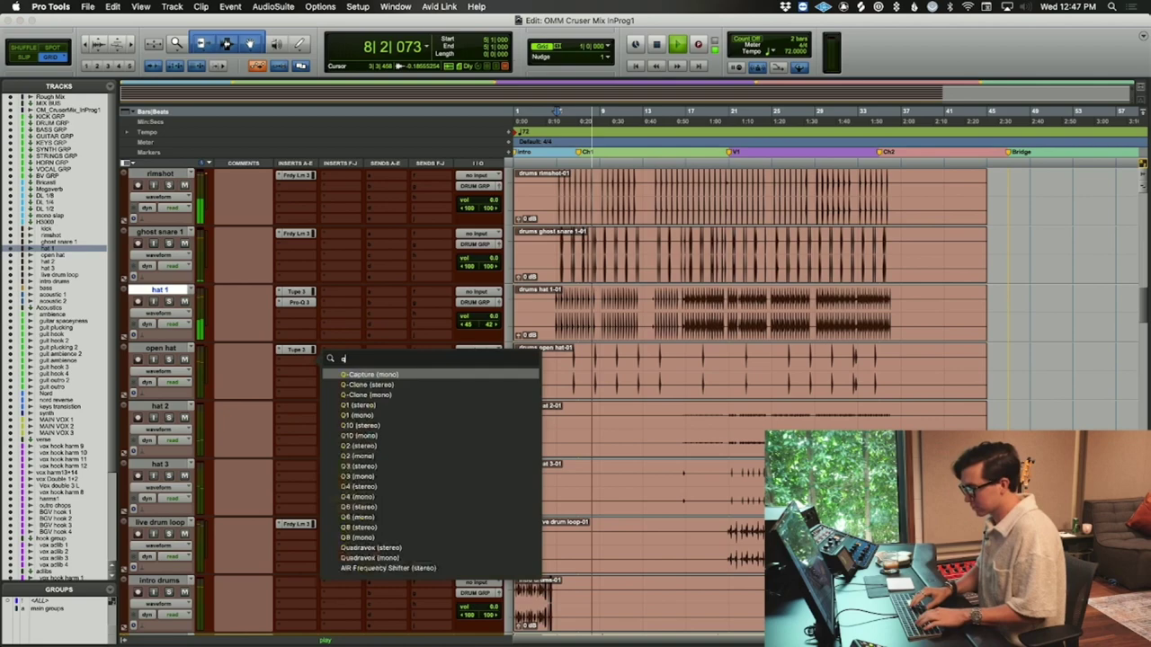
left_click_drag(521, 145, 450, 205)
left_click_drag(676, 386, 737, 394)
scroll(711, 321, "up", 5)
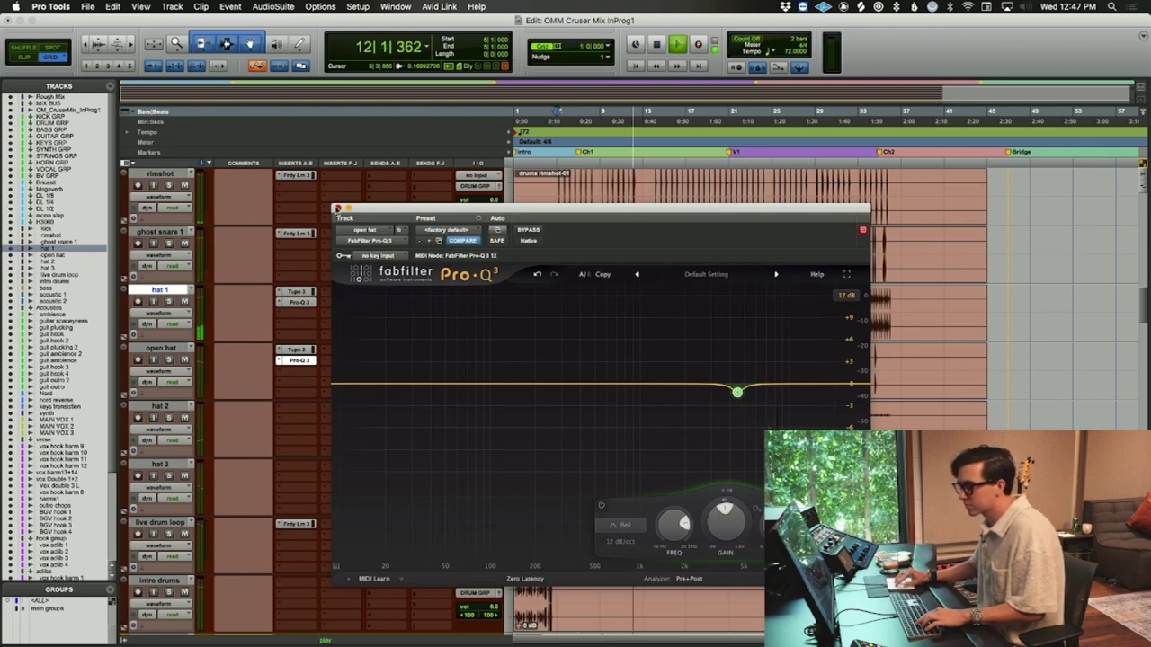
left_click(338, 209)
- Play the song from the start to audition the guit plucking track
scroll(558, 439, "down", 10)
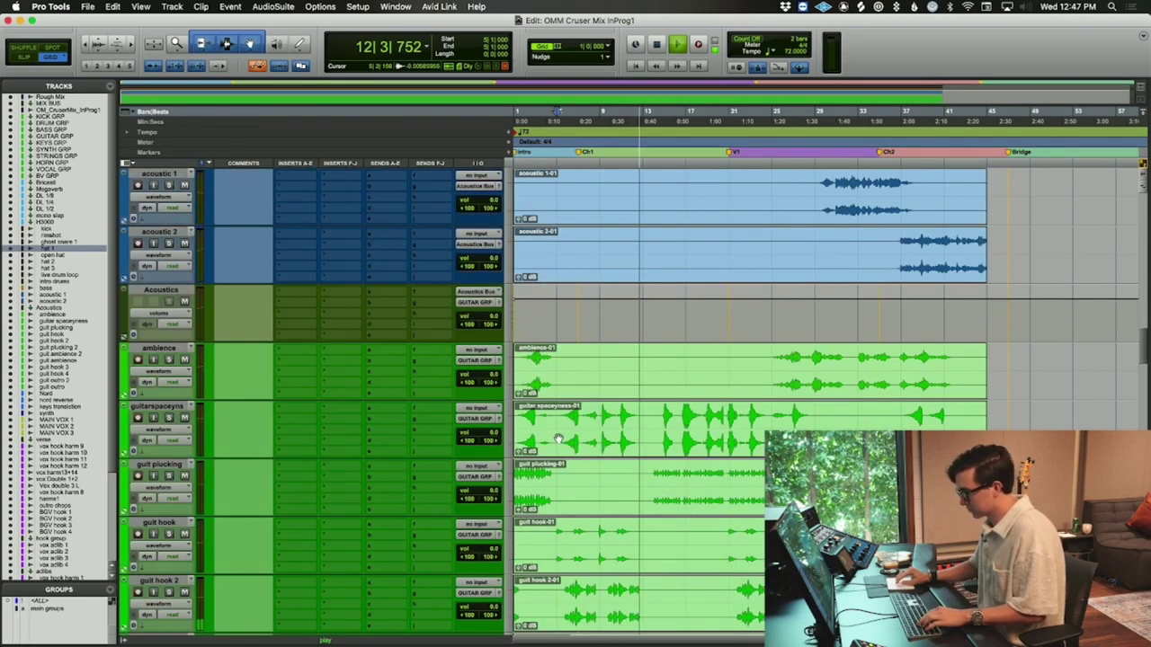
left_click(557, 439)
key("Return")
left_click(169, 477)
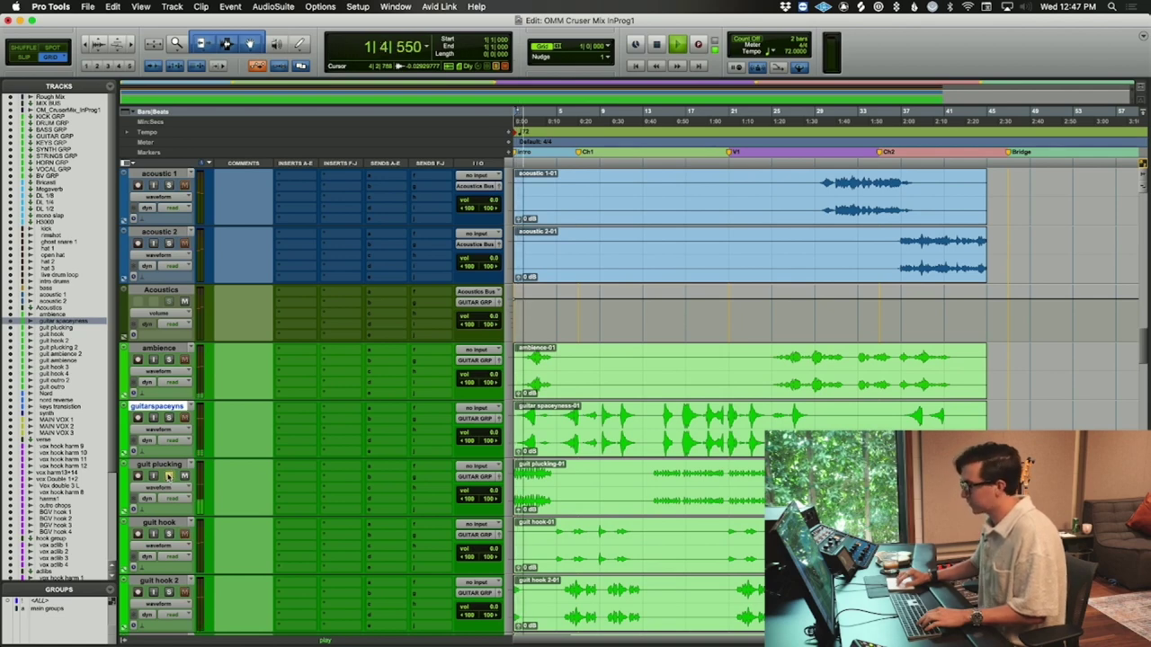
left_click(162, 464)
right_click(171, 465)
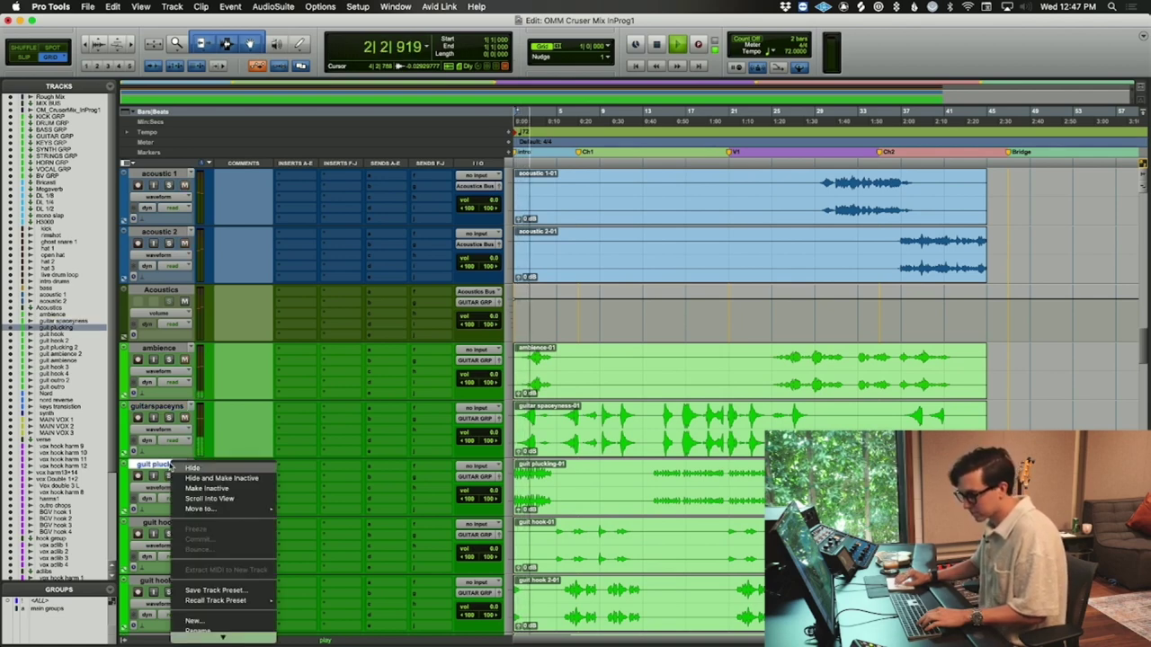
scroll(180, 499, "down", 3)
left_click(157, 506)
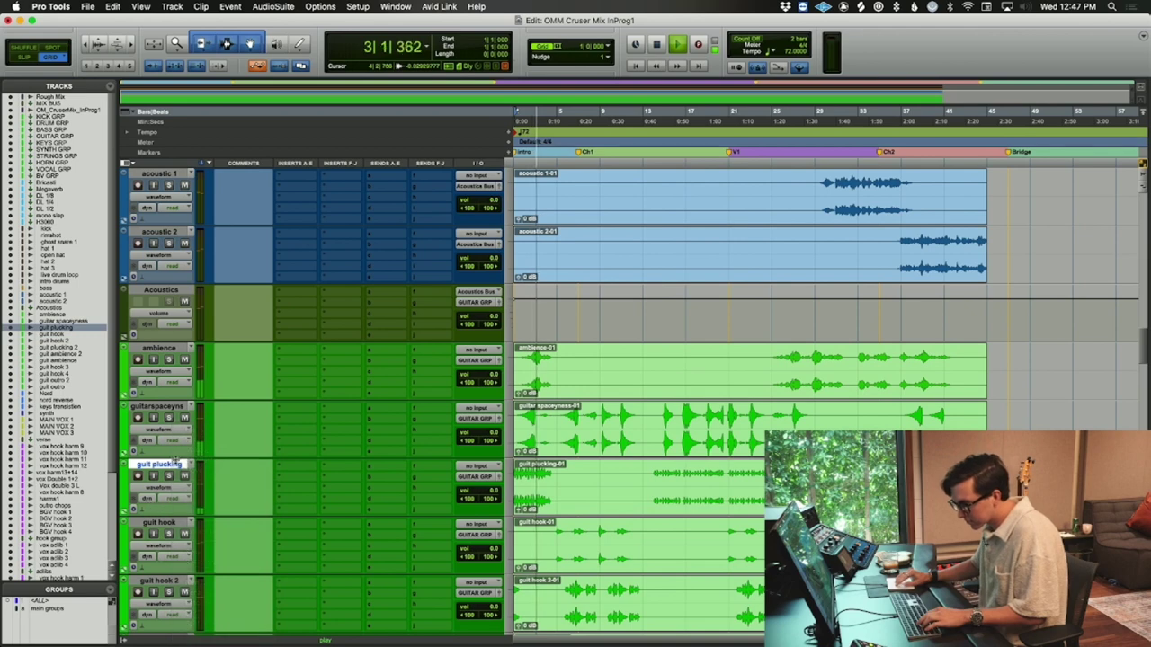
- Stop playback and duplicate the guit plucking track once with all its data, placing the copy directly after it
key("space")
right_click(175, 464)
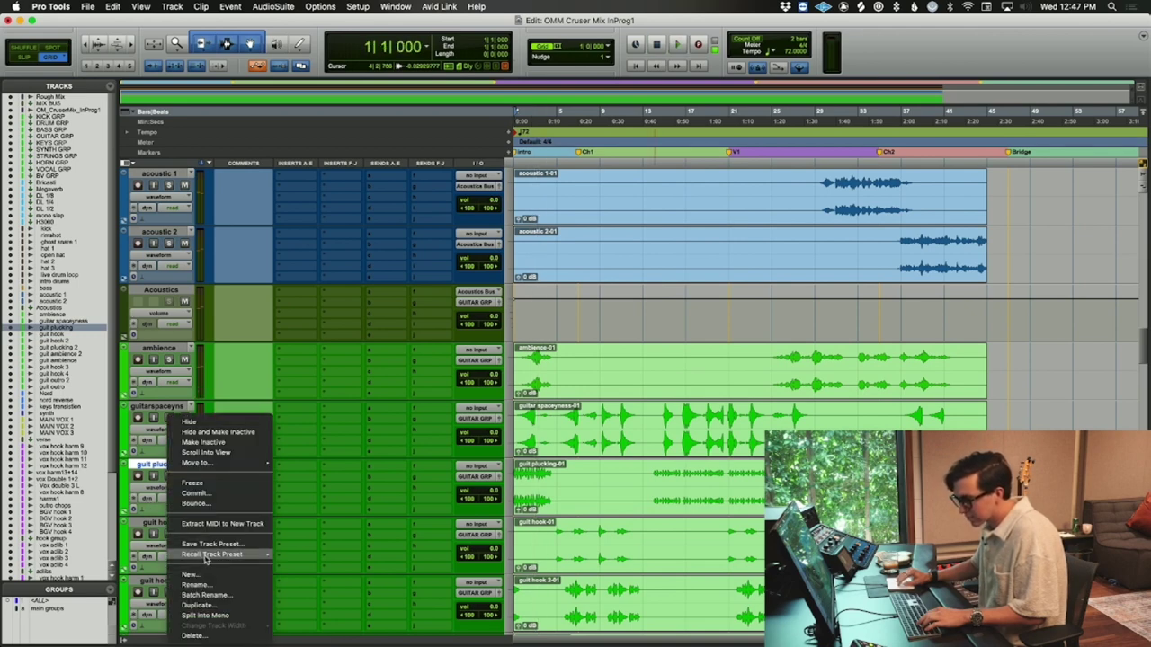
left_click(198, 605)
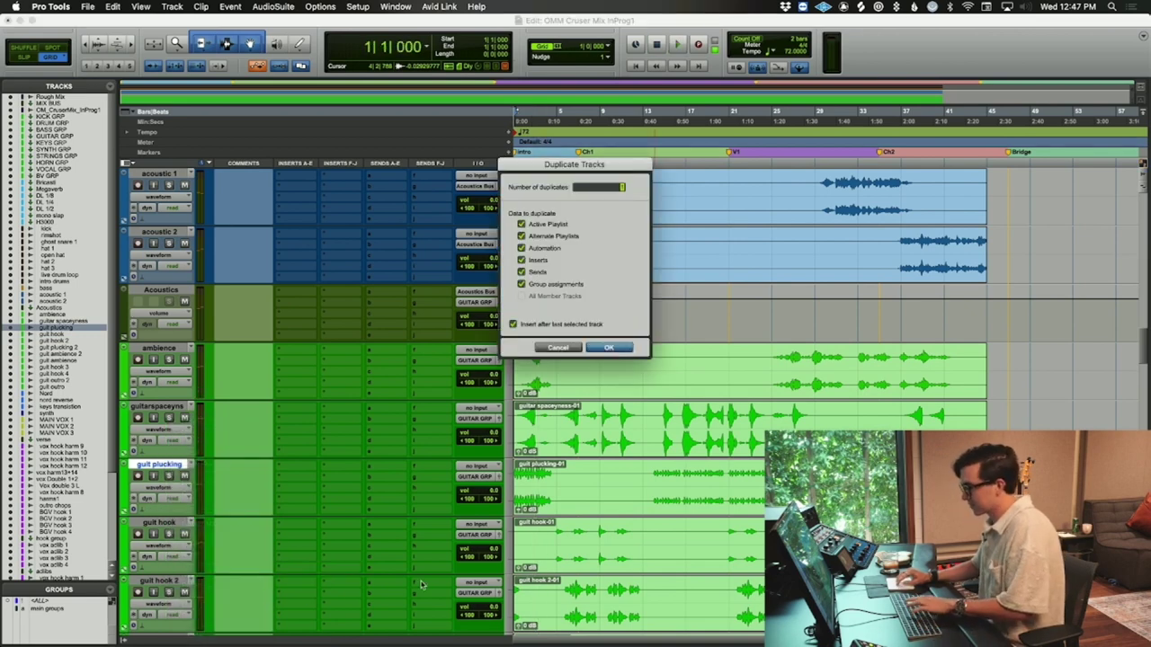
key("Return")
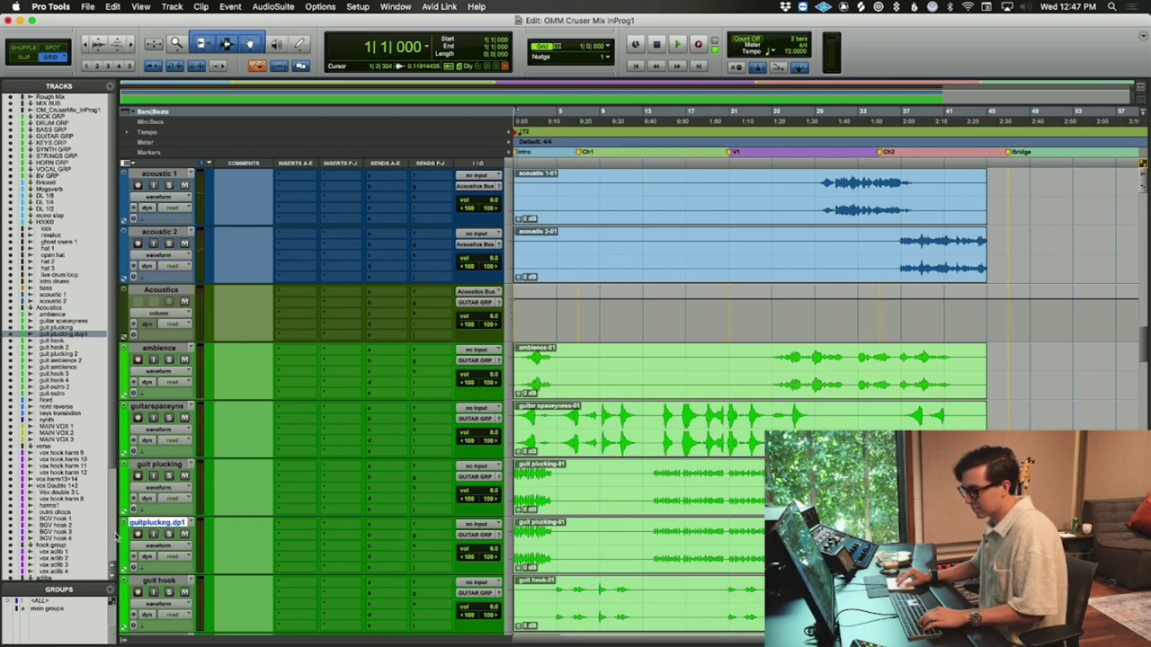
- Color the duplicated guit plucking track light blue and insert ValhallaShimmer as its first plug-in
double_click(122, 538)
left_click(851, 54)
left_click(297, 532)
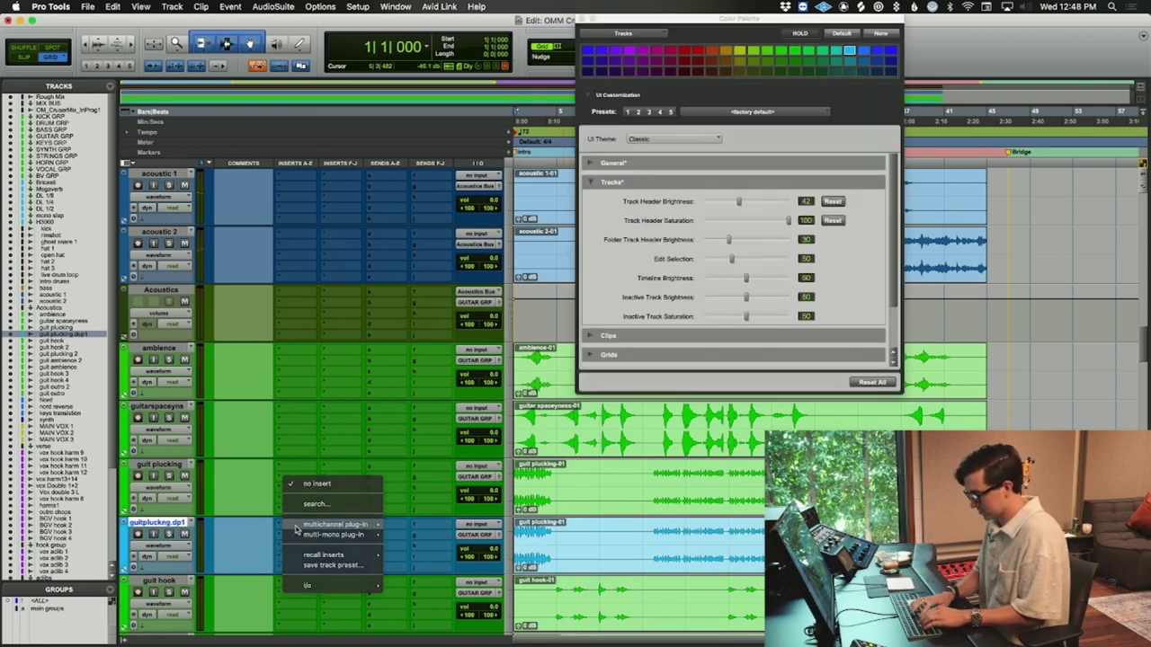
type("shimme")
key("Down")
key("Down")
key("Return")
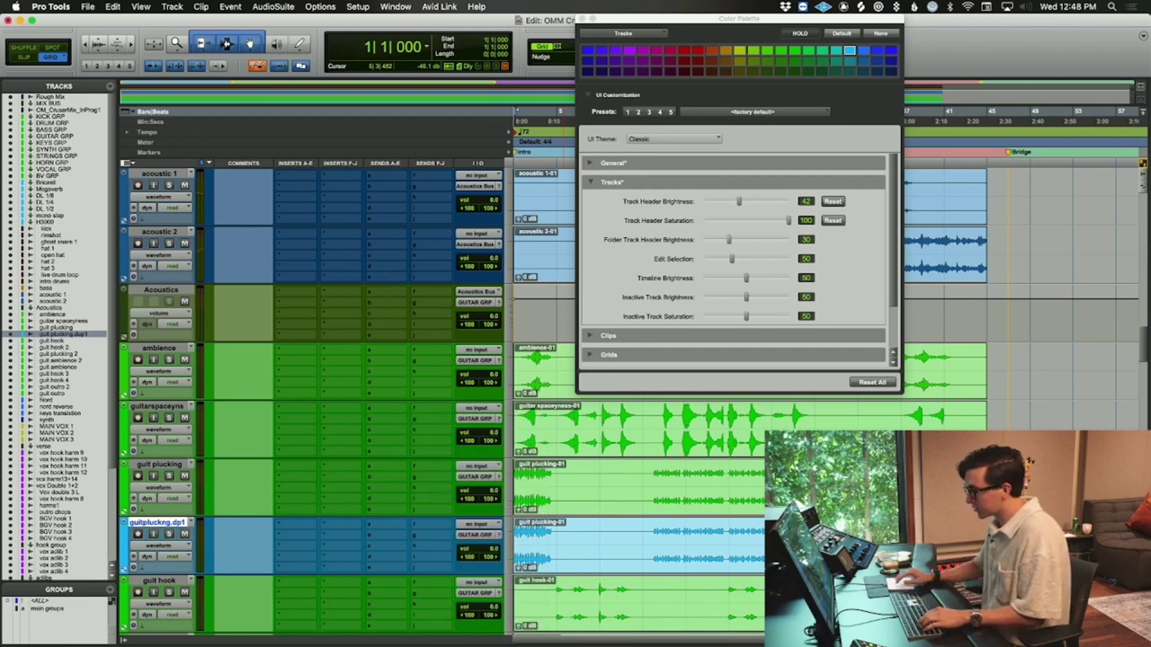
- Solo the duplicate during playback and set its shimmer to dual pitch mode, bigStereo reverb mode, dark color mode and 0.48 mix
left_click(169, 535)
key("space")
left_click(552, 373)
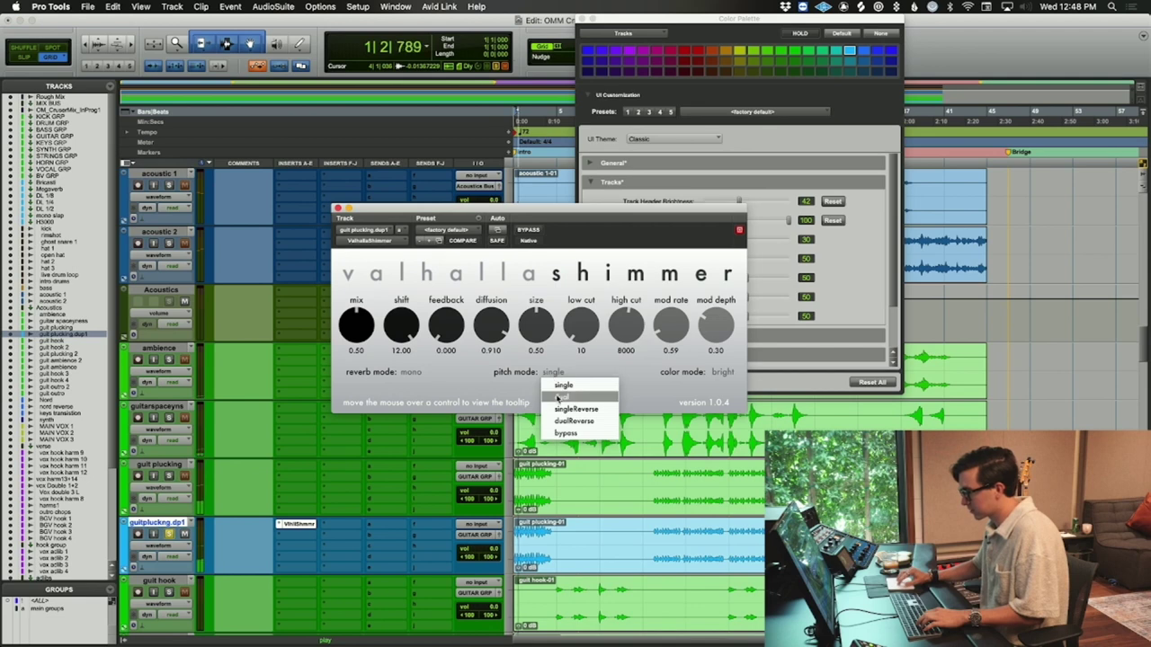
left_click(558, 398)
left_click(410, 372)
left_click(428, 397)
left_click(722, 372)
left_click(719, 397)
left_click_drag(359, 327, 358, 332)
- Solo the original guit plucking track as well and lower the duplicate's volume to -13.8 dB while comparing them in playback
left_click(169, 477)
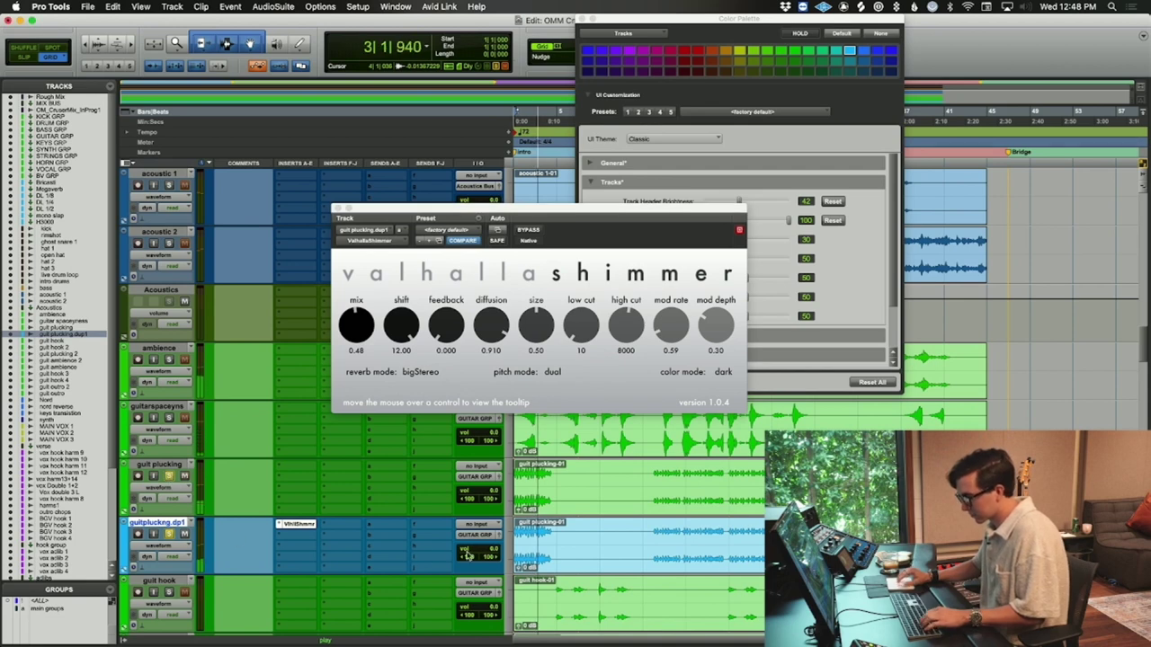
key("space")
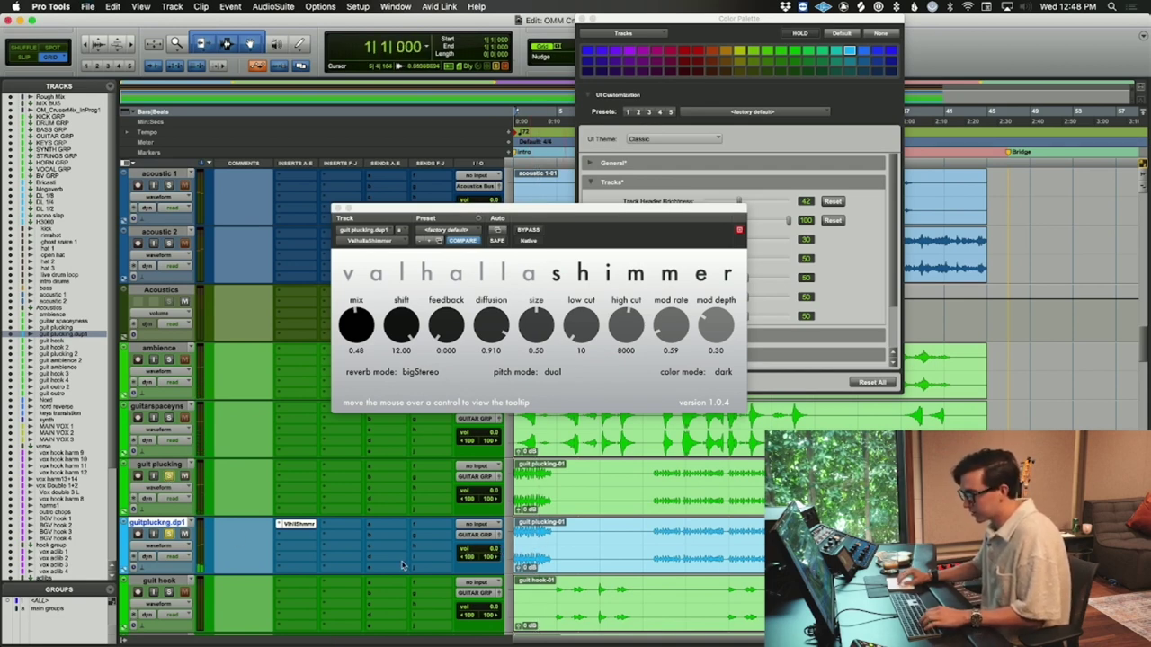
key("space")
left_click_drag(492, 549, 492, 562)
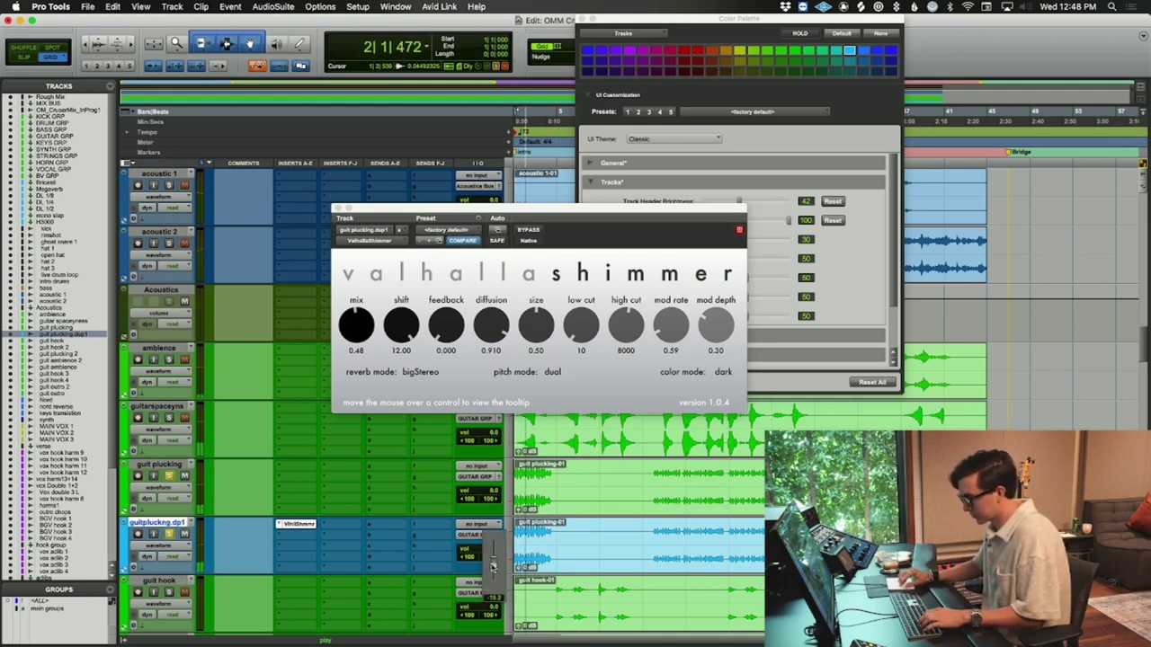
left_click_drag(493, 566, 493, 570)
key("space")
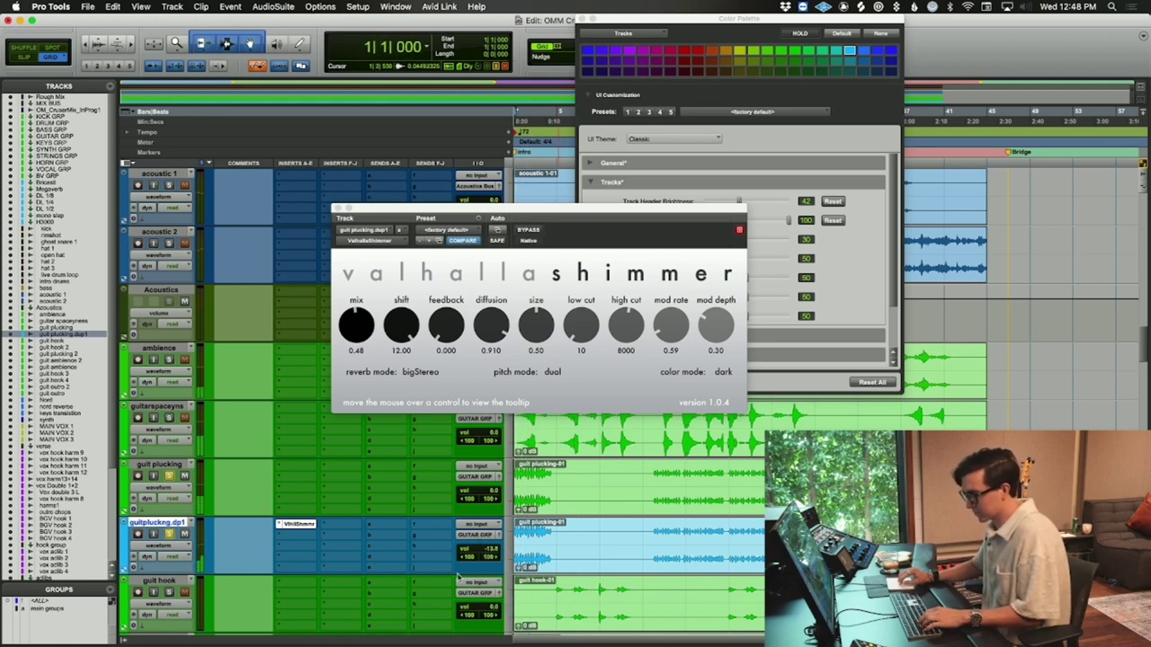
- Clear the solos on both guit plucking tracks and lower the duplicate's volume to -16.6 dB during full playback
left_click(169, 535)
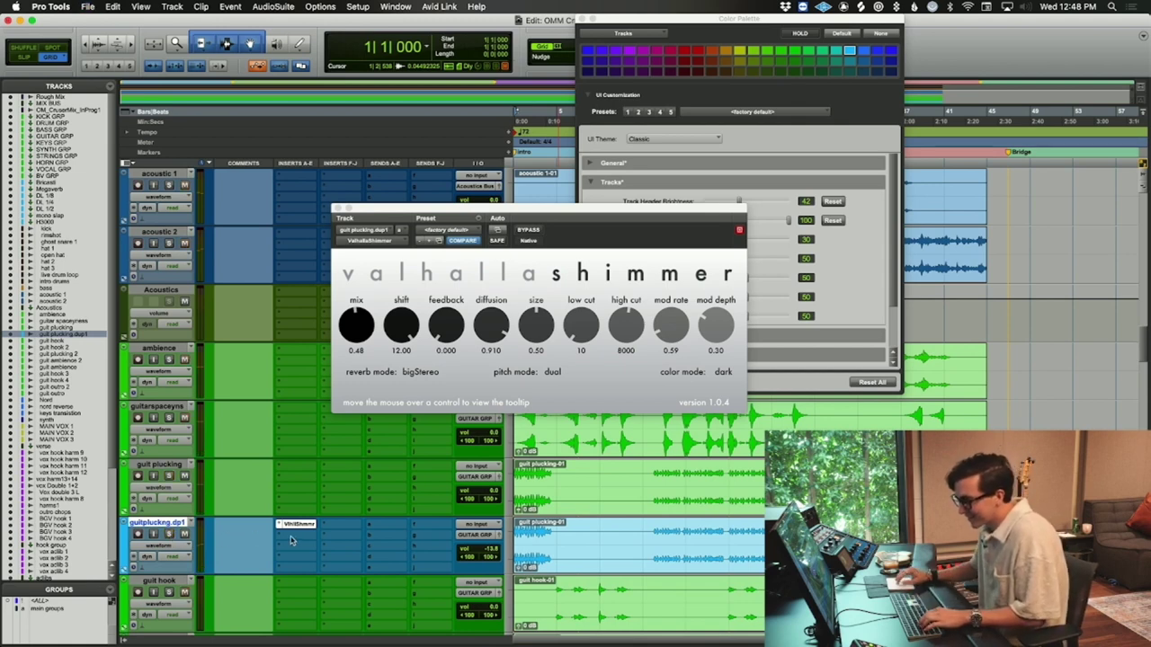
key("space")
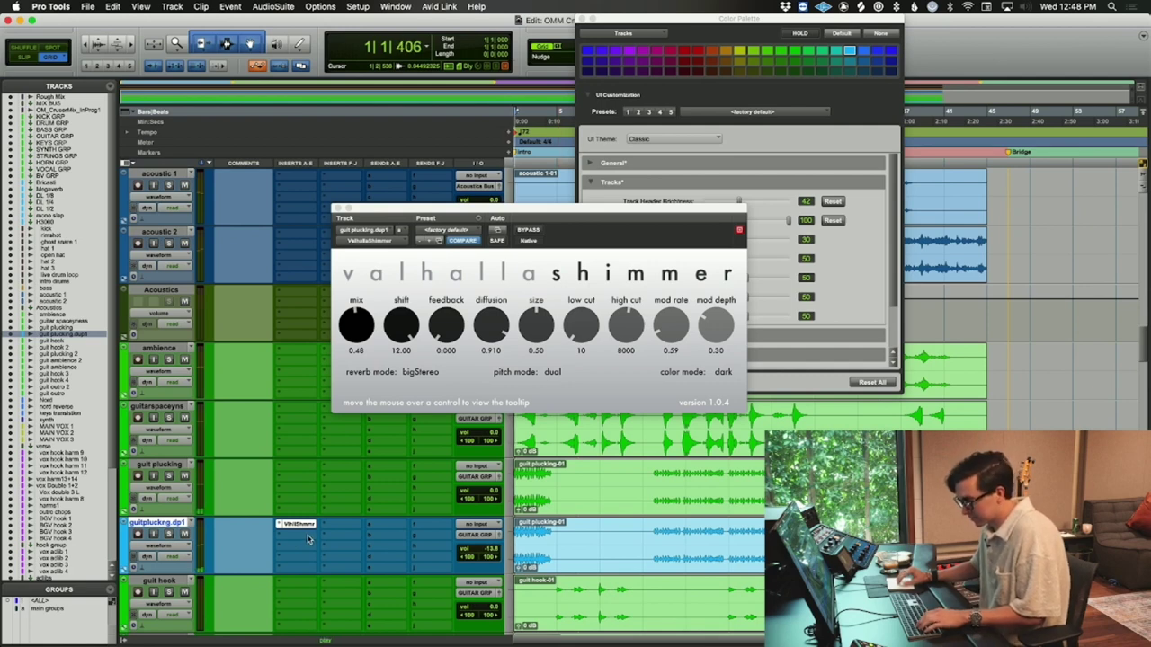
left_click_drag(491, 550, 492, 569)
- Insert FabFilter Pro-Q 3 after the shimmer with an 18 dB/oct low cut near 183 Hz, and close the plug-in and color palette windows
left_click(304, 537)
type("q 3")
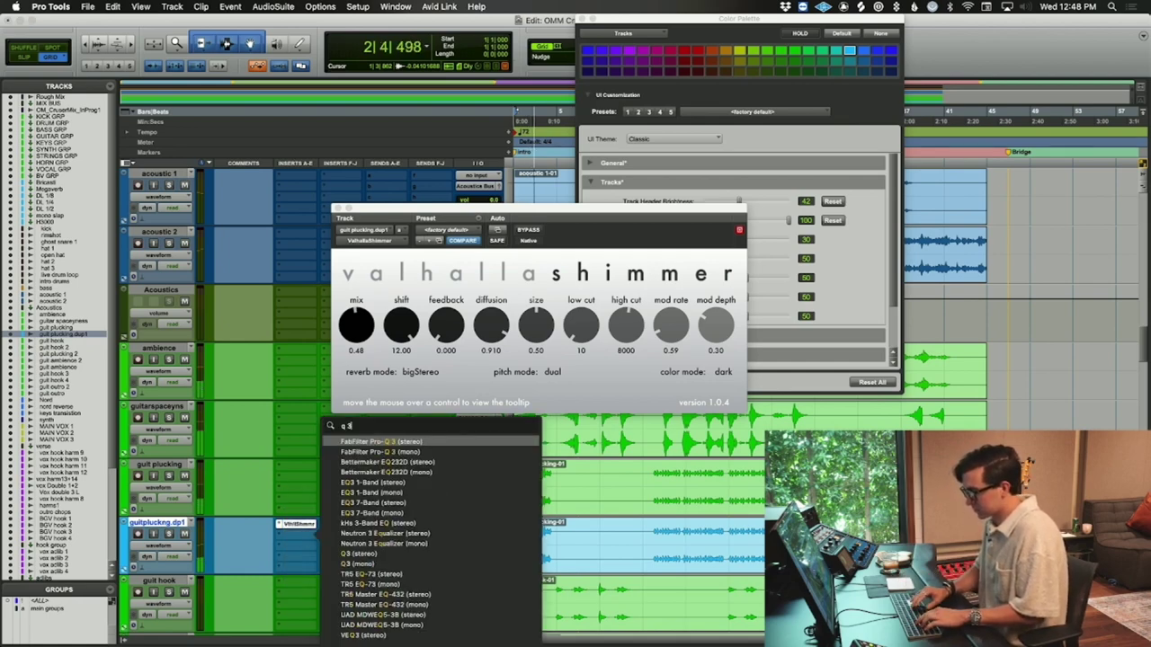
key("Return")
left_click_drag(336, 386, 578, 391)
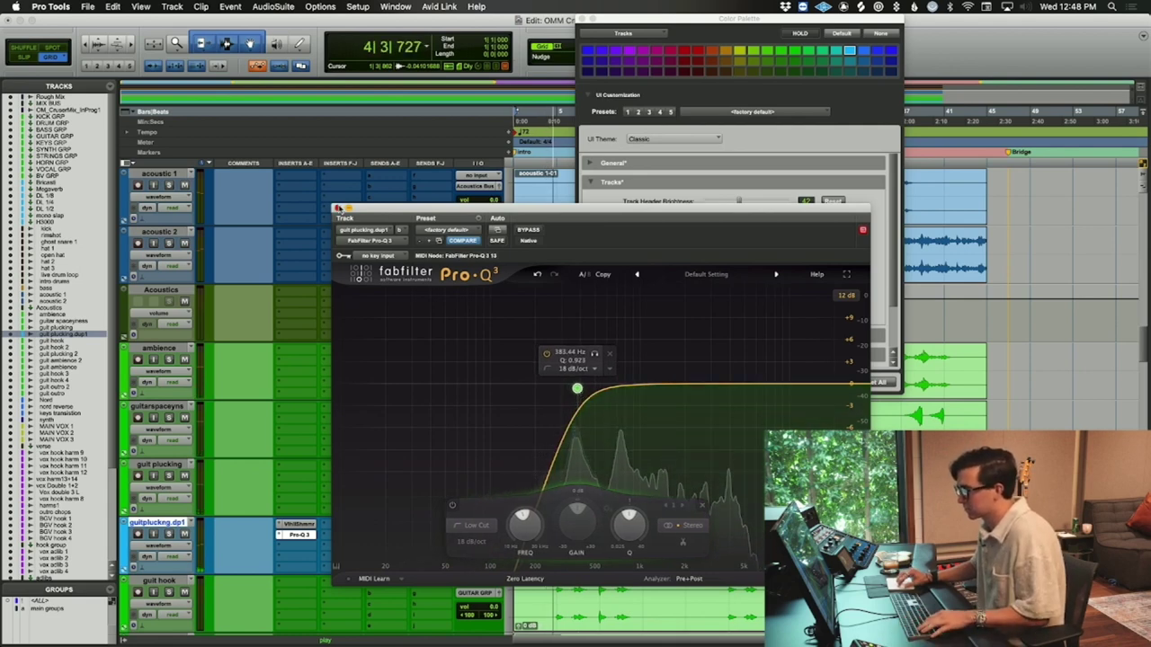
left_click(337, 208)
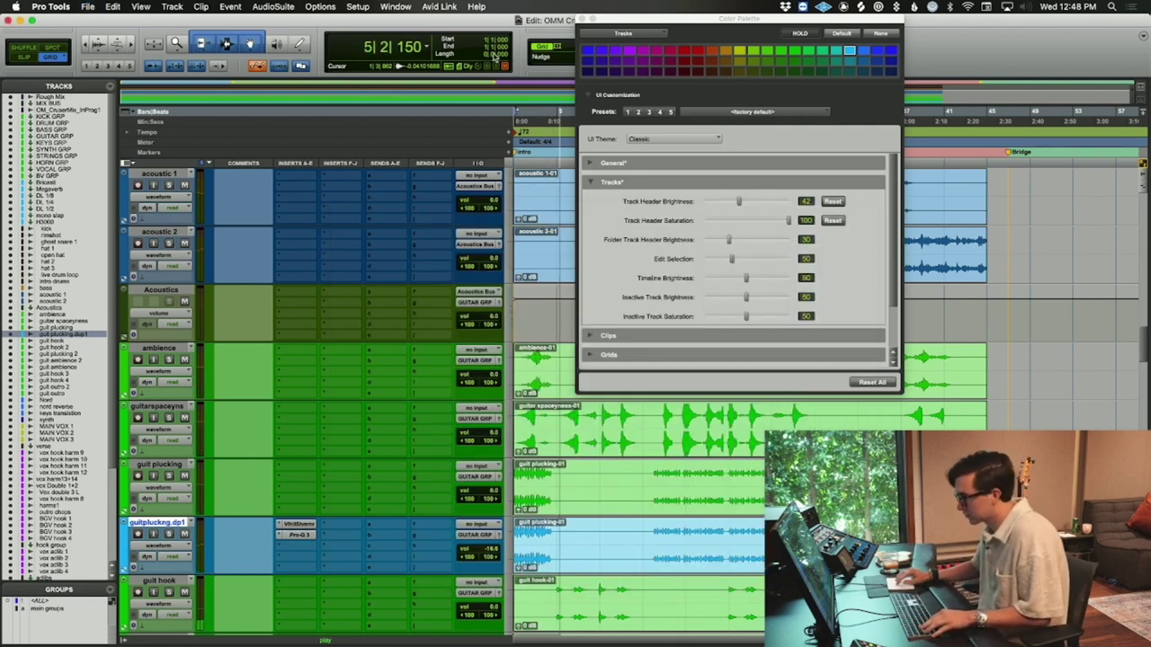
left_click(581, 20)
- Solo the guitar spaceyness track and audition it from bar 2
scroll(169, 303, "down", 3)
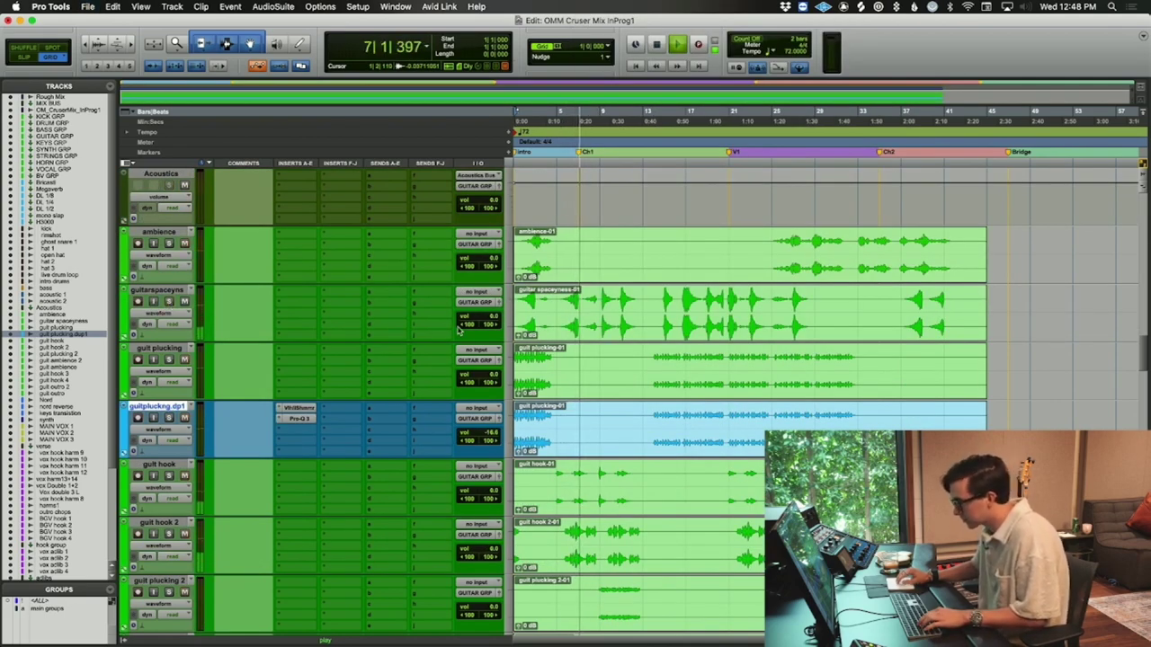
key("space")
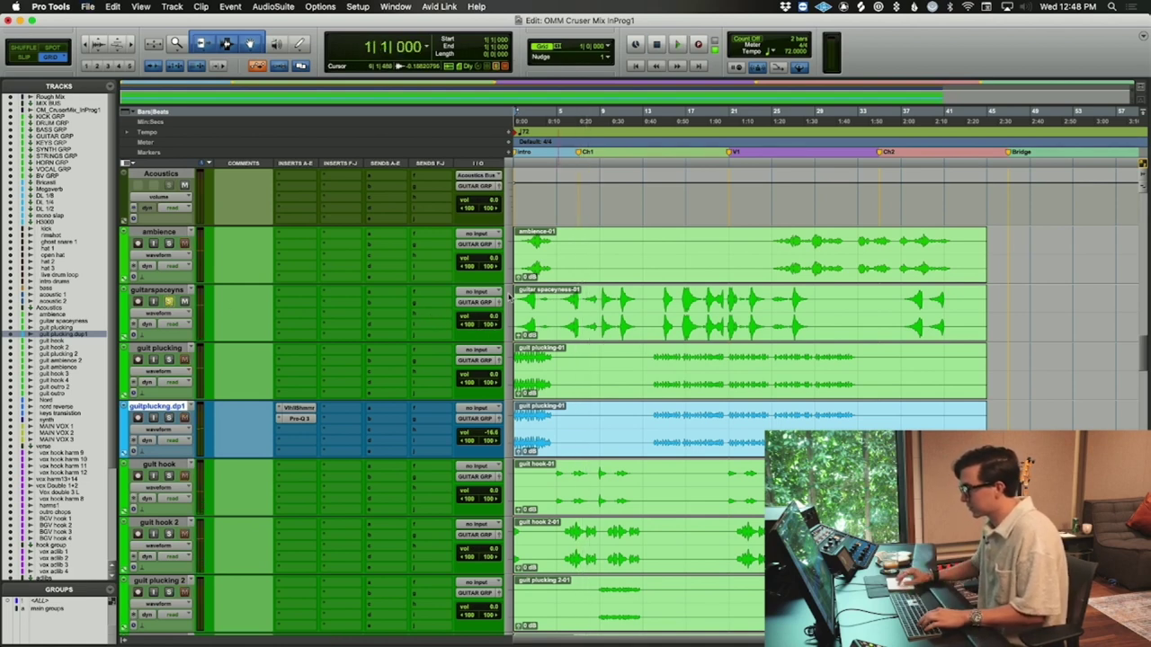
left_click(526, 300)
key("space")
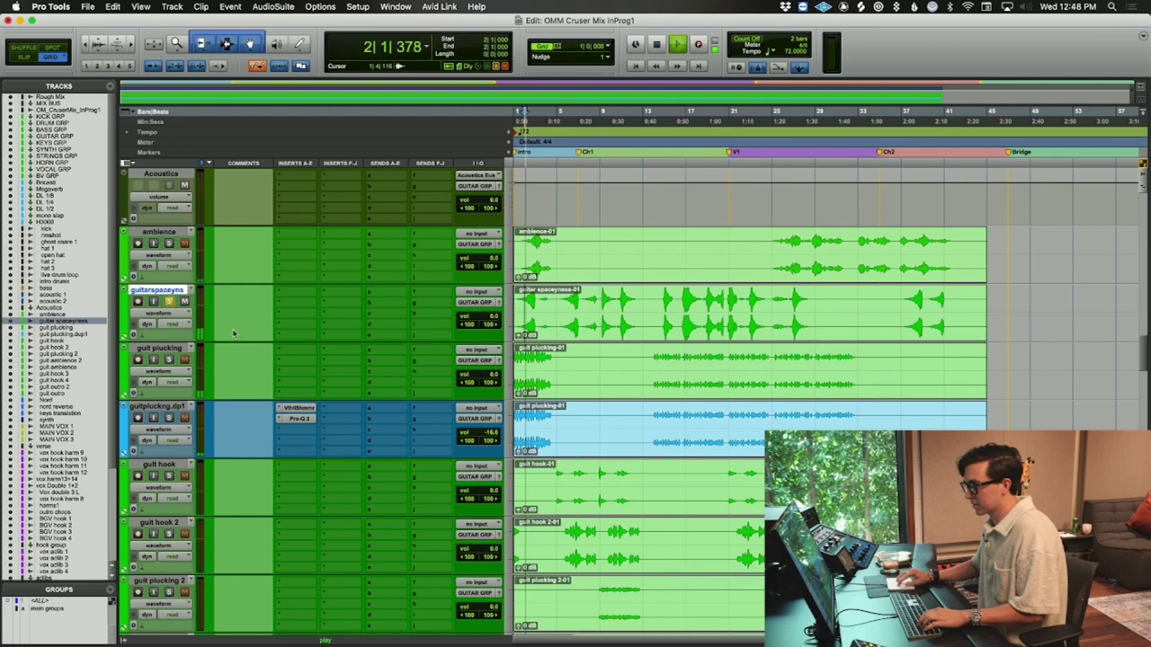
key("space")
- Insert Eventide H3000 Factory on the guitar spaceyness track and load the micropitch shift preset (231-MICROPITCHSHIFT)
left_click(304, 293)
type("30")
key("Up")
key("Up")
key("Return")
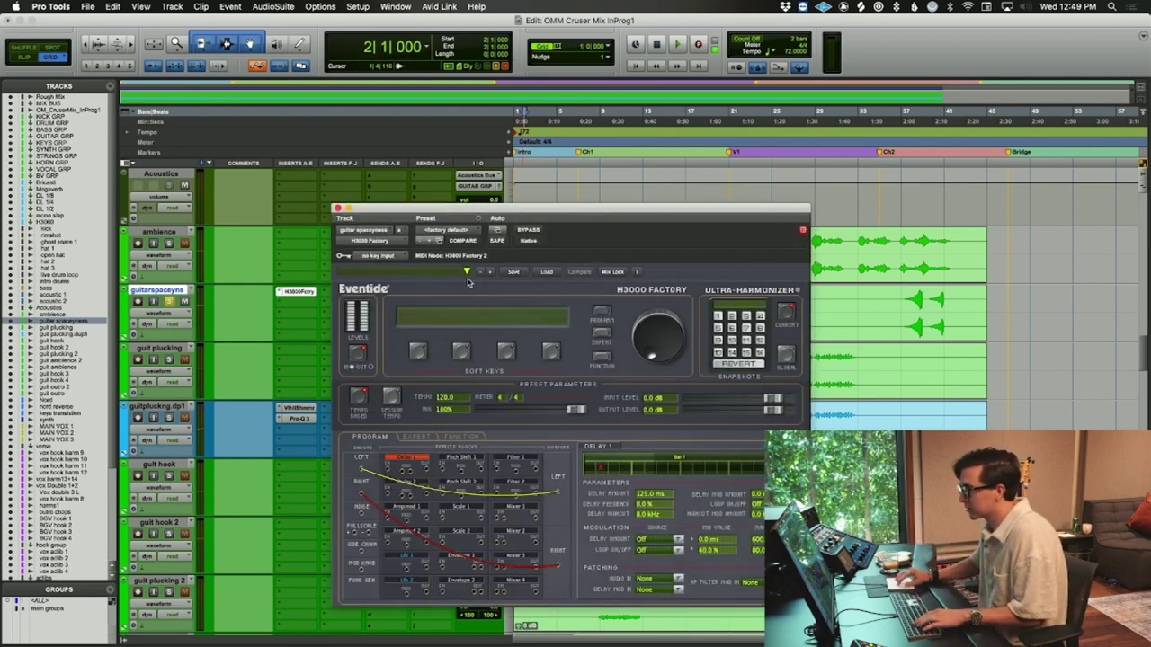
left_click(469, 231)
left_click(469, 209)
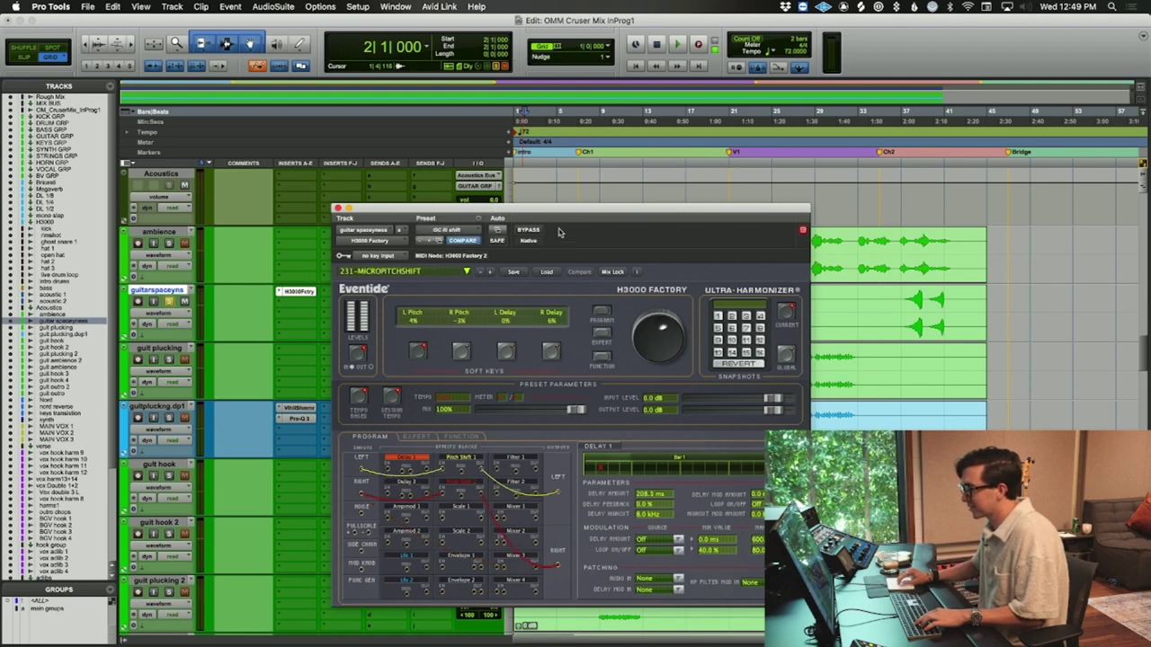
left_click(338, 208)
- Audition the guitar spaceyness track with the pitch shift from bar 2 and take it out of solo
key("space")
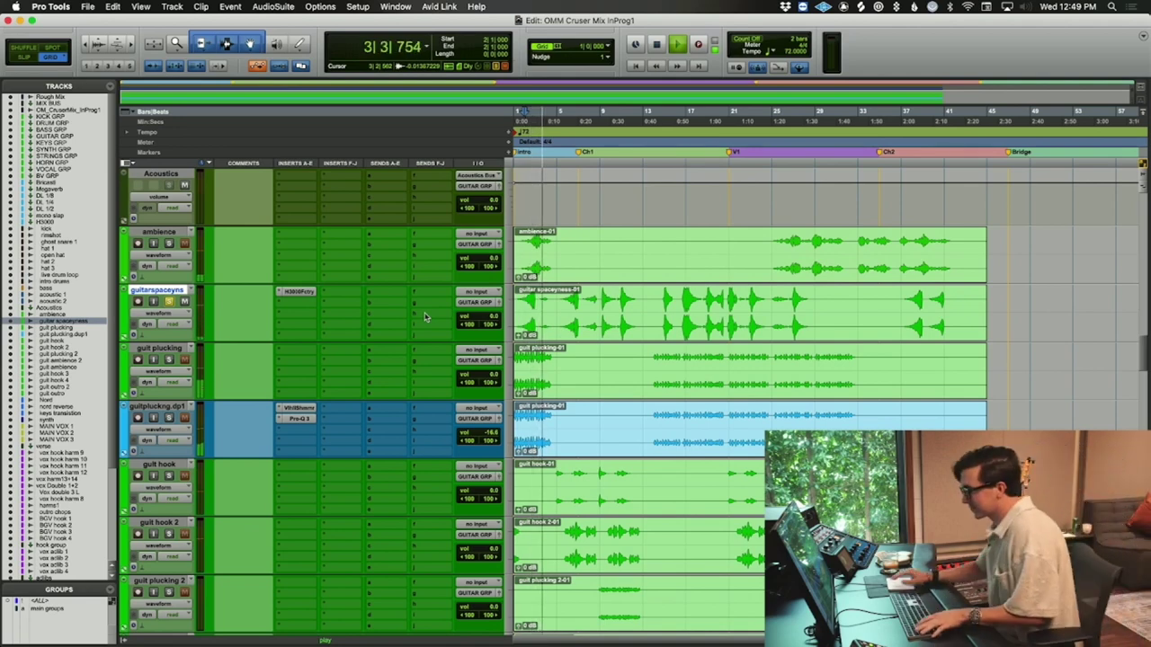
key("space")
left_click(169, 302)
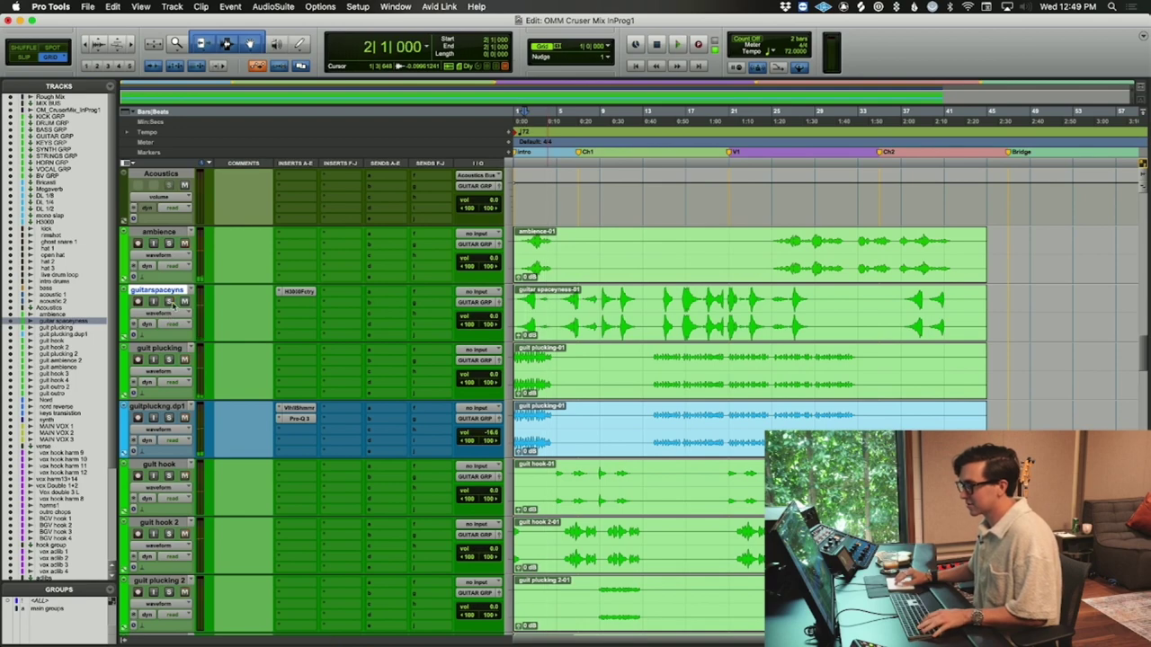
- Play the intro from the start and again from bar 3 to hear the guitars in the mix while reviewing the remaining guitar and keys tracks
key("space")
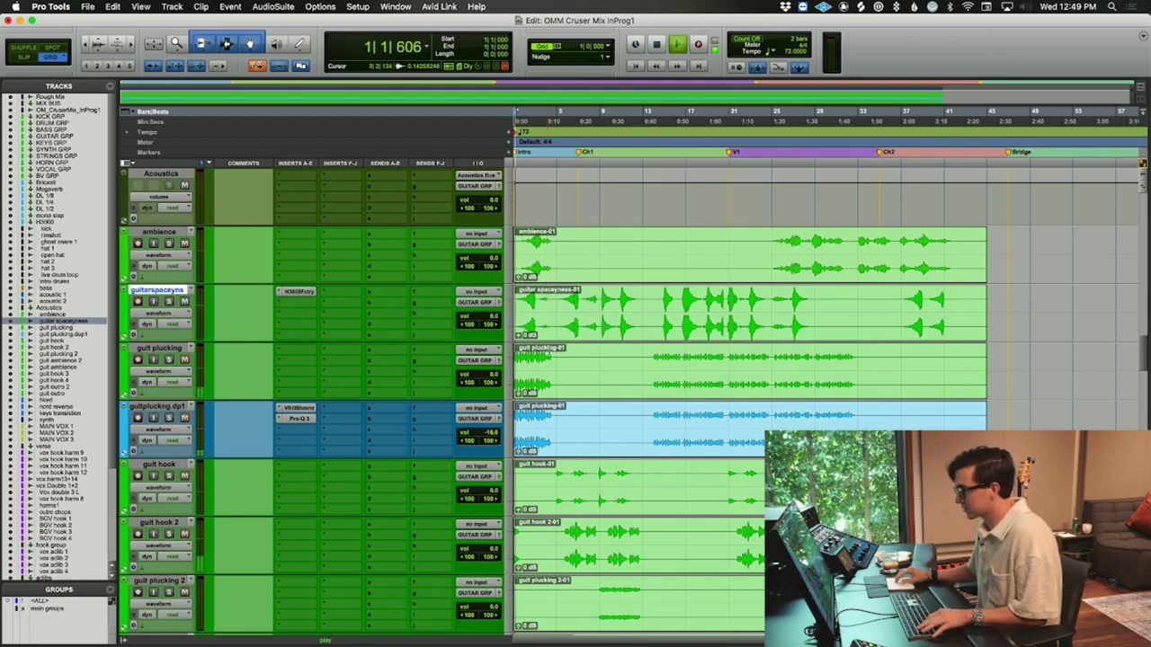
scroll(618, 380, "down", 3)
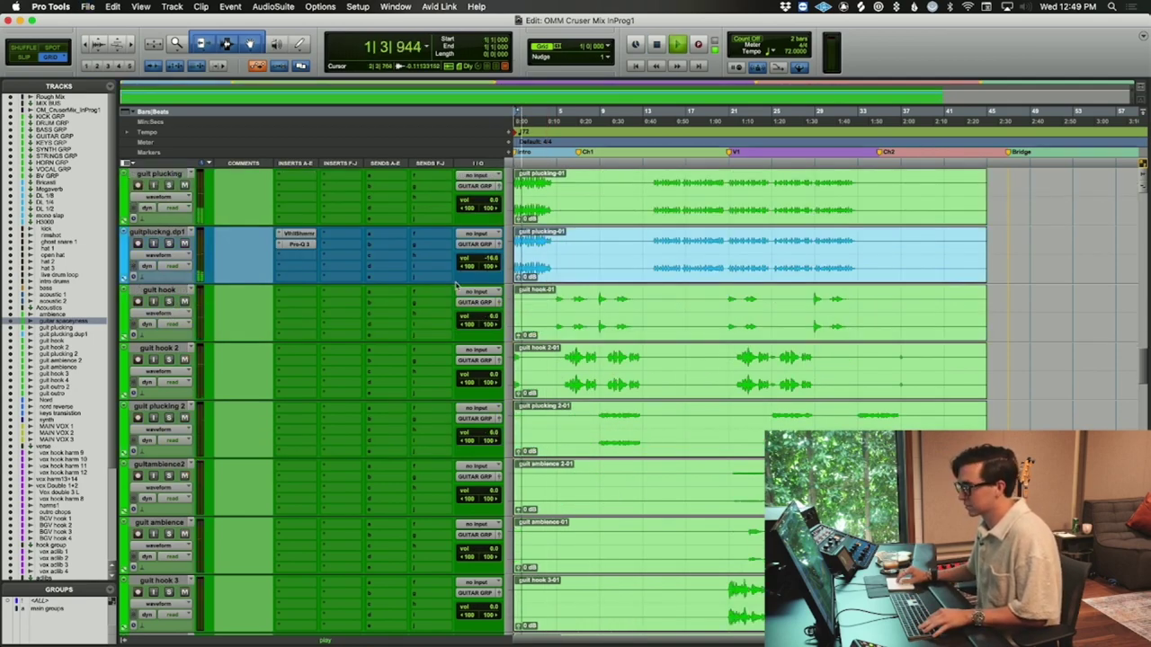
left_click(250, 245)
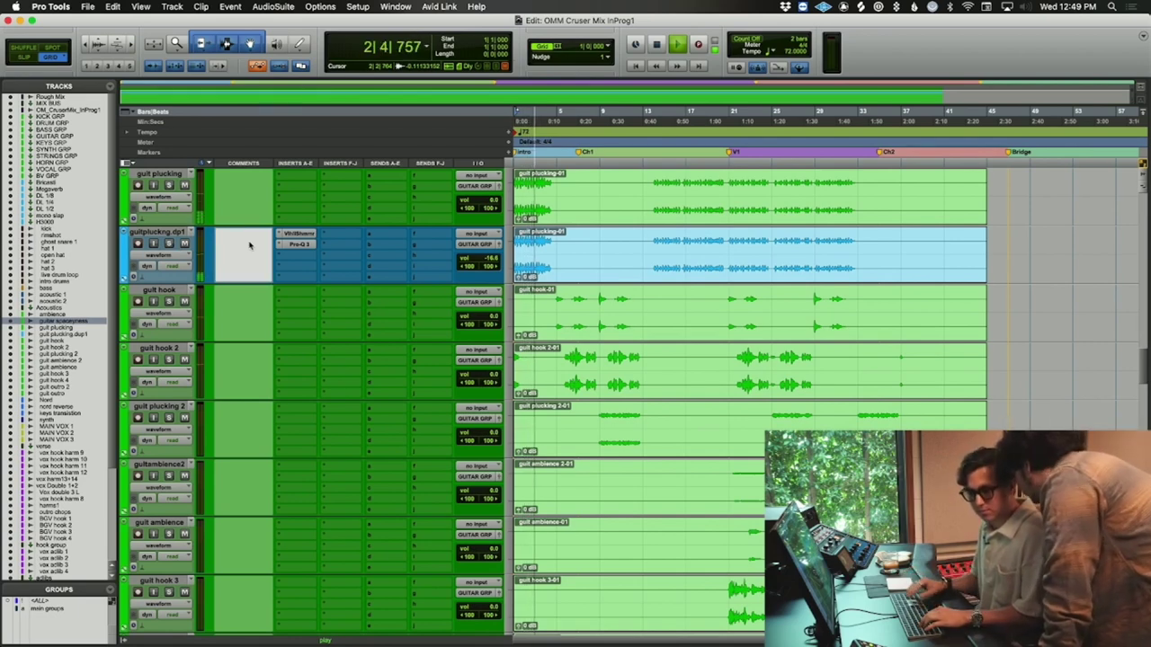
left_click(534, 254)
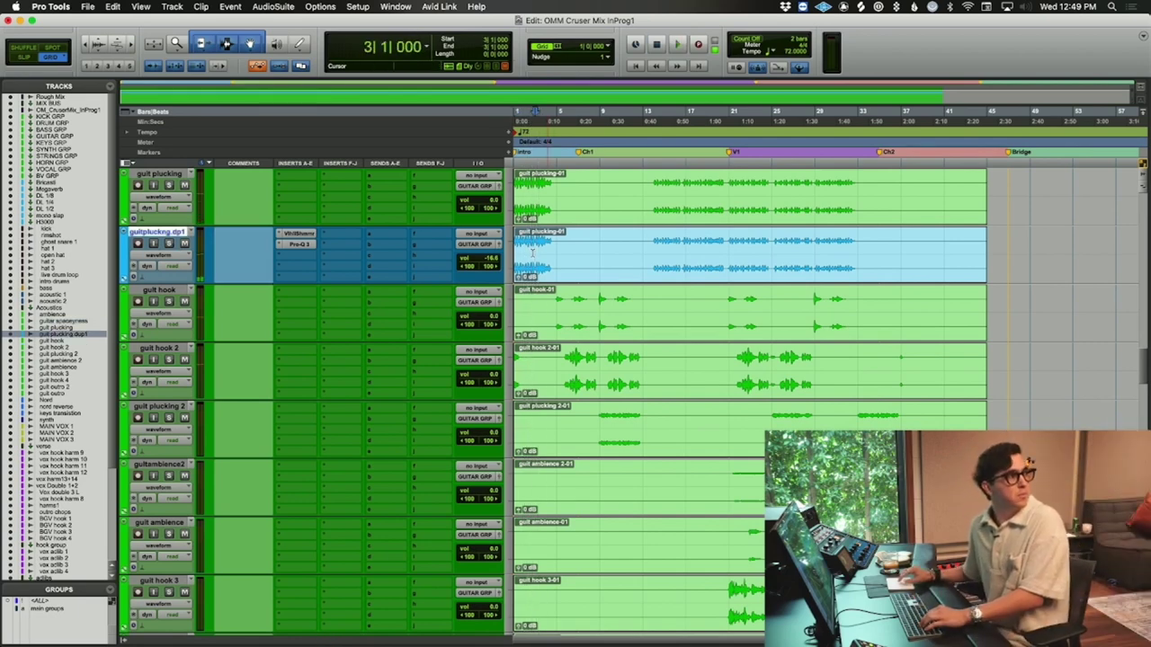
key("space")
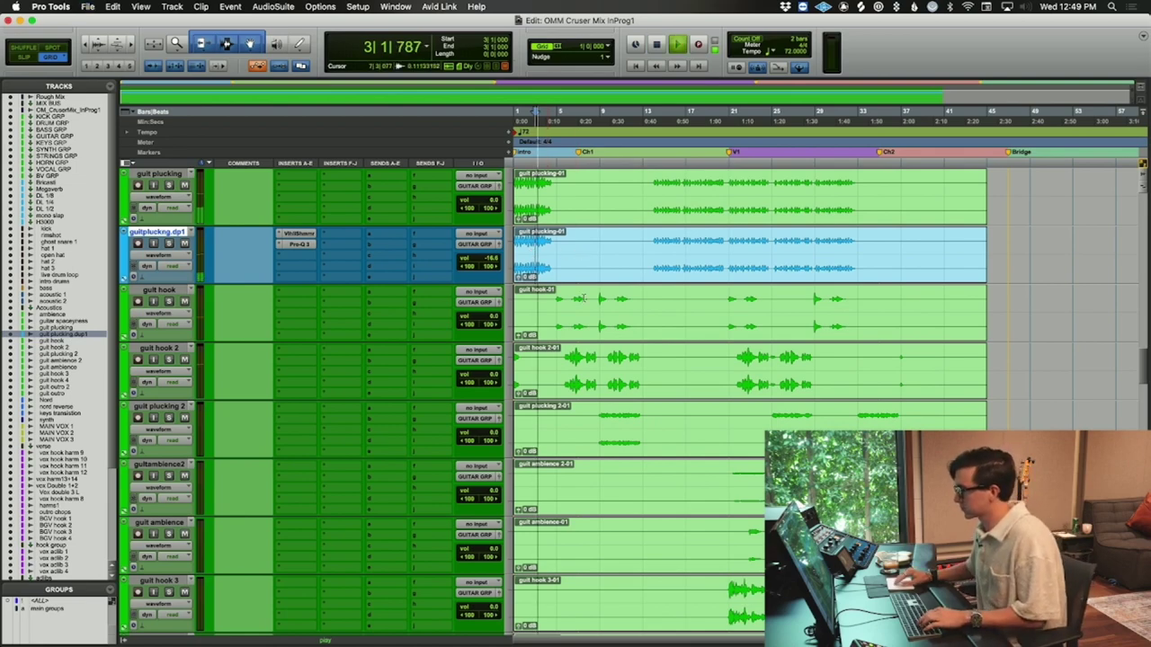
scroll(672, 307, "down", 5)
scroll(671, 307, "down", 4)
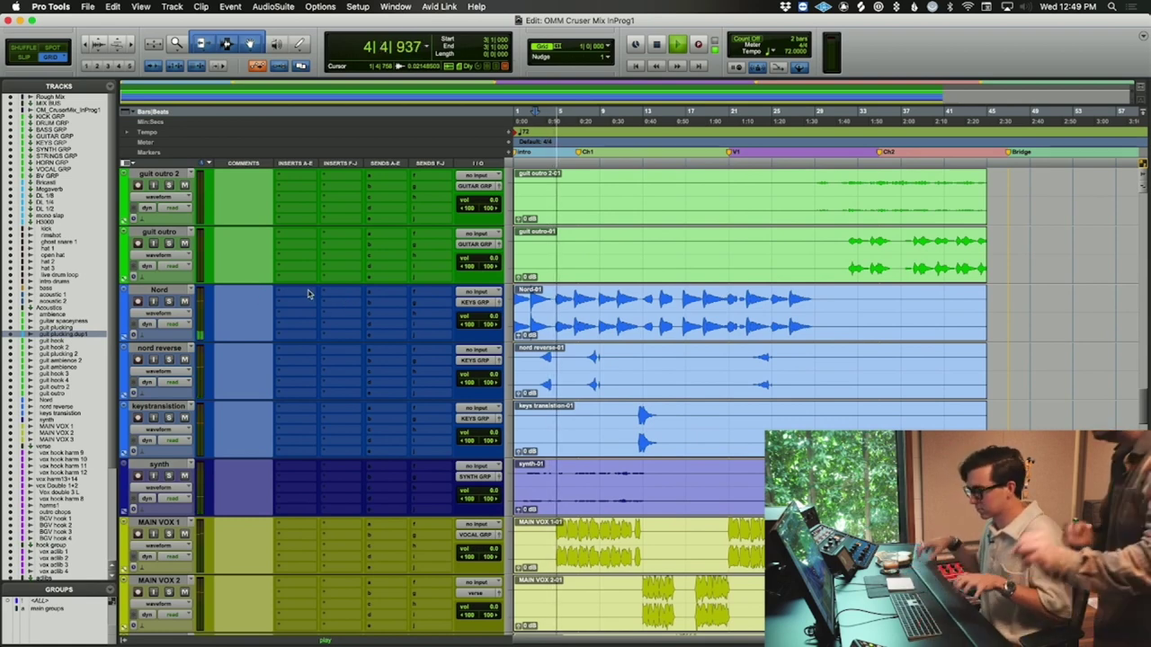
key("space")
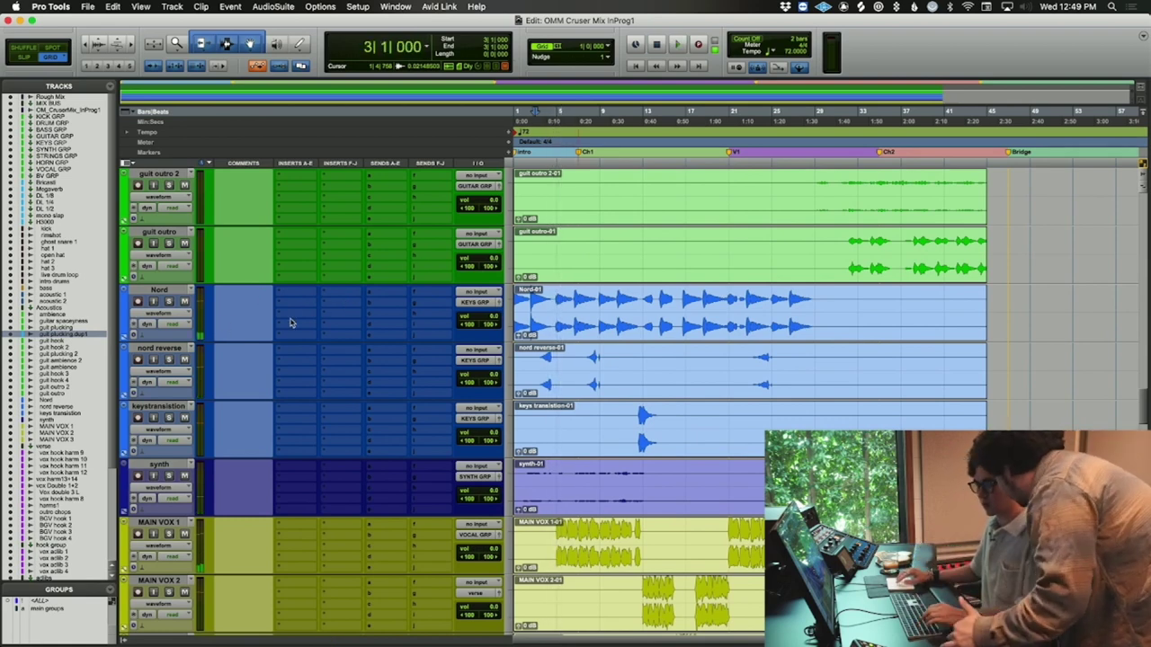
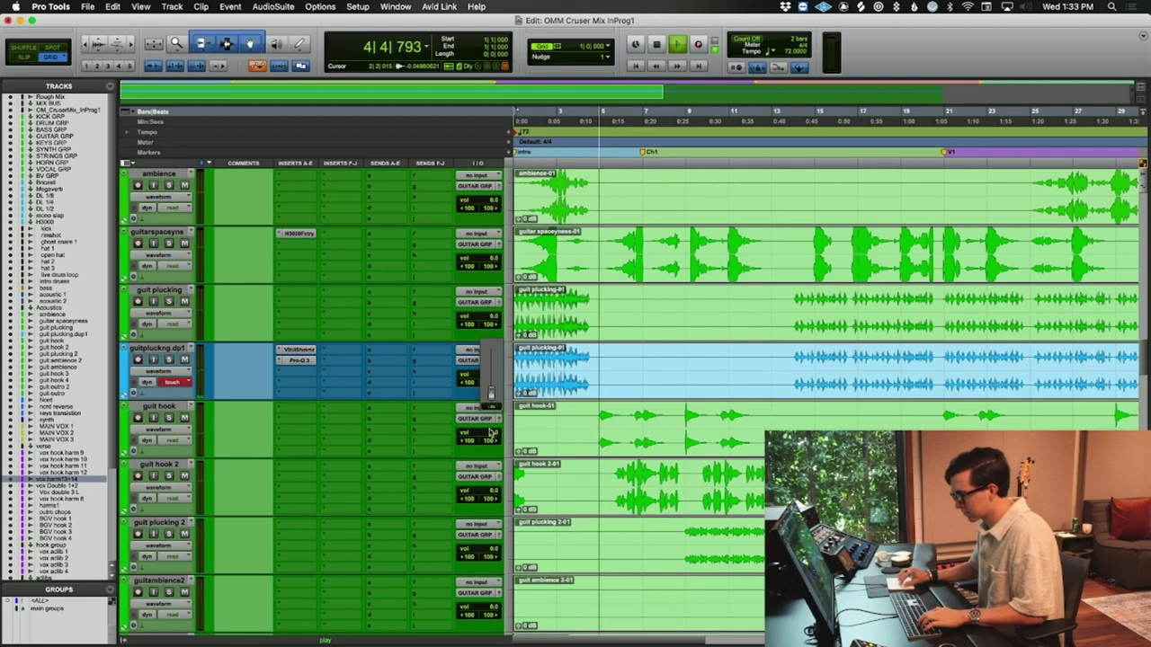
- Return the duplicated guit plucking track's automation mode to read and check its volume automation, ending in waveform view
left_click(172, 382)
left_click(177, 381)
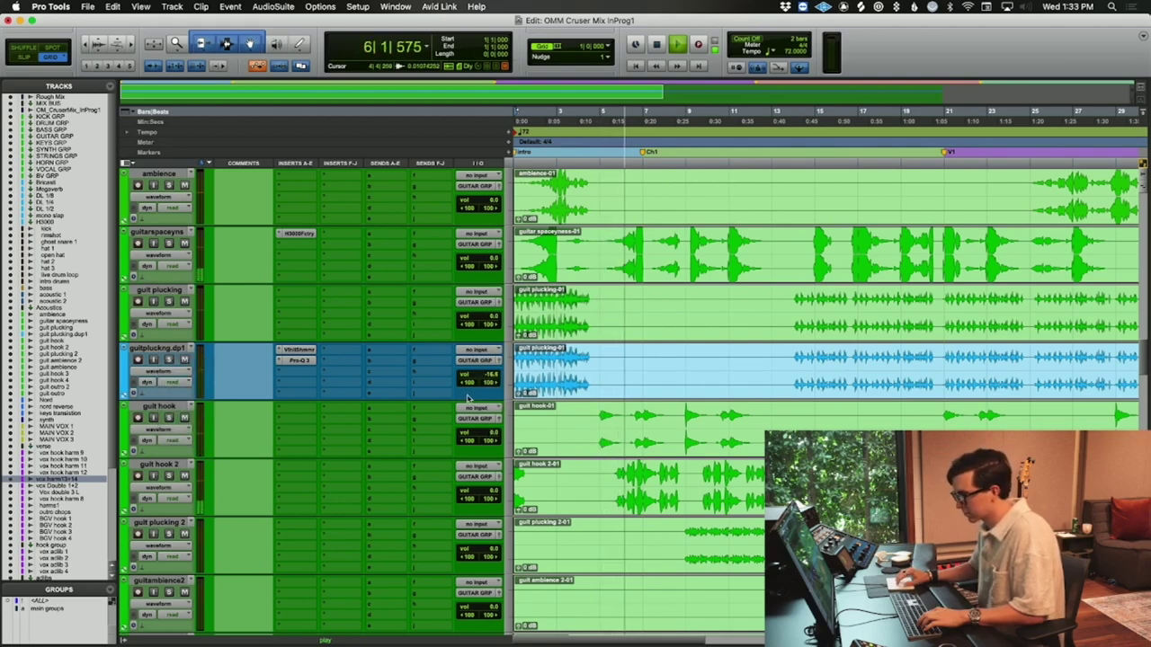
left_click(176, 371)
left_click(158, 382)
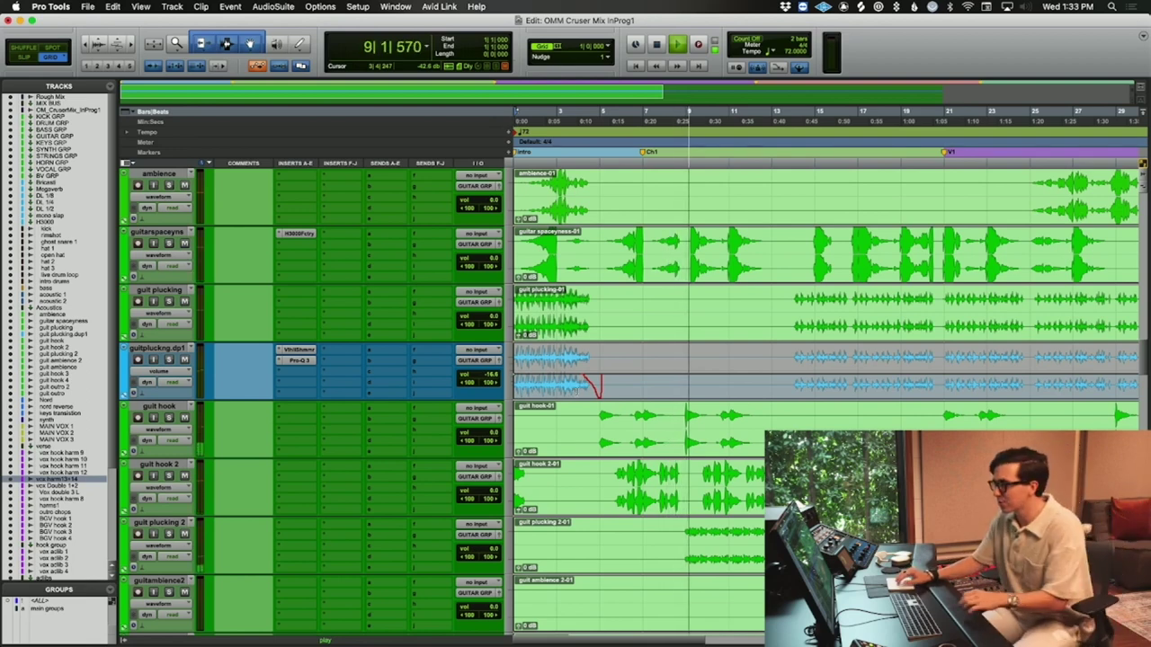
left_click(158, 370)
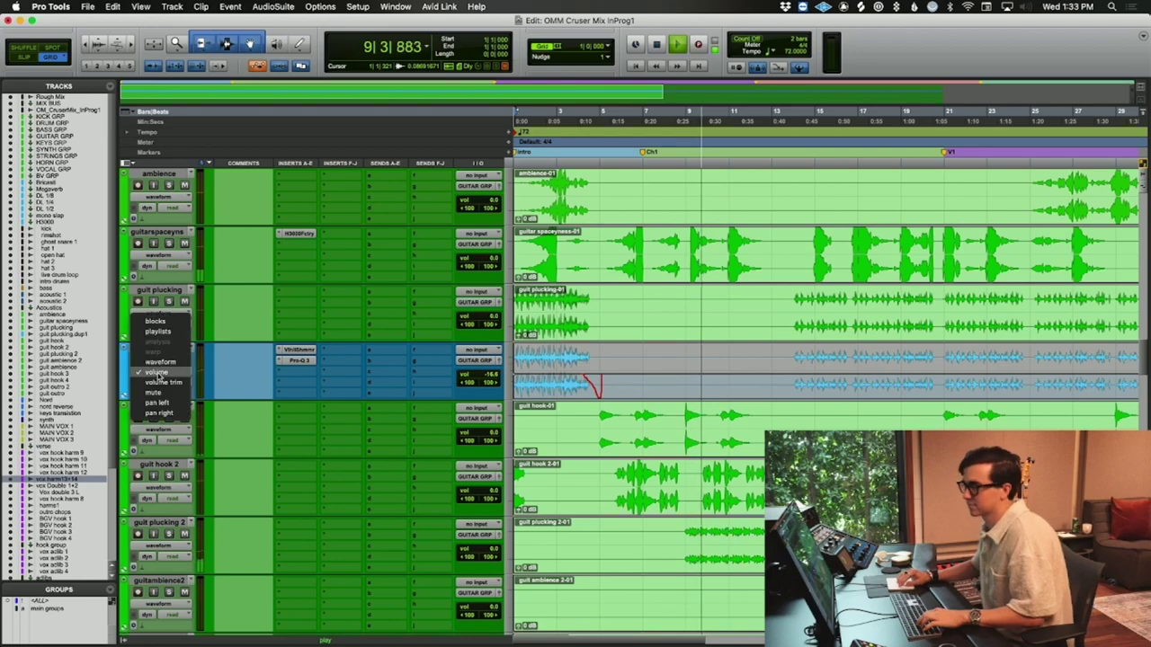
left_click(158, 357)
- Stop playback, solo the ghost snare 1 and rimshot tracks to identify them, and play the drums from bar 5
scroll(720, 351, "up", 15)
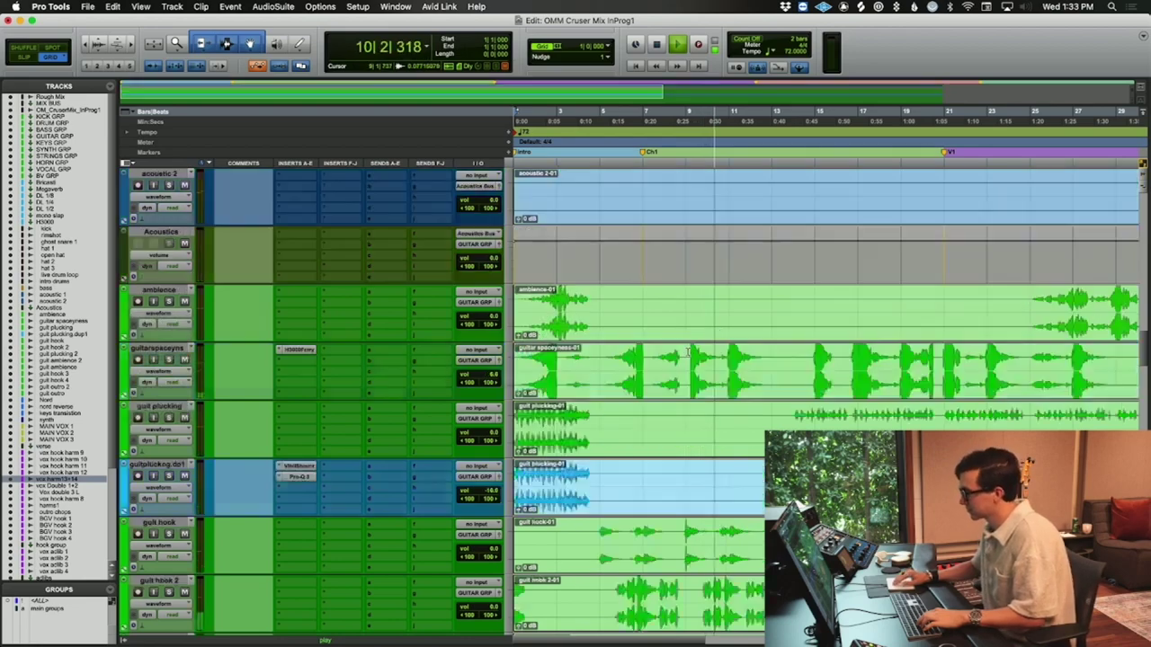
key("space")
scroll(687, 353, "down", 5)
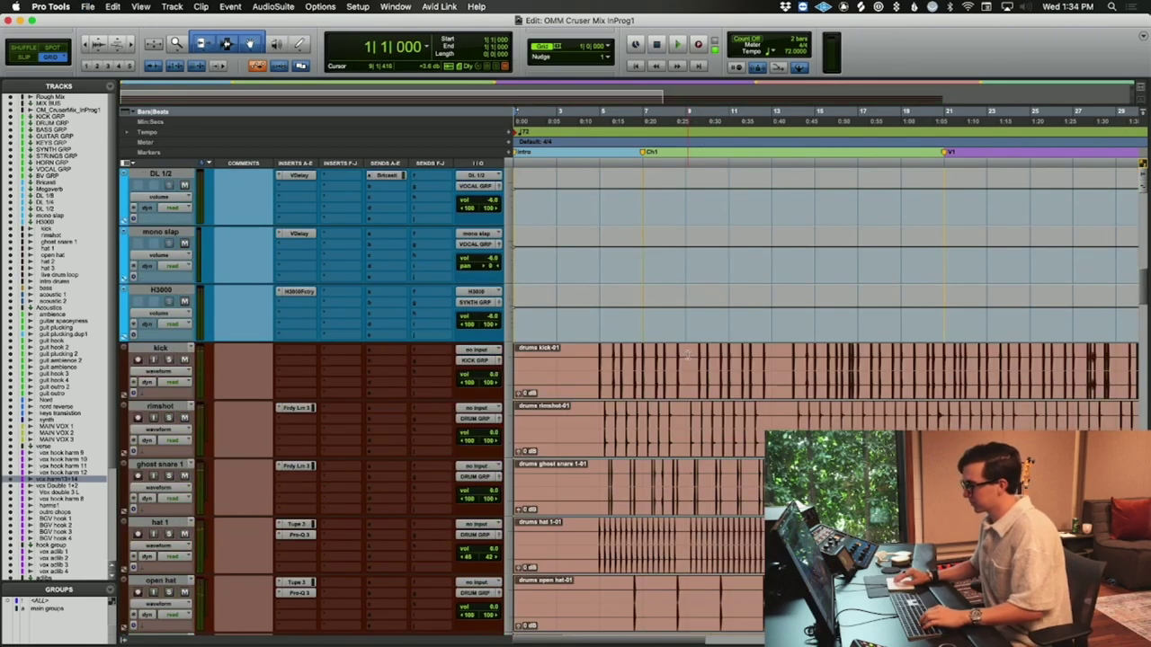
left_click(598, 486)
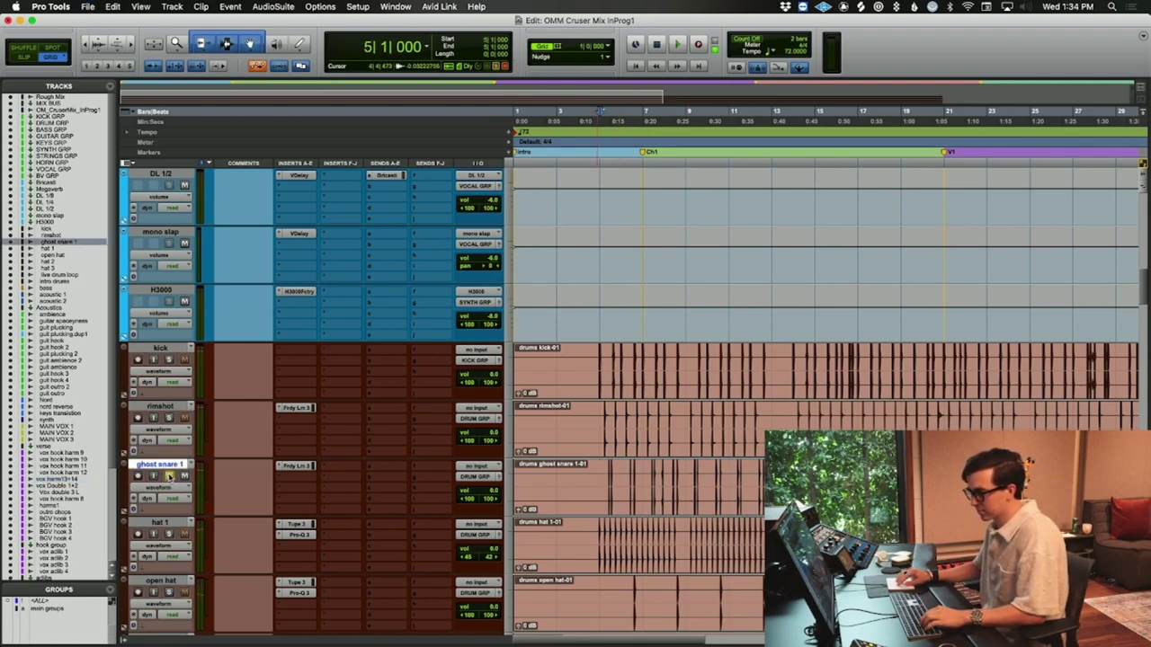
left_click(600, 411)
key("space")
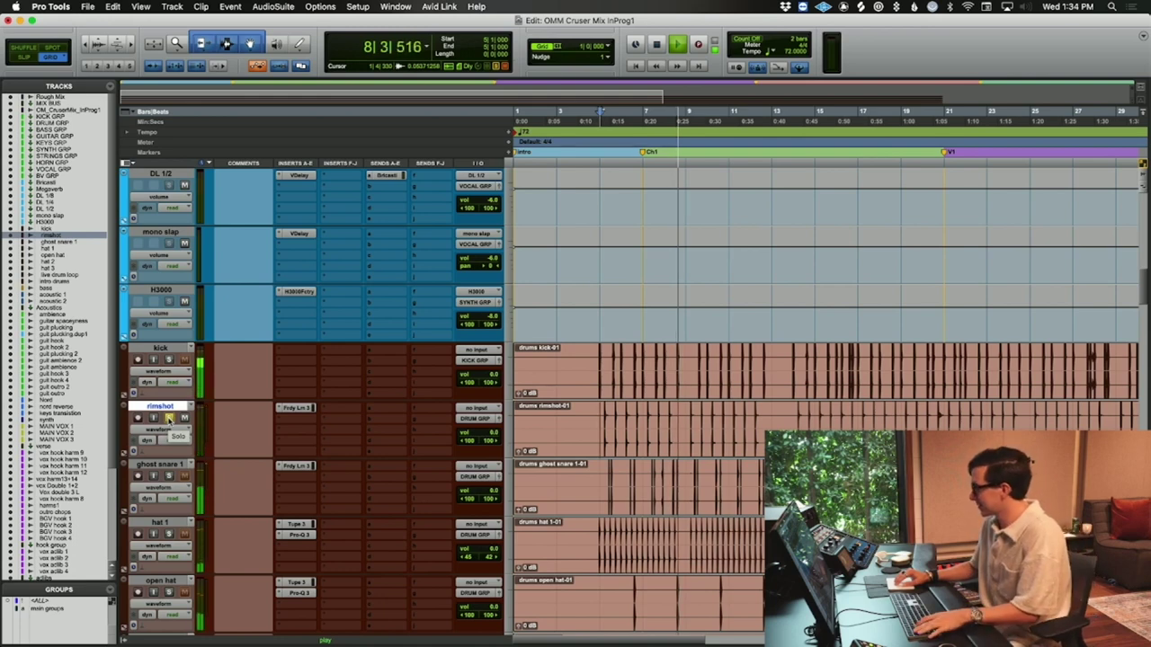
- Insert the Neutron 3 Transient Shaper on the rimshot track and lower its sustain to about -13 with the Sharp setting
key("space")
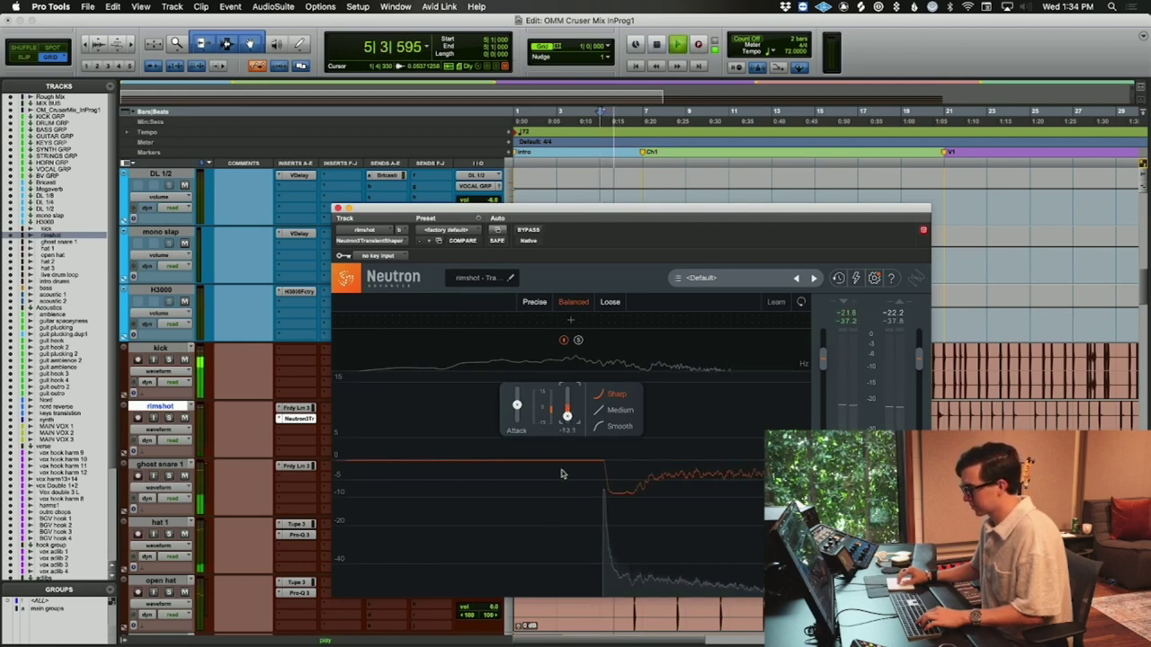
mouse_move(568, 418)
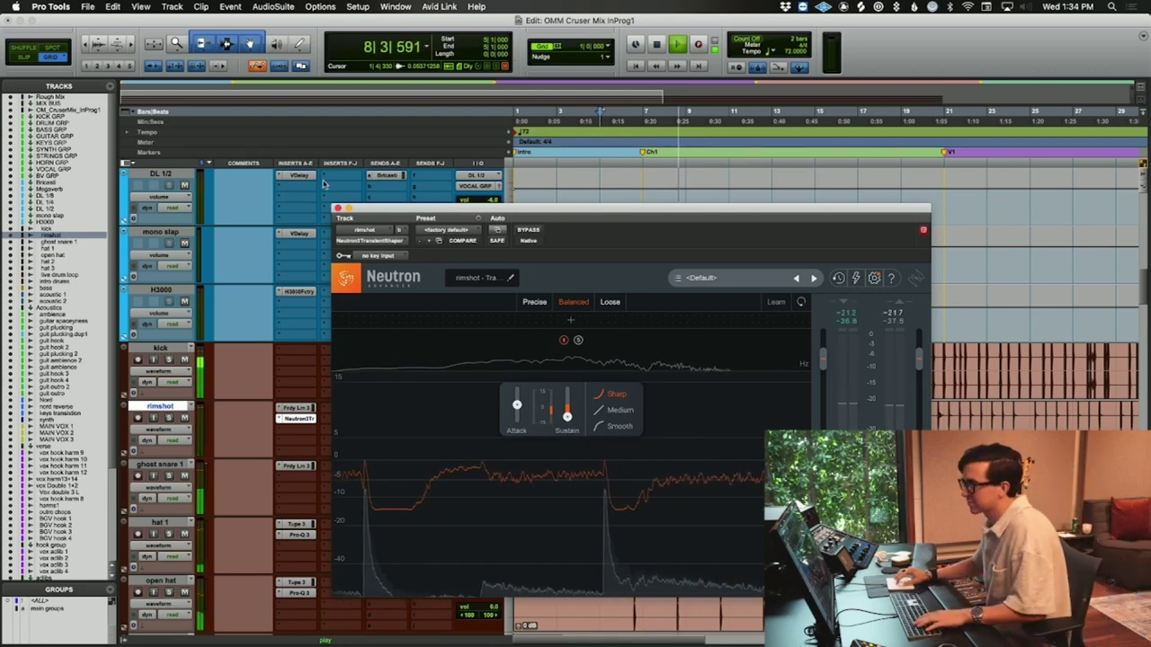
left_click(337, 208)
- Solo the guitar spaceyness track and play it from the start of the song
key("r")
scroll(752, 434, "down", 10)
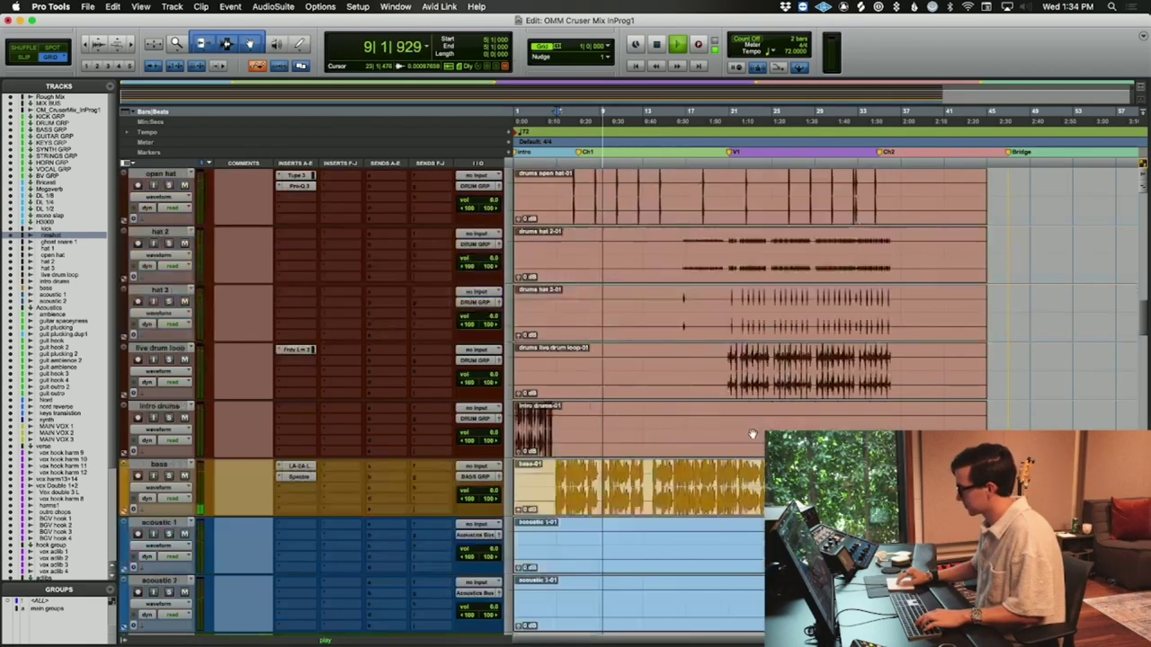
scroll(753, 434, "down", 1)
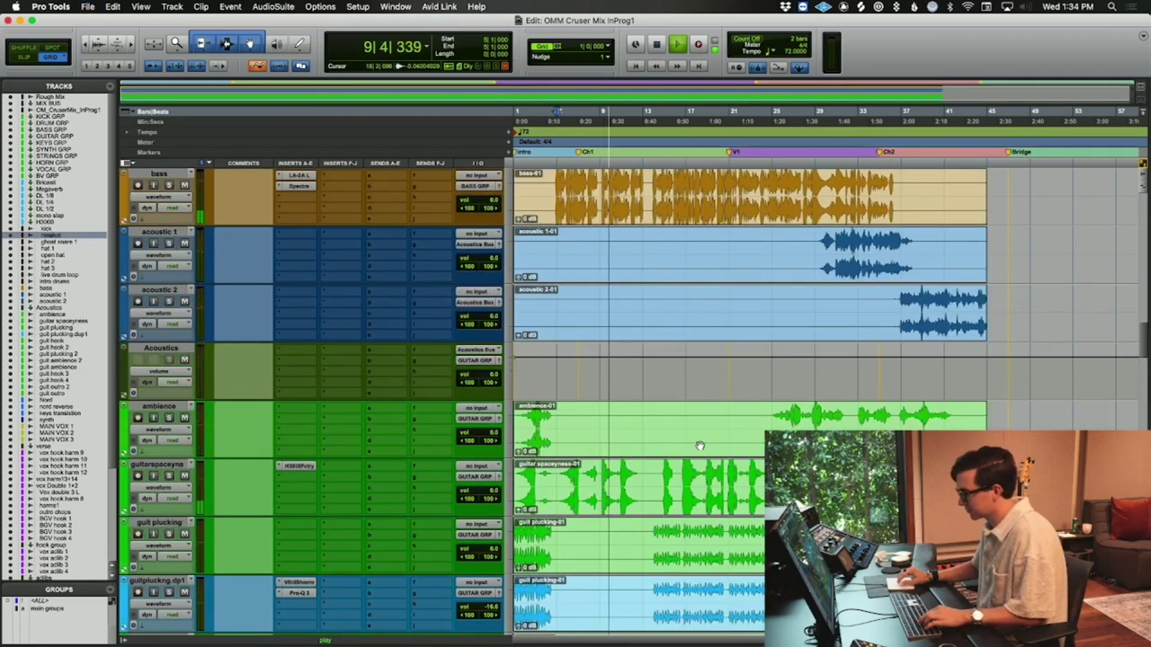
scroll(699, 444, "up", 1)
scroll(557, 559, "down", 5)
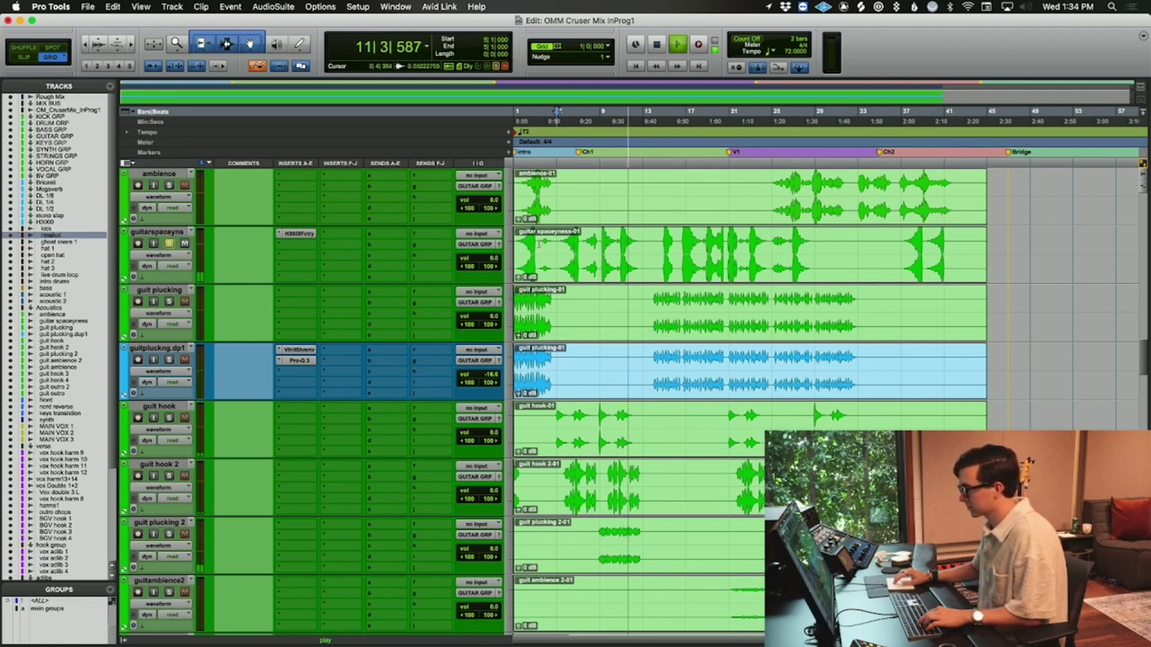
left_click(539, 240)
key("space")
key("Return")
key("space")
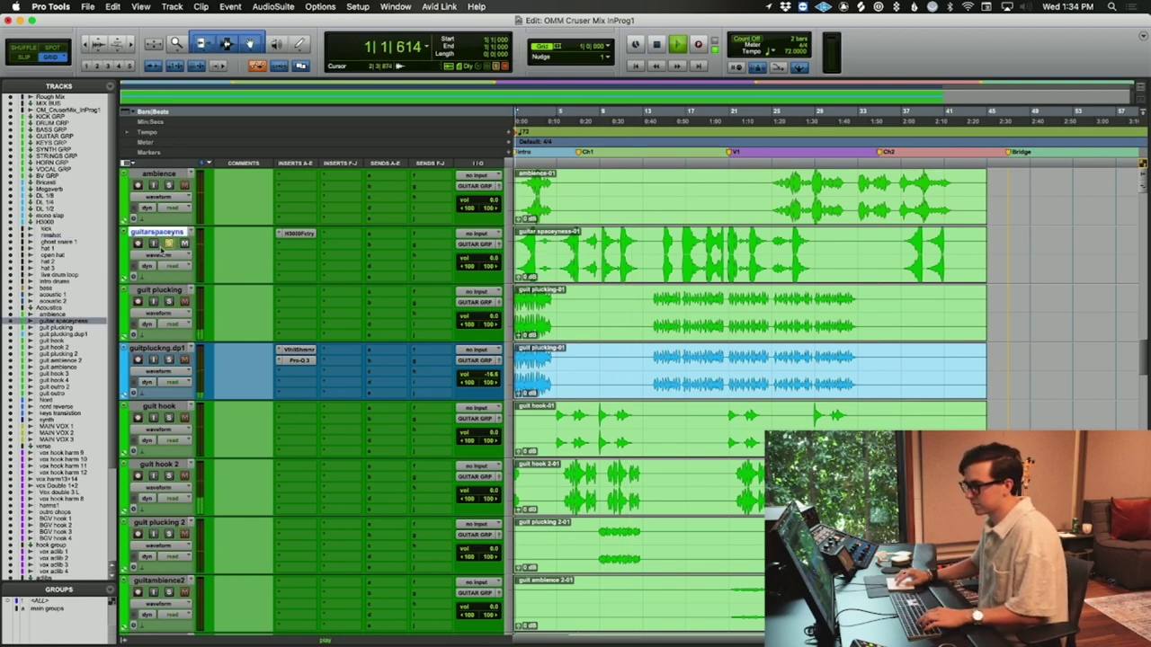
- Take guitar spaceyness out of solo, insert Pro-Q 3 on it, and roll off its low end
left_click(307, 242)
left_click(378, 254)
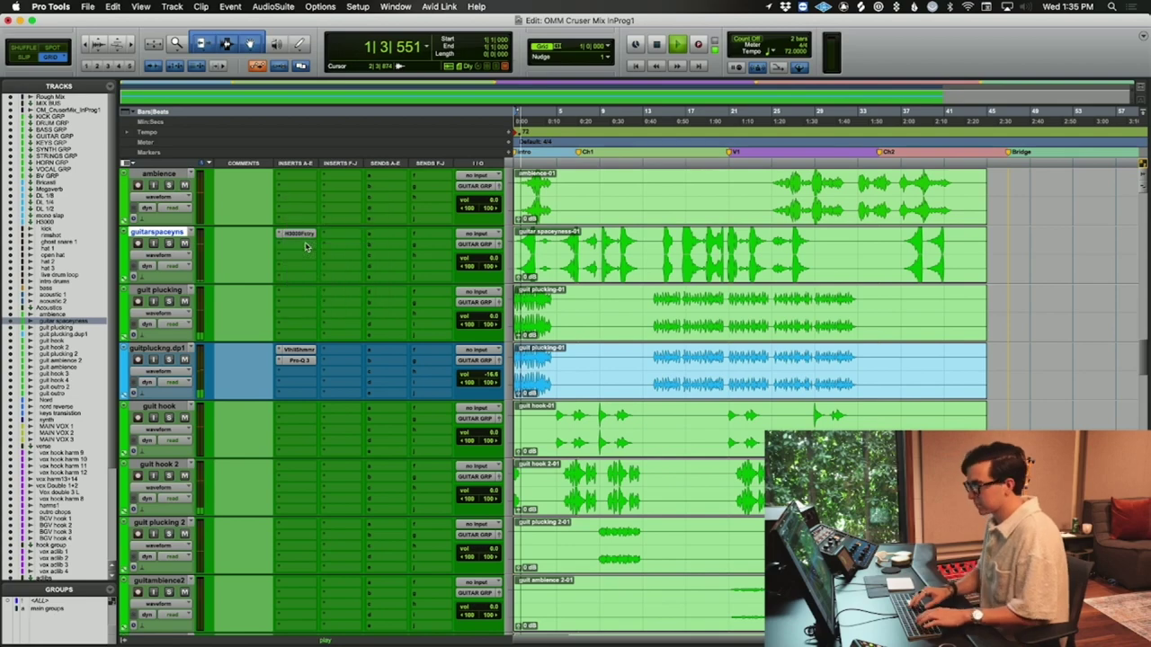
left_click_drag(336, 383, 494, 396)
left_click(339, 209)
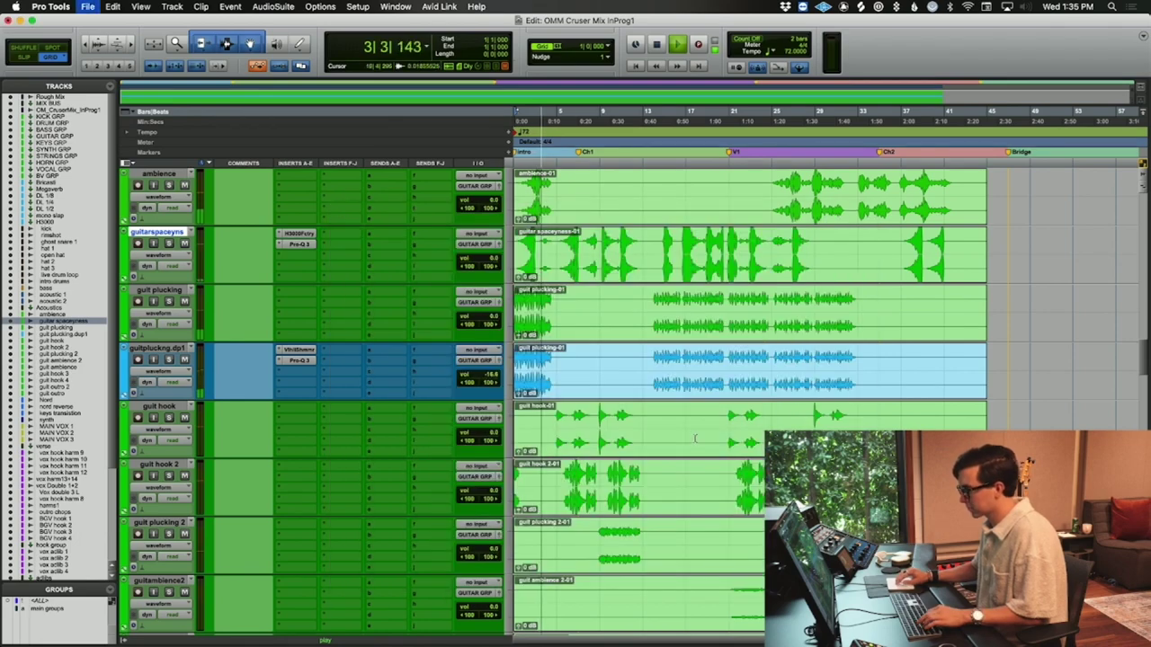
- Insert the stereo UAD Studio D Chorus on the Nord track and load the All Buttons Stereo preset
scroll(638, 433, "down", 5)
scroll(638, 432, "down", 8)
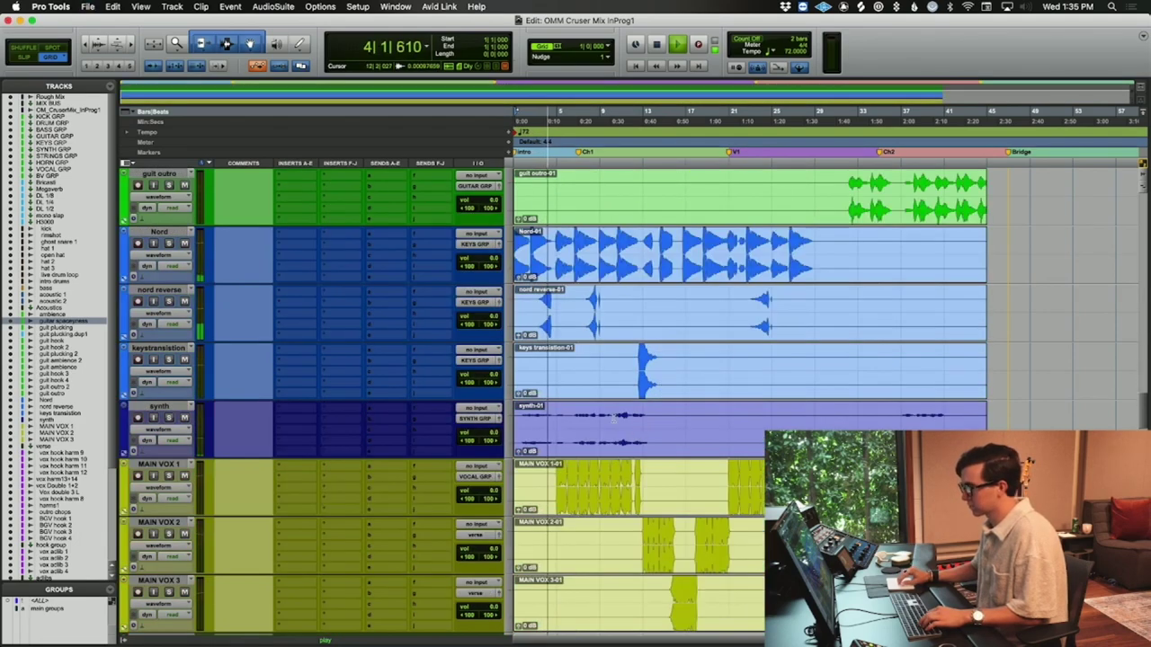
left_click(303, 237)
type("studio")
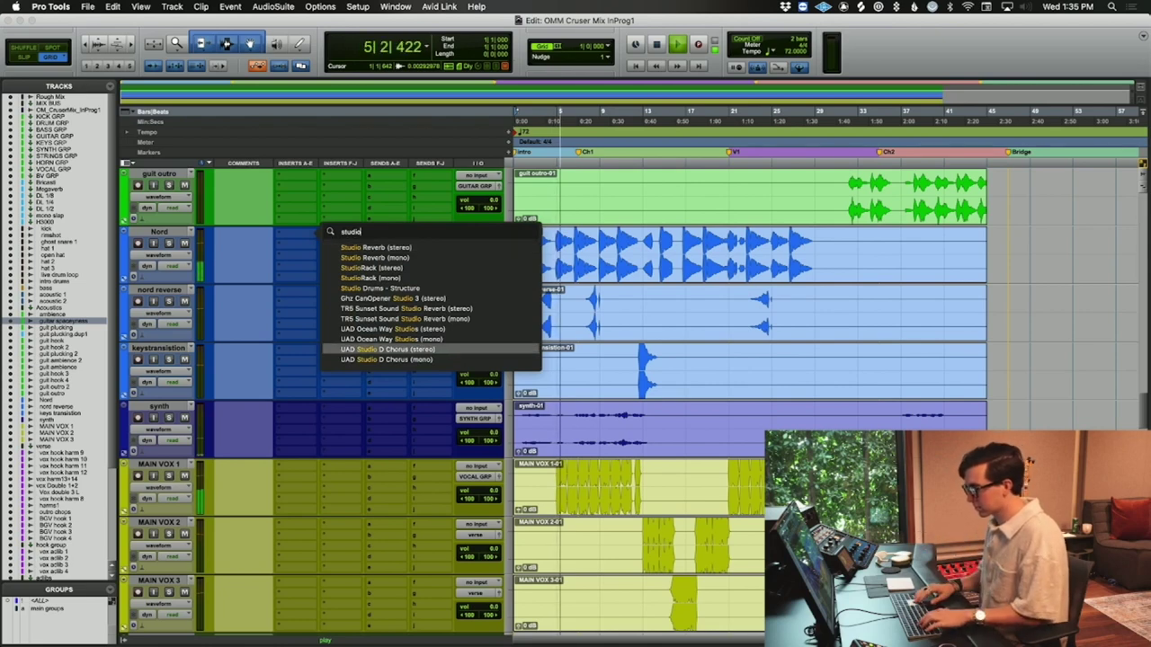
left_click(387, 349)
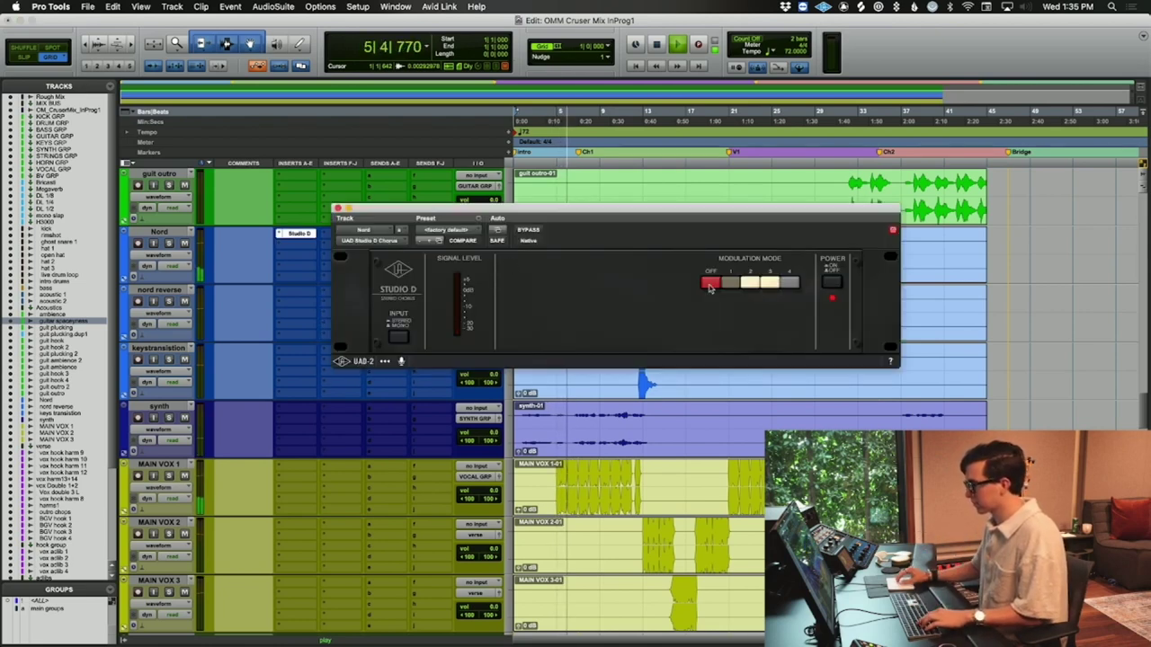
left_click(467, 233)
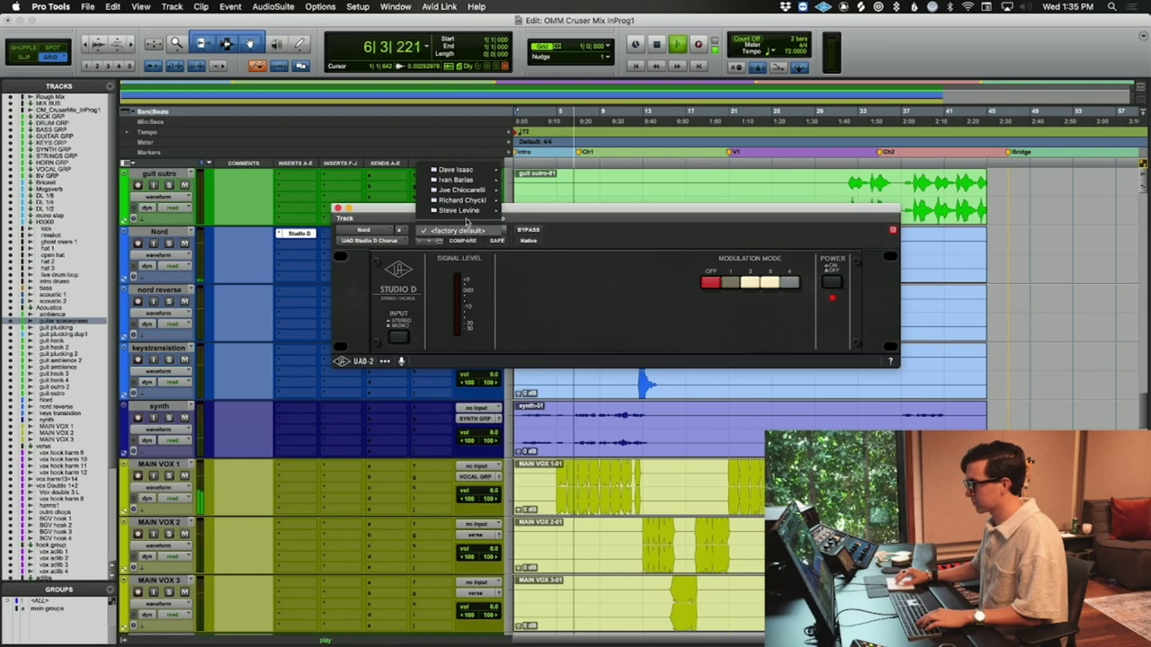
mouse_move(490, 206)
left_click(539, 221)
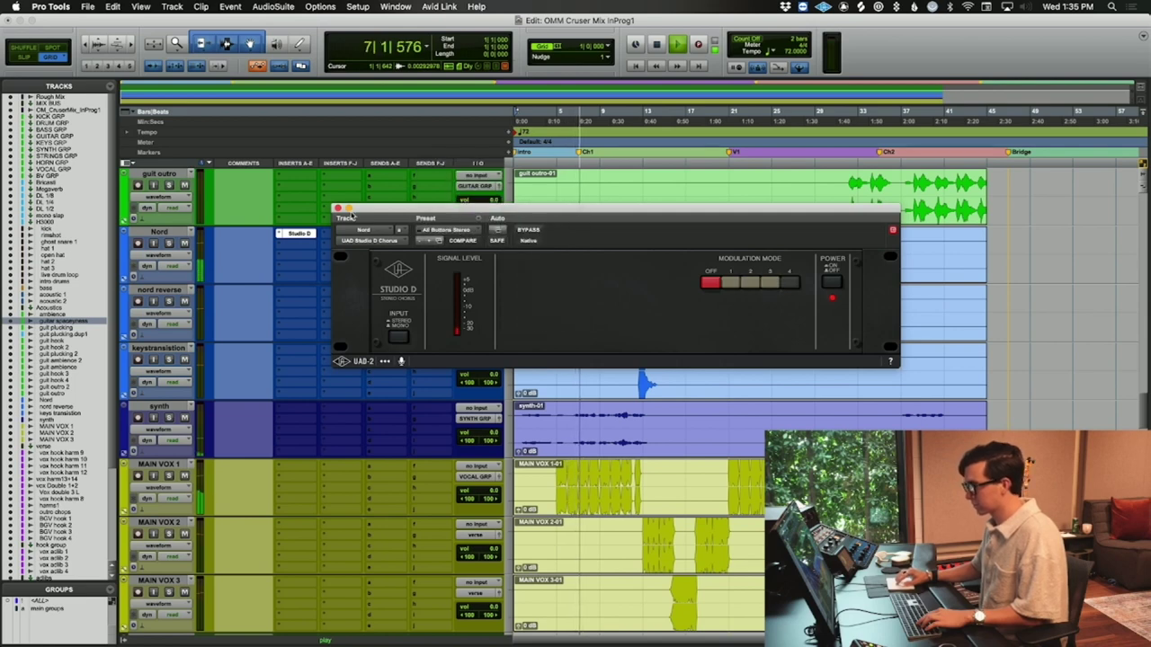
left_click(339, 209)
- Solo the Nord track, audition its chorus from bar 7, and take it out of solo
left_click(170, 247)
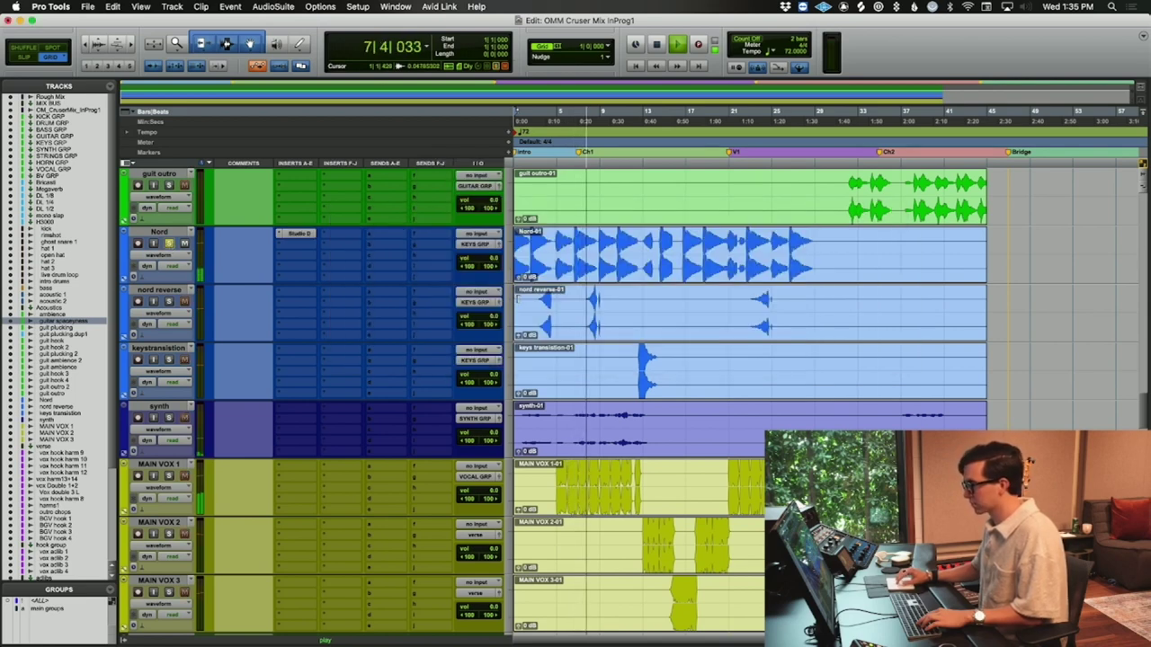
key("space")
left_click(579, 252)
key("space")
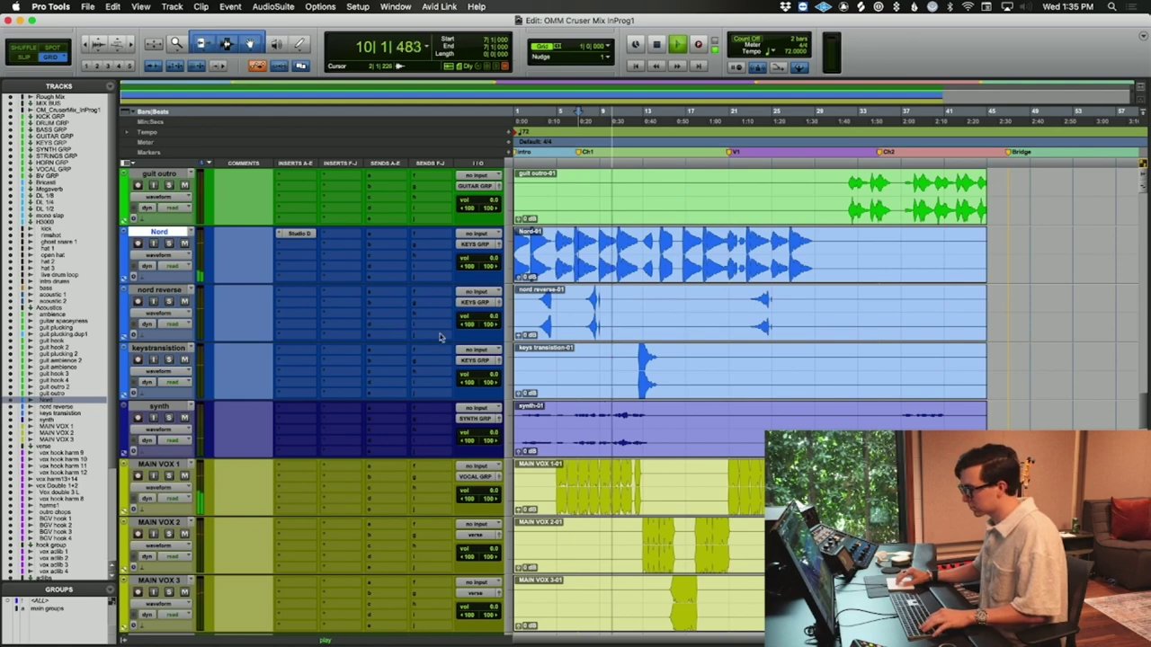
- Solo the synth track to hear it alone, then unsolo it and play the mix from bar 2
scroll(602, 406, "down", 2)
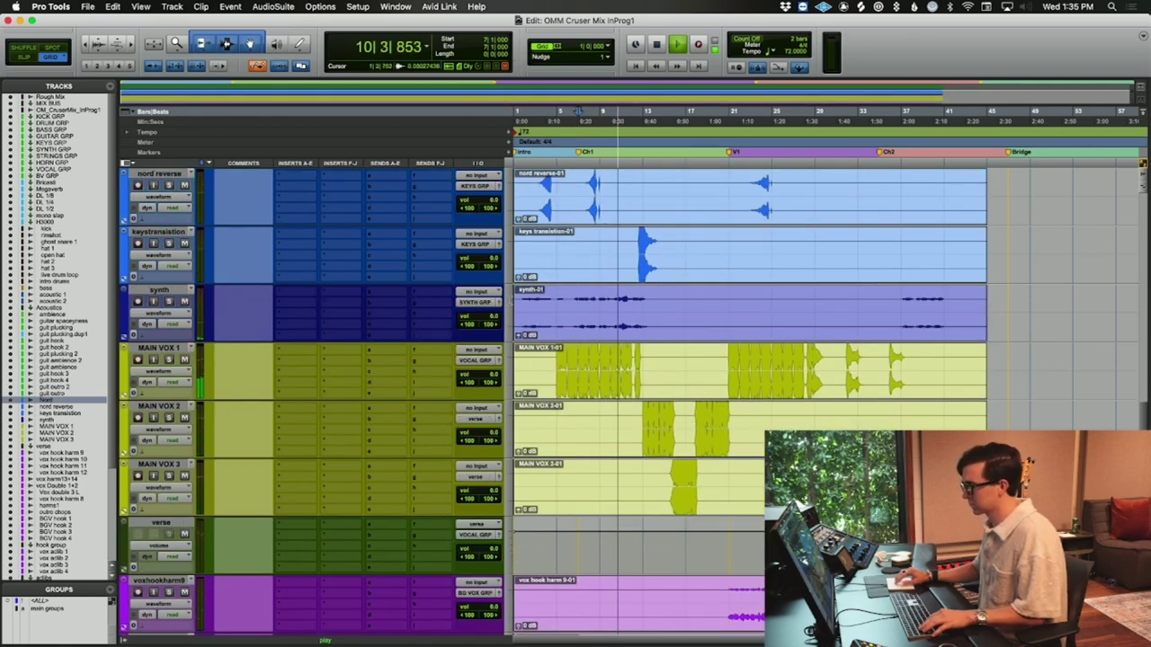
left_click(169, 301)
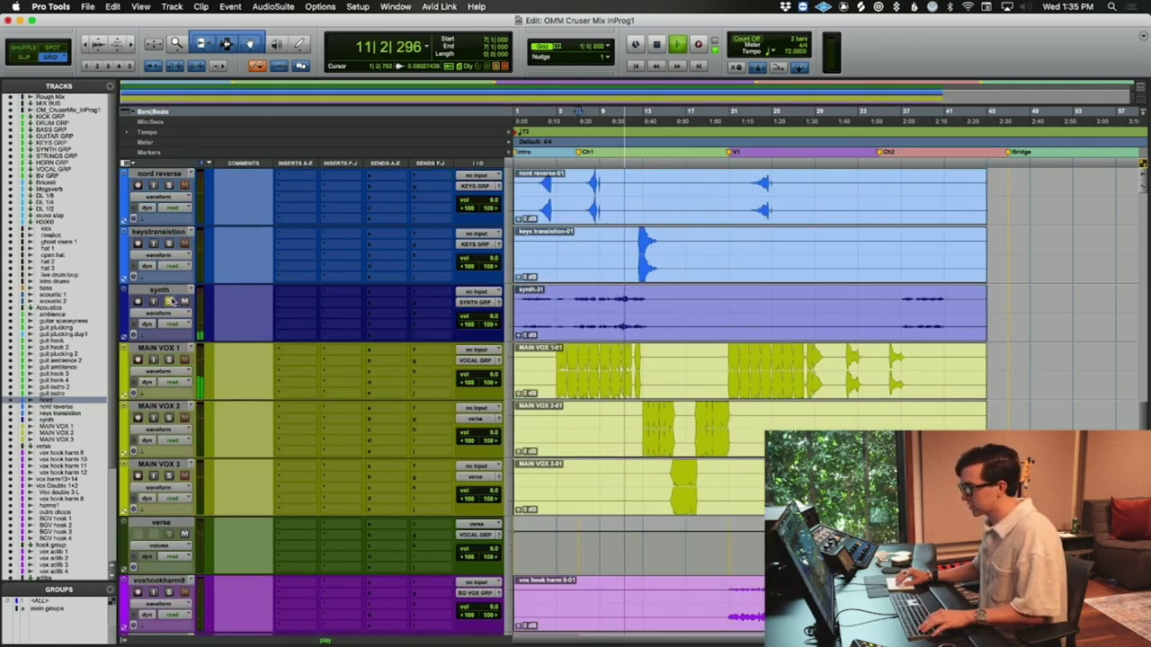
key("space")
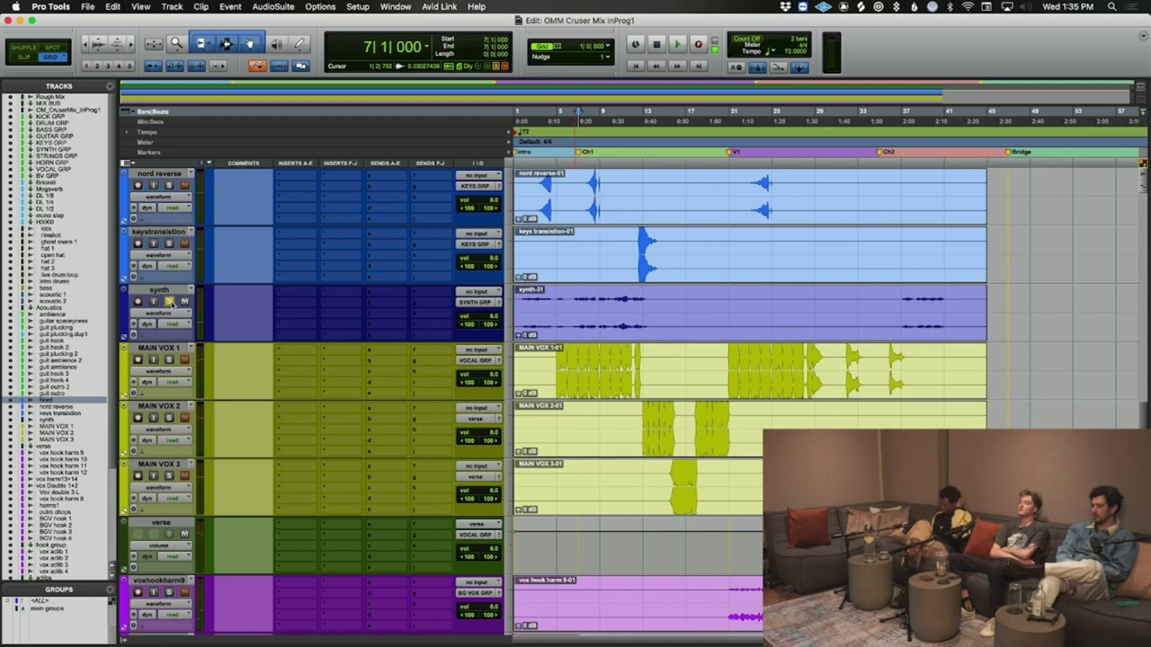
left_click(159, 290)
key("space")
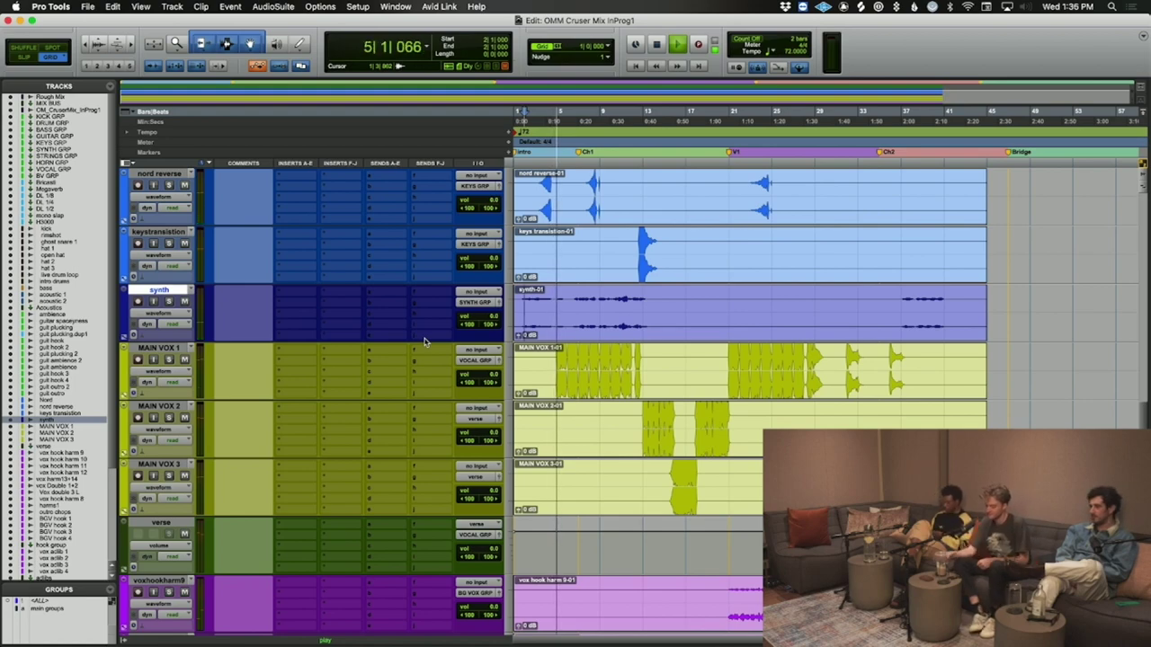
- Insert Spectre after the chorus on the Nord track and boost its middle band at around 700 Hz
scroll(426, 342, "down", 6)
scroll(512, 360, "up", 12)
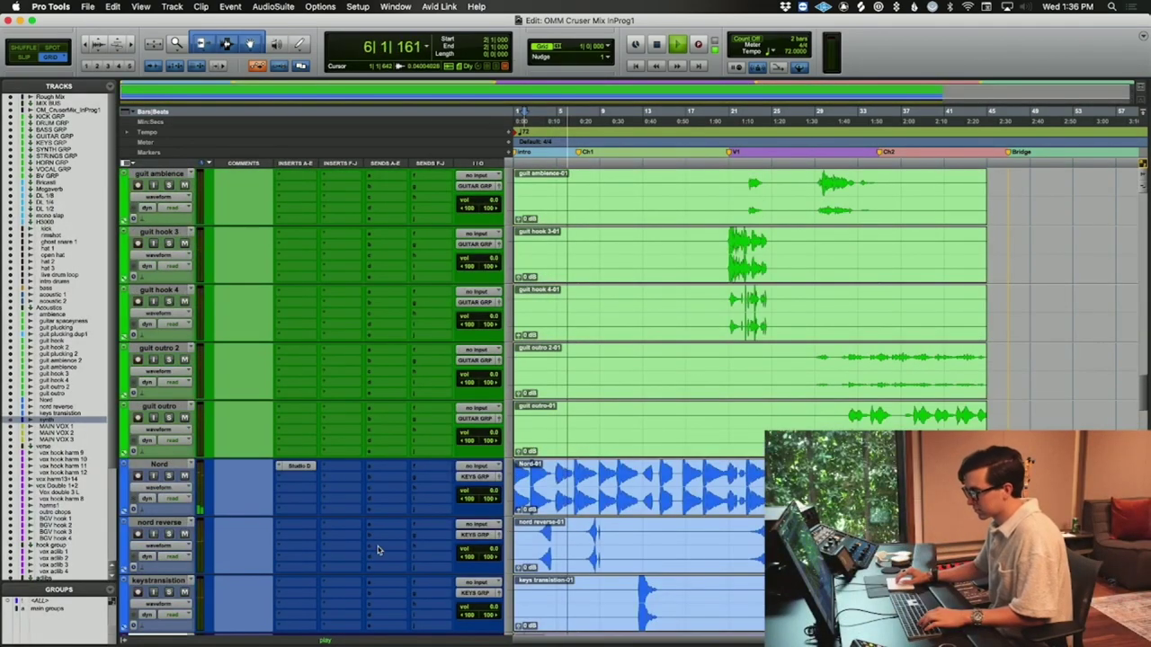
left_click(297, 476)
key("Return")
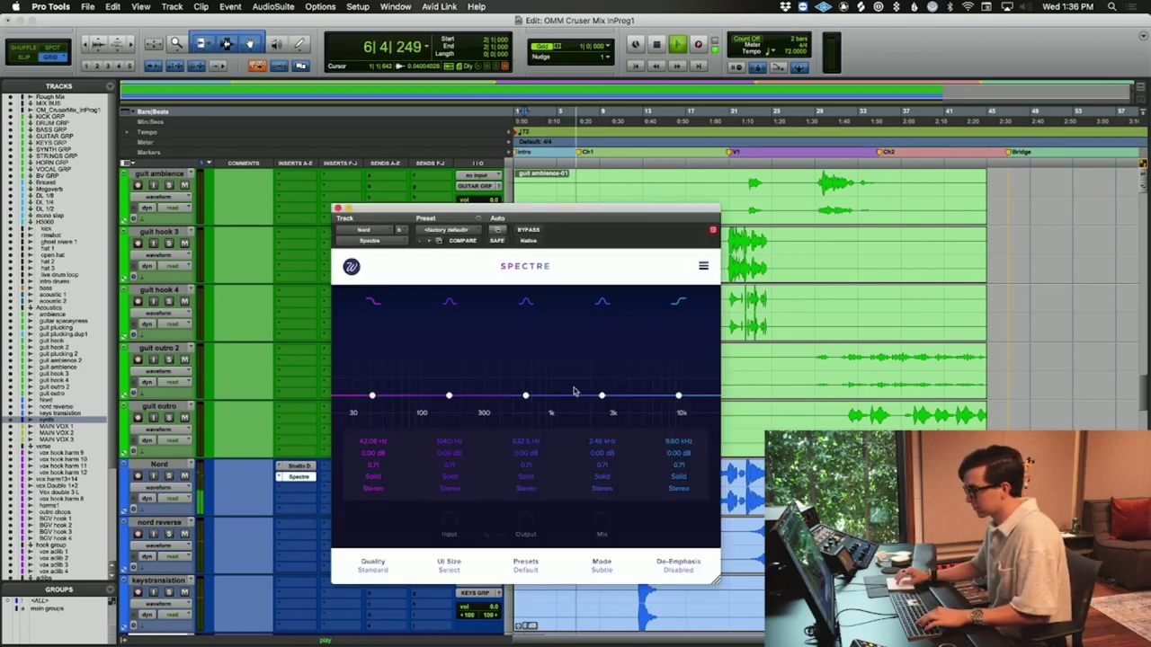
left_click_drag(526, 395, 515, 355)
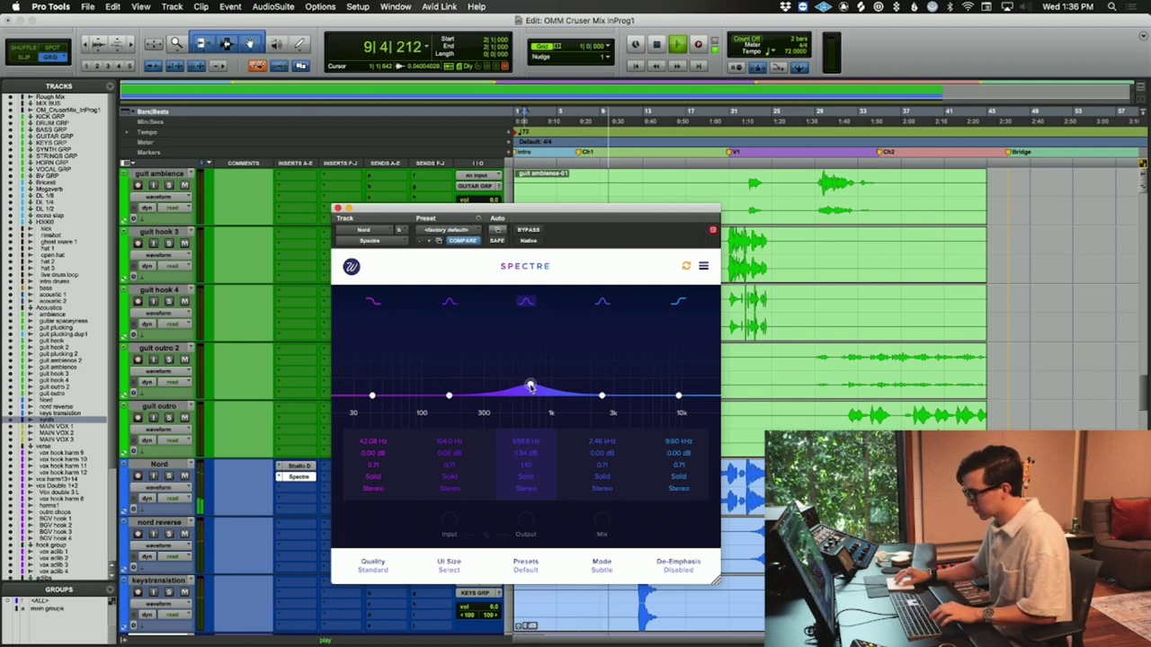
left_click(338, 208)
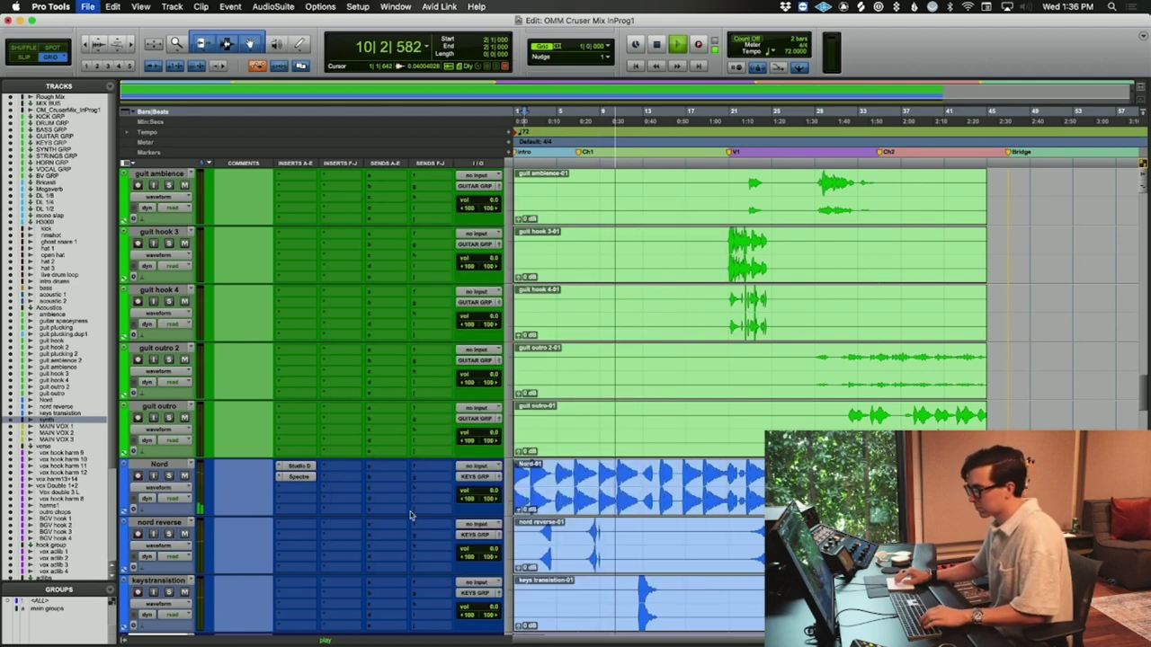
- Insert kHs Gain after Spectre on the Nord track and set it to -1.48 dB
scroll(304, 432, "down", 1)
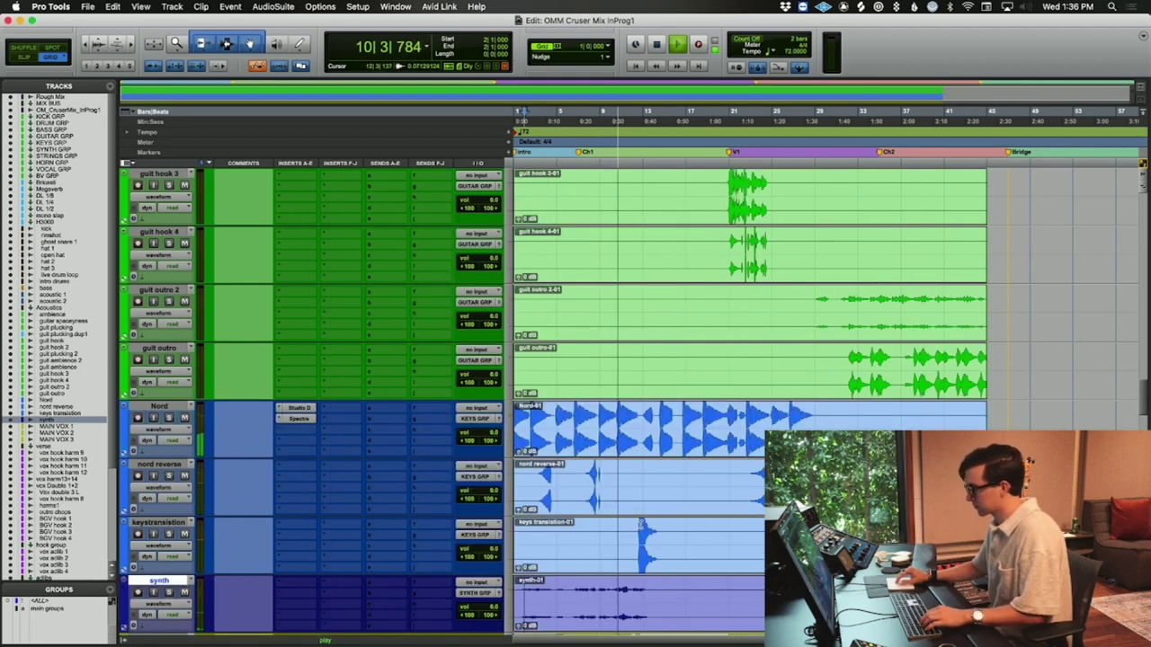
left_click(295, 431)
type("gain")
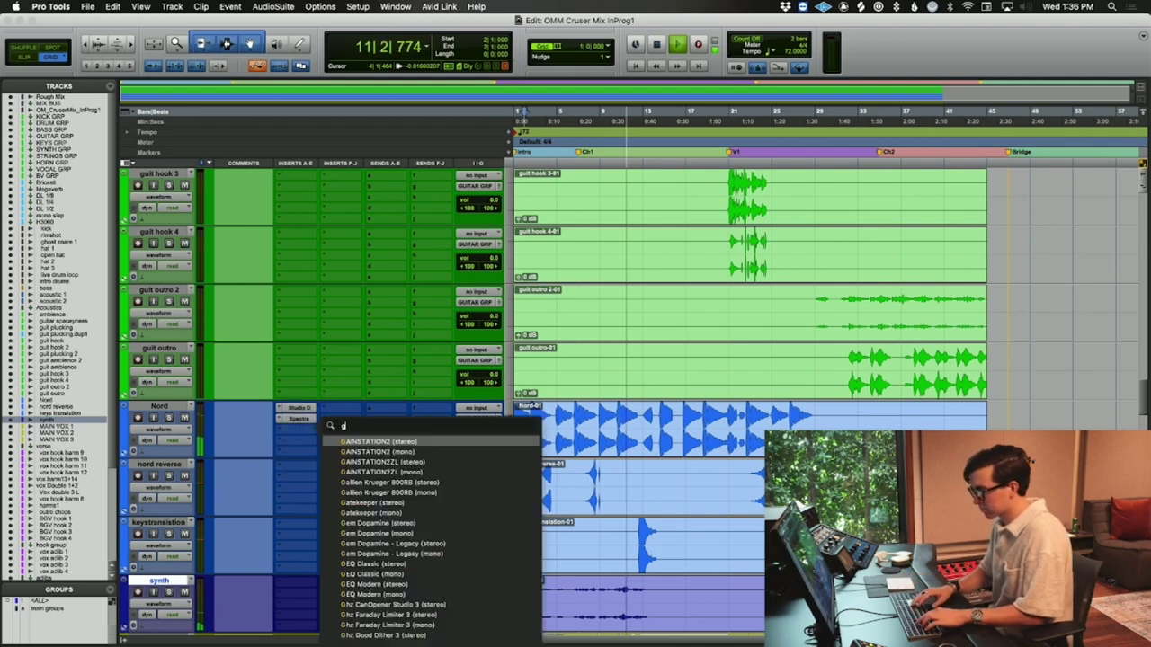
key("Down")
key("Down")
key("Down")
key("Down")
key("Down")
key("Down")
key("Return")
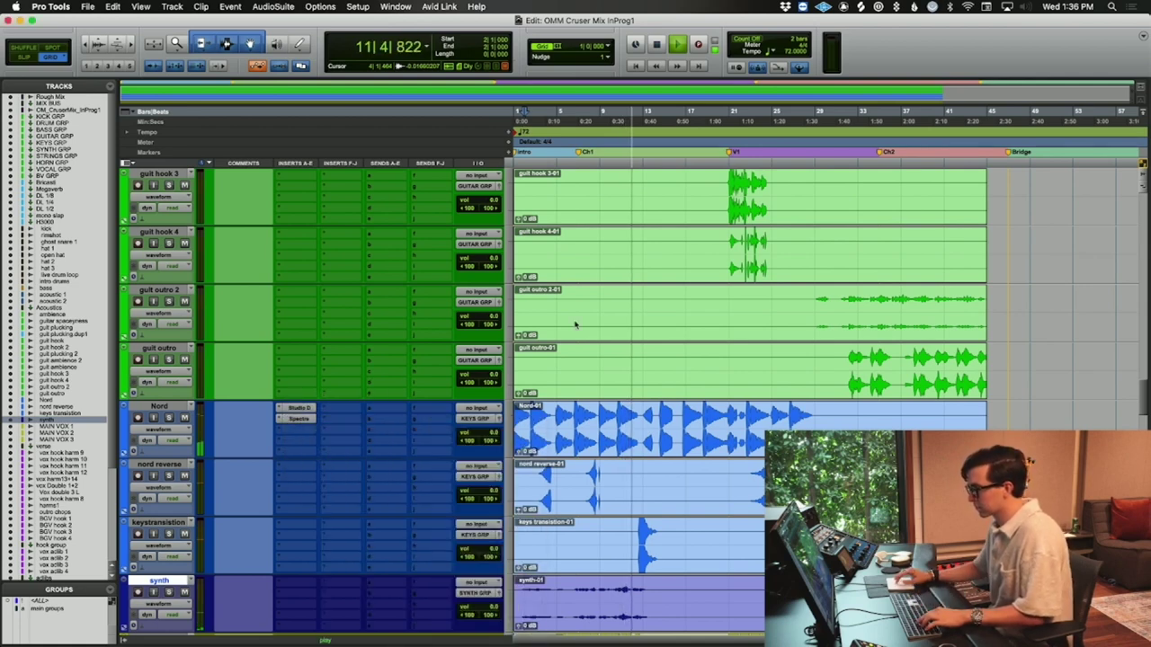
left_click_drag(467, 296, 466, 327)
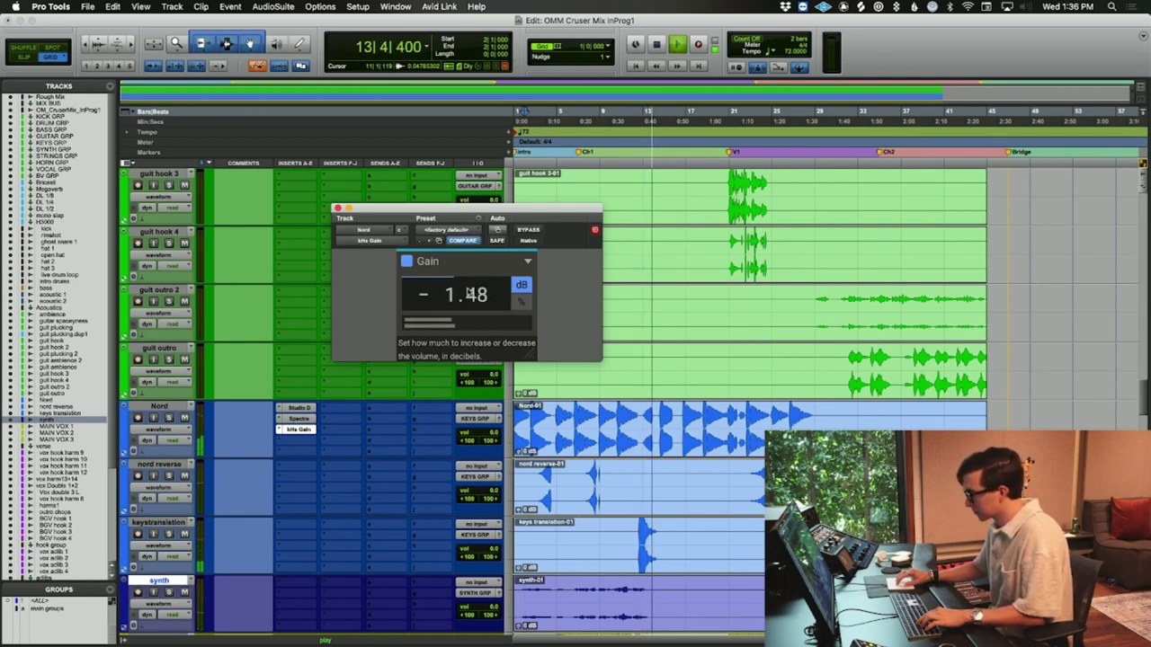
left_click(338, 208)
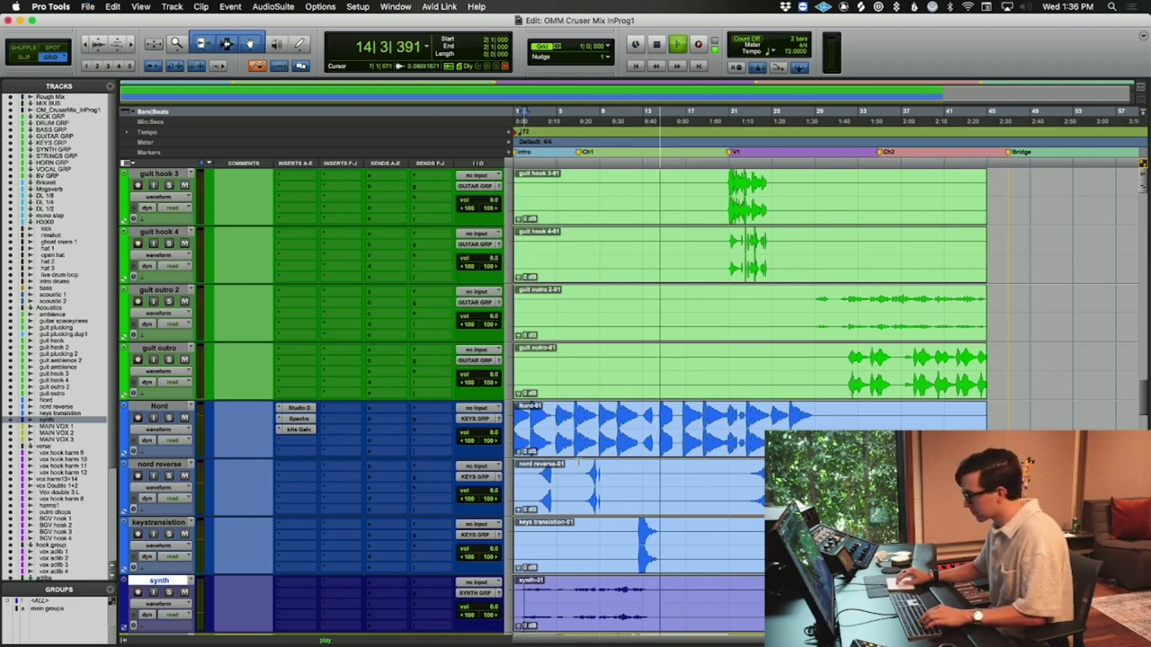
- Set the kHs Gain on the Nord track to -2.06 dB
left_click(310, 430)
left_click_drag(466, 323, 466, 330)
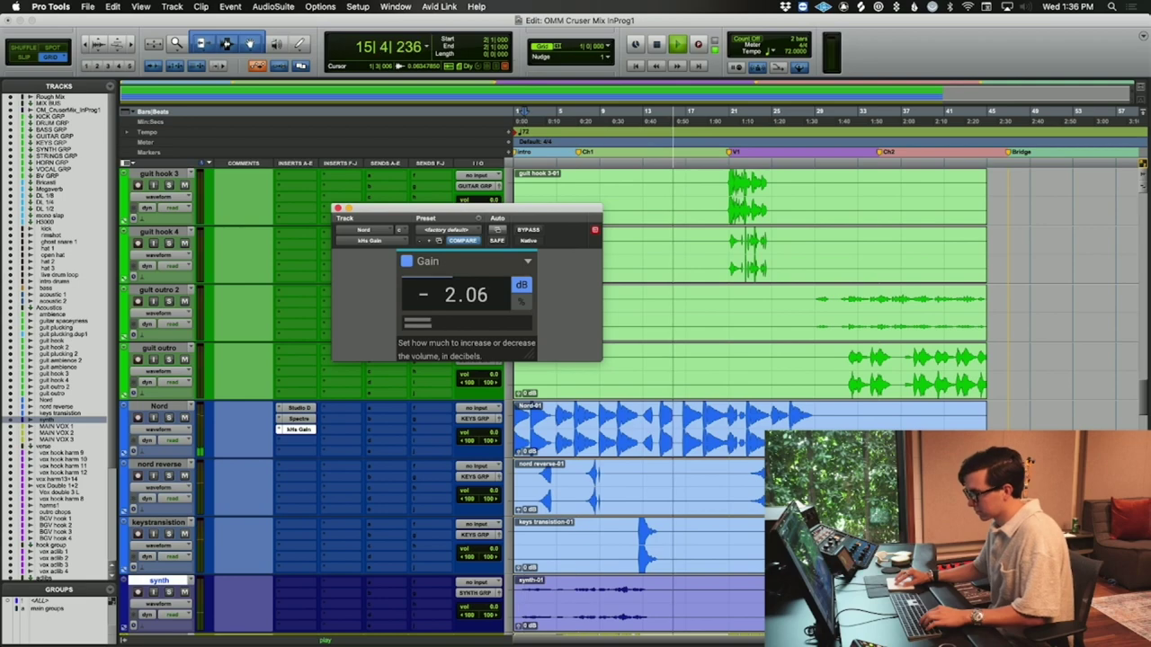
left_click(337, 209)
- Separate and mute the duplicated guit plucking track's clip from bar 13 to bar 41, and play the mix from bar 14
scroll(413, 270, "up", 10)
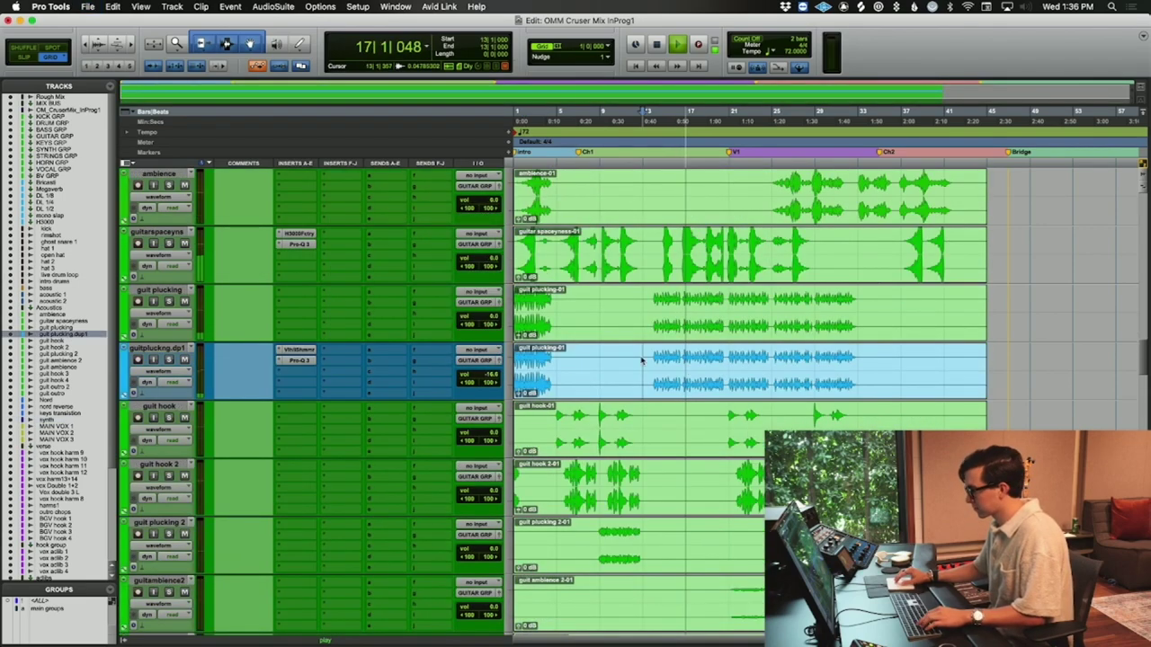
left_click_drag(641, 357, 941, 376)
key("super+m")
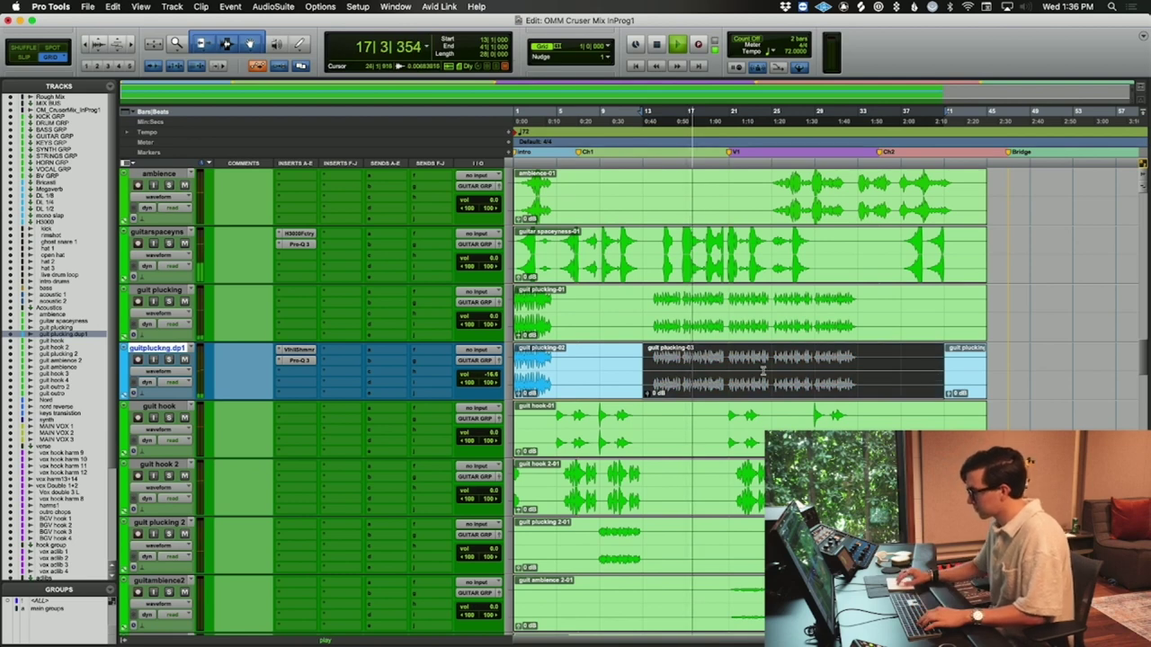
left_click(763, 370)
key("space")
left_click(653, 303)
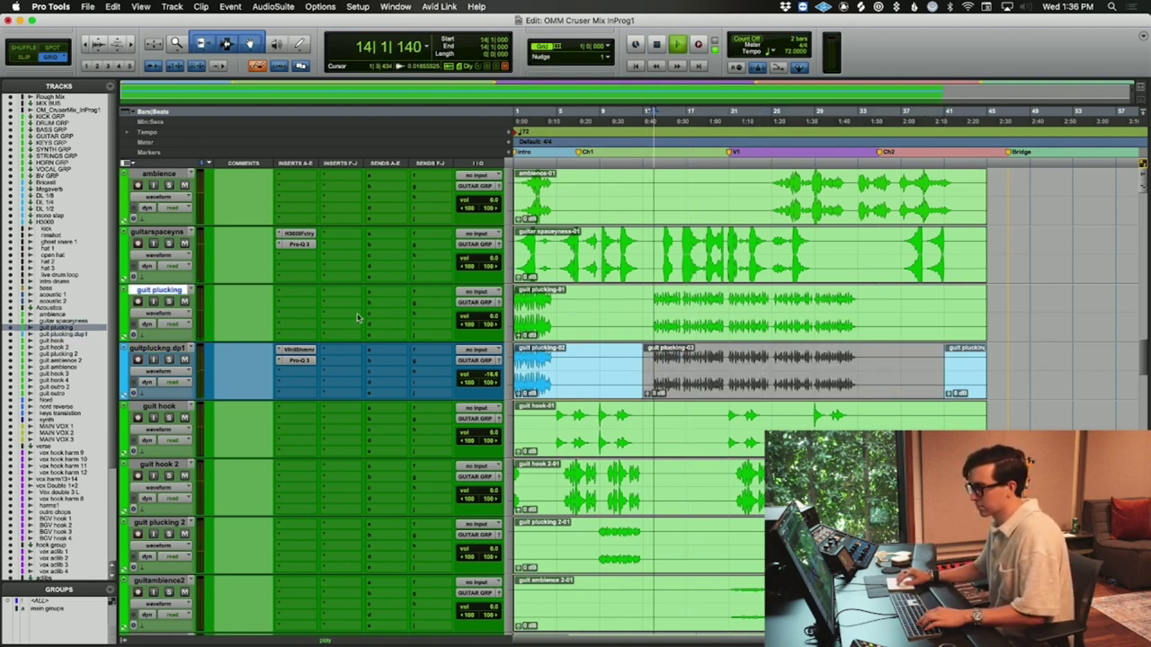
- Insert Faraday Limiter on the guit plucking track with the GC START preset, threshold at -16.1 dB and output at -12.6 dB
left_click(297, 294)
type("far")
key("Return")
left_click(448, 230)
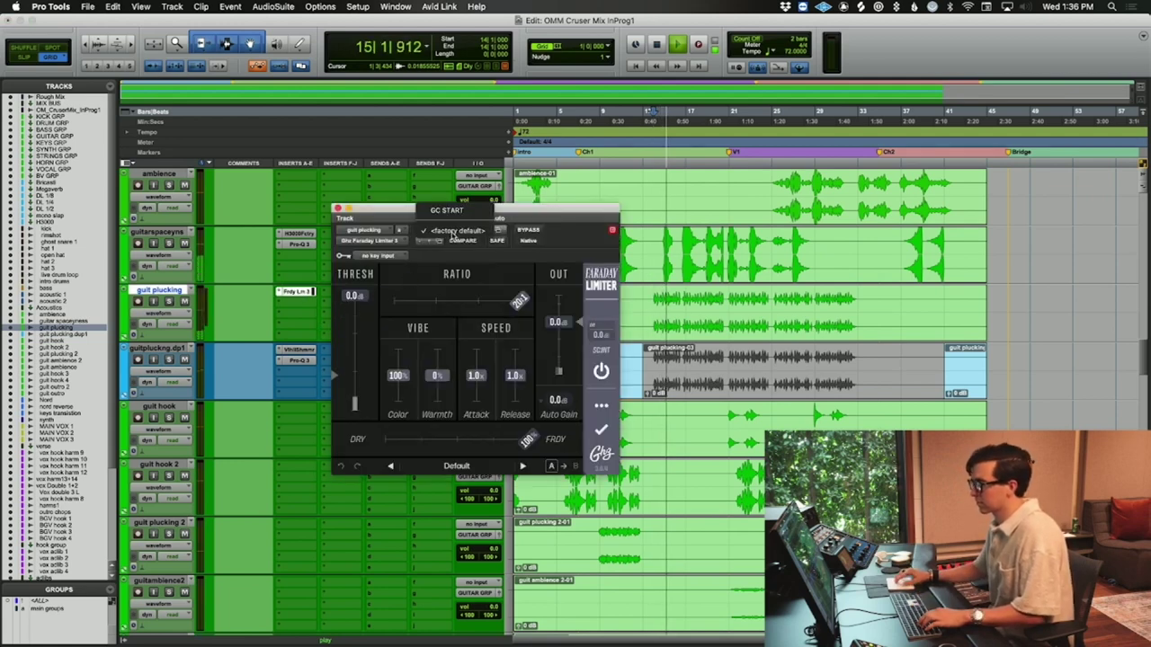
left_click(447, 210)
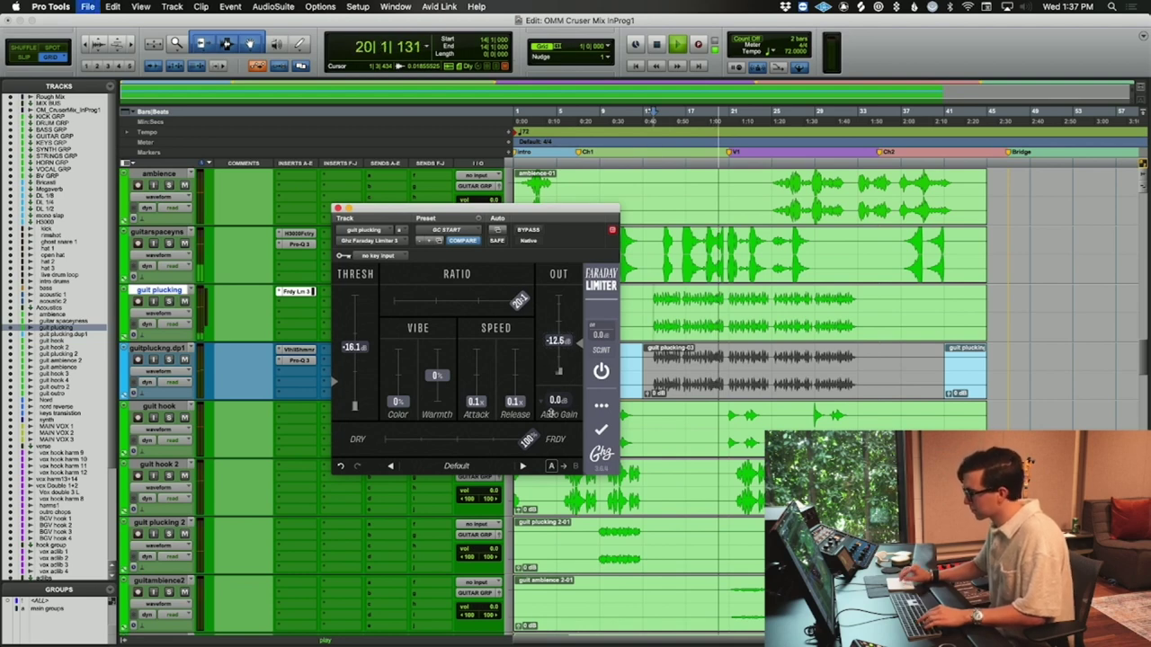
left_click(337, 208)
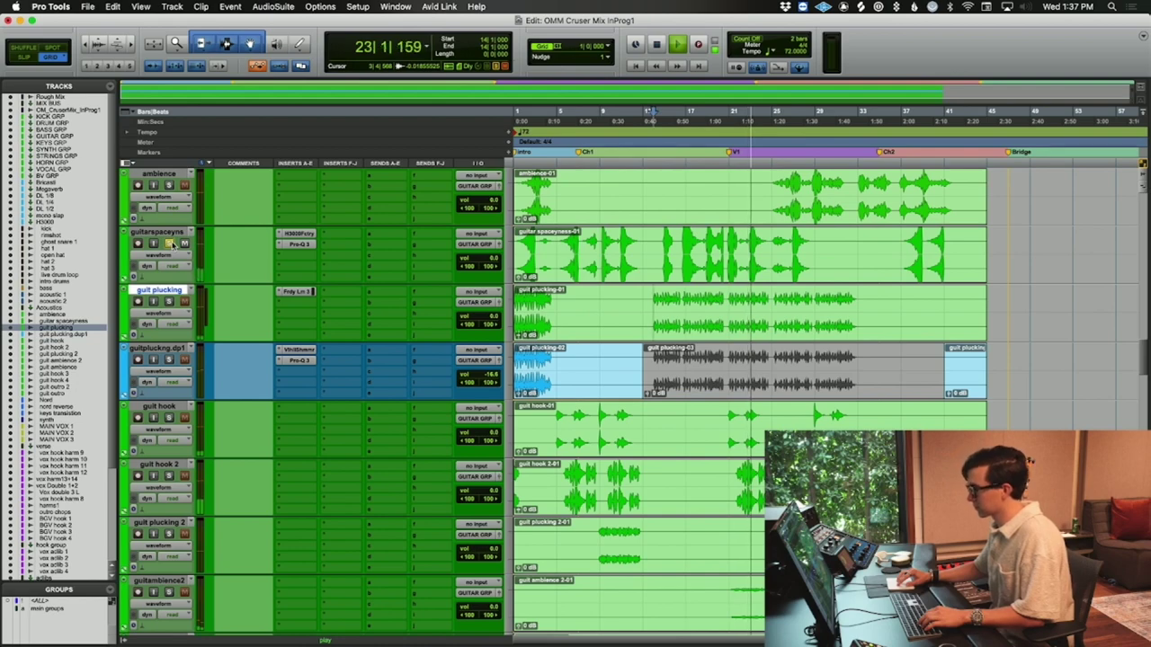
- Play the mix from bar 9, where the guit plucking 2 part begins
scroll(370, 288, "up", 2)
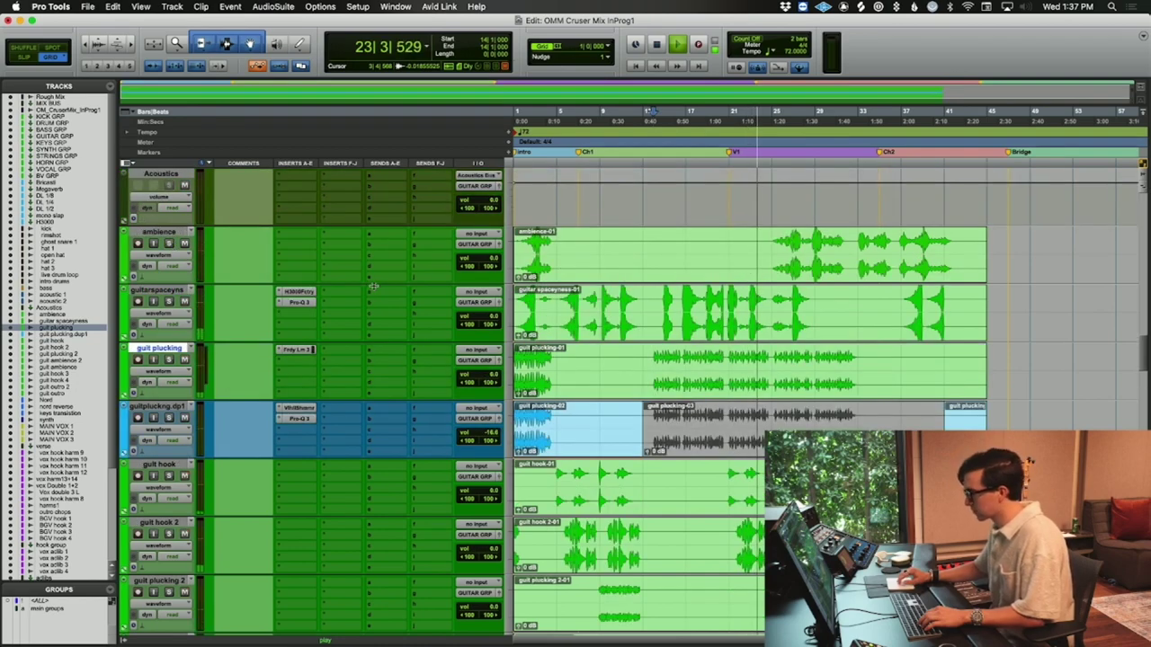
scroll(493, 307, "down", 3)
key("space")
left_click(598, 415)
key("space")
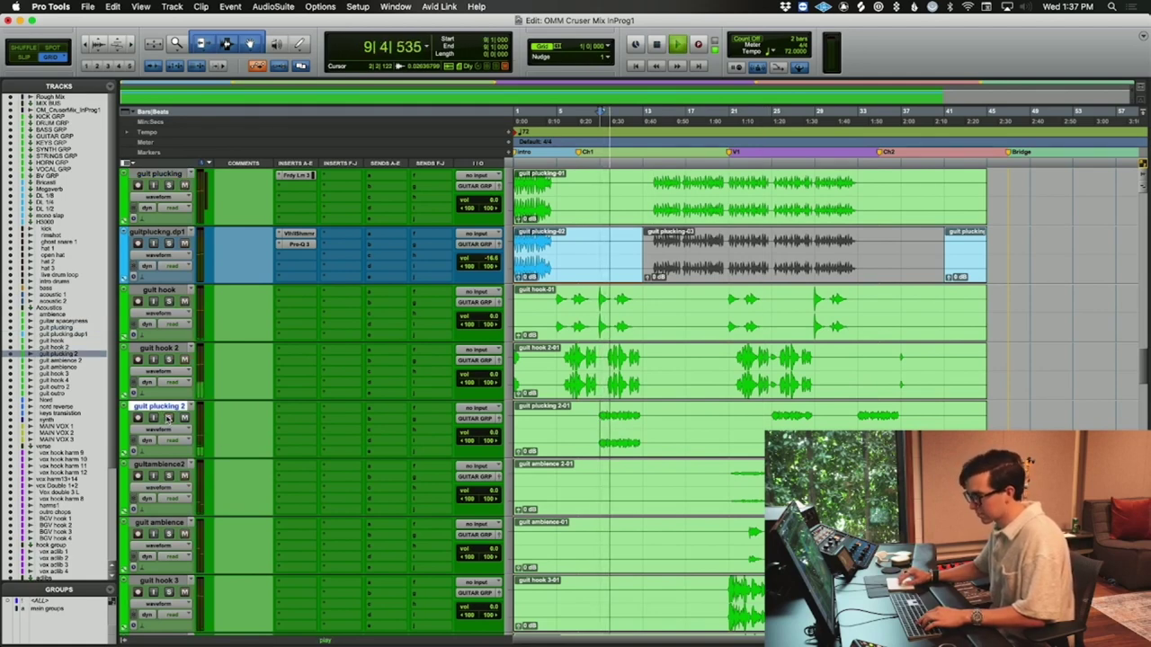
- Place H3000 Factory on the guit plucking 2 track and audition it from bar 9
scroll(249, 252, "up", 2)
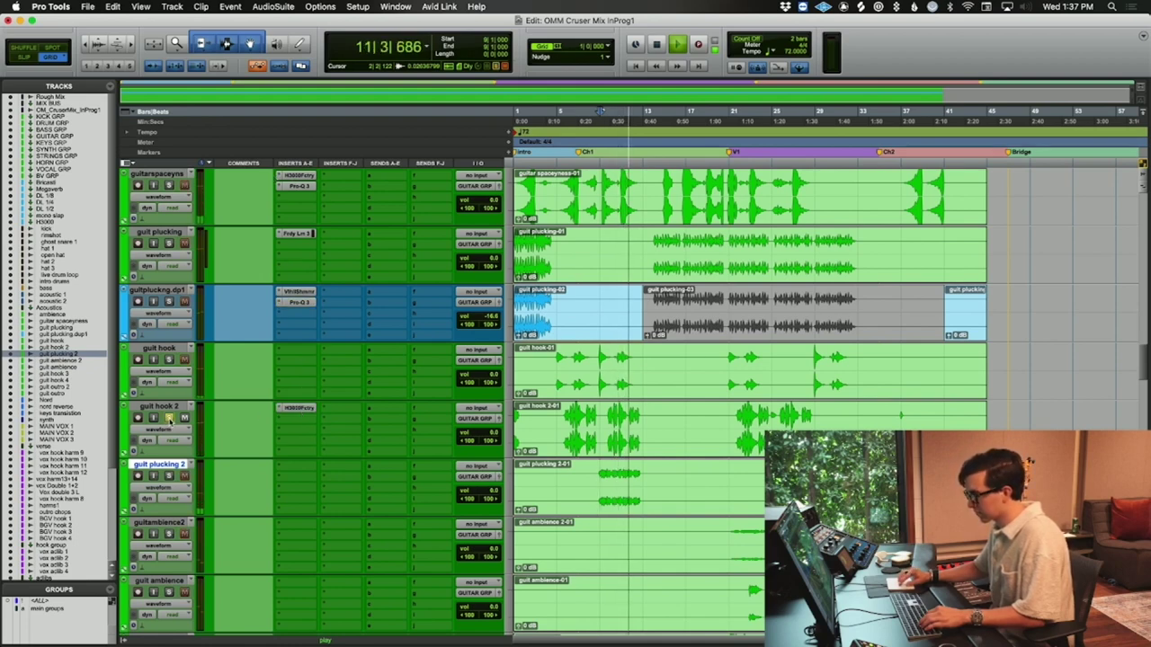
key("space")
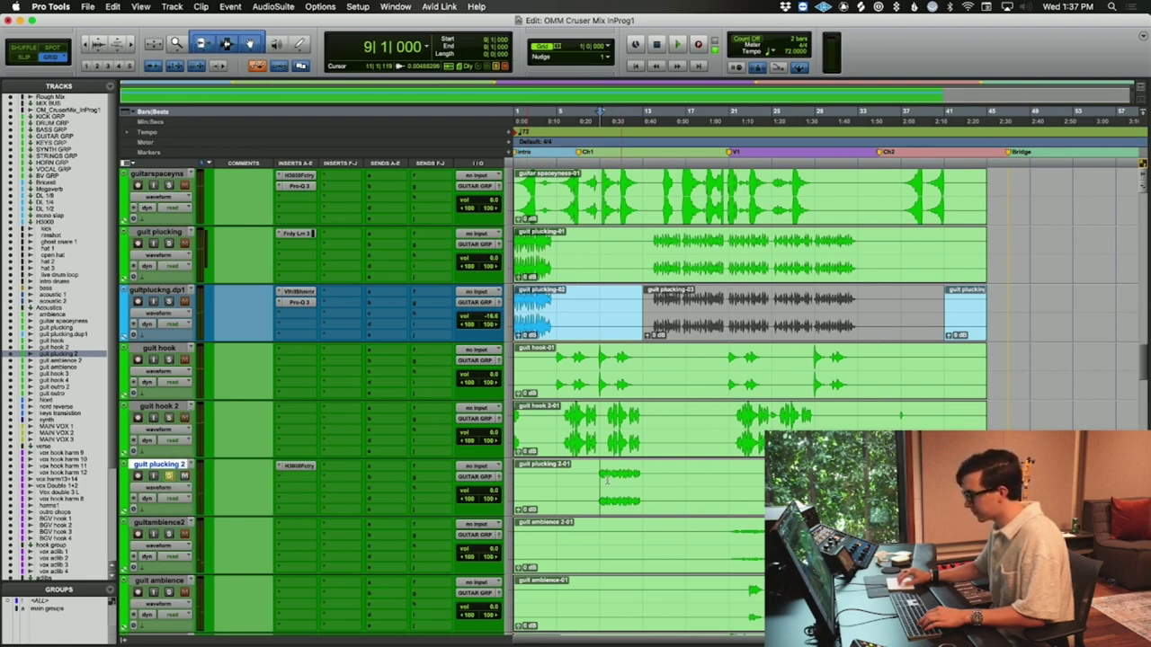
key("space")
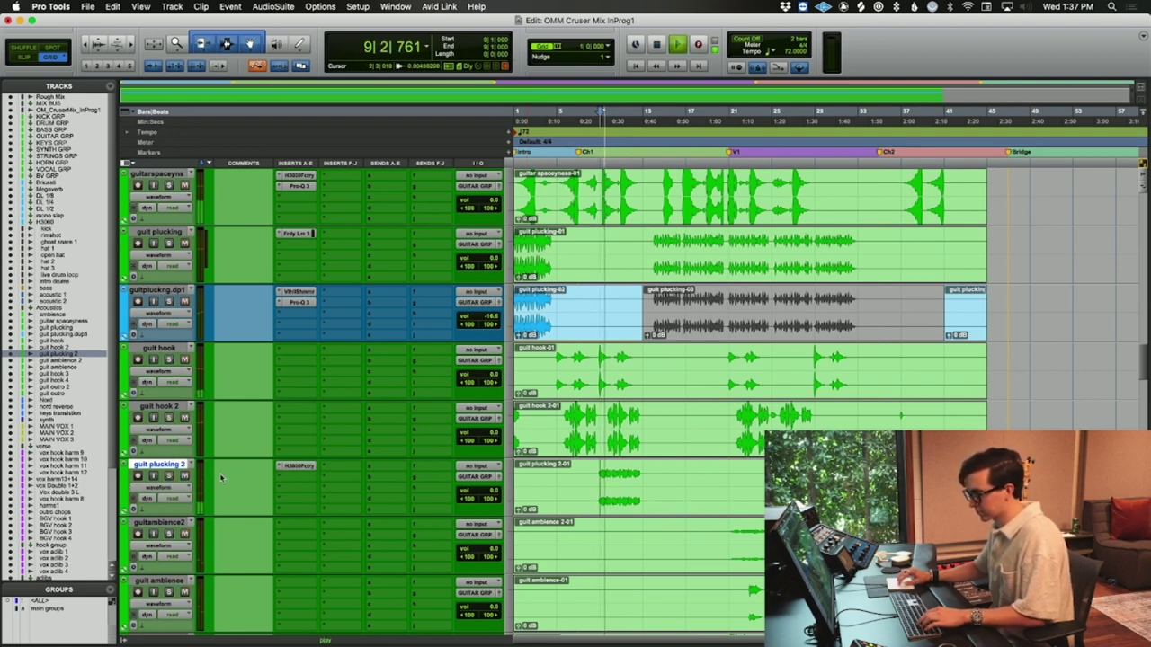
- Insert Pro-Q 3 on guit plucking 2 with a 24 dB/oct low cut at about 170 Hz, and check the H3000 Factory settings
left_click(303, 478)
type("q3")
key("Return")
left_click_drag(352, 385, 523, 400)
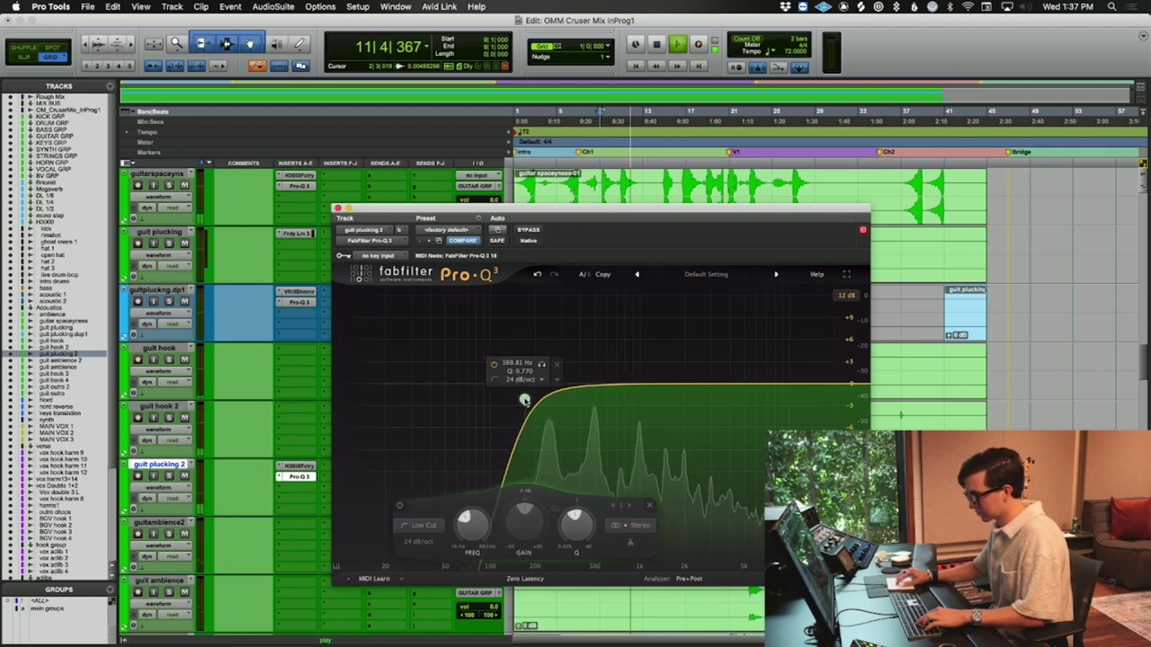
left_click(300, 466)
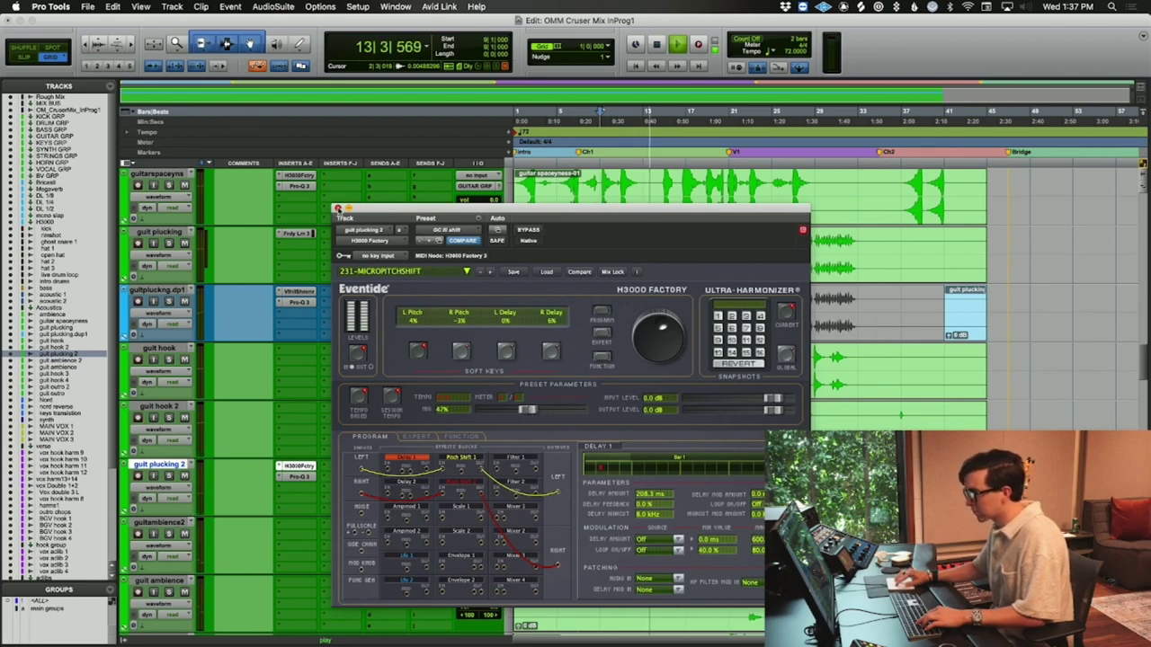
left_click(338, 209)
- Unmute the VOCAL GRP in the mixer and return to the edit view at the main vocal tracks
scroll(646, 447, "down", 10)
scroll(646, 447, "down", 2)
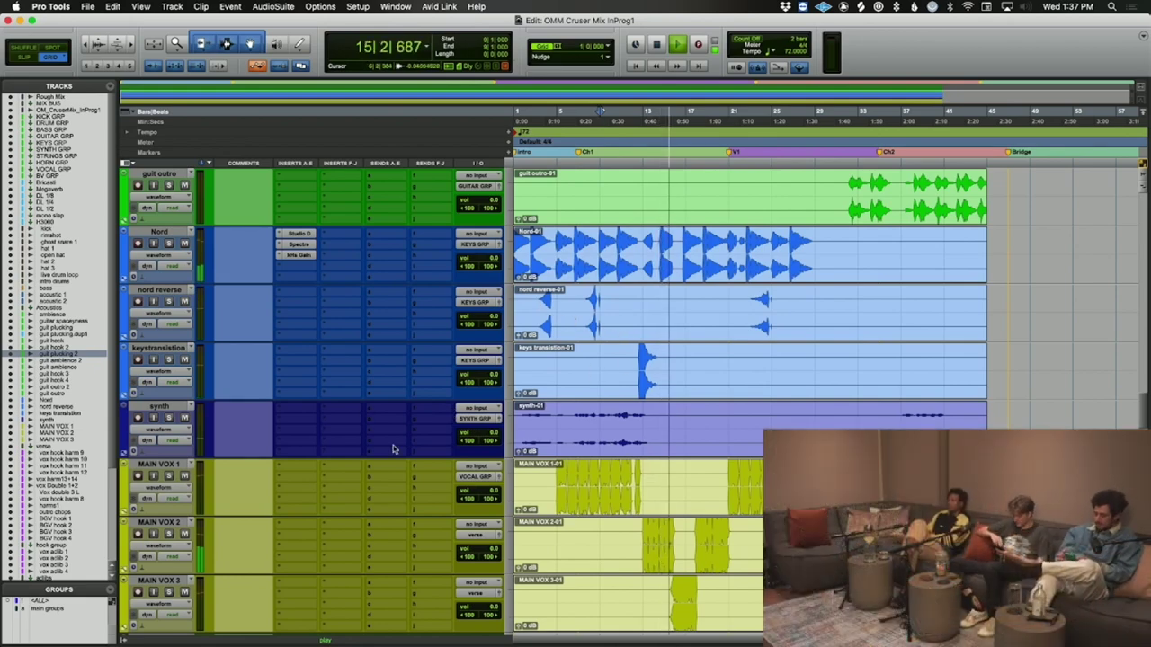
key("super+equal")
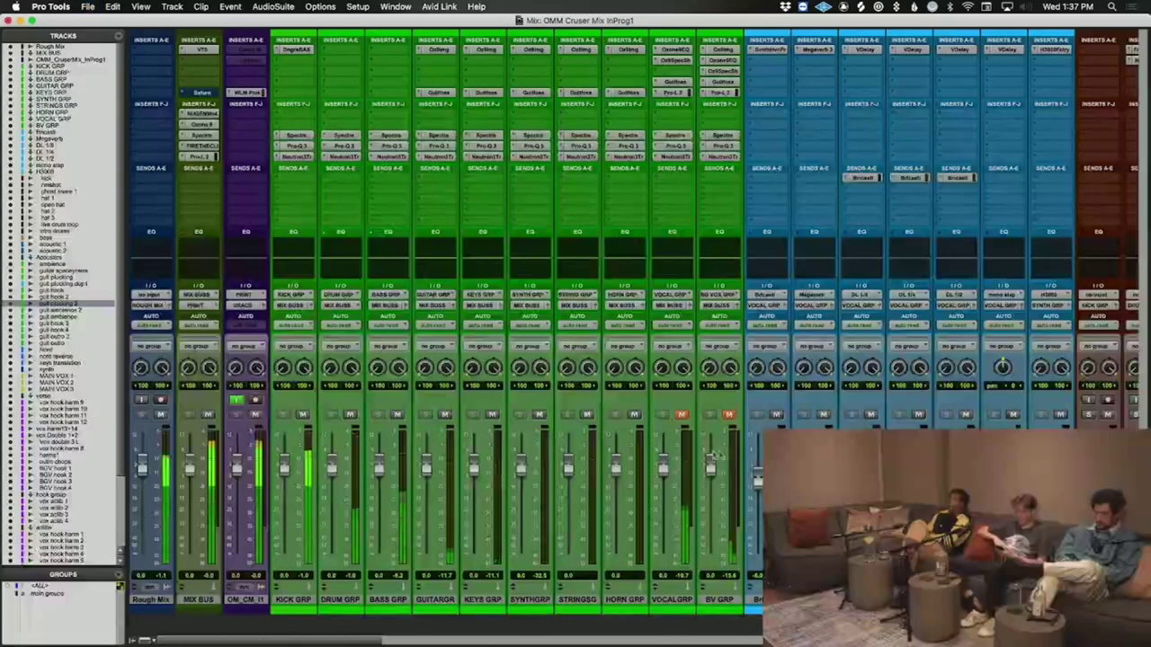
key("super+equal")
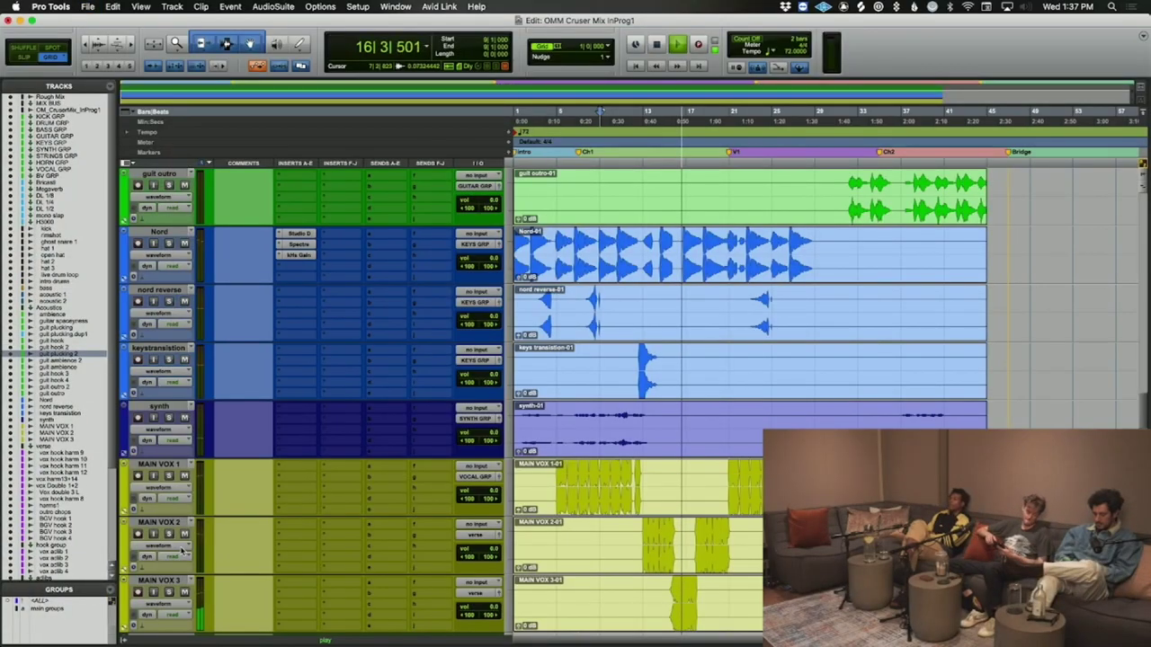
key("super+equal")
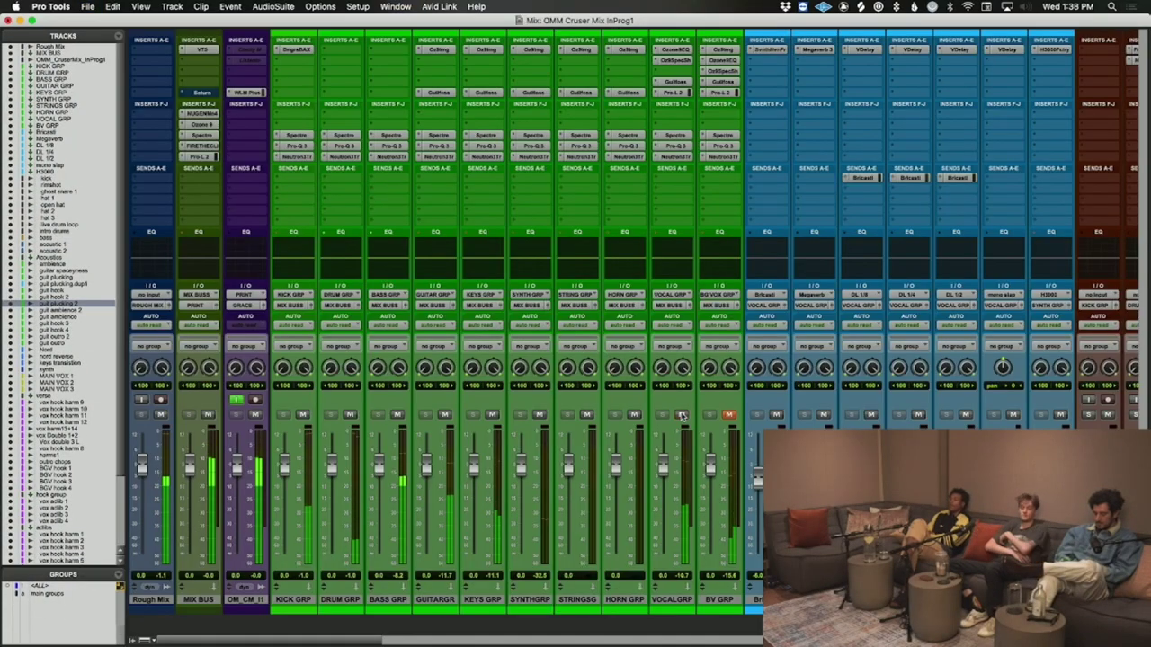
key("super+equal")
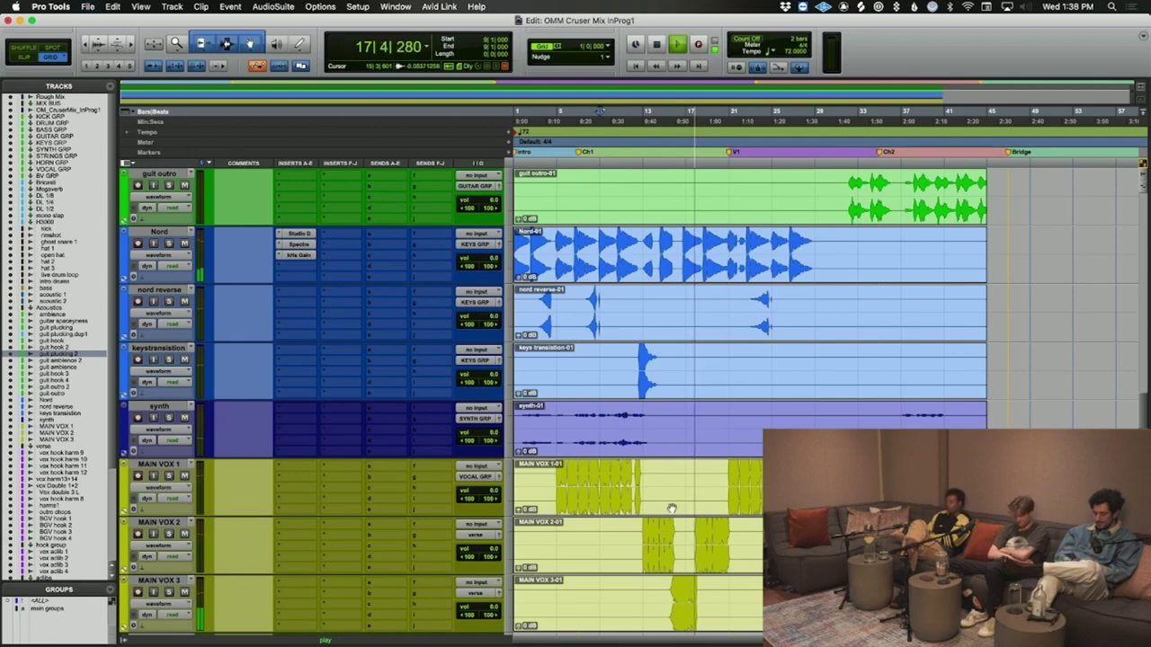
- Insert Faraday Limiter on the MAIN VOX 1 track and load the GC START preset
scroll(672, 504, "down", 1)
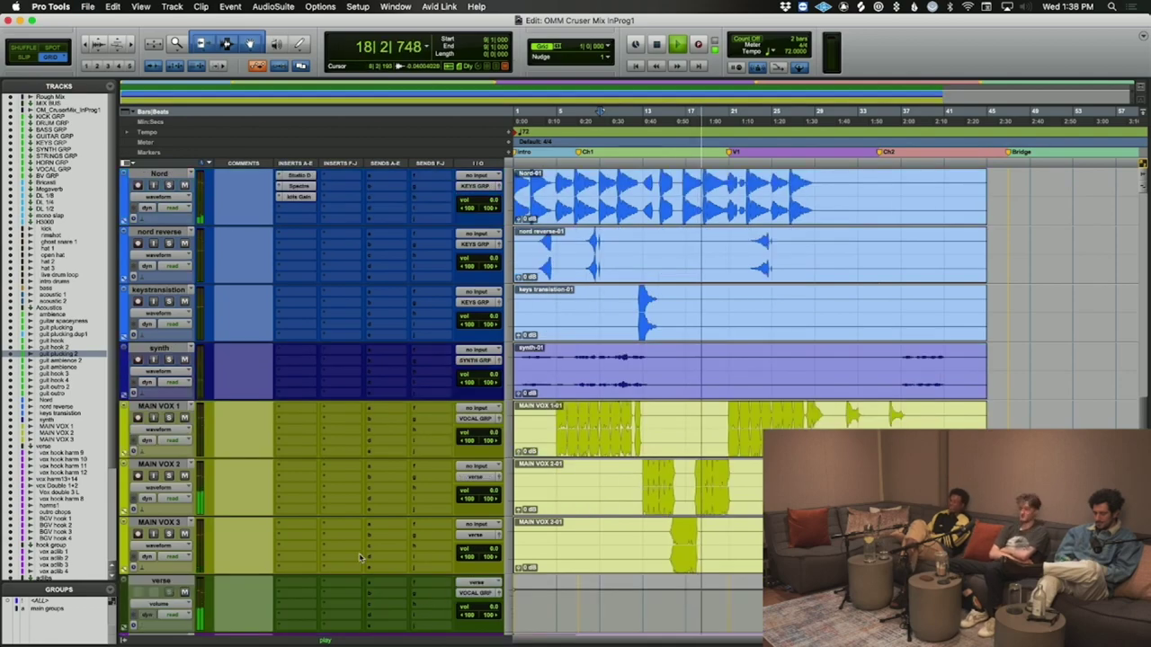
scroll(252, 599, "down", 1)
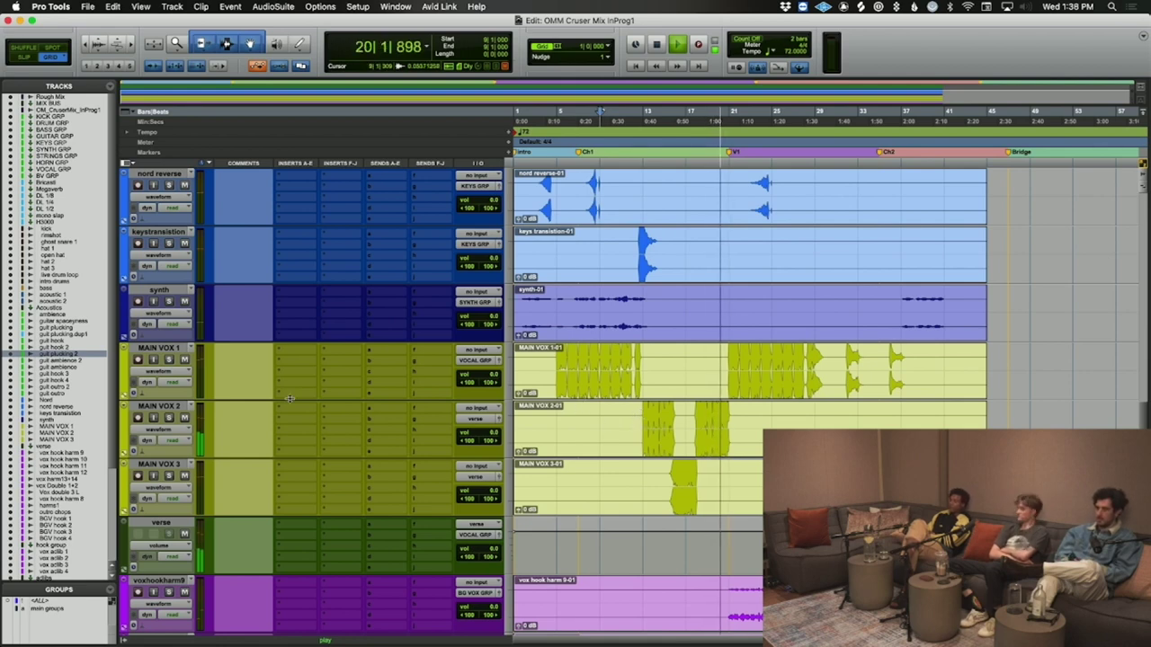
left_click(297, 349)
type("far")
key("Return")
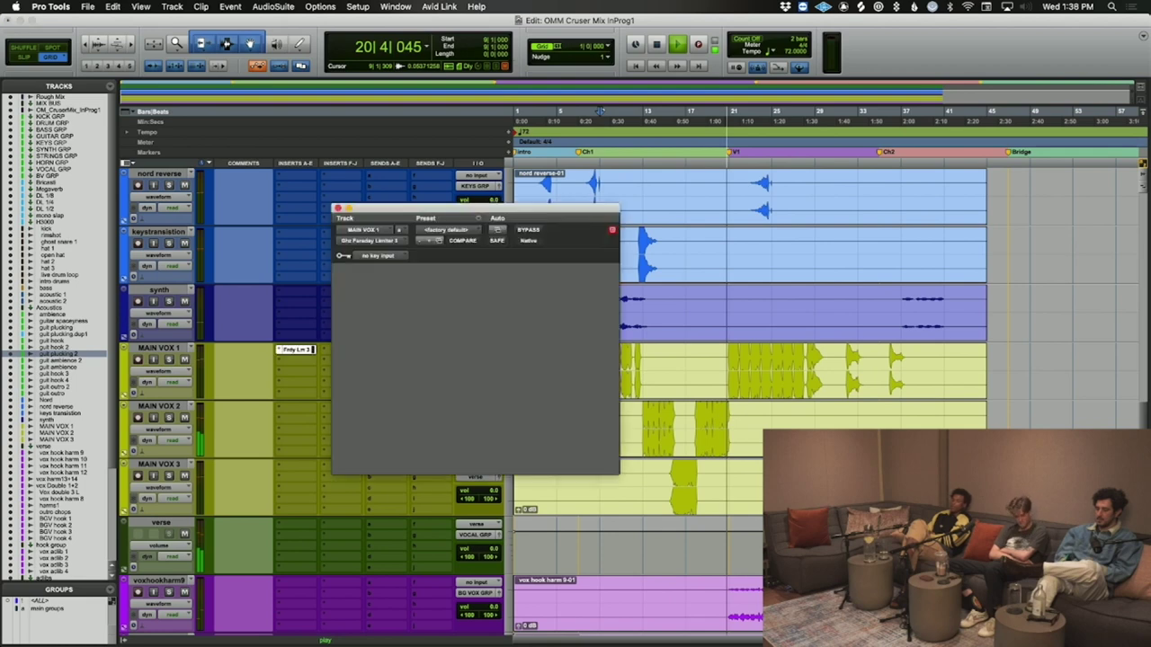
left_click(450, 213)
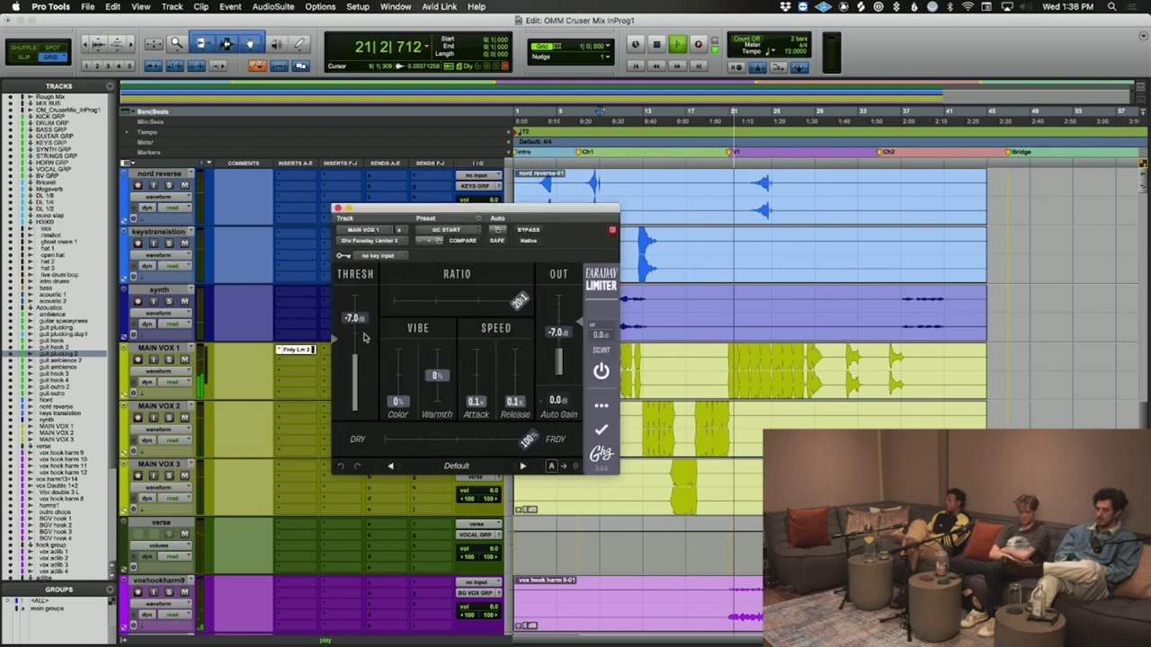
- Set the MAIN VOX 1 limiter's threshold to -10.5 dB and its output to -9.7 dB
left_click_drag(356, 382, 357, 399)
left_click_drag(560, 345, 560, 416)
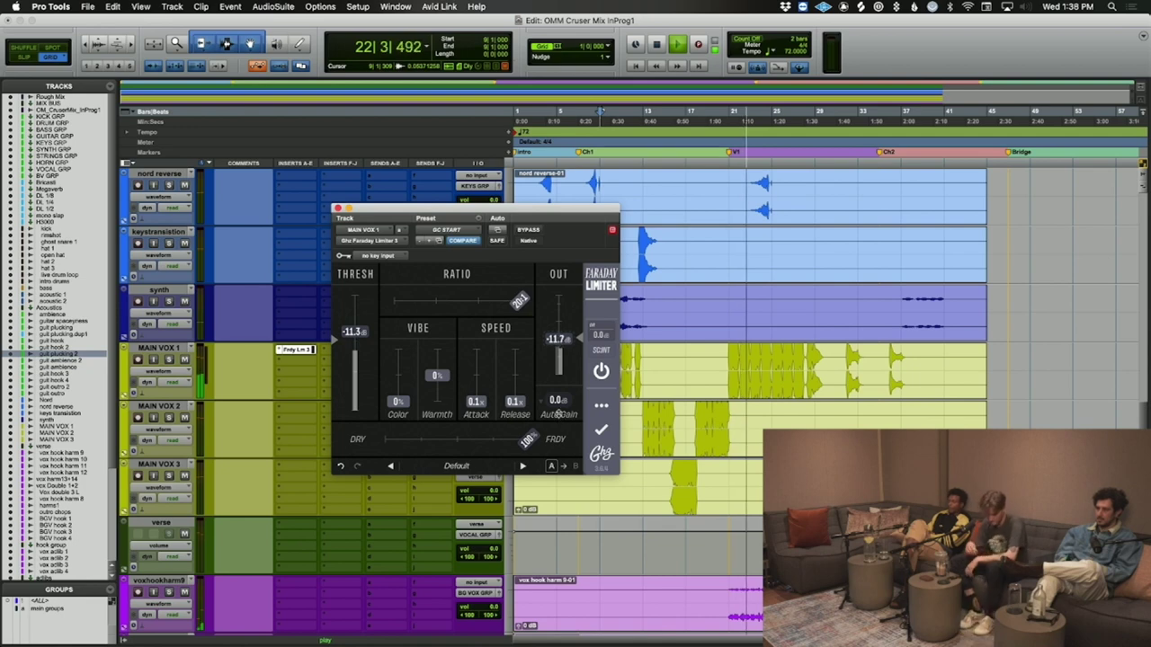
left_click_drag(355, 336, 355, 326)
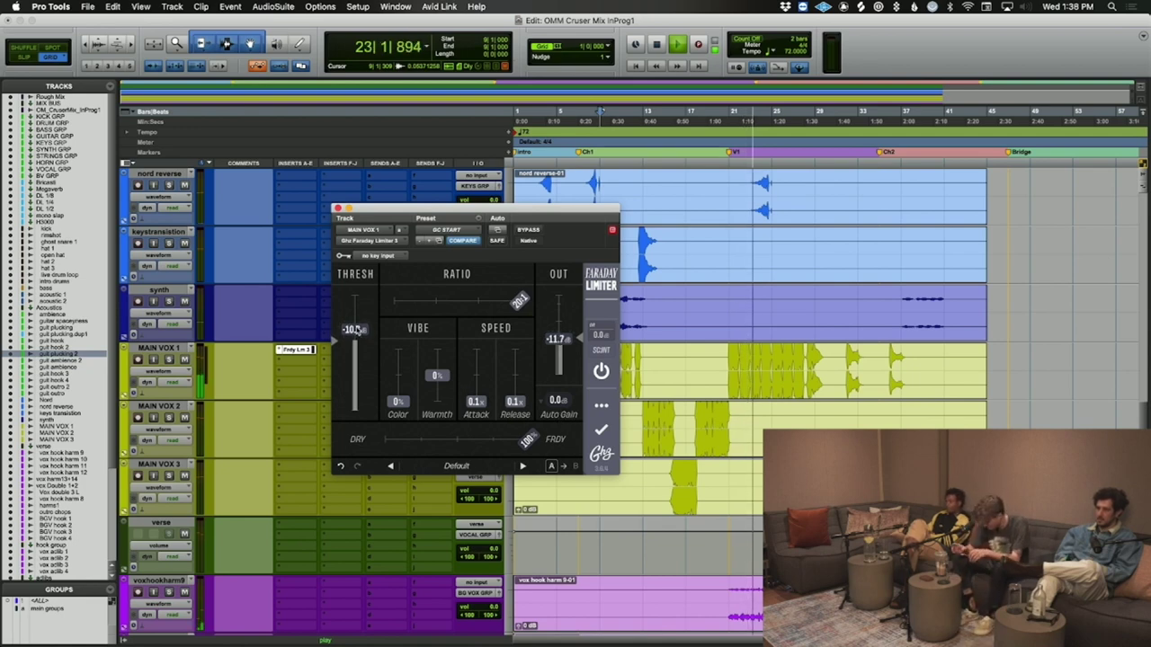
left_click_drag(558, 315, 556, 311)
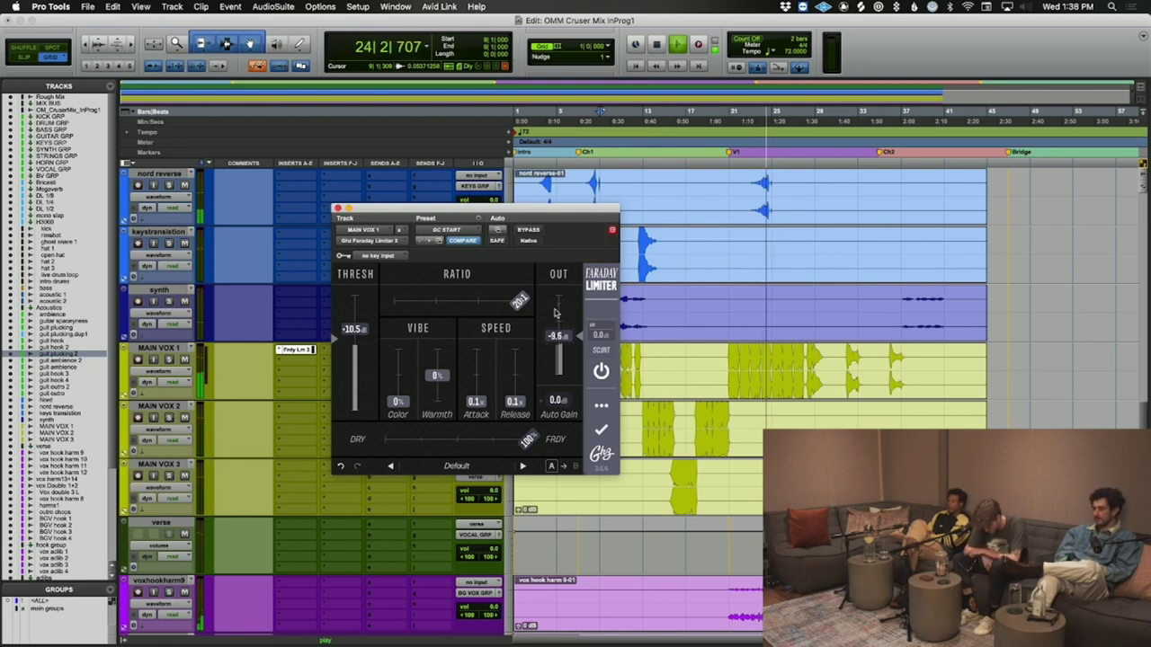
- Bypass the Faraday Limiter on MAIN VOX 1, close its window and play from bar 3
left_click(336, 204)
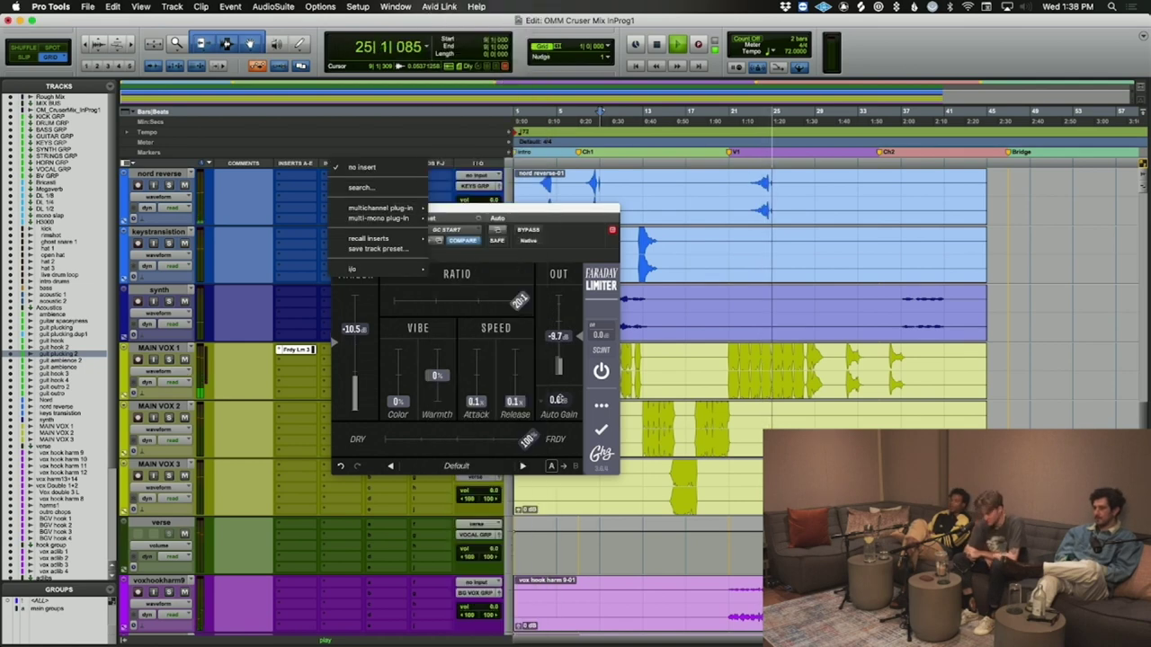
left_click(457, 219)
left_click(338, 209)
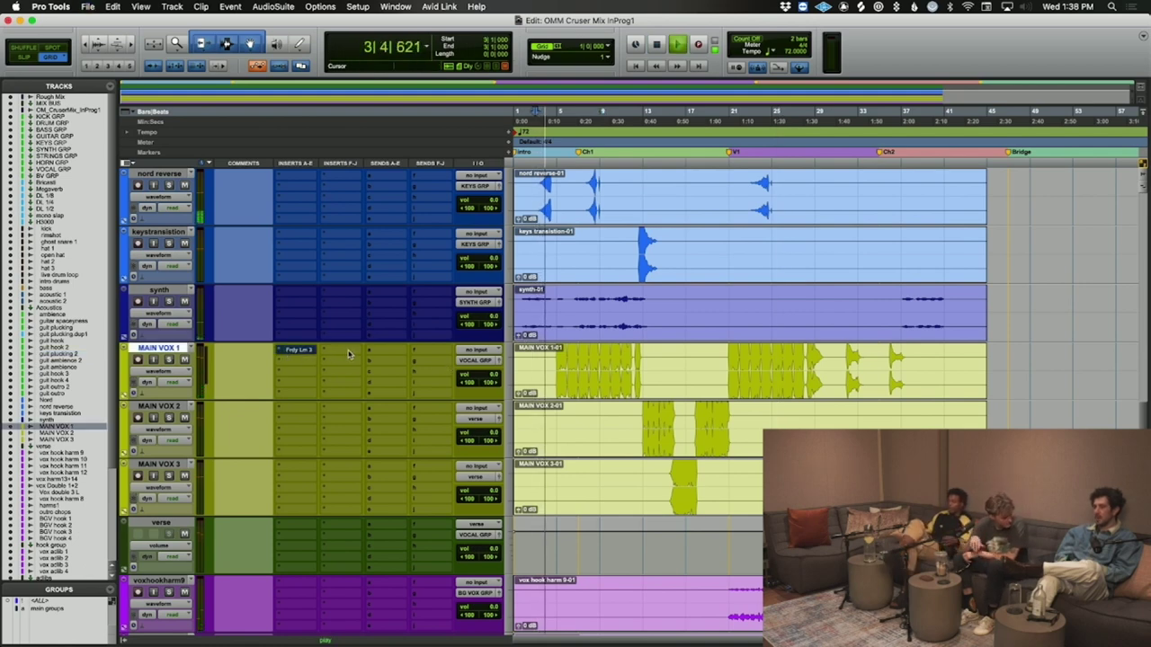
- Insert Pro-Q 3 after the limiter on MAIN VOX 1 and add a 30 dB/oct low cut at about 106 Hz
left_click(342, 353)
type("q 3")
key("Return")
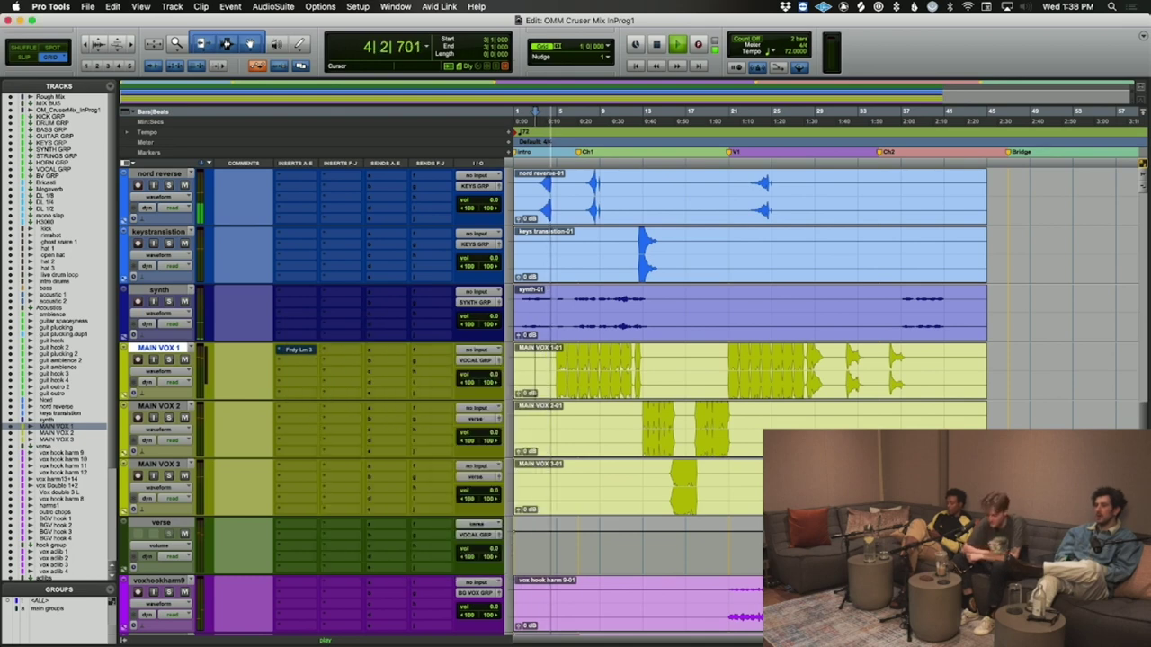
left_click_drag(335, 387, 493, 394)
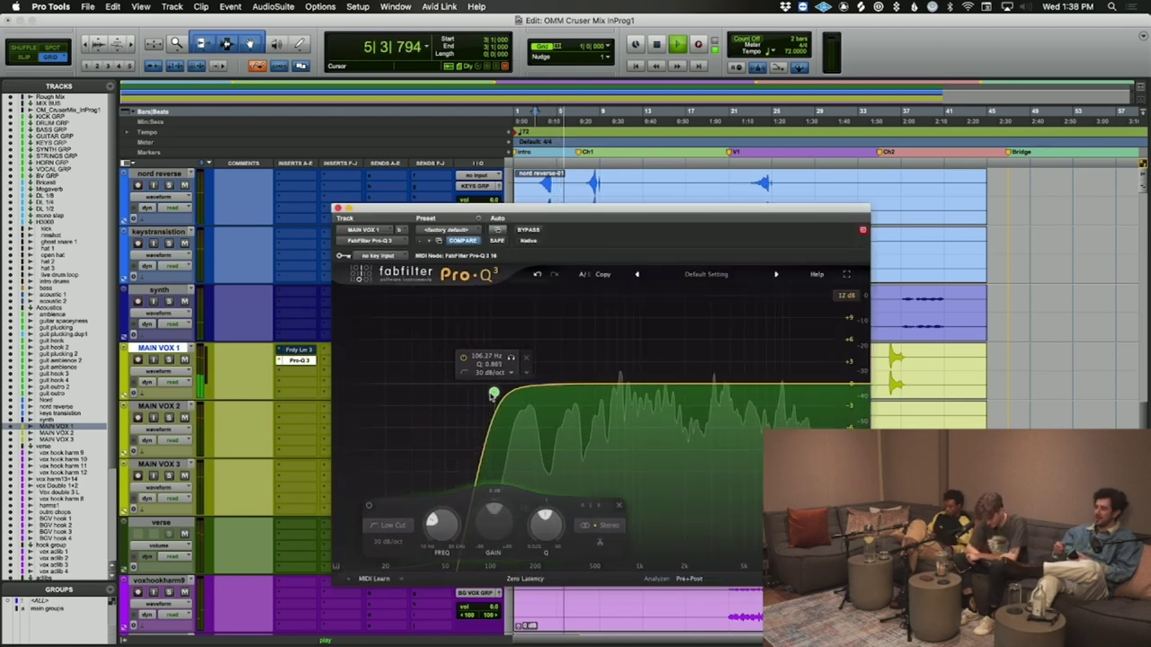
- Add a bell band at about 2297 Hz on the MAIN VOX 1 EQ and give it a dynamic range of about -5 dB
left_click(736, 312)
scroll(735, 311, "up", 3)
left_click_drag(735, 310, 694, 310)
left_click(691, 523, "alt")
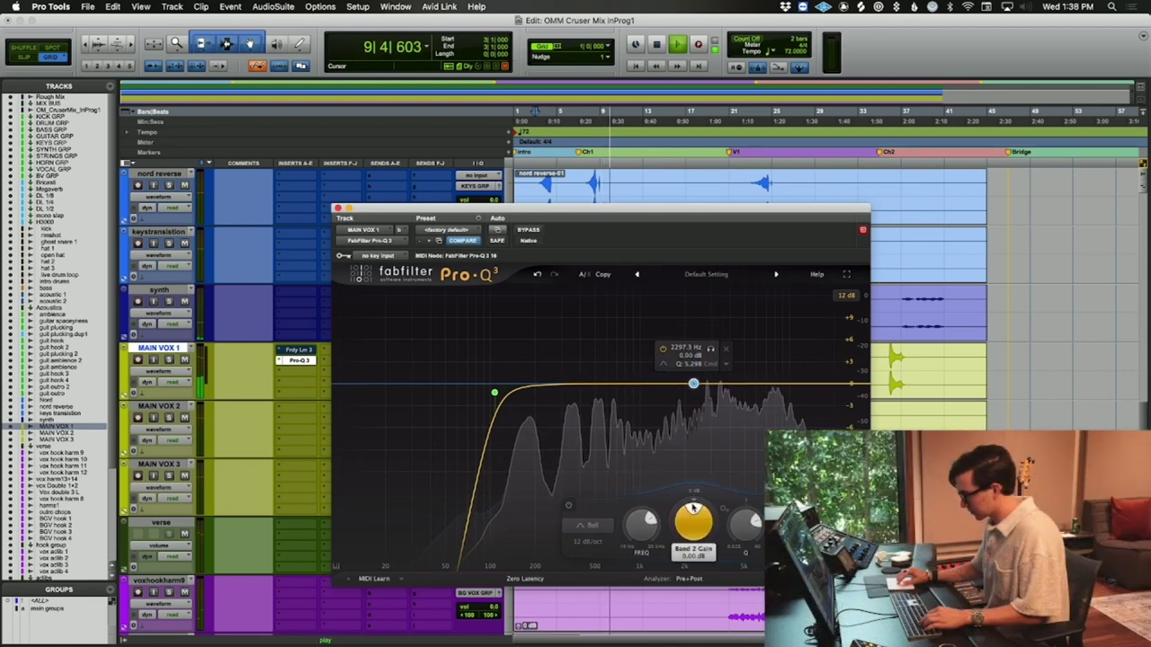
left_click_drag(674, 539, 665, 548)
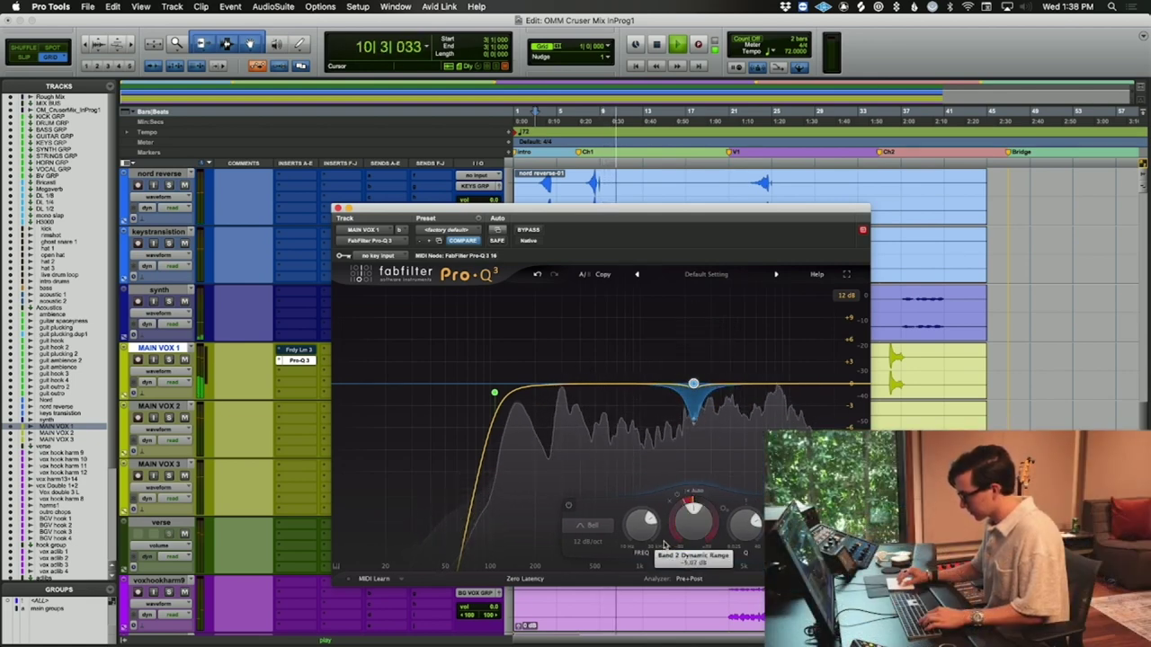
- Set the dynamic bell band's slope to 24 dB/oct and its Q to about 4.3, and close the EQ
left_click(589, 542)
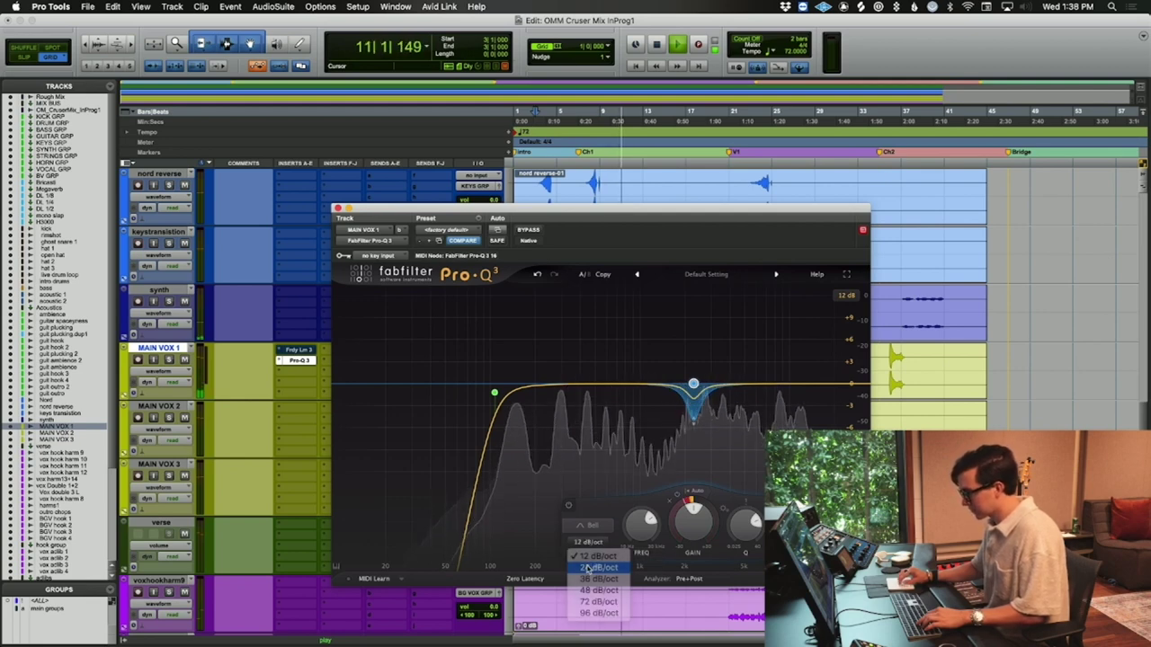
left_click(595, 567)
left_click_drag(738, 524, 742, 535)
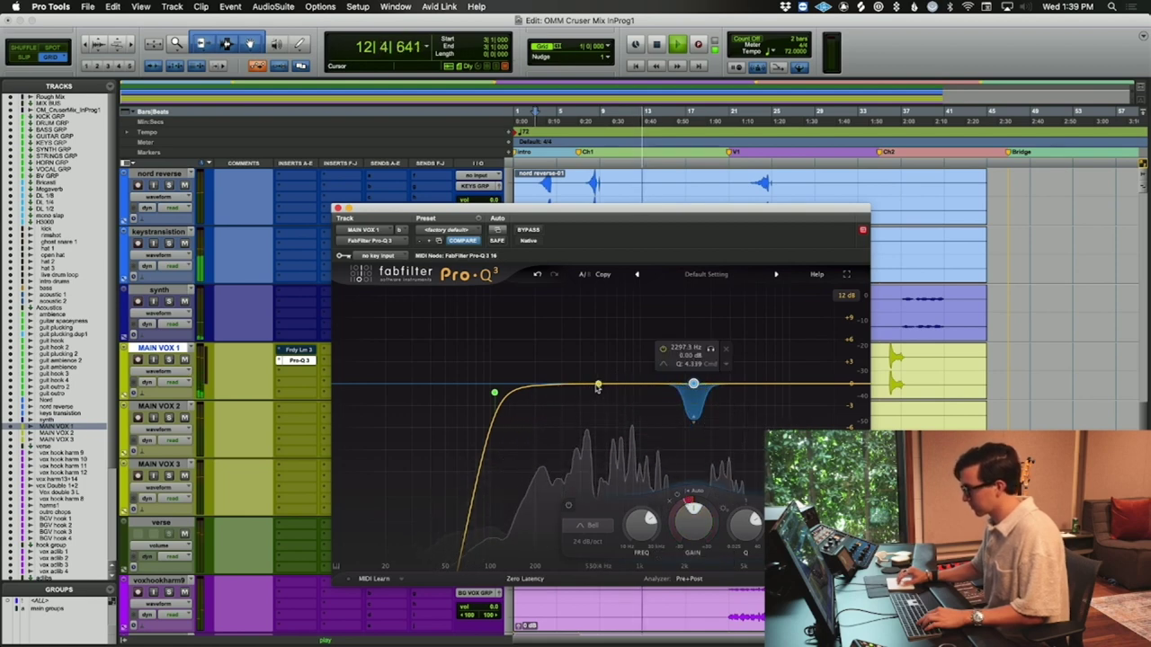
key("super+w")
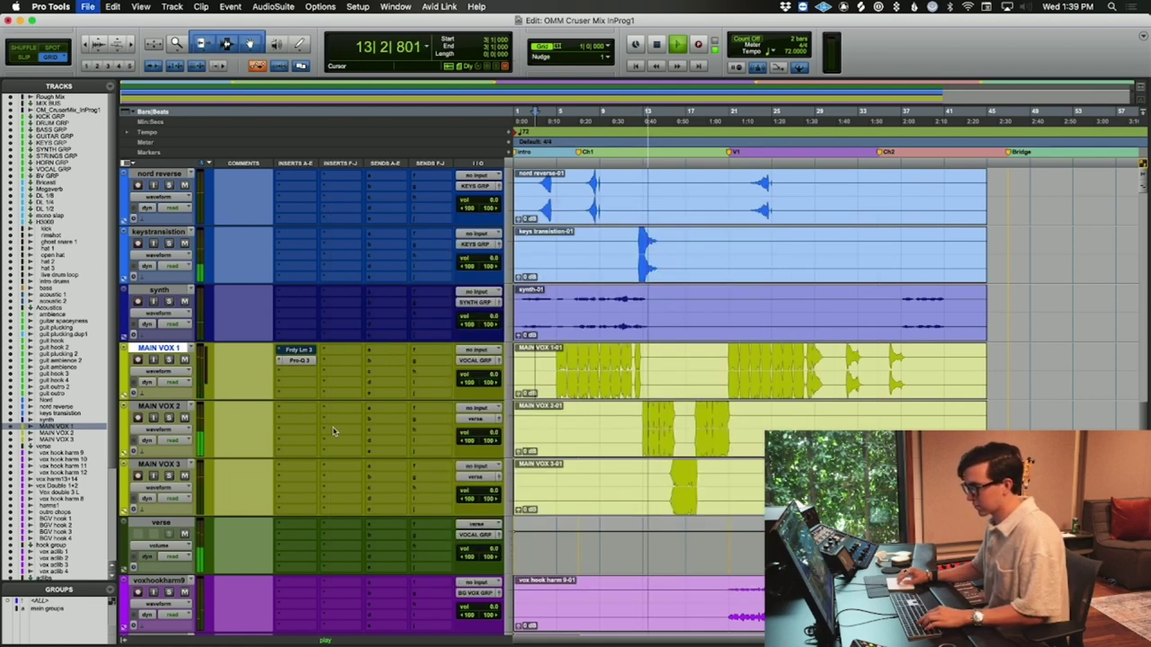
- Copy the Pro-Q 3 from MAIN VOX 1 to MAIN VOX 2, shift its dynamic bell band higher in frequency and close the EQ
left_click_drag(301, 362, 298, 407)
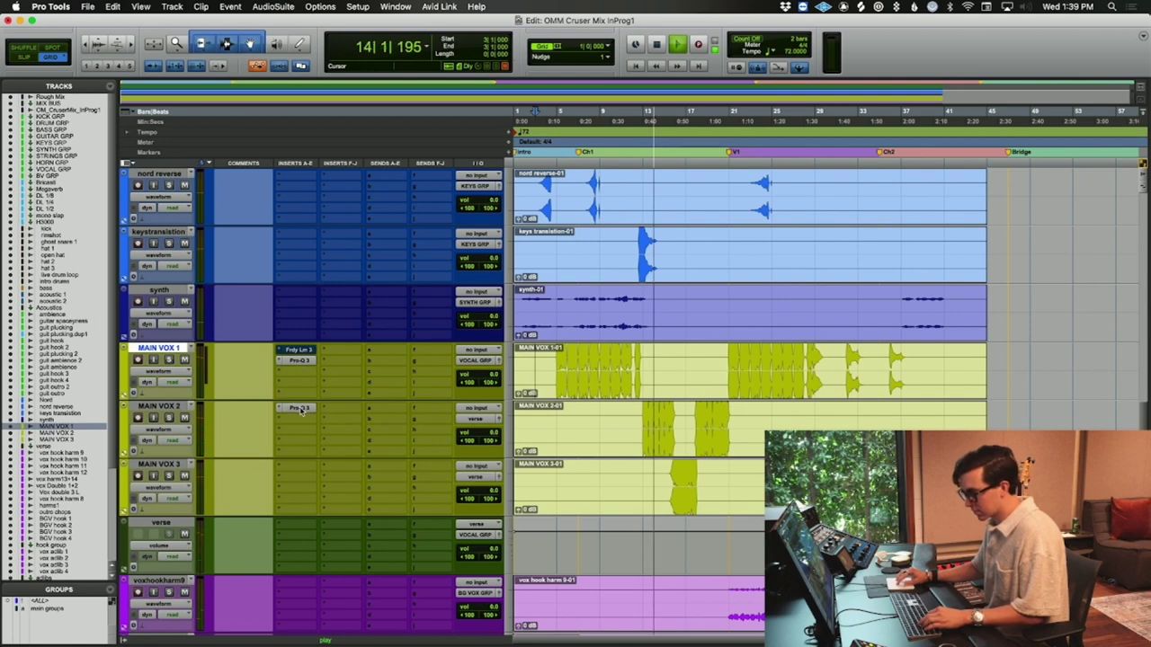
left_click(298, 407)
left_click(698, 409)
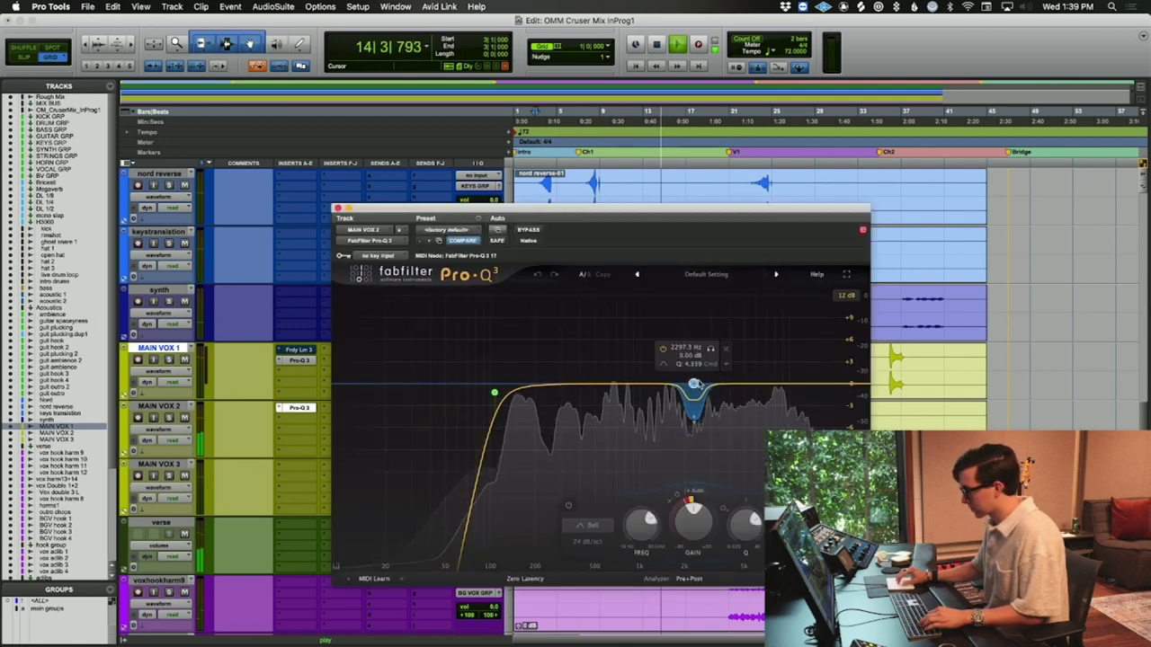
left_click_drag(693, 410, 728, 382)
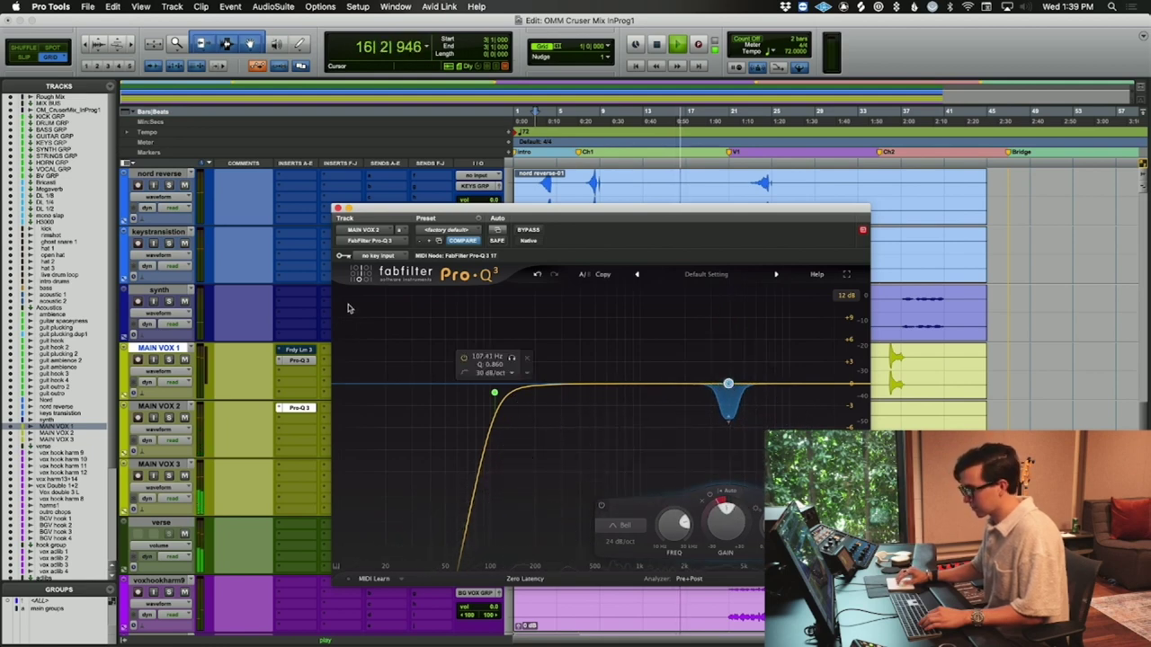
left_click(338, 208)
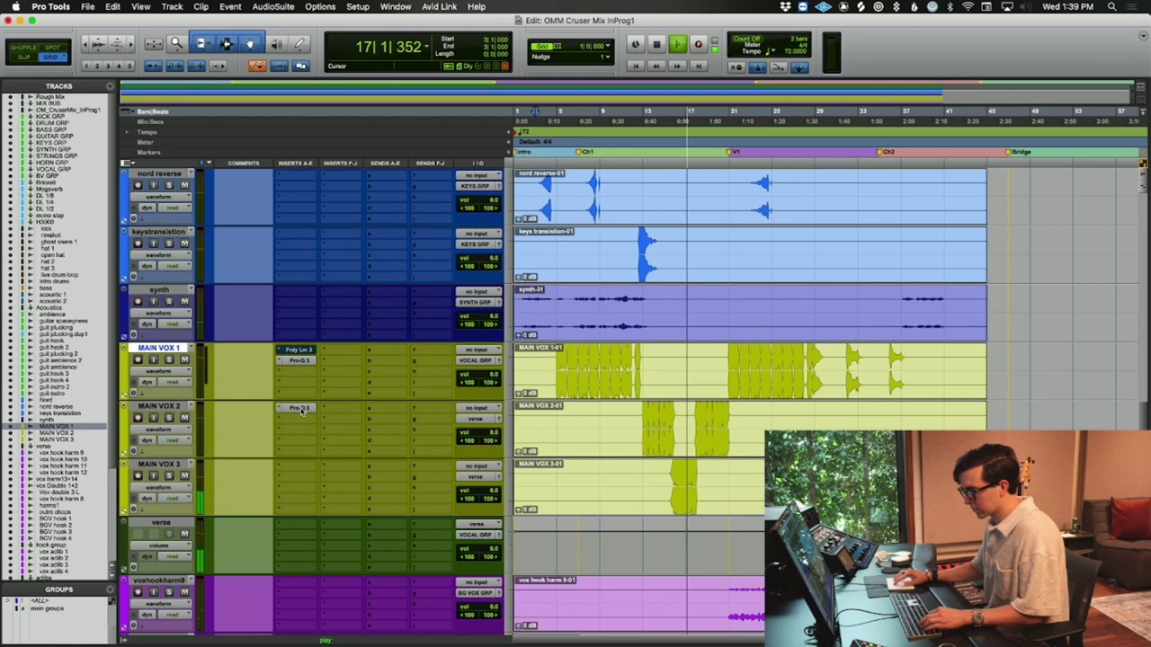
- Move the Pro-Q 3 from MAIN VOX 2 to the verse track and restart playback from bar 13
left_click_drag(296, 528, 296, 526)
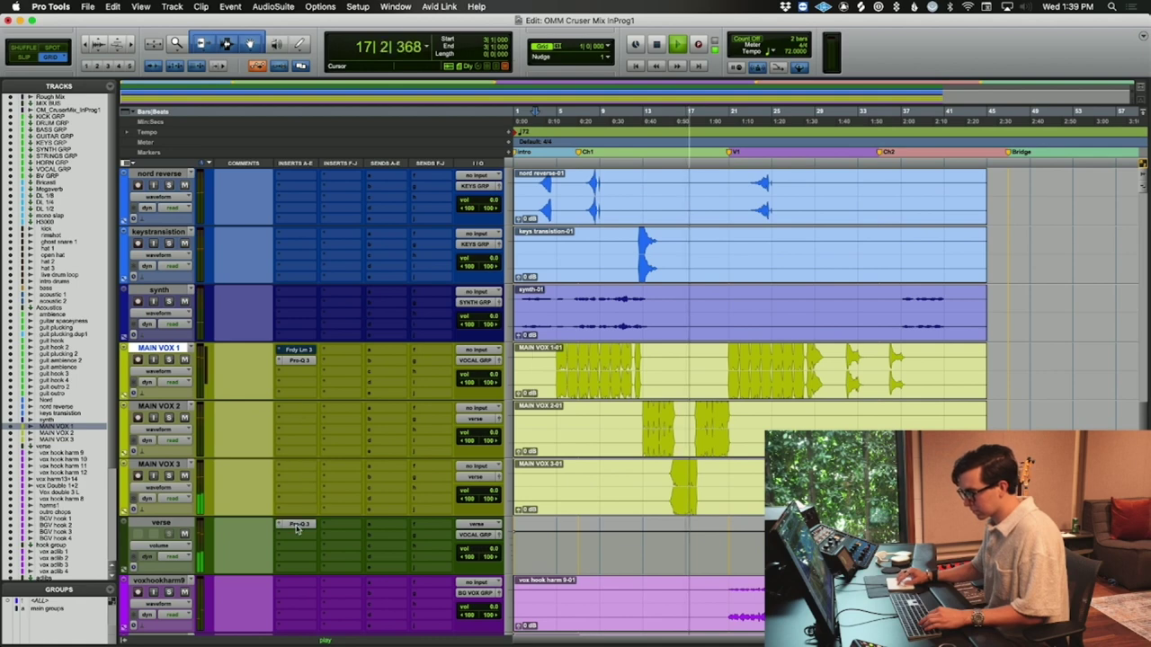
left_click(641, 468)
key("space")
key("space")
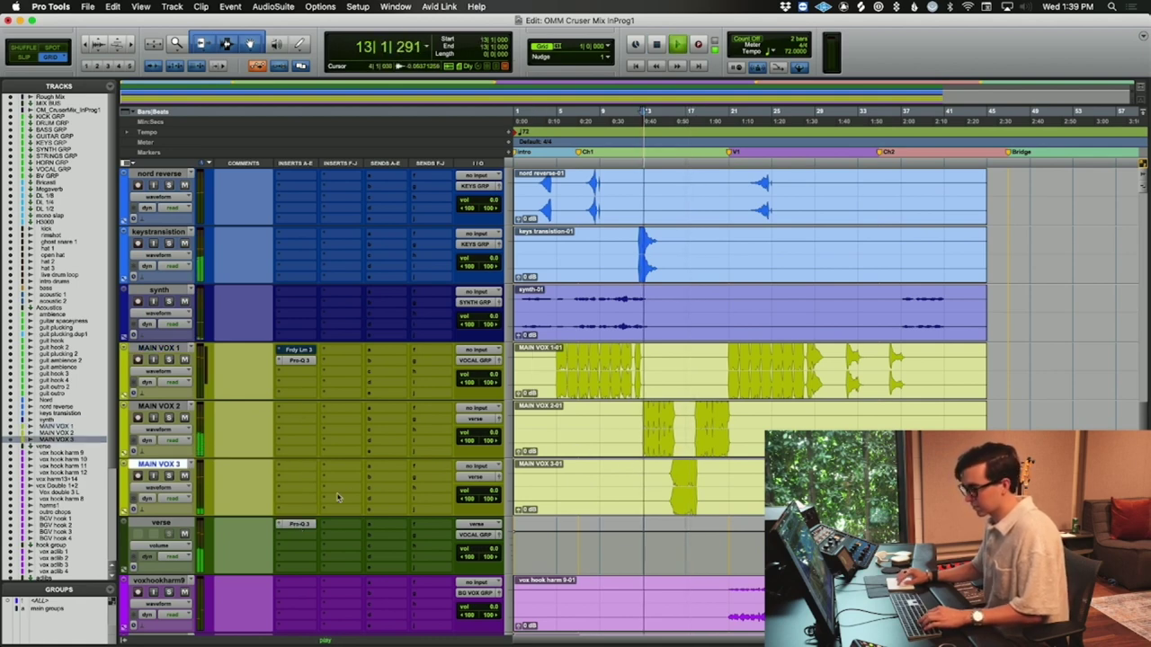
- Insert the Faraday Limiter after the Pro-Q 3 on the verse track and load its GC START preset
left_click(306, 537)
type("far")
key("Return")
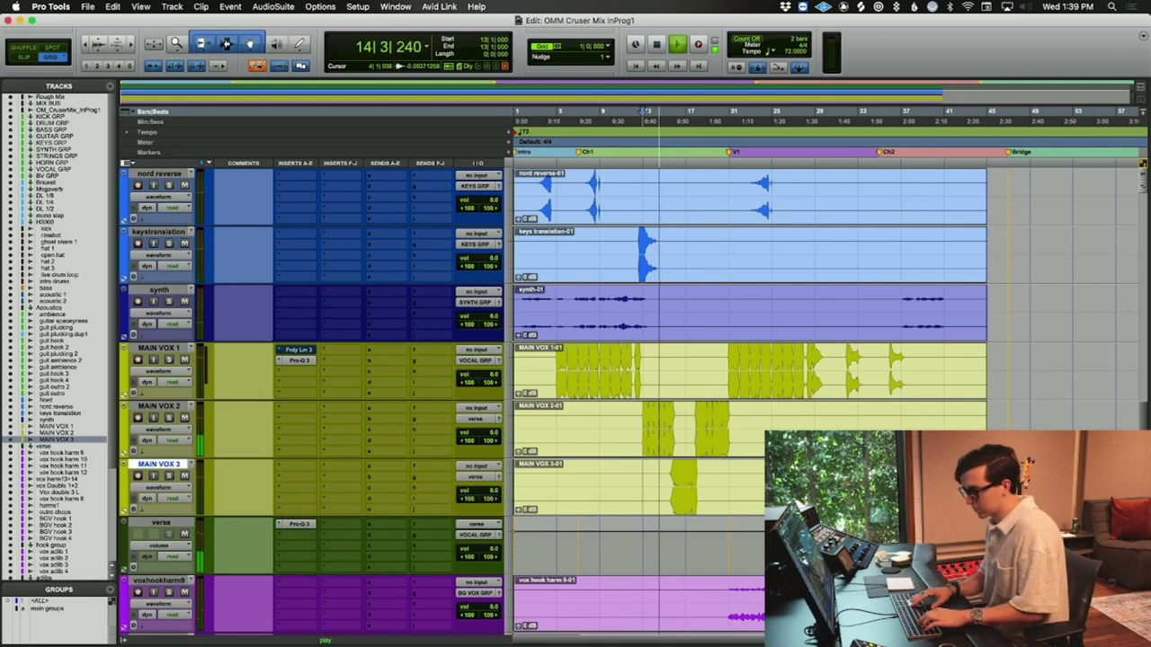
left_click(456, 233)
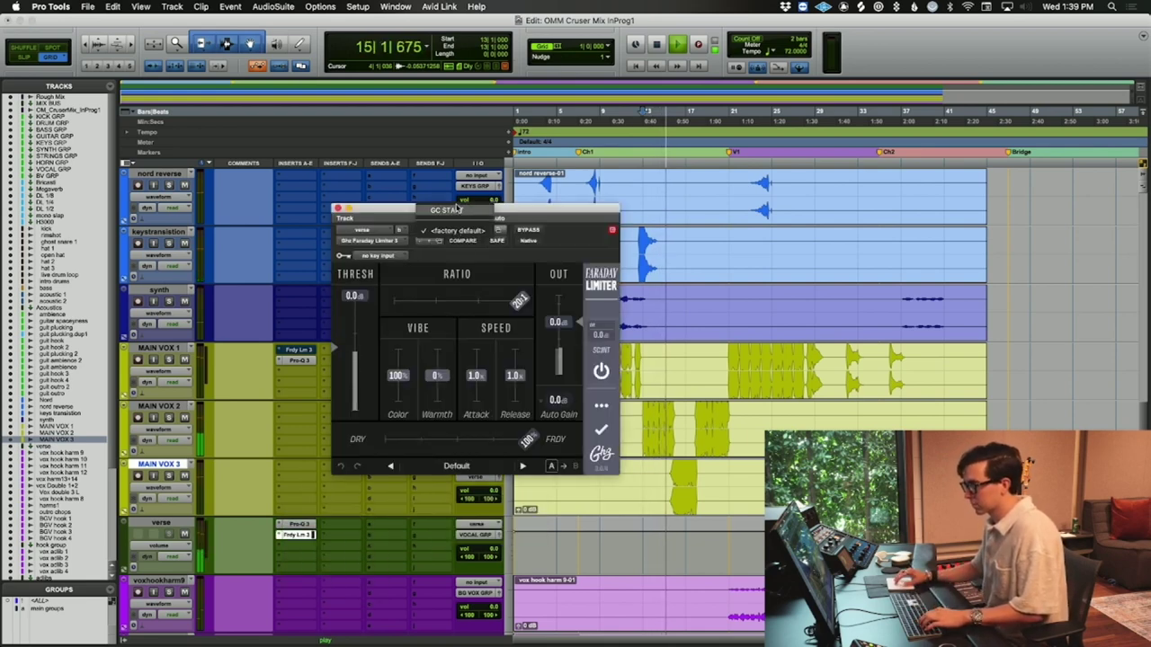
left_click(454, 210)
- Set the verse limiter's threshold to -9.8 dB and its output to -9.9 dB, and close it
left_click_drag(360, 318, 344, 397)
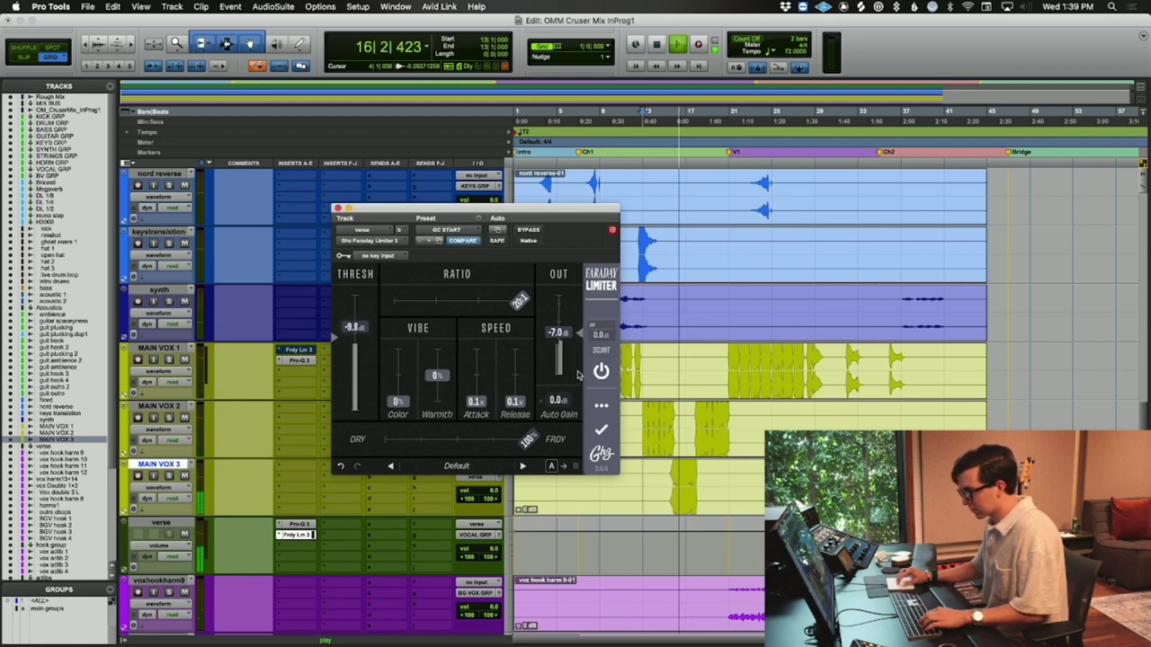
left_click_drag(558, 353, 555, 373)
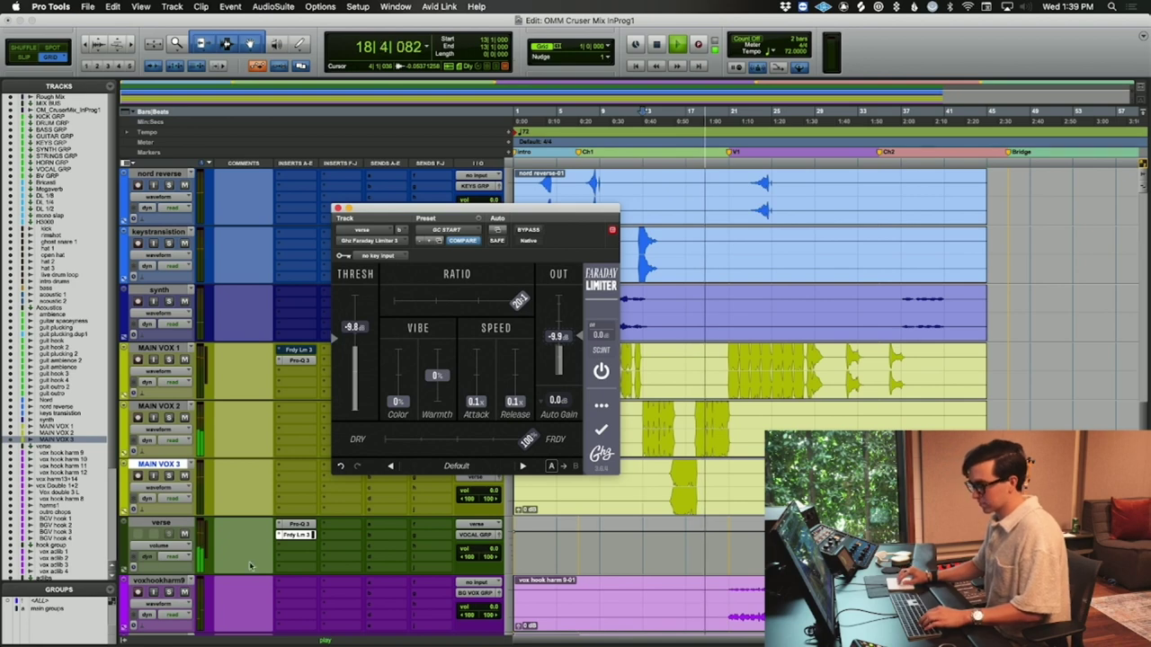
key("super+w")
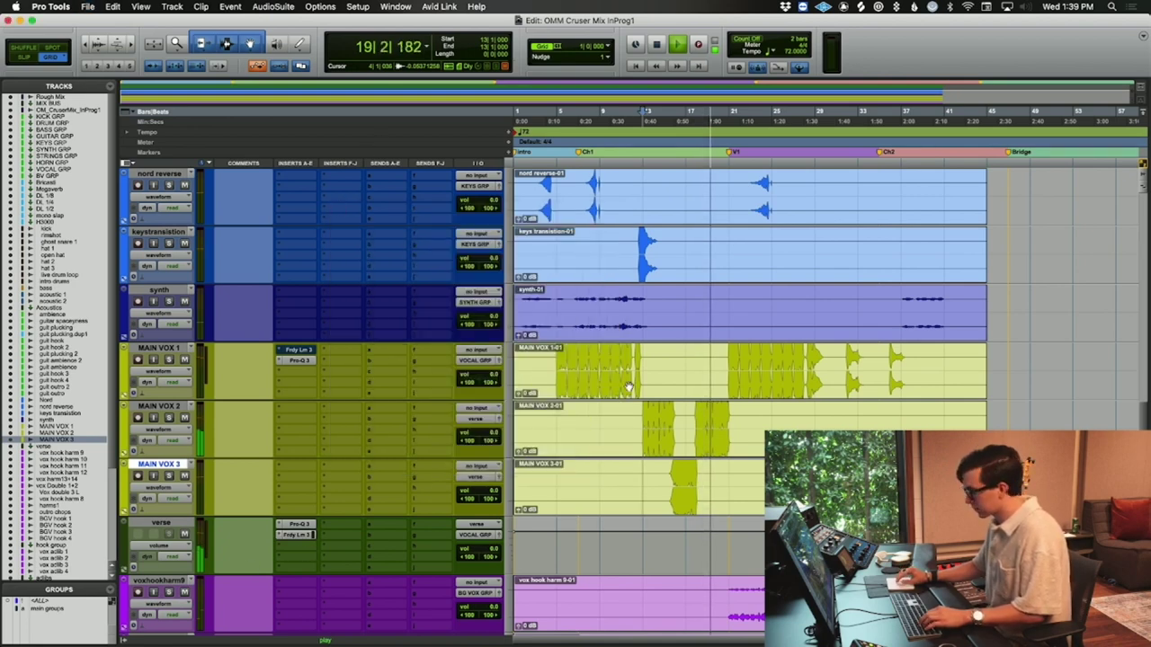
- Assign send A of the verse track to the Bricasti reverb and move that send to MAIN VOX 1
scroll(629, 387, "down", 1)
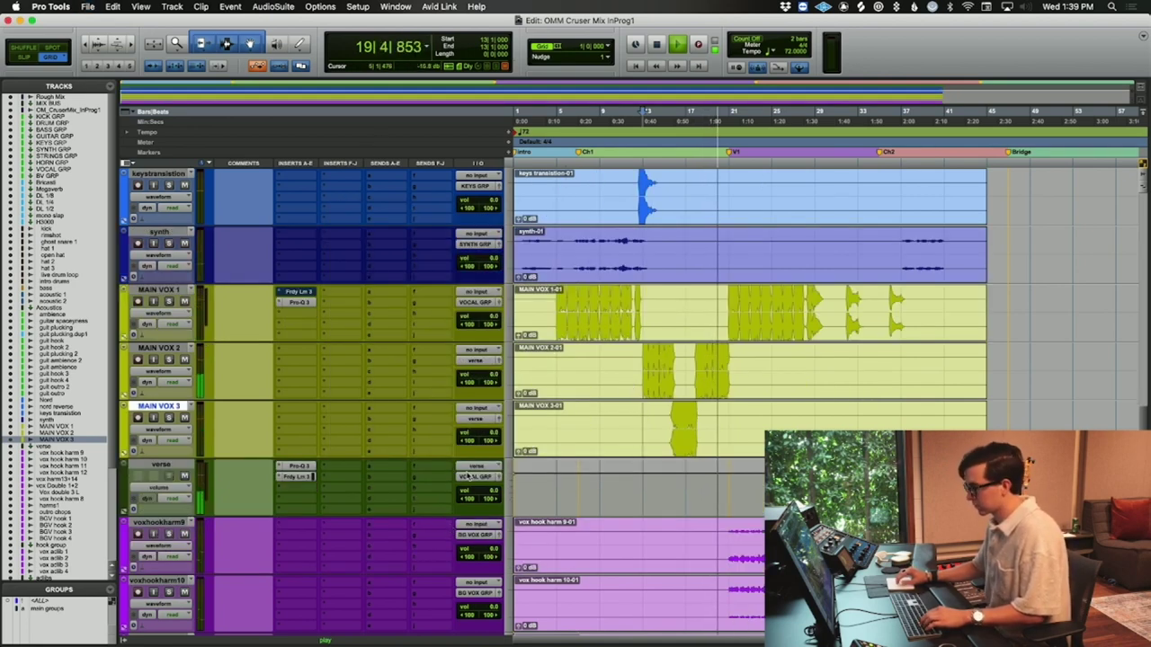
left_click(390, 468)
mouse_move(407, 442)
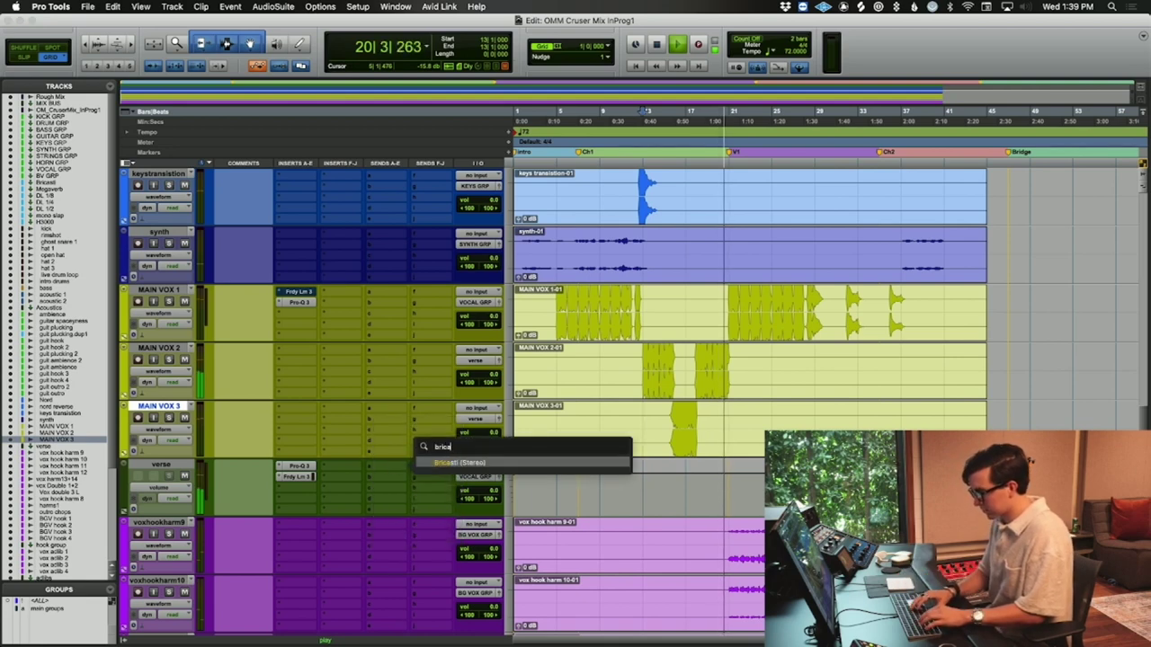
left_click(438, 452)
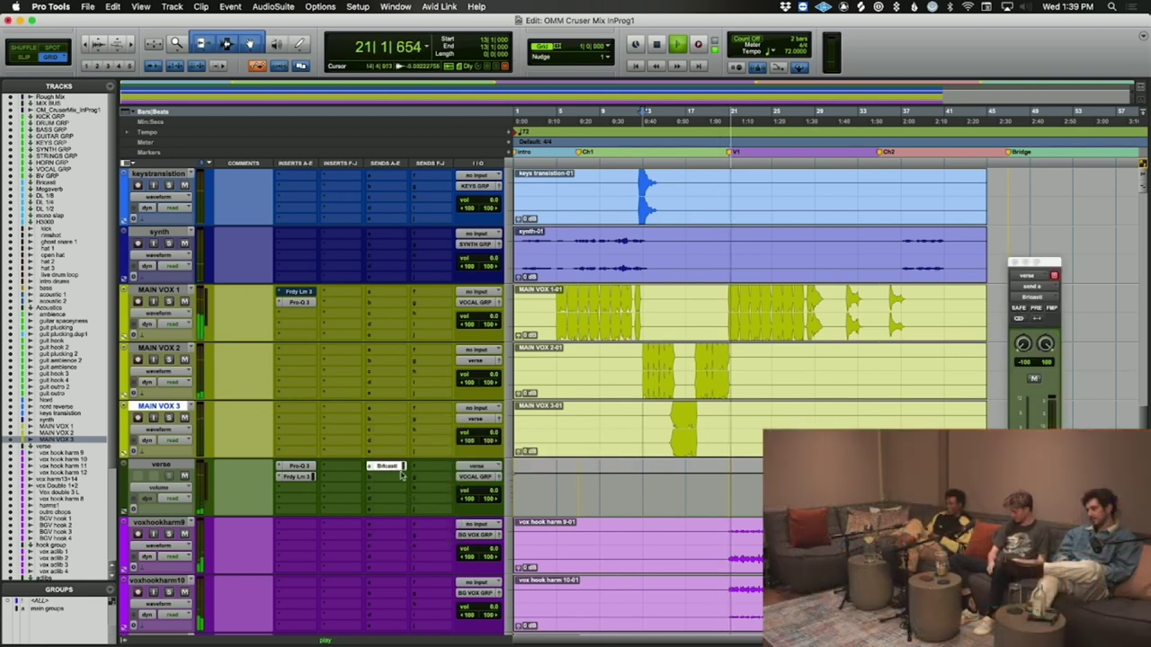
left_click_drag(389, 301, 388, 292)
left_click(389, 293)
left_click(389, 292)
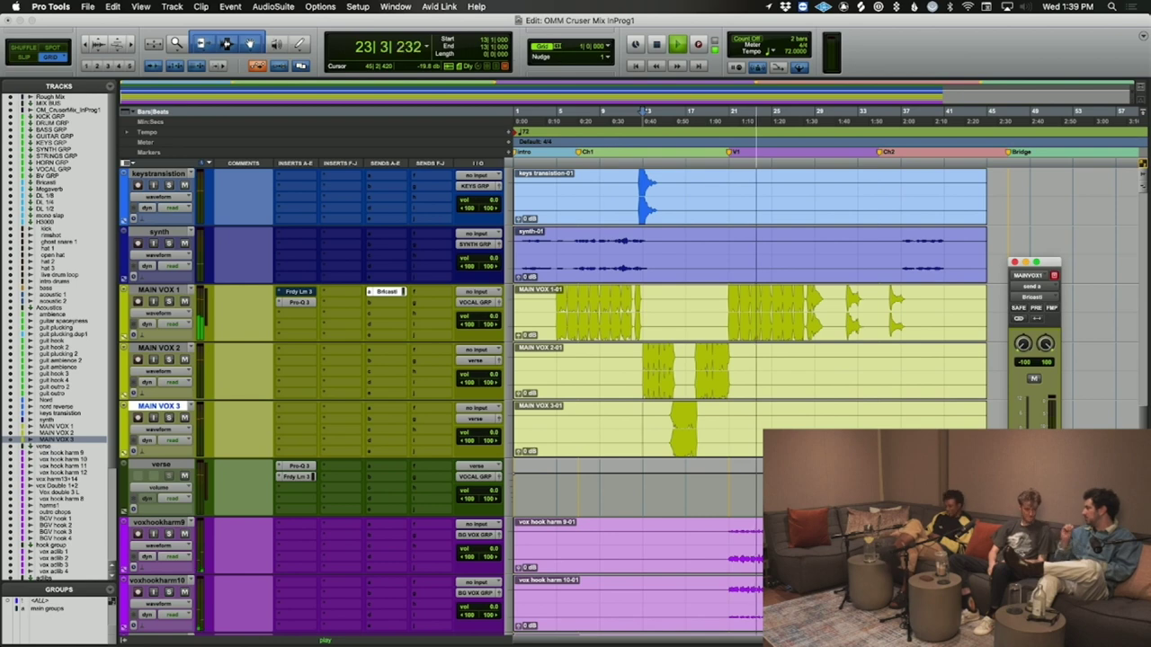
- Assign send A on MAIN VOX 1 to the DL 1/4 delay and play from bar 5
left_click(371, 293)
type("dl")
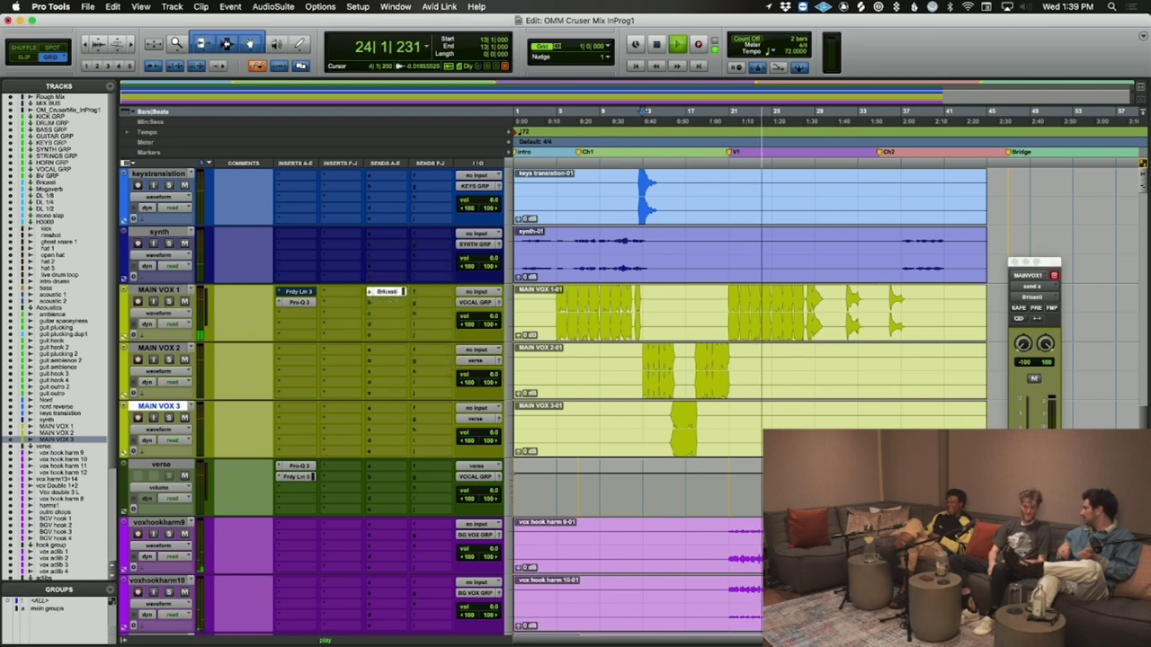
key("Down")
key("Return")
key("Return")
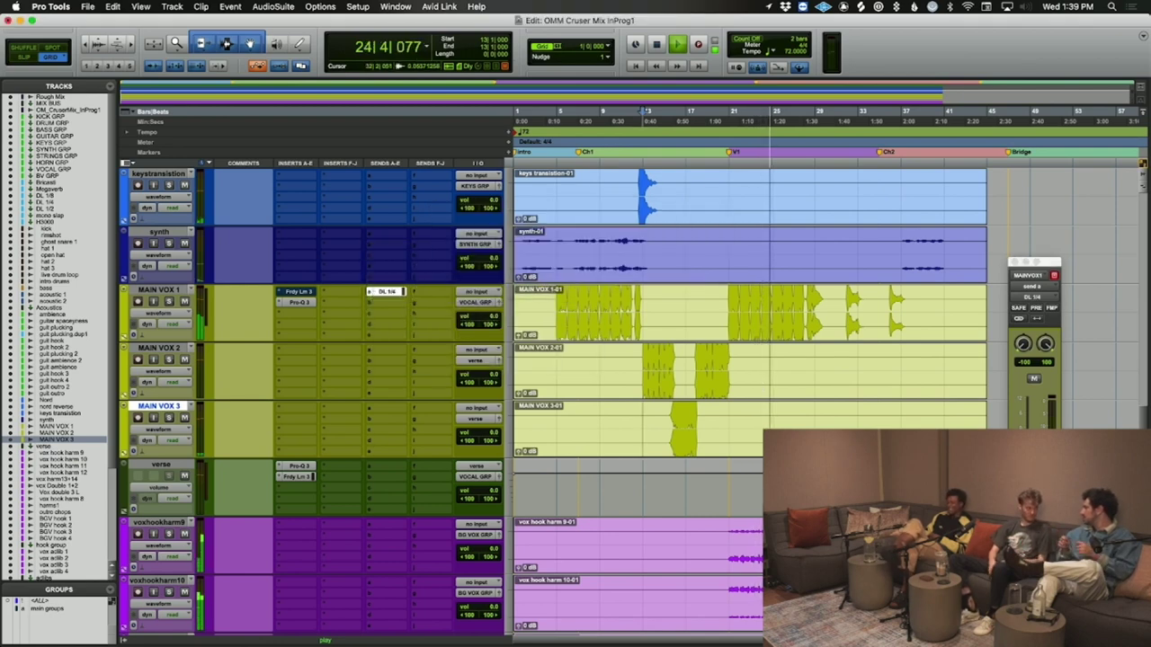
key("space")
left_click(551, 311)
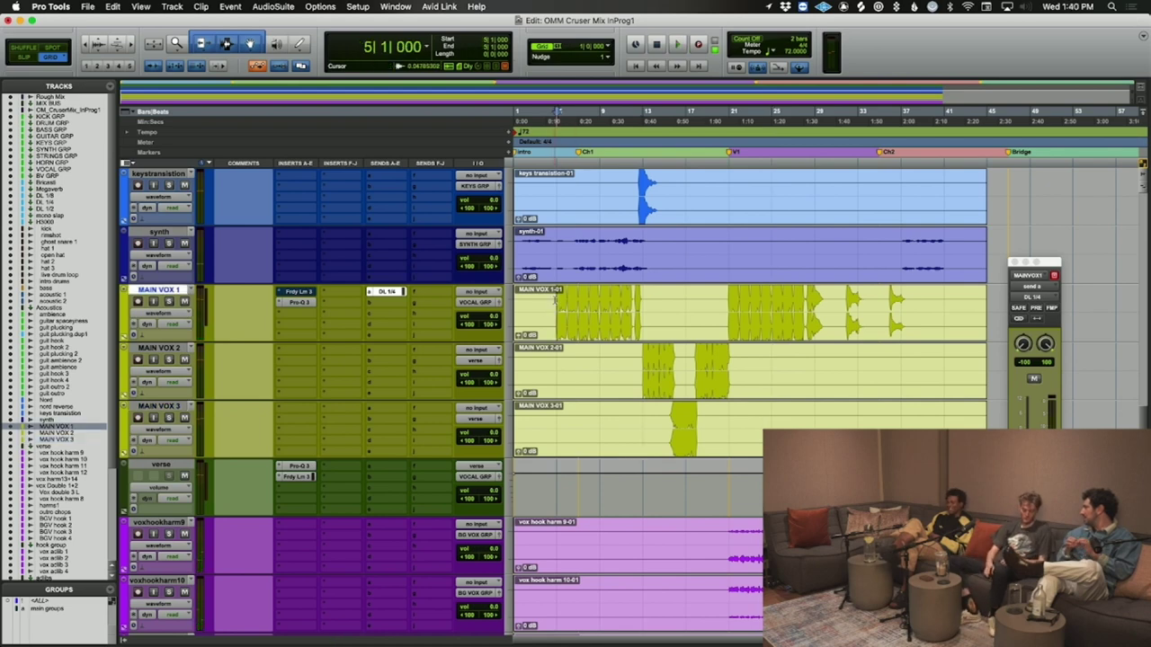
key("space")
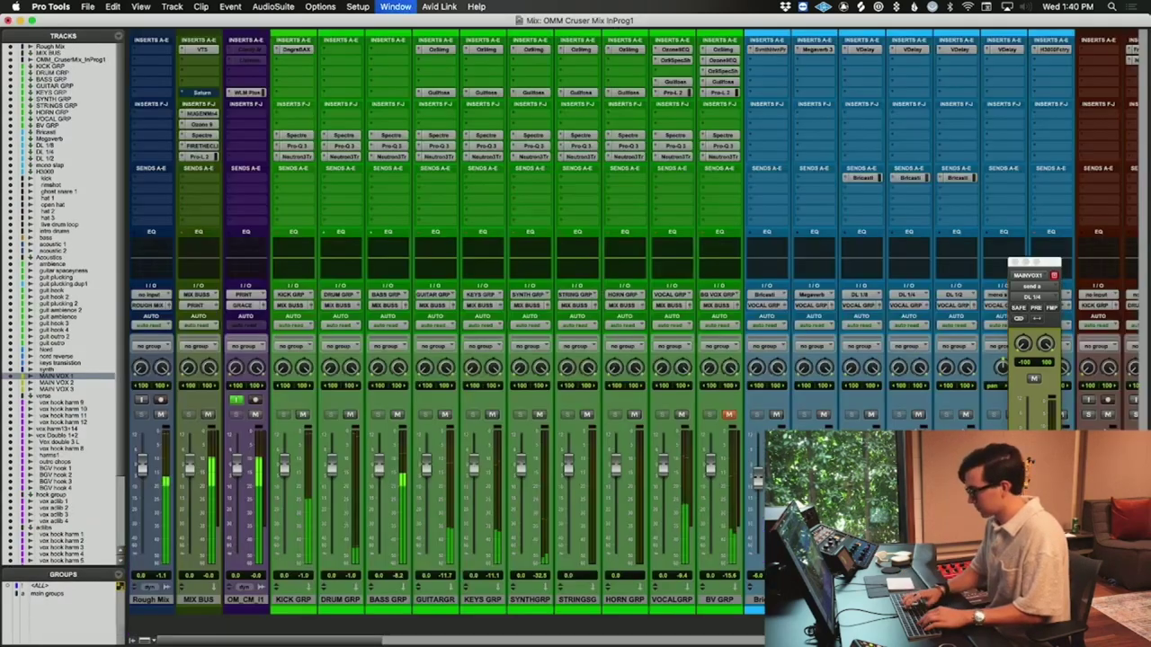
- Insert Decapitator after the VDelay on the DL 1/4 track in the Mix window, and return to the Edit window
key("super+equal")
scroll(780, 384, "right", 5)
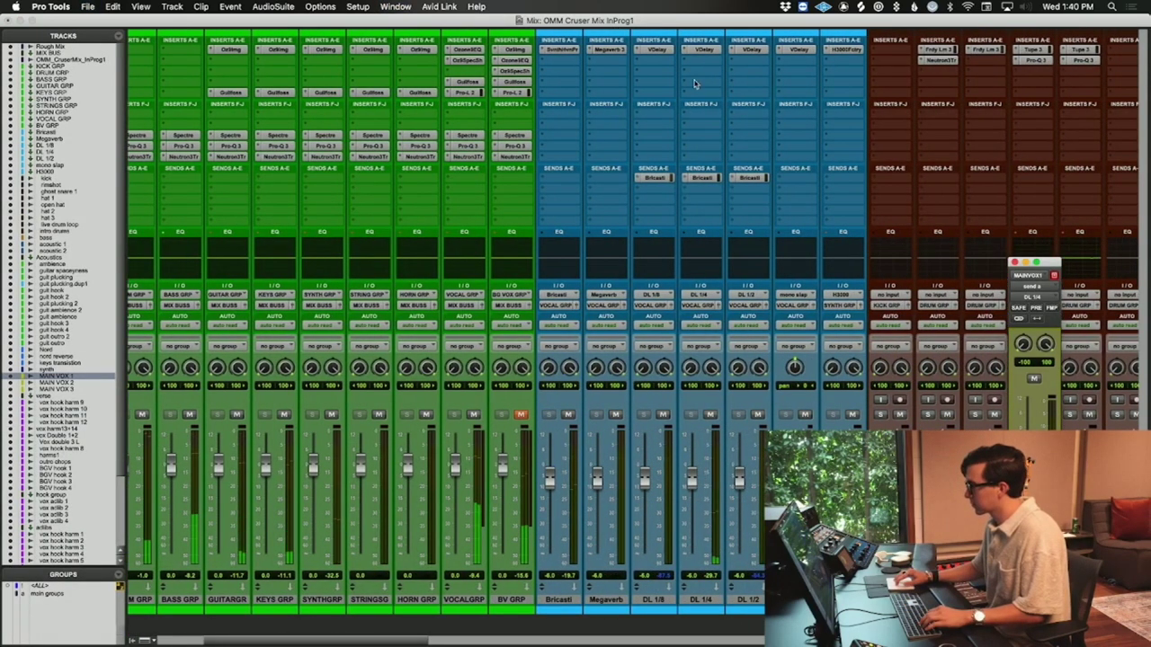
left_click(695, 62)
type("decap")
key("Return")
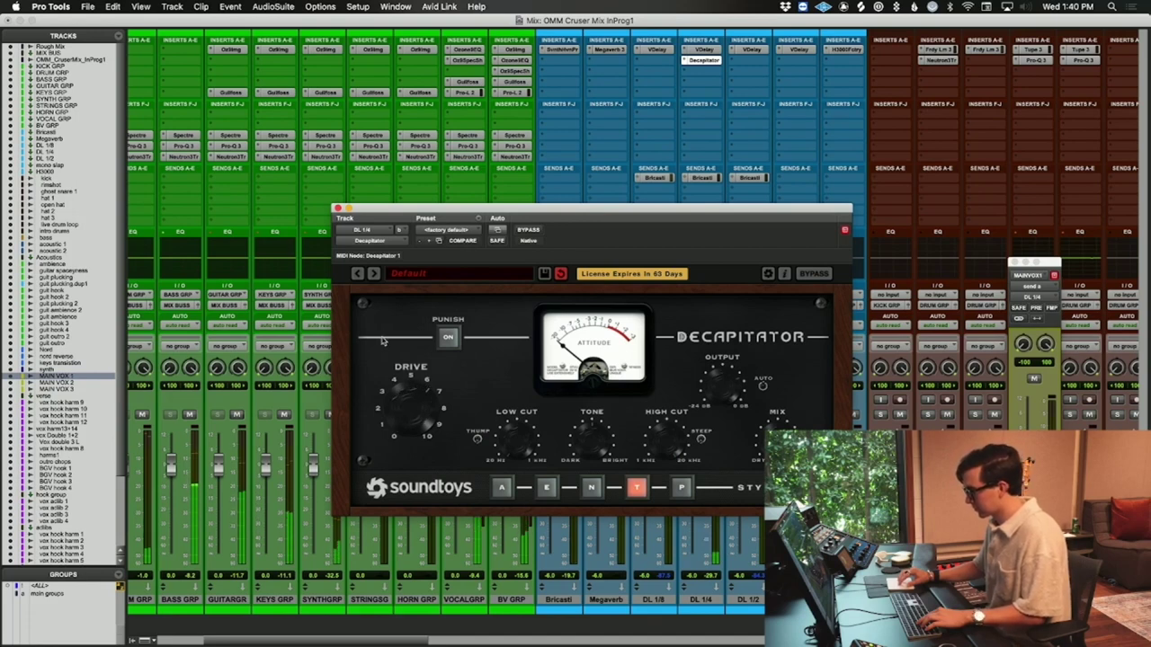
left_click(1026, 485)
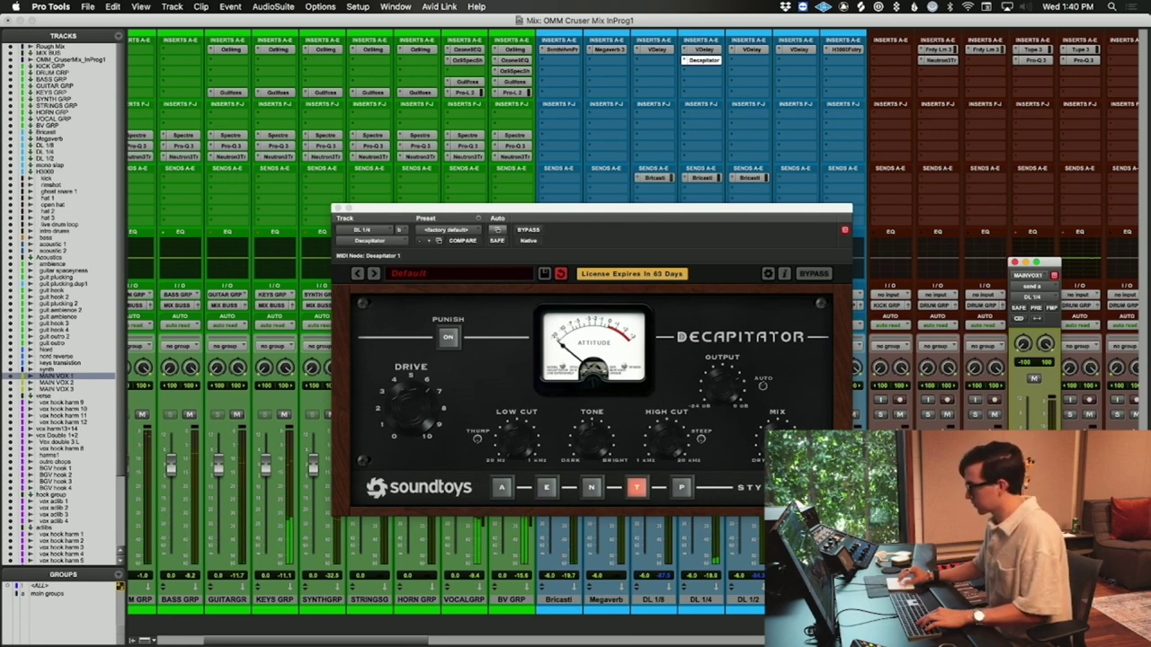
left_click(338, 209)
key("super+equal")
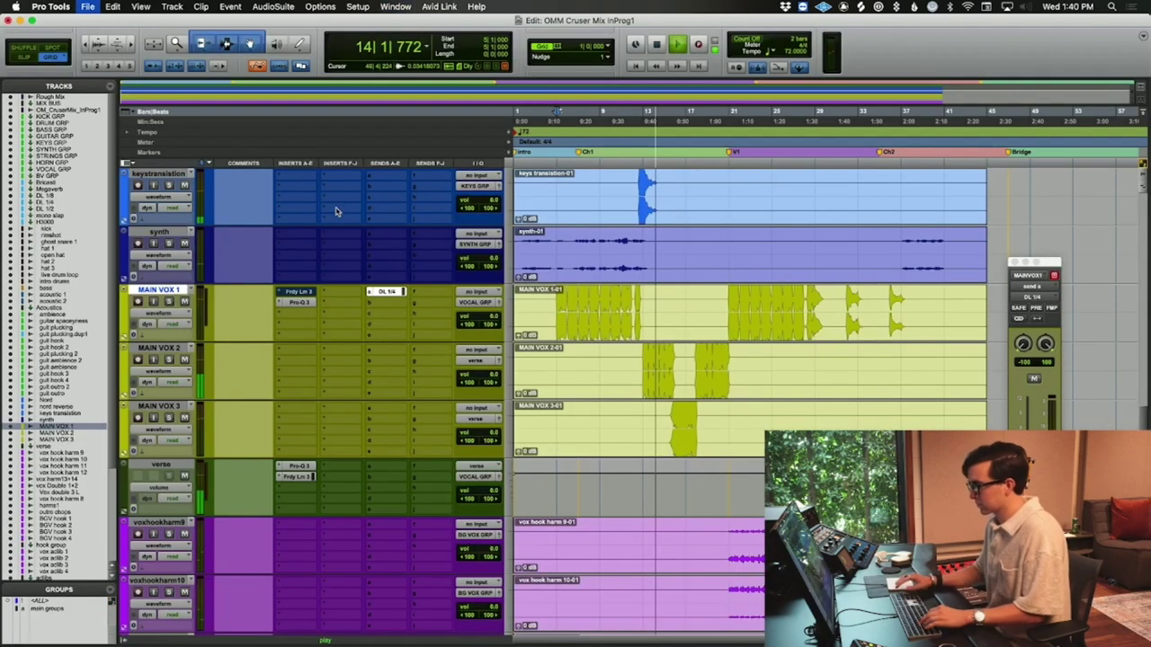
- Check the Pro-Q 3 on the verse track and insert the Weiss Deess de-esser after its limiter
scroll(532, 479, "down", 2)
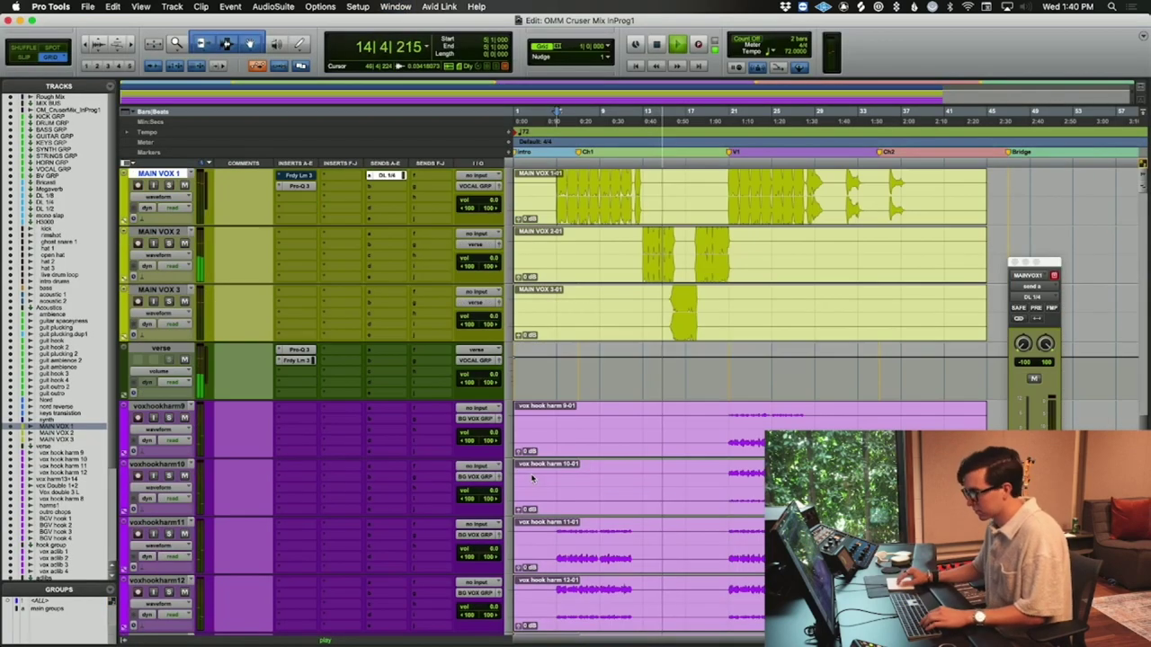
left_click(295, 350)
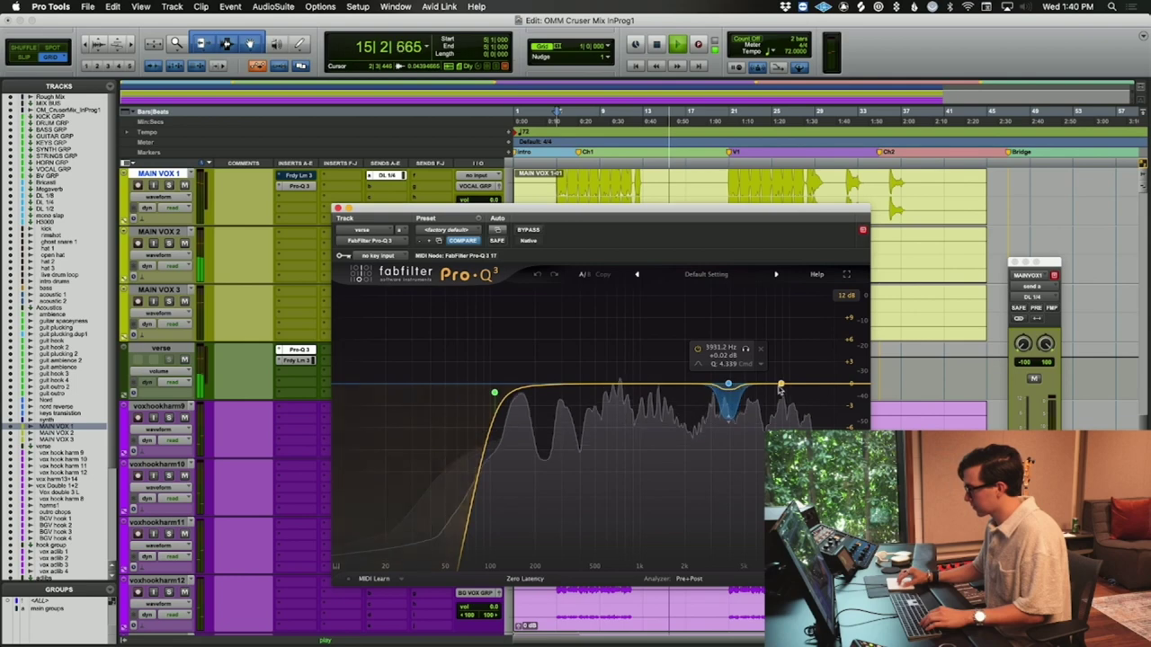
left_click(295, 370)
left_click(316, 351)
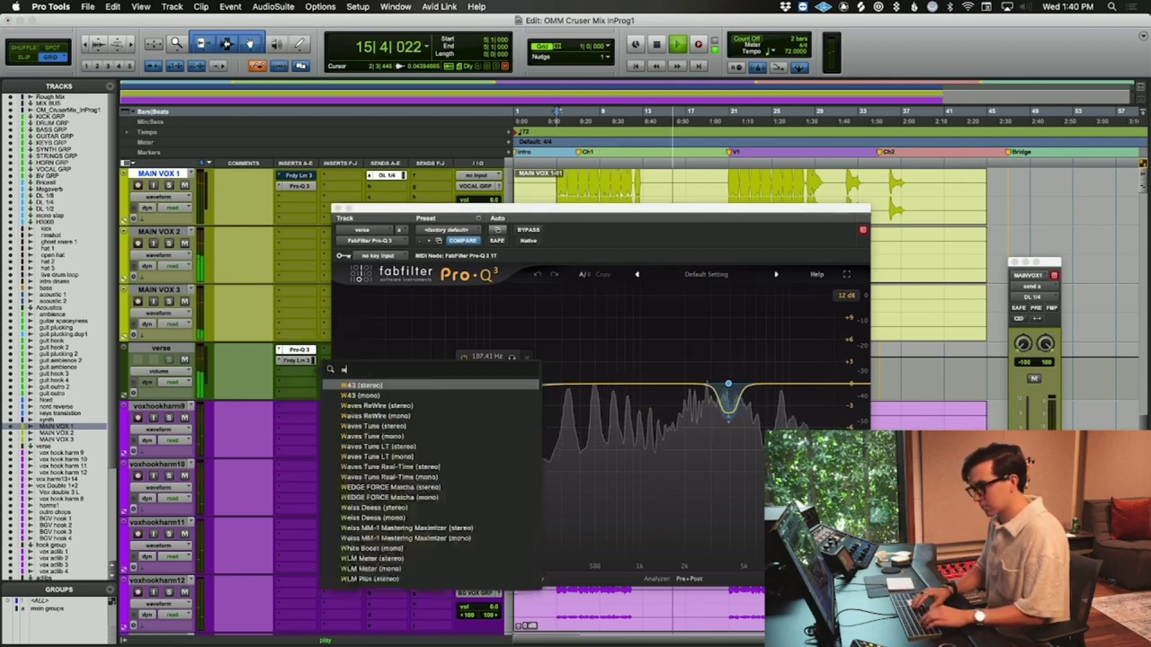
type("weis")
key("Escape")
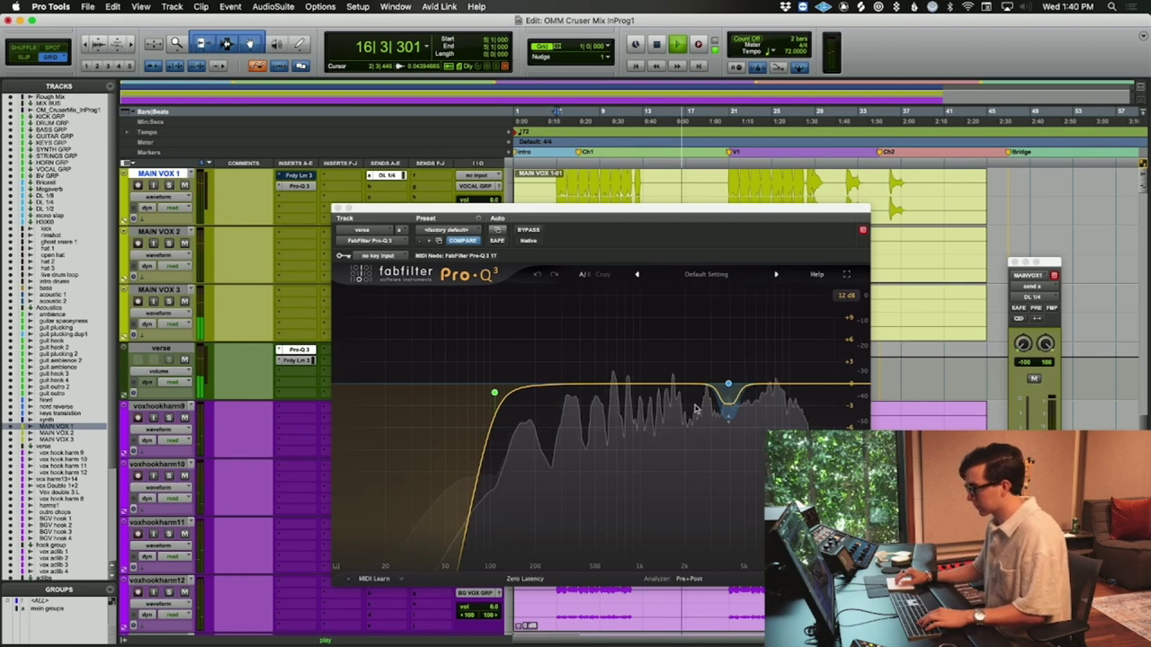
left_click(535, 546)
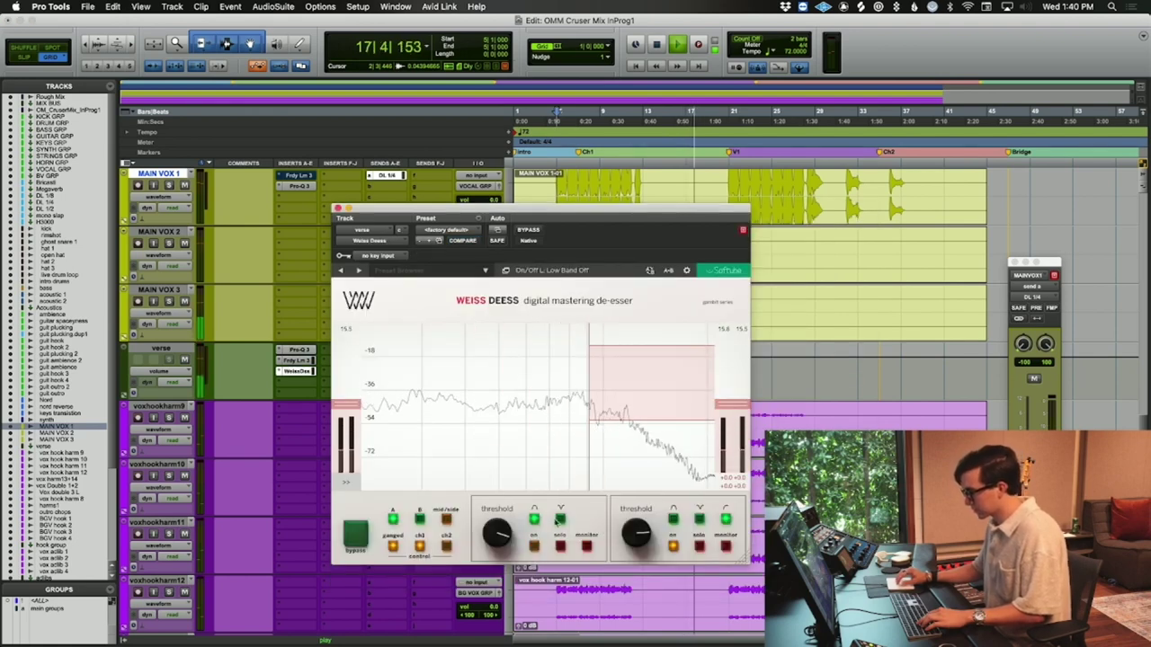
- Lower the threshold of the Weiss Deess high band and place its window clear of the vocal clips
left_click(530, 203)
left_click_drag(519, 213, 413, 213)
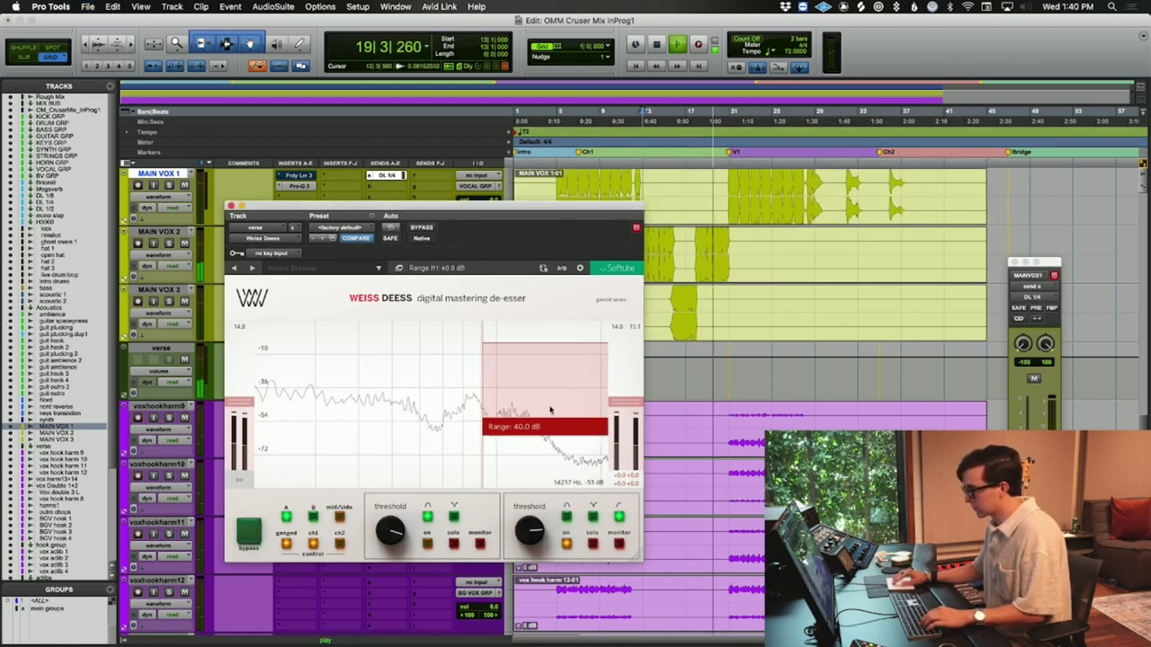
left_click_drag(549, 360, 526, 400)
left_click_drag(594, 205, 527, 206)
- Select the MAIN VOX 2 verse passage from bar 13 to about bar 21 and play it
key("space")
key("space")
left_click(644, 241)
left_click_drag(646, 240, 727, 245)
key("space")
- Set the de-esser's high-band threshold to about -39.6 dB, and reduce the band's range and raise its lower frequency slightly
left_click(459, 528)
left_click_drag(459, 528, 456, 533)
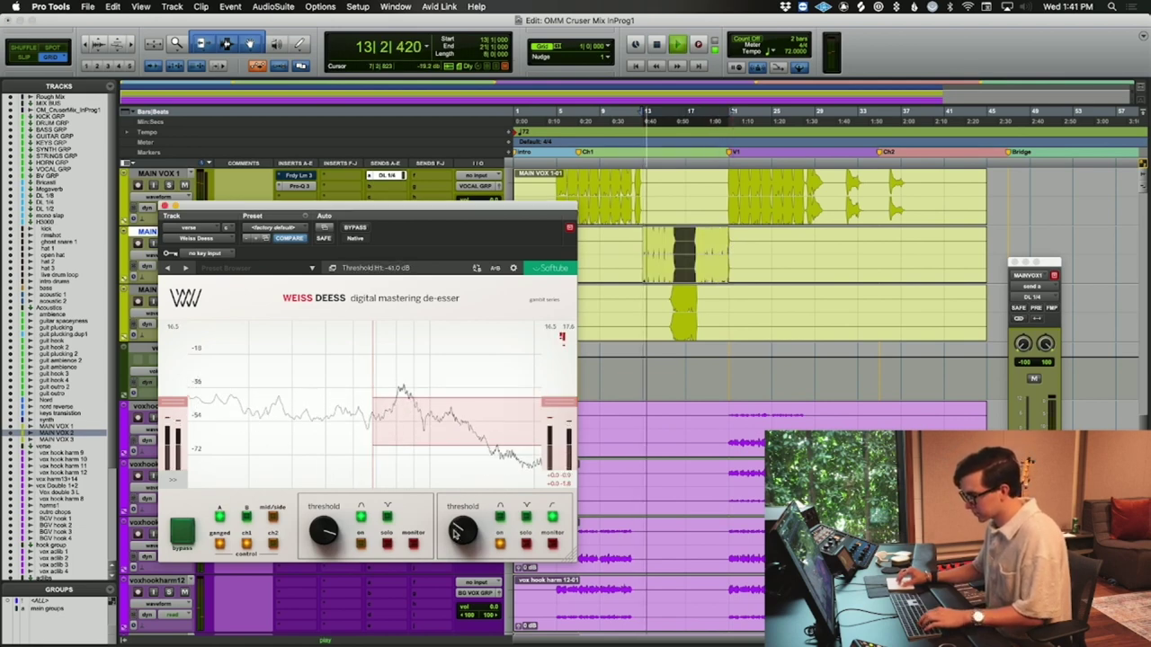
mouse_move(421, 391)
left_mouse_down()
mouse_move(420, 402)
mouse_move(421, 374)
left_mouse_up()
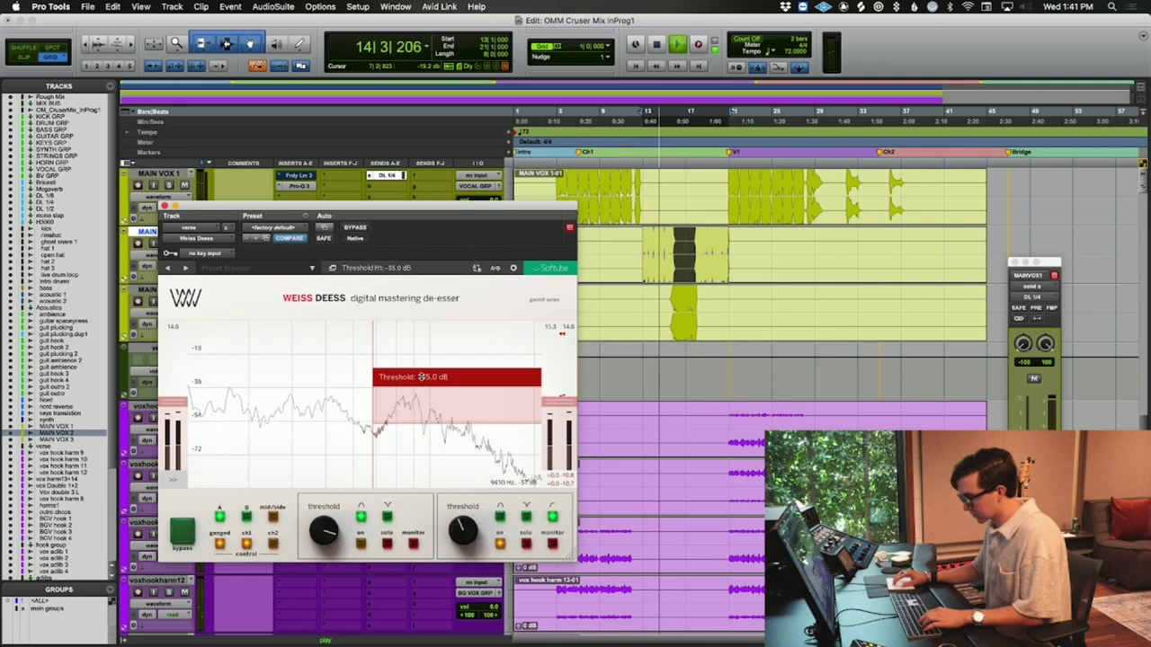
left_click_drag(425, 415, 426, 411)
left_click_drag(382, 332, 387, 332)
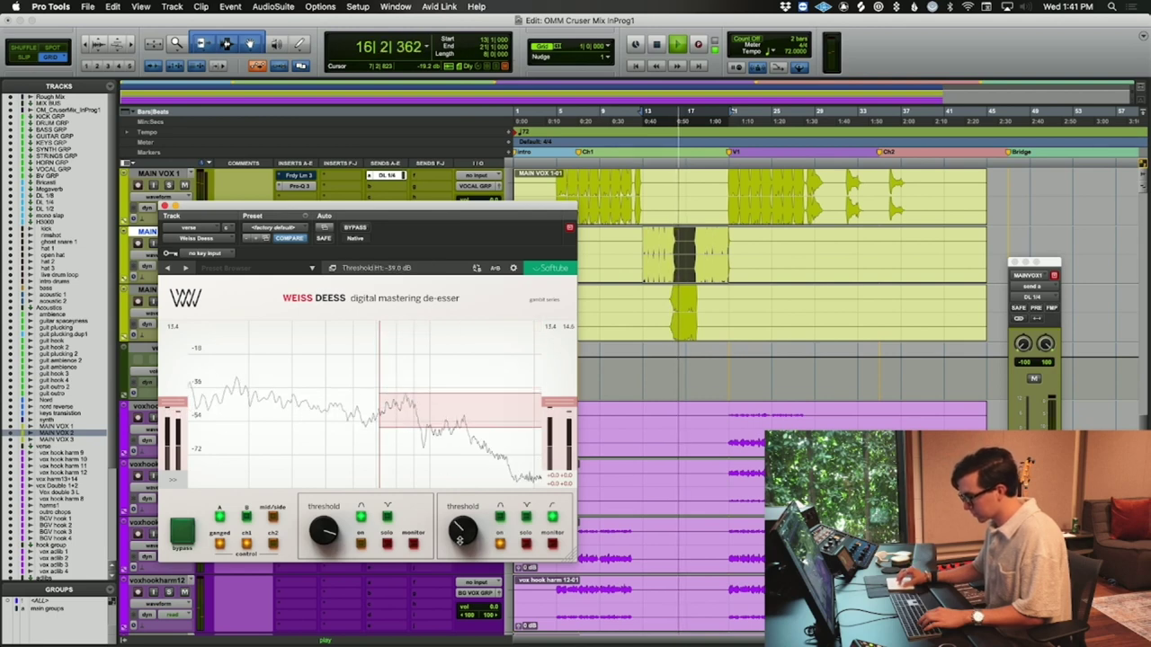
- Raise the de-esser band's lower frequency further, set its threshold to -38.0 dB and close it
left_click_drag(379, 329, 412, 336)
left_click_drag(456, 523, 454, 534)
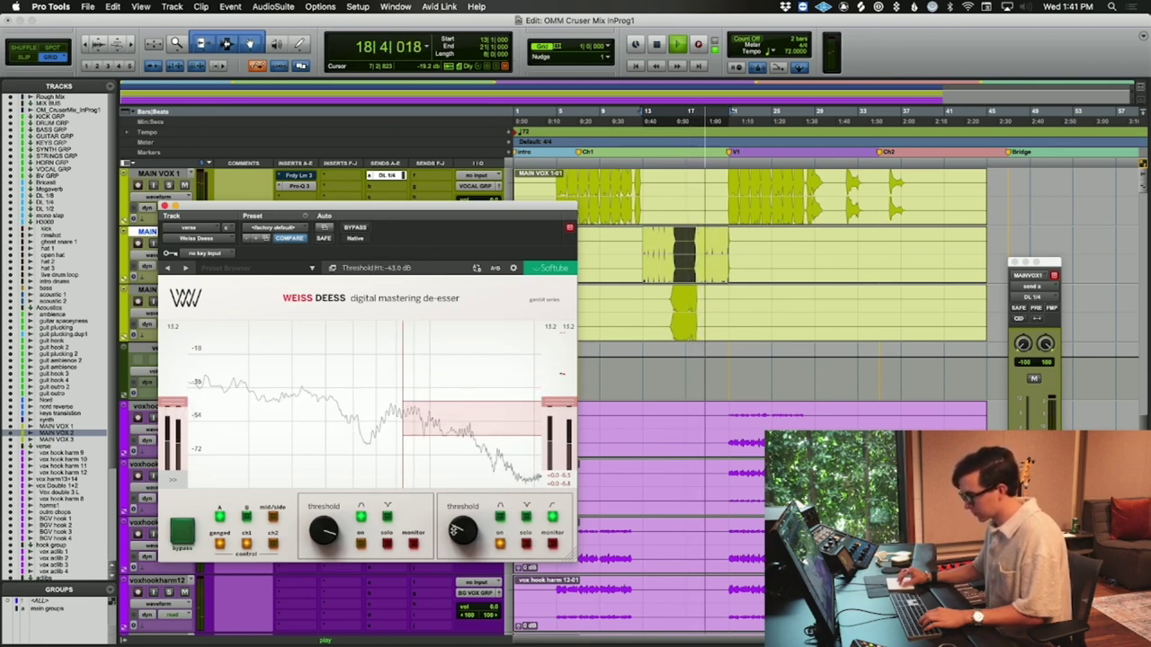
left_click_drag(456, 529, 454, 523)
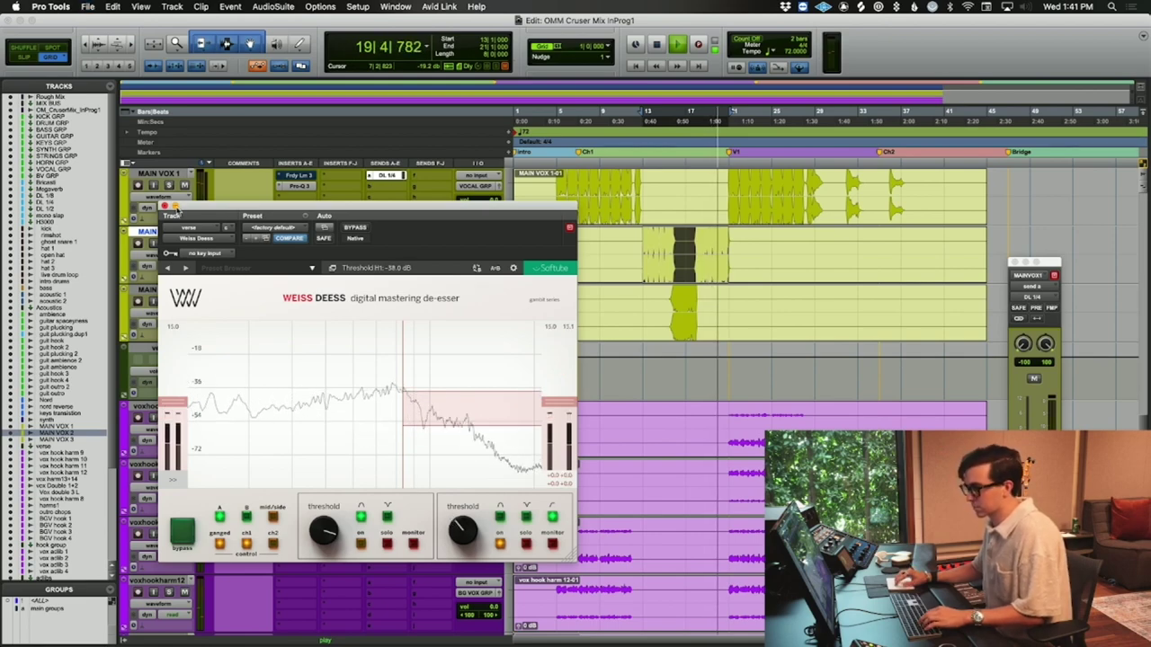
left_click(163, 206)
key("super+equal")
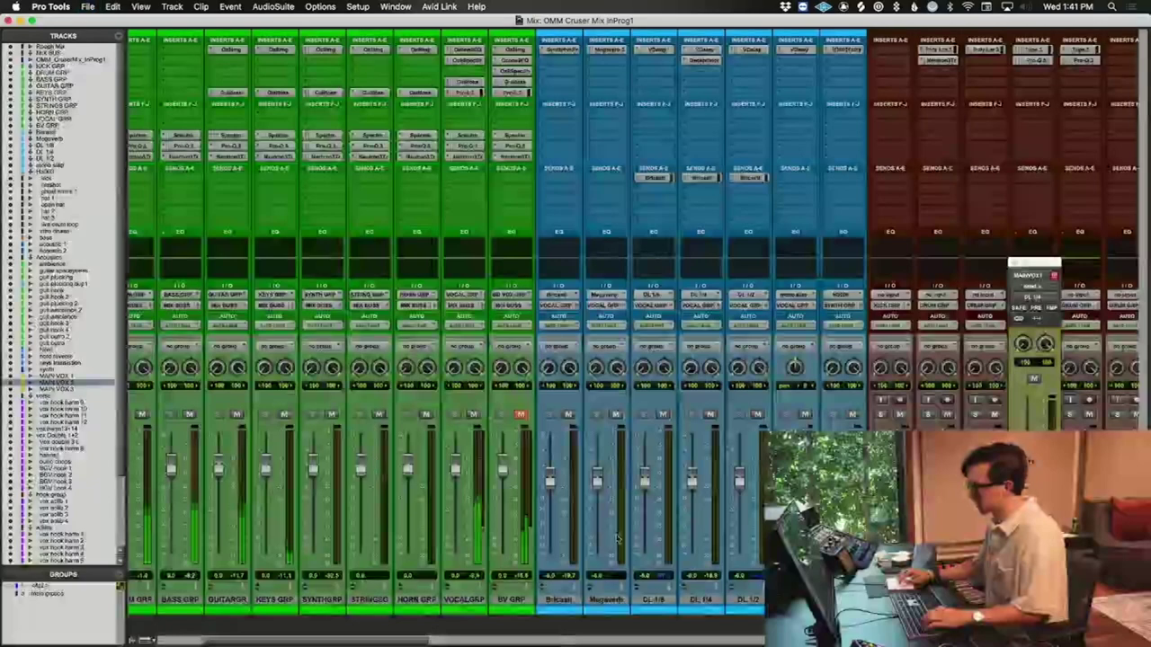
- Mute the BV GRP channel, stop playback and place the edit cursor at bar 5 on voxhookharm9
left_click(518, 413)
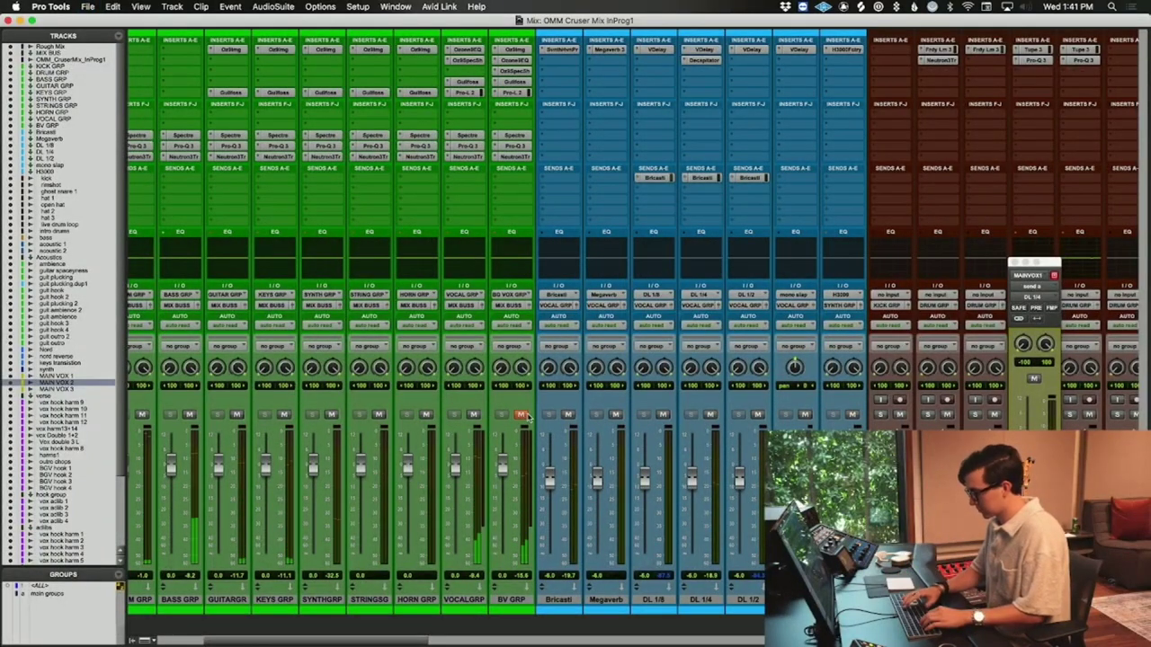
key("super+equal")
key("space")
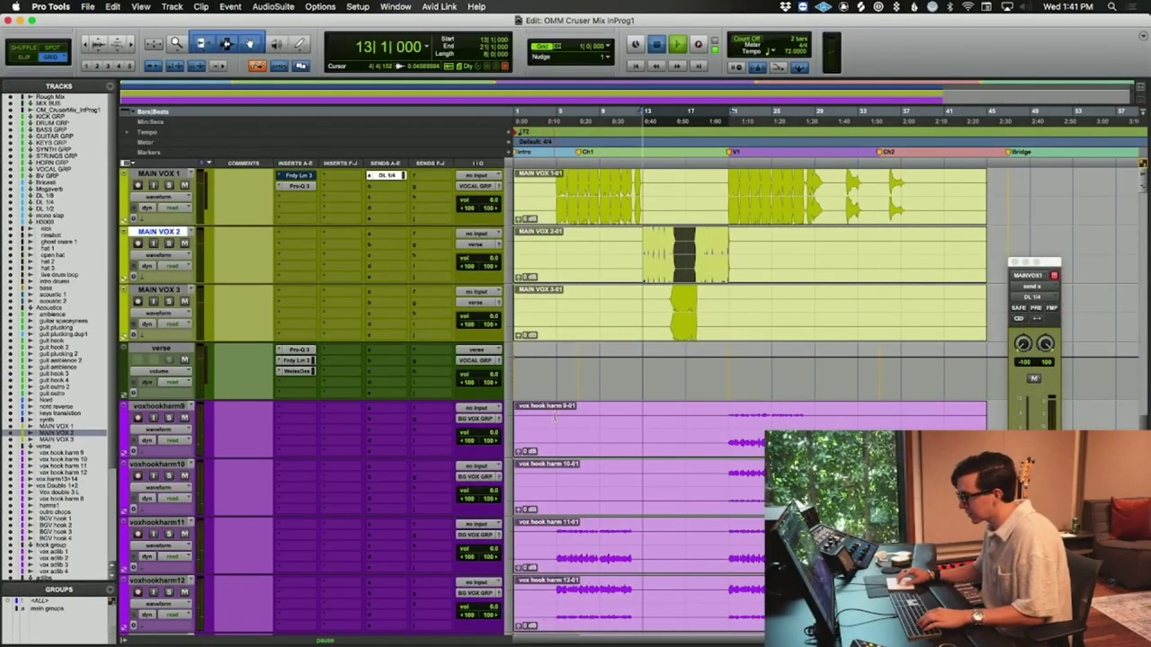
left_click(554, 416)
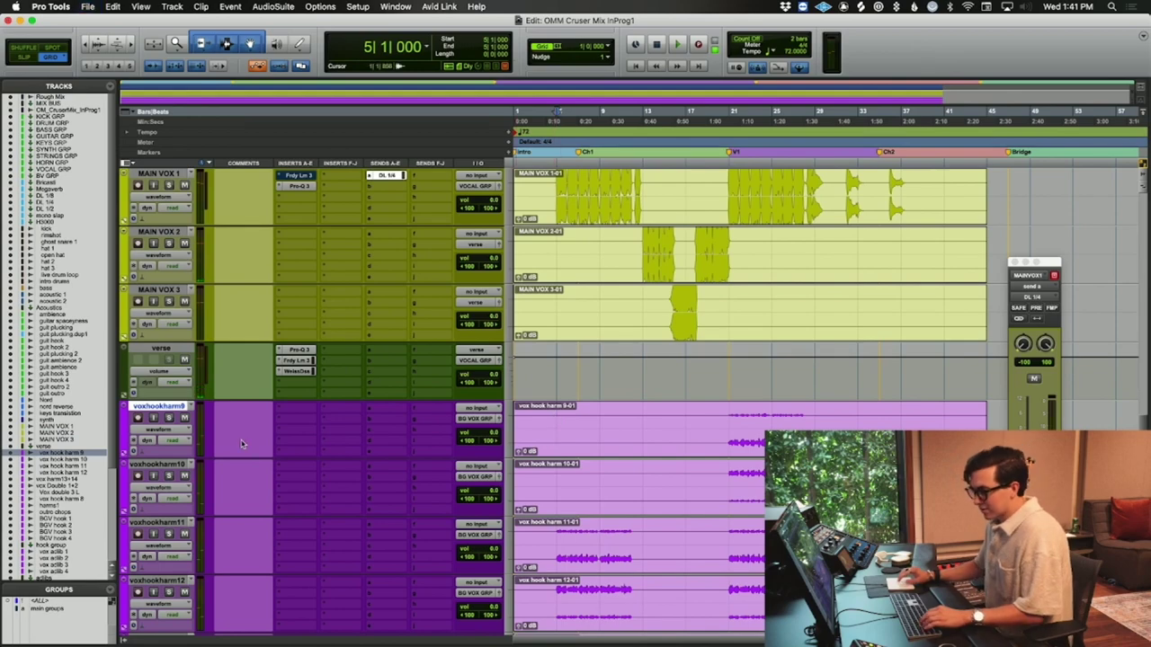
key("super+equal")
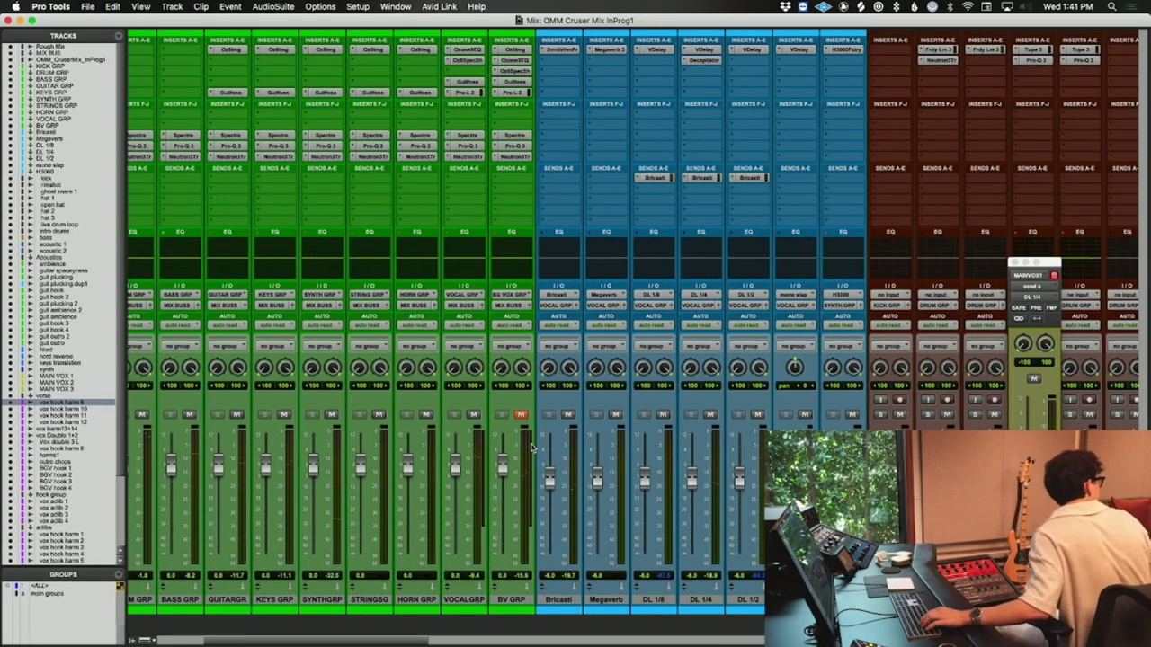
key("super+equal")
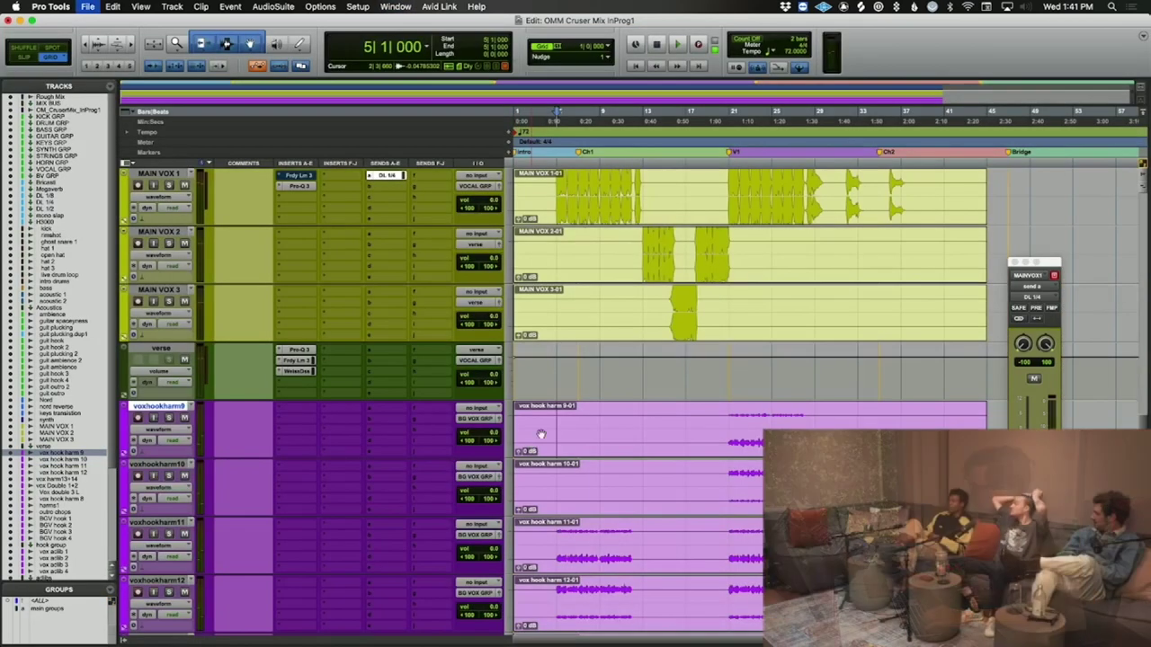
- Solo MAIN VOX 2 and play its second verse passage from bar 18
scroll(689, 418, "up", 3)
left_click(642, 356)
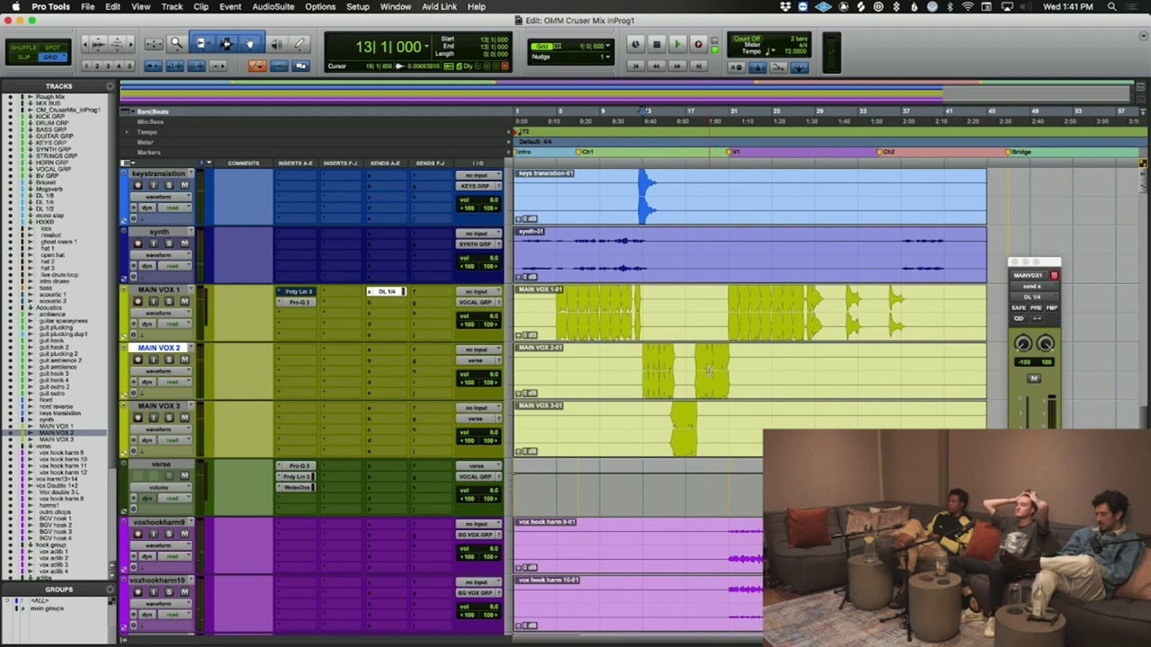
key("space")
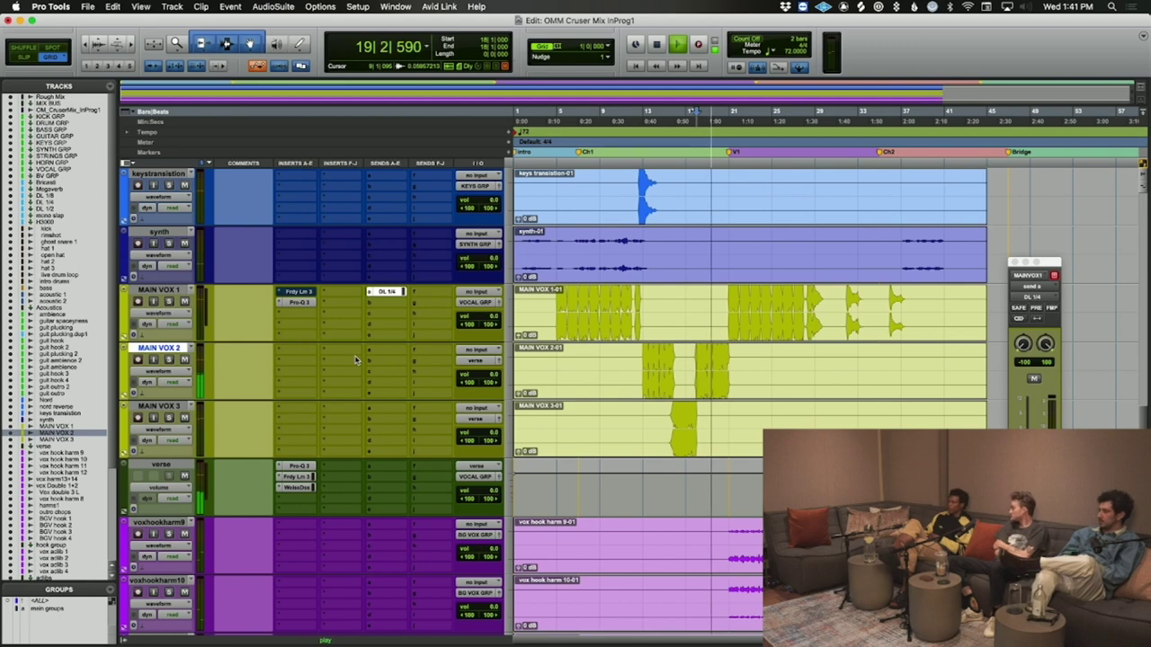
key("space")
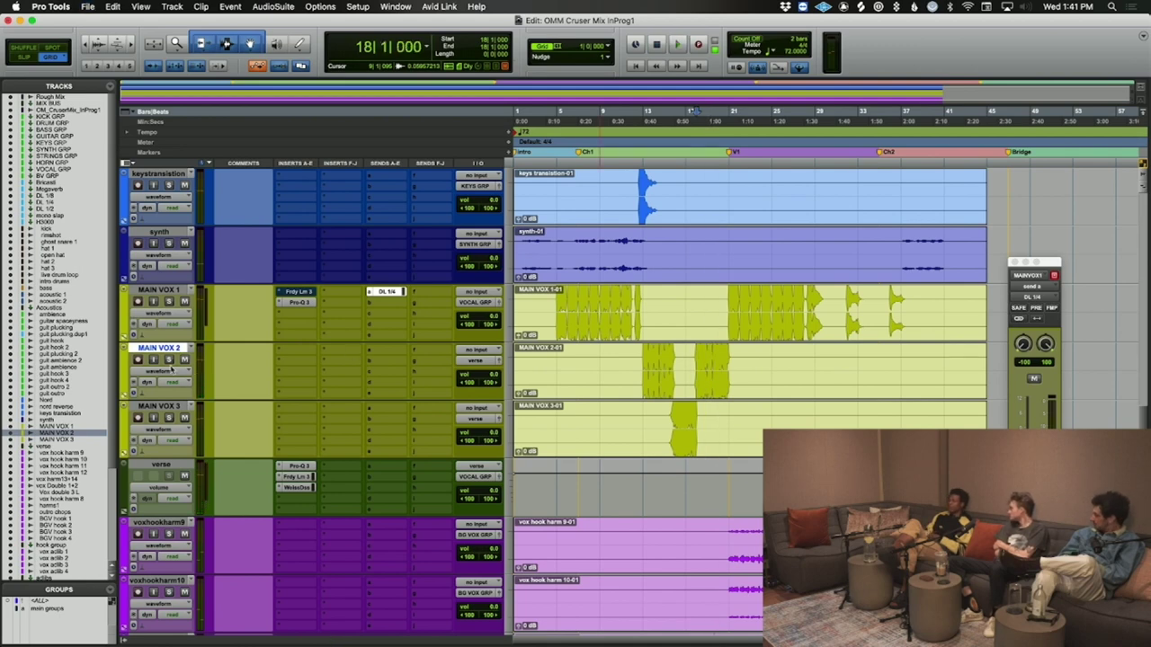
key("super+bracketright")
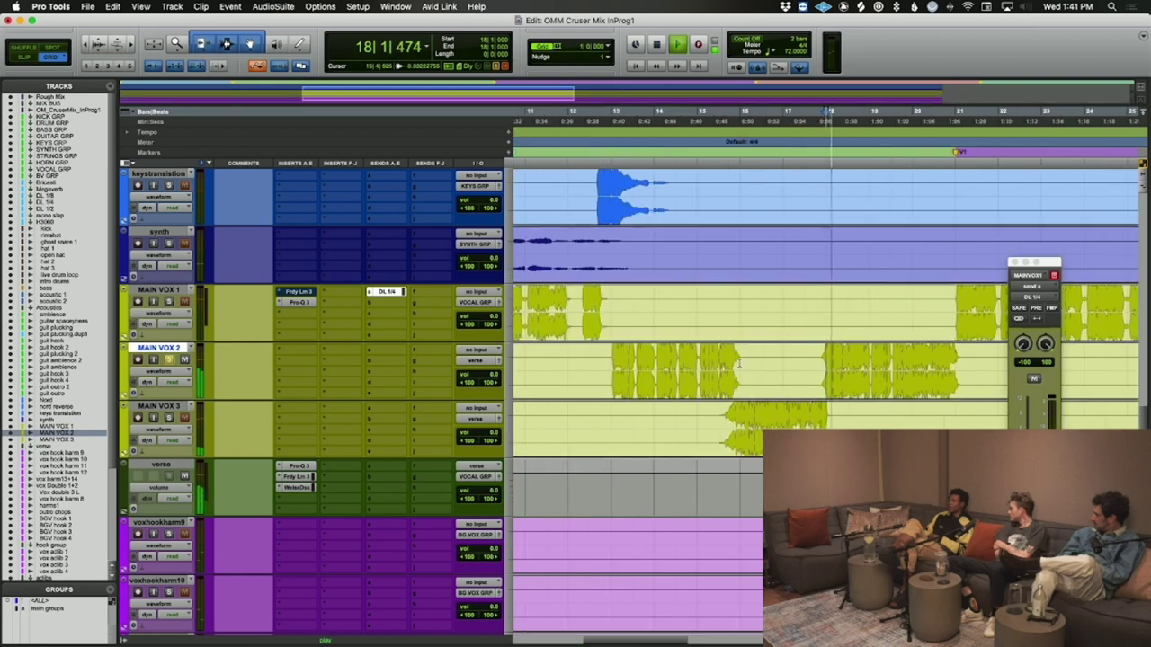
key("super+bracketright")
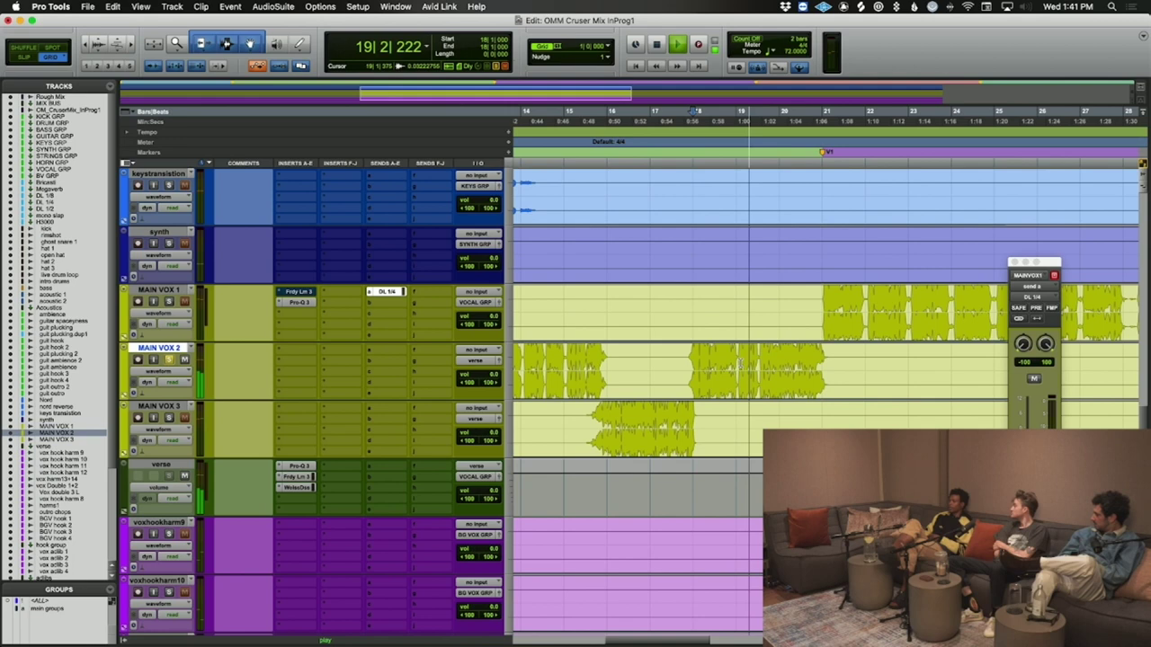
key("space")
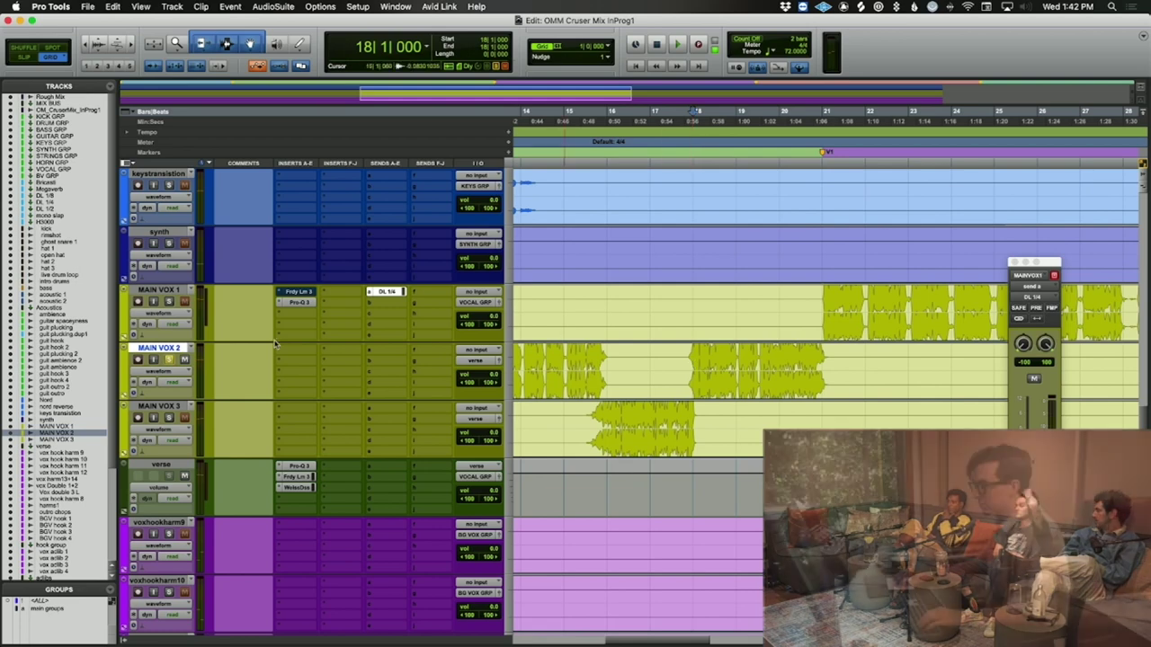
- Insert Melodyne (stereo) on MAIN VOX 2, dismiss its browser update page and move the plug-in window clear of the track
left_click(299, 302)
type("melodyne")
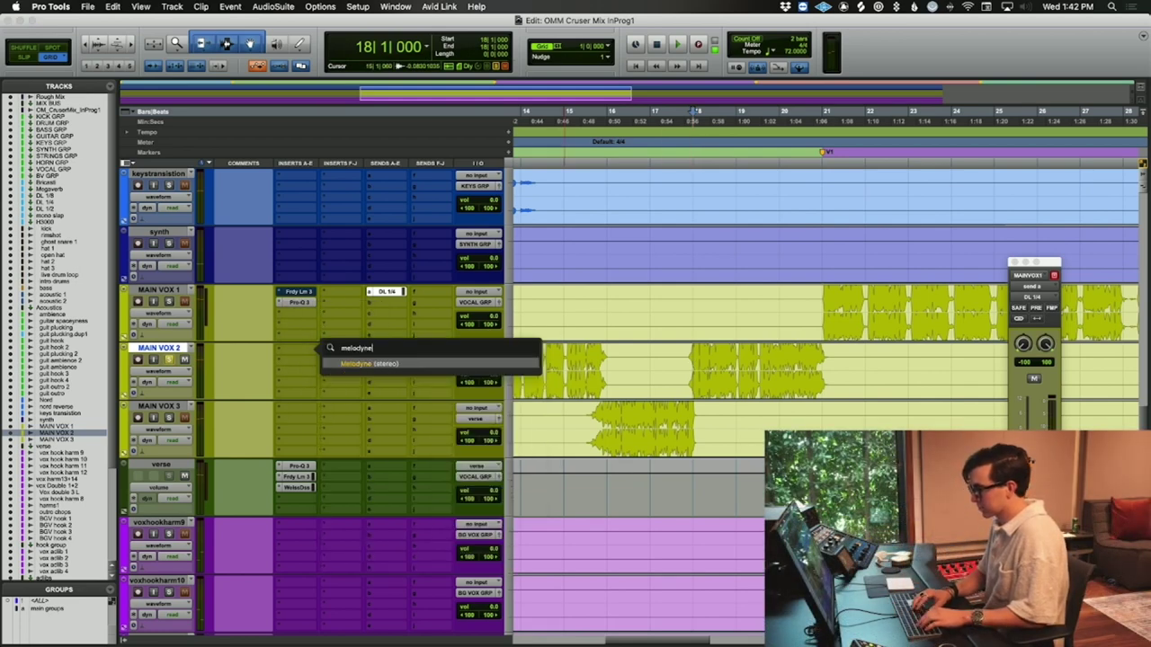
key("Return")
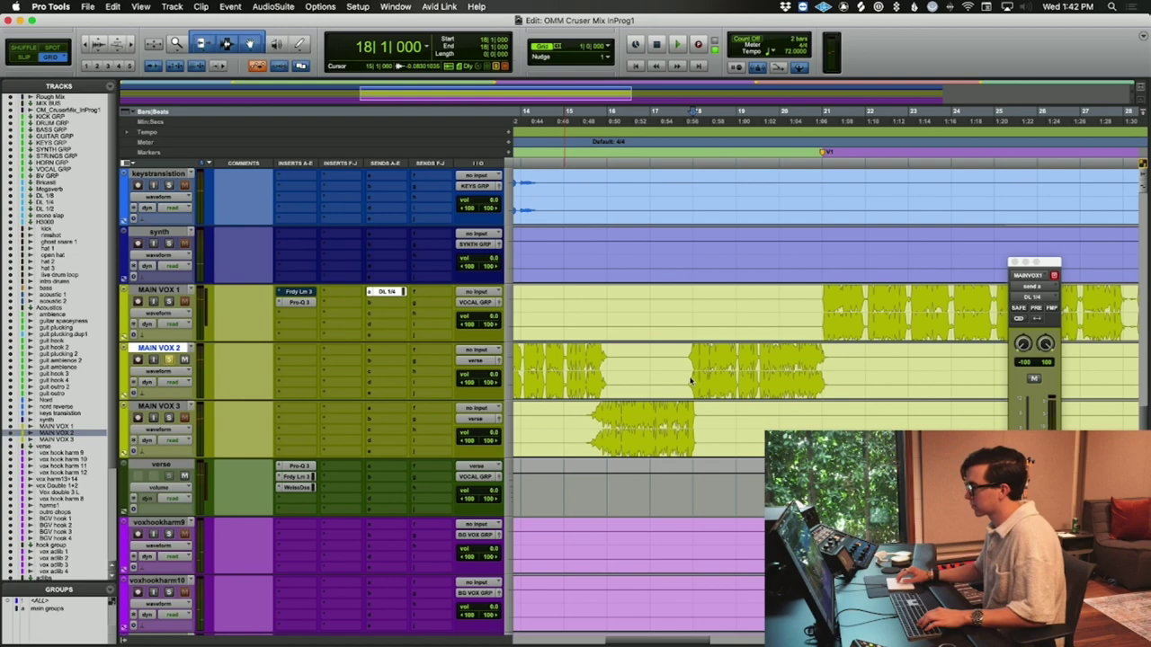
left_click(514, 430)
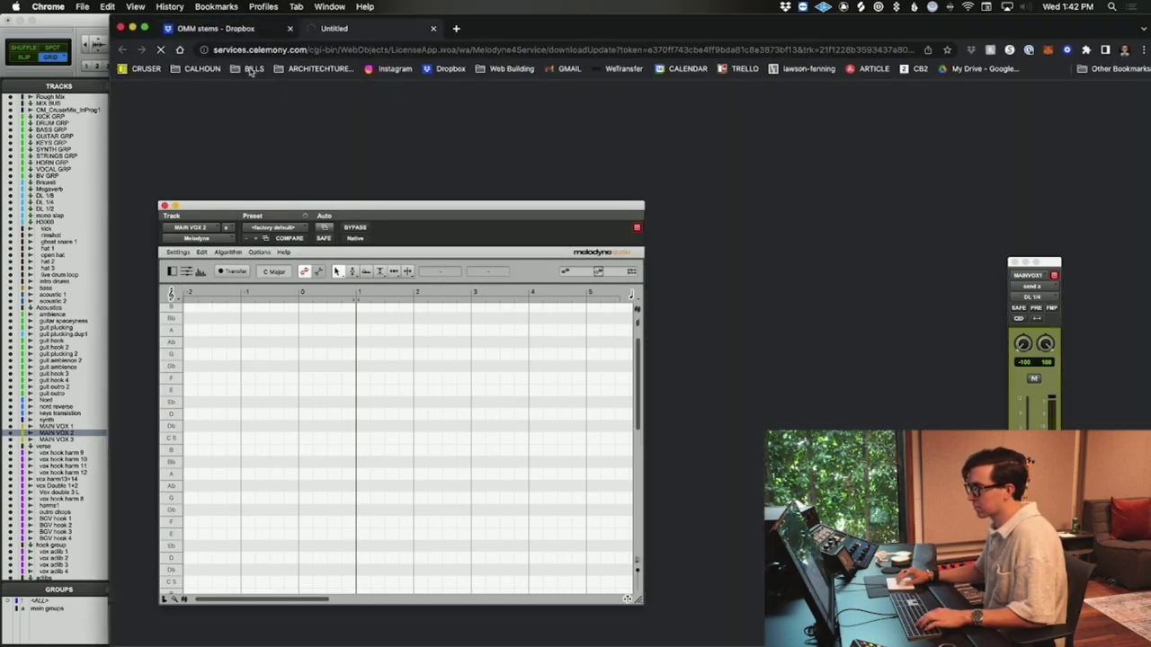
left_click(122, 28)
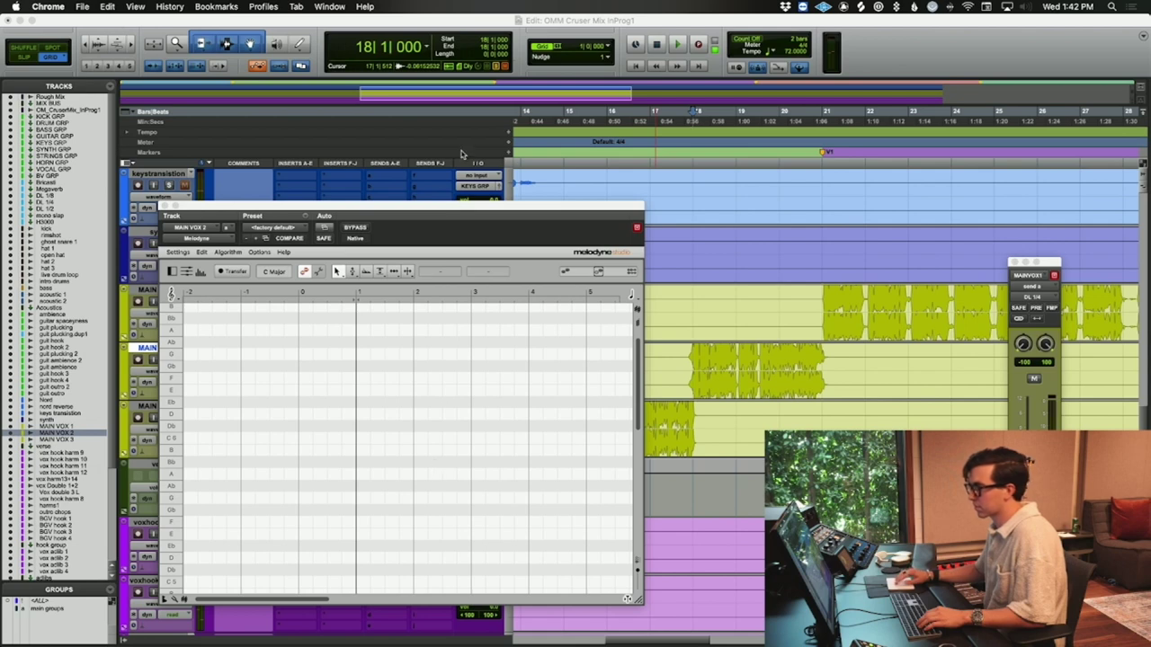
left_click(528, 226)
left_click_drag(586, 221, 514, 408)
- Arm Melodyne's Transfer for MAIN VOX 2 and start playback from bar 12
scroll(795, 375, "left", 2)
left_click(563, 356)
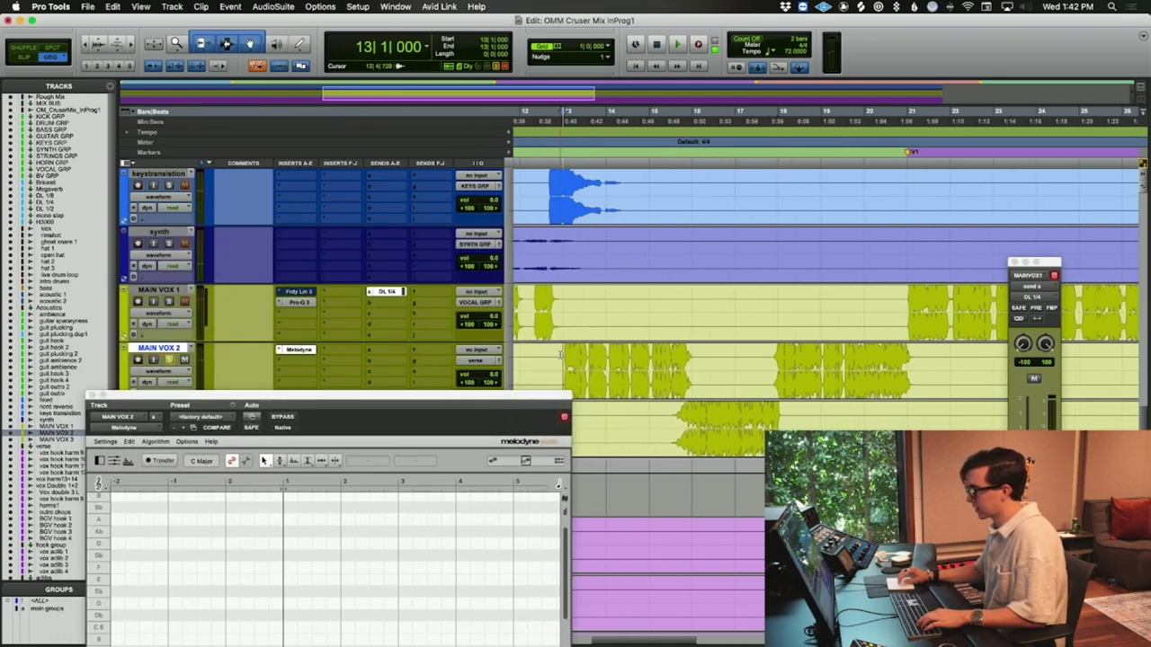
left_click(163, 461)
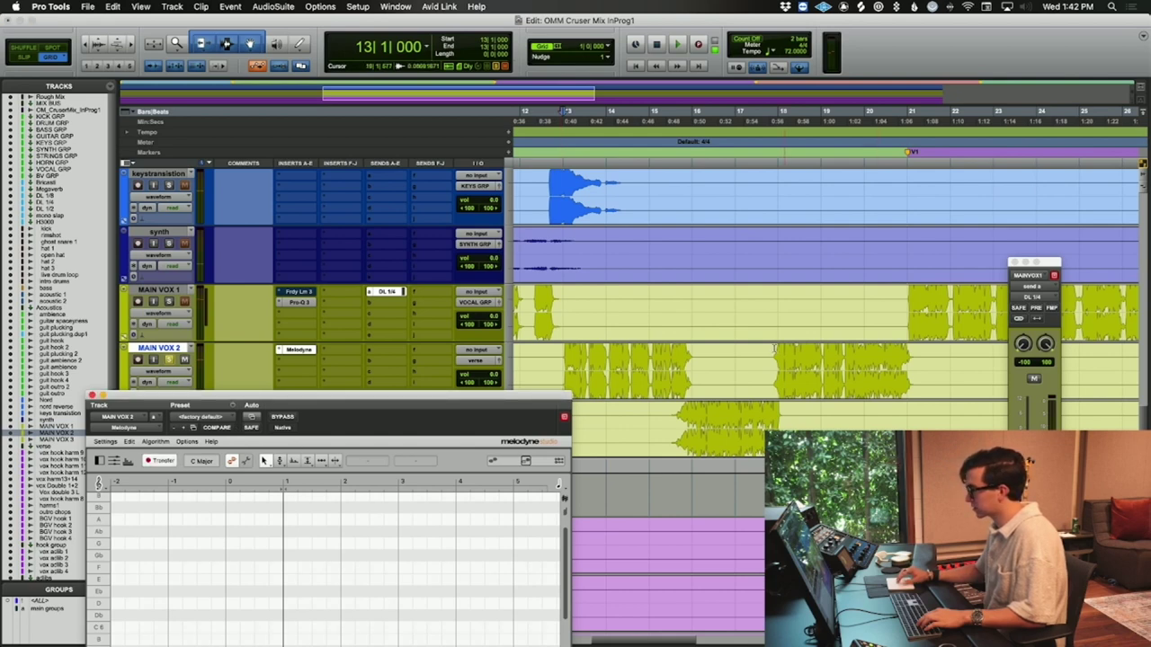
left_click(774, 347)
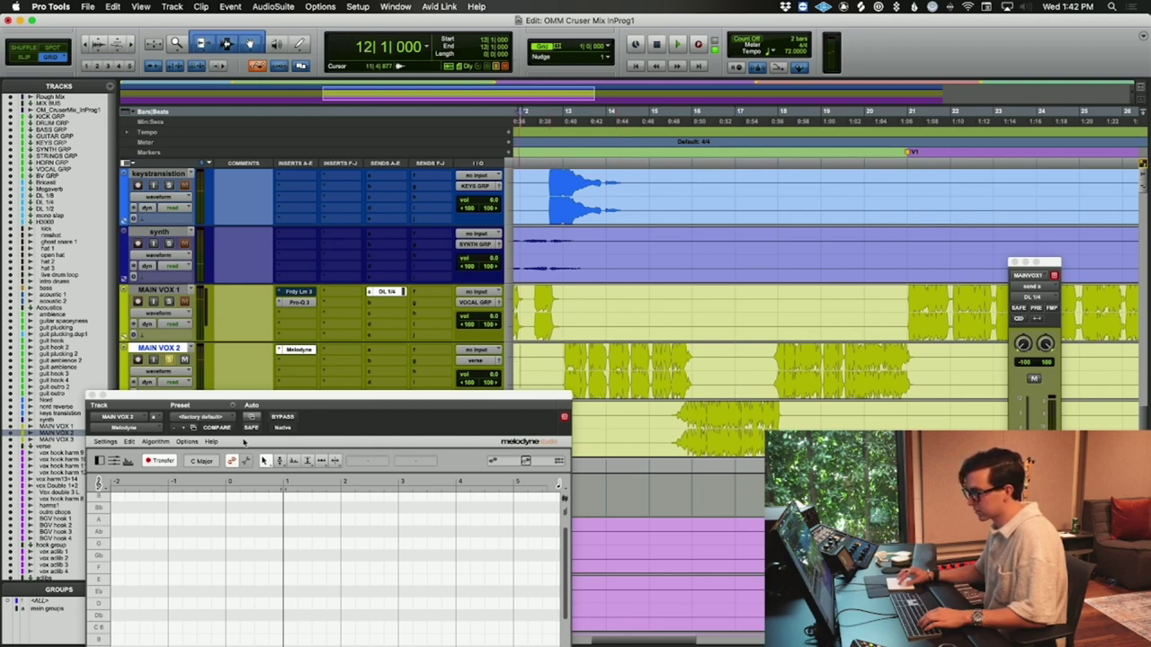
left_click(162, 461)
key("space")
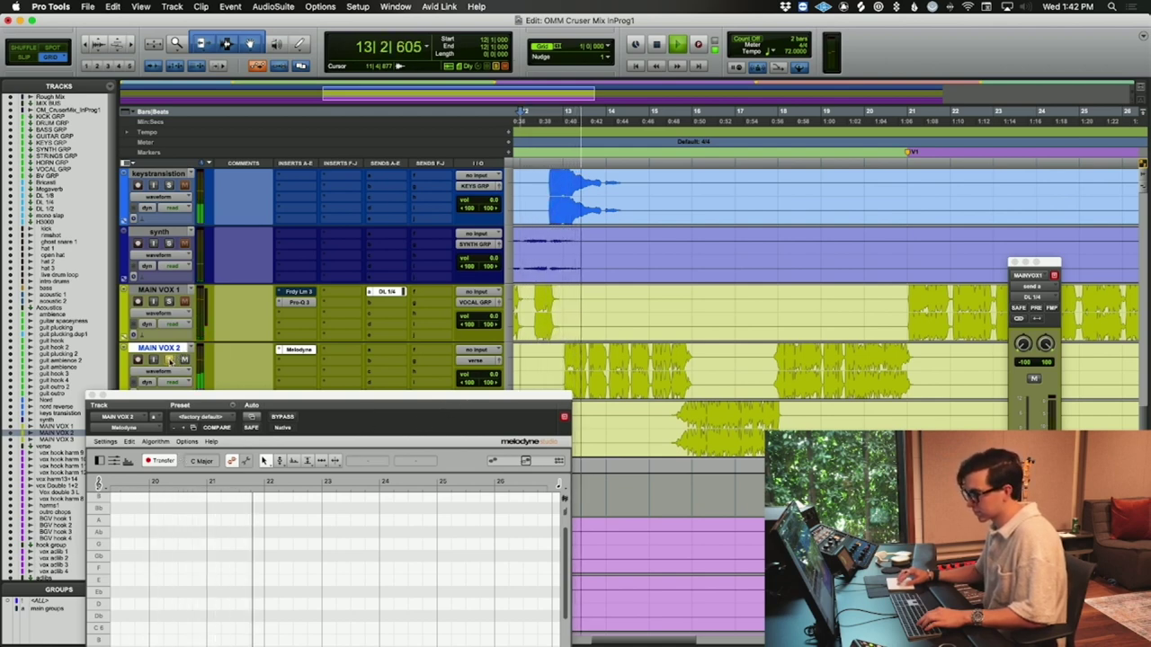
- Transfer the verse passage up to about bar 21 into Melodyne, stop playback and solo MAIN VOX 2
scroll(697, 362, "down", 3)
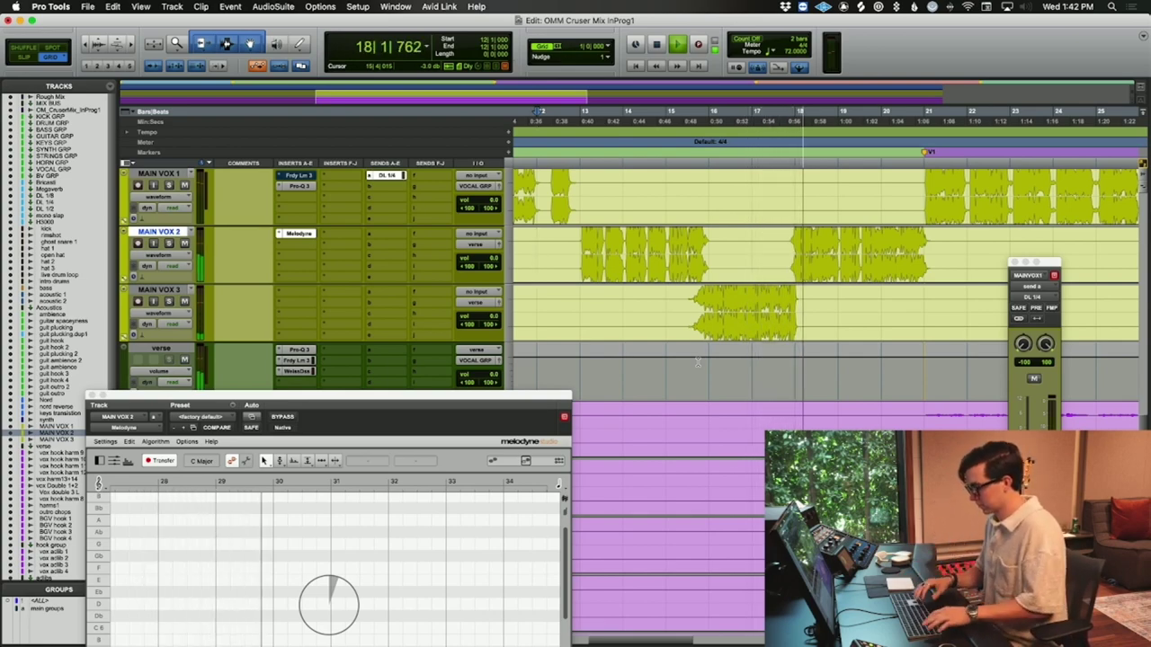
key("super+equal")
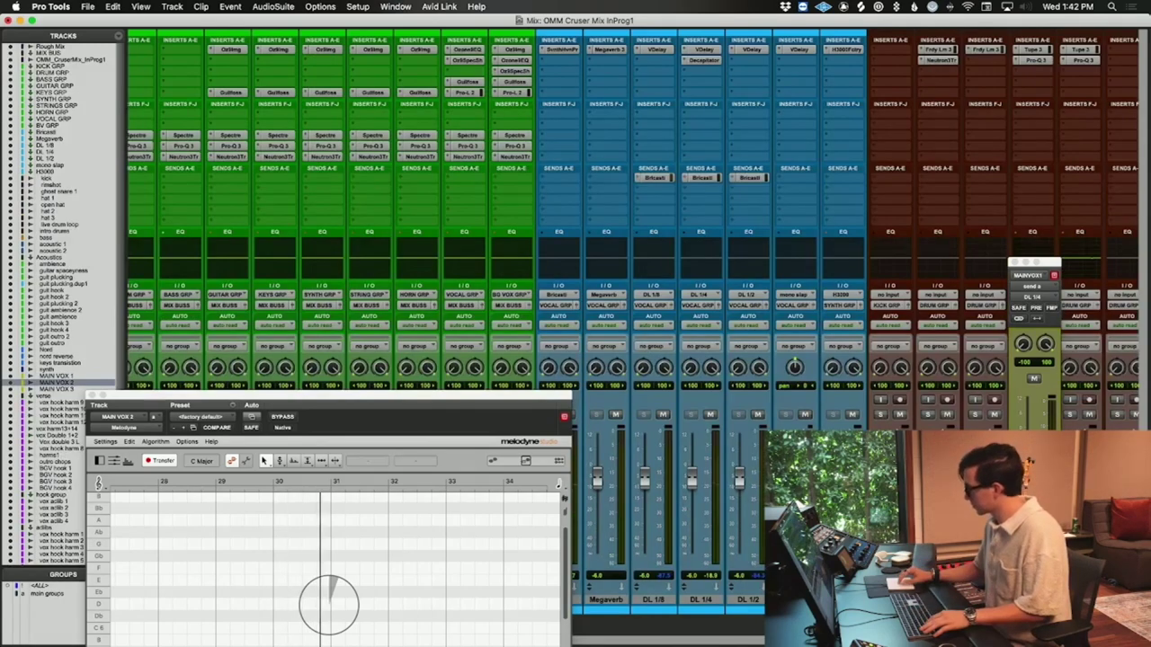
scroll(633, 234, "right", 10)
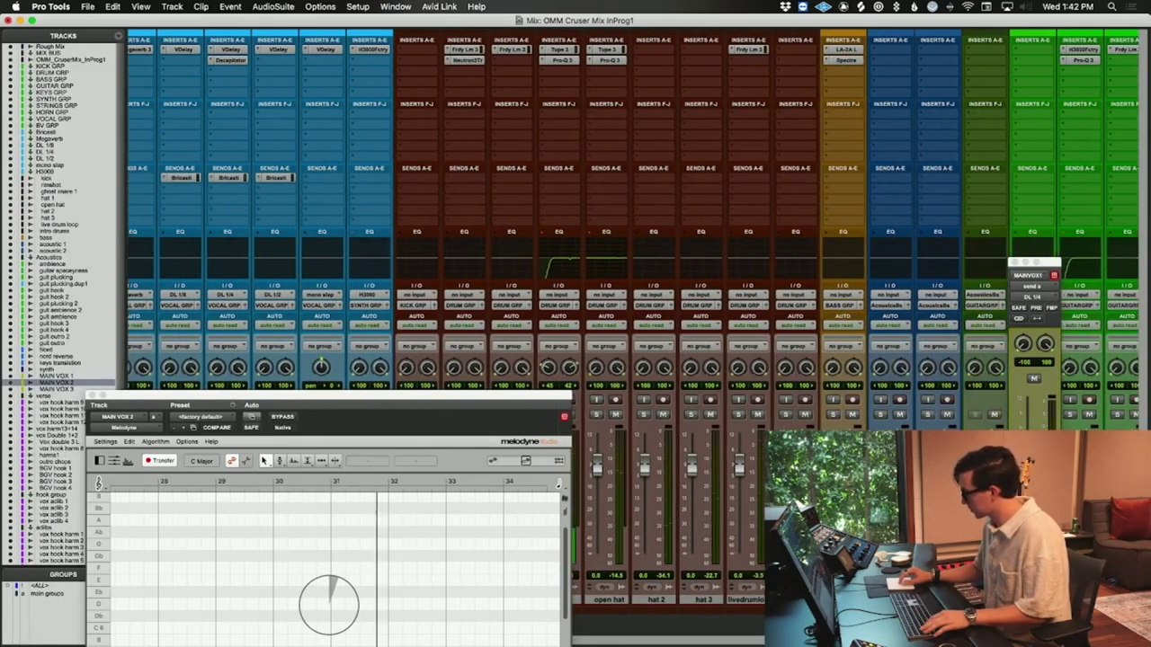
scroll(630, 225, "right", 3)
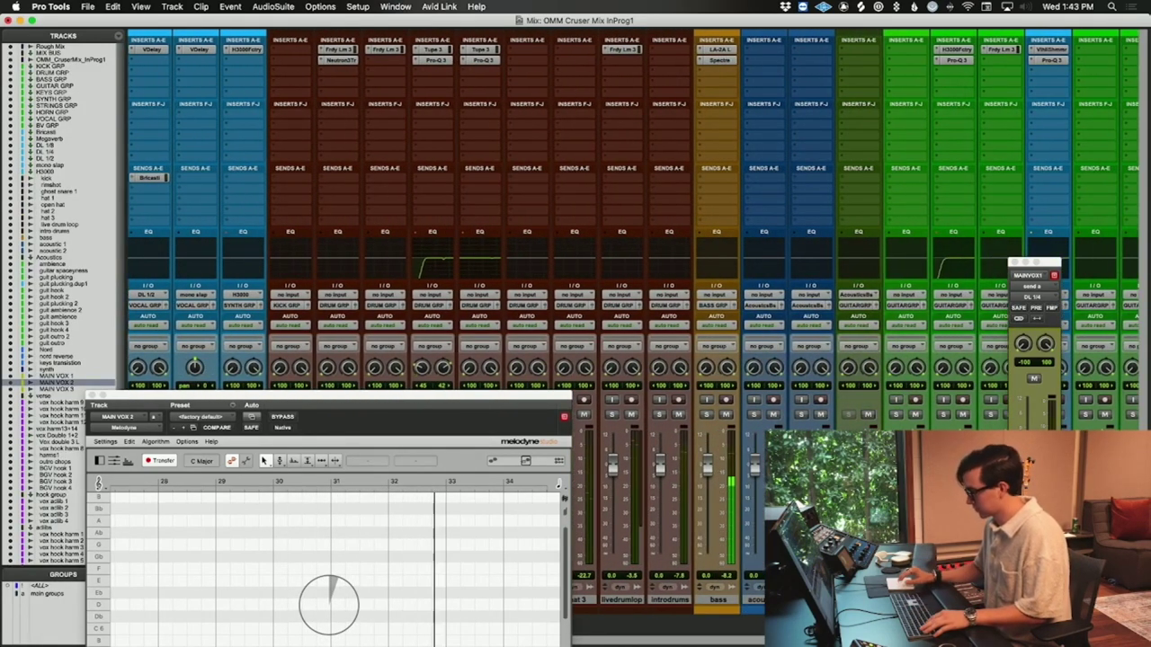
key("super+equal")
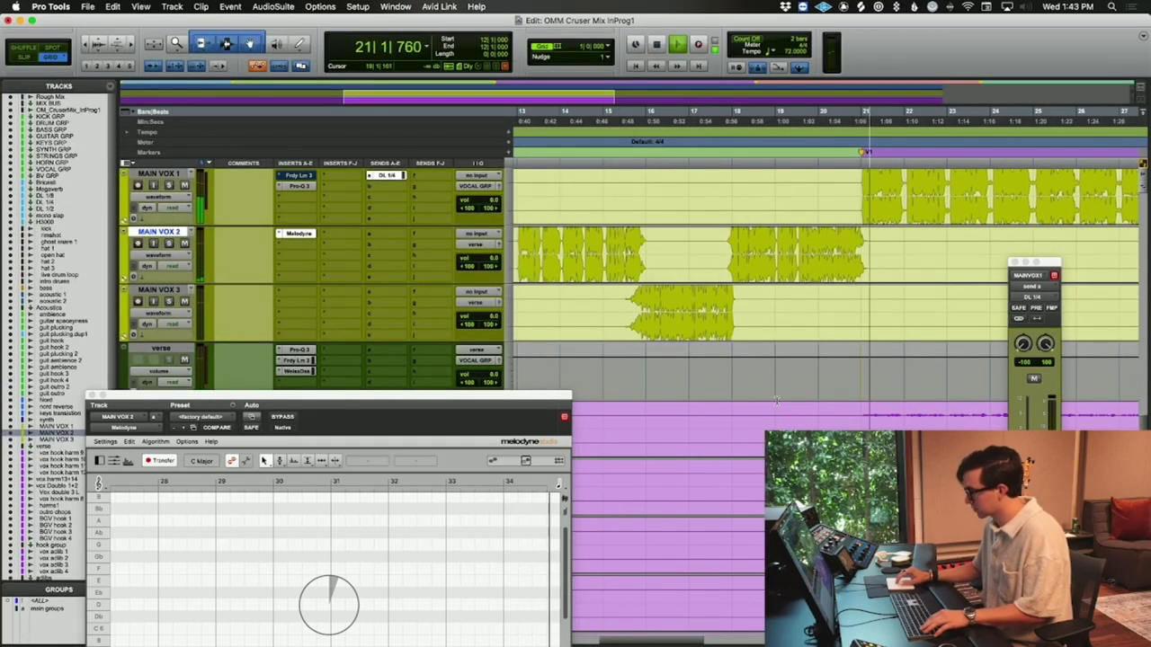
key("space")
key("super+s")
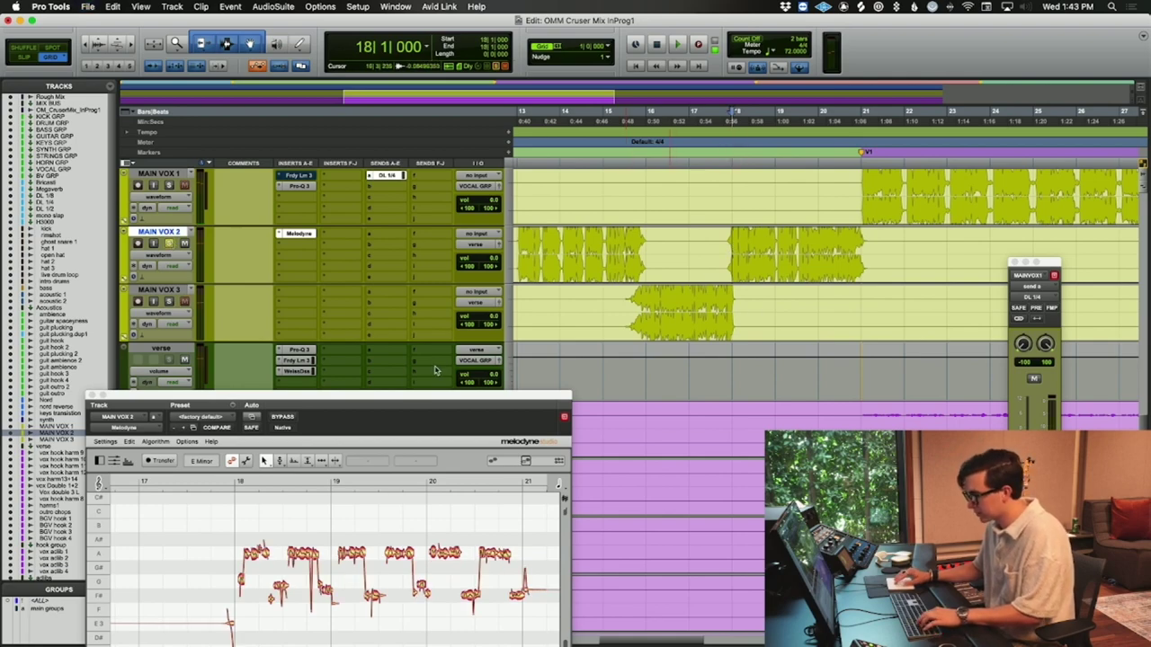
- Enlarge and reposition the Melodyne window, and play the transferred passage from bar 18
left_click_drag(411, 401, 448, 112)
left_click_drag(603, 497, 1028, 627)
scroll(447, 310, "left", 2)
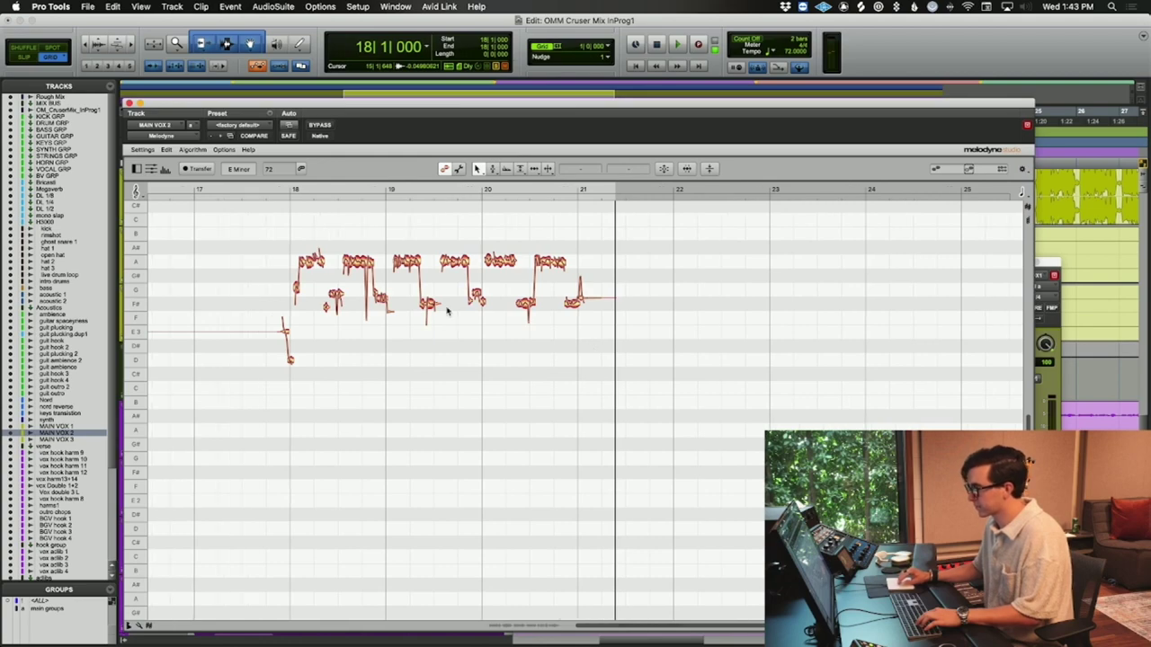
left_click_drag(793, 104, 838, 166)
key("space")
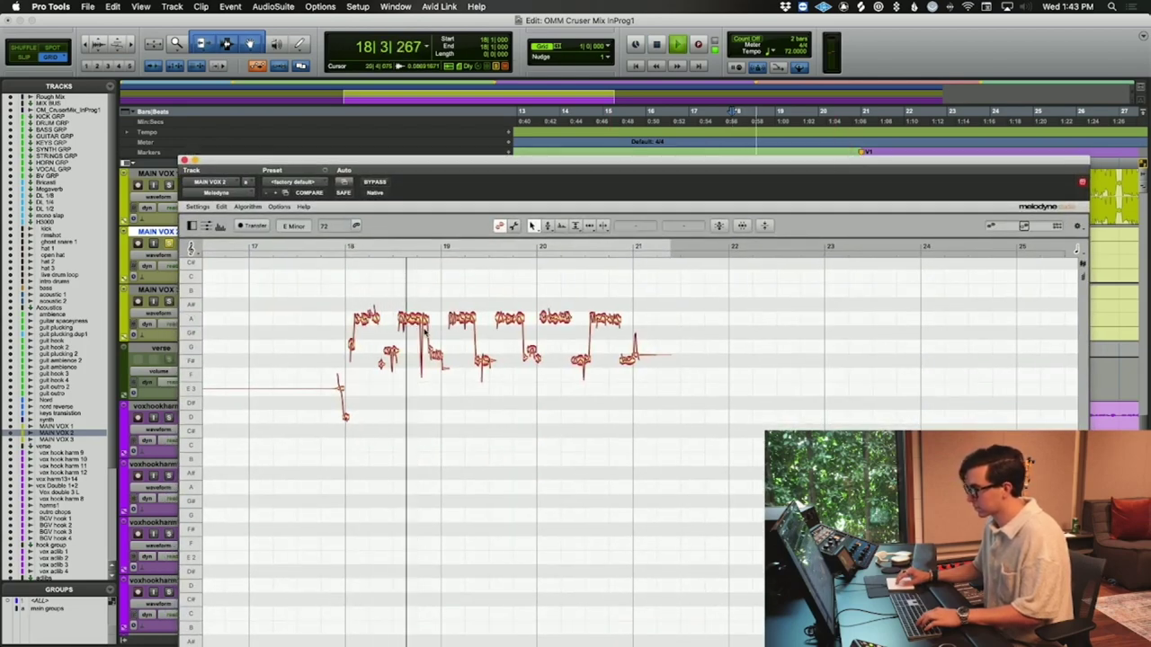
key("space")
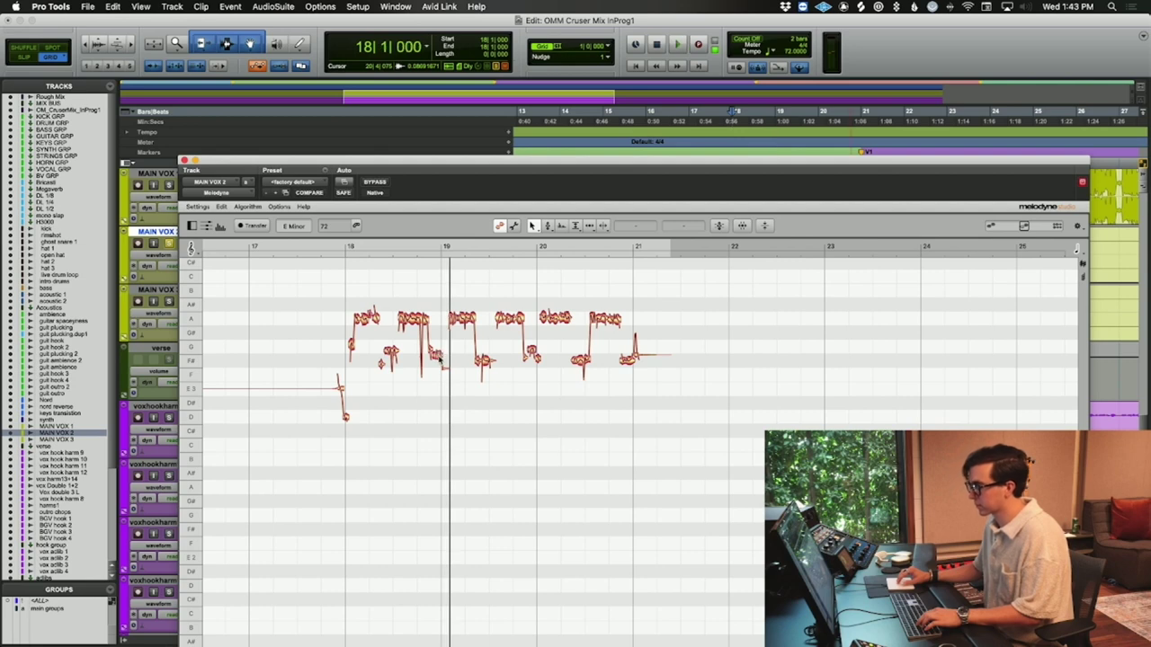
- Lower the vocal note just before bar 19 to F#3 at +6 cents with Melodyne's Pitch tool
key("t")
key("t")
scroll(446, 354, "up", 5)
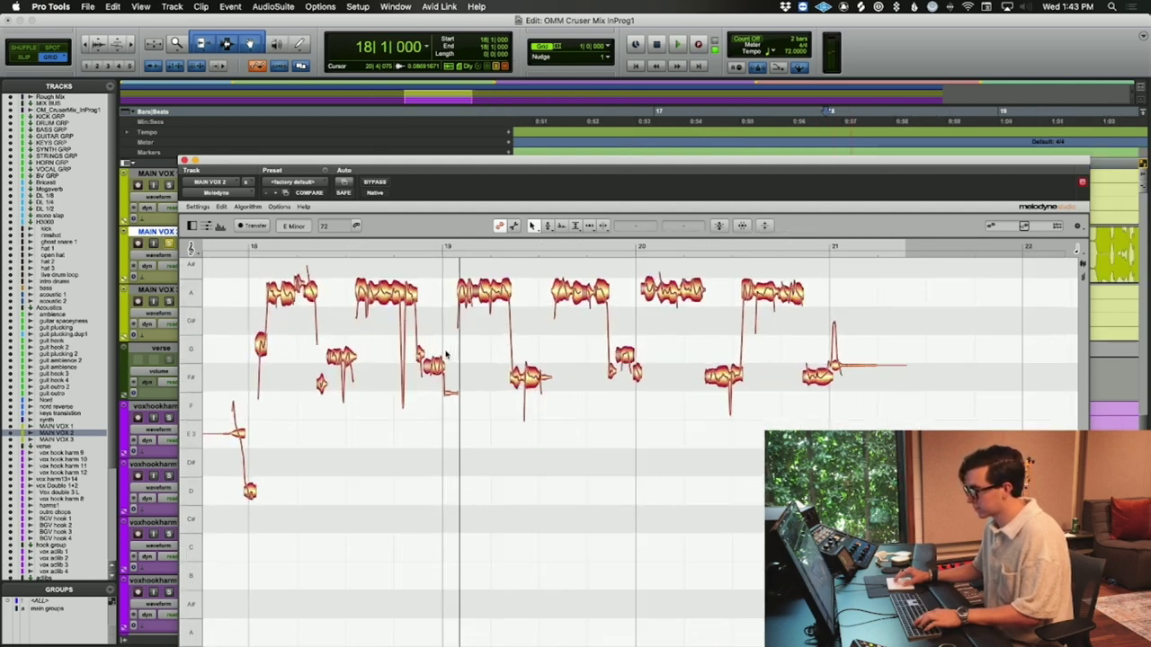
right_click(431, 374)
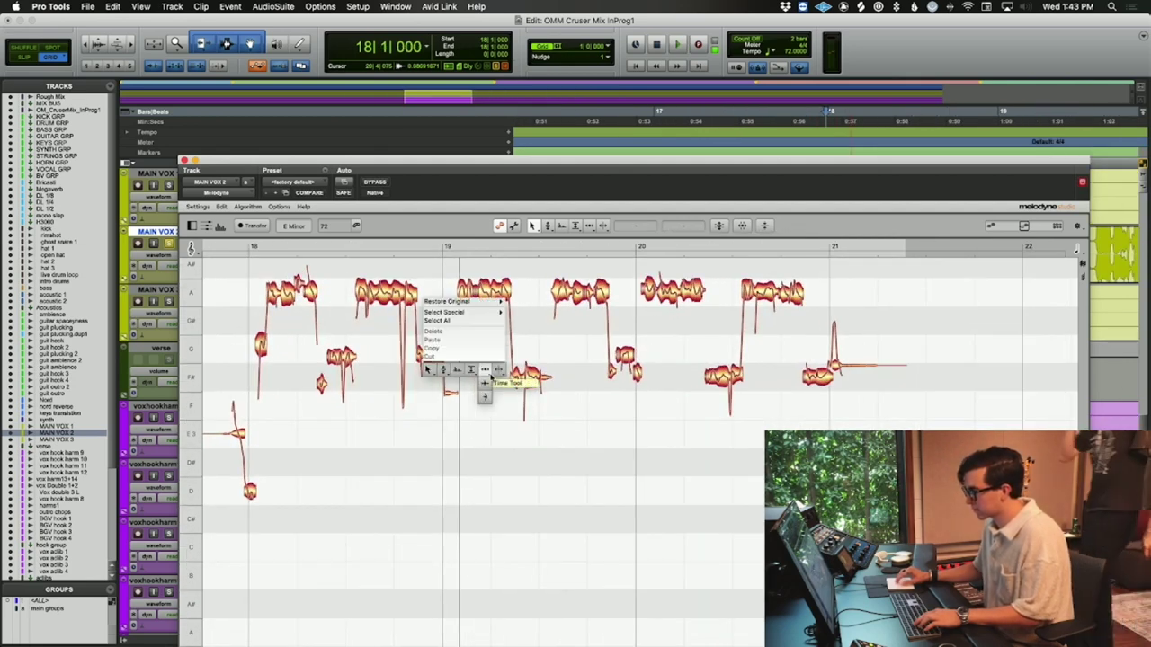
left_click(467, 374)
right_click(439, 369)
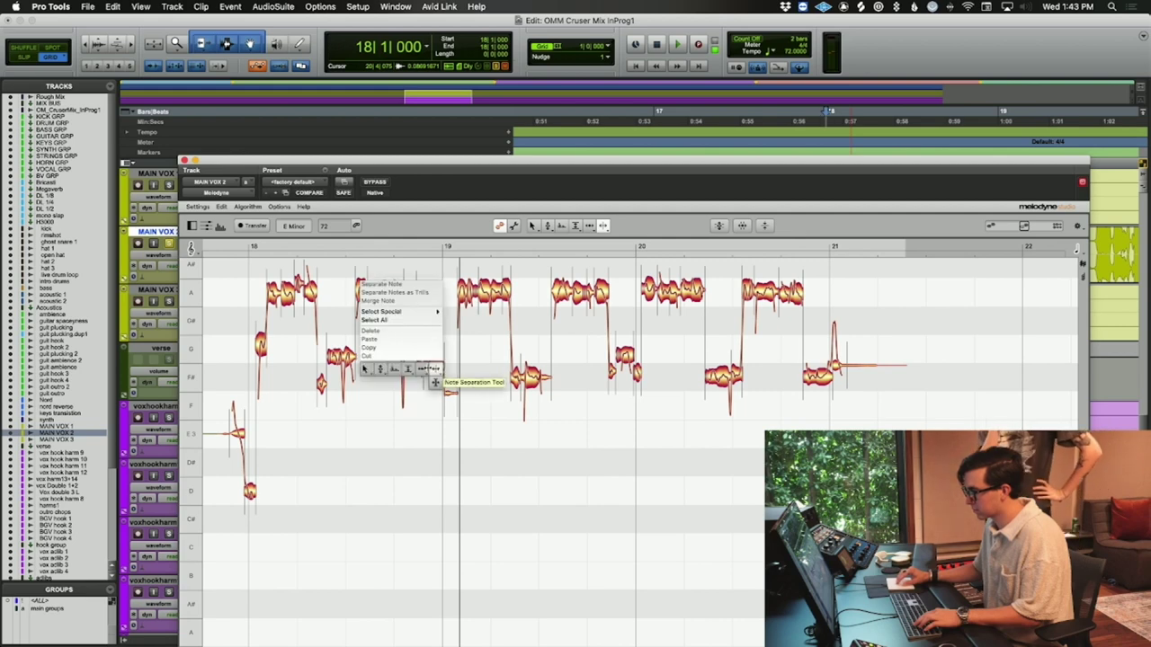
left_click(437, 368)
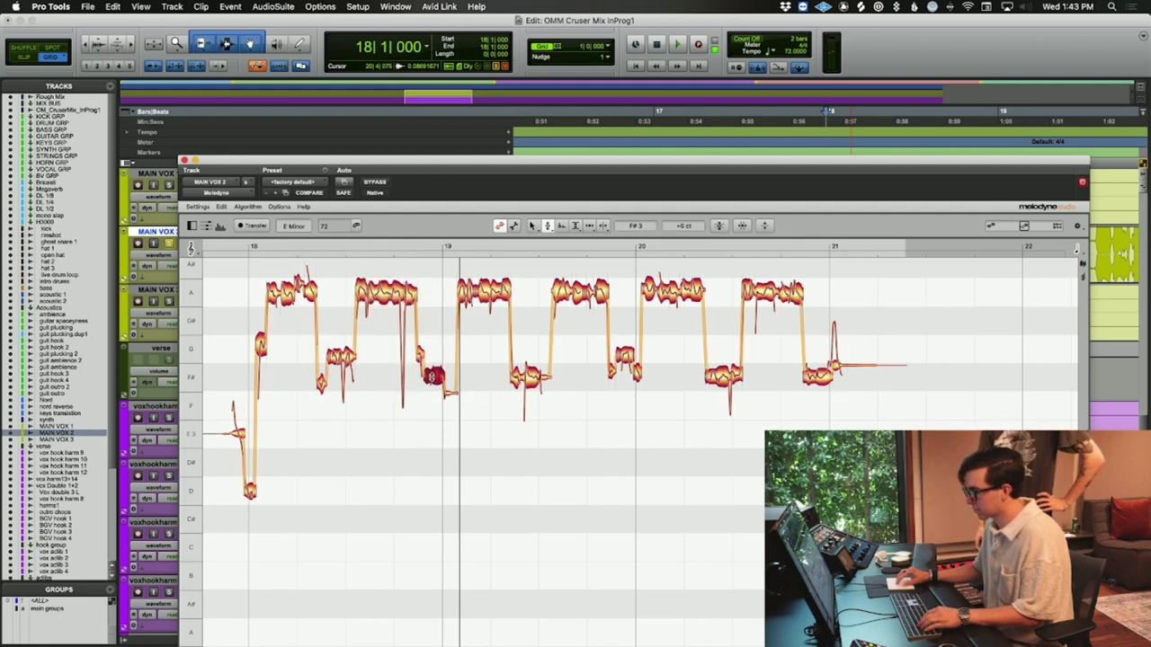
- Play the passage with the retuned note, restore the note's original pitch and play it again for comparison
key("space")
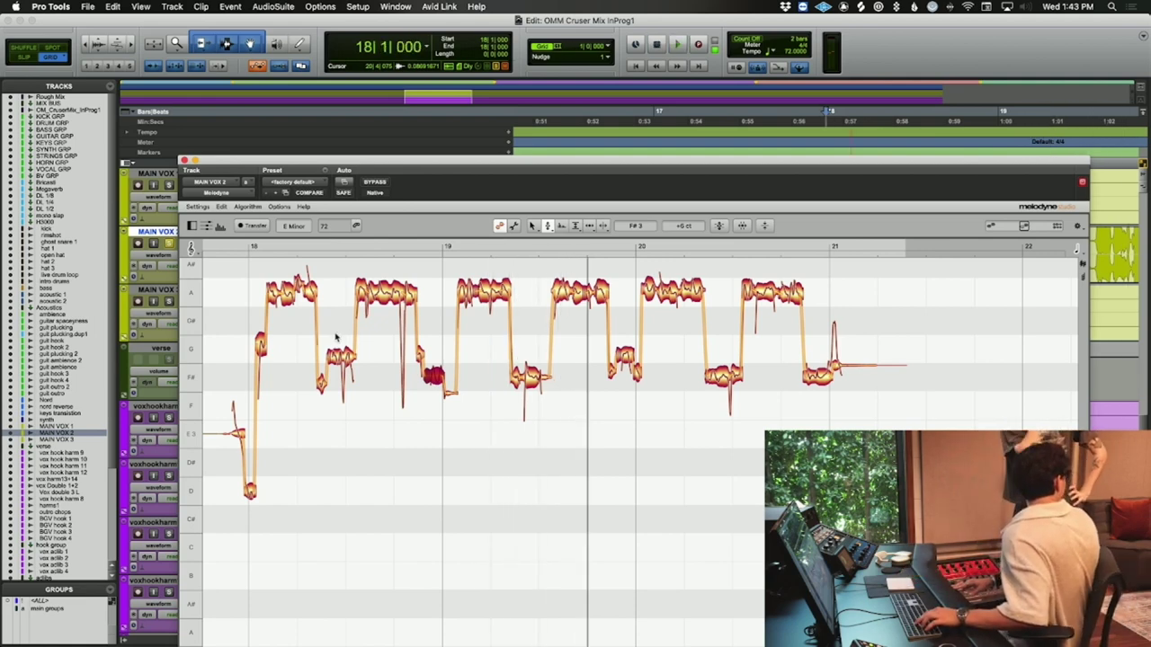
key("space")
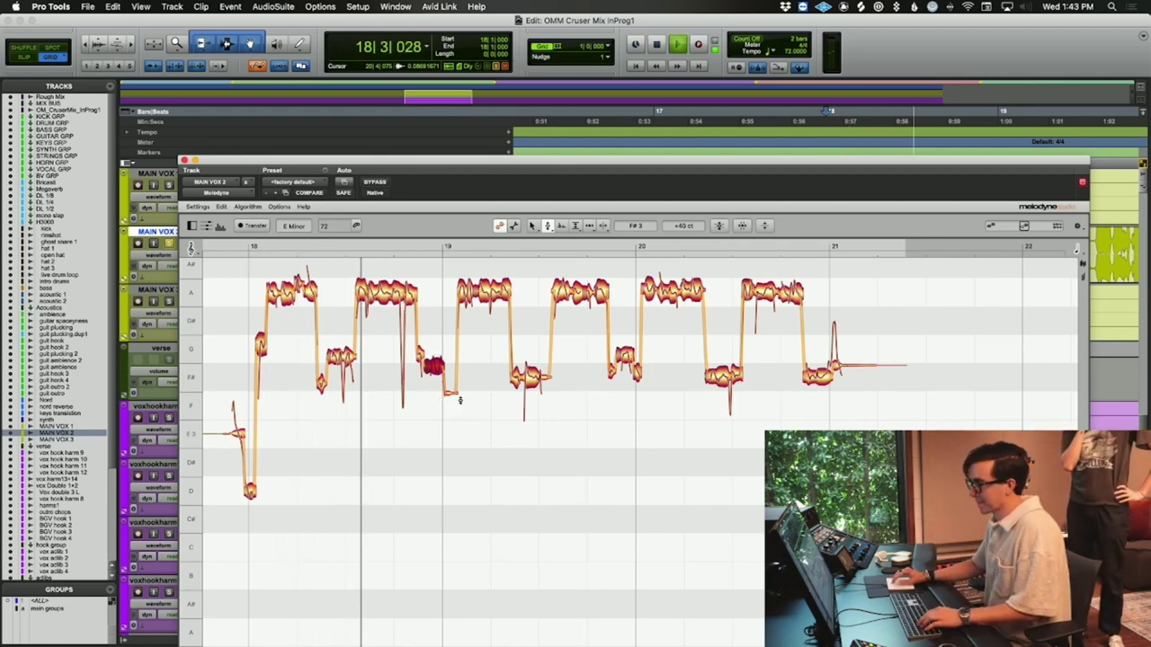
key("space")
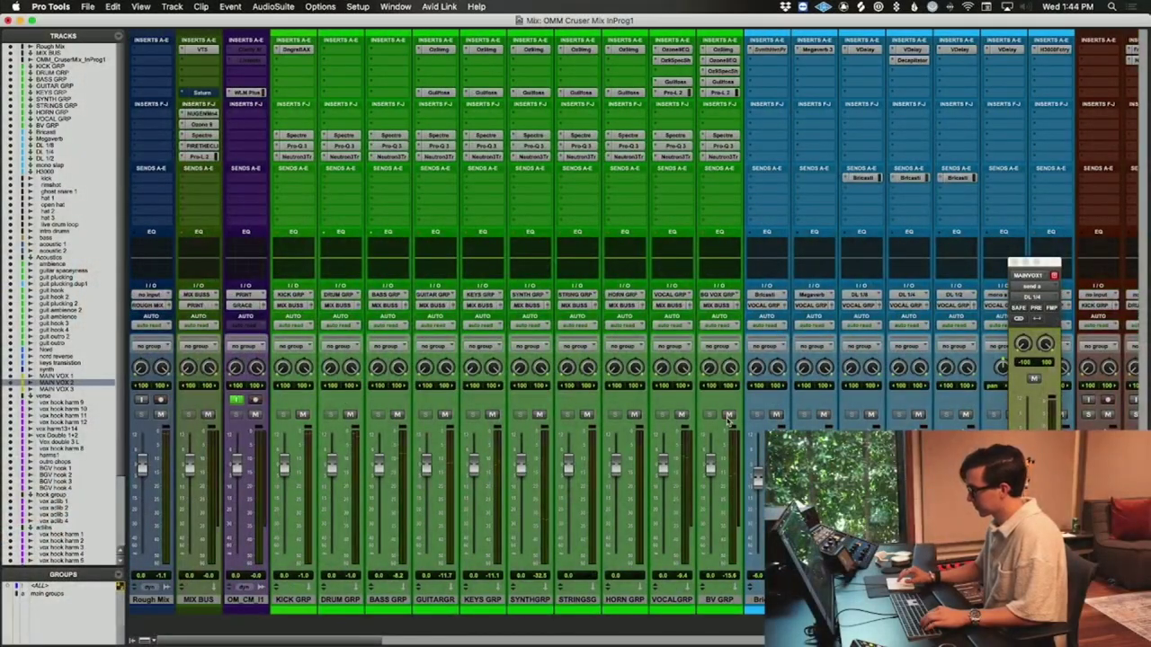
- Return to the Edit window, play the verse vocals from bar 13 through the MAIN VOX 2 passage and stop
key("super+equal")
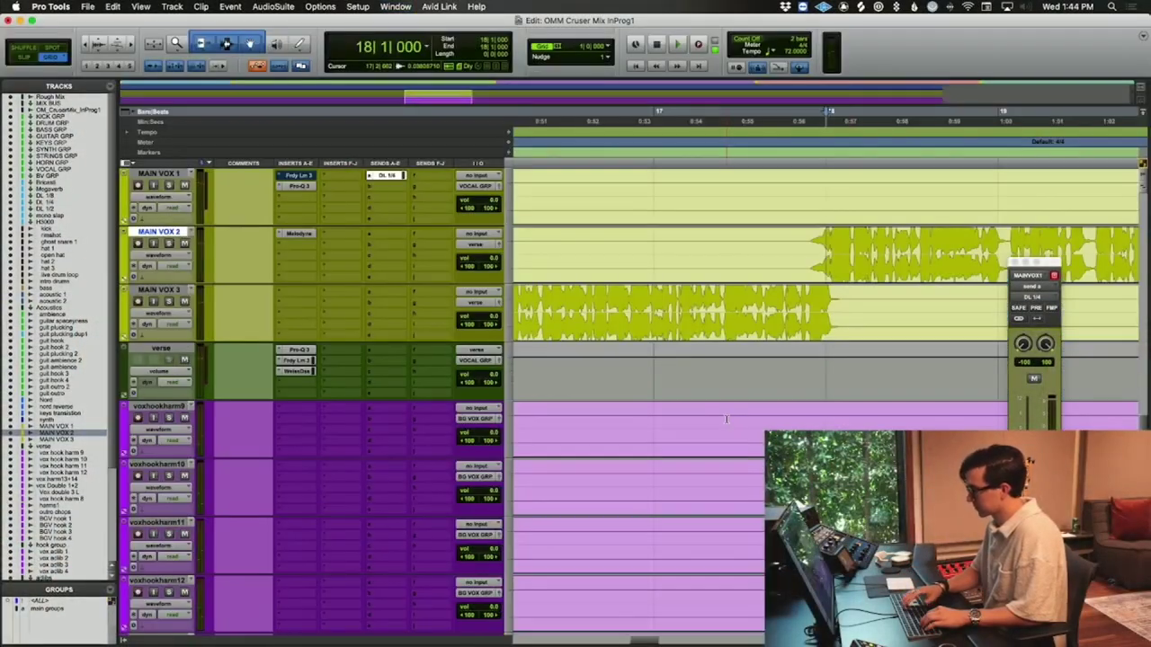
key("r")
key("r")
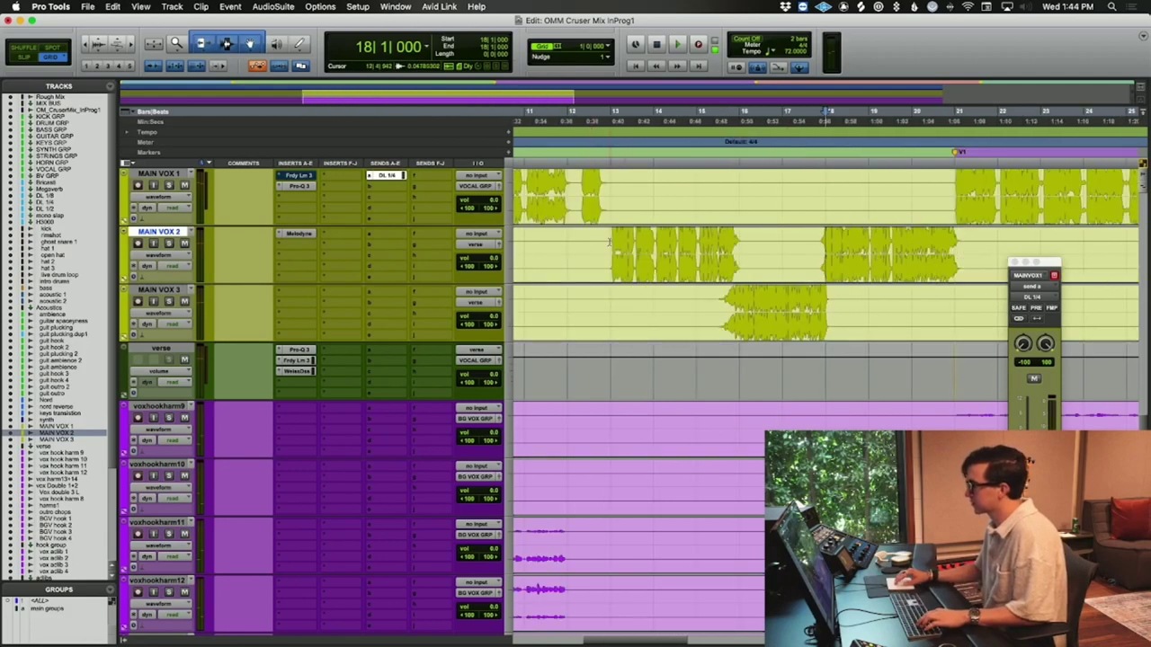
key("space")
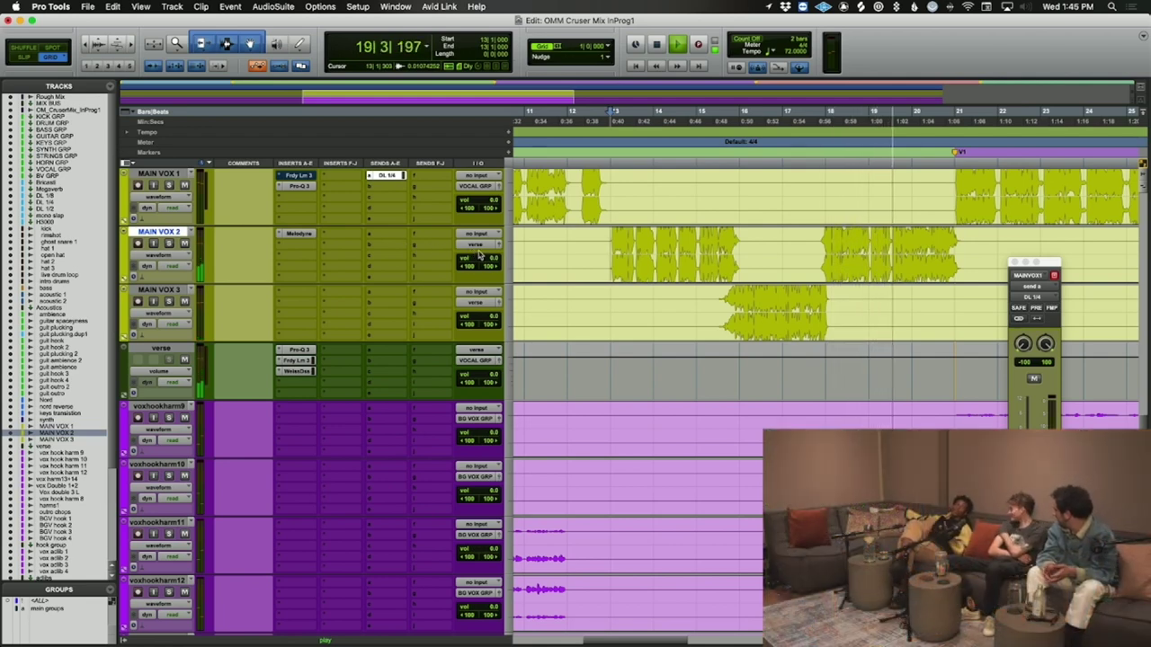
key("space")
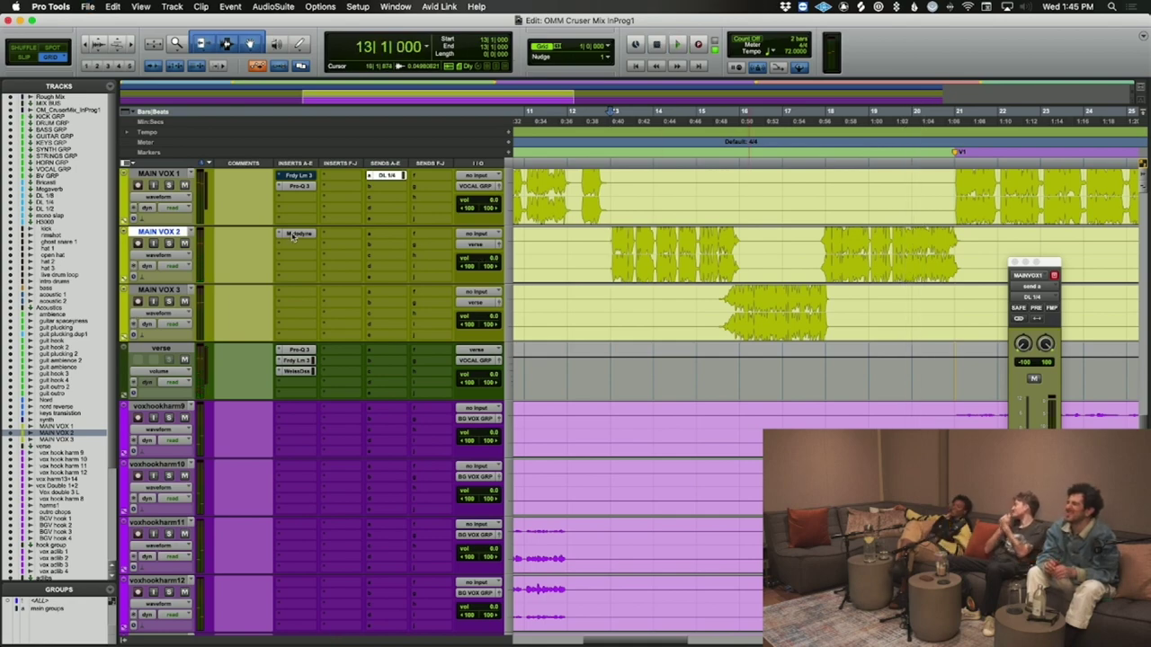
- Remove the Melodyne insert from MAIN VOX 2 and play the verse vocal from bar 18
left_click(292, 235)
left_click(184, 117)
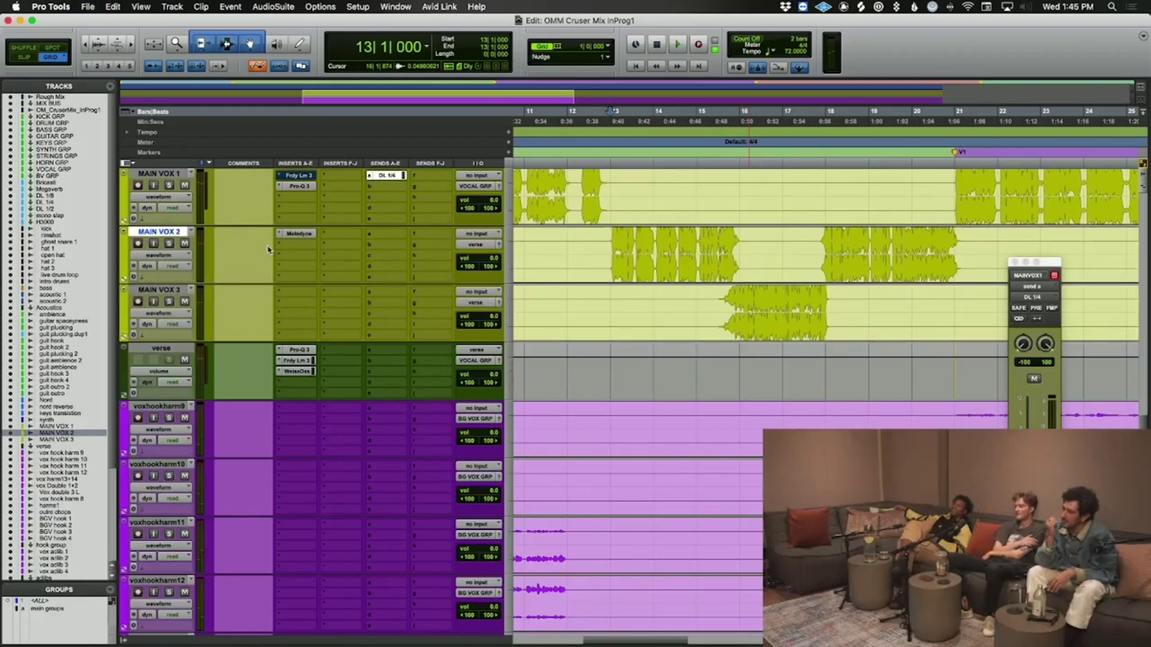
left_click(279, 235)
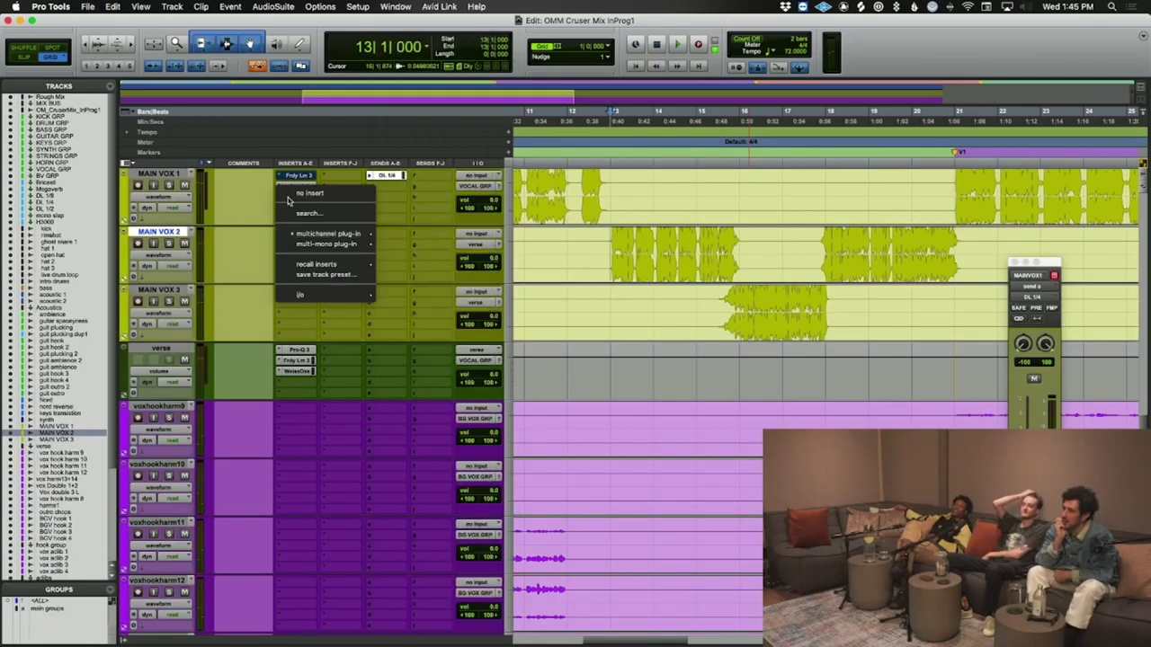
left_click(297, 192)
key("space")
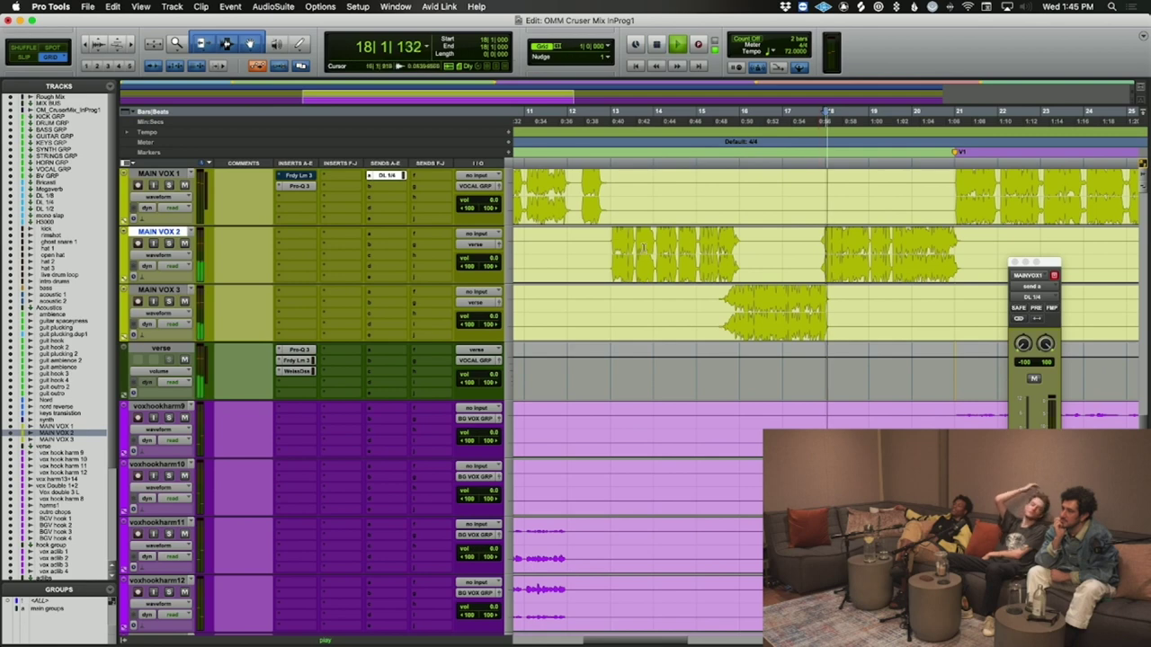
- Follow the playback into the V1 section on the background vocal tracks, solo vox Double 1+2 and stop
scroll(722, 265, "right", 5)
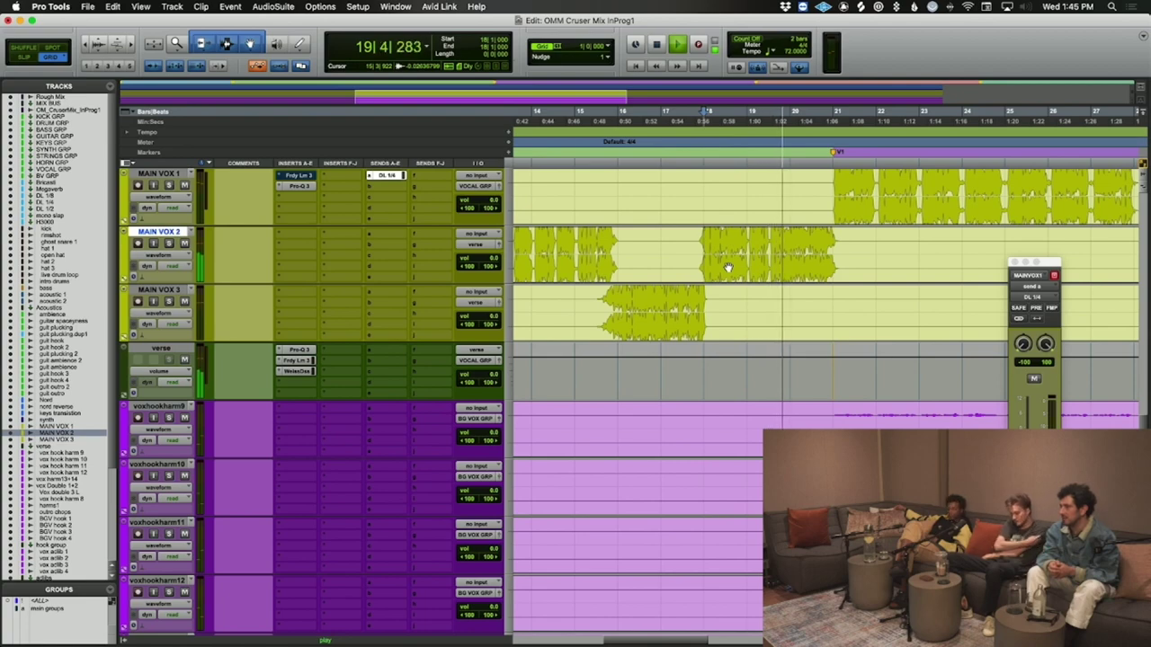
scroll(728, 267, "down", 5)
scroll(729, 267, "up", 8)
scroll(728, 267, "down", 4)
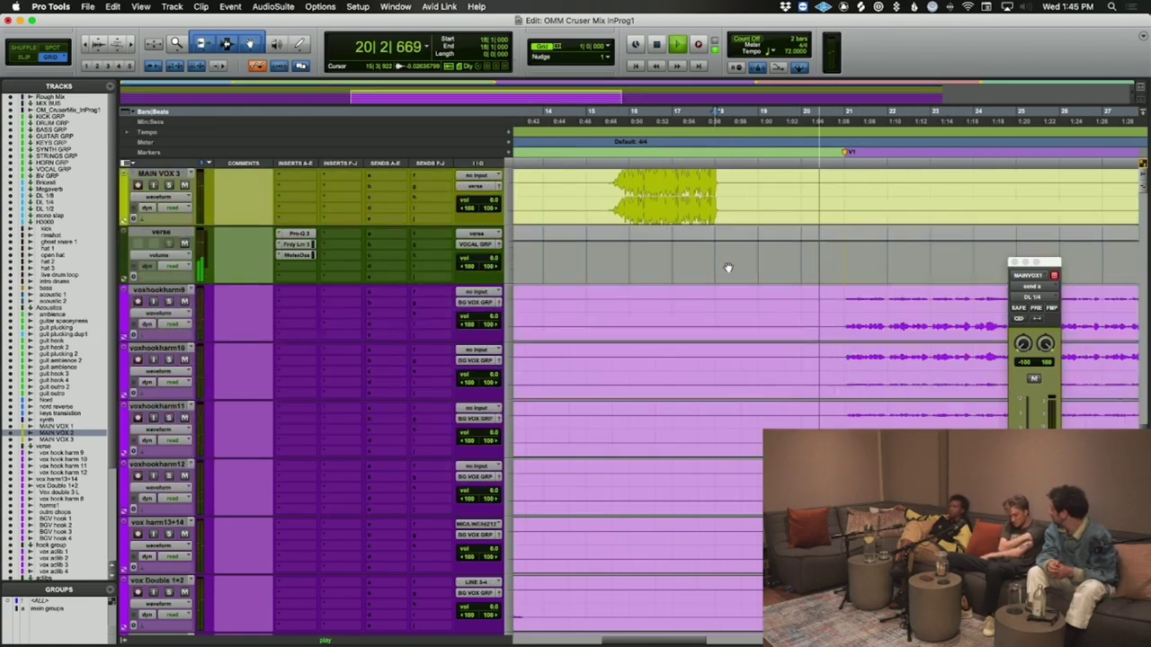
key("super+=")
key("super+=")
key("r")
key("r")
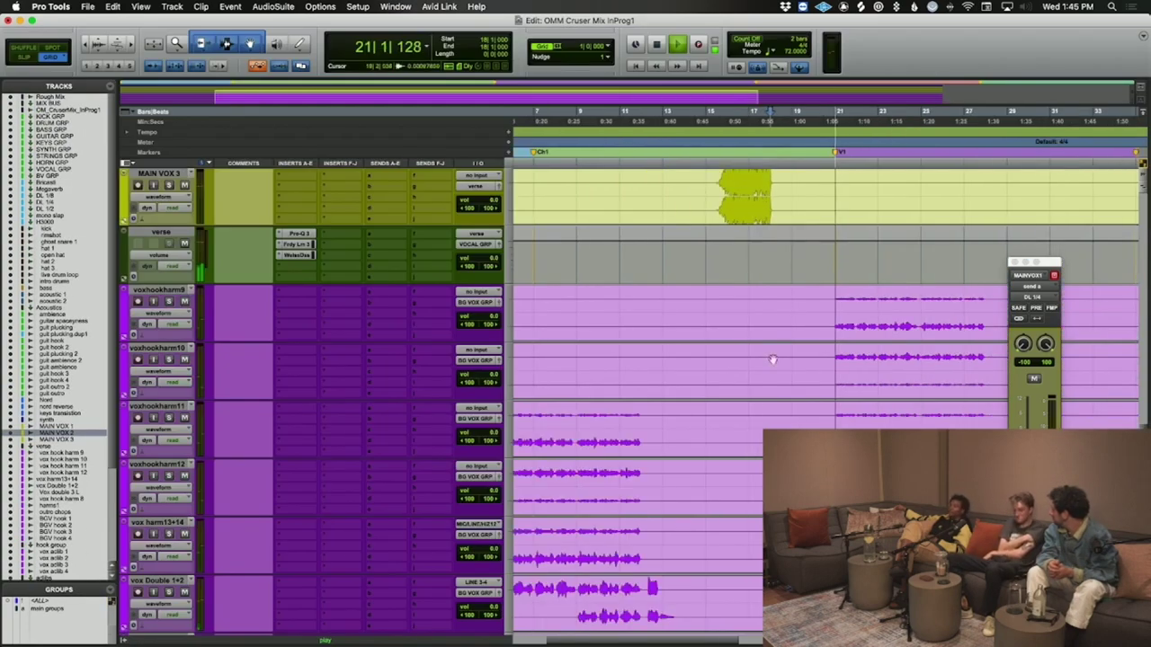
scroll(757, 402, "down", 1)
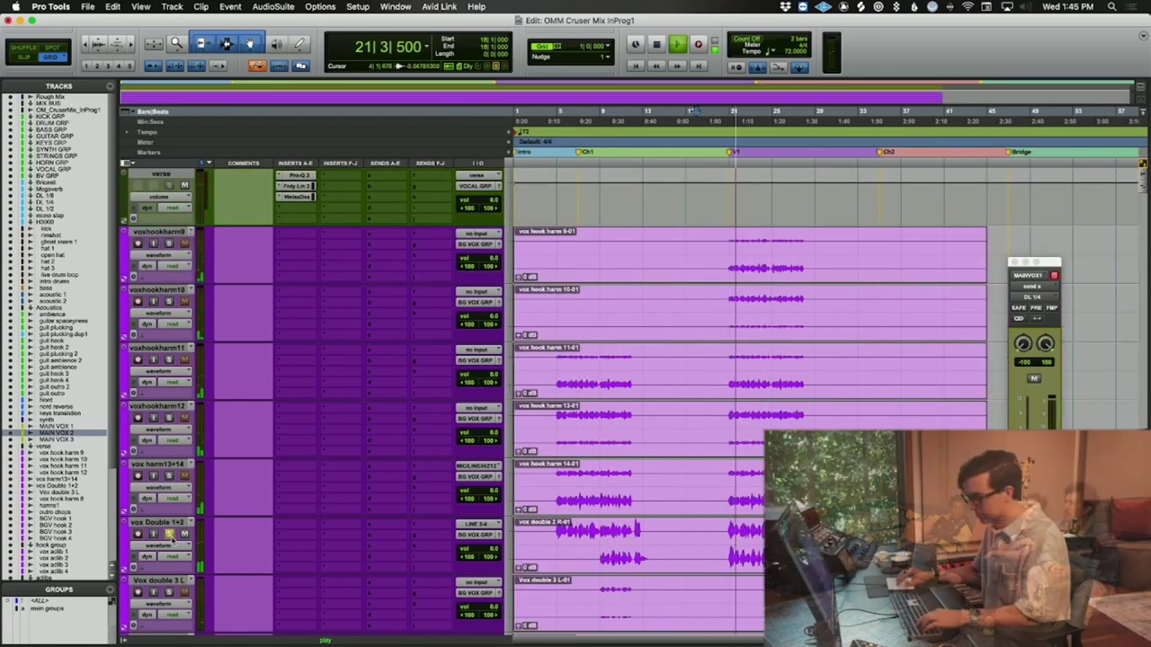
key("space")
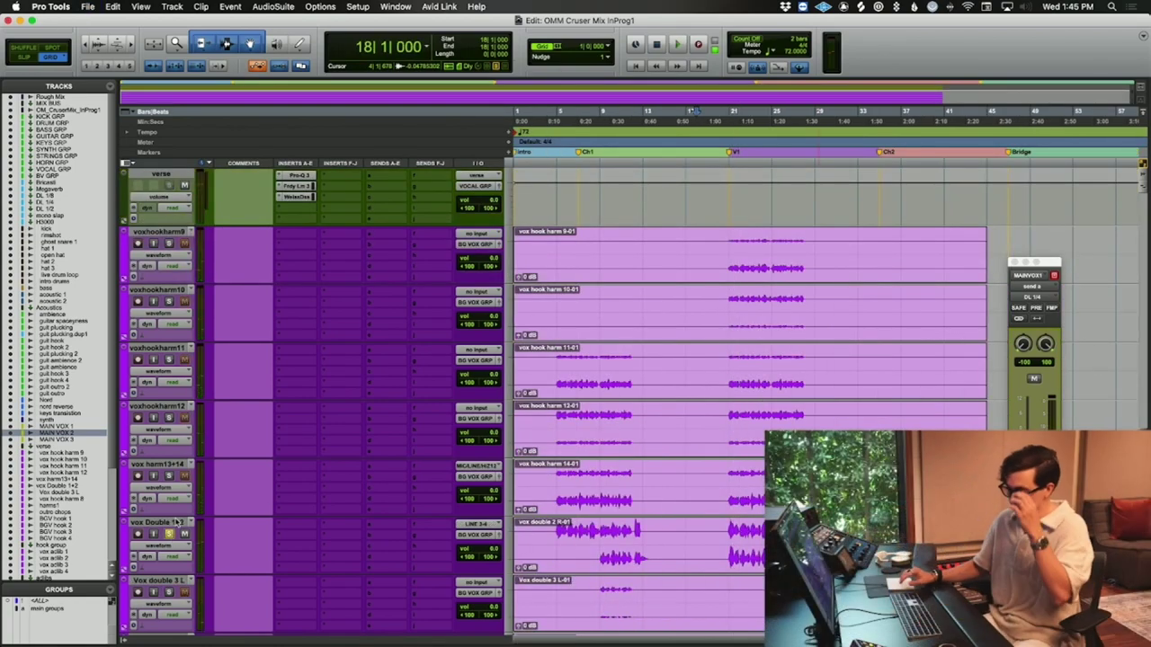
- Go to the drum tracks and play them from bar 20 to check the transition into V1
key("super+equal")
key("super+equal")
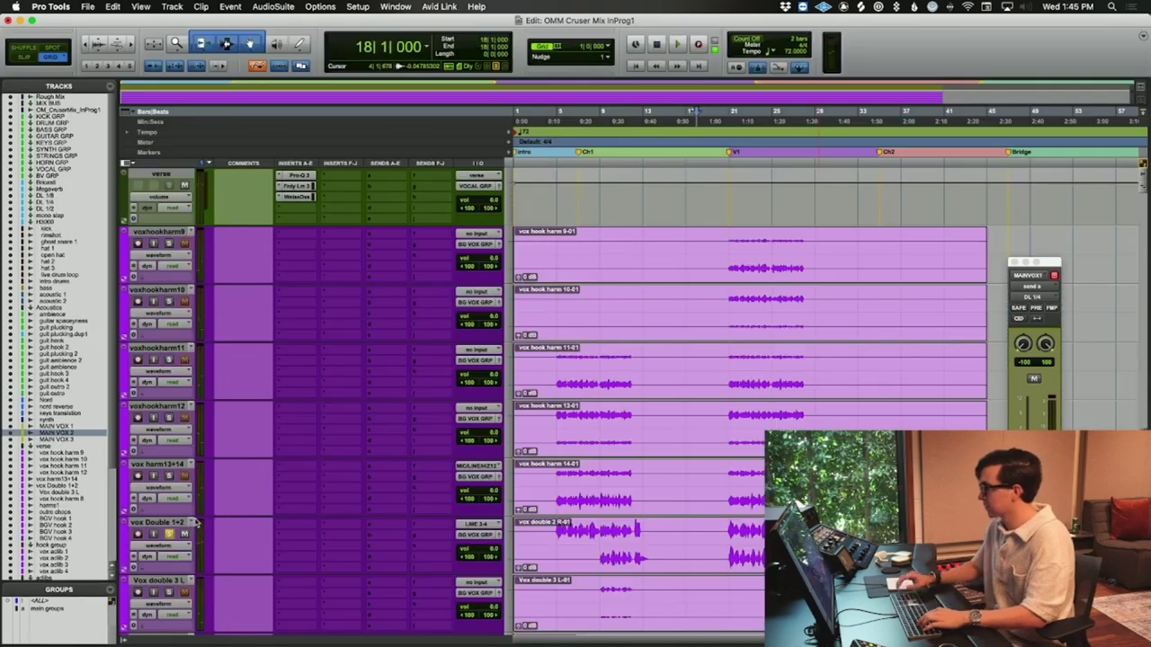
scroll(634, 347, "up", 20)
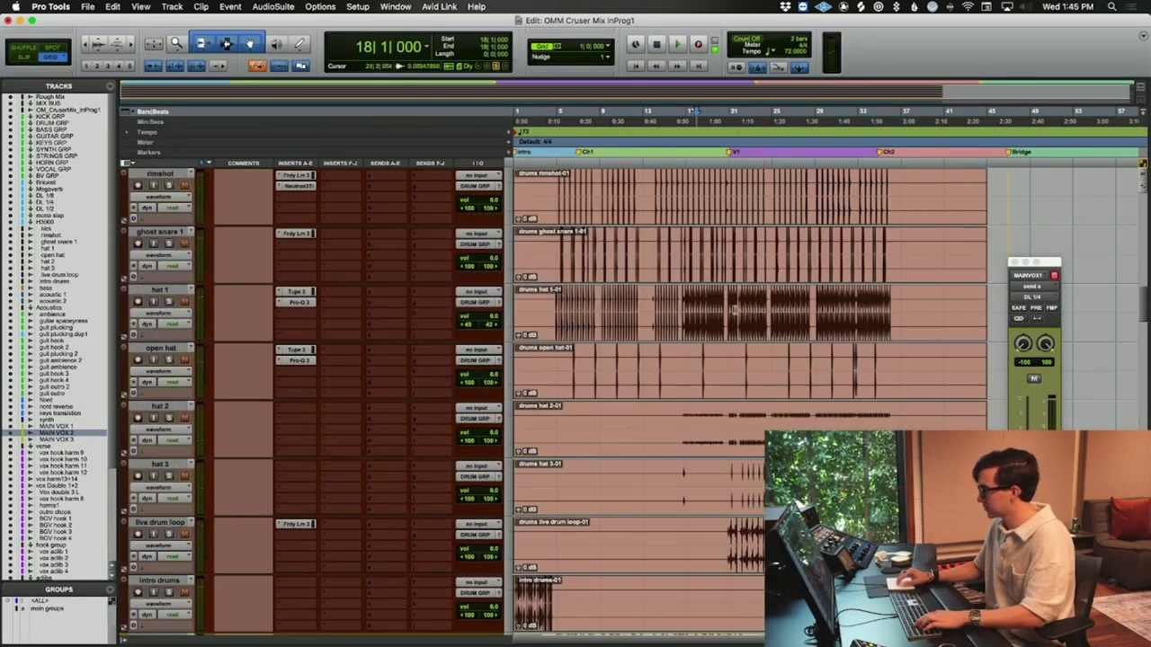
left_click(713, 292)
key("t")
key("t")
key("space")
key("space")
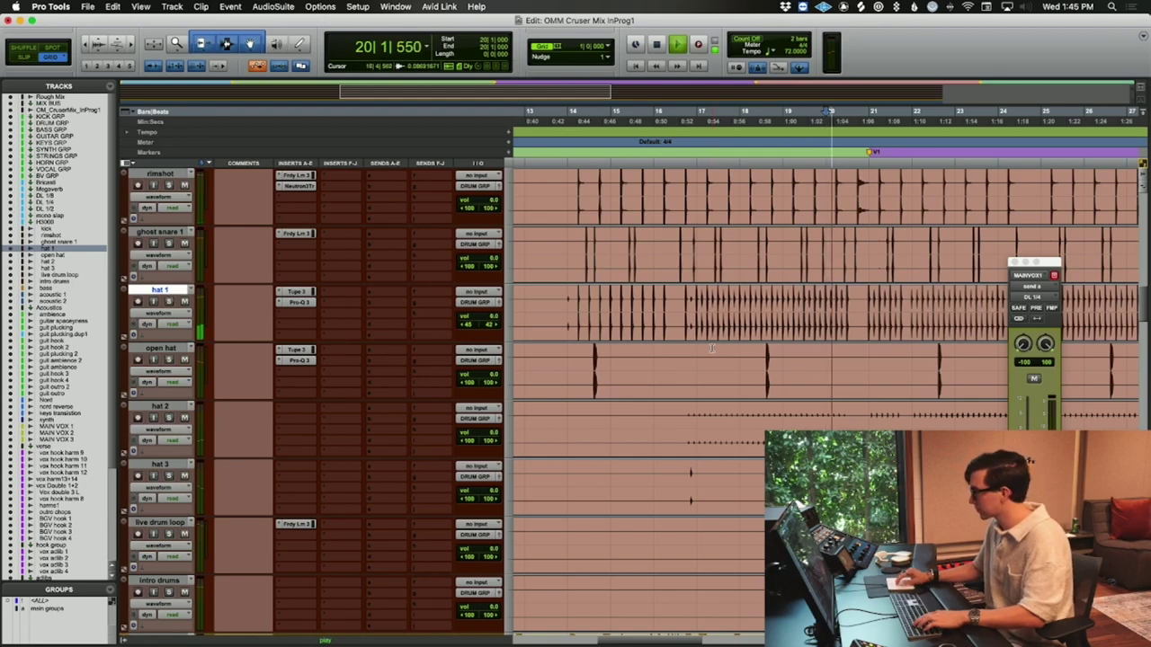
scroll(701, 347, "right", 1)
scroll(708, 348, "up", 2)
key("t")
scroll(711, 349, "right", 1)
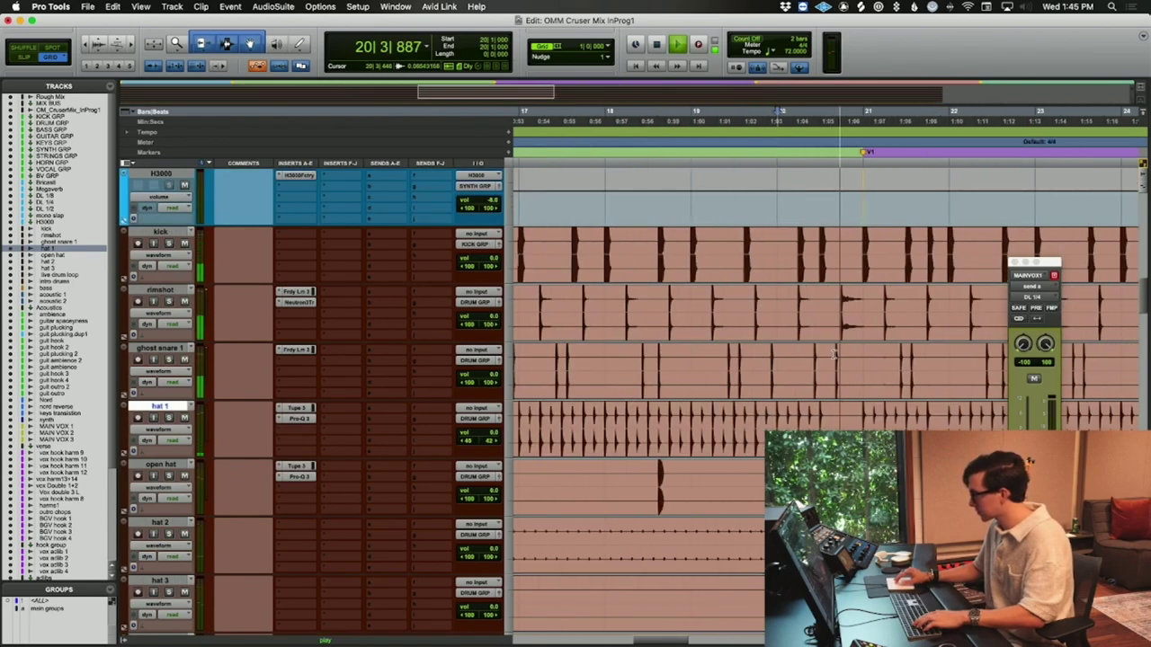
key("space")
- Inspect the ghost snare and rimshot hits between bars 20 and 21, and replay the drums from bar 20
left_click_drag(778, 362, 848, 363)
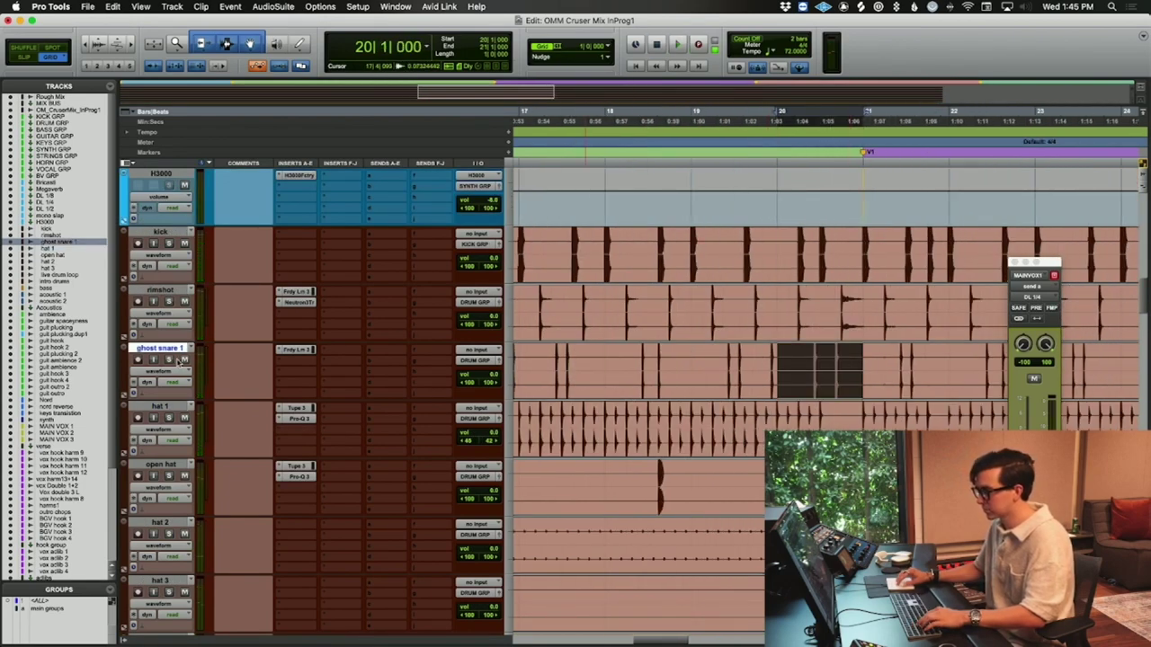
left_click(840, 307)
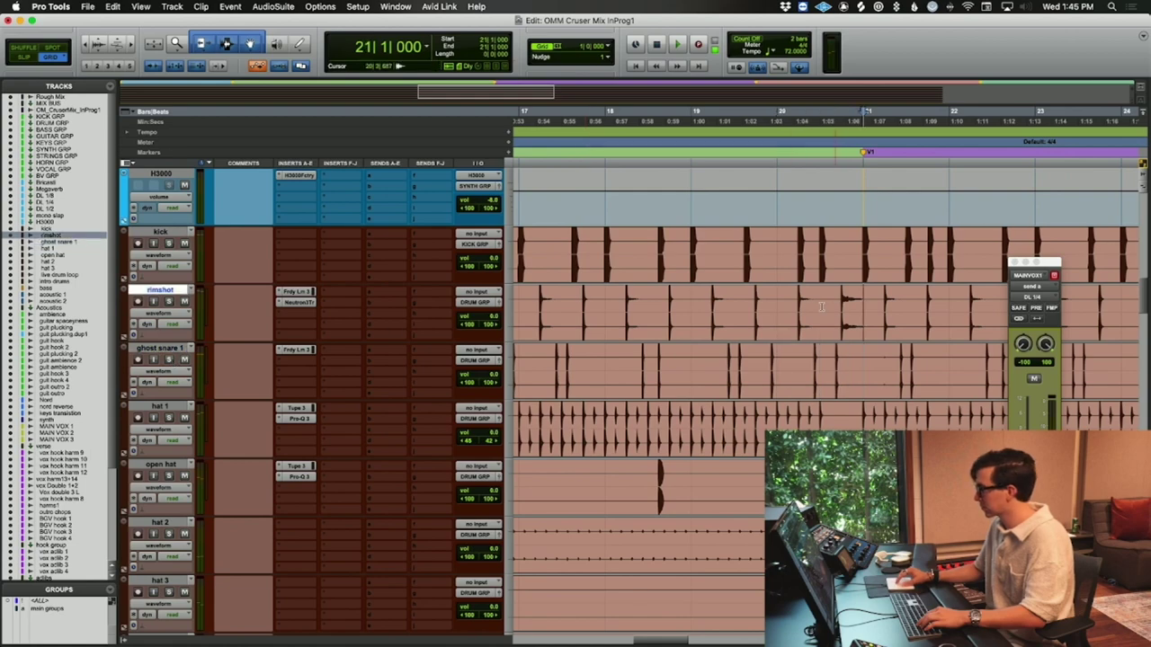
left_click(784, 406)
scroll(786, 413, "down", 4)
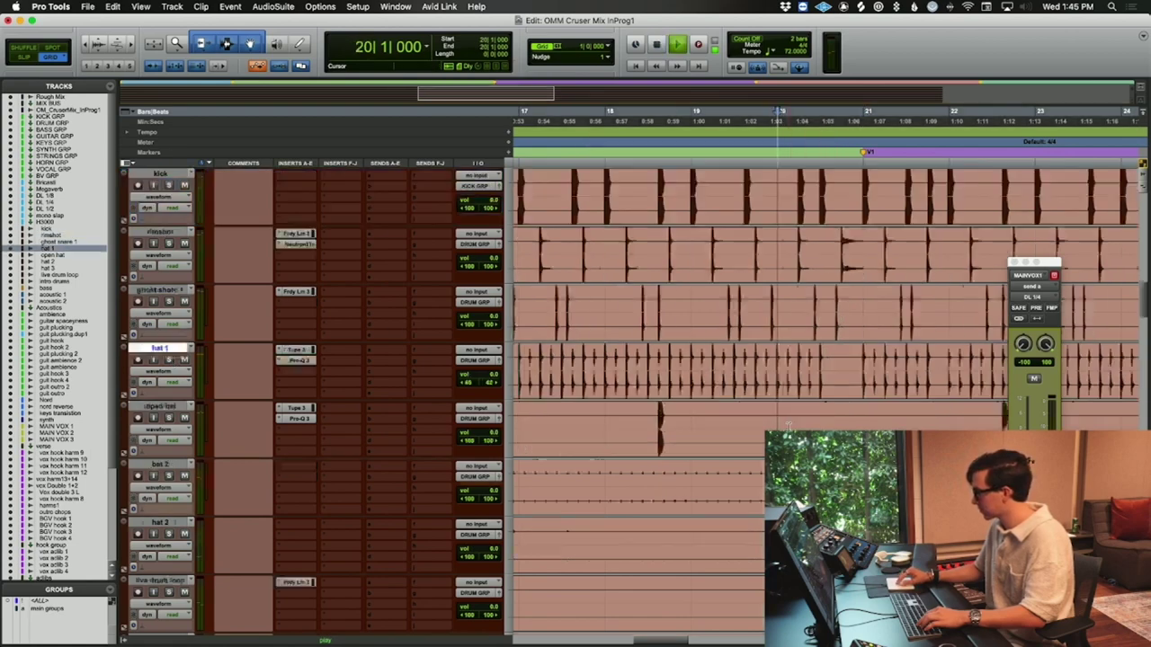
key("space")
scroll(809, 396, "up", 4)
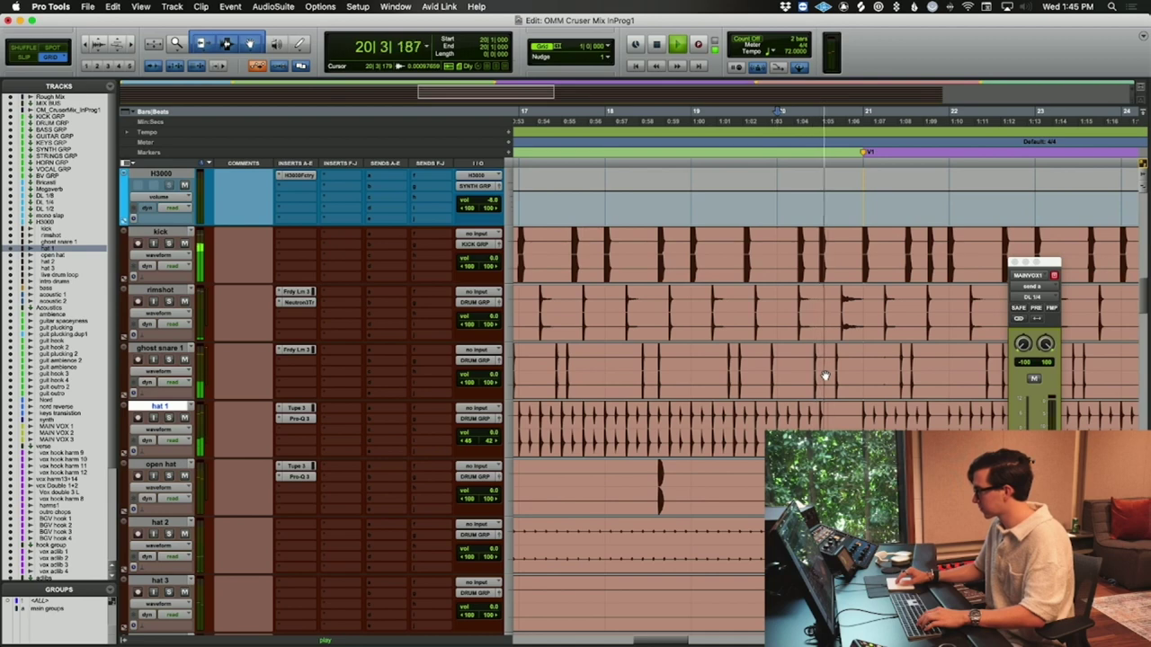
key("space")
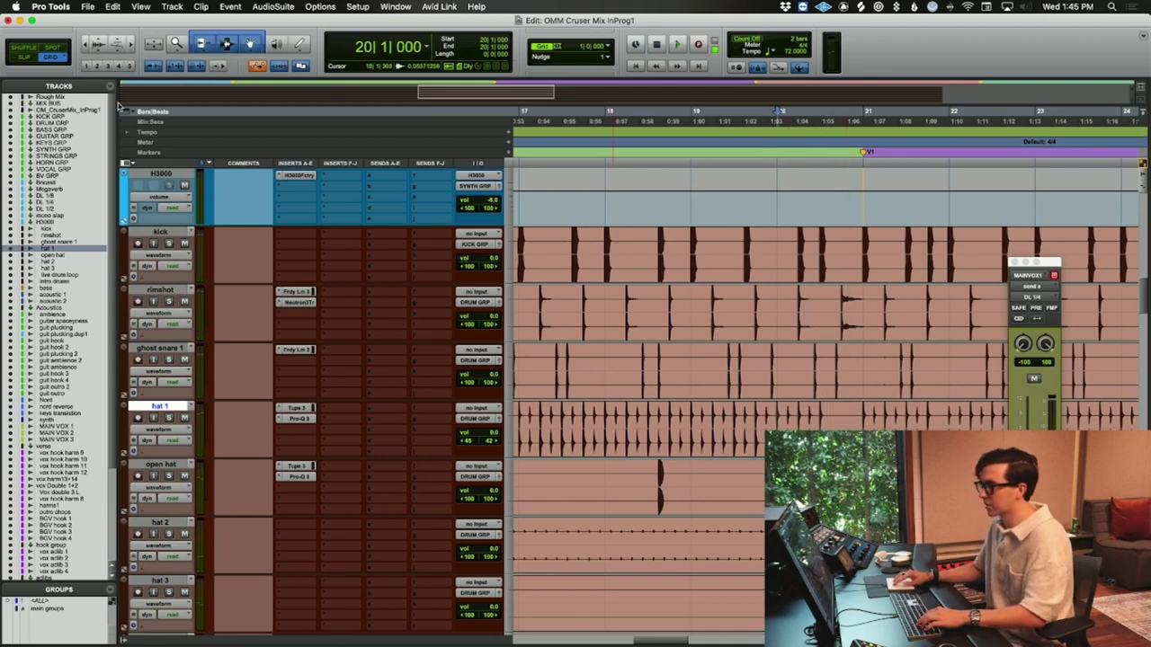
- Separate and mute the rimshot and ghost snare from 20|3|206 to about bar 21, and play the transition from 19|3|087
left_click_drag(825, 295, 864, 391)
key("super+e")
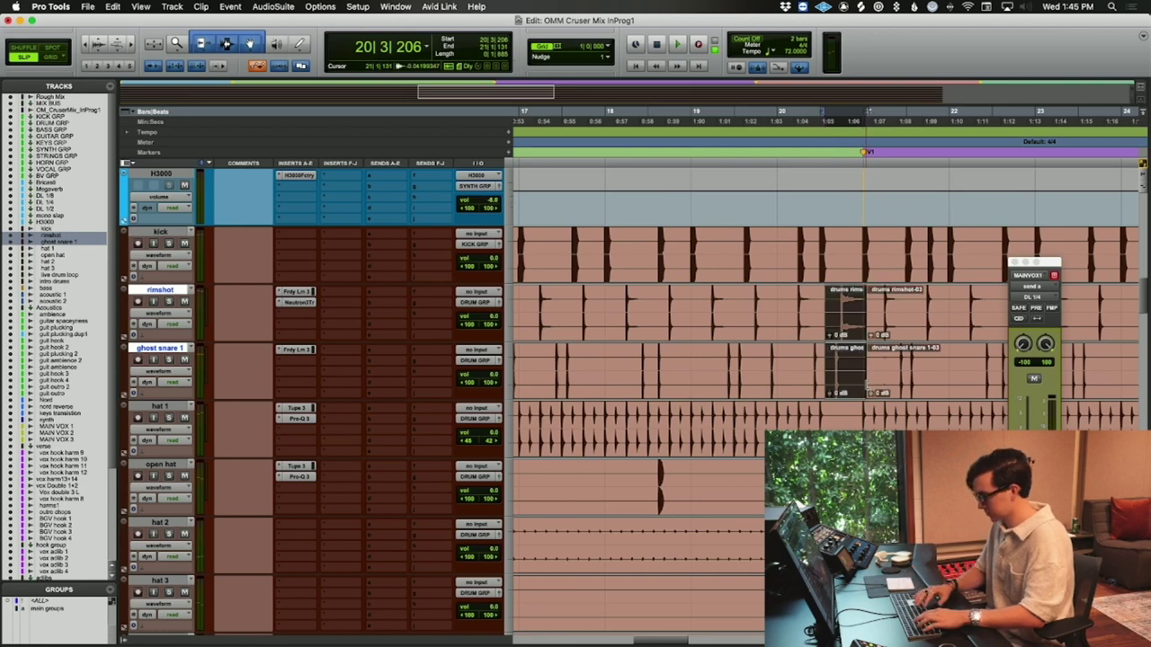
left_click(736, 299)
key("space")
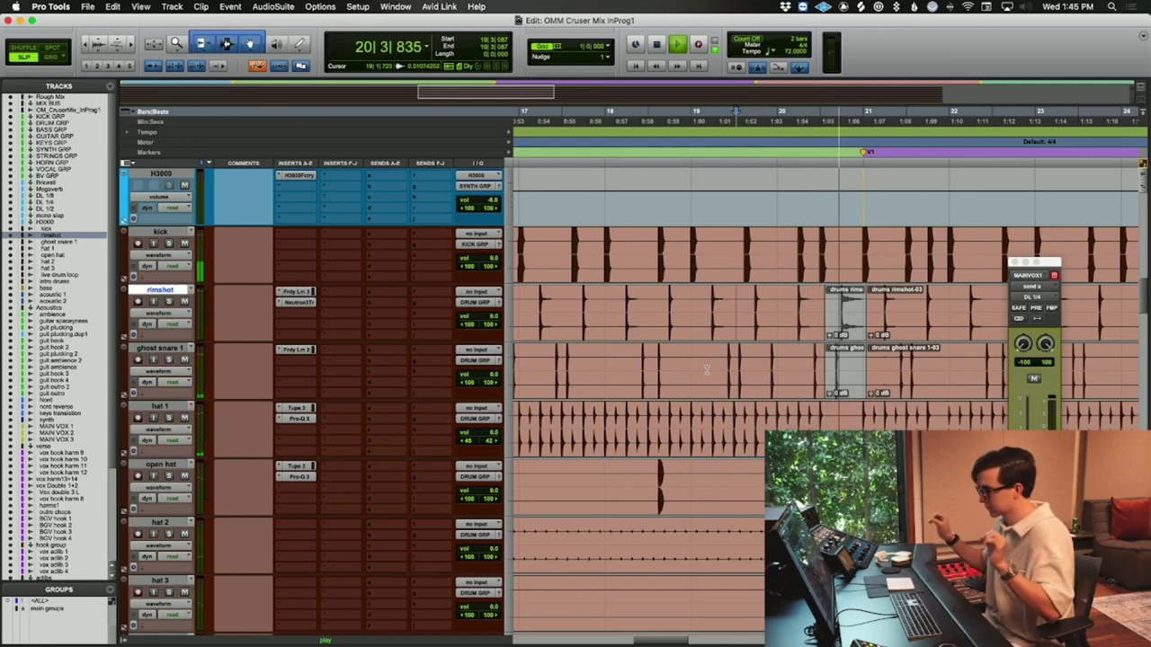
key("space")
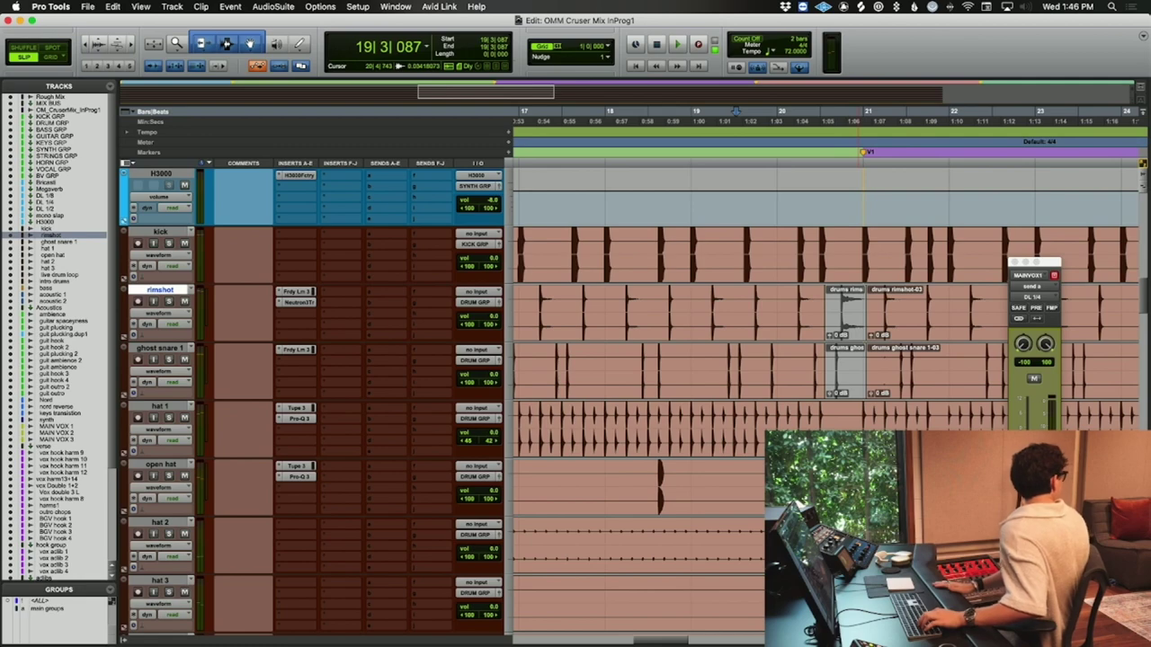
- Return to the background vocals and play them from just before bar 5, toggling the solo on vox Double 1+2
key("r")
key("r")
key("r")
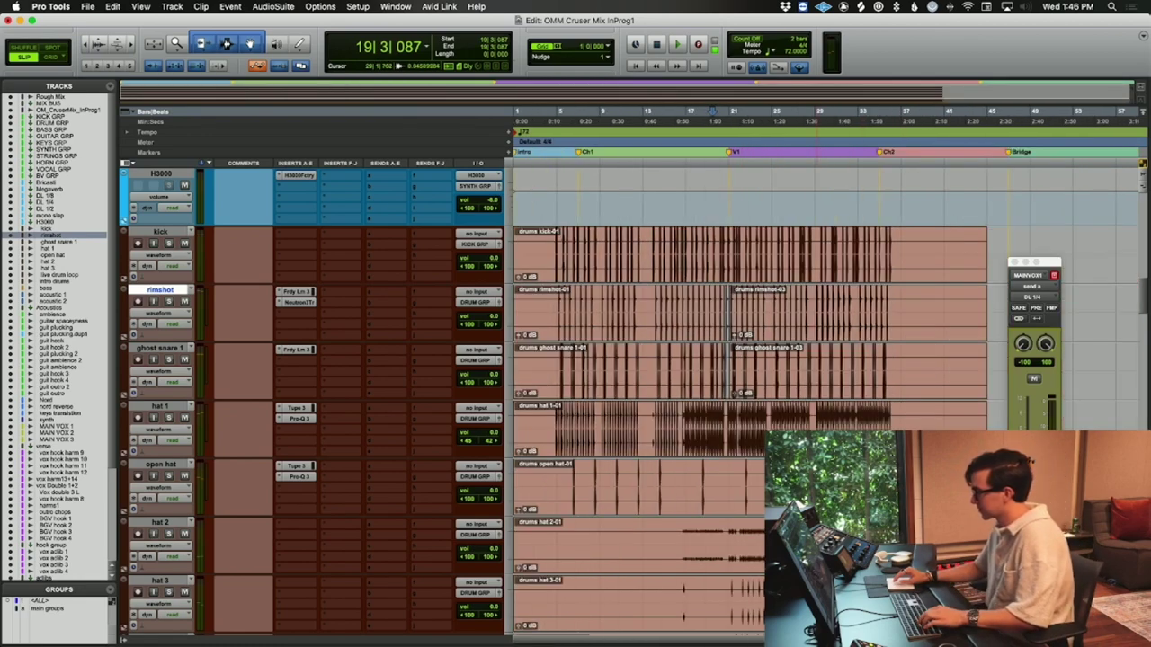
scroll(817, 405, "down", 20)
key("r")
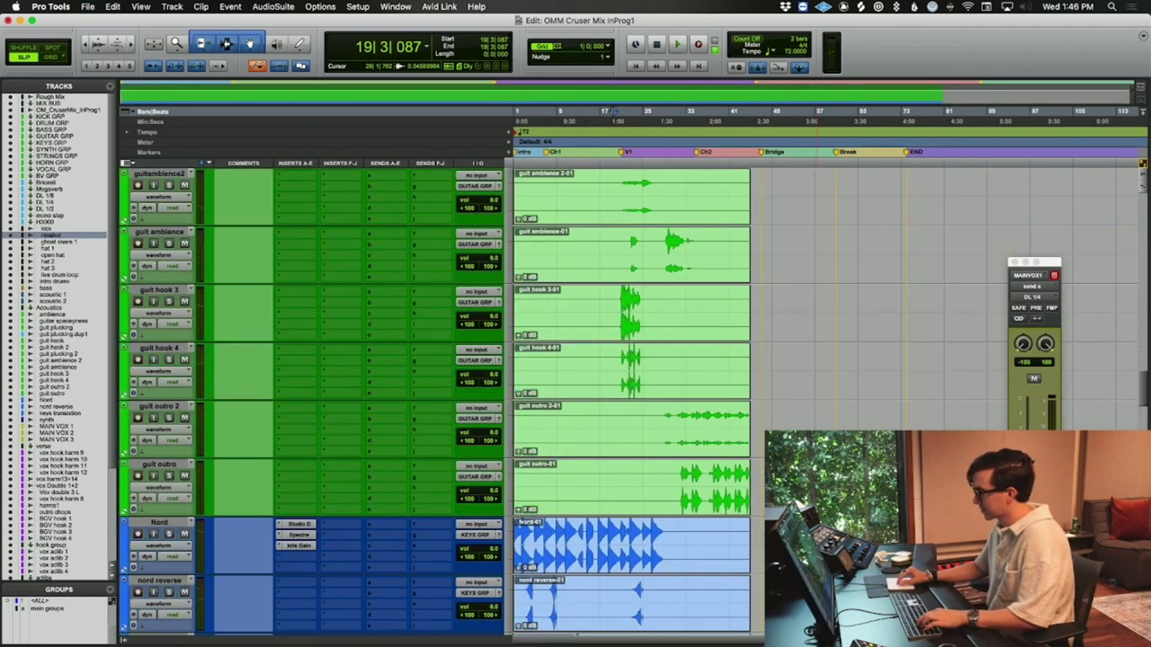
scroll(604, 503, "down", 8)
key("t")
key("t")
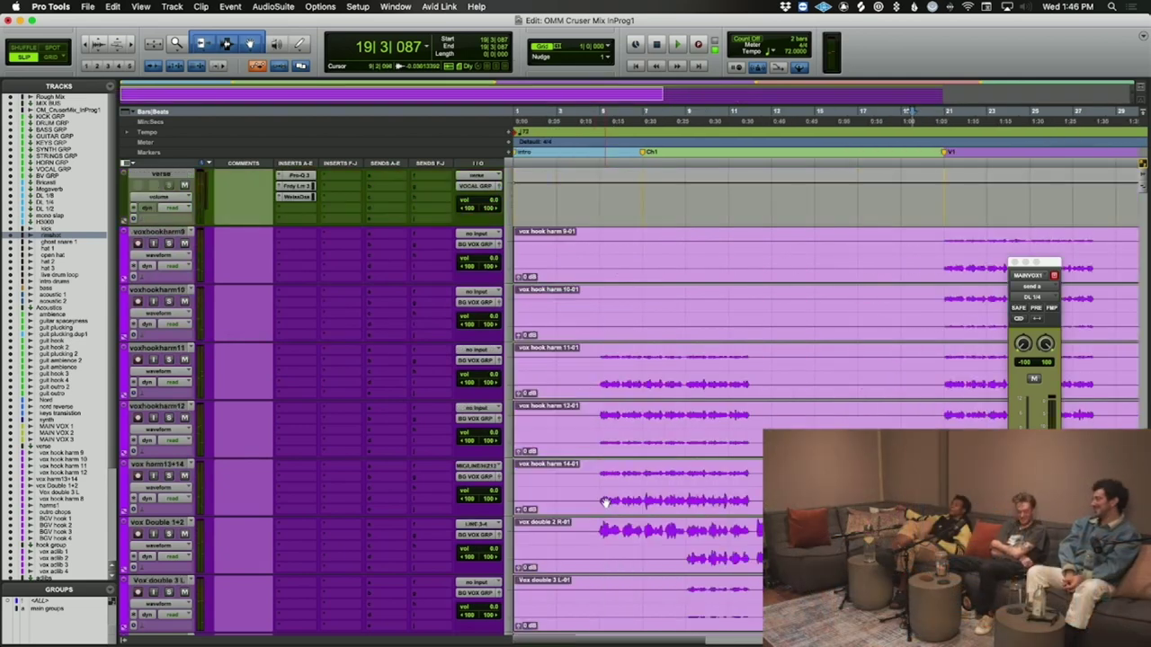
left_click(597, 364)
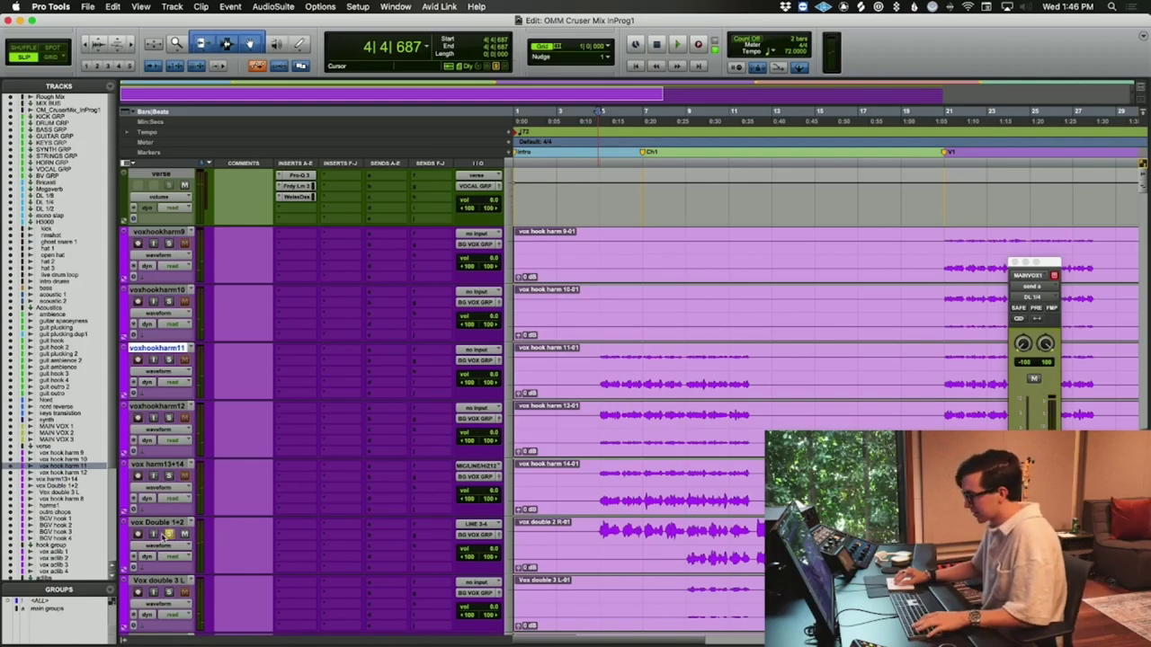
key("space")
scroll(546, 550, "down", 3)
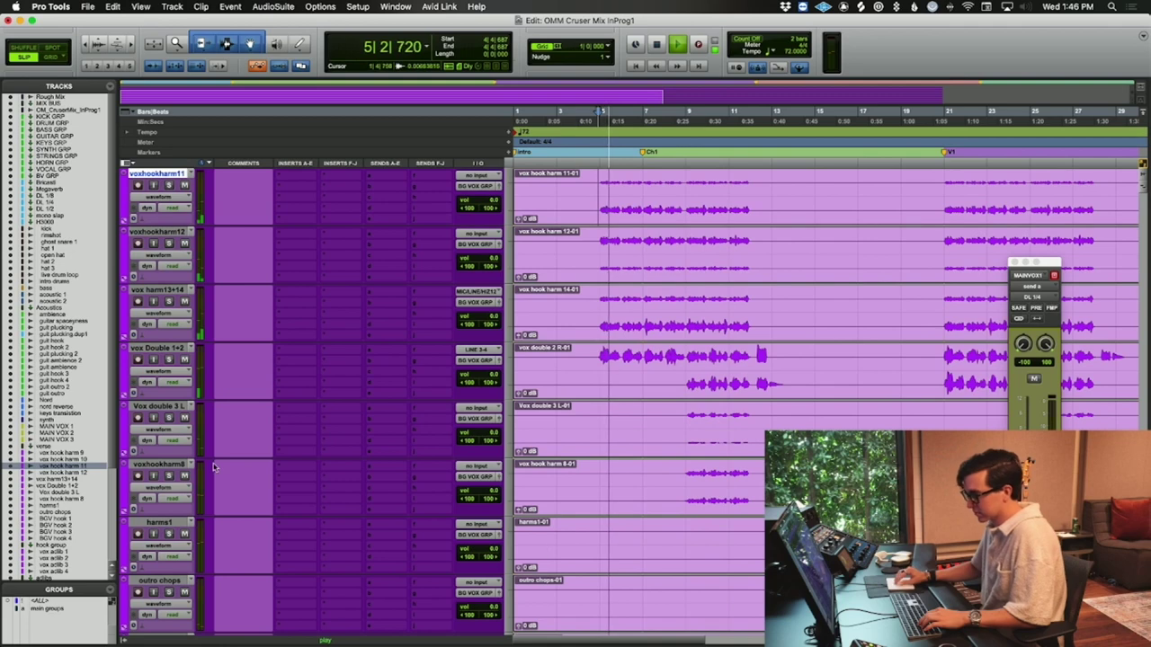
left_click(168, 359)
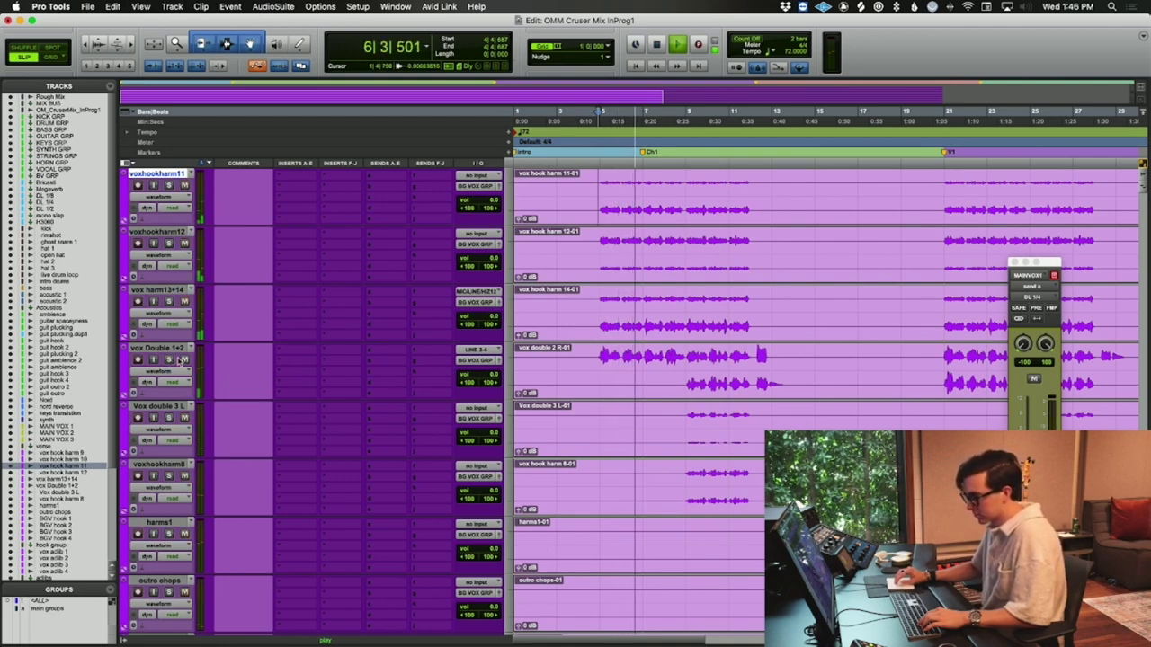
- Insert Faraday Limiter 3 on vox Double 1+2 with the GC START preset and set its threshold to -17.5 dB
left_click(297, 355)
left_click(405, 362)
left_click(307, 140)
left_click(303, 121)
left_click_drag(203, 288, 202, 318)
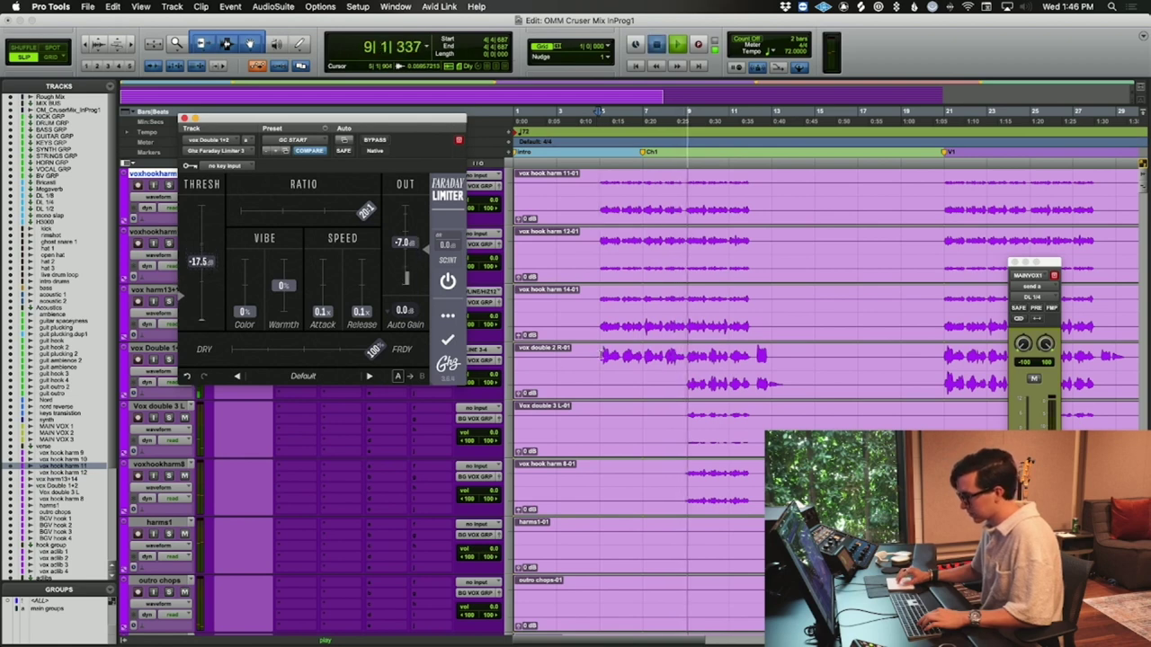
- Replay the doubles from just before bar 5, set the limiter's threshold to -18.5 dB and lower its output to about -12.4 dB
left_click(597, 361)
left_click_drag(216, 265, 217, 268)
left_click_drag(408, 304, 409, 307)
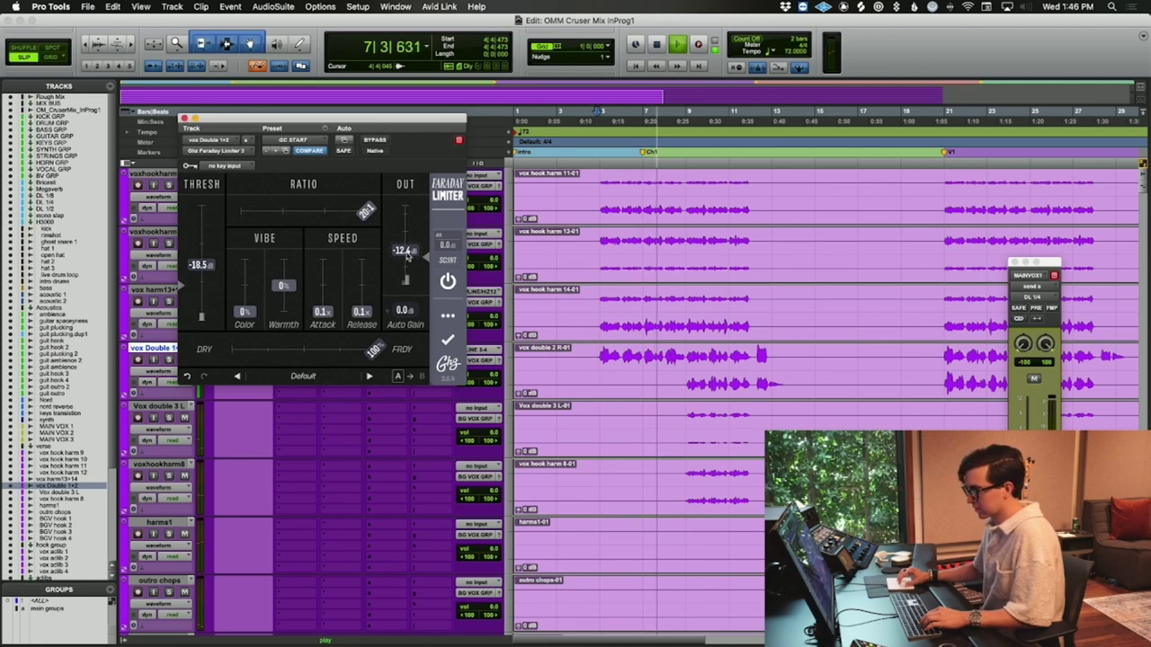
left_click(185, 118)
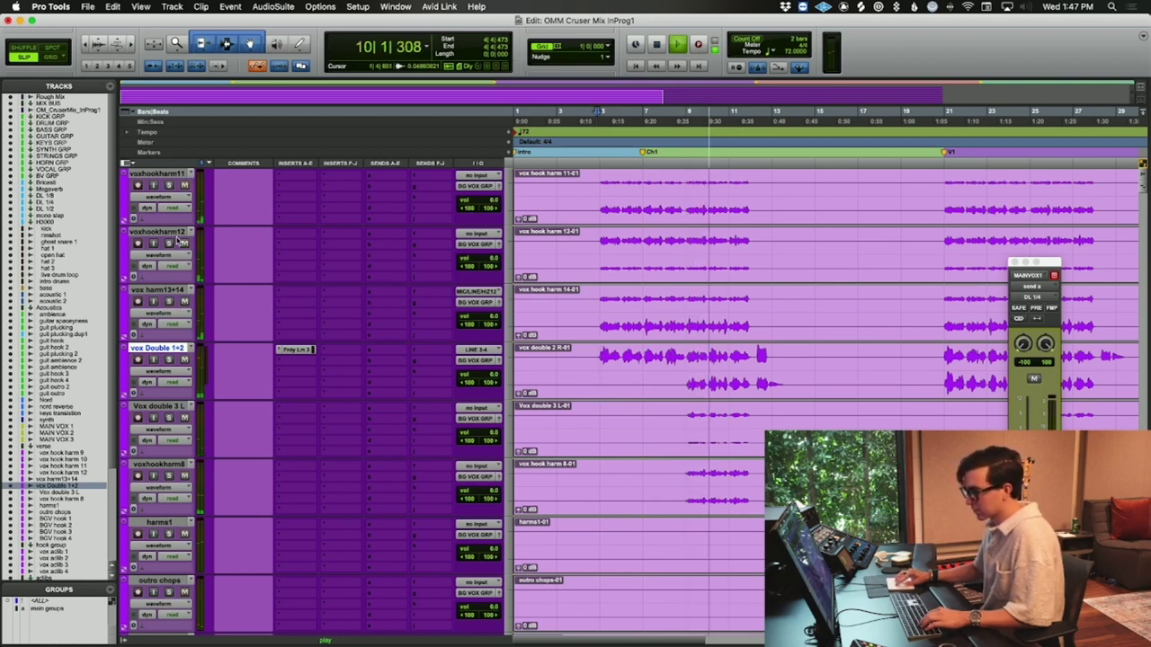
- Insert the Tupe plug-in on vox harm13+14 and restart playback from just before bar 5
left_click(308, 290)
type("tupe")
key("Return")
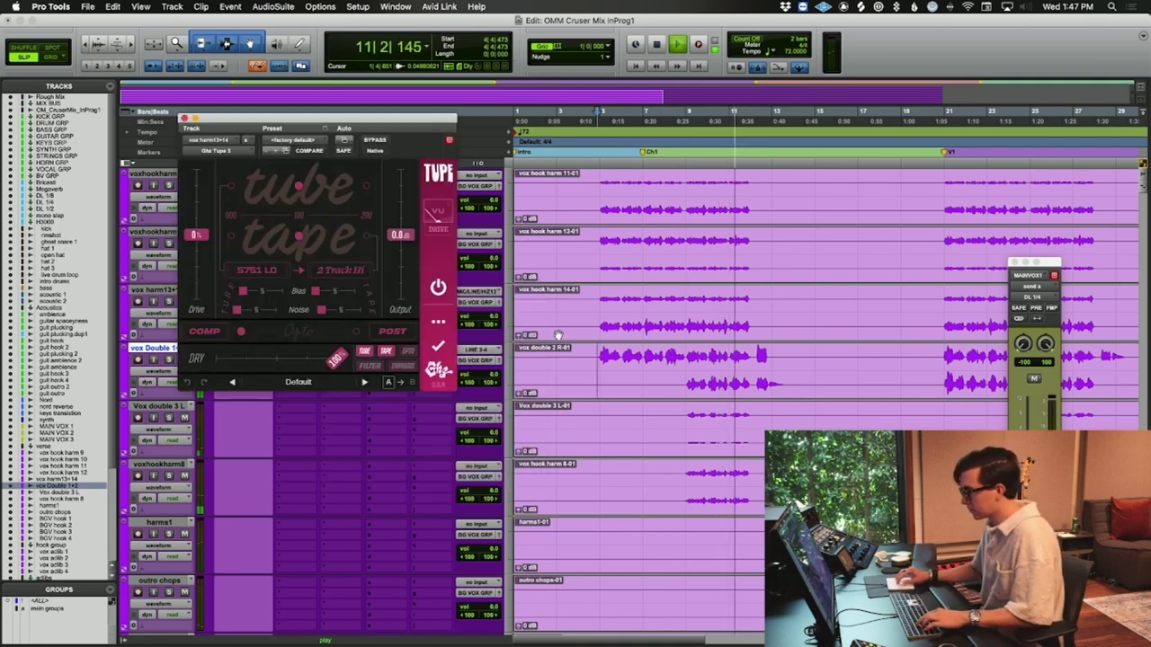
left_click(597, 298)
key("space")
key("space")
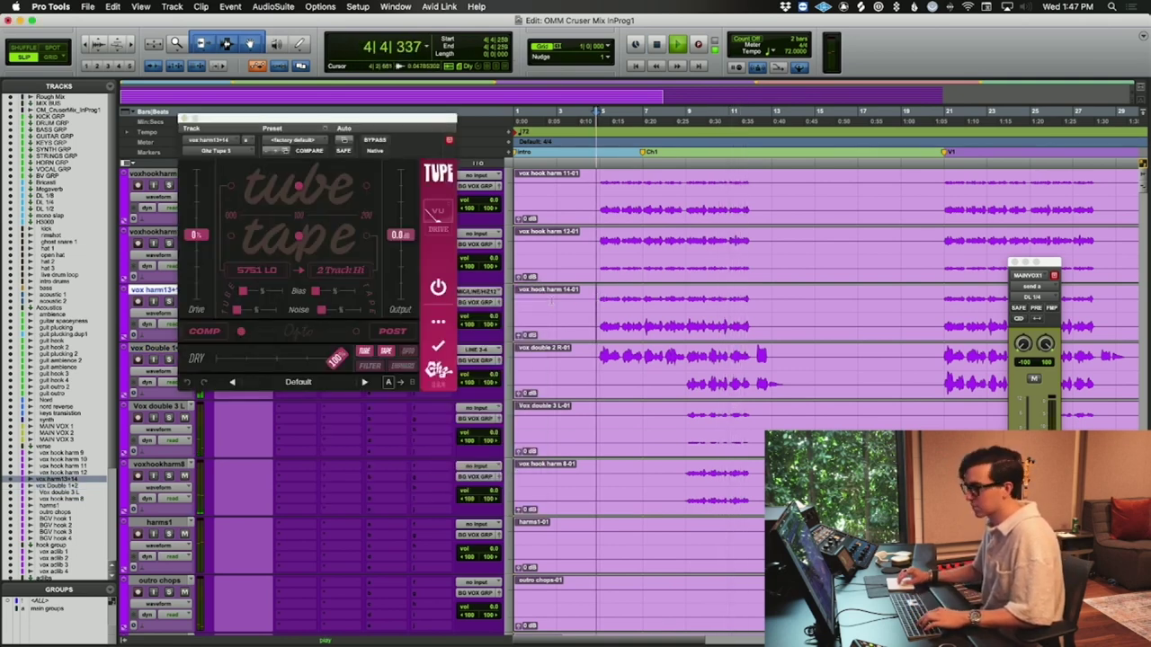
- Set the Tupe drive to 100% and its output to about -3.9 dB on vox harm13+14, and close the plug-in
left_click(436, 225)
left_click_drag(200, 235, 211, 187)
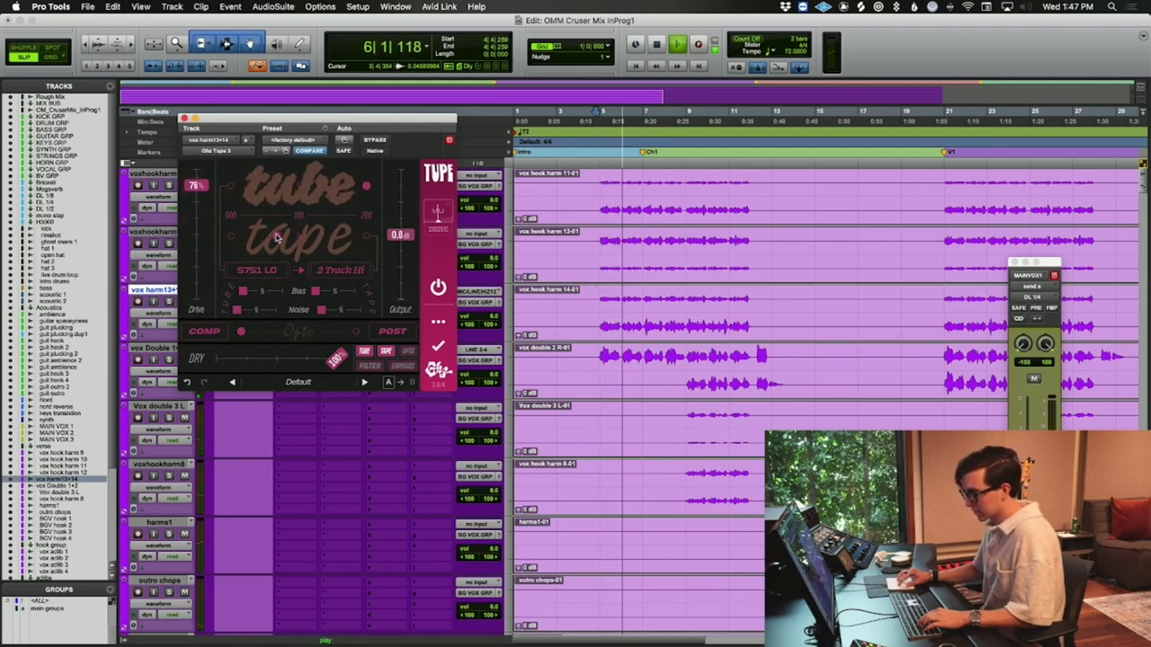
left_click_drag(195, 187, 196, 165)
left_click_drag(402, 239, 399, 289)
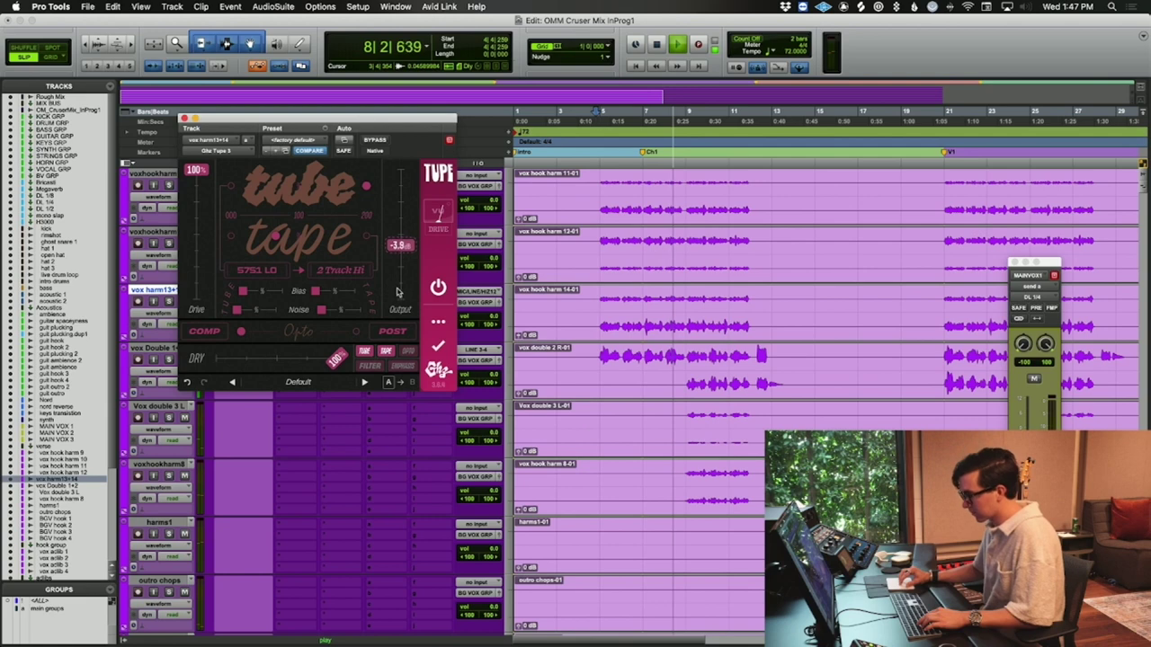
left_click(184, 118)
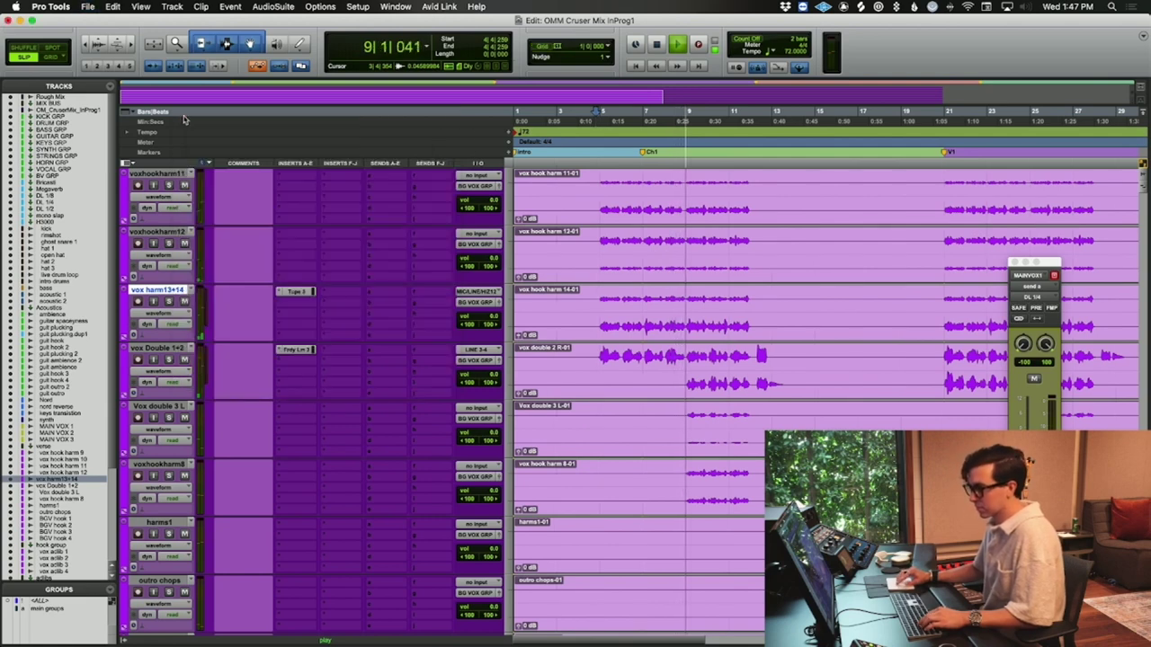
- Insert Faraday Limiter 3 on vox harm13+14 with the GC START preset, setting its threshold to -17.5 dB and output to about -13.0 dB
left_click(296, 307)
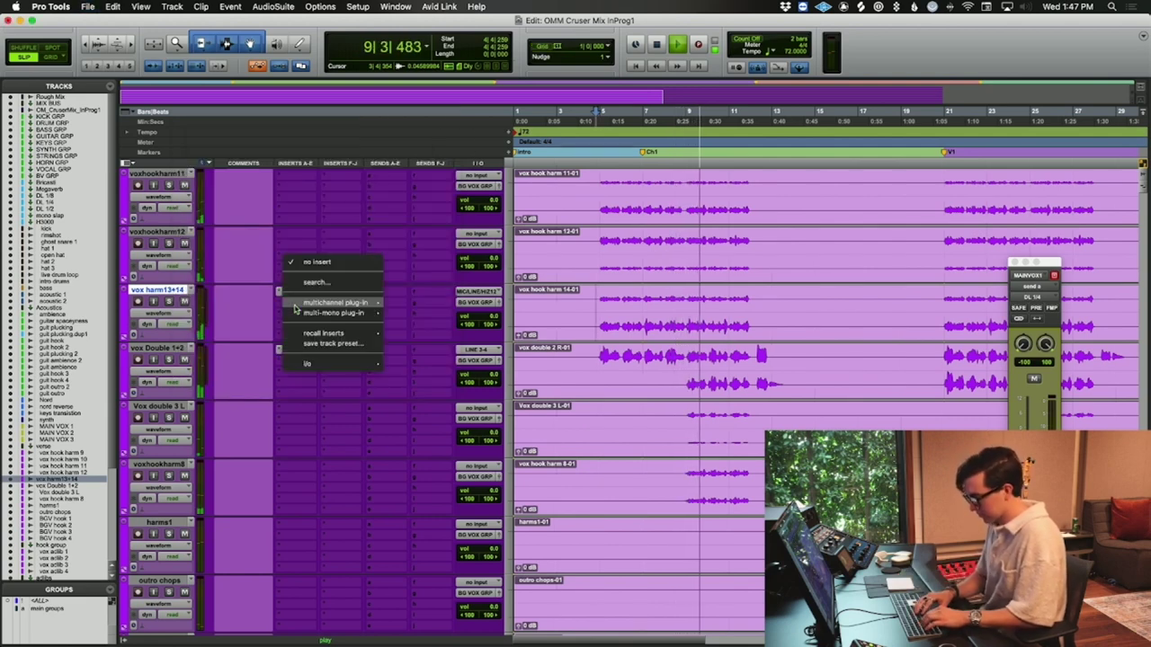
type("far")
key("Return")
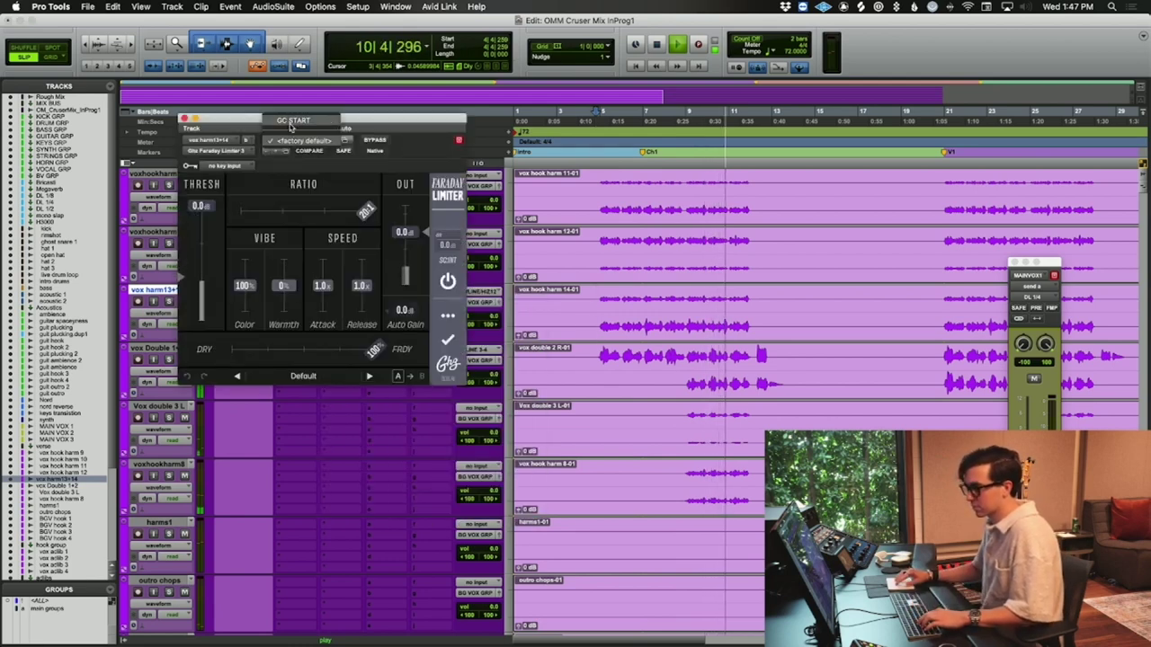
left_click(289, 123)
key("space")
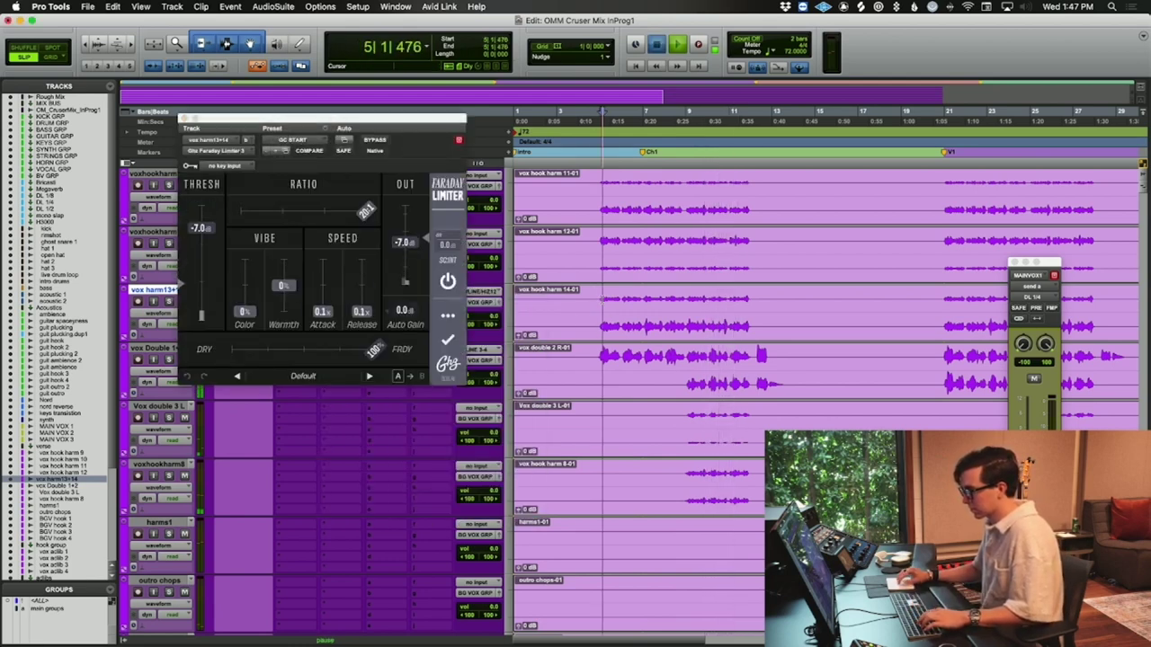
left_click_drag(202, 228, 212, 264)
left_click_drag(405, 270, 393, 334)
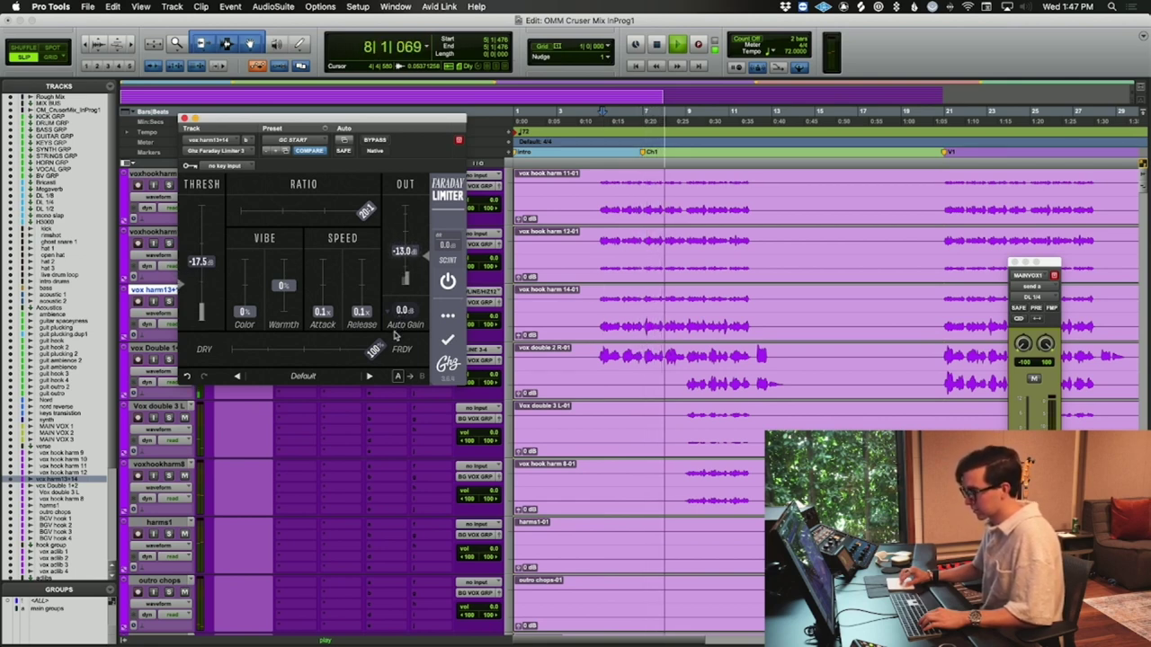
- Copy Tupe from vox harm13+14 to voxhookharm12, move the Faraday Limiter there too, and restart playback from bar 5
left_click(184, 117)
left_click_drag(297, 292, 298, 236)
left_click_drag(303, 305, 297, 244)
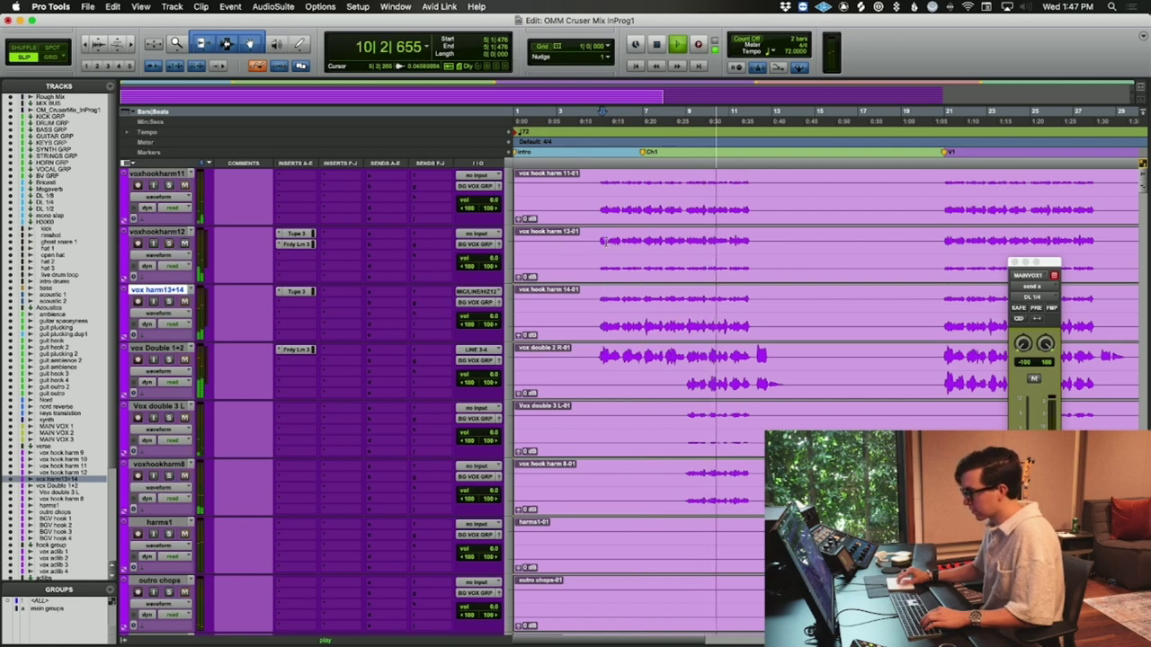
scroll(604, 263, "up", 1)
key("space")
left_click(600, 297)
key("space")
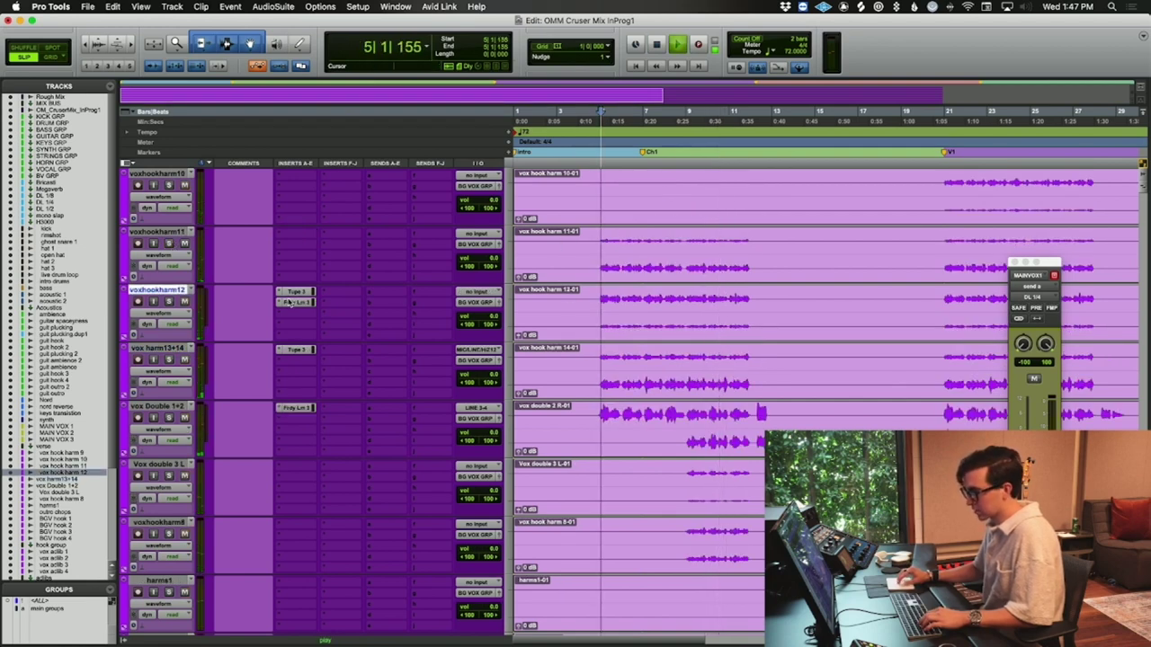
- Lower the Faraday Limiter output on voxhookharm12 to about -13.4 dB and save the session
left_click(296, 302)
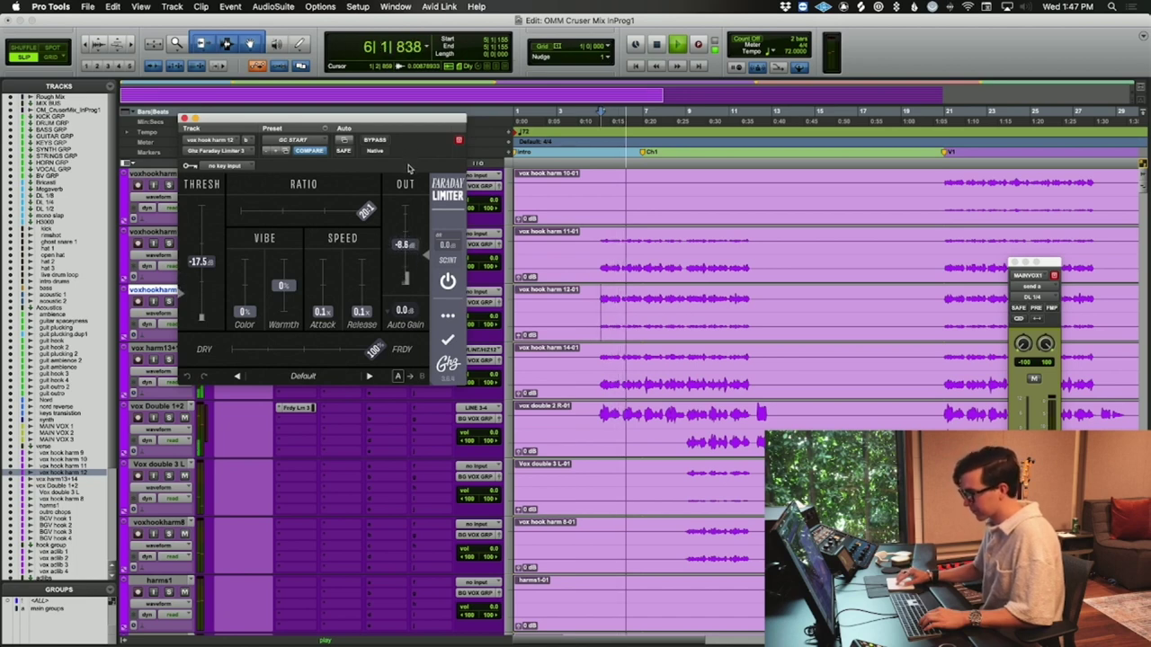
left_click_drag(407, 189, 403, 224)
key("super+s")
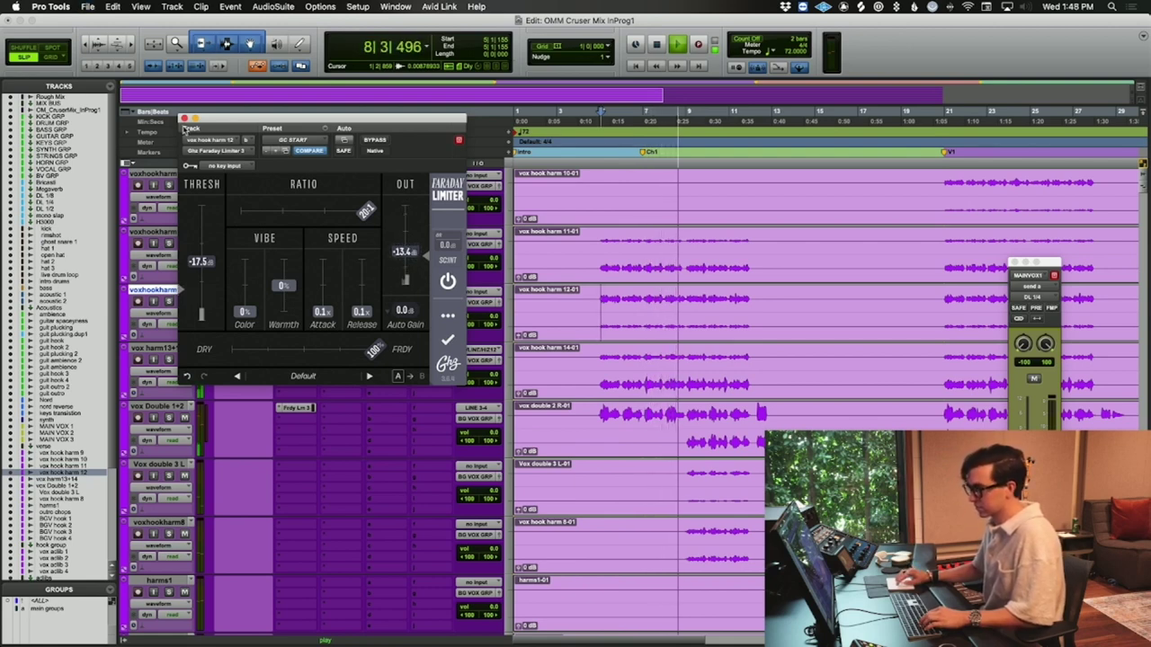
key("super+w")
- In the Pro-Q 3 on BV GRP, add a low cut at about 115 Hz and a dynamic dip at about 6.4 kHz
key("super+equal")
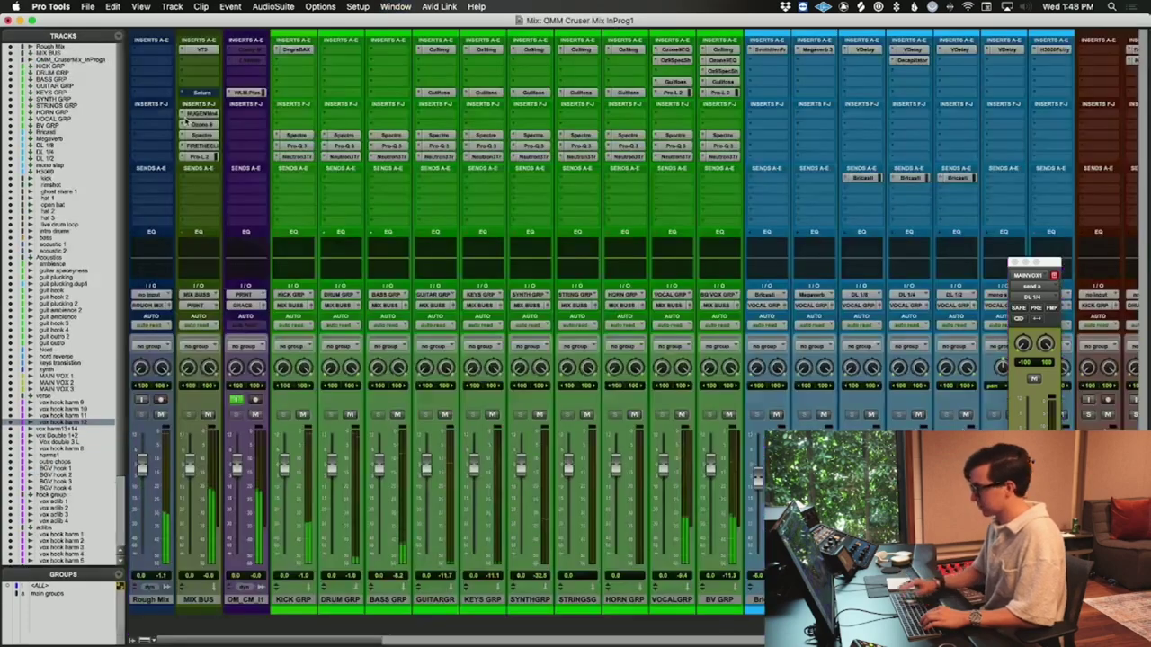
left_click(723, 146)
left_click_drag(190, 297, 345, 300)
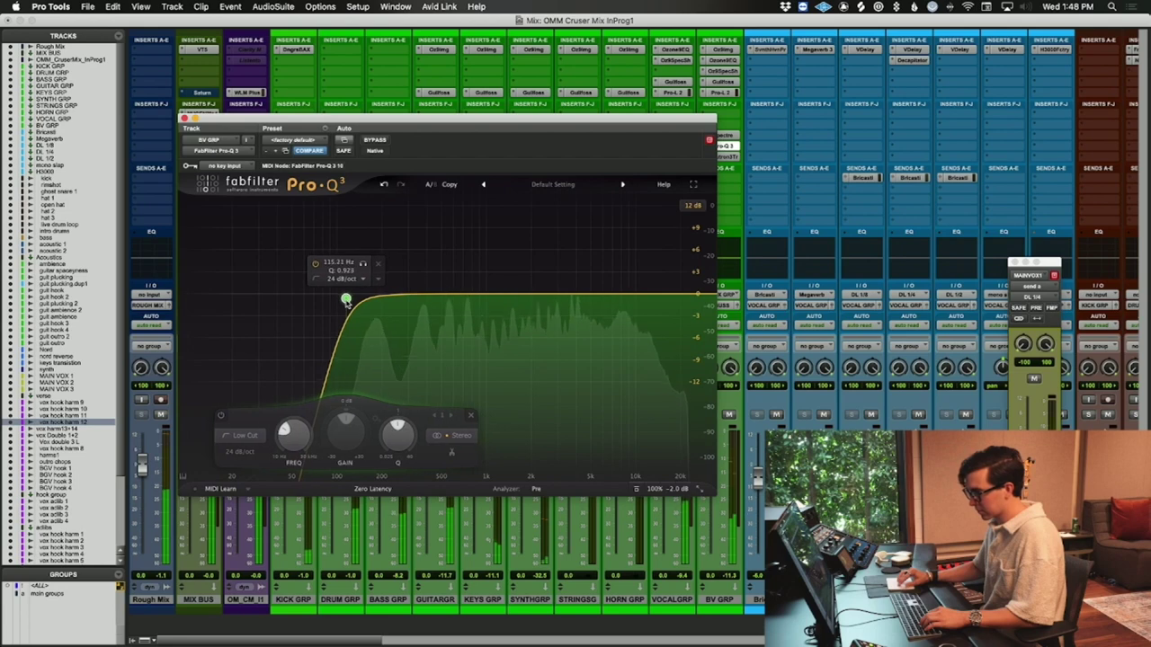
left_click_drag(414, 296, 600, 313)
left_click(572, 433, "alt")
left_click_drag(558, 442, 559, 450)
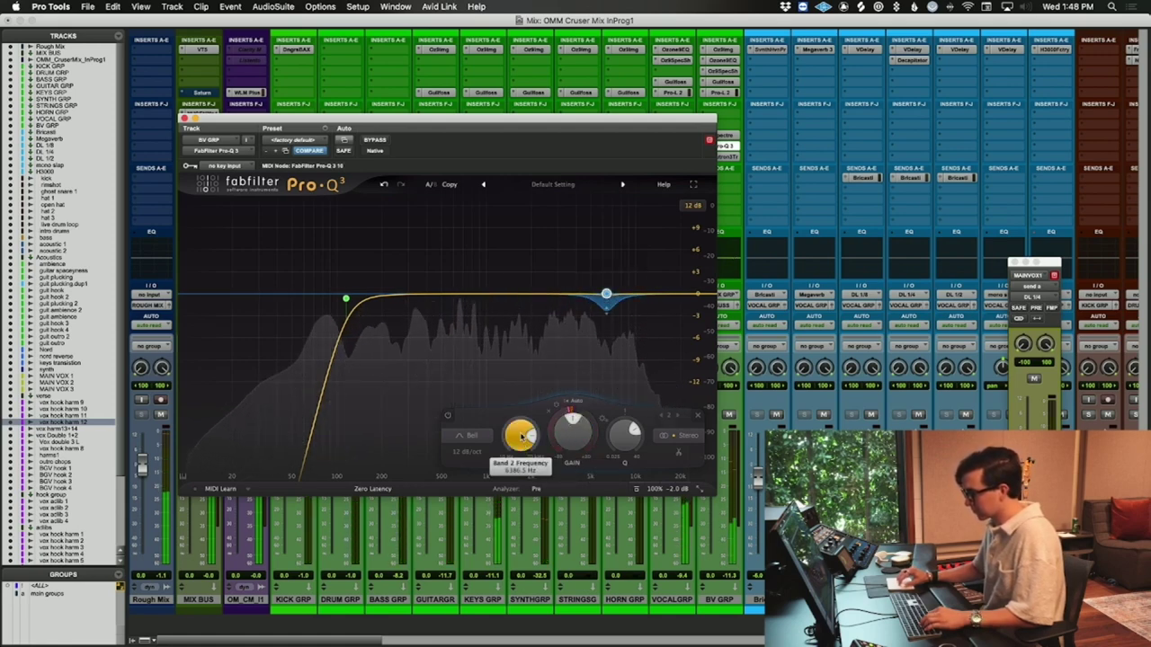
scroll(612, 433, "up", 2)
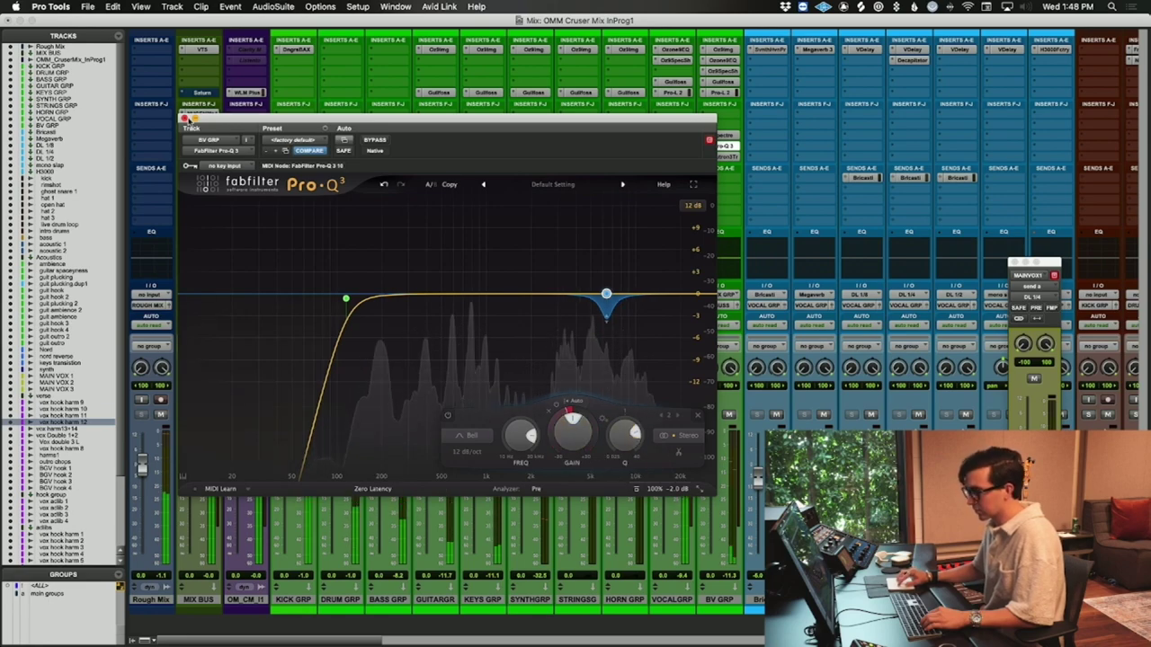
key("super+w")
- Return to the background vocal tracks, play from bar 9 while checking voxhookharm8 with solo, and look over the BGV hook tracks
key("super+equal")
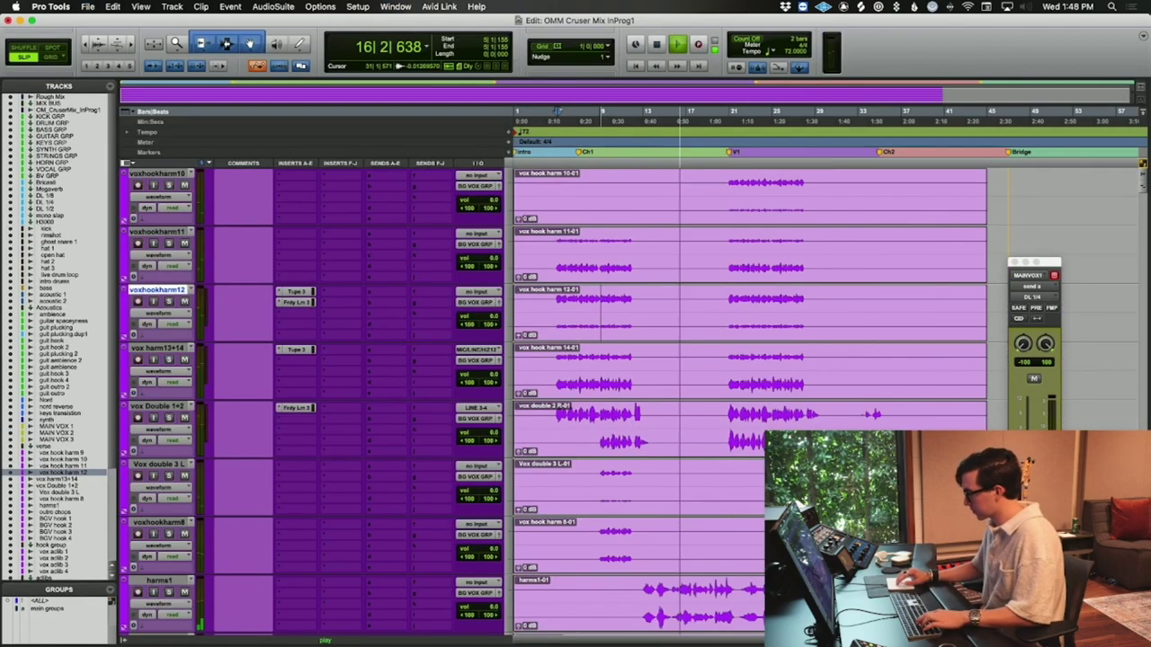
key("space")
left_click(598, 358)
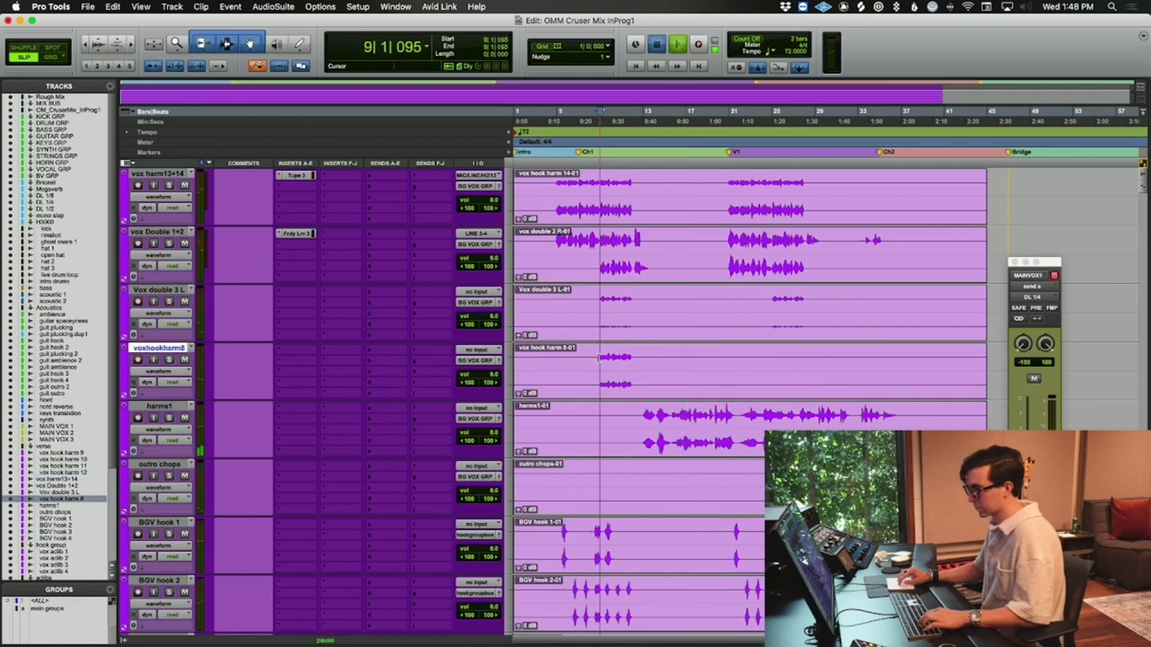
left_click(169, 360)
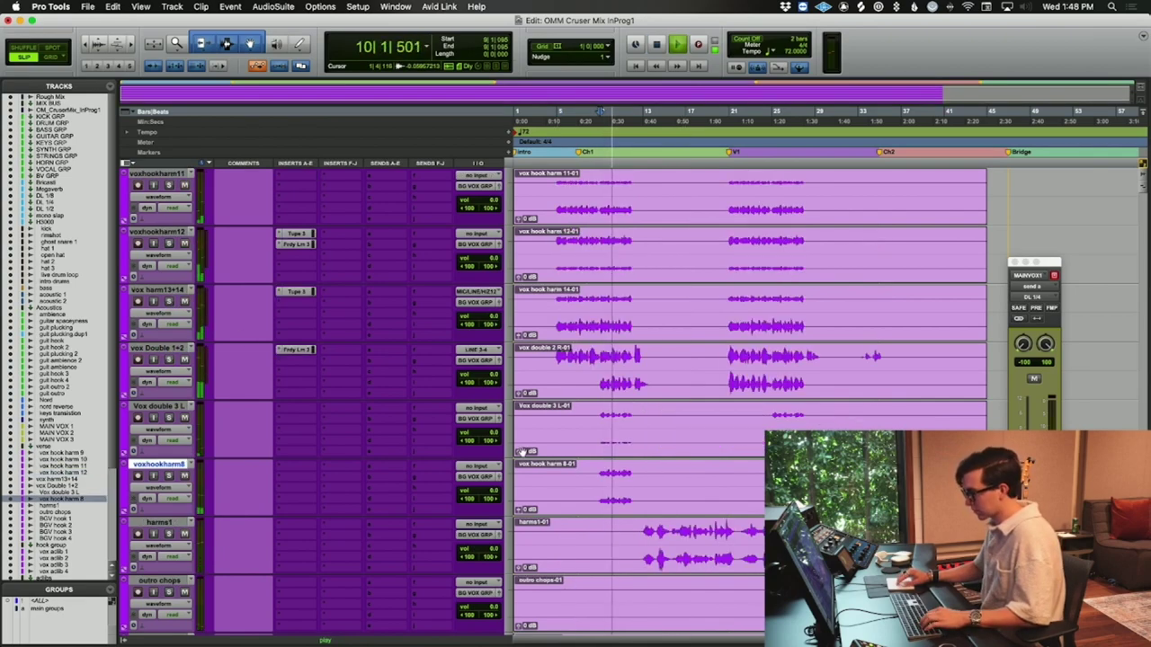
scroll(627, 465, "up", 3)
scroll(628, 465, "down", 5)
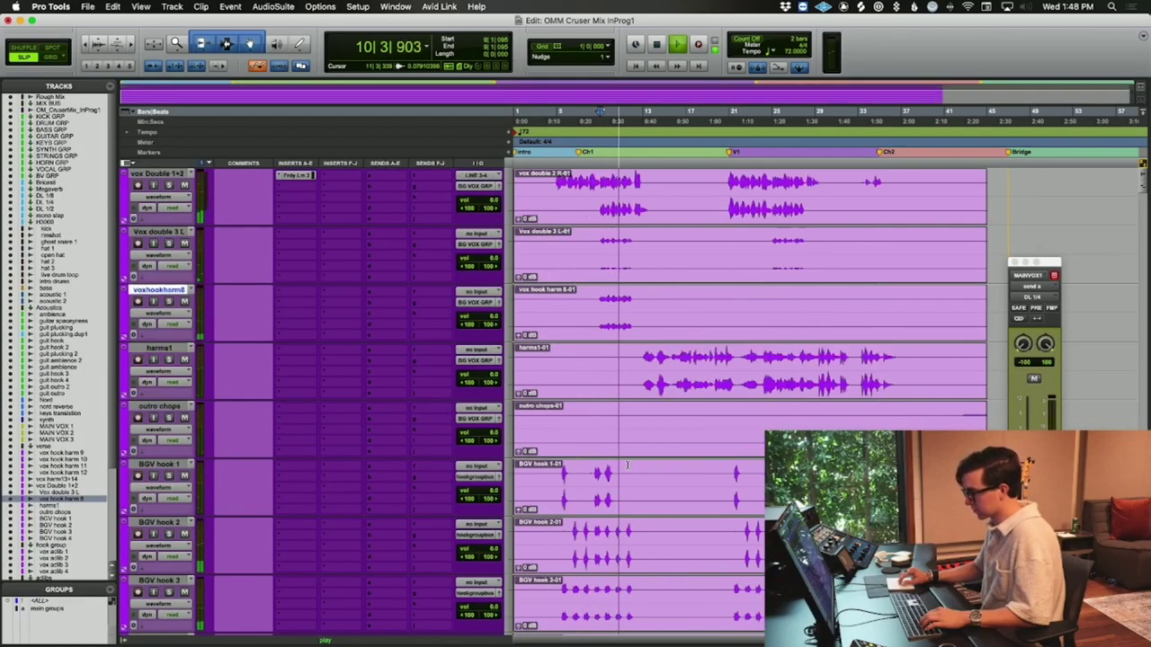
scroll(627, 469, "down", 2)
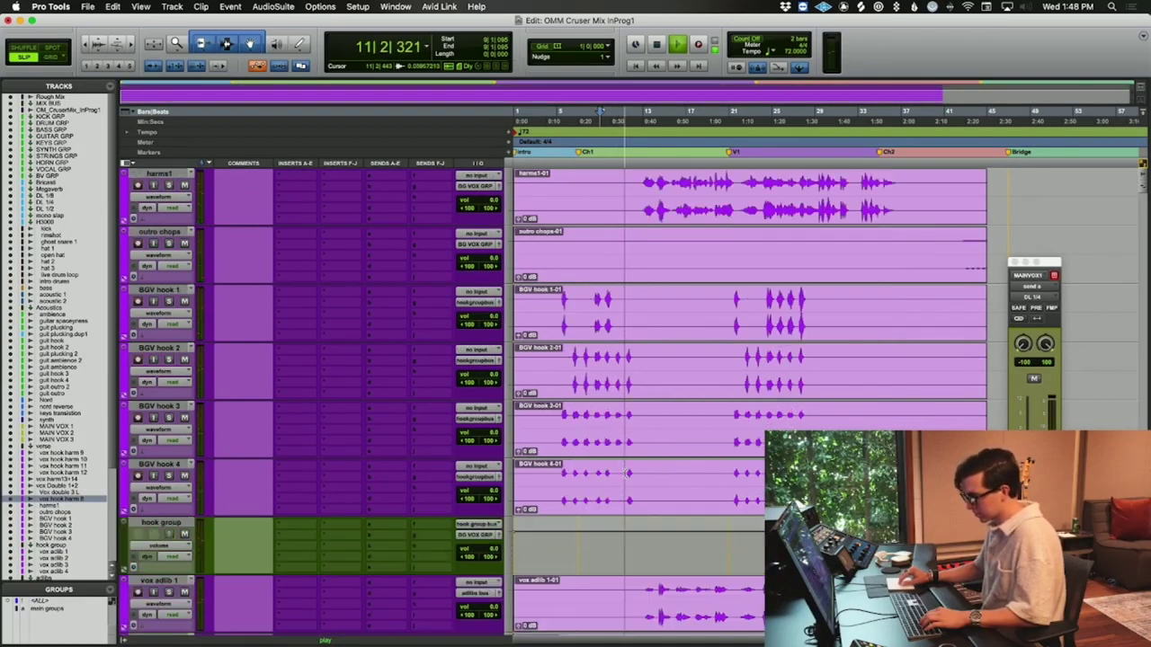
- Play the BGV hooks from bar 5 and insert T-RackS Classic Clipper on the hook group with its gain at about 2.1 dB
left_click(561, 420)
key("space")
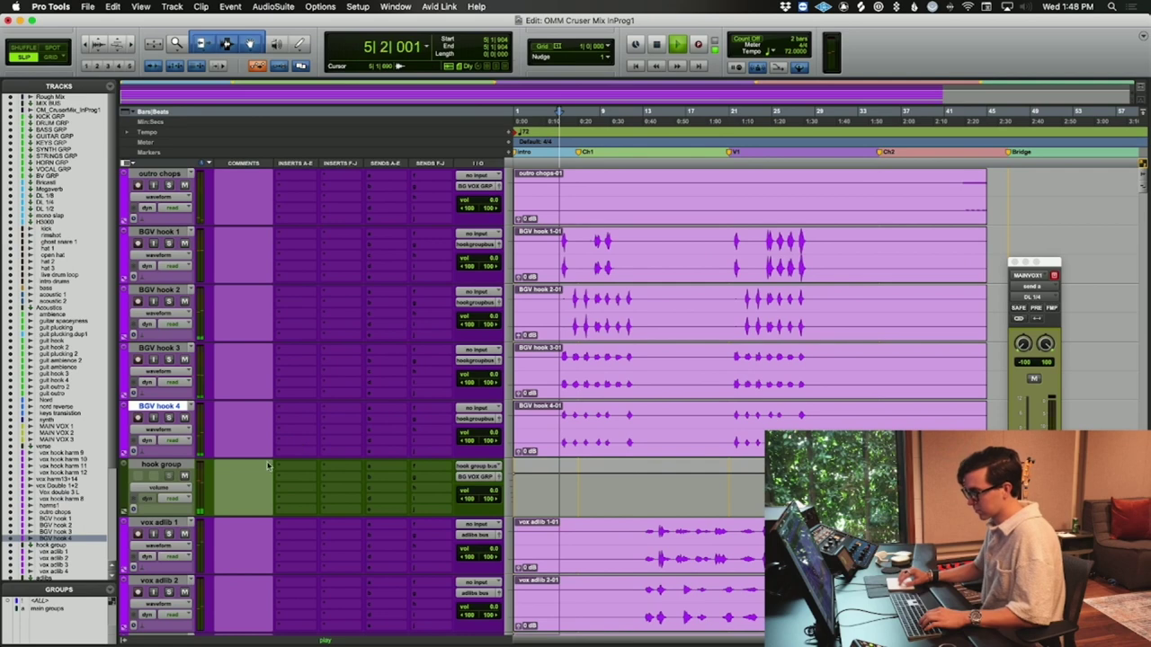
type("clipp")
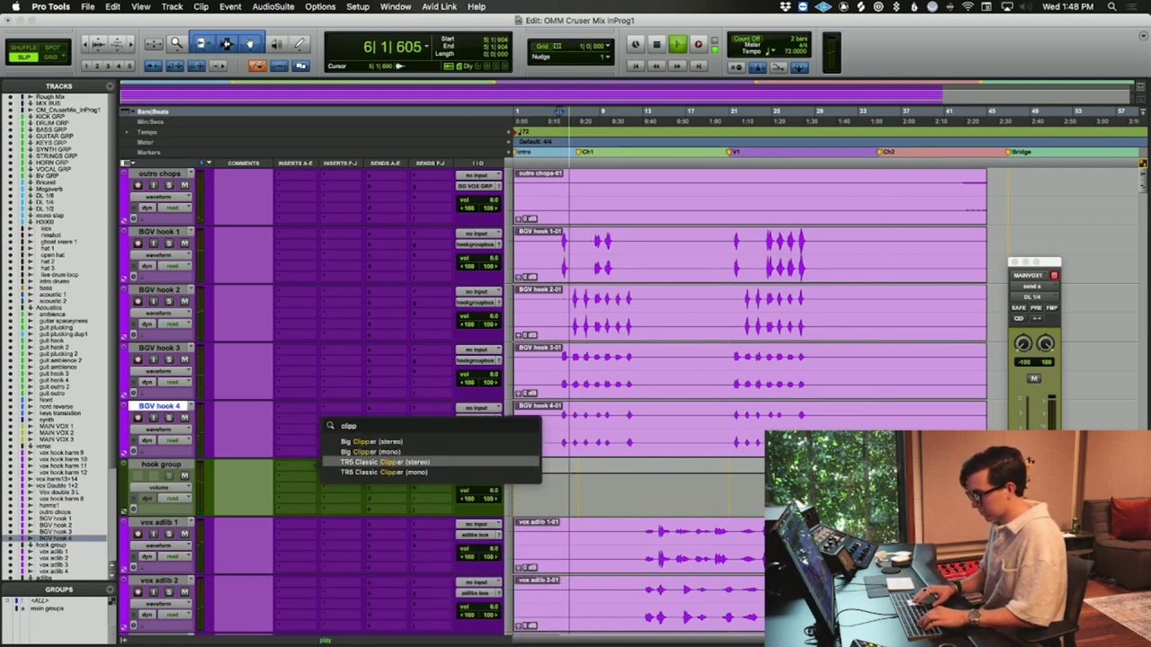
key("Return")
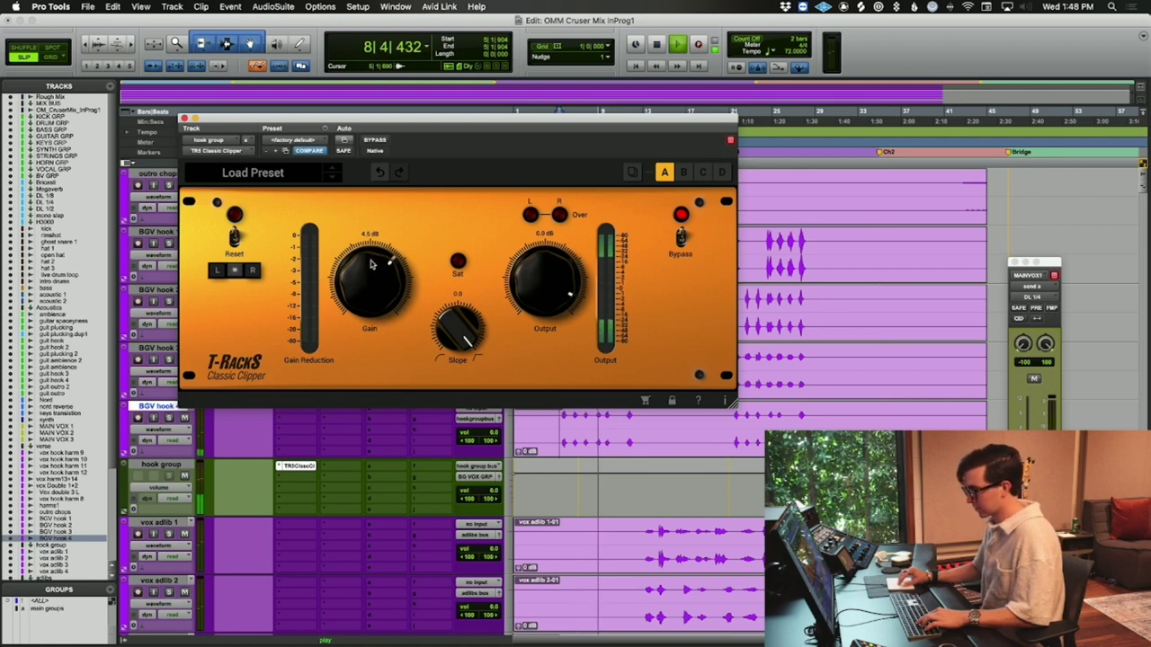
left_click_drag(371, 260, 370, 262)
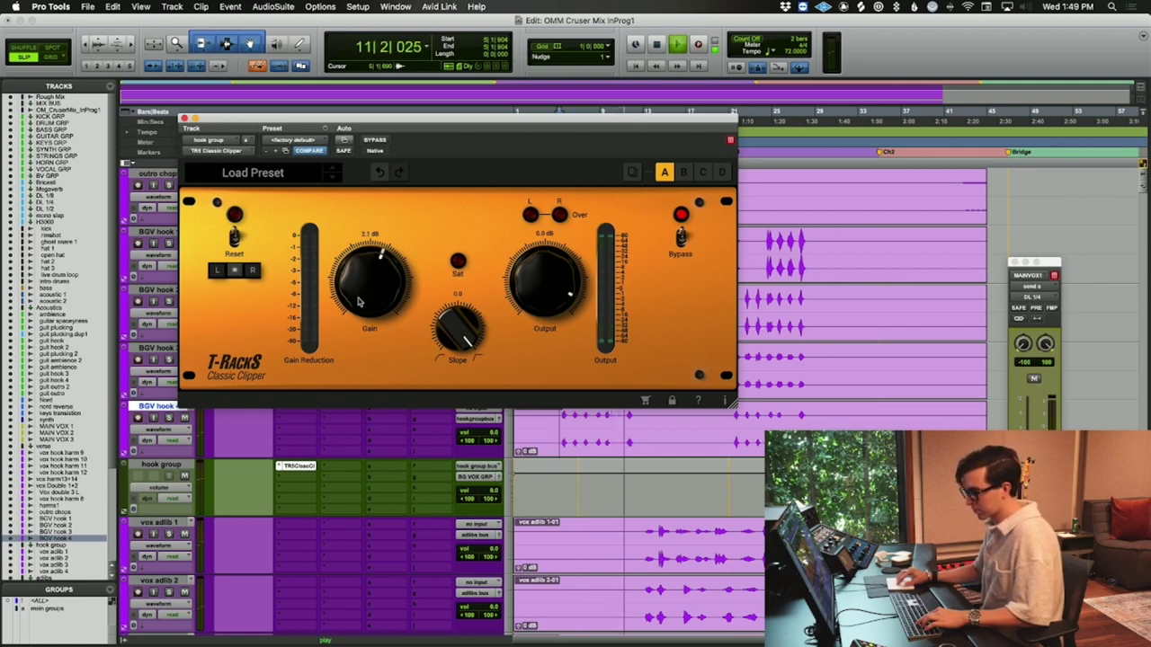
left_click(184, 118)
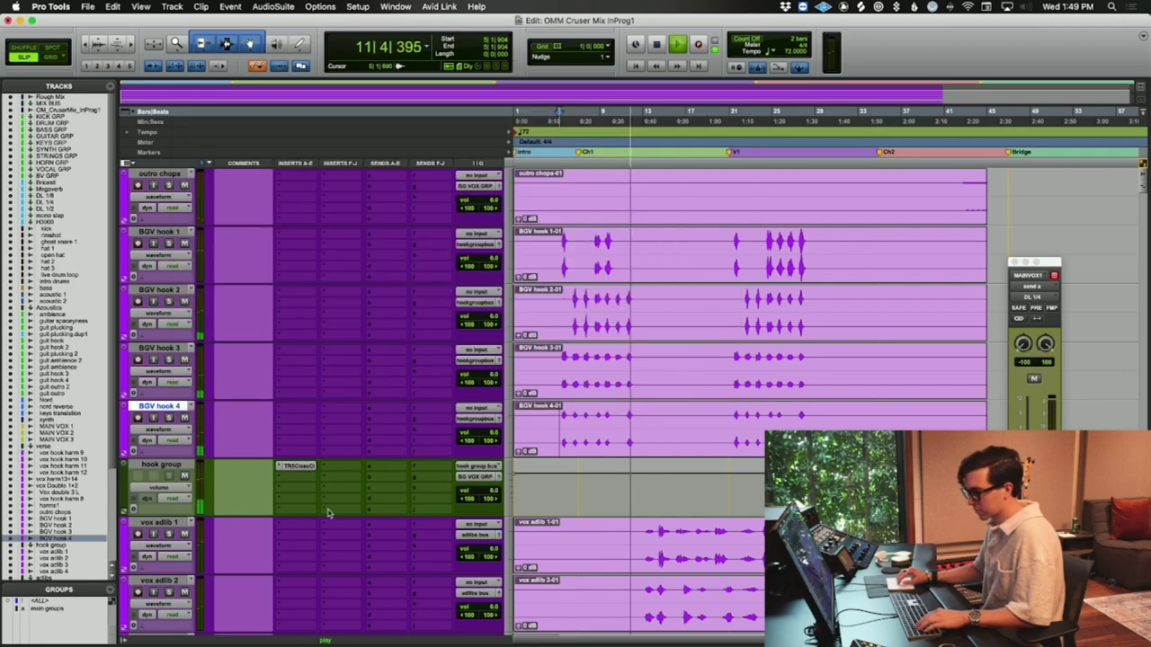
- Insert FabFilter Pro-Q 3 on the hook group after the clipper and add a low cut at about 213 Hz
left_click(306, 480)
left_click(485, 531)
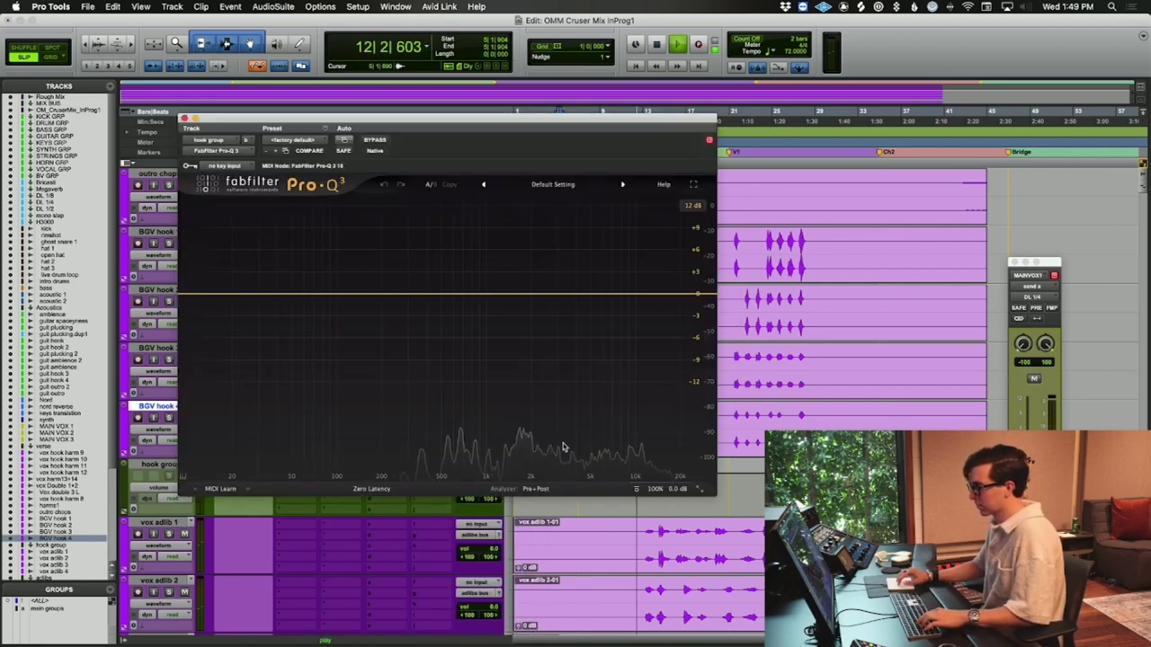
left_click_drag(185, 297, 388, 298)
- Add a dynamic bell cut at about 3983 Hz in the hook group EQ, with 0 dB static gain and a 24 dB/oct slope
left_click_drag(514, 296, 577, 213)
scroll(576, 214, "up", 5)
double_click(574, 416)
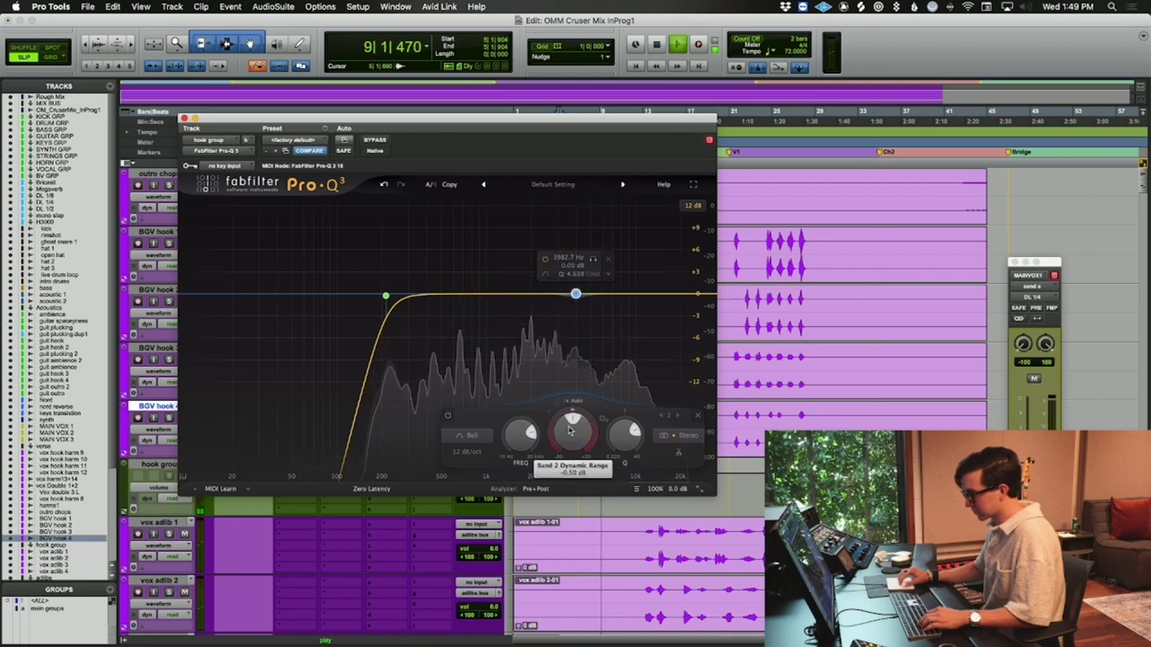
left_click(467, 451)
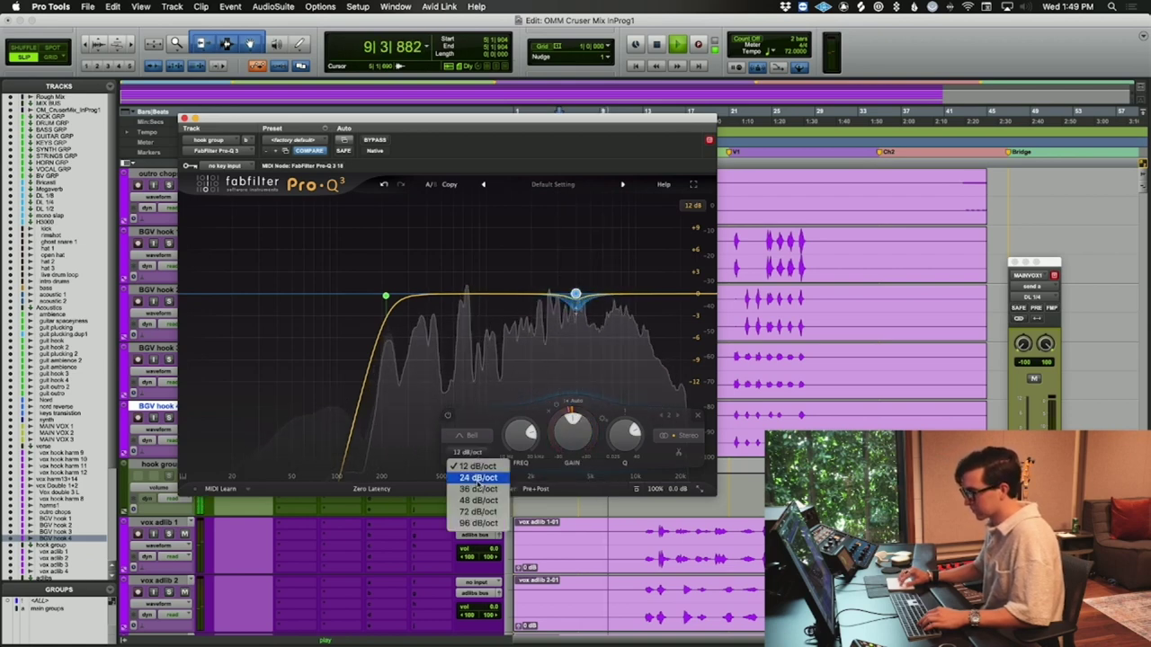
left_click(473, 475)
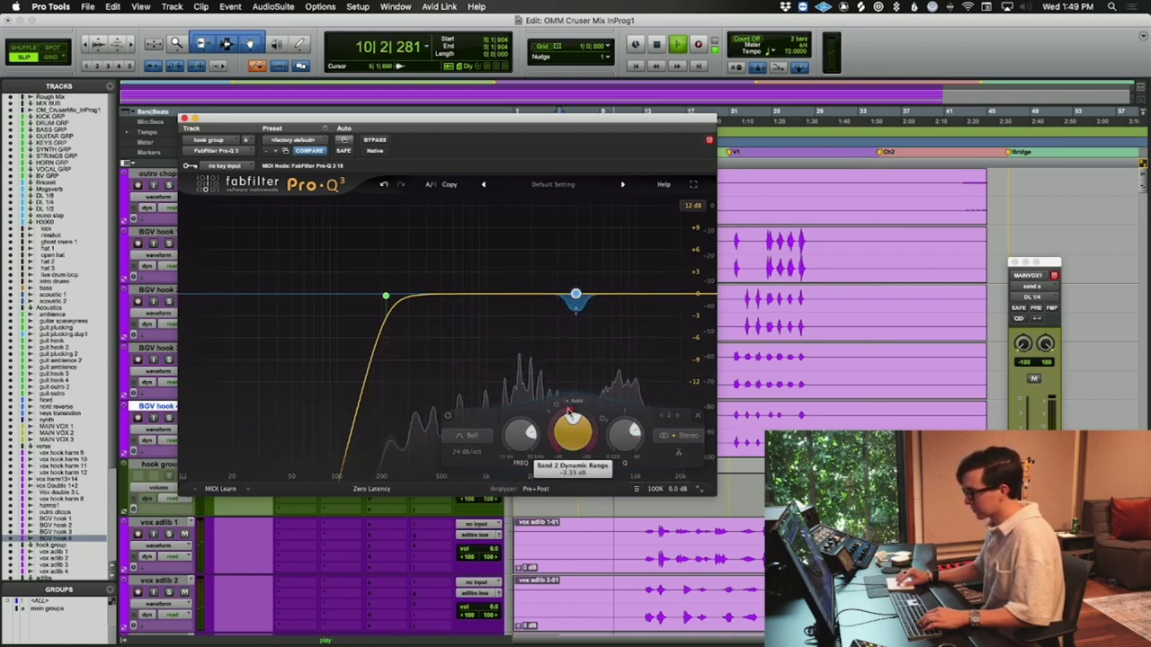
left_click_drag(567, 427, 567, 428)
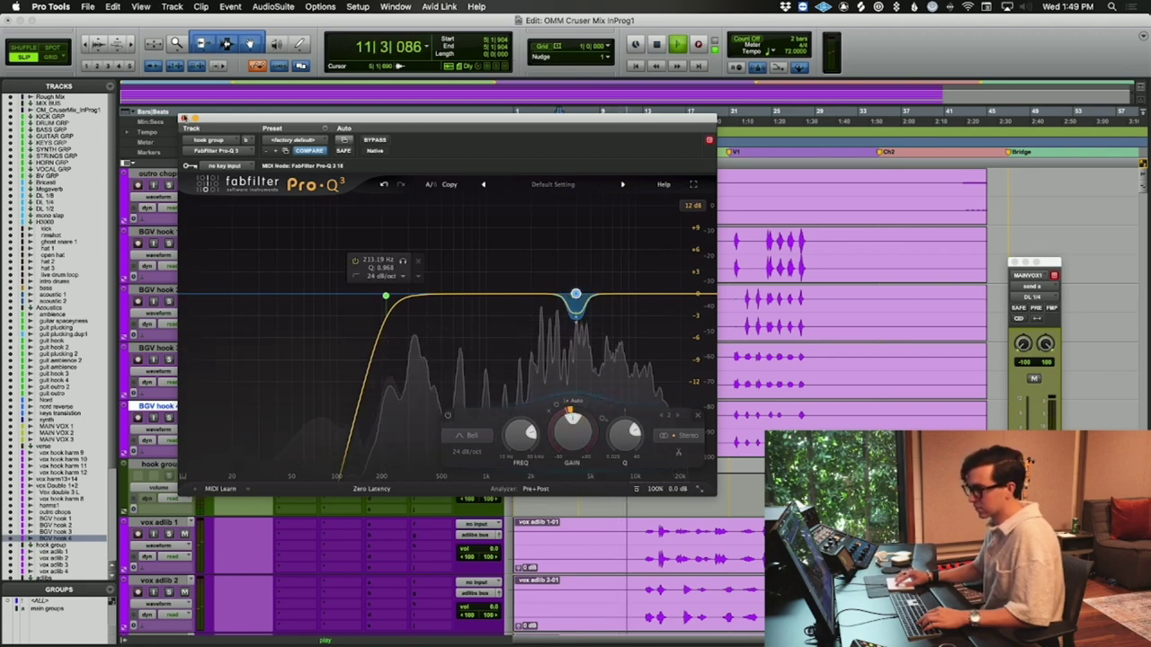
key("super+w")
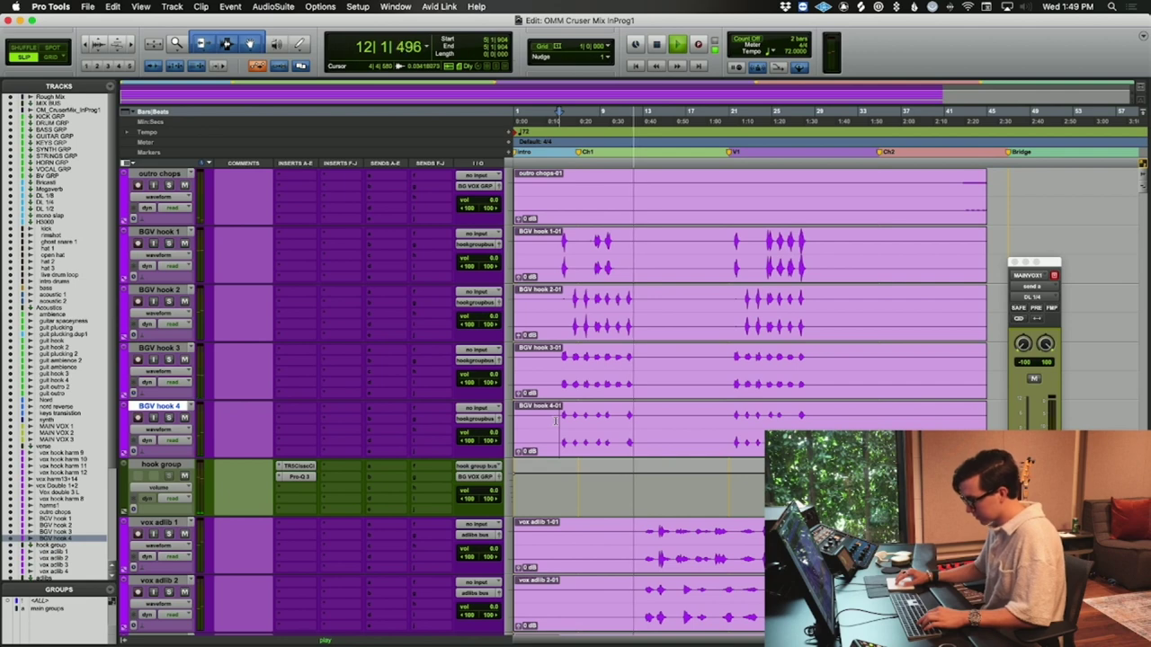
- Restart playback from just before bar 5 and insert Eventide H3000 Factory on the hook group below Pro-Q 3
key("space")
left_click(557, 418)
key("space")
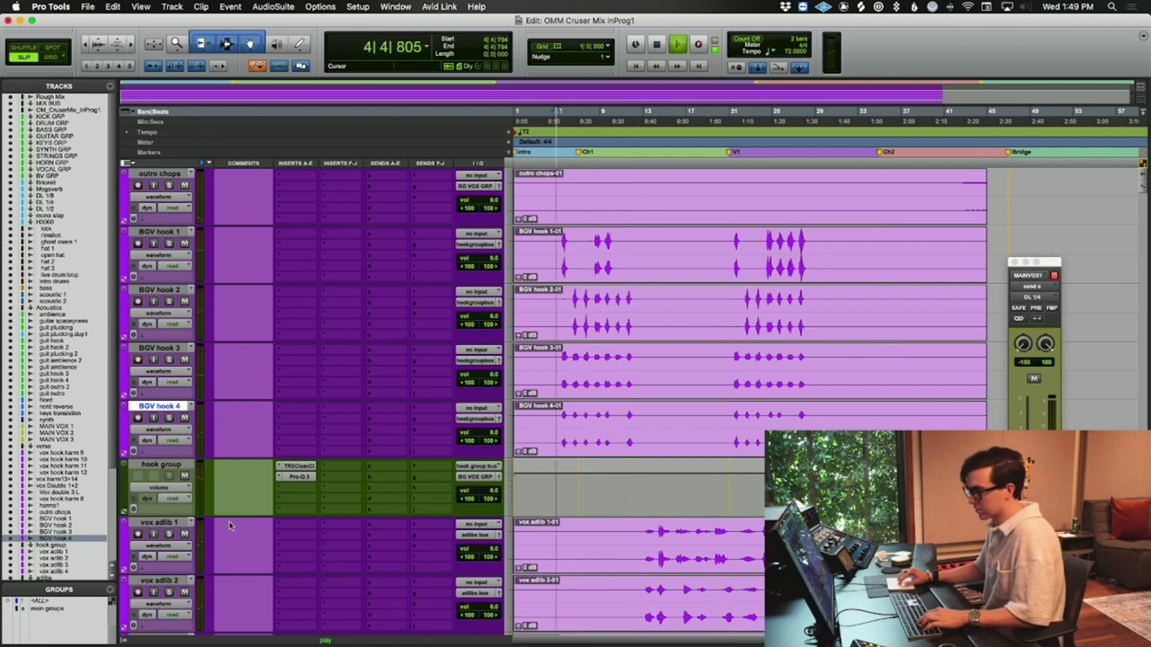
left_click(303, 486)
type("h30")
key("Down")
key("Down")
key("Down")
key("Return")
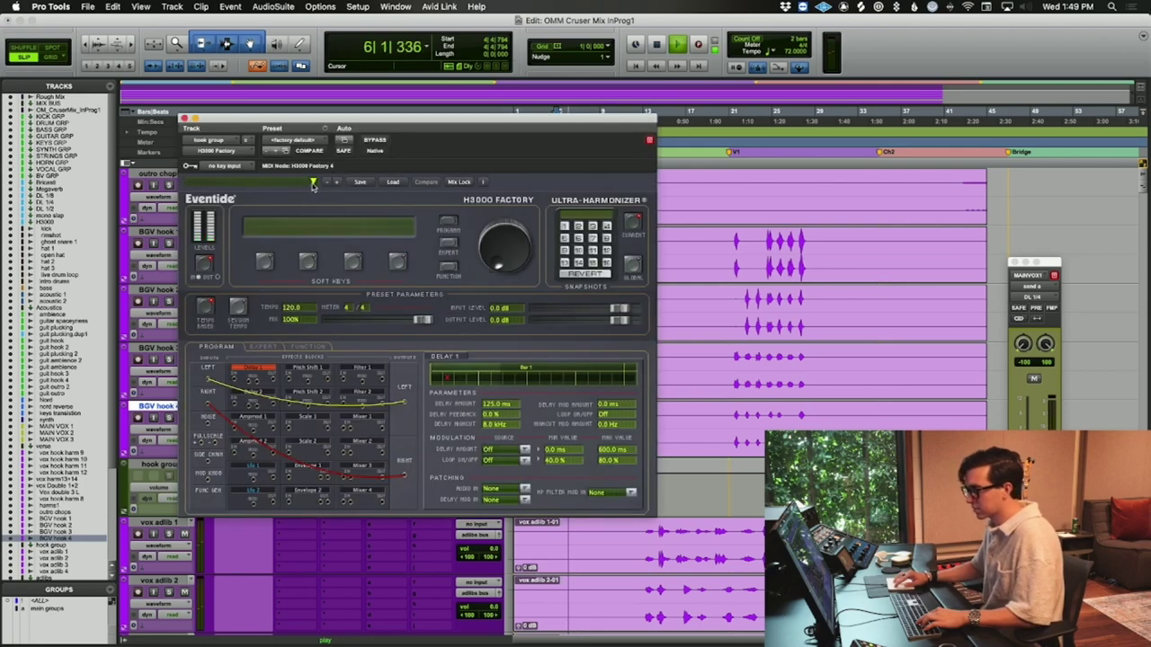
- Load the 231-MICROPITCHSHIFT preset from H3000 Legacy and move the plug-in window clear of the hook group's inserts
left_click(315, 182)
mouse_move(387, 188)
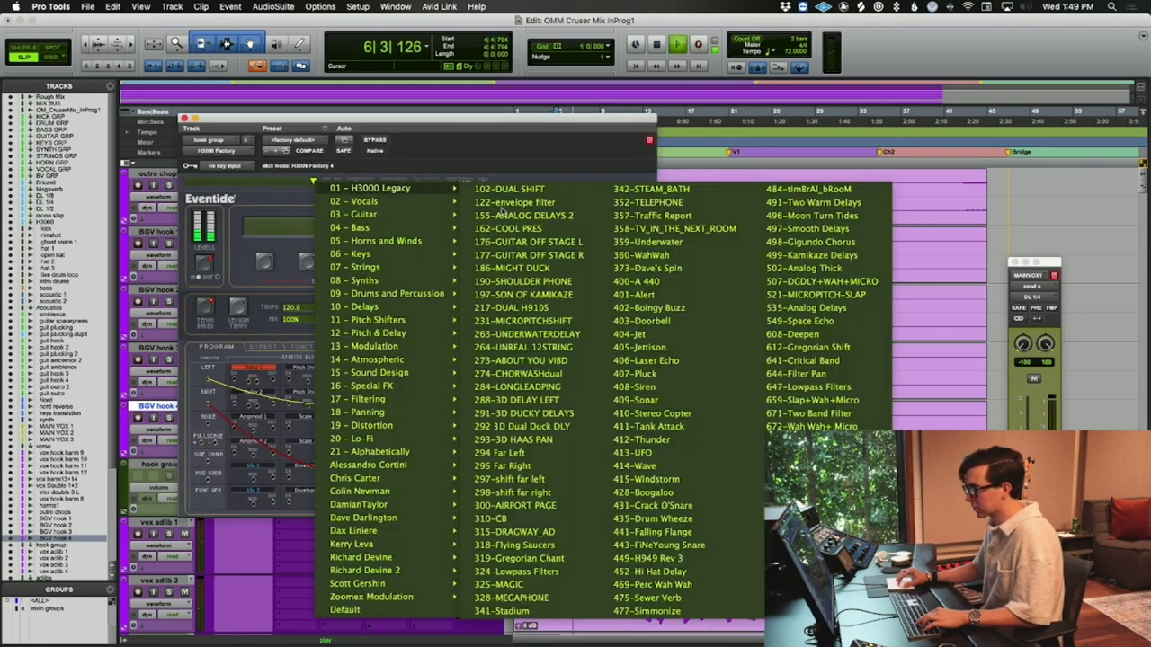
left_click(521, 321)
left_click_drag(503, 121, 916, 85)
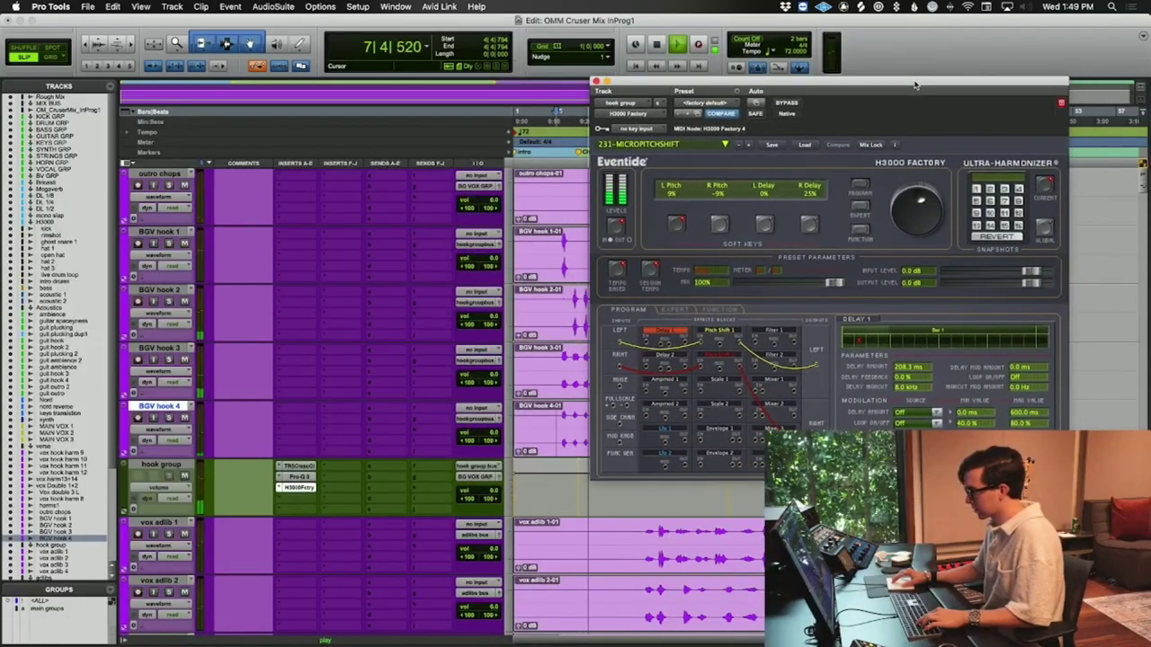
- Load the GC lil shift preset in the hook group's H3000 Factory and check the group's Pro-Q 3
left_click(691, 82)
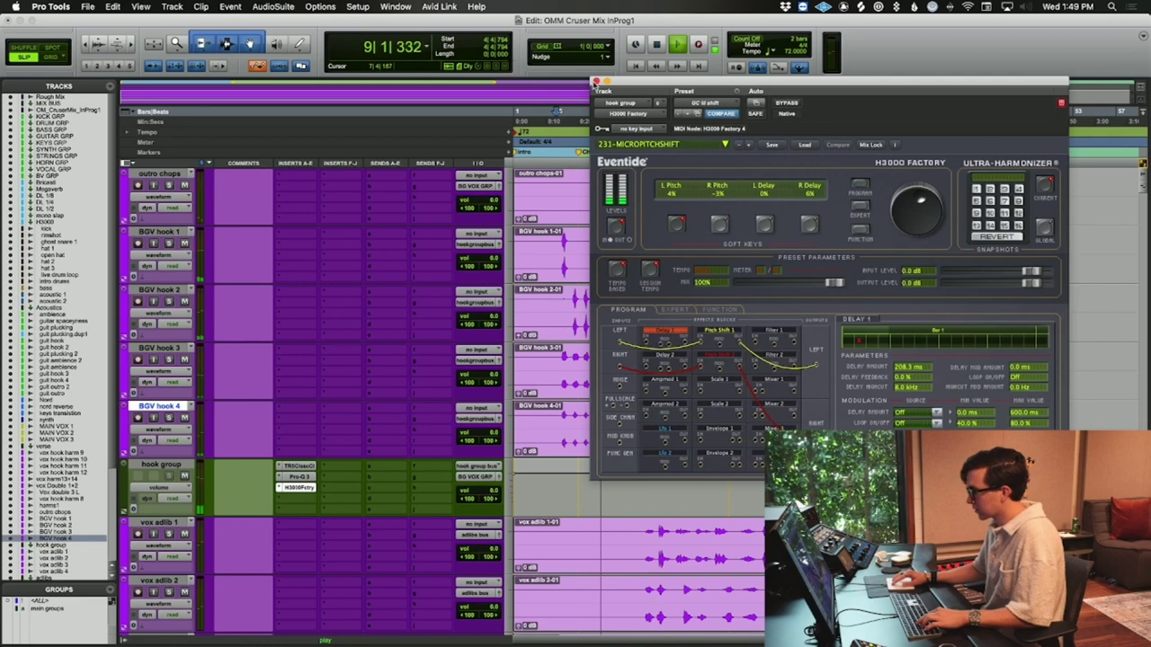
left_click(596, 81)
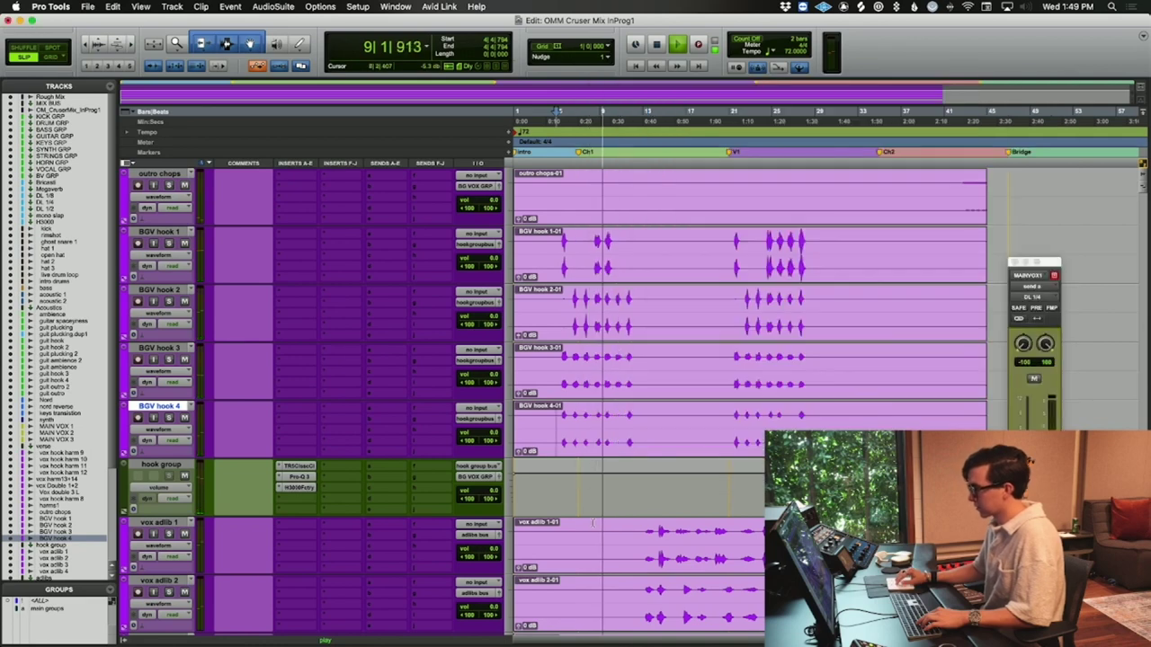
left_click(300, 476)
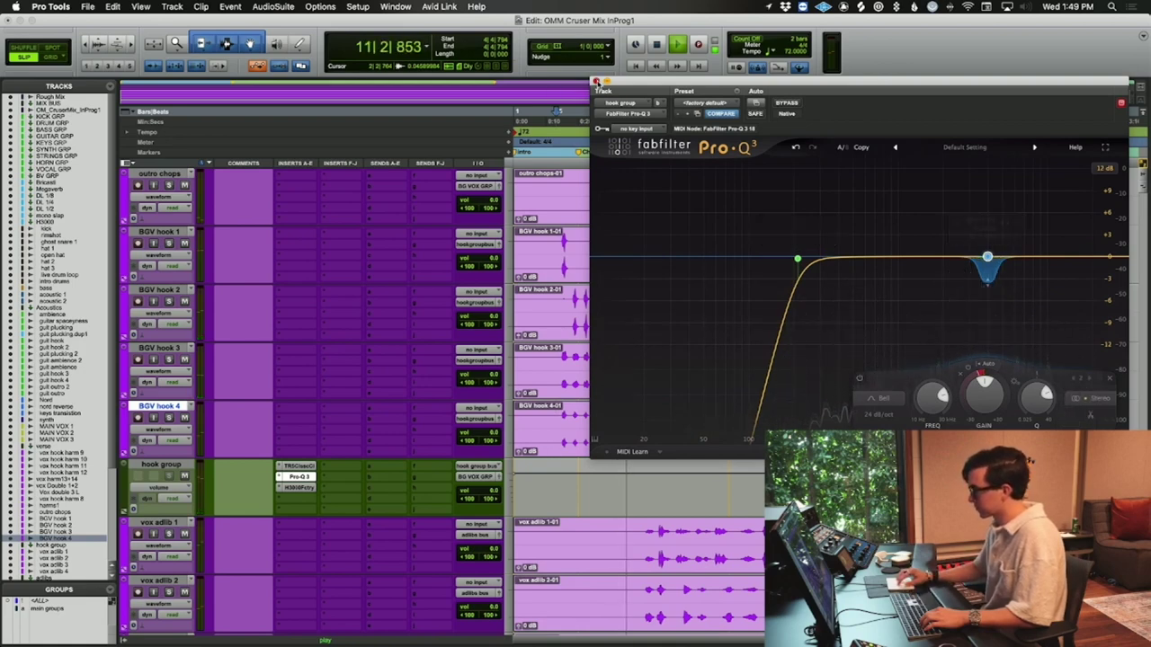
left_click(596, 82)
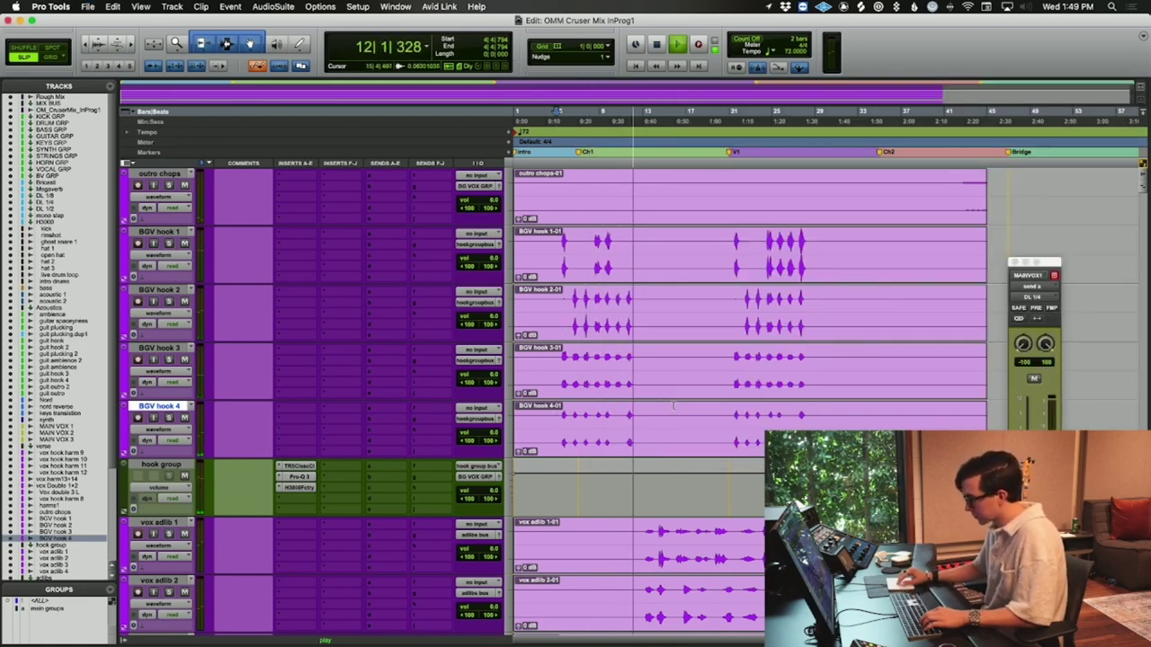
- Stop playback, place the edit cursor at bar 5 on BGV hook 1 and save the session
scroll(673, 406, "down", 5)
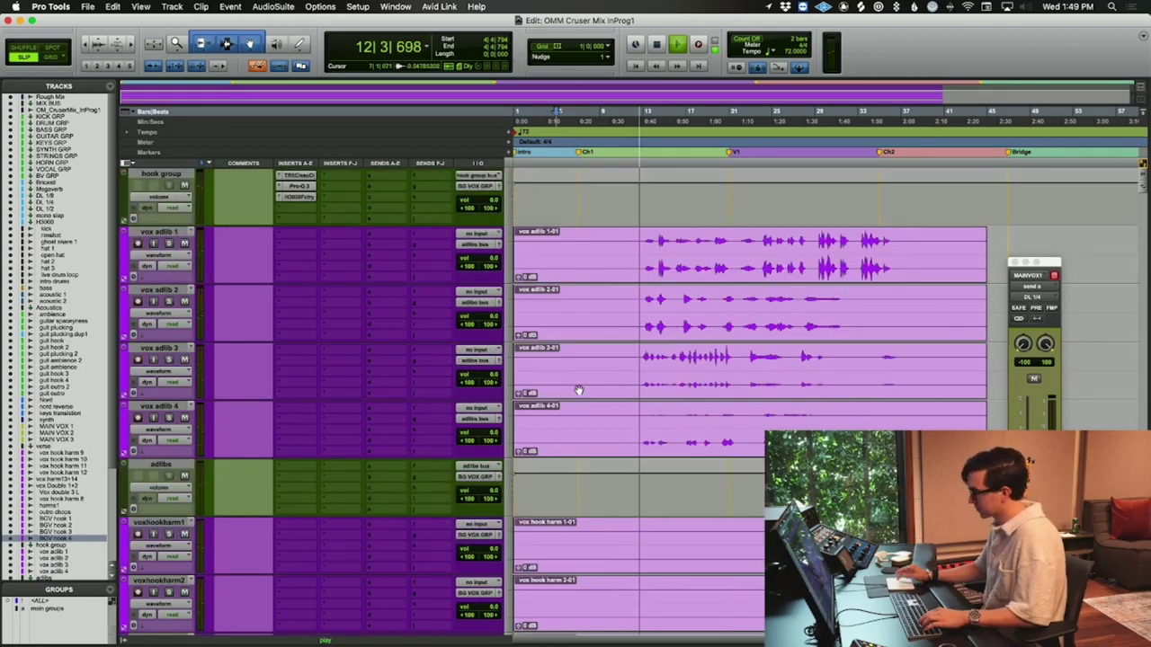
scroll(575, 390, "down", 5)
key("space")
left_click(559, 416)
key("super+s")
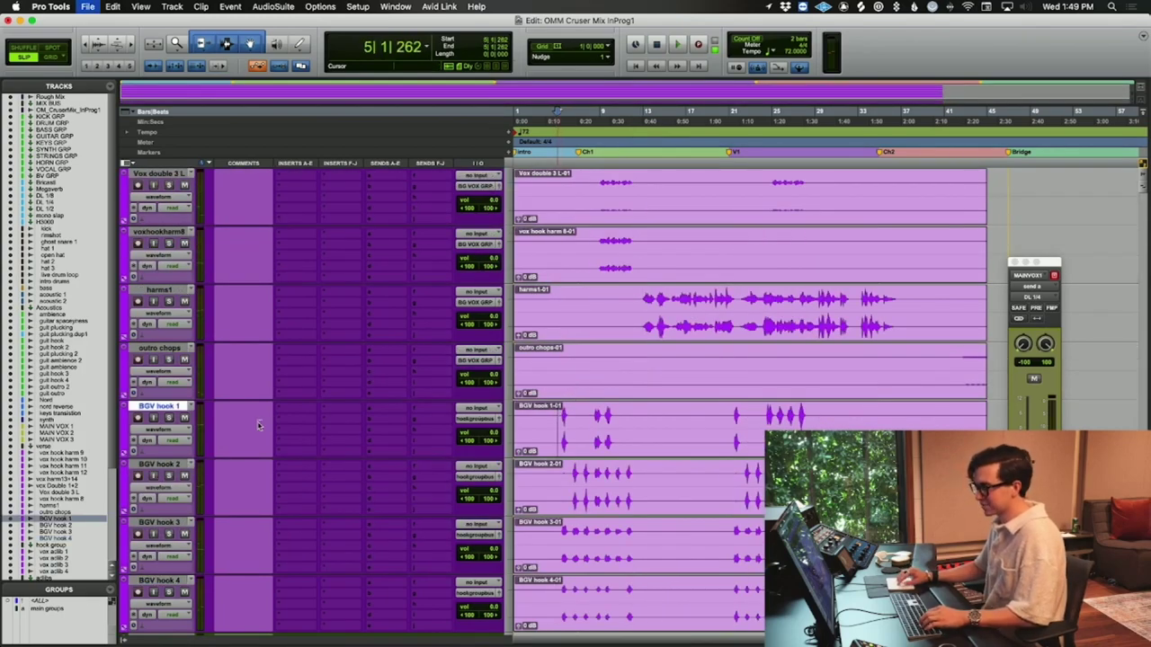
- Solo vox hook harm 12 and play it from the start of bar 5
scroll(558, 418, "up", 3)
scroll(554, 419, "up", 2)
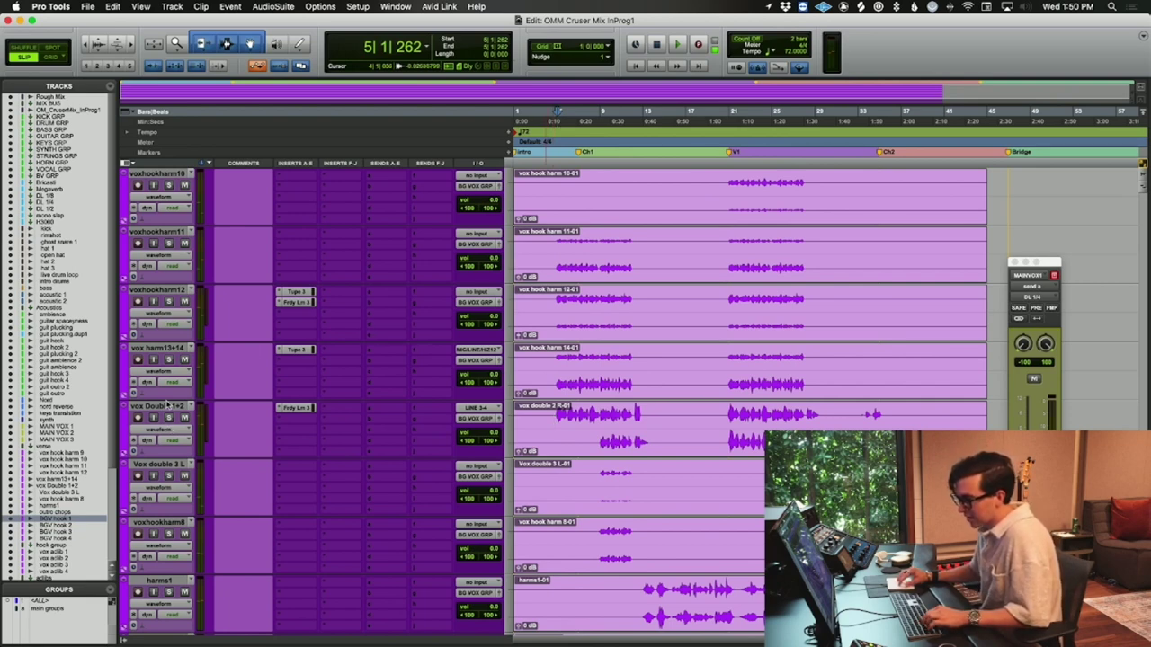
left_click(558, 300)
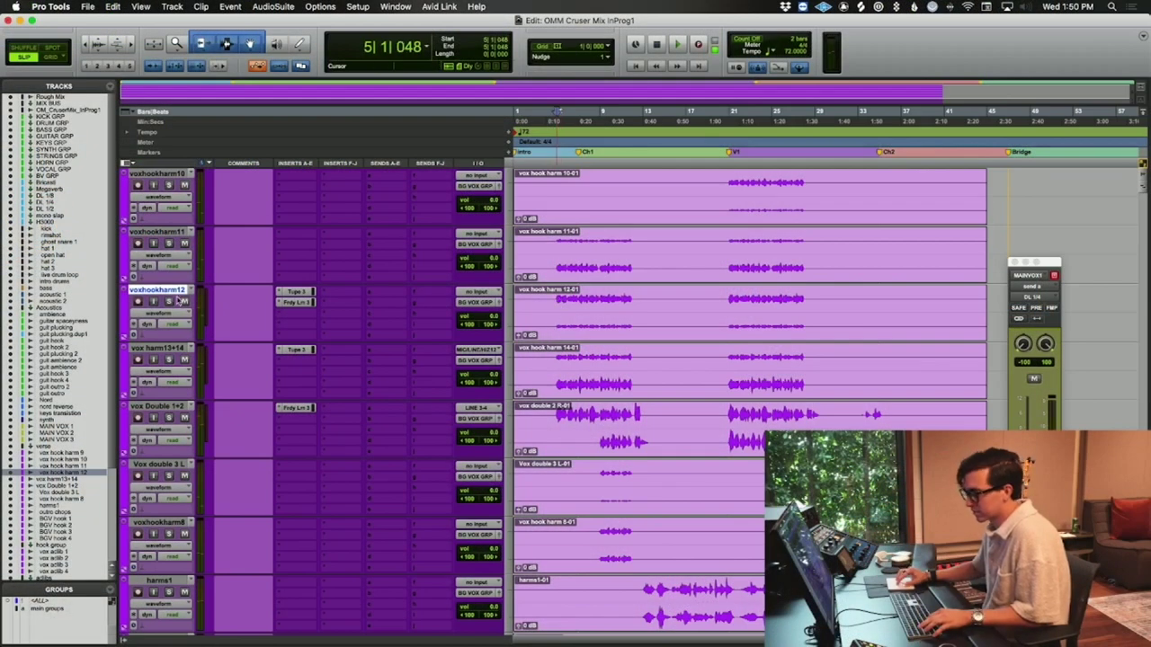
left_click(169, 302)
key("space")
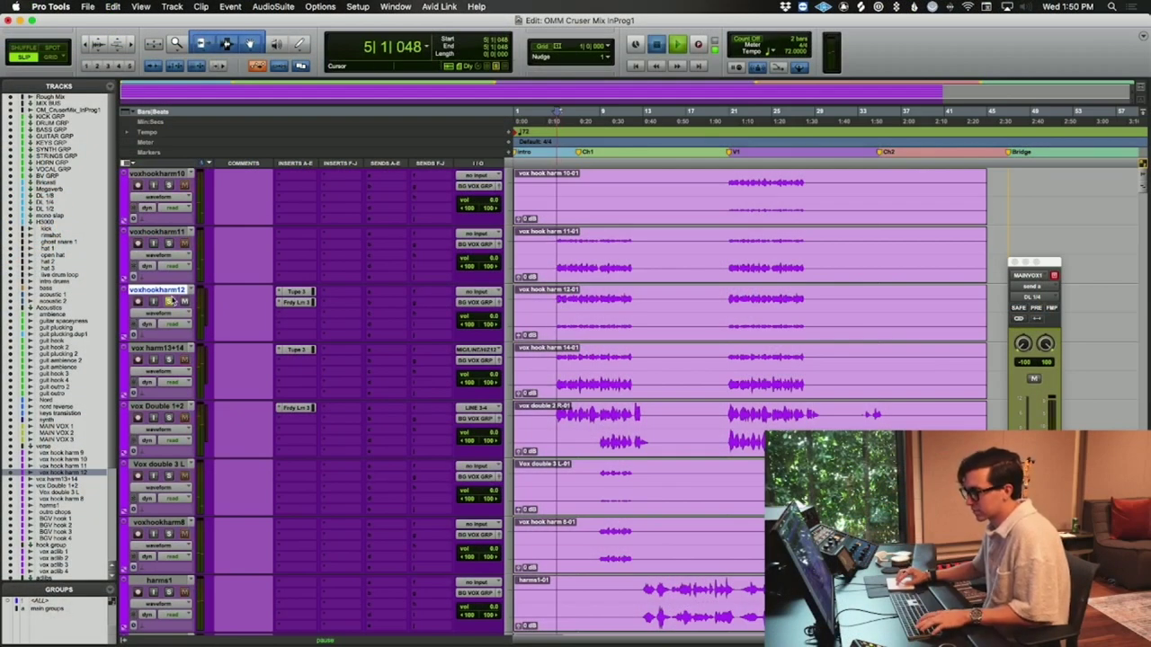
- Review the Faraday Limiter and Tupe settings on vox hook harm 12 while auditioning the track
left_click(297, 302)
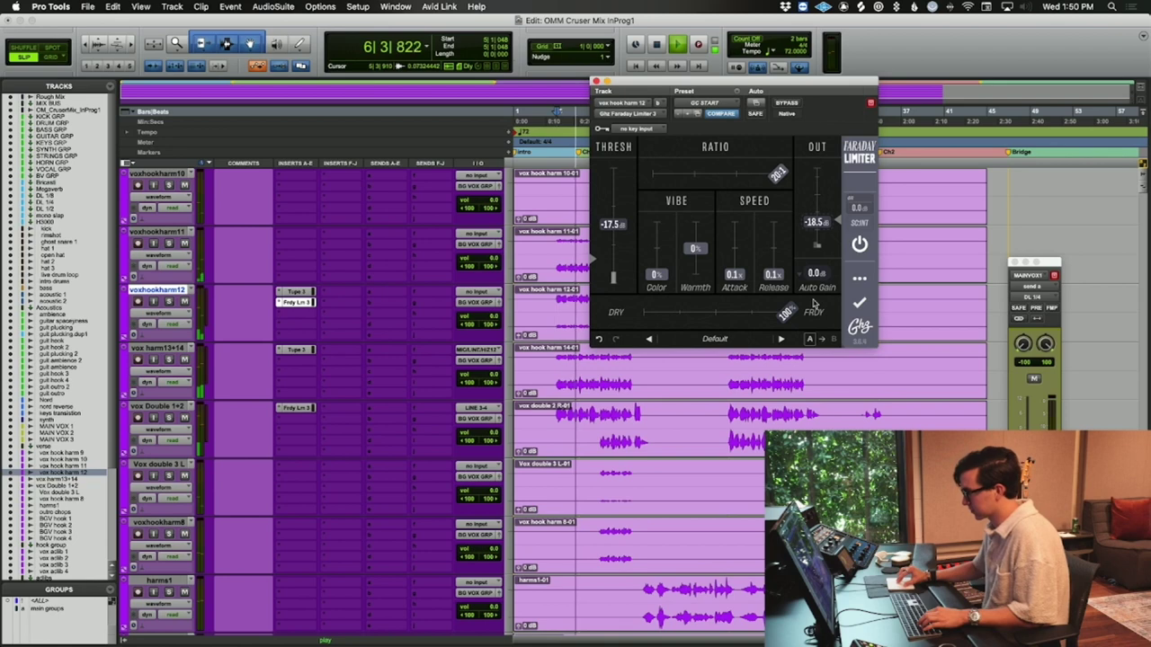
left_click(595, 81)
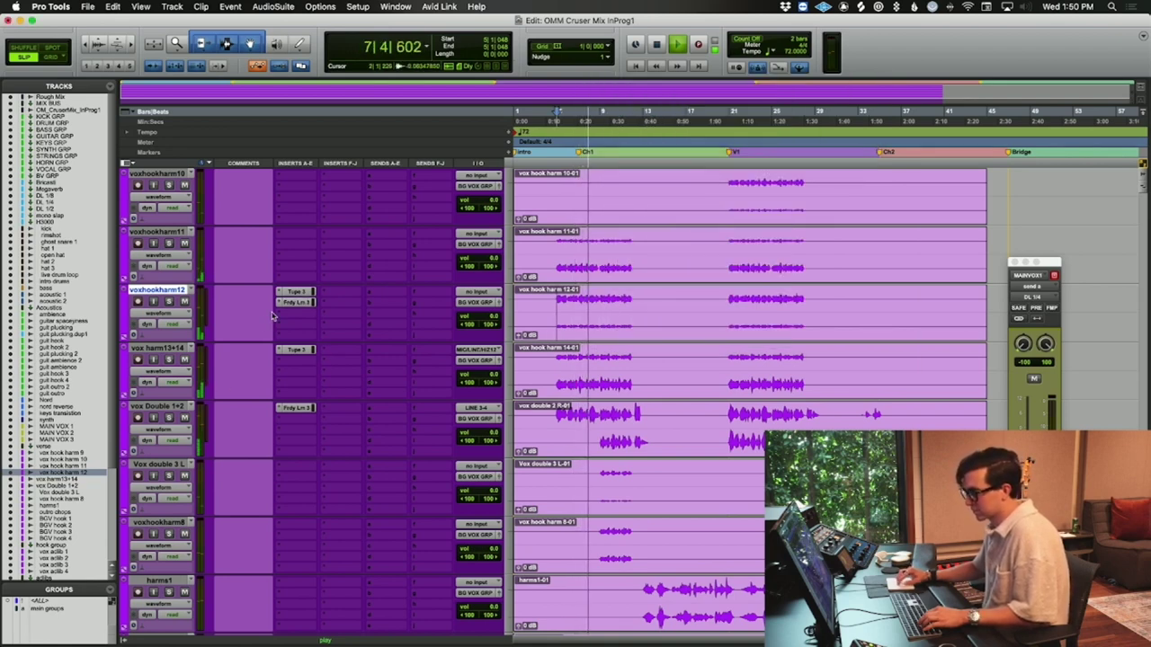
key("space")
left_click(296, 291)
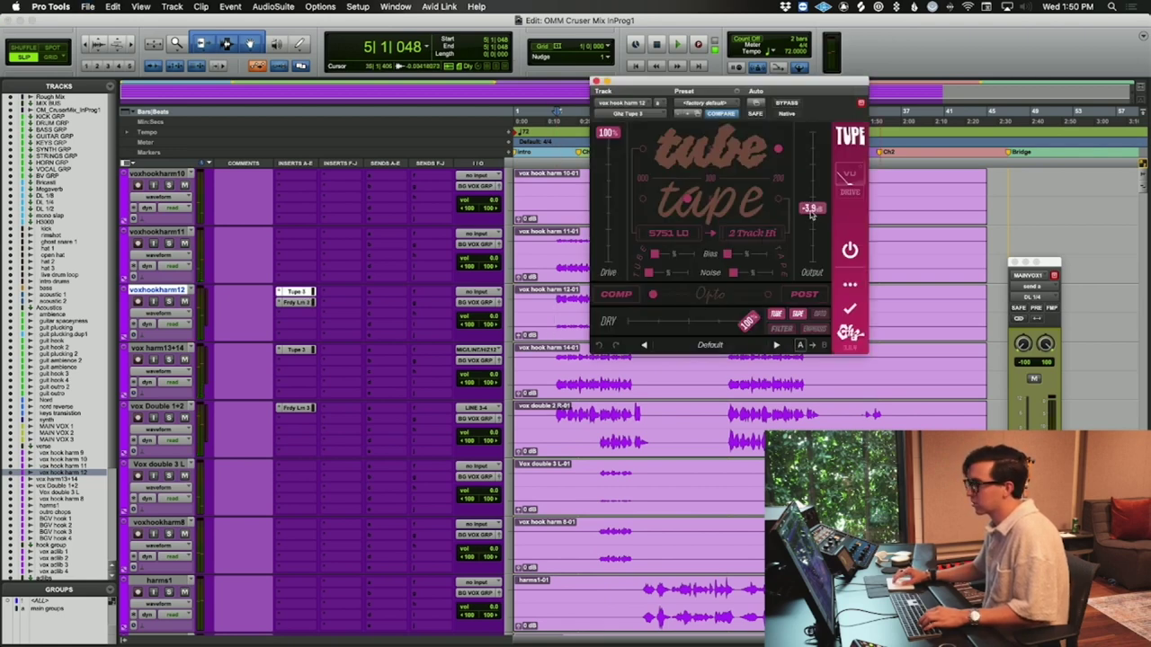
key("space")
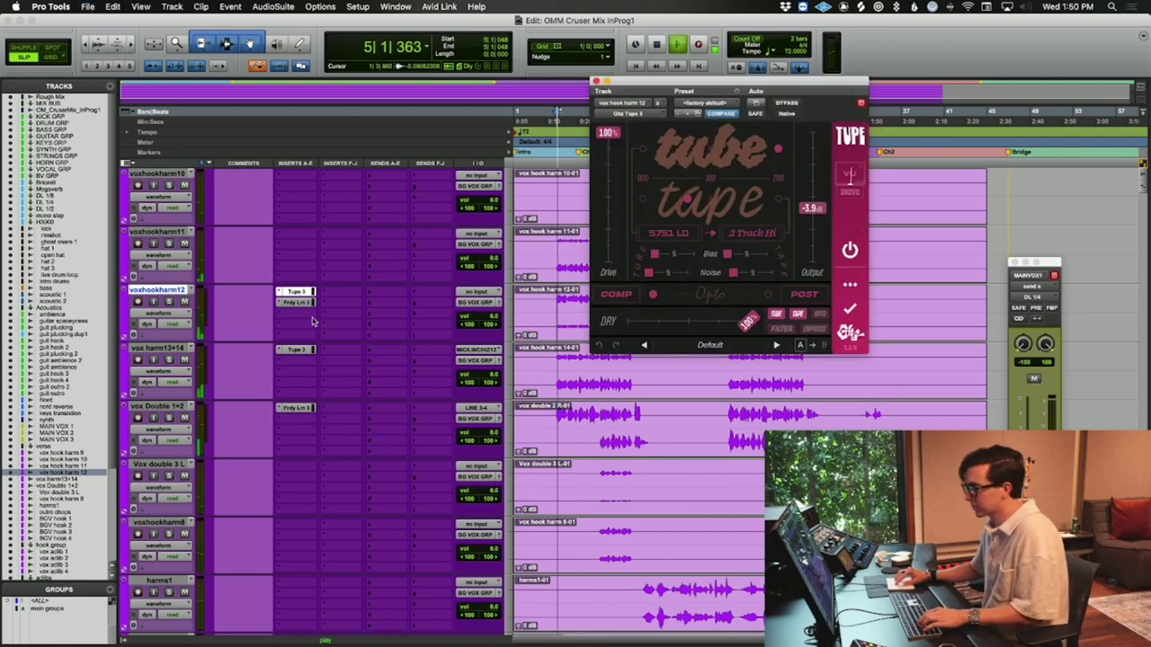
- Insert FabFilter Pro-Q 3 after the Faraday Limiter on vox hook harm 12 and add a 12 dB/oct high cut
left_click(305, 315)
type("q 3")
key("Return")
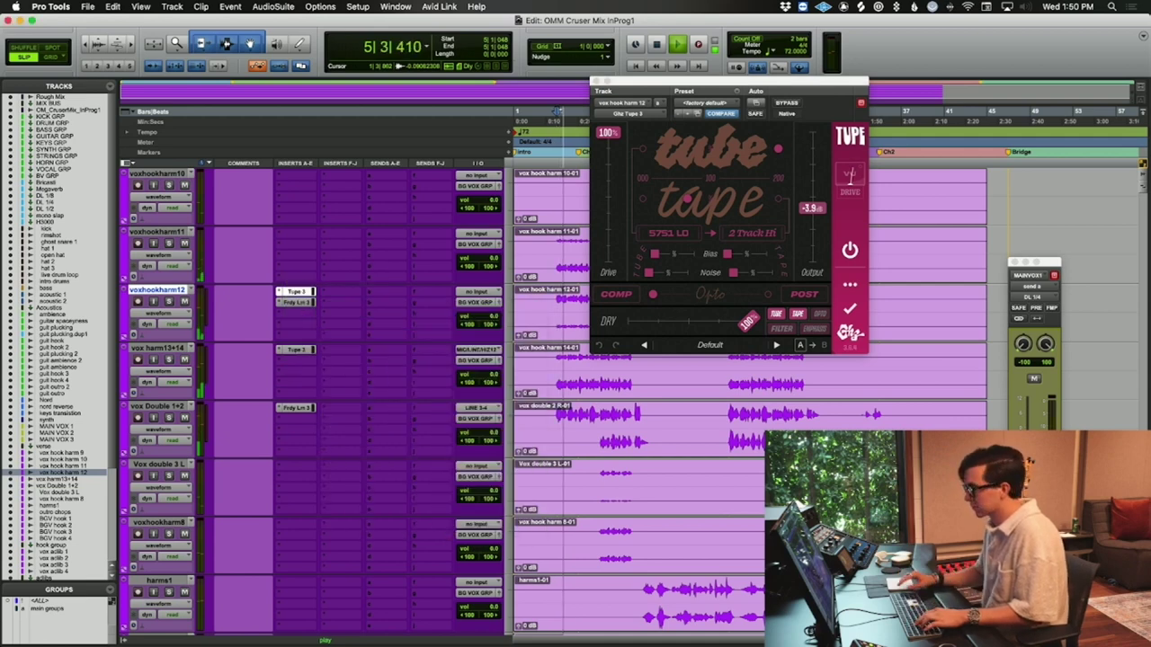
left_click_drag(1116, 261, 979, 257)
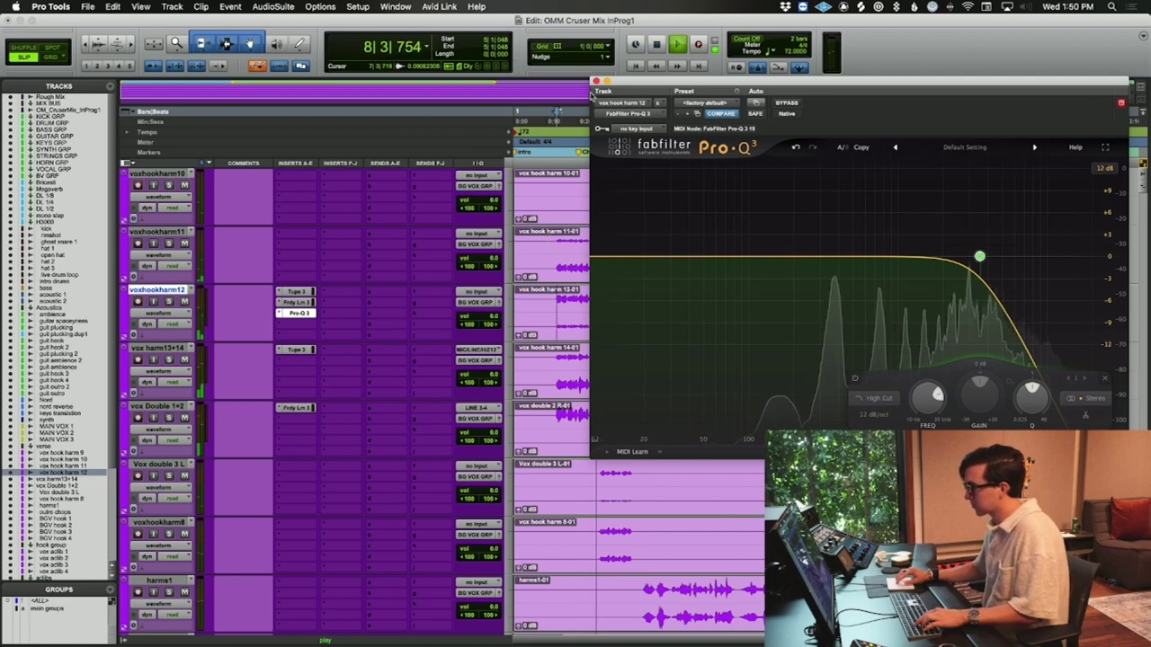
left_click(596, 82)
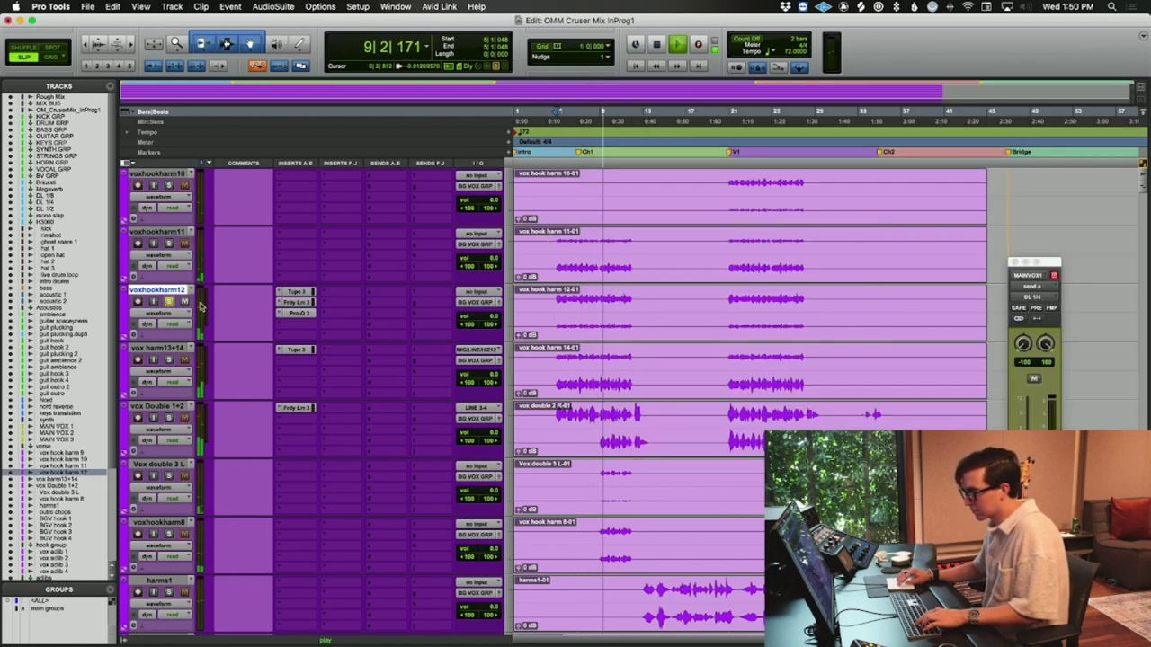
- Lower the Faraday Limiter output on vox hook harm 12 to -21.1 dB and unsolo the track
left_click(296, 302)
left_click_drag(817, 235, 810, 326)
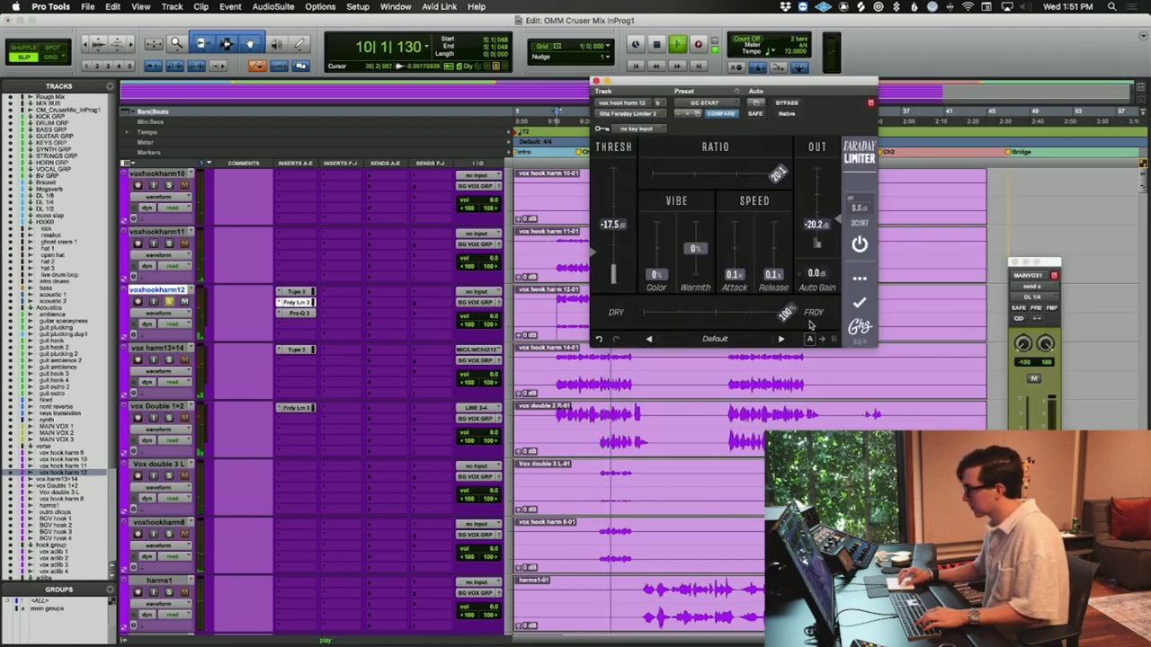
left_click(169, 304)
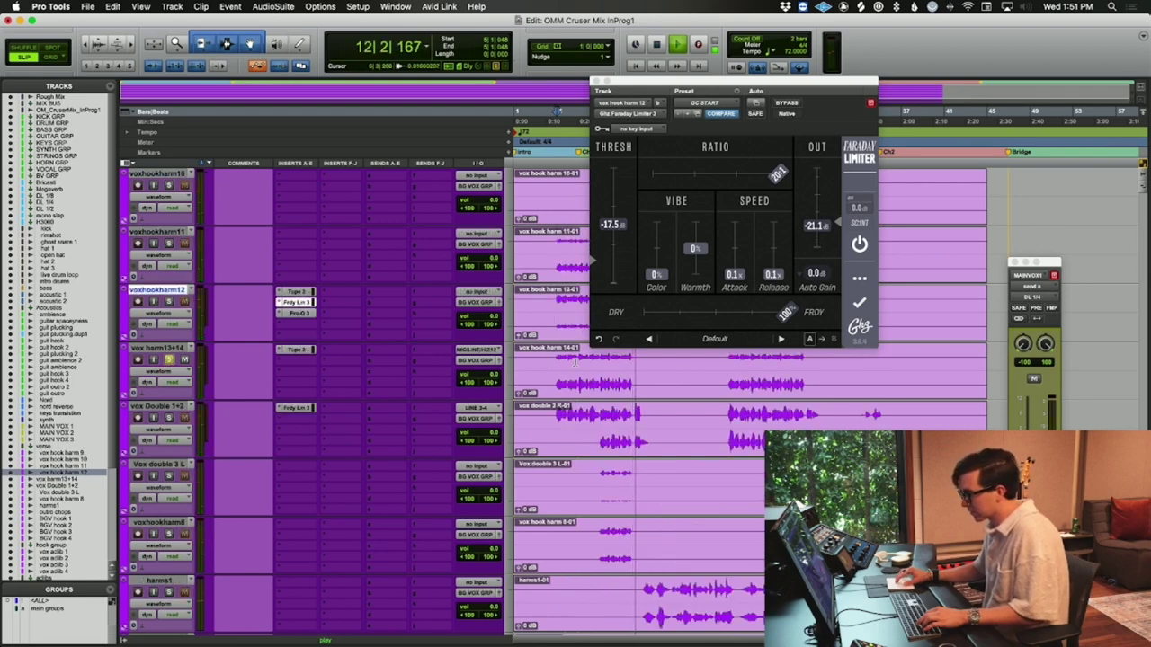
- Restart playback from bar 5 beat 2, close the limiter and check the group levels in the mixer
key("space")
left_click(560, 364)
key("space")
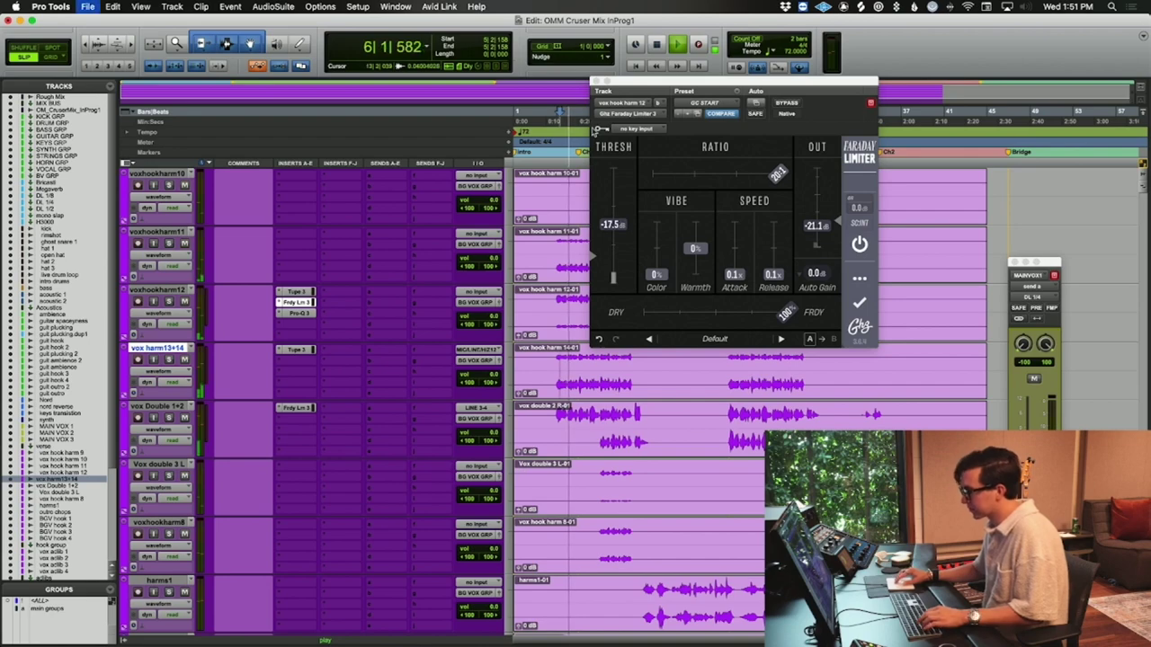
left_click(597, 84)
scroll(647, 357, "up", 10)
scroll(647, 358, "down", 10)
key("super+equal")
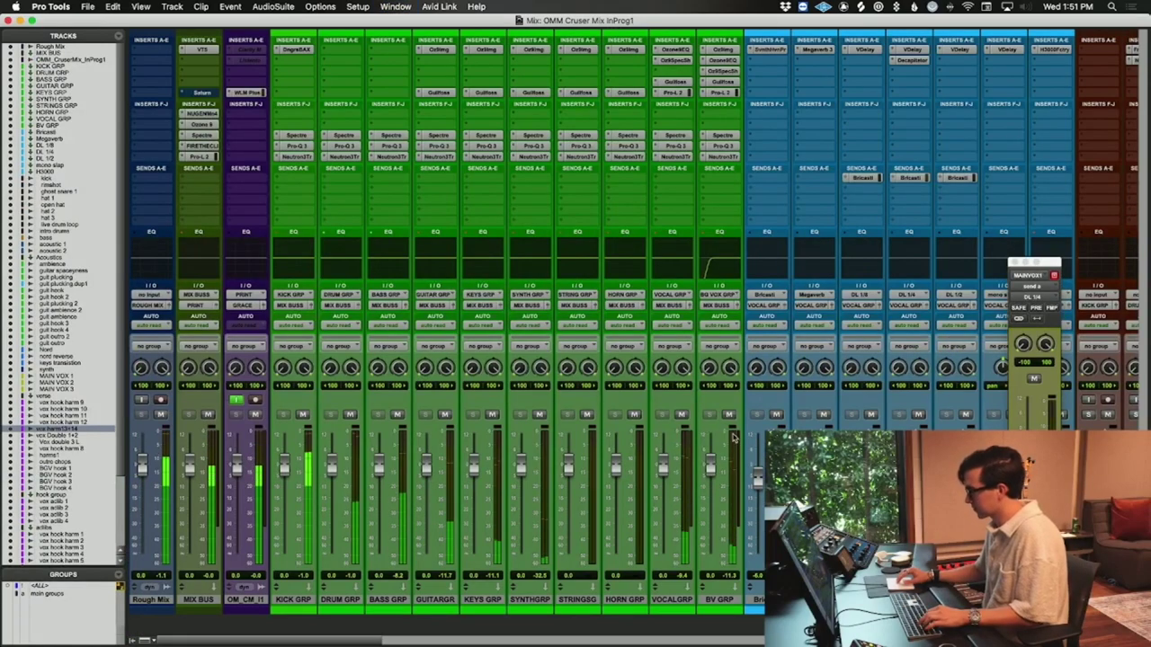
key("super+equal")
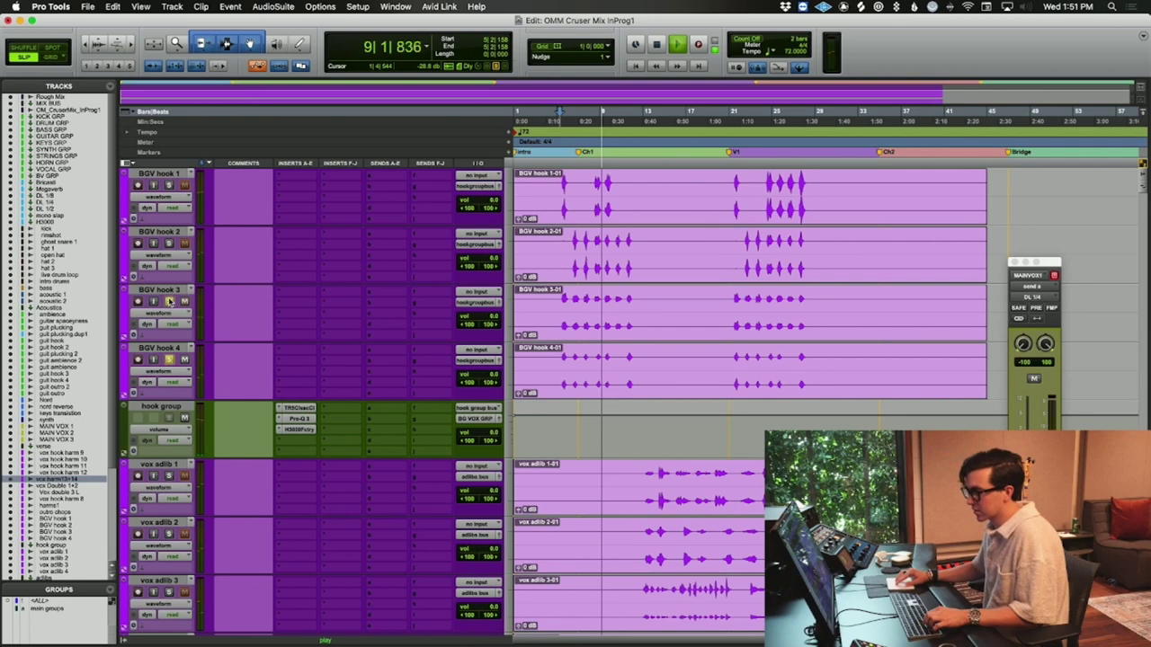
- Solo the remaining BGV hook track, BGV hook 1, and restart playback from bar 5
left_click(170, 185)
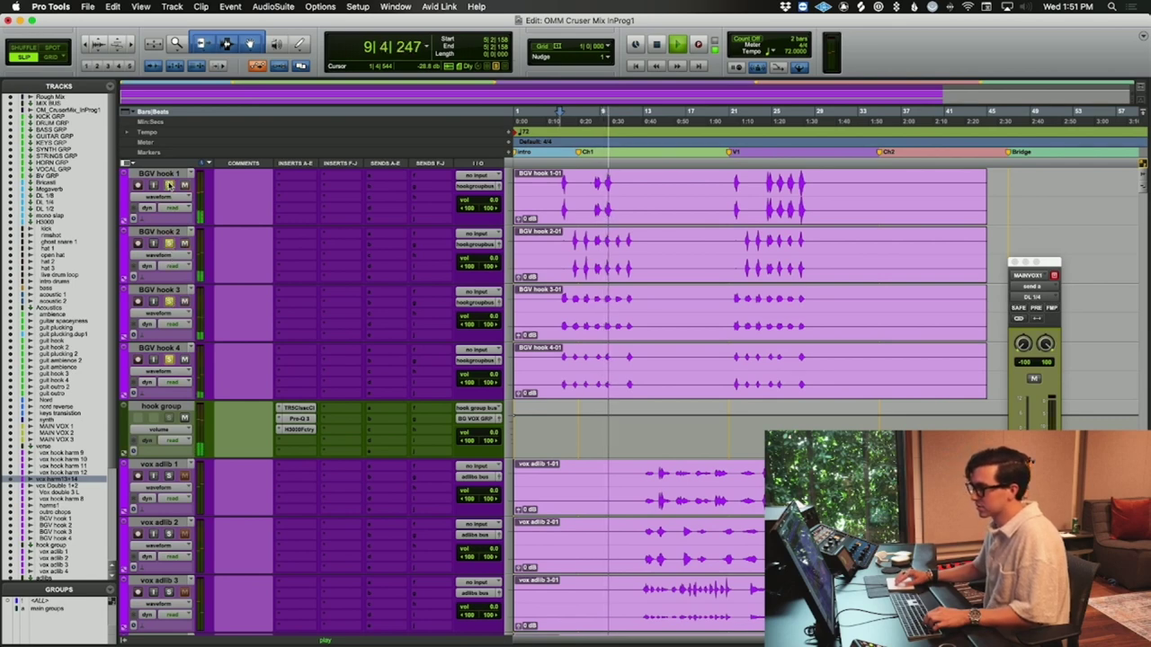
key("space")
left_click(560, 189)
key("space")
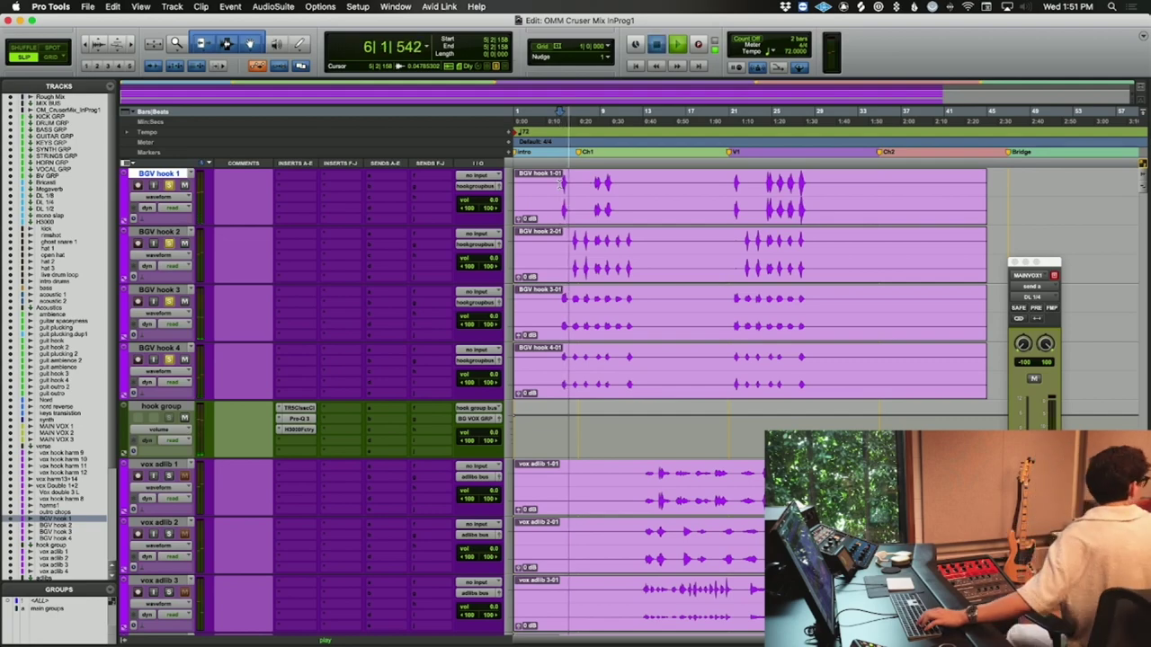
- Raise the gain of the T-RackS Classic Clipper on the hook group to 6.5 dB during playback
key("space")
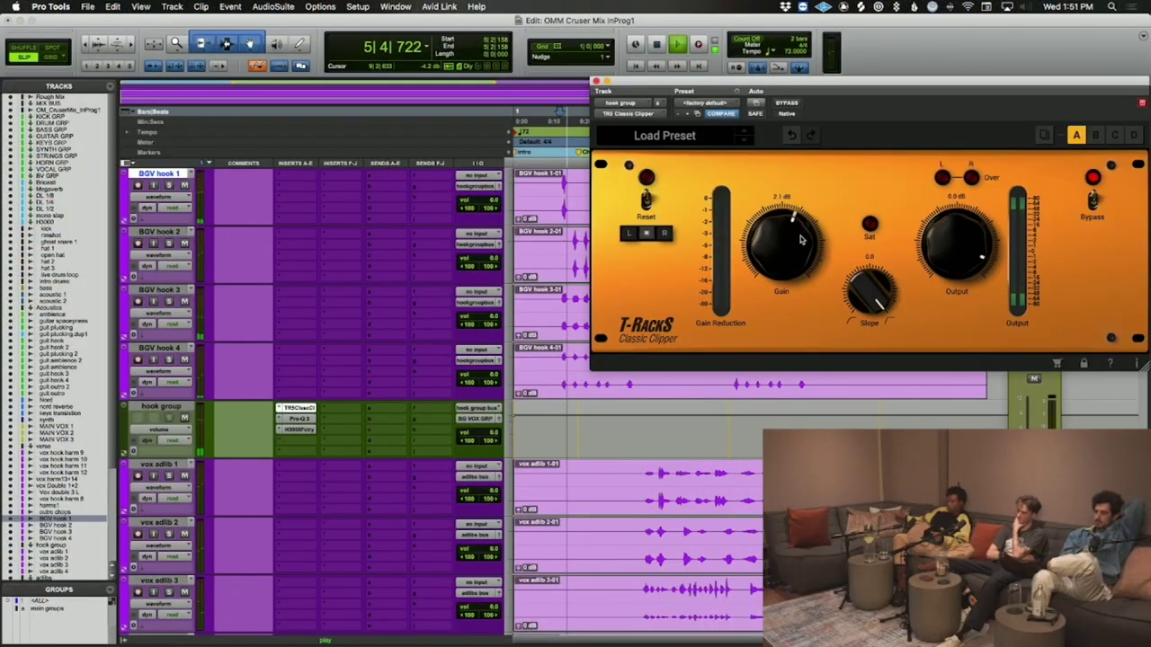
left_click_drag(800, 235, 801, 224)
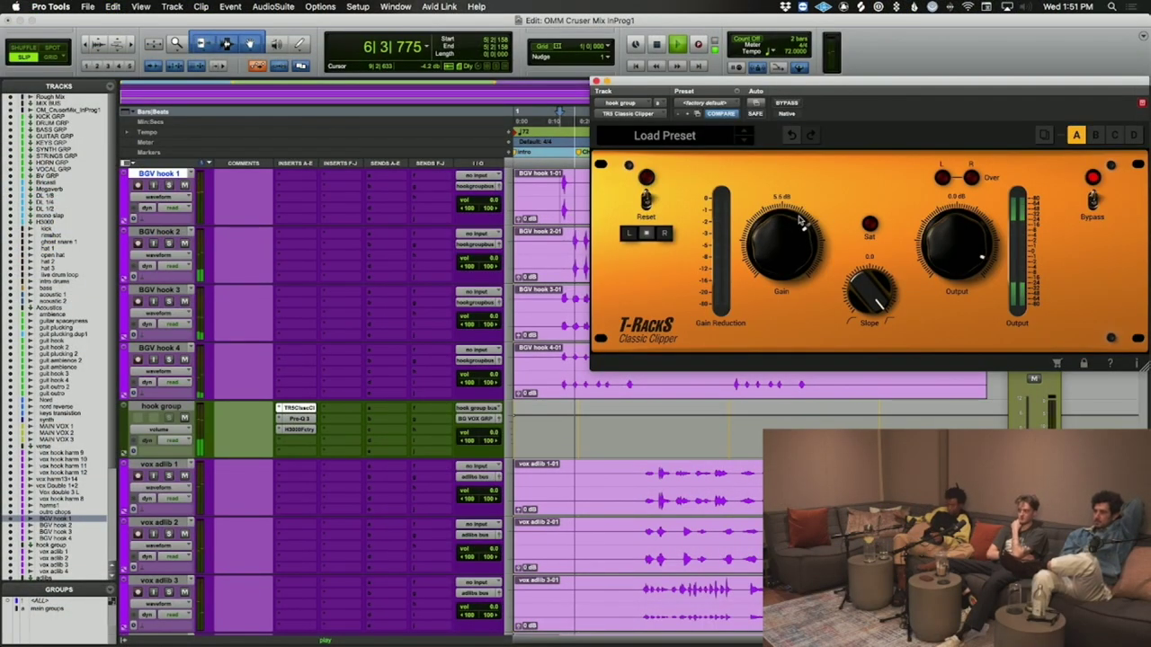
left_click_drag(799, 218, 799, 215)
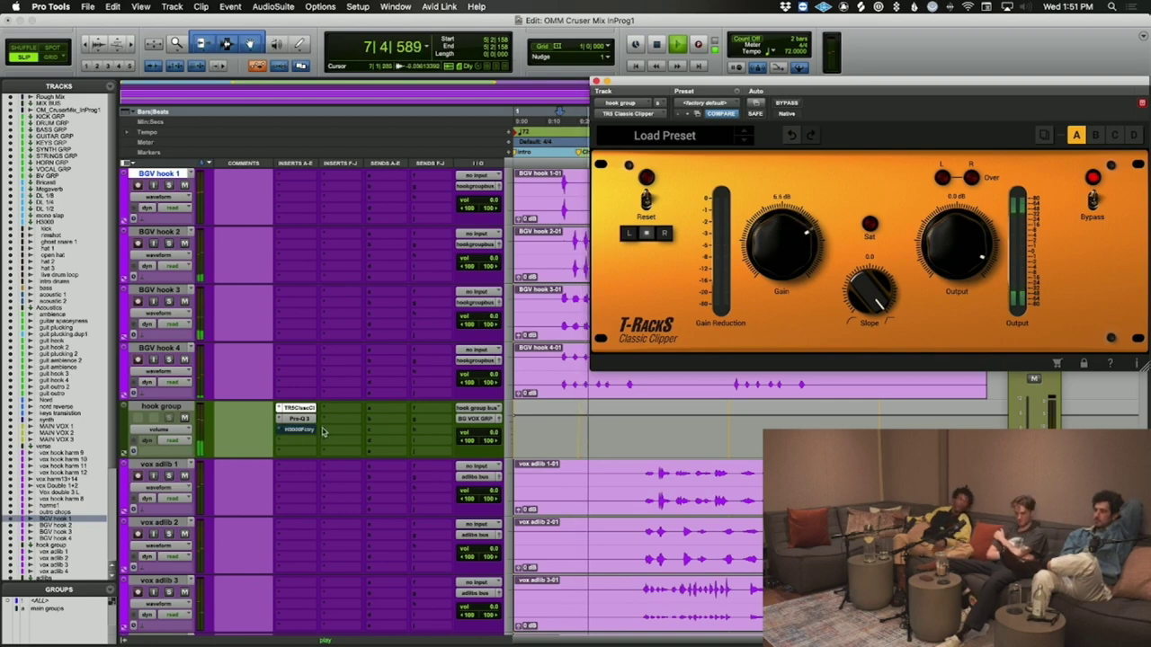
- Remove the H3000 Factory insert from the hook group
left_click(279, 432)
left_click(301, 396)
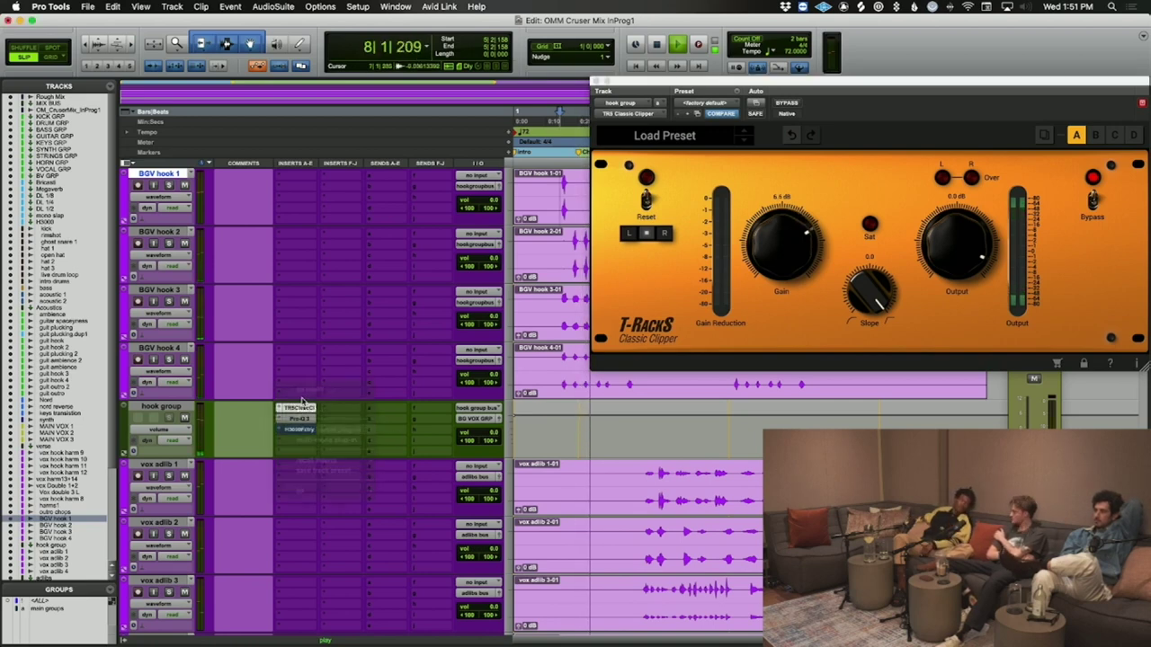
left_click(277, 430)
left_click(305, 392)
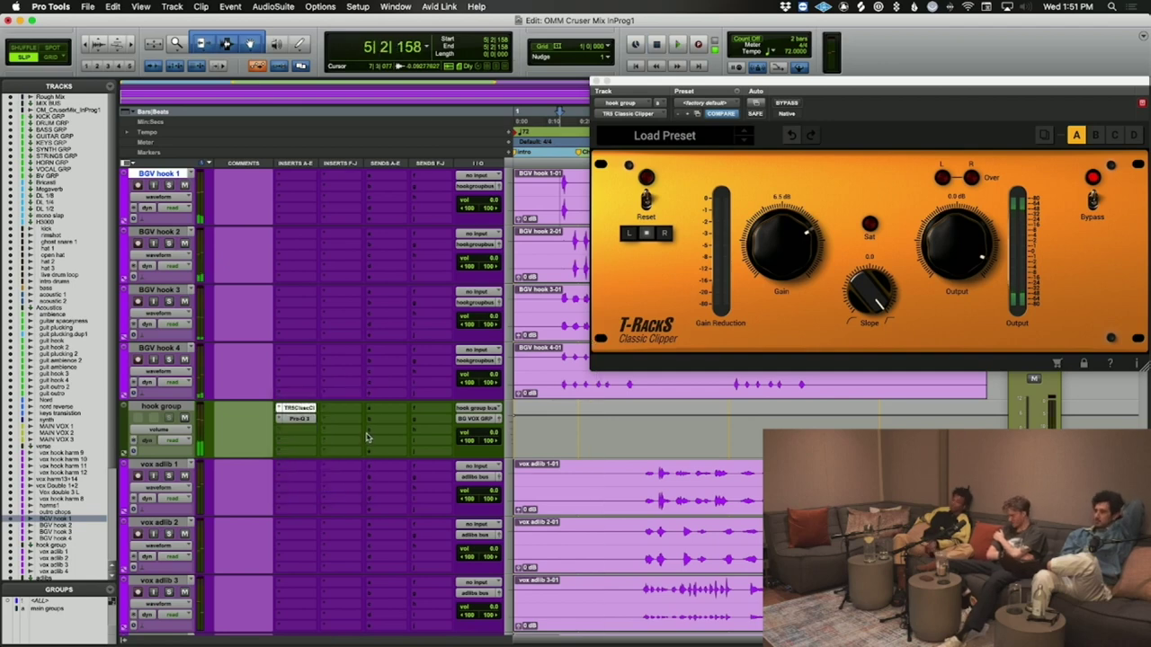
- Play the hook from bar 5 beat 2 and set the Classic Clipper's output to 0.2 dB
left_click(562, 360)
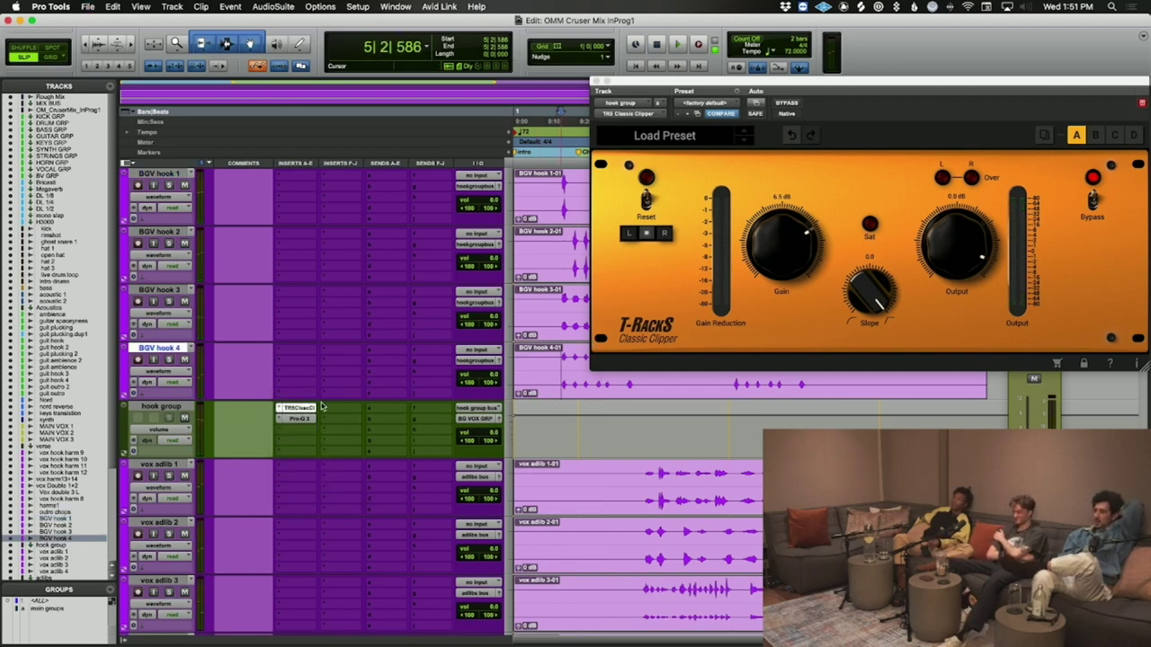
key("space")
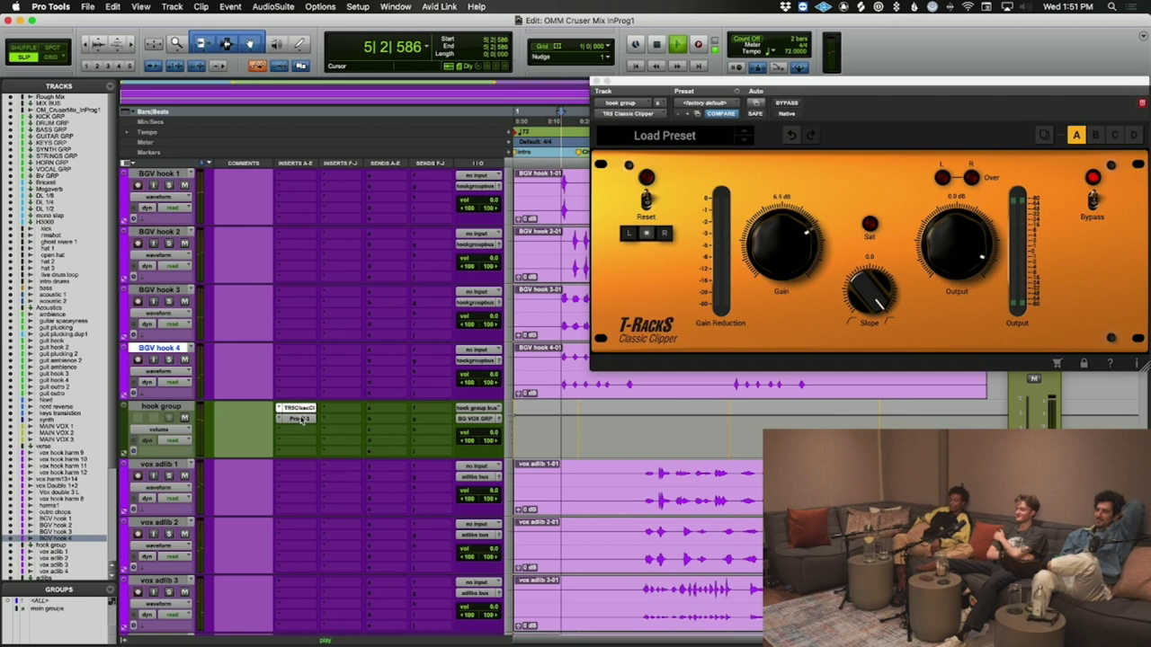
left_click(962, 252)
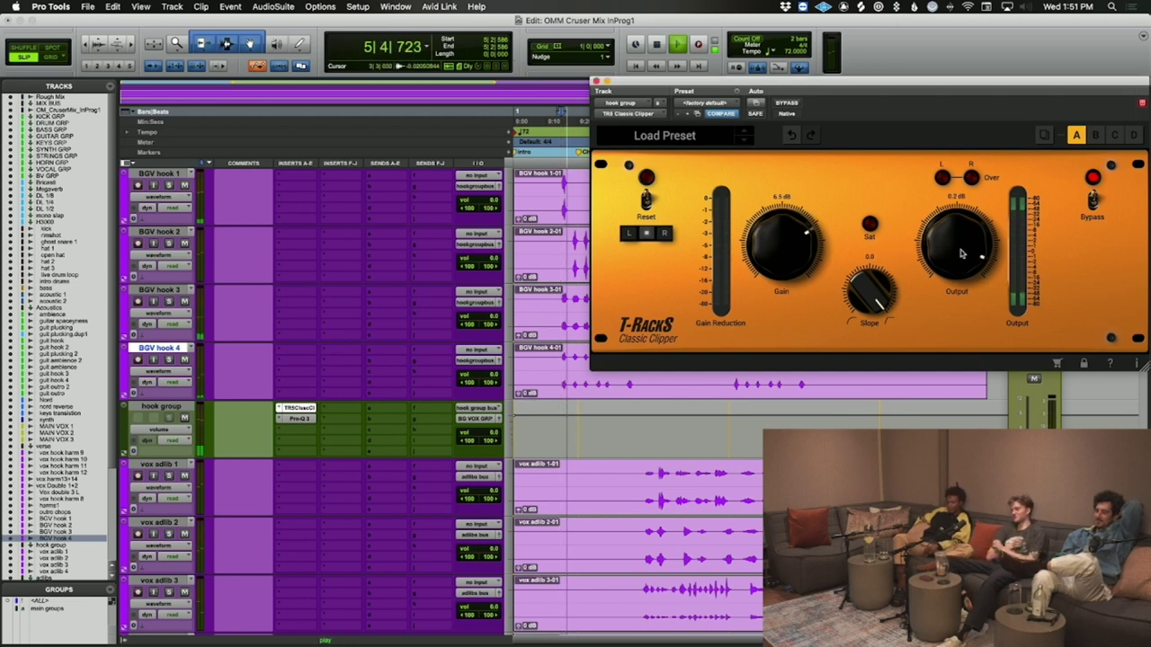
- Add a 12 dB/oct high cut in the hook group's Pro-Q 3, close it and save the session
left_click(296, 418)
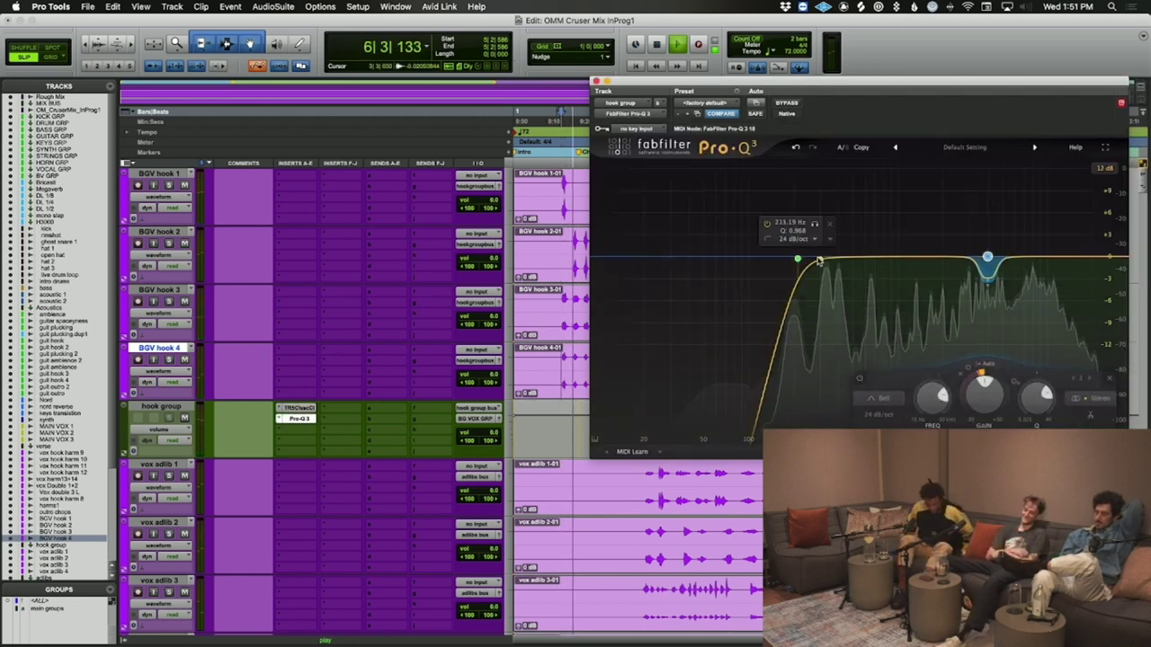
left_click_drag(1110, 260, 1017, 255)
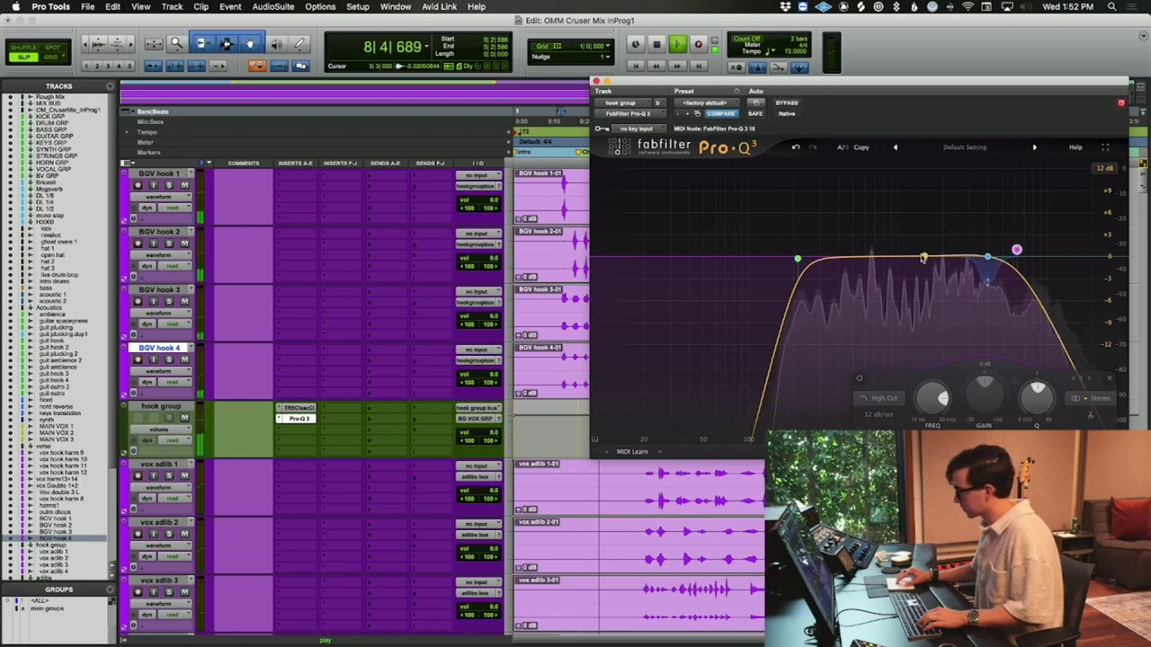
left_click(596, 82)
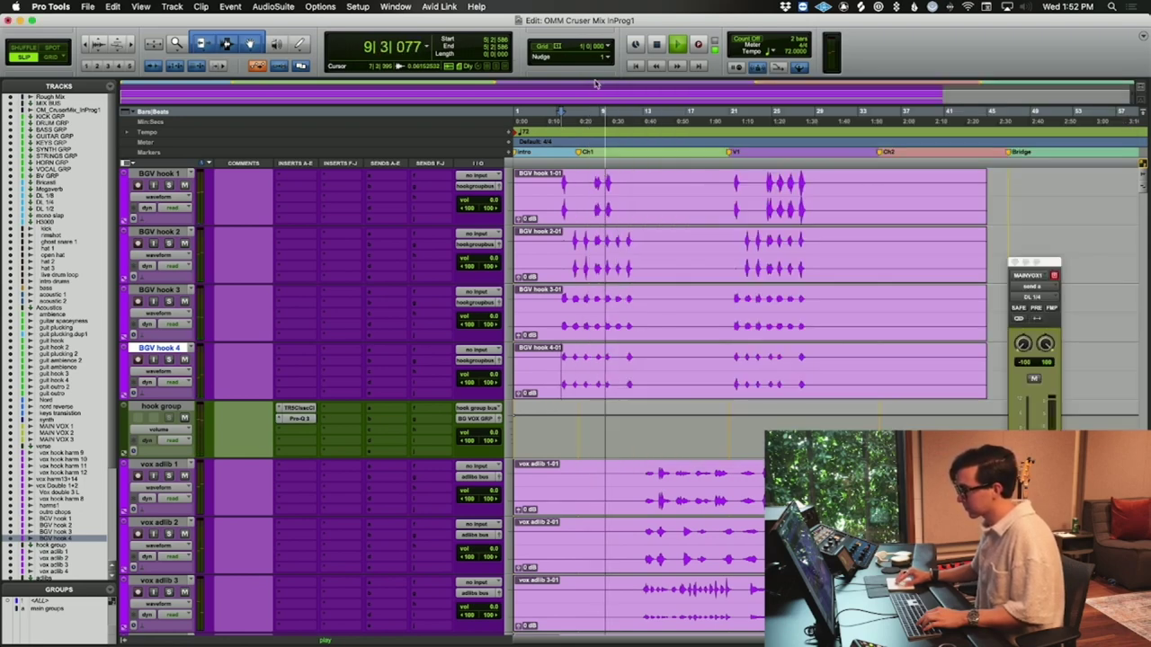
key("space")
key("super+s")
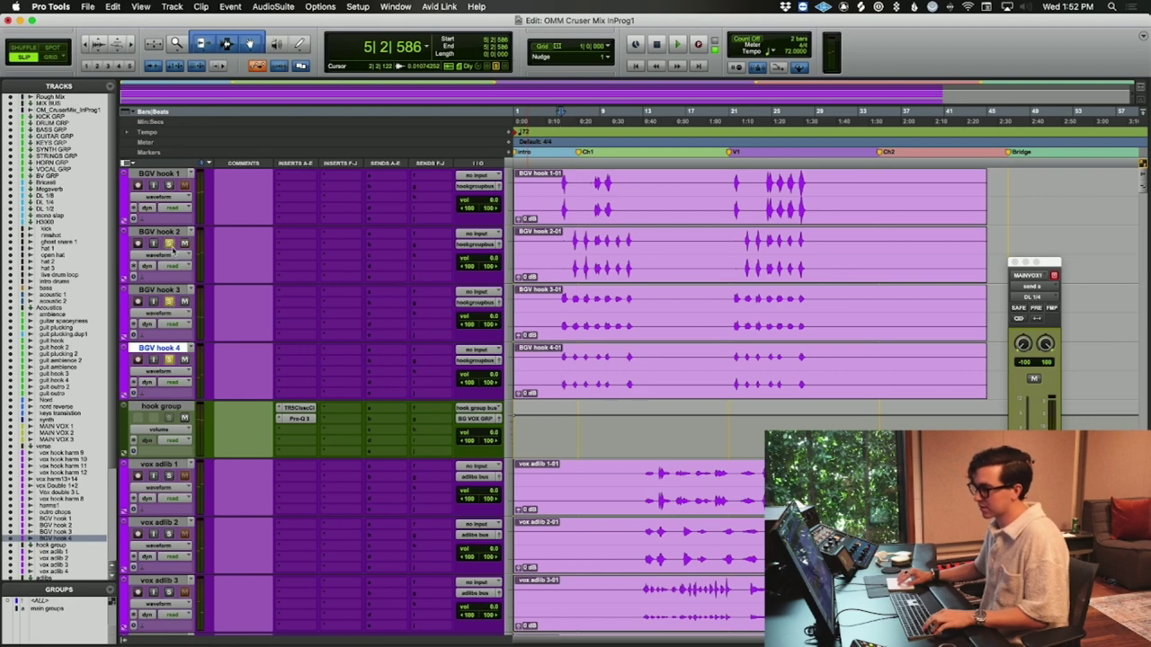
- Clear the solos on the four BGV hook tracks and play the mix from late in bar 5 beat 2
left_click(558, 303)
key("space")
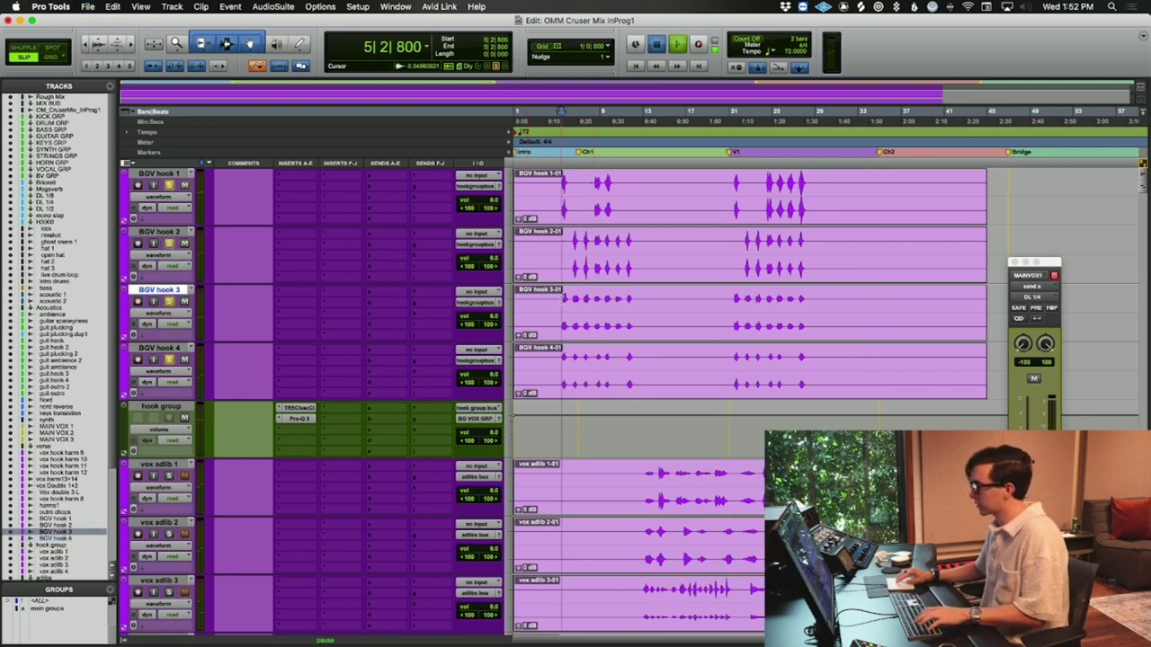
key("space")
left_click(168, 360)
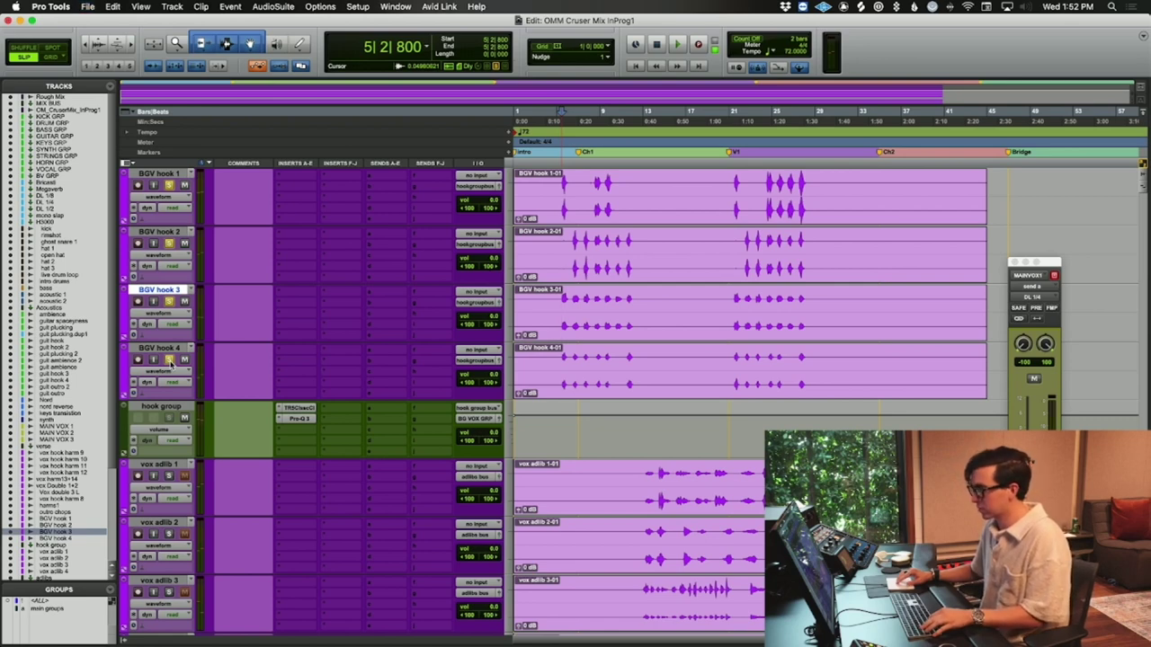
key("space")
- Add a Bricasti send on the hook group and restart playback to hear it in the mix
left_click(399, 408)
type("brica")
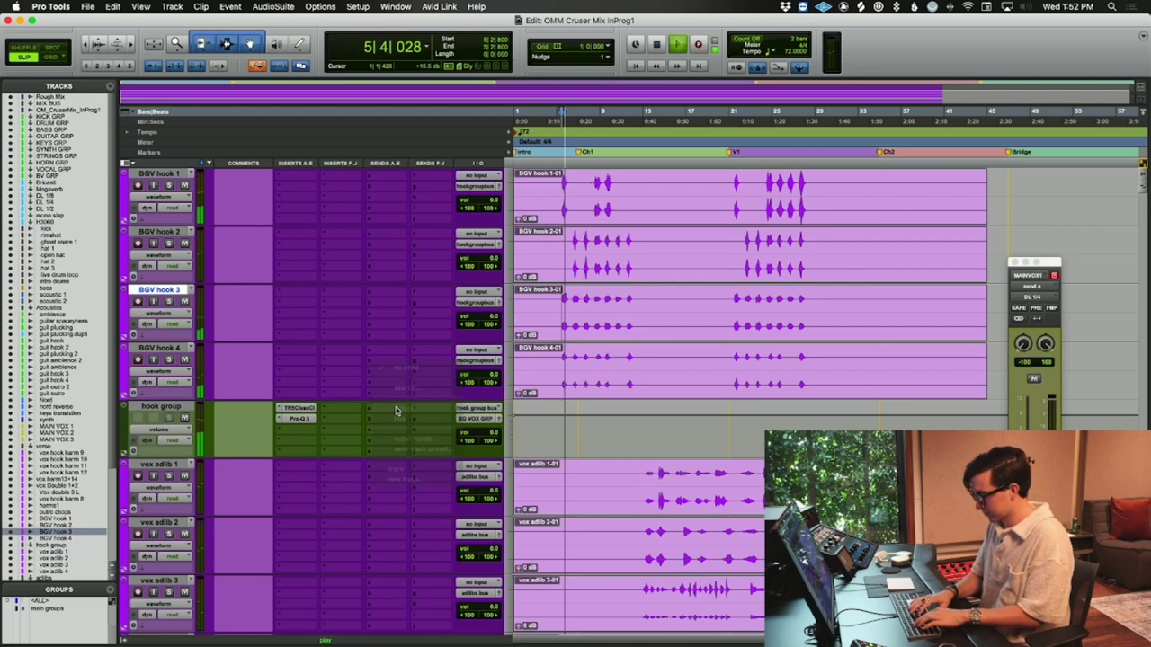
key("Return")
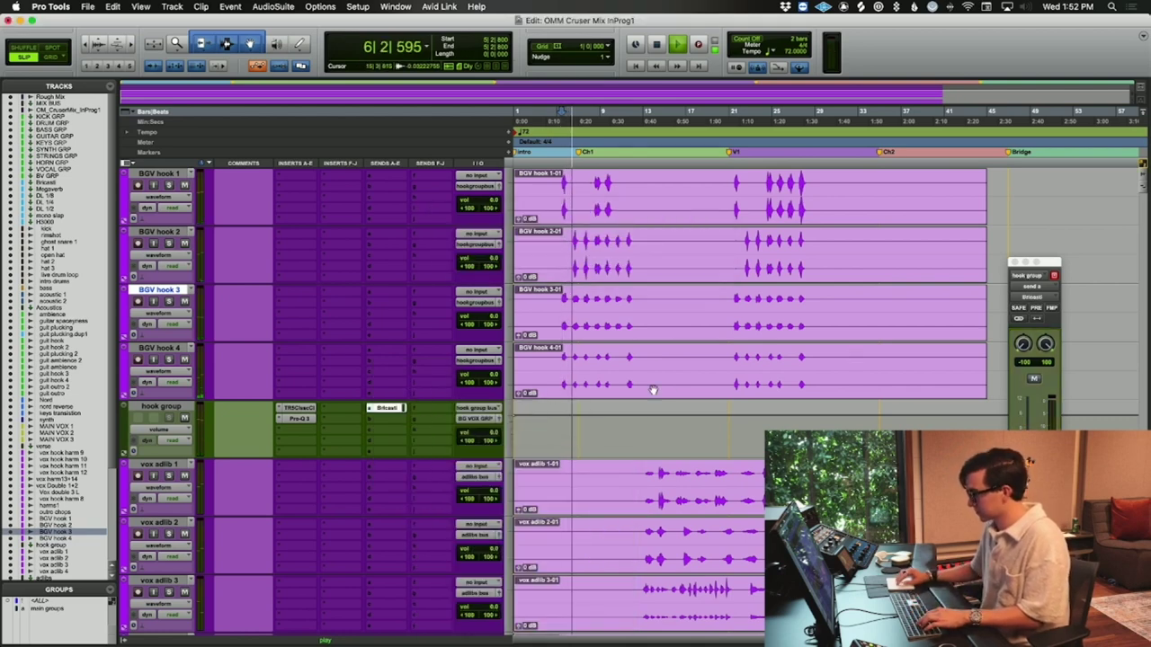
key("space")
key("space")
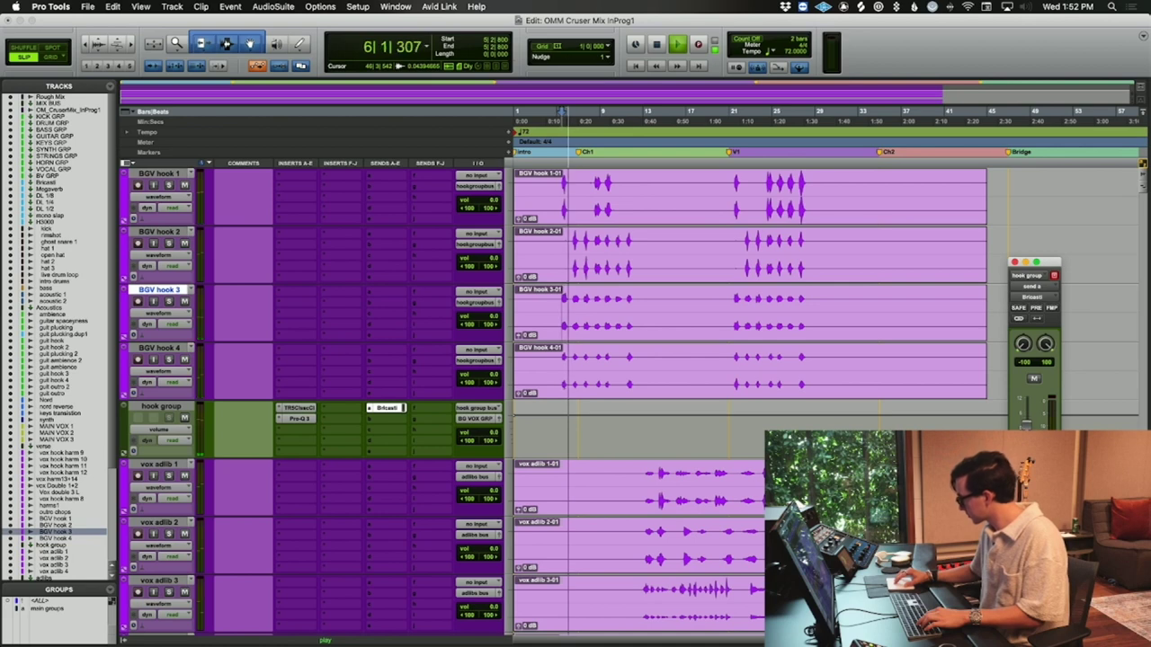
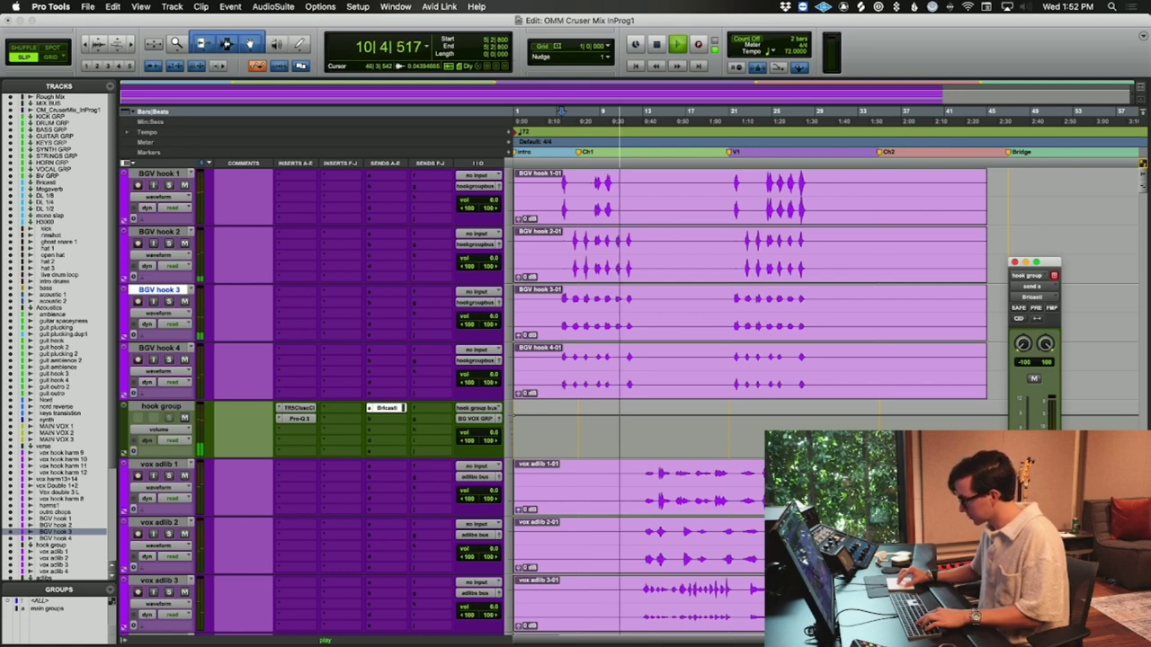
- Save the session and audition BGV hook 1 in solo from bar 8 beat 3
key("super+s")
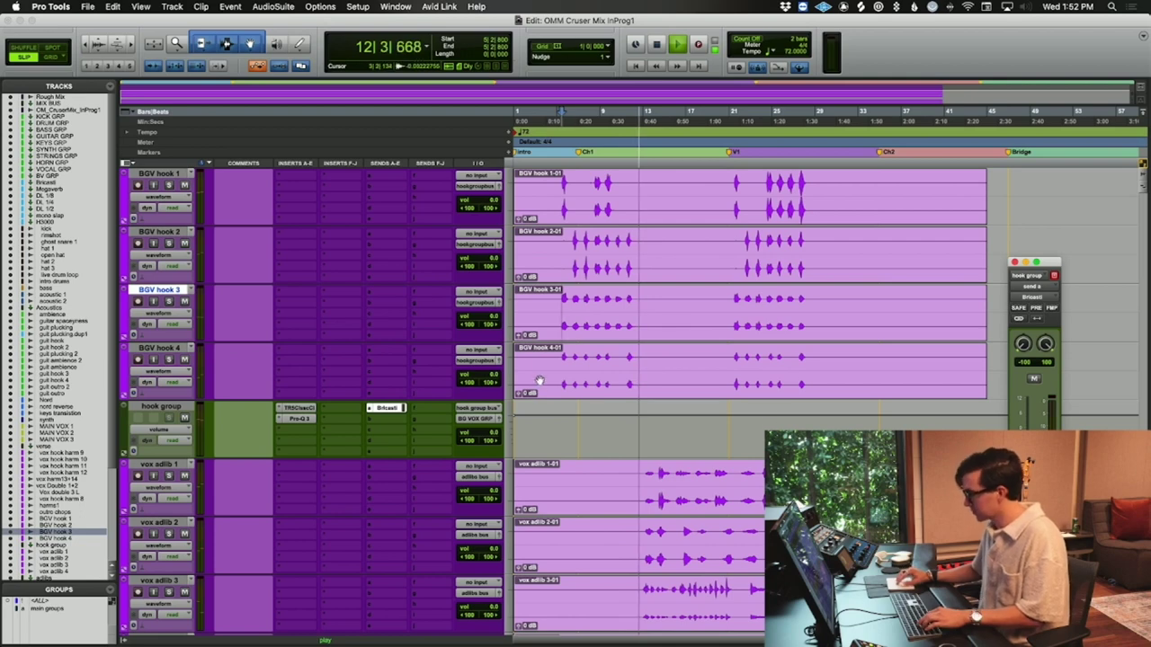
scroll(562, 344, "up", 1)
key("space")
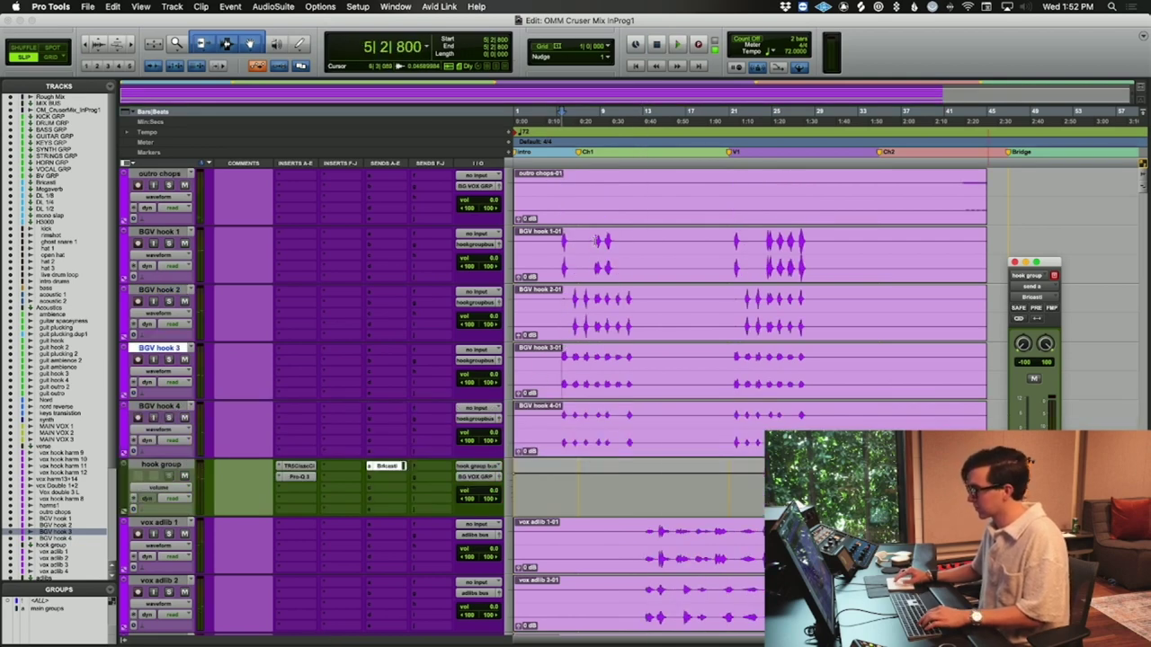
left_click(595, 257)
key("super+s")
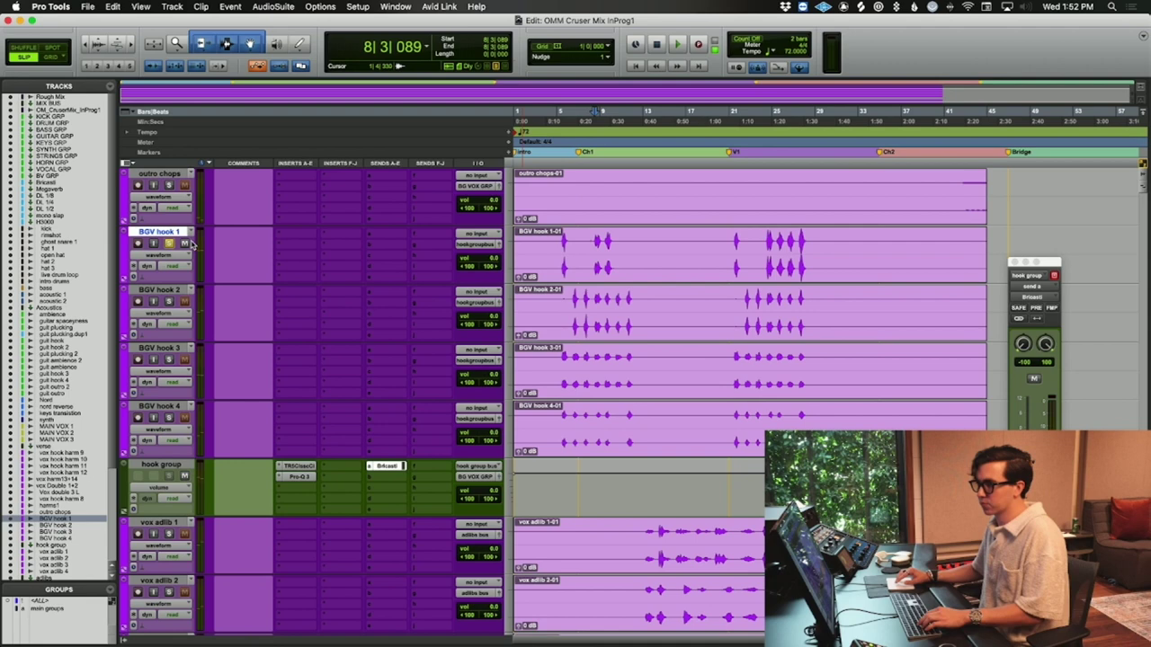
key("space")
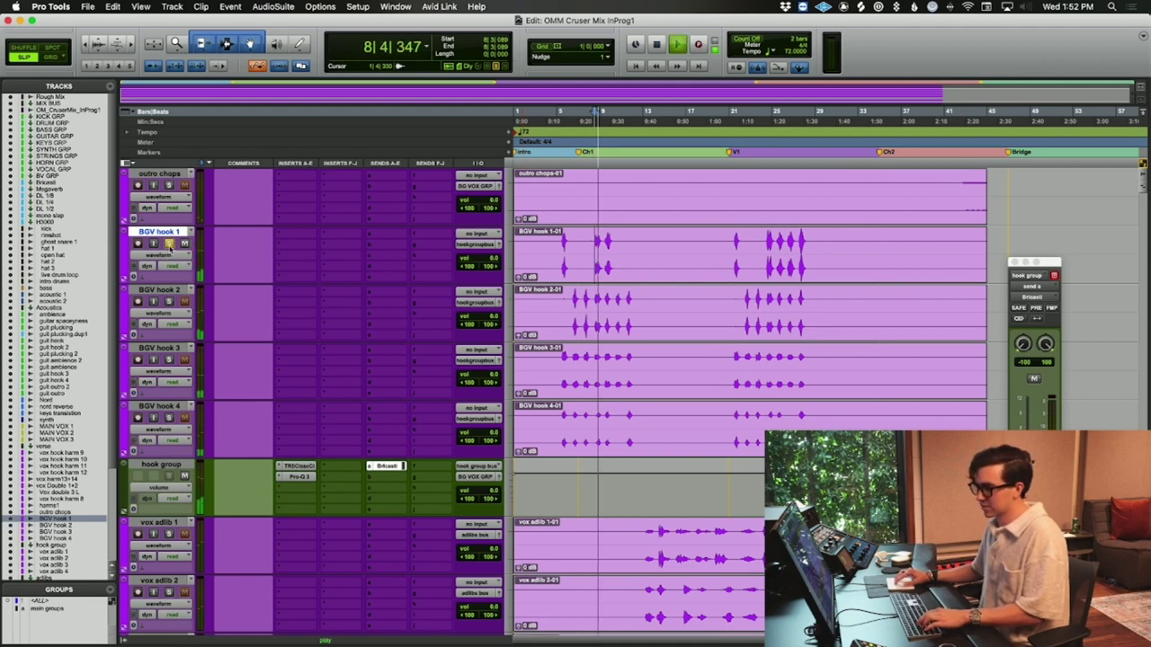
key("space")
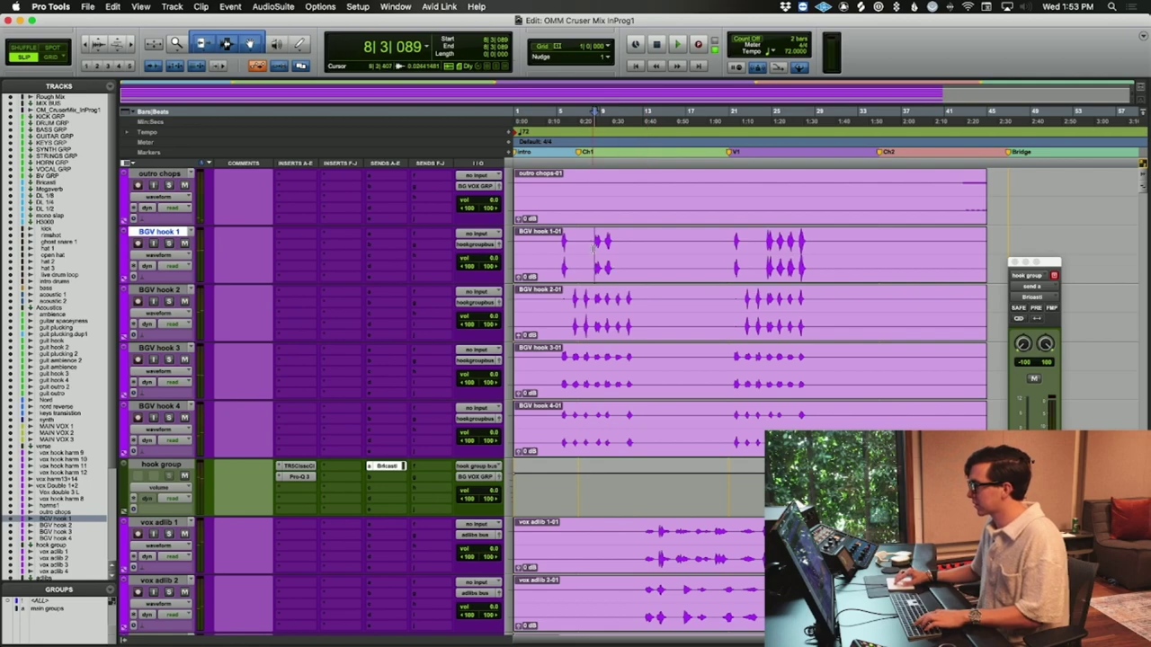
- Audition BGV hook 2 in solo from bar 7 beat 3 and from bar 8 beat 3
scroll(559, 241, "up", 3)
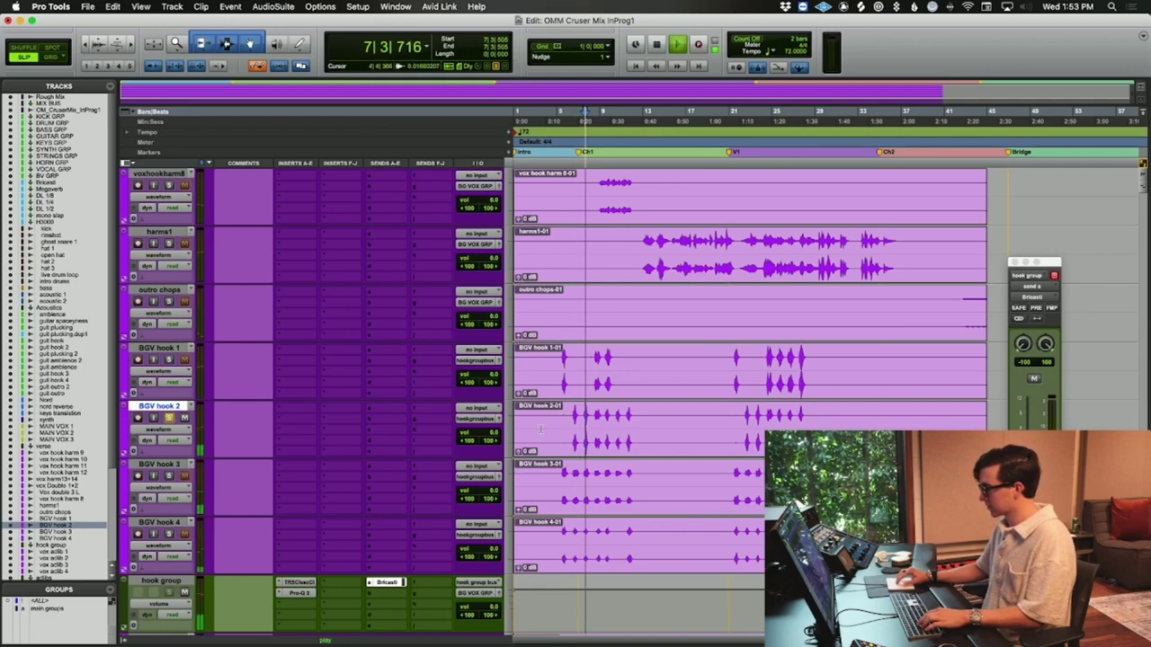
key("space")
key("space")
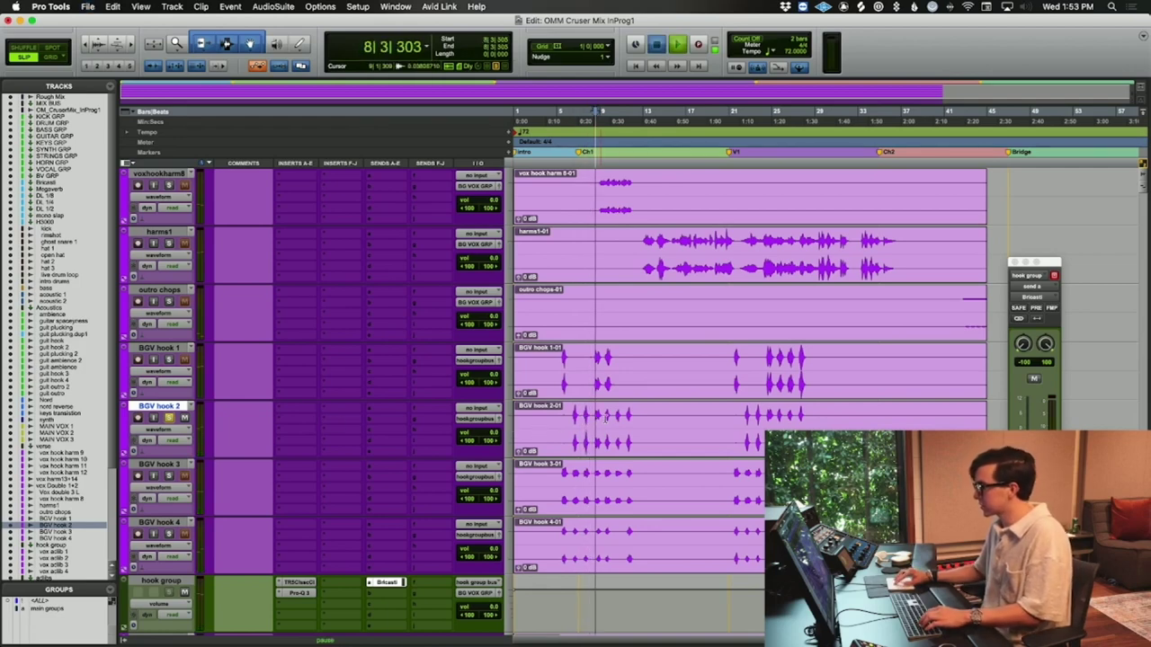
key("space")
- Separate BGV hook 2's phrases at bars 8–11 and 11–12 into clips and raise their clip gain, the first to +1.5 dB
key("super+bracketright")
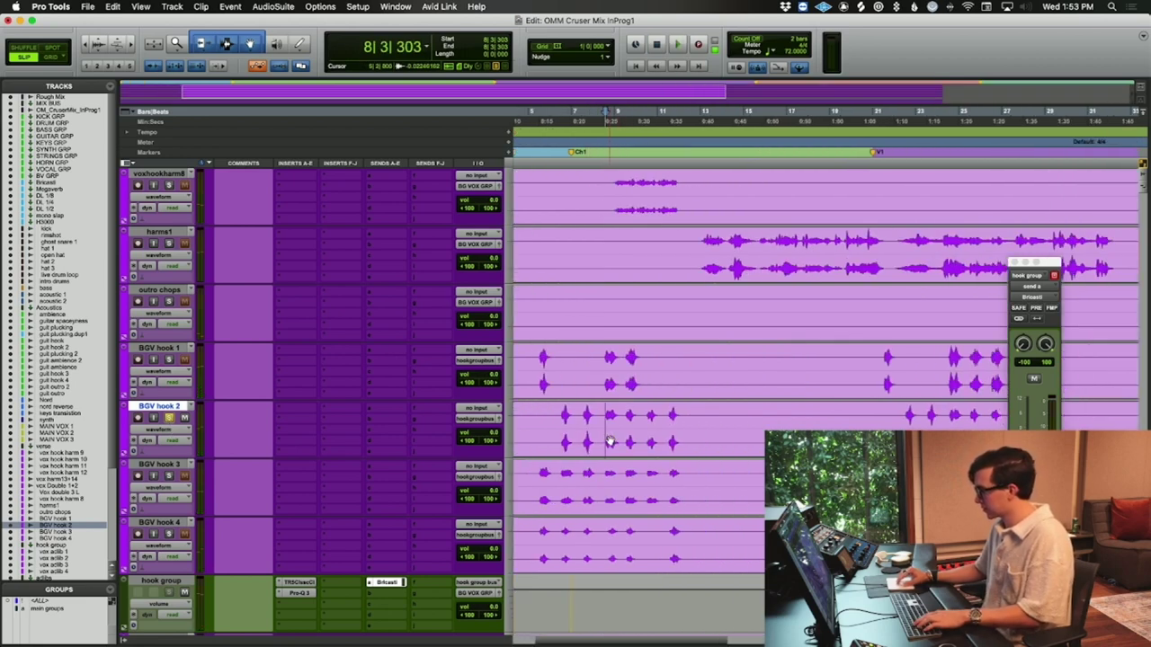
left_click_drag(605, 426, 665, 431)
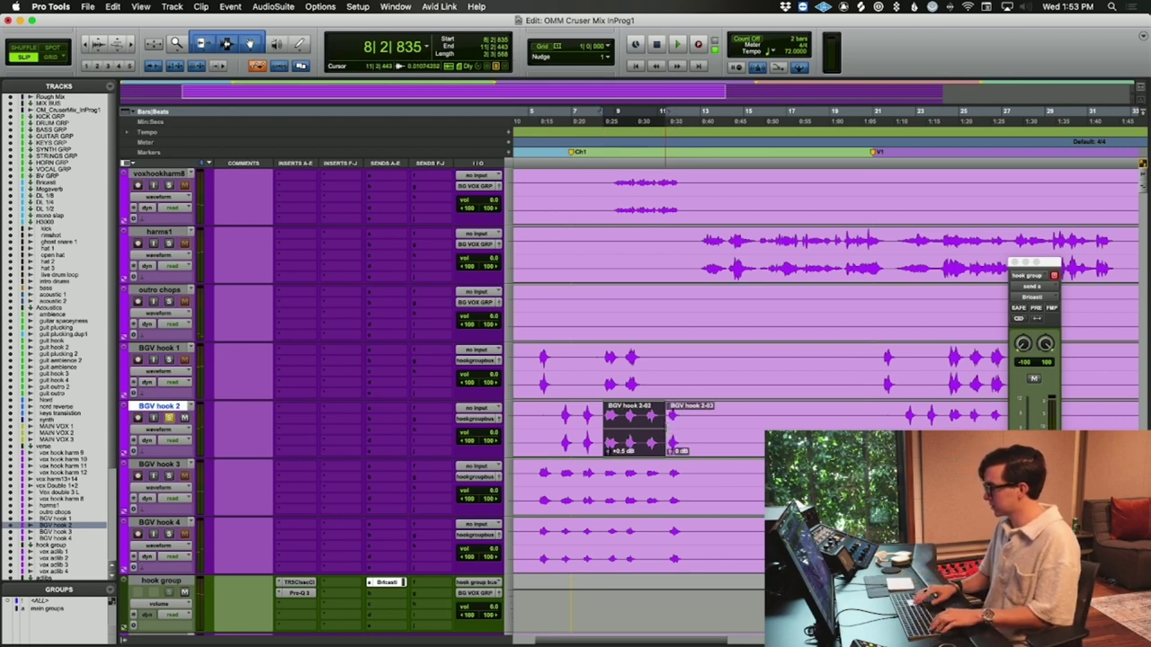
left_click(694, 448)
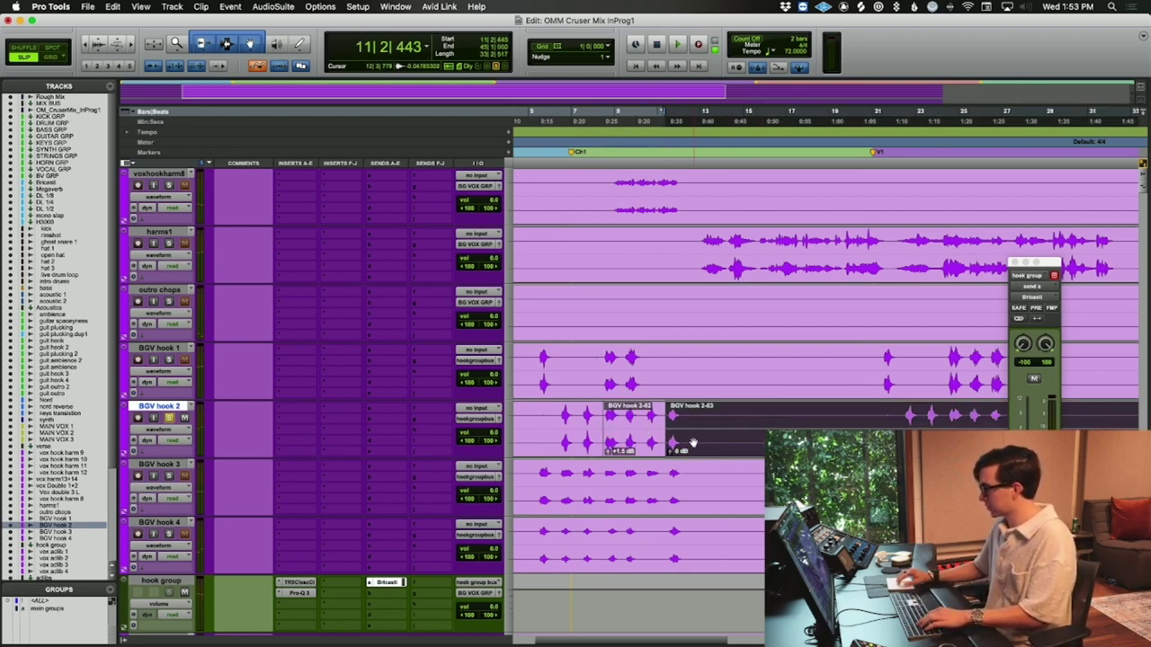
left_click(690, 423)
key("b")
left_click(682, 441)
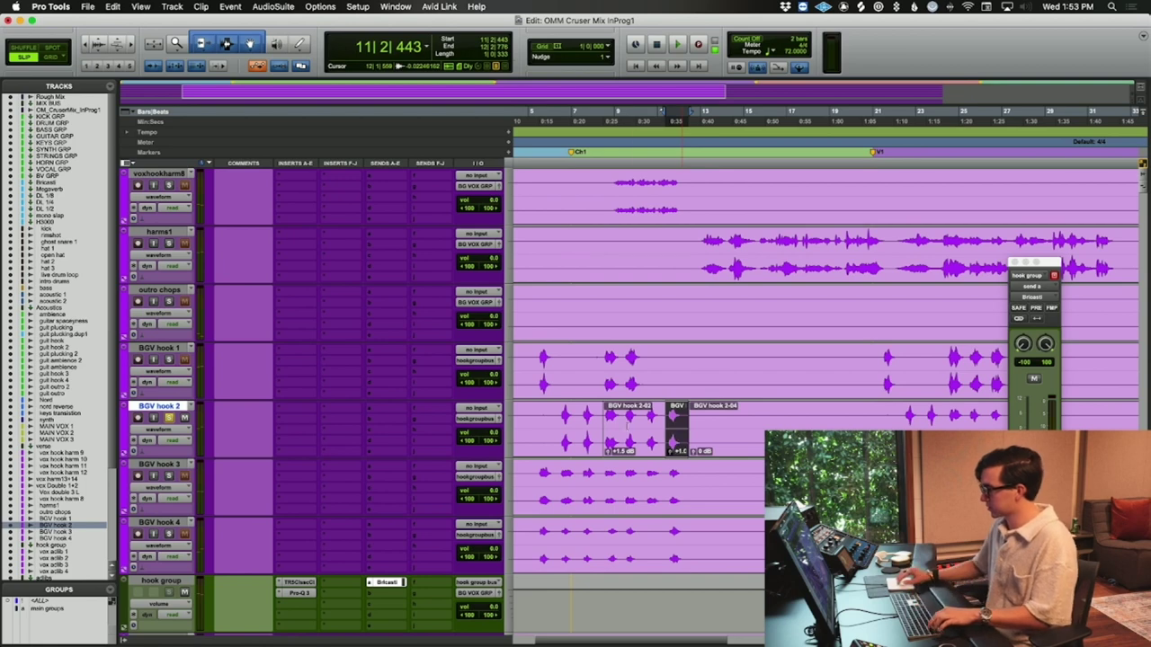
- Save the session and play the mix from bar 6 beat 2 and from bar 8 beat 1 to check the BGV hook 2 clips
left_click(559, 412)
key("super+s")
key("space")
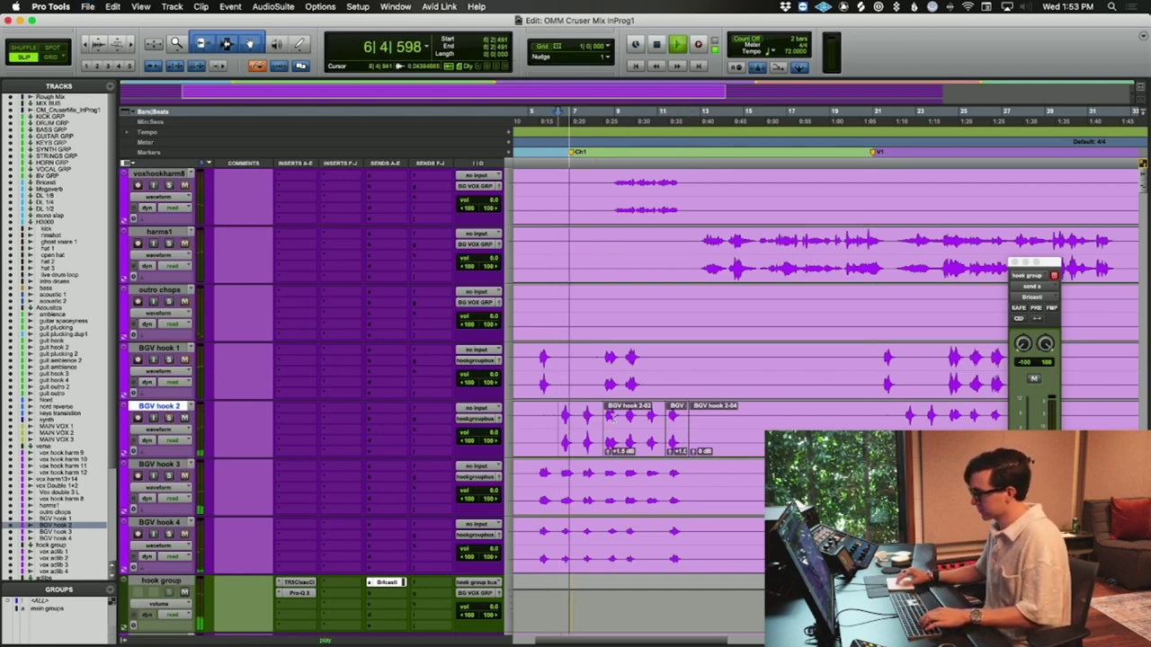
left_click(627, 446)
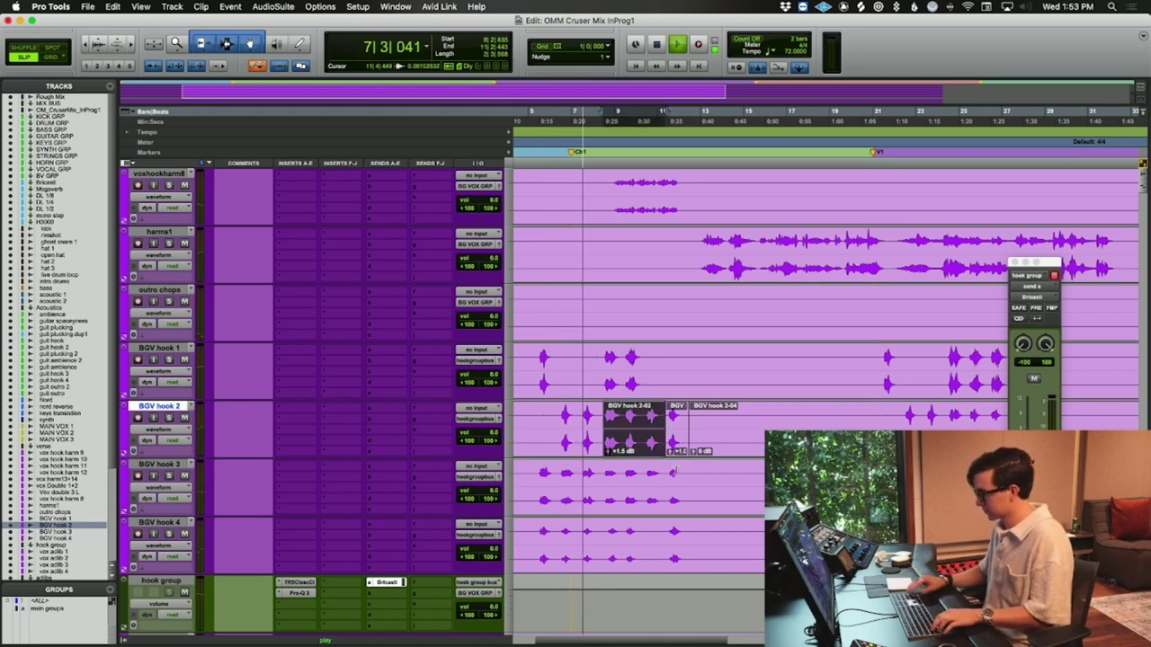
left_click(691, 395)
key("super+s")
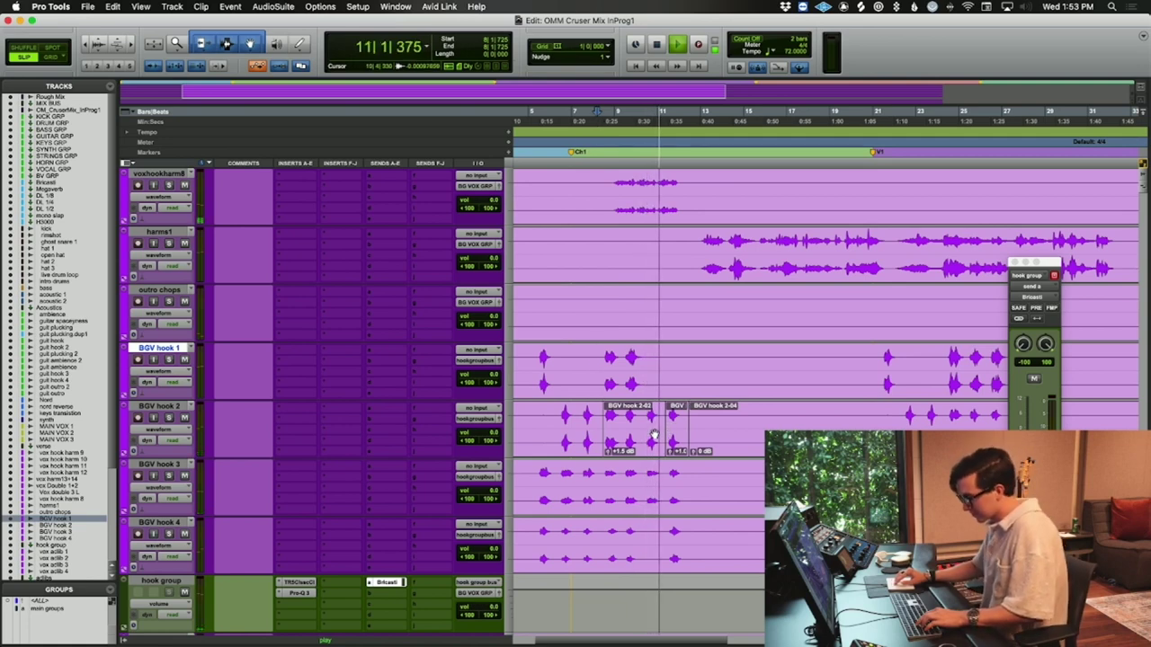
- Stop playback and lower the clip gain of the bar 8–11 BGV hook 2 clip to +0.5 dB
key("space")
left_click(625, 420)
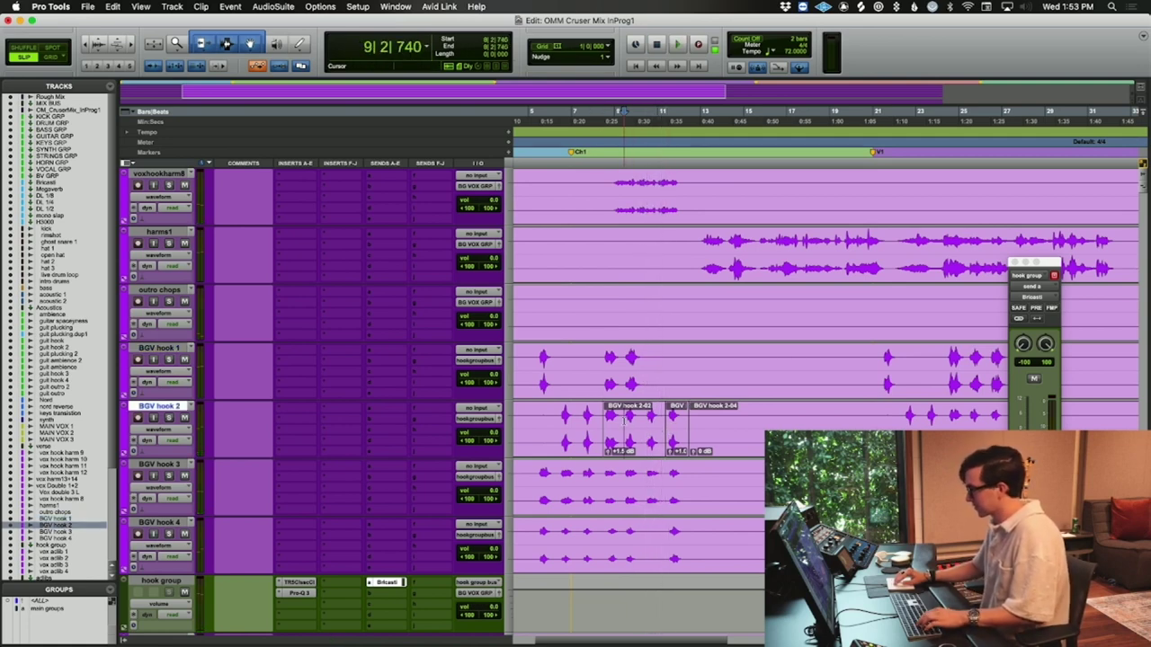
key("t")
left_click(822, 442)
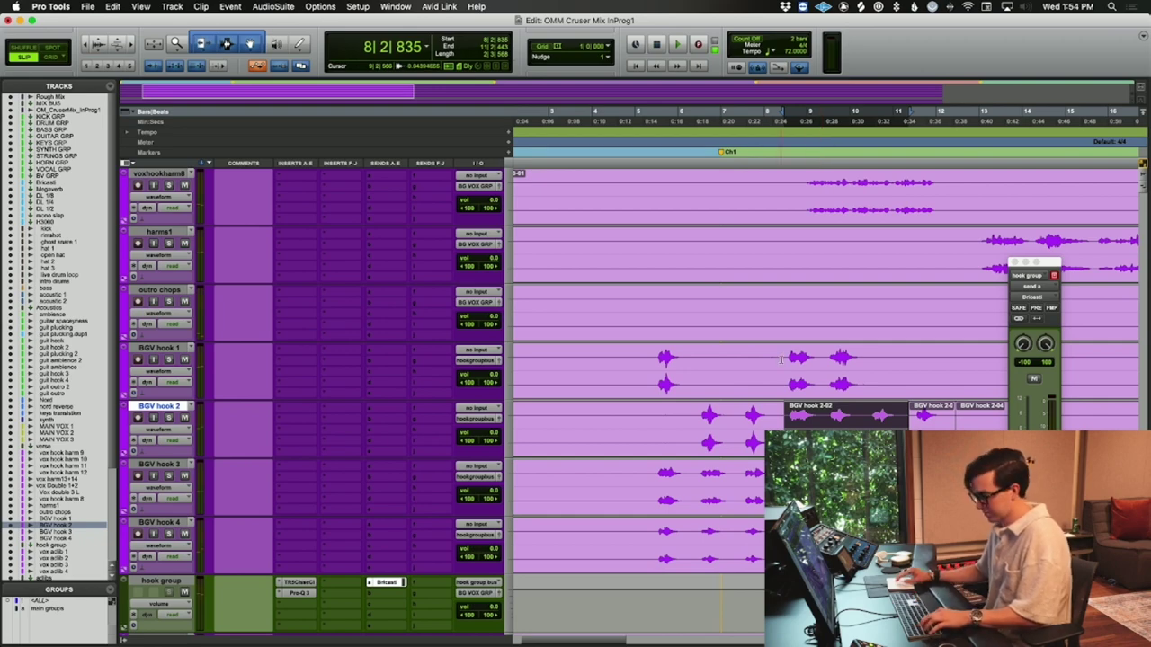
- Audition Vox double 3 L and voxhookharm8 soloed together from bar 9, and clear their solos
key("r")
scroll(815, 386, "down", 3)
key("r")
scroll(815, 386, "down", 3)
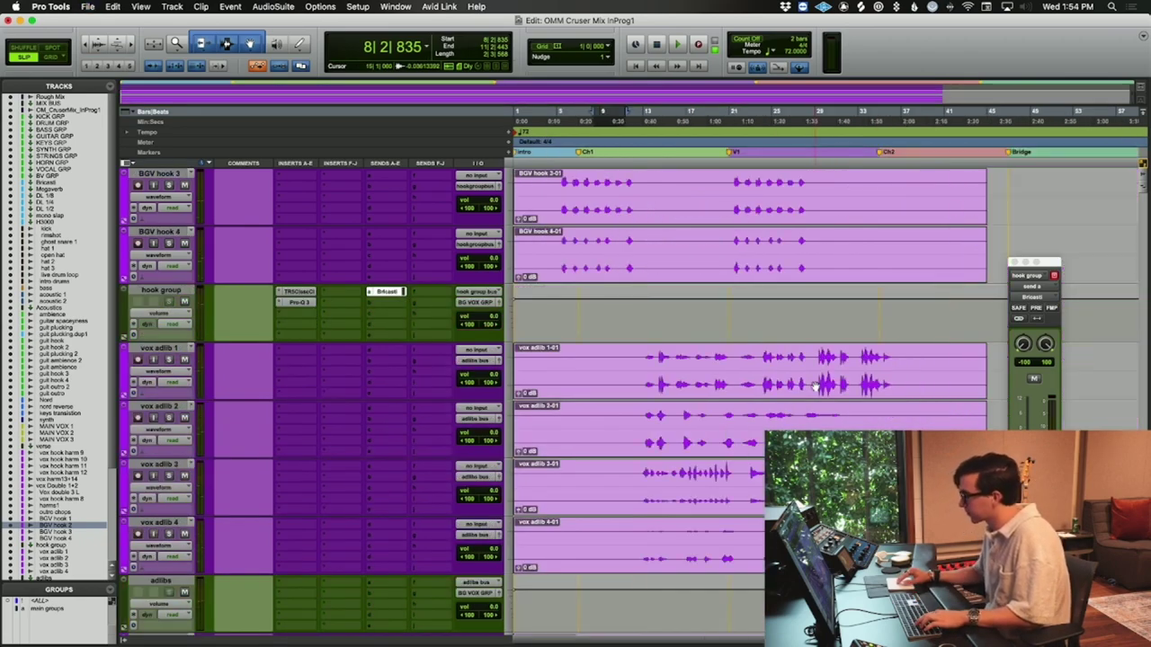
left_click(644, 359)
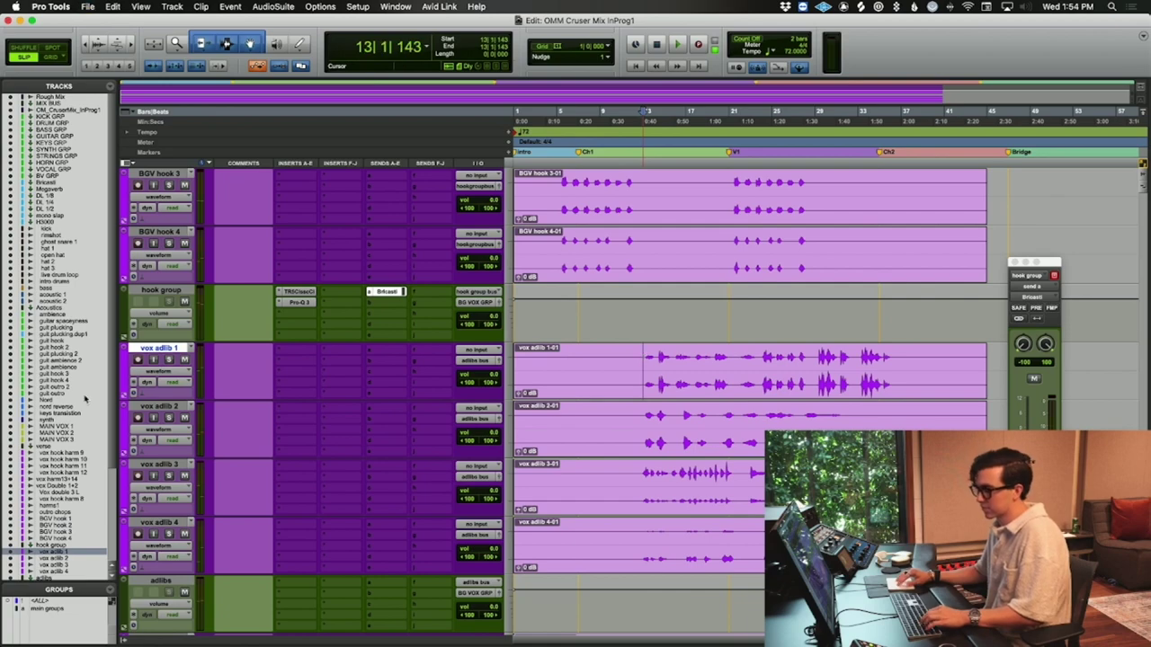
scroll(583, 501, "up", 5)
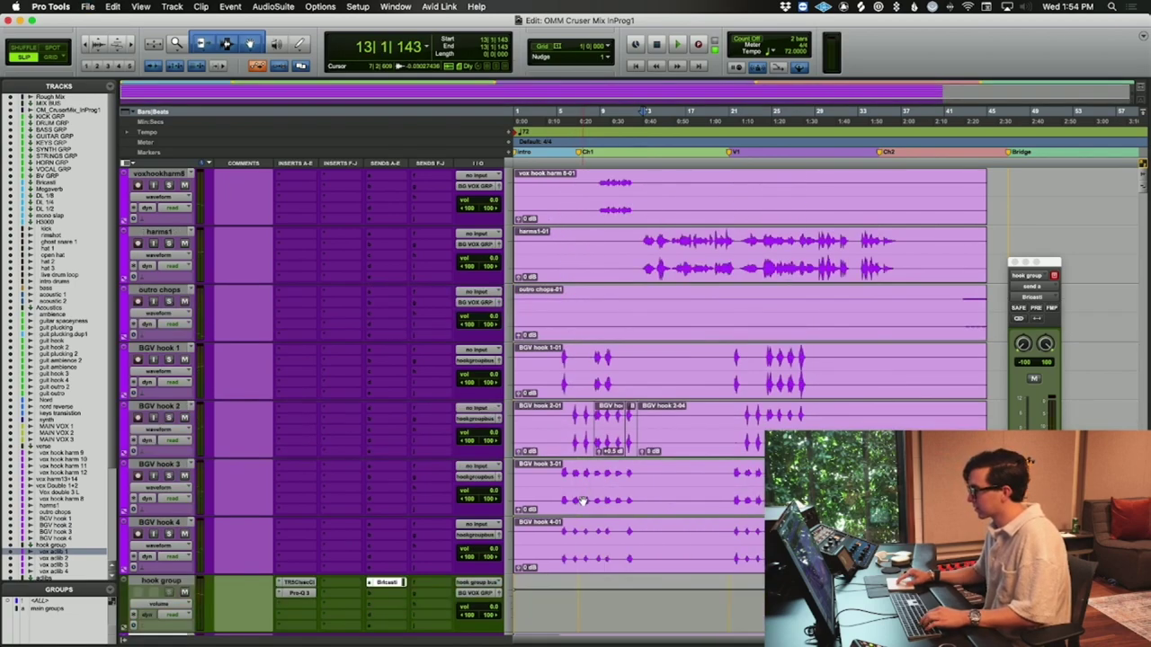
left_click(600, 298)
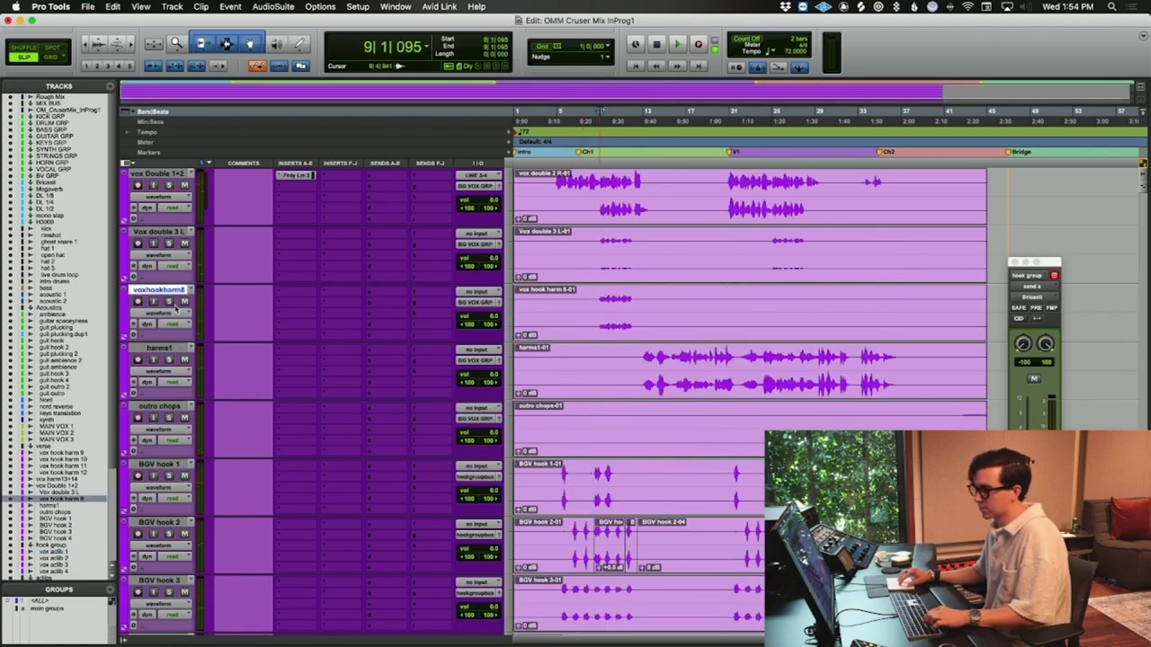
key("space")
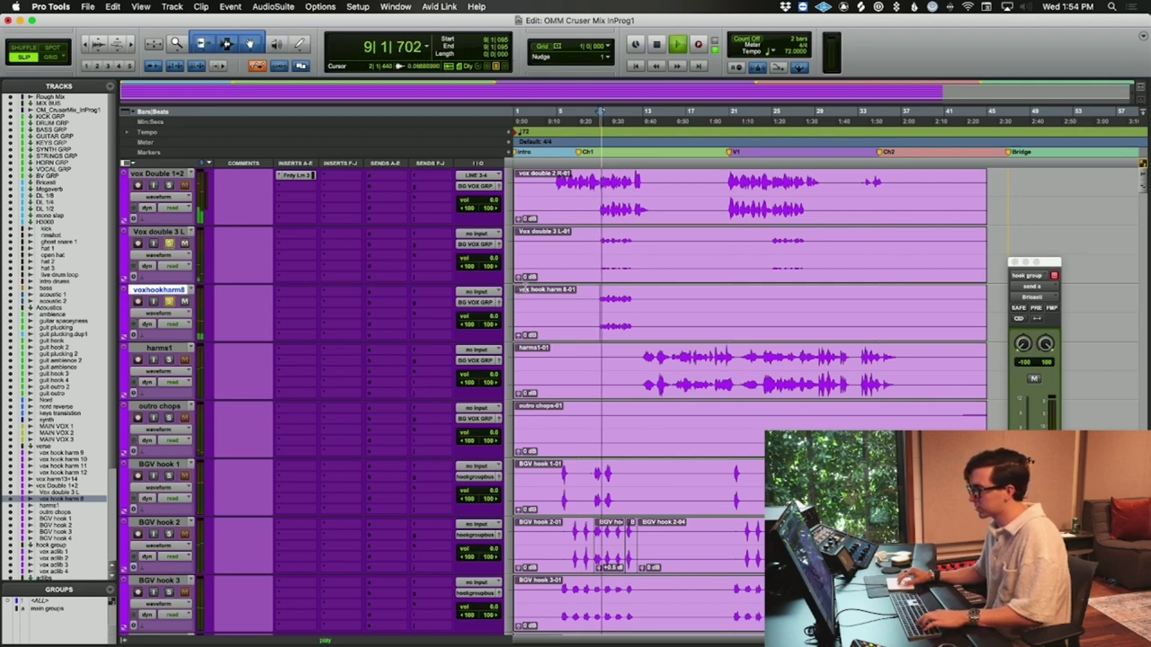
left_click(169, 302, "alt")
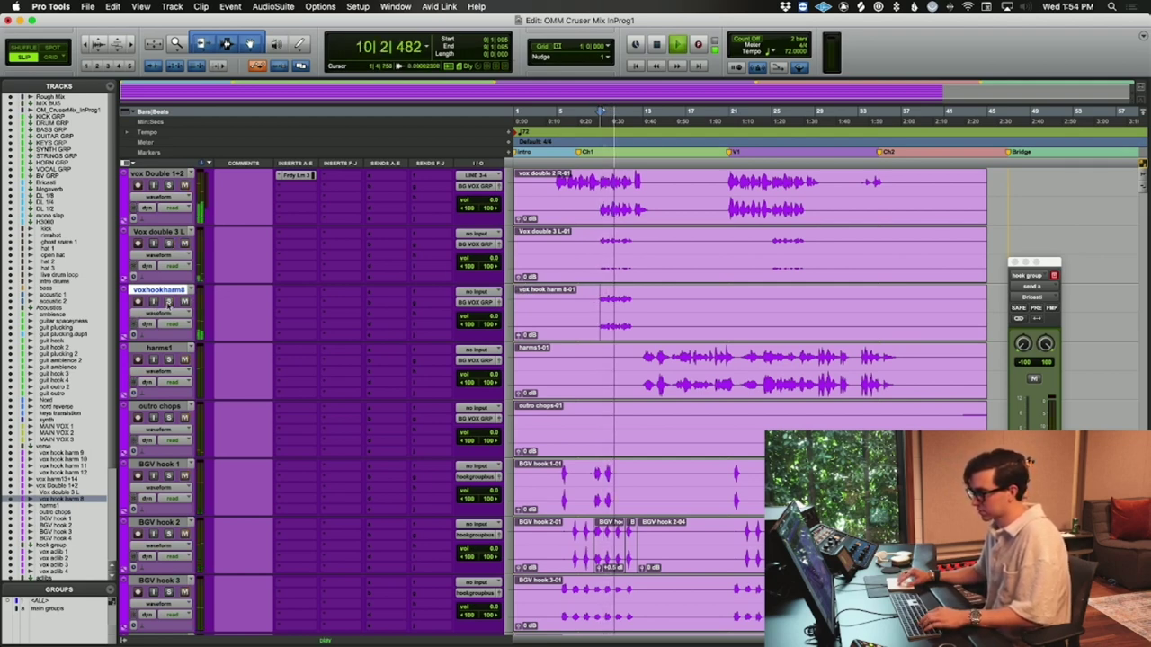
- Solo MAIN VOX 1 briefly, clear the solo and play the mix from bar 4 beat 4
scroll(249, 275, "up", 6)
scroll(251, 276, "up", 3)
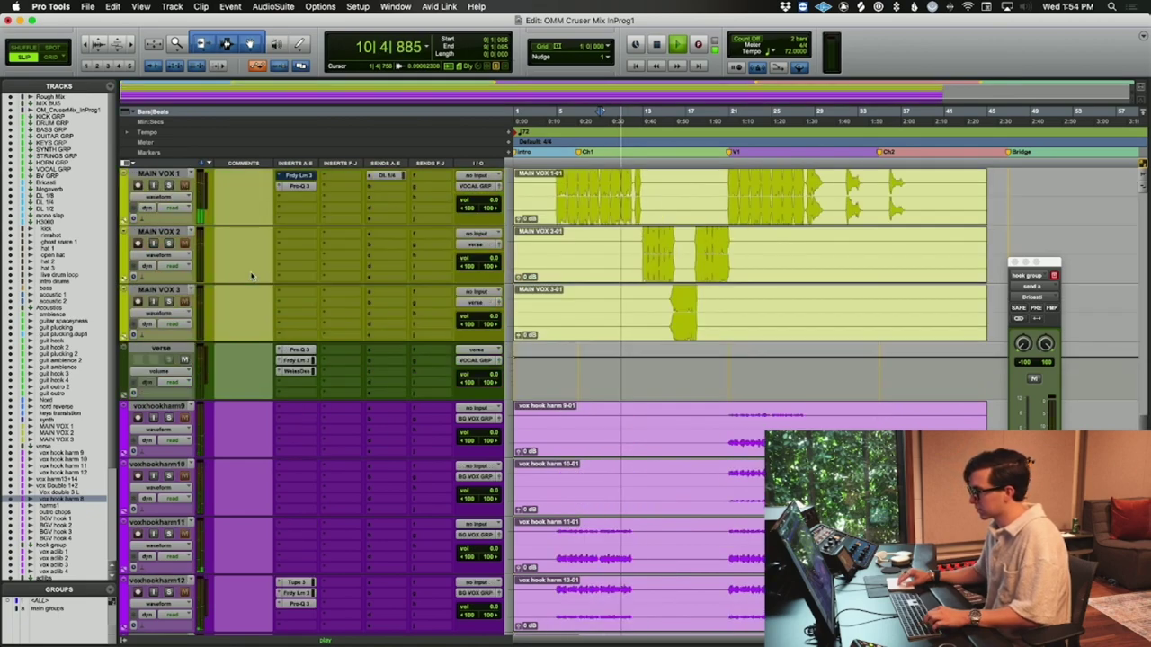
key("space")
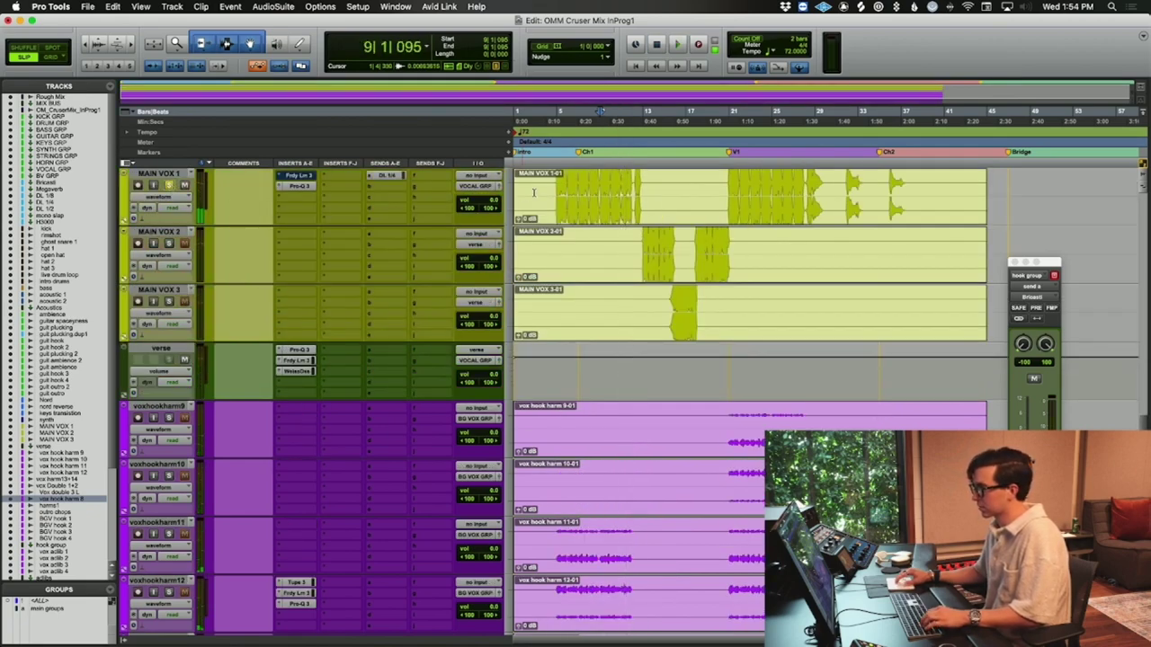
left_click(556, 183)
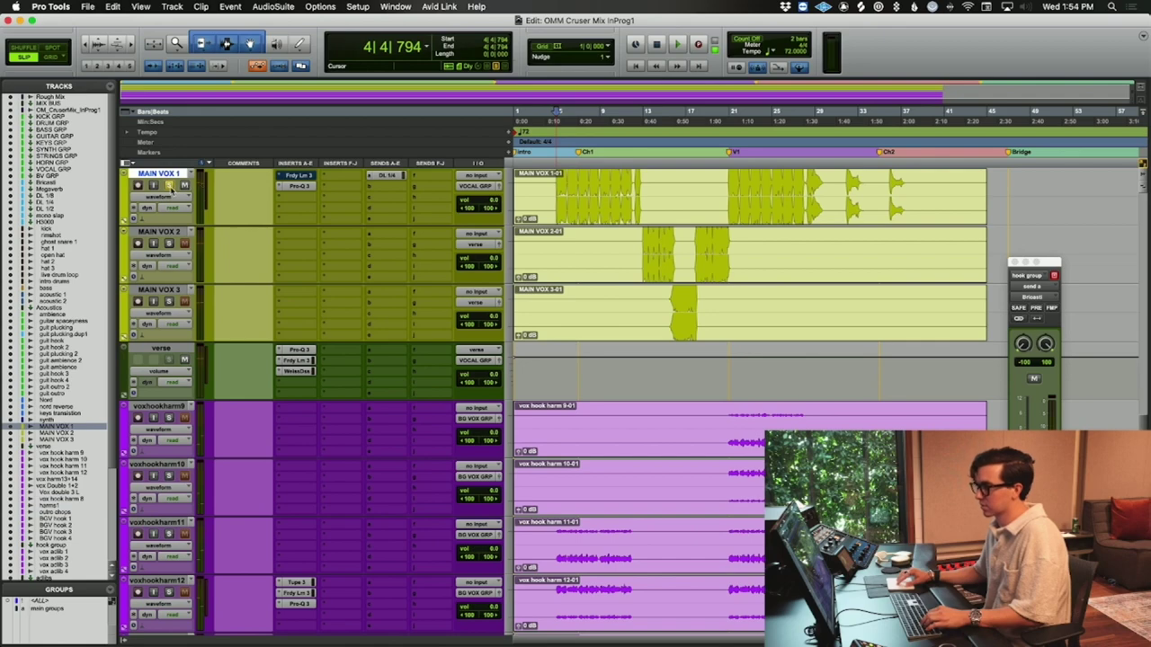
key("space")
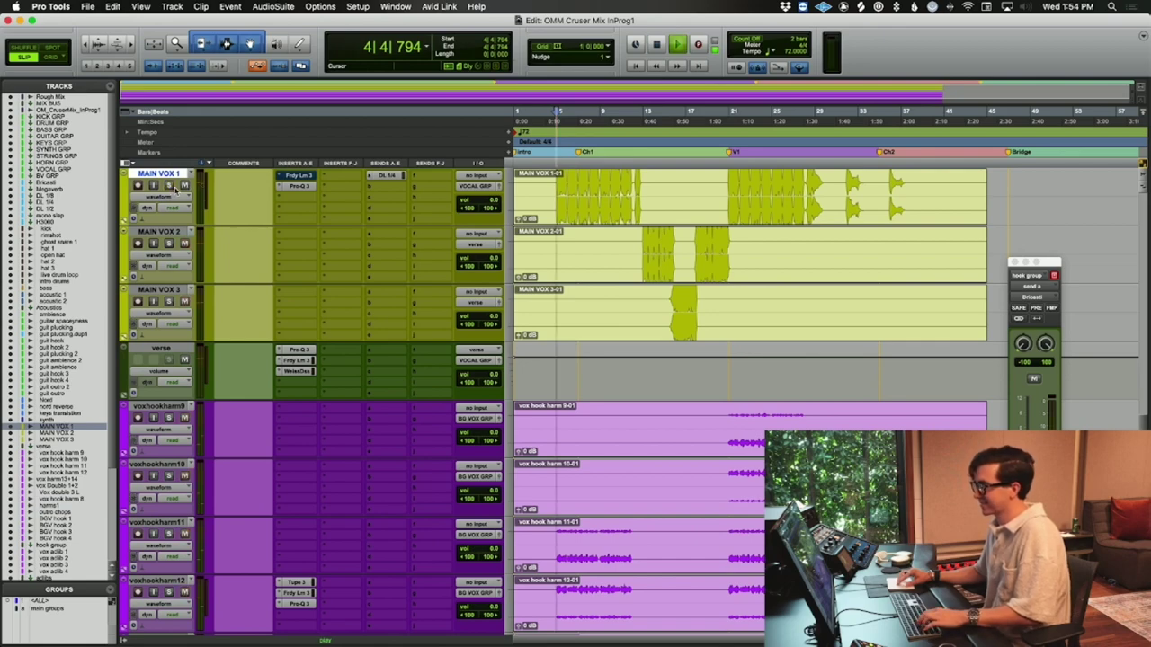
- Solo Vox double 3 L and voxhookharm8 at bar 9 beat 2 and insert a Faraday Limiter on Vox double 3 L
scroll(496, 382, "down", 3)
scroll(495, 382, "down", 3)
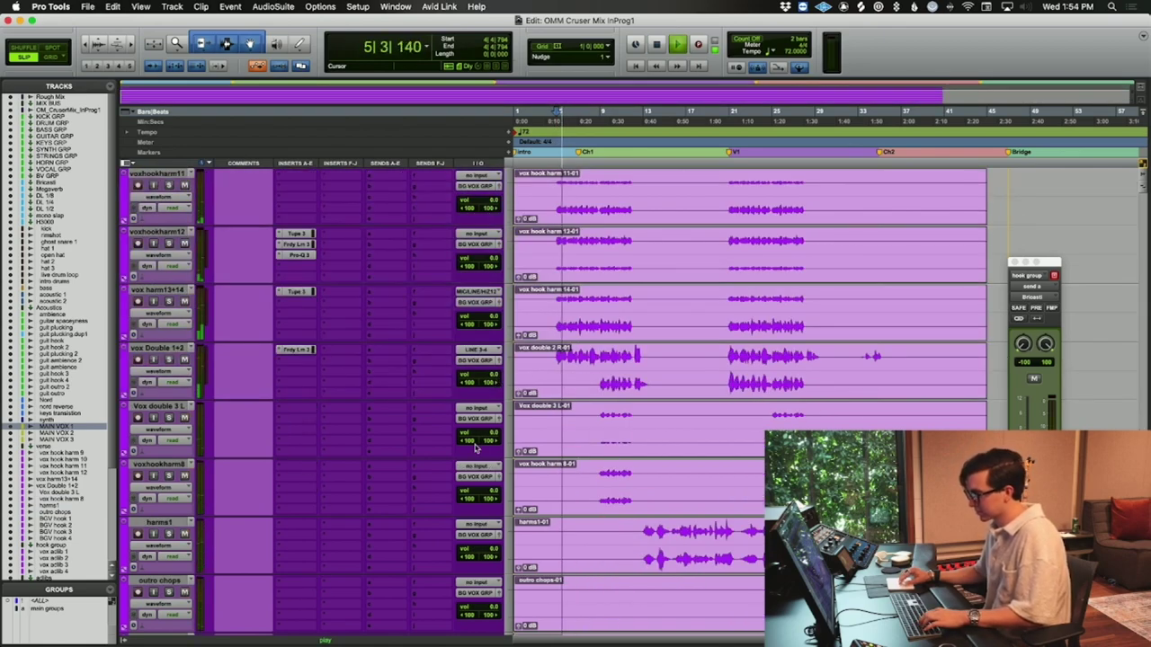
left_click(158, 406)
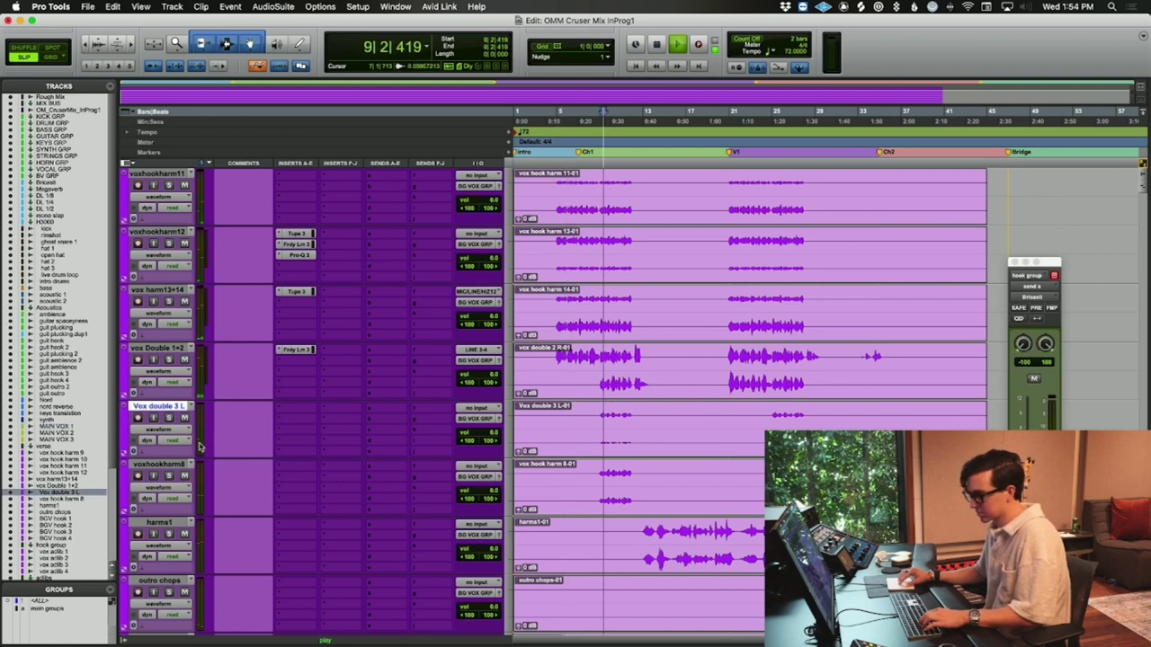
left_click(168, 418)
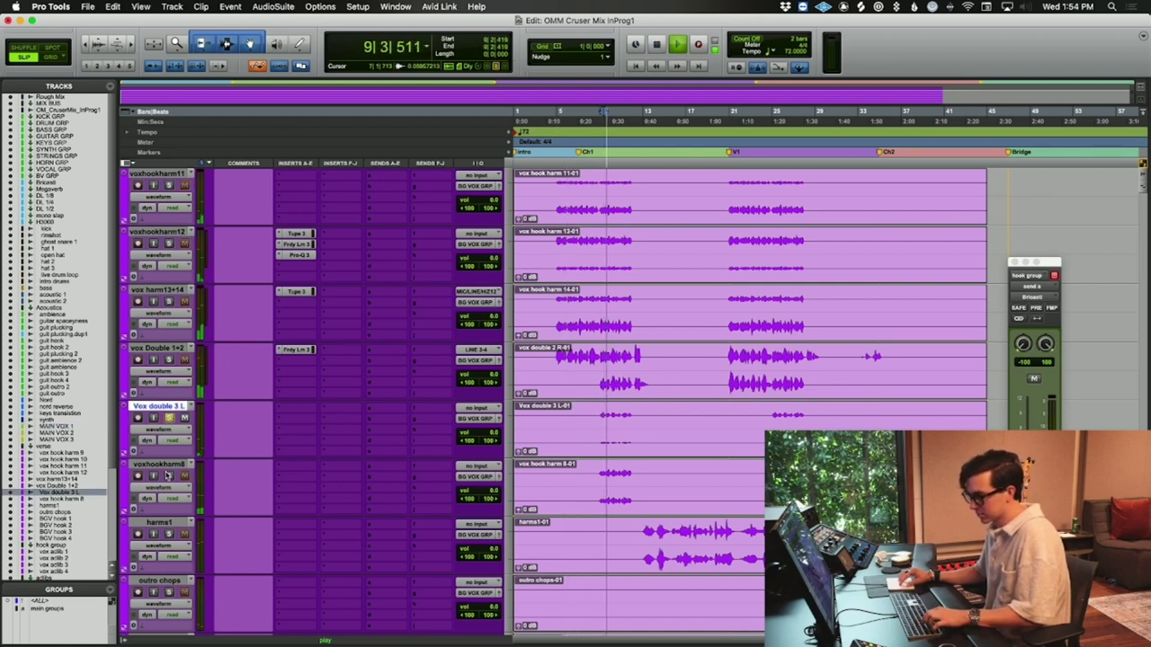
left_click(289, 411)
left_click(432, 424)
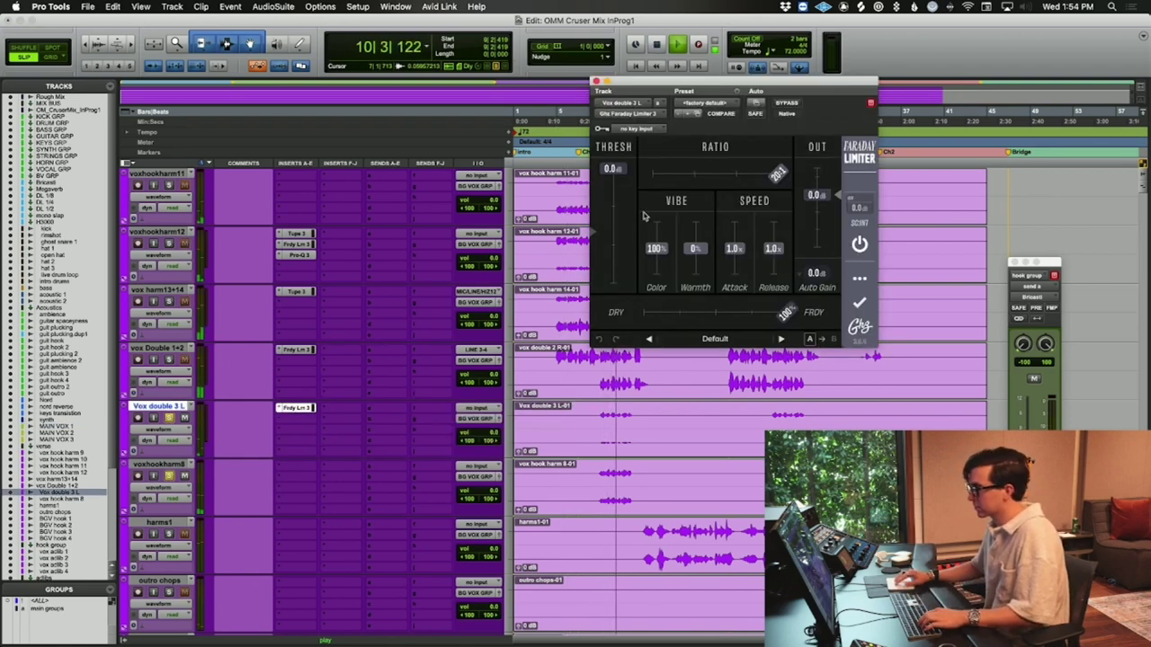
- Load the GC START preset in the Faraday Limiter and set its threshold to -20.0 dB and output to -9.9 dB
left_click(714, 103)
left_click(711, 83)
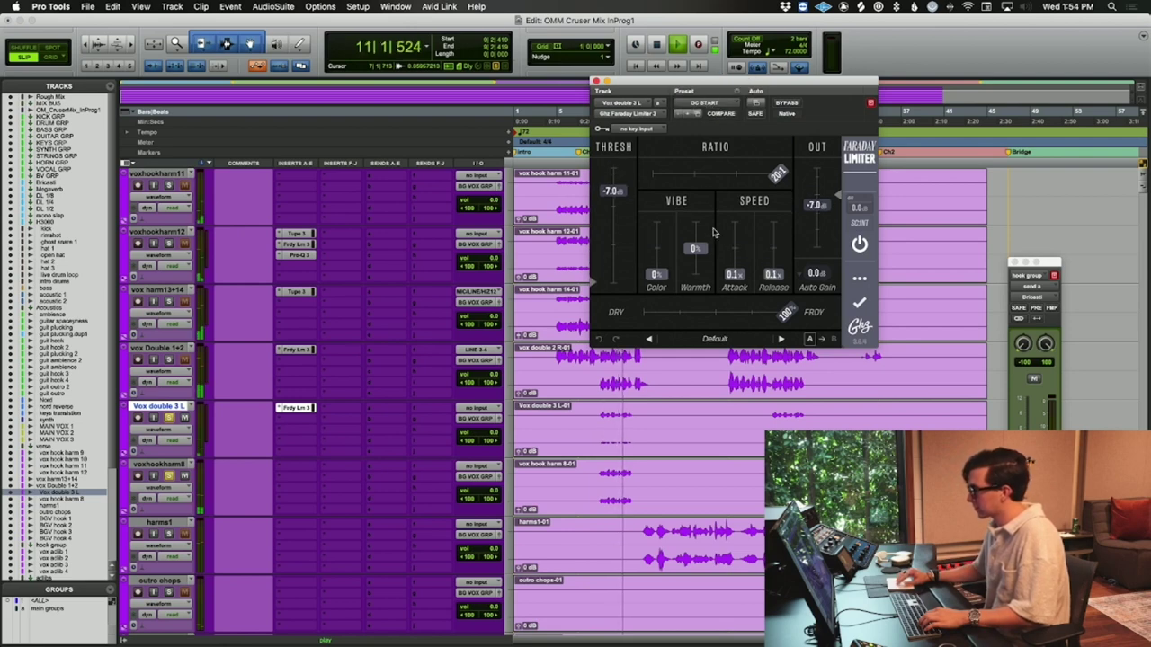
left_click_drag(619, 198, 619, 245)
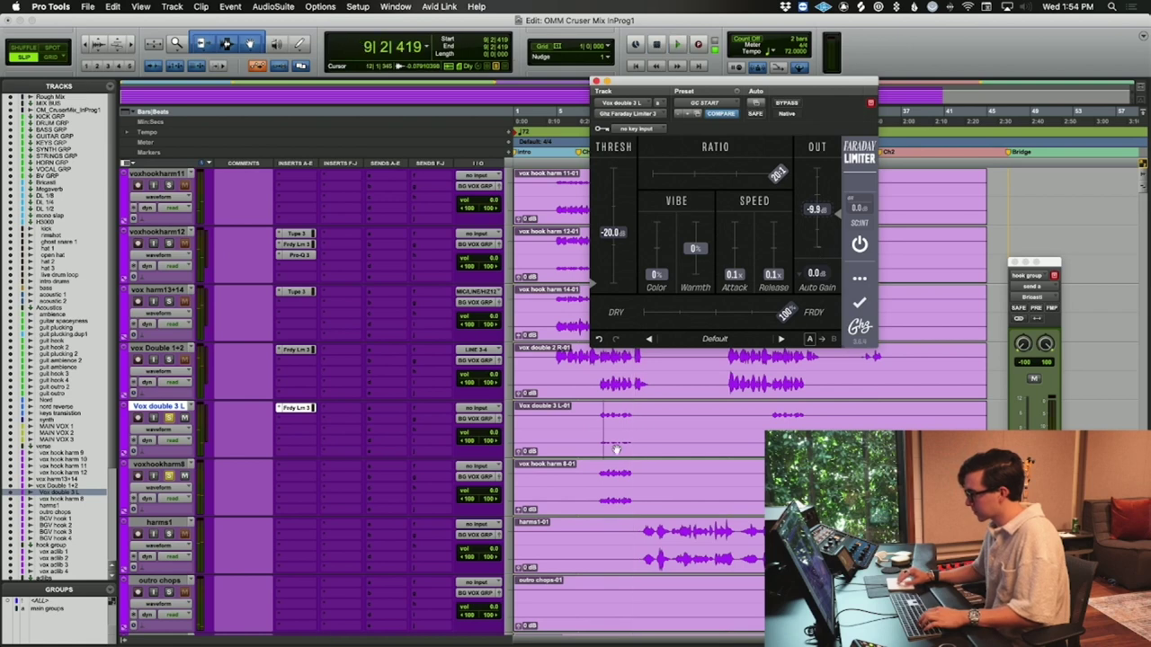
- Copy the Faraday Limiter to voxhookharm8, play from bar 8 beat 3 unsoloed and set Vox double 3 L's limiter output to -14.0 dB
left_click(297, 439)
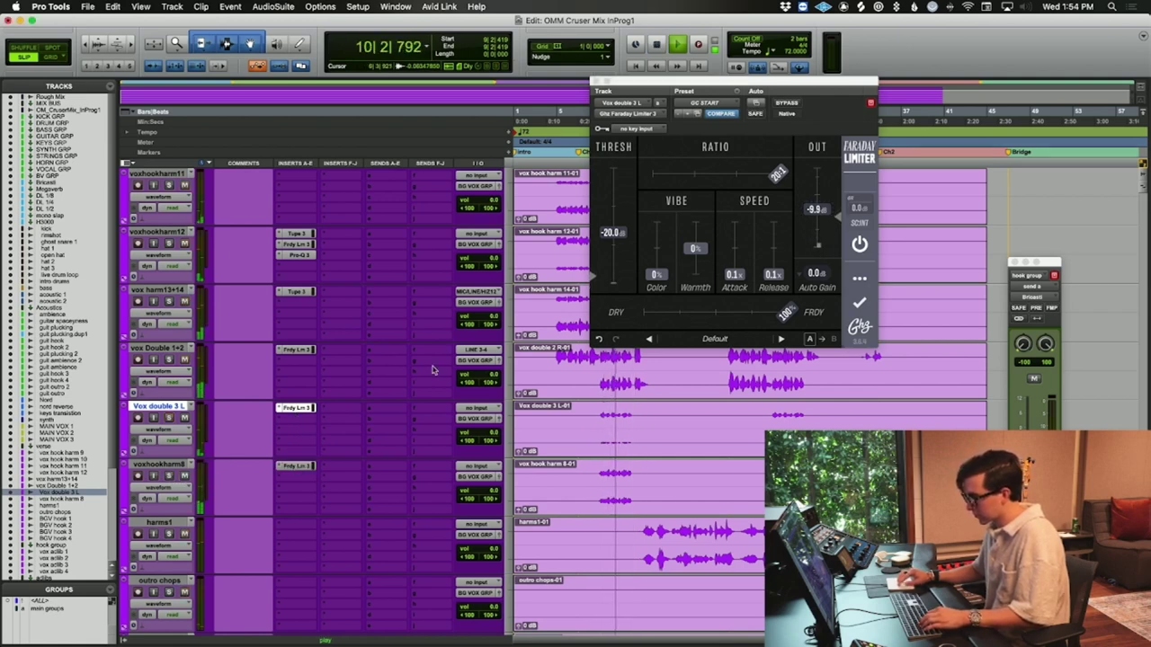
left_click(595, 414)
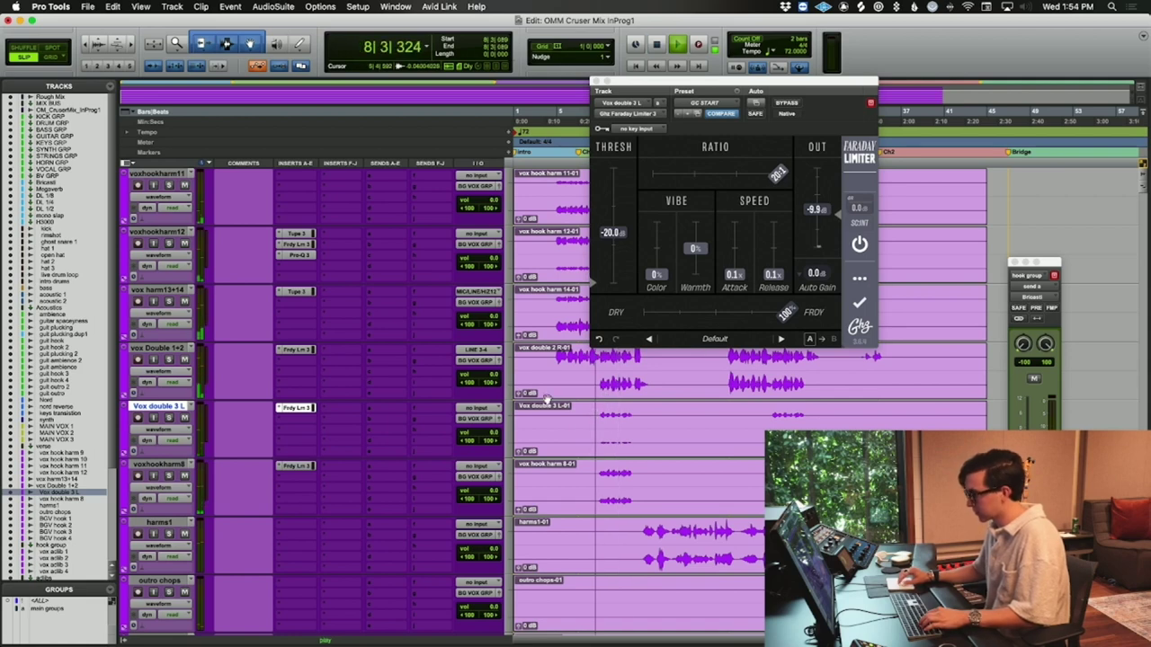
left_click_drag(824, 212, 818, 241)
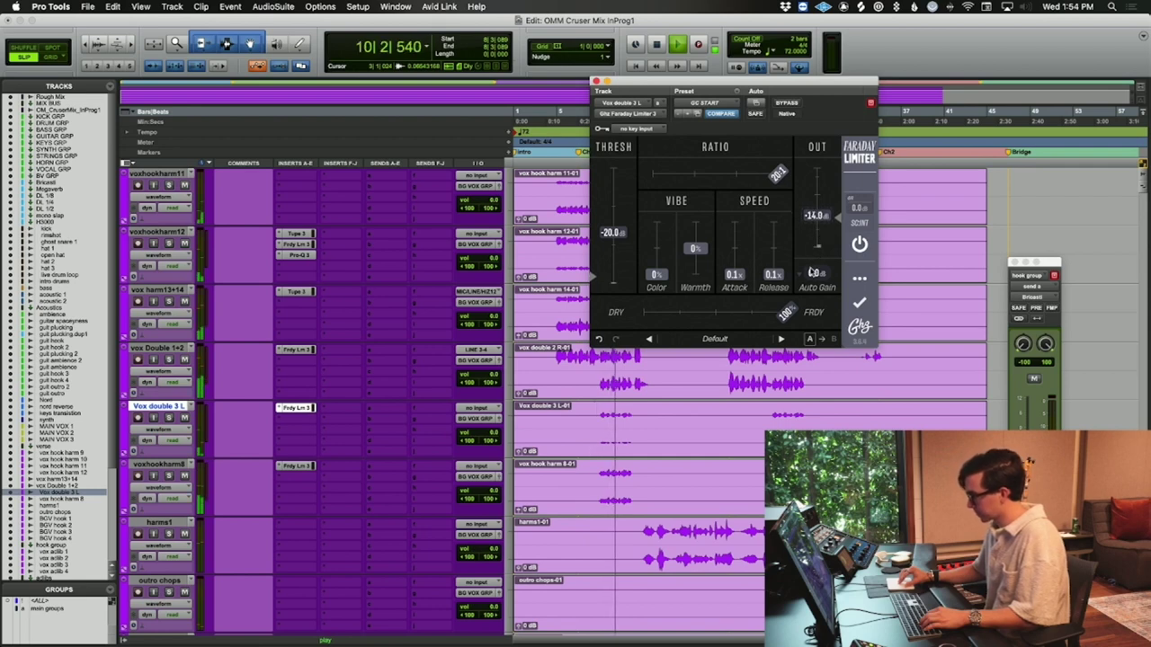
- Set the Faraday Limiter output on voxhookharm8 to about -12.9 dB, close the plug-in and save the session
left_click(297, 465)
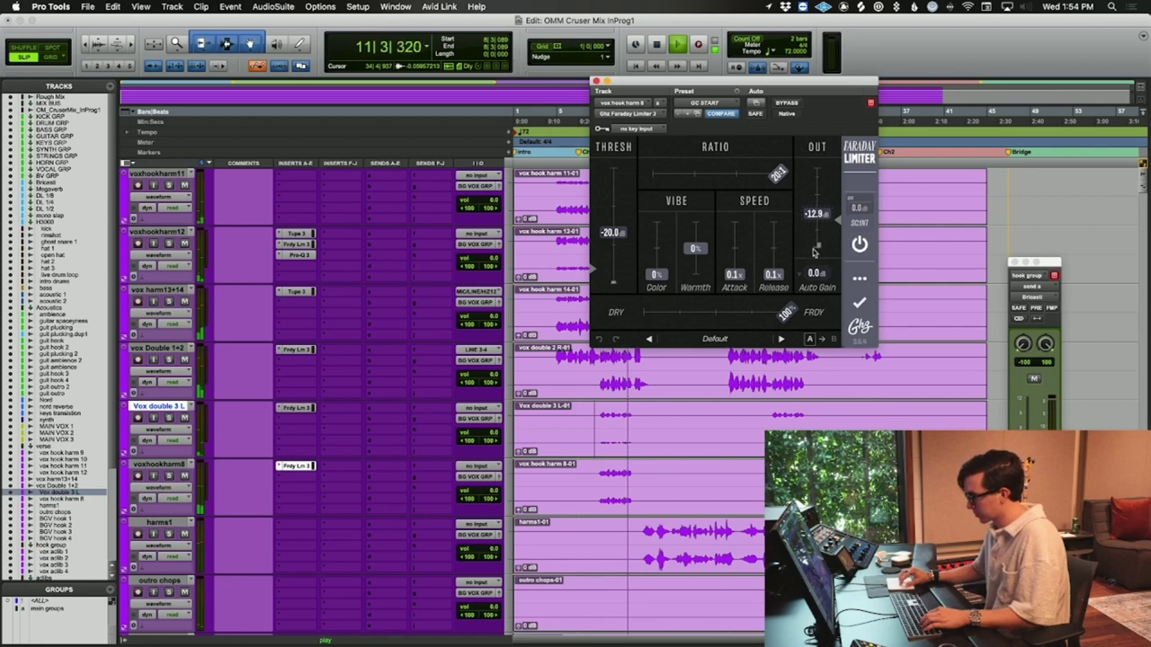
left_click_drag(811, 263, 813, 273)
key("super+s")
left_click(596, 81)
key("super+s")
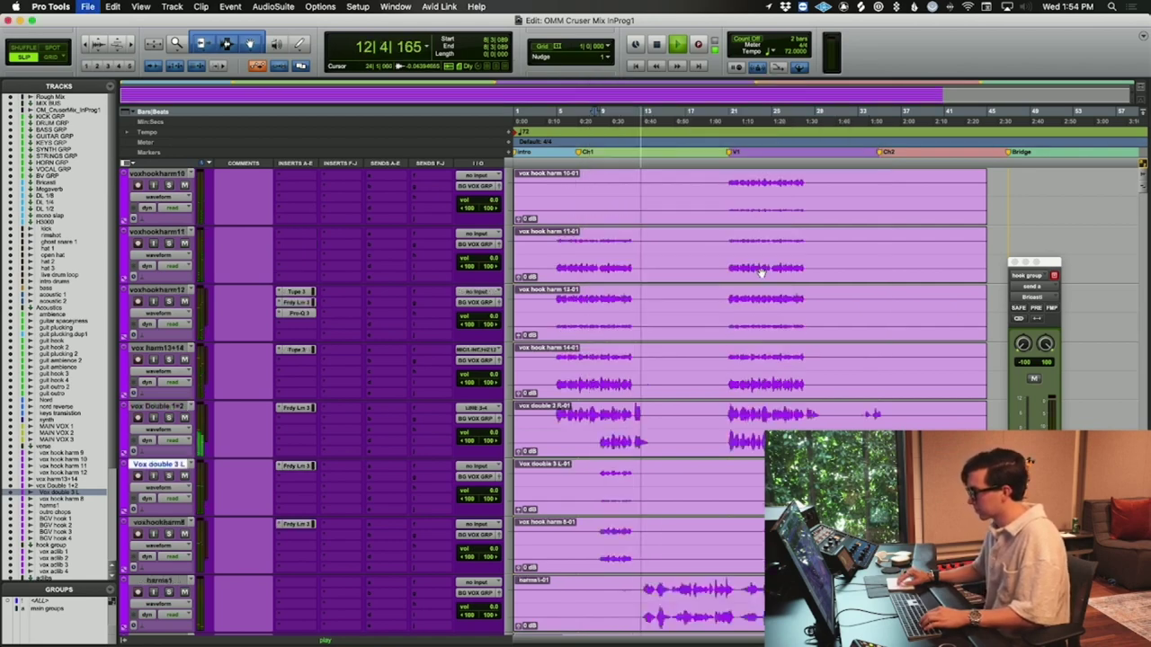
- Add a narrow dynamic cut at about 1146 Hz in the verse track's Pro-Q 3, check the upper-mid band and close the plug-in
scroll(762, 273, "up", 6)
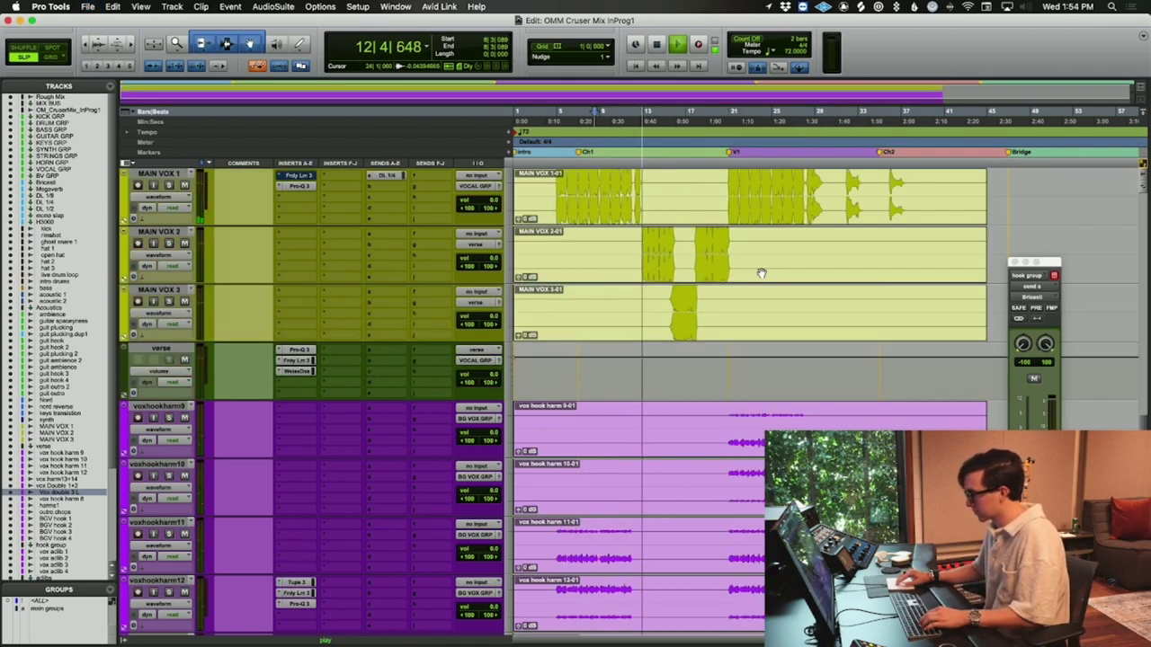
left_click(300, 351)
left_click_drag(852, 257, 907, 273)
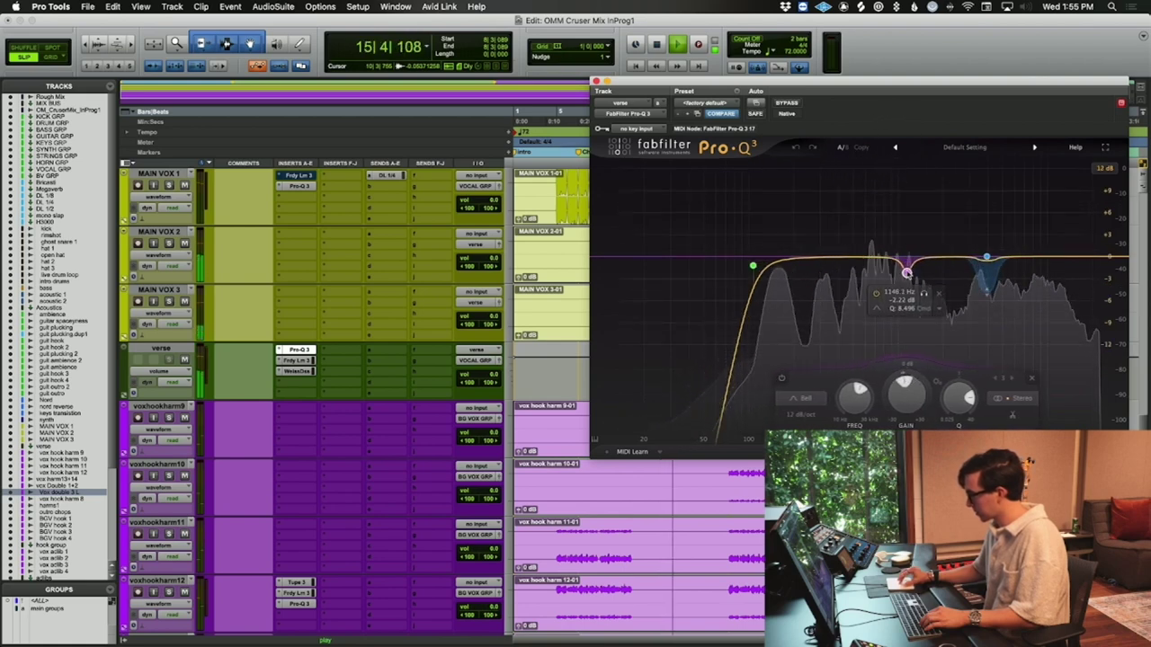
left_click(906, 393, "alt")
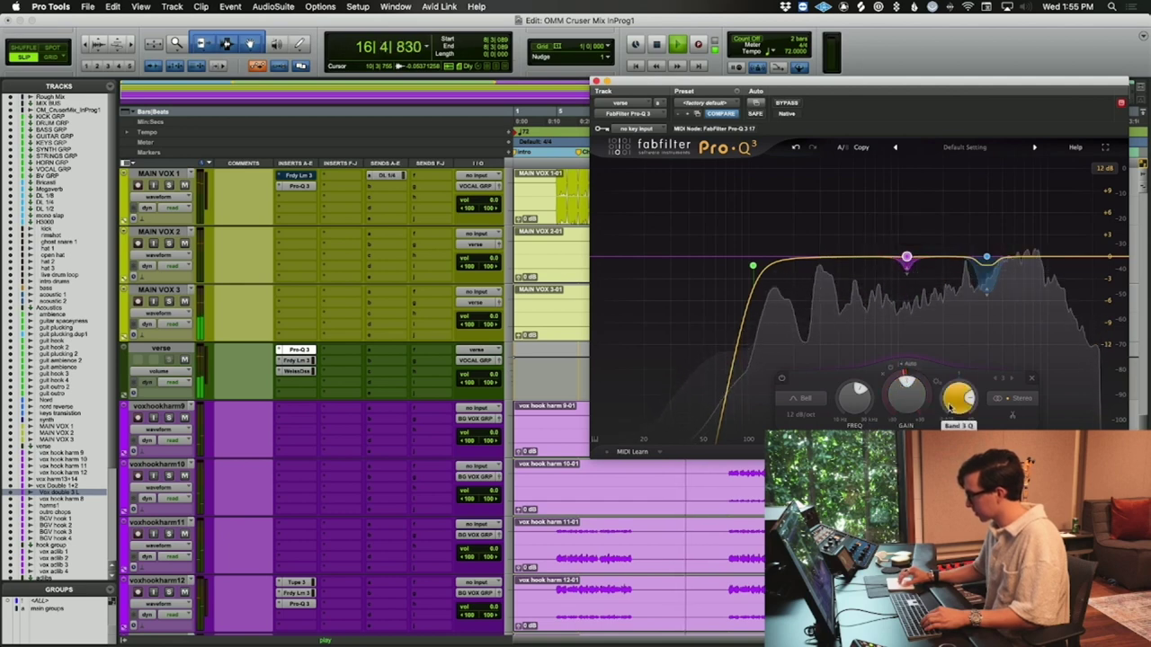
left_click(980, 267)
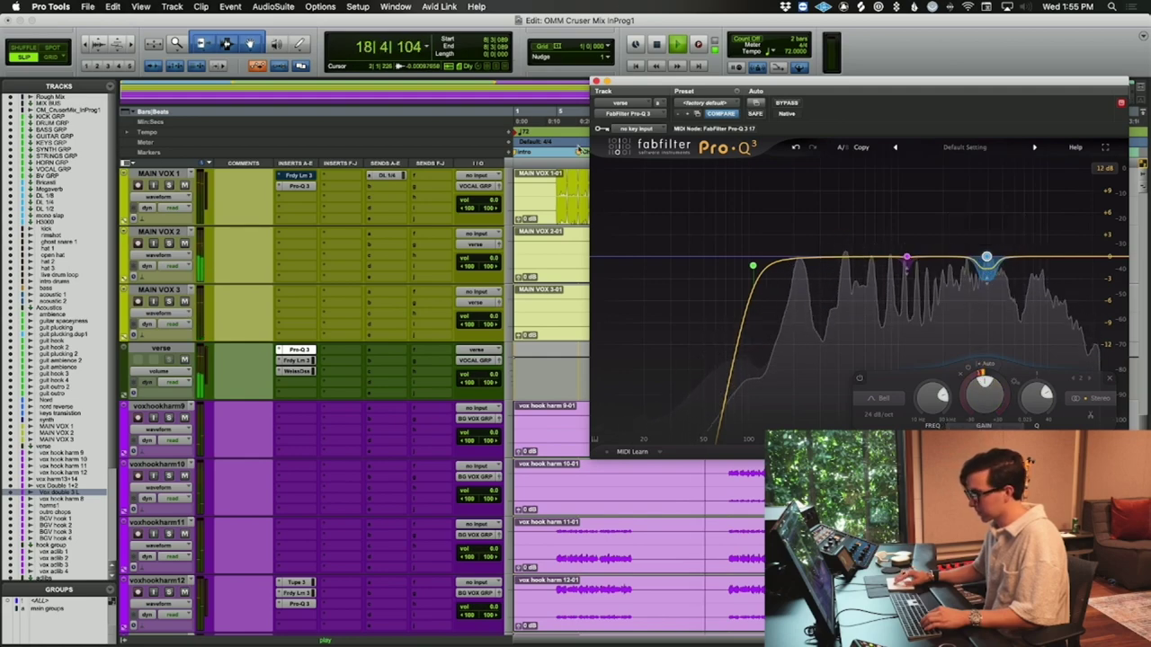
left_click(594, 80)
- Insert a stereo Ozone 9 on an empty insert slot of VOCAL GRP in the mix window
key("super+equal")
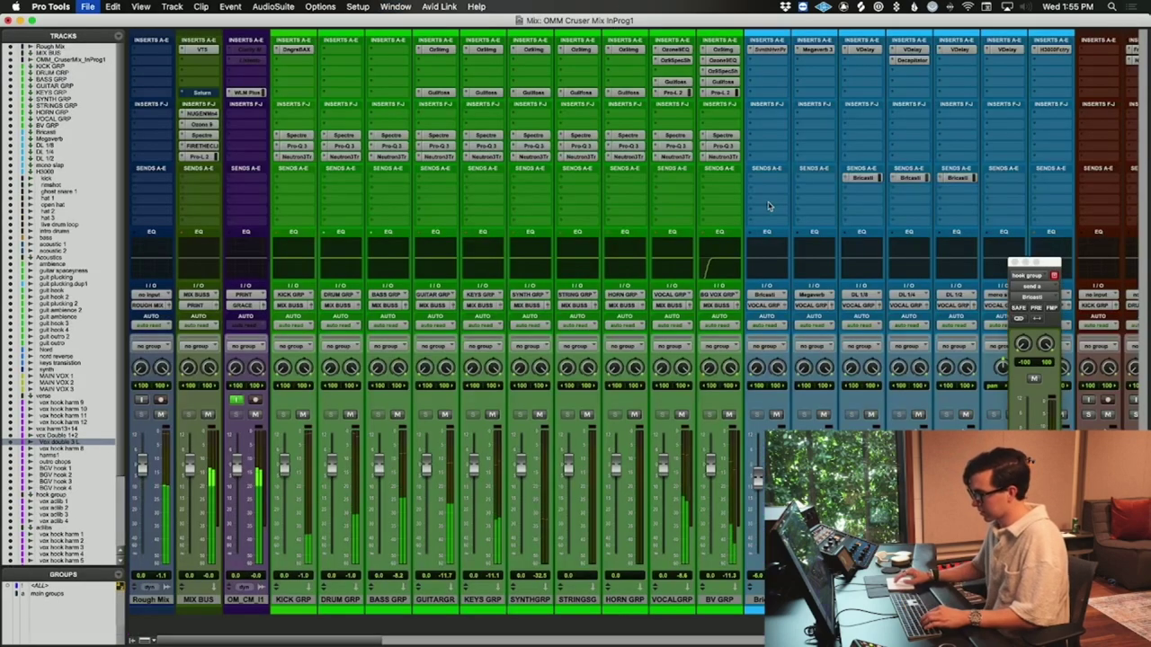
left_click(677, 73)
key("Escape")
left_click(676, 75)
type("ozn")
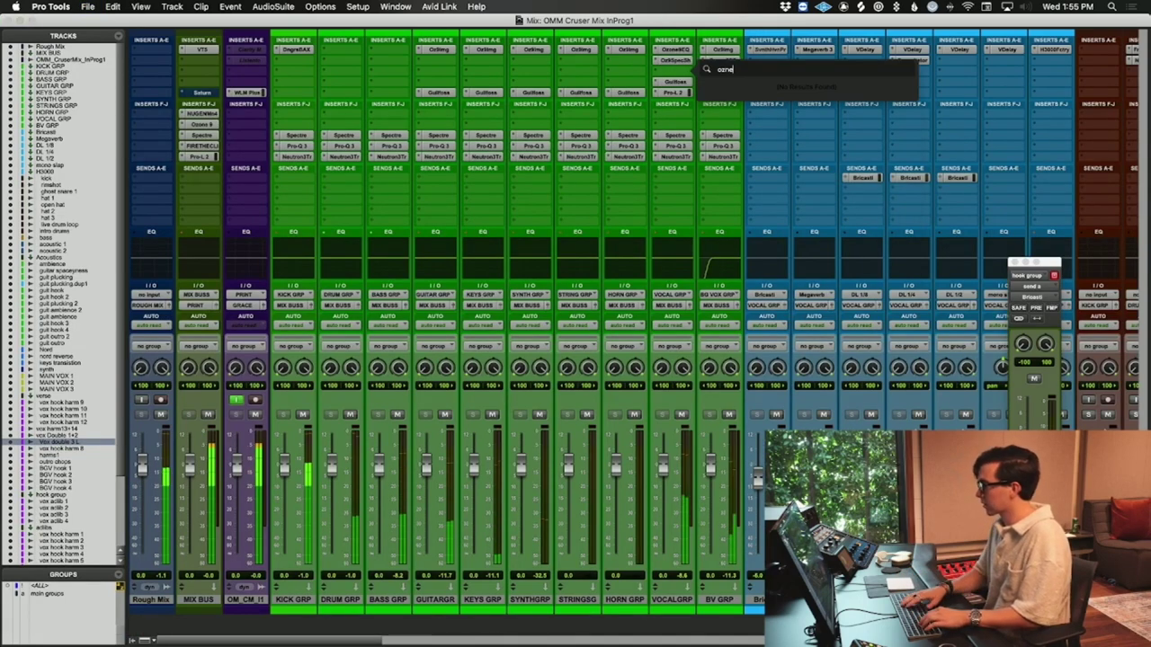
key("BackSpace")
type("on")
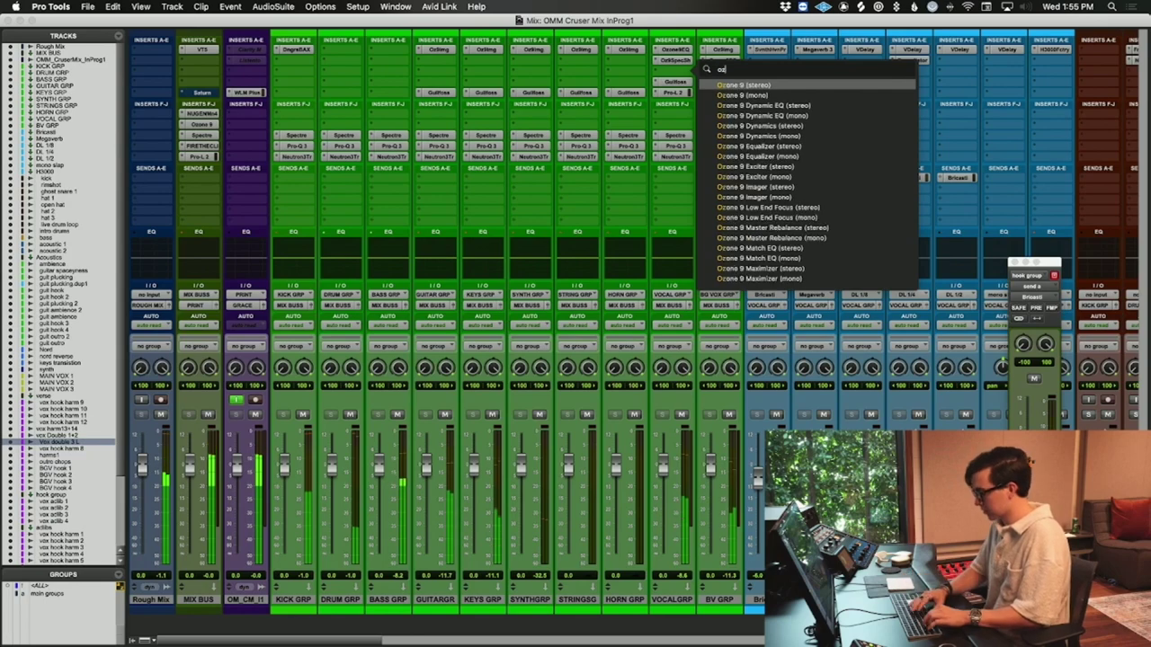
key("Return")
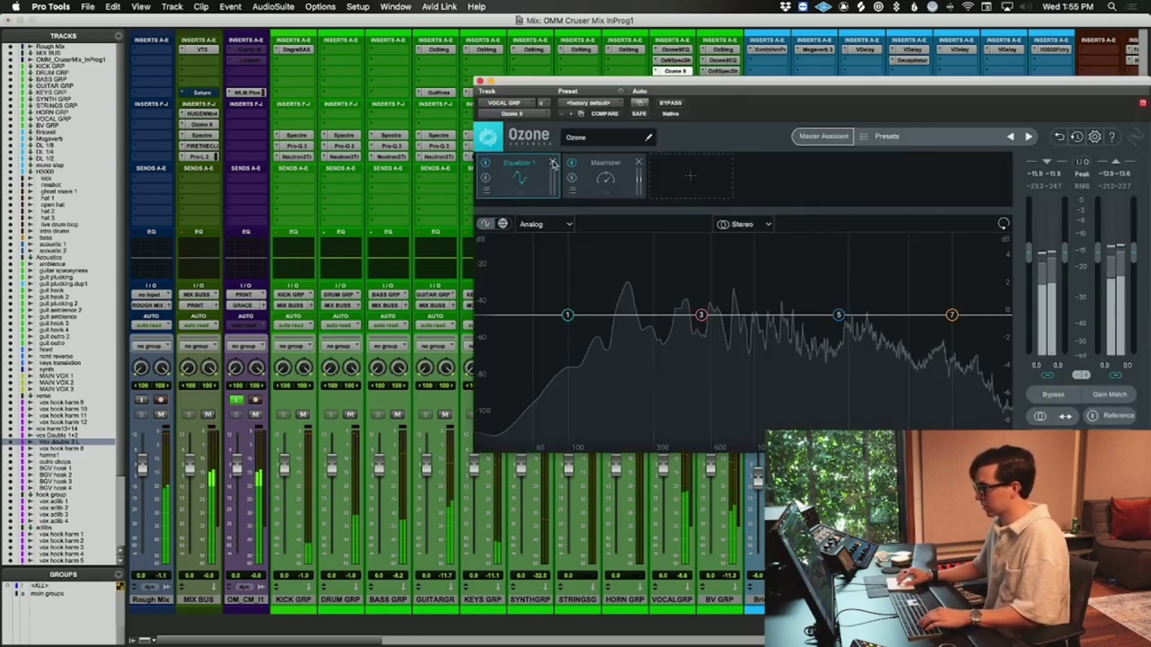
- Remove Ozone's default Equalizer and Maximizer modules and add a Vintage EQ module
left_click(552, 163)
left_click(552, 163)
left_click(524, 178)
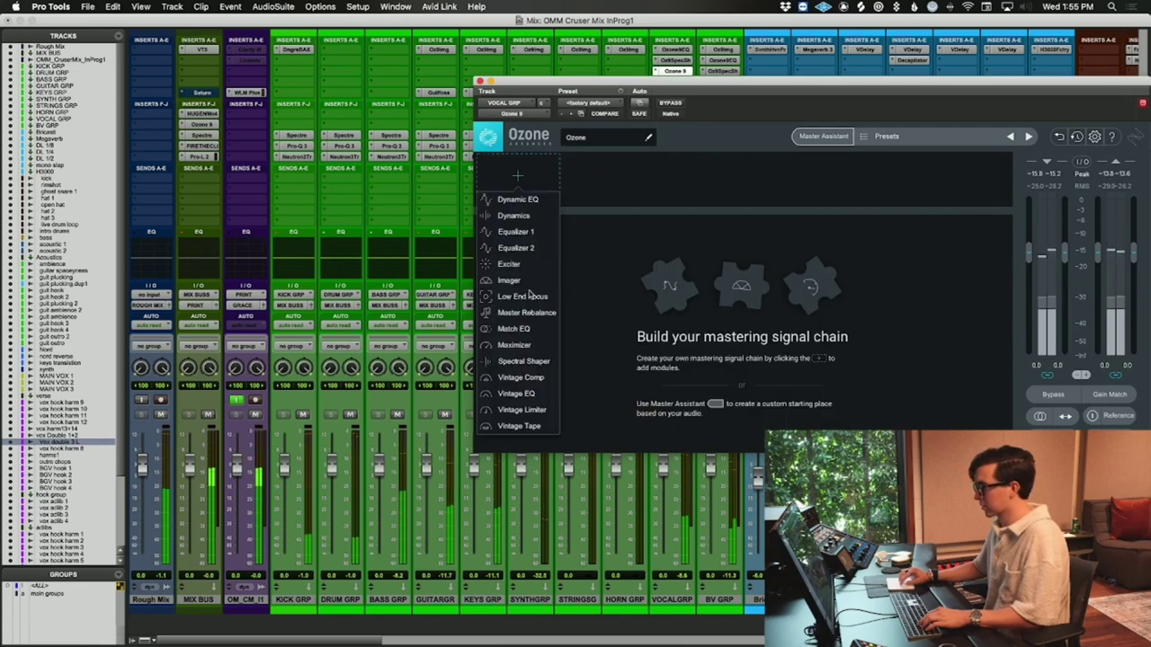
left_click(517, 393)
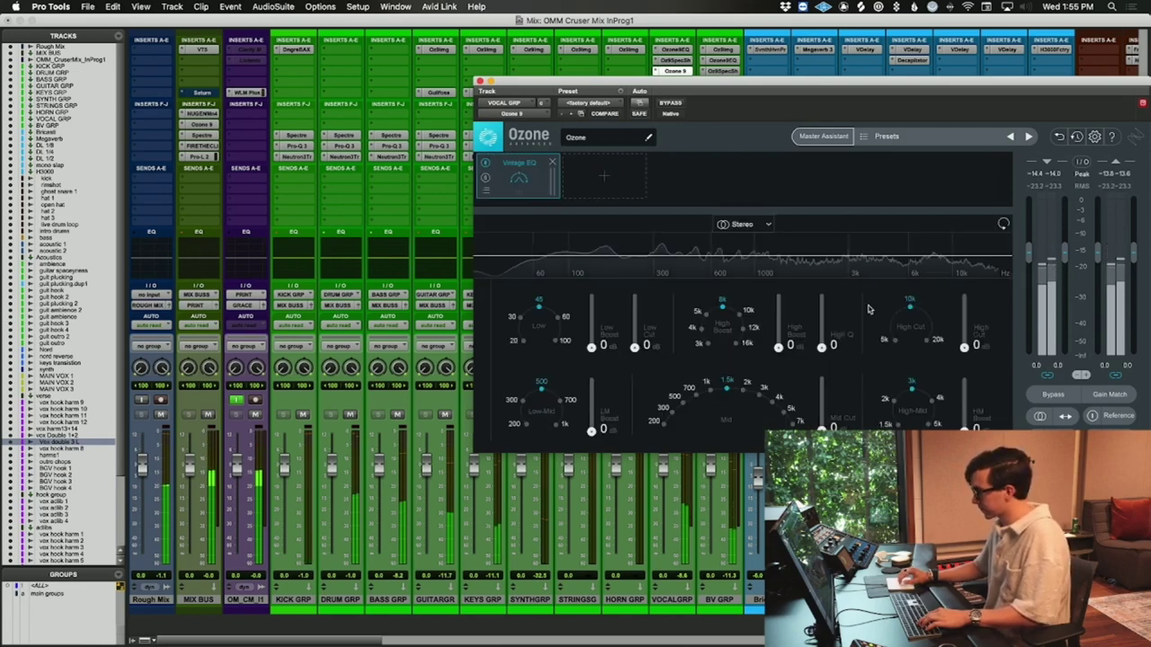
- Set the Vintage EQ to a 7.2 dB high boost at 16k with High Q 10 and a 3.8 dB high cut at 20k
left_click(738, 343)
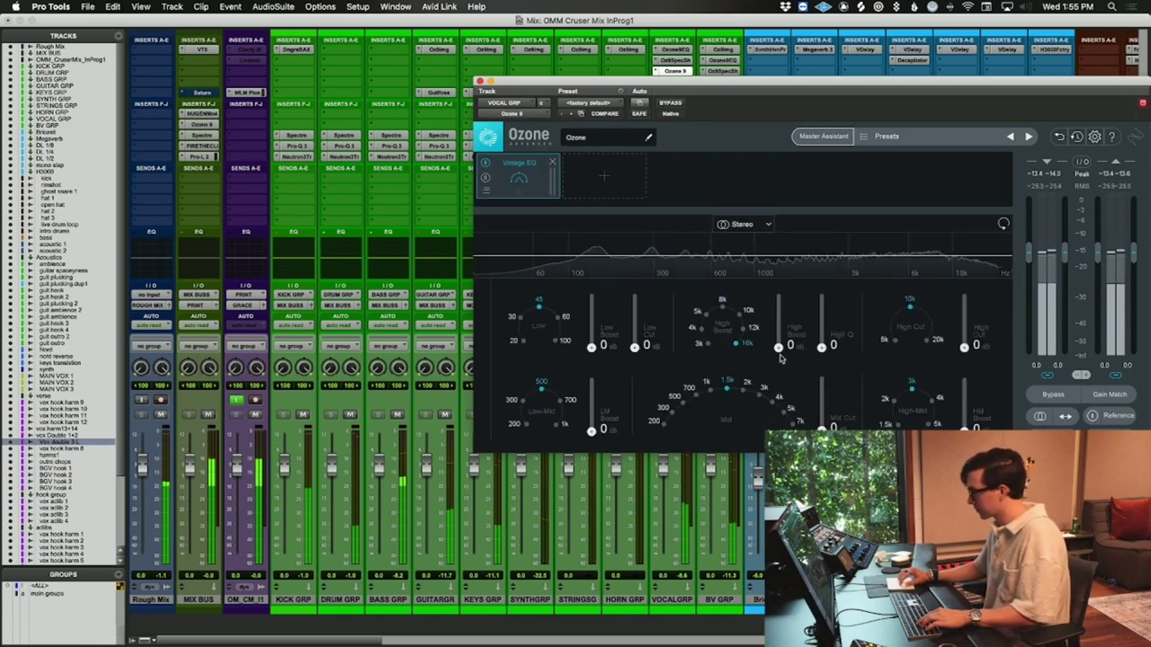
mouse_move(779, 344)
left_mouse_down()
mouse_move(779, 309)
mouse_move(779, 334)
left_mouse_up()
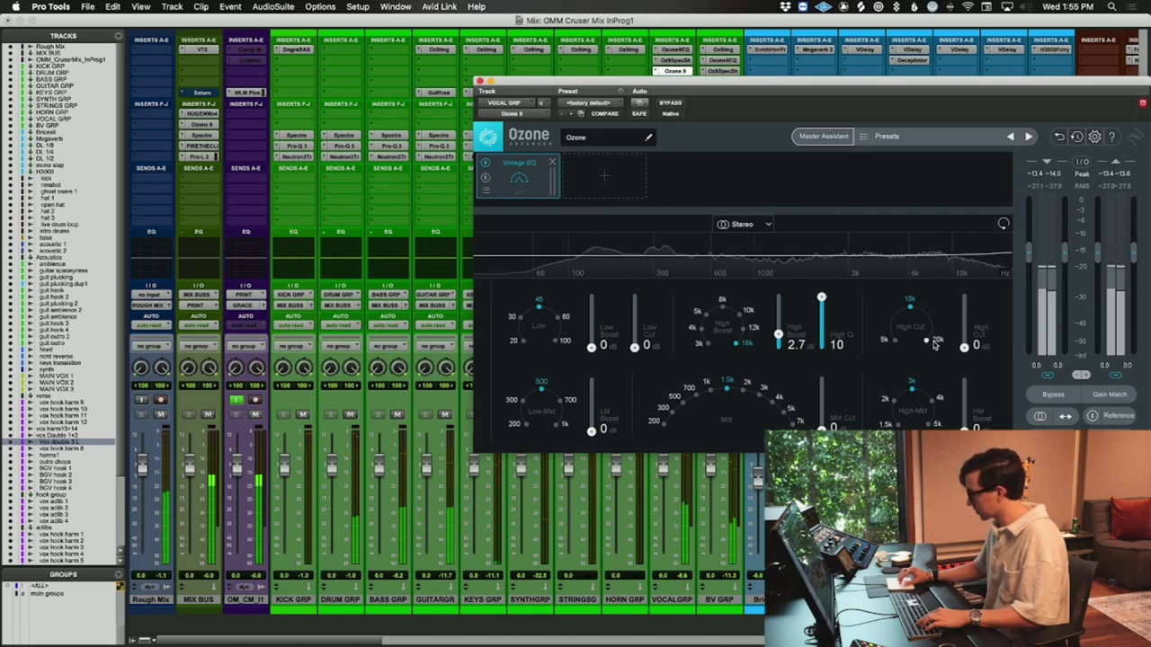
mouse_move(960, 349)
left_mouse_down()
mouse_move(968, 310)
mouse_move(960, 330)
left_mouse_up()
left_click_drag(779, 309, 778, 311)
key("super+equal")
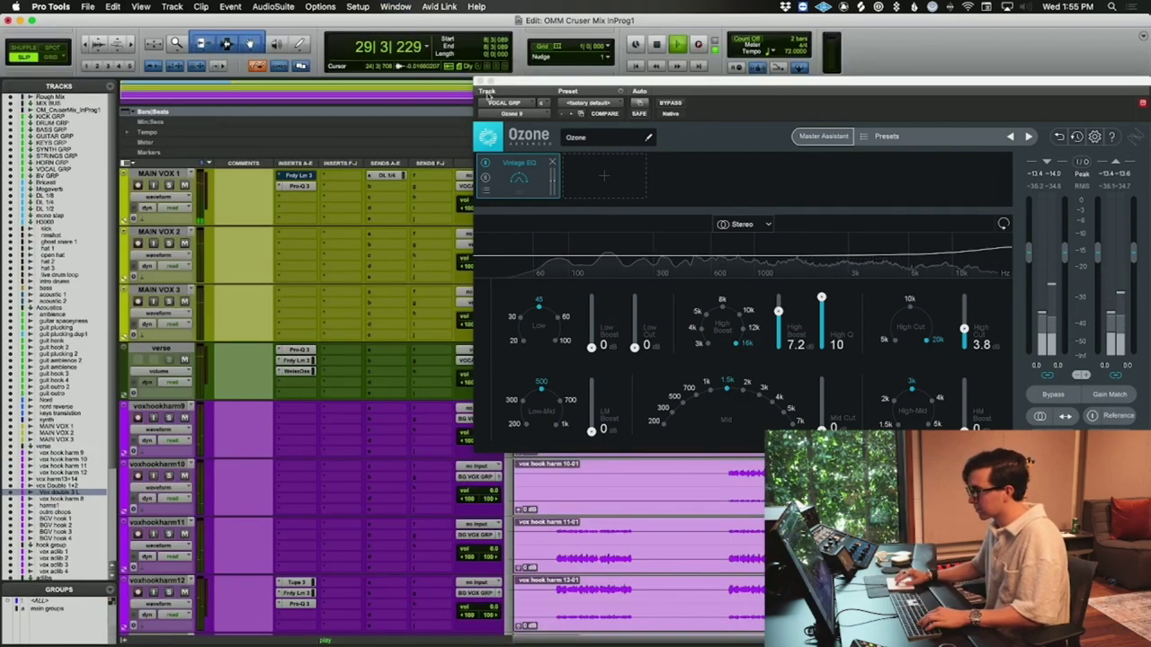
left_click(484, 84)
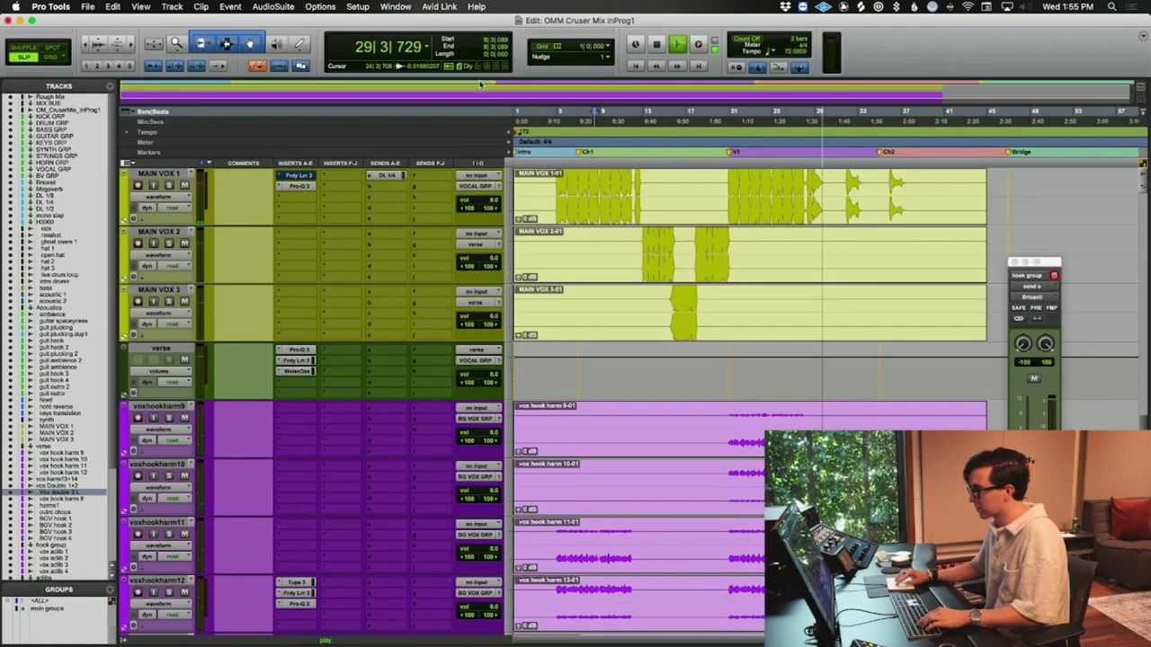
- Play from bar 12 beat 3 and raise VOCAL GRP's Vintage EQ high boost to 10 dB and high cut to about 7.9 dB
left_click(638, 232)
key("super+equal")
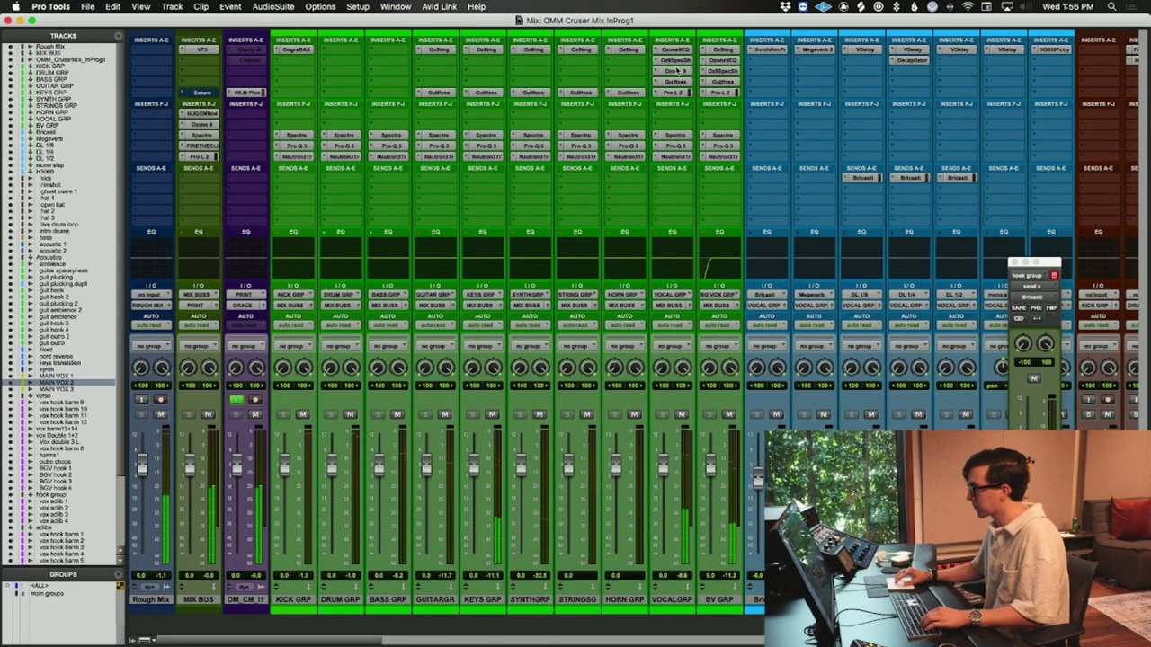
left_click(673, 71)
left_click_drag(776, 306, 775, 299)
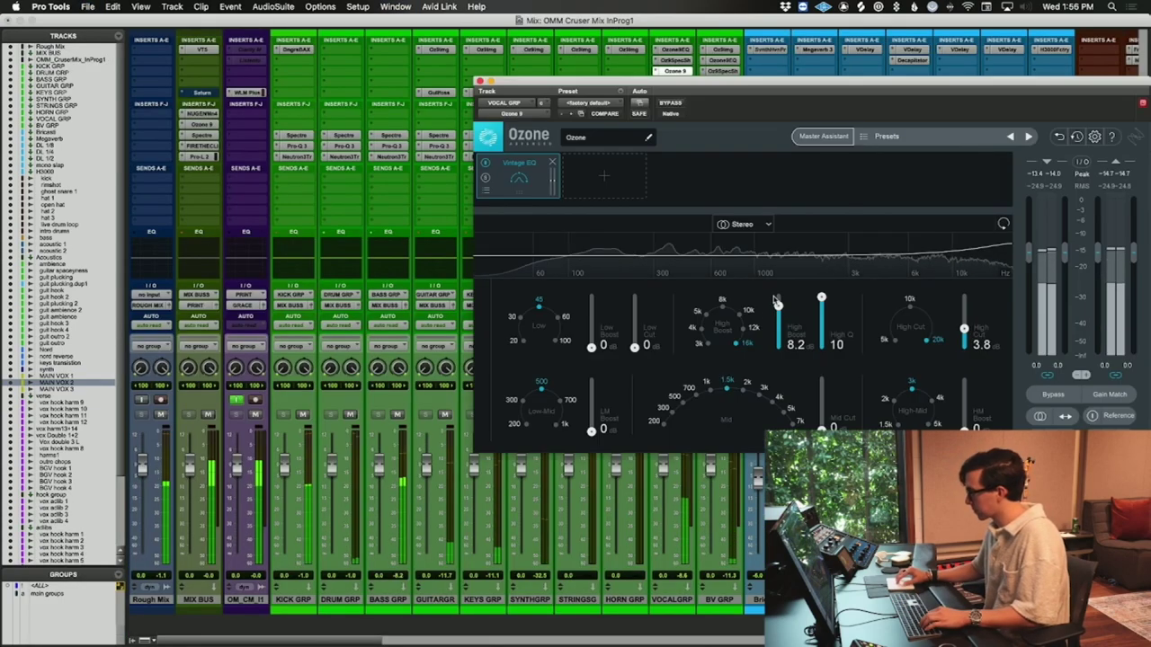
left_click_drag(964, 329, 965, 307)
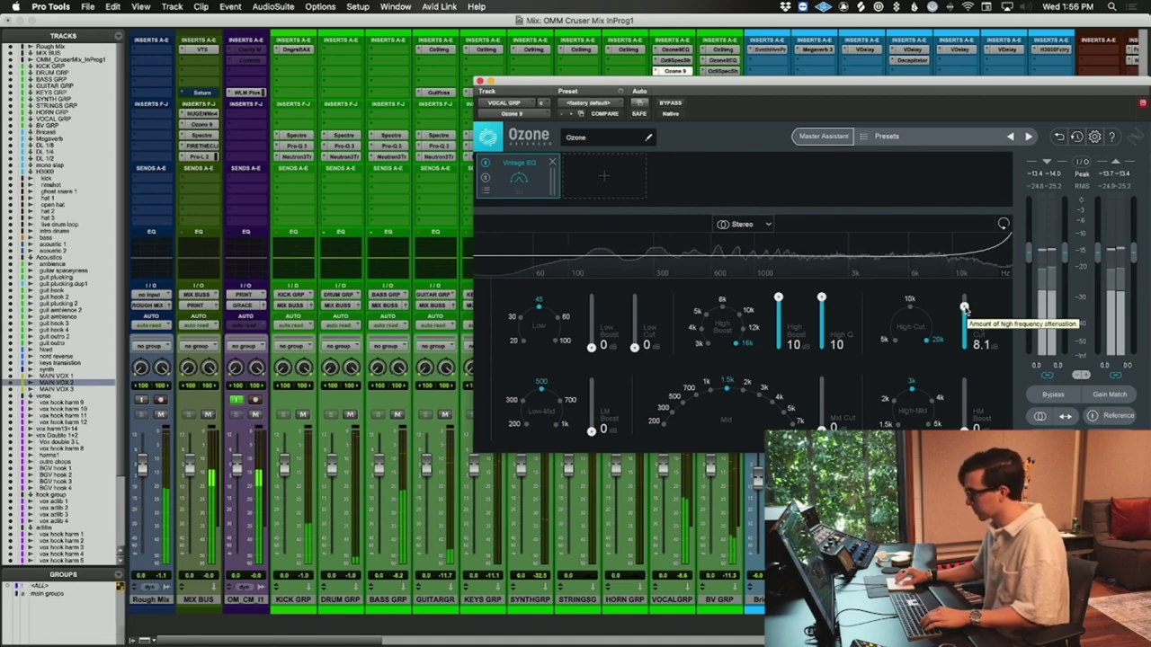
- Compare VOCAL GRP's Ozone bypassed and active, set High Cut to 7.8 dB and High Q to 8.5, and close it
left_click(670, 104)
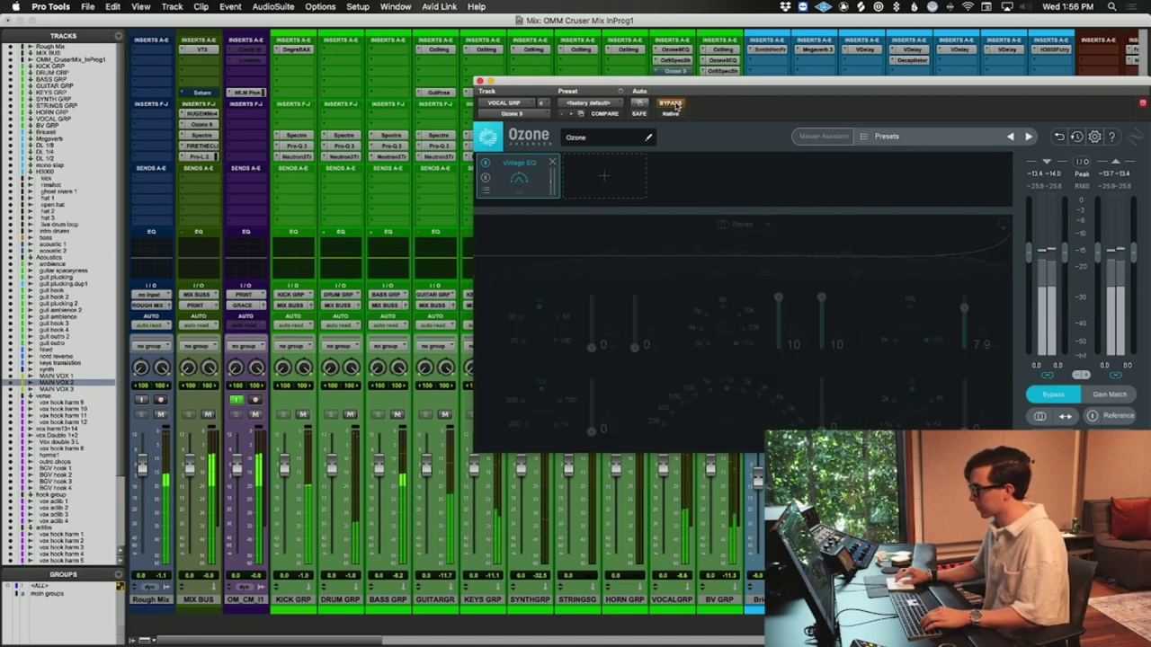
left_click(672, 104)
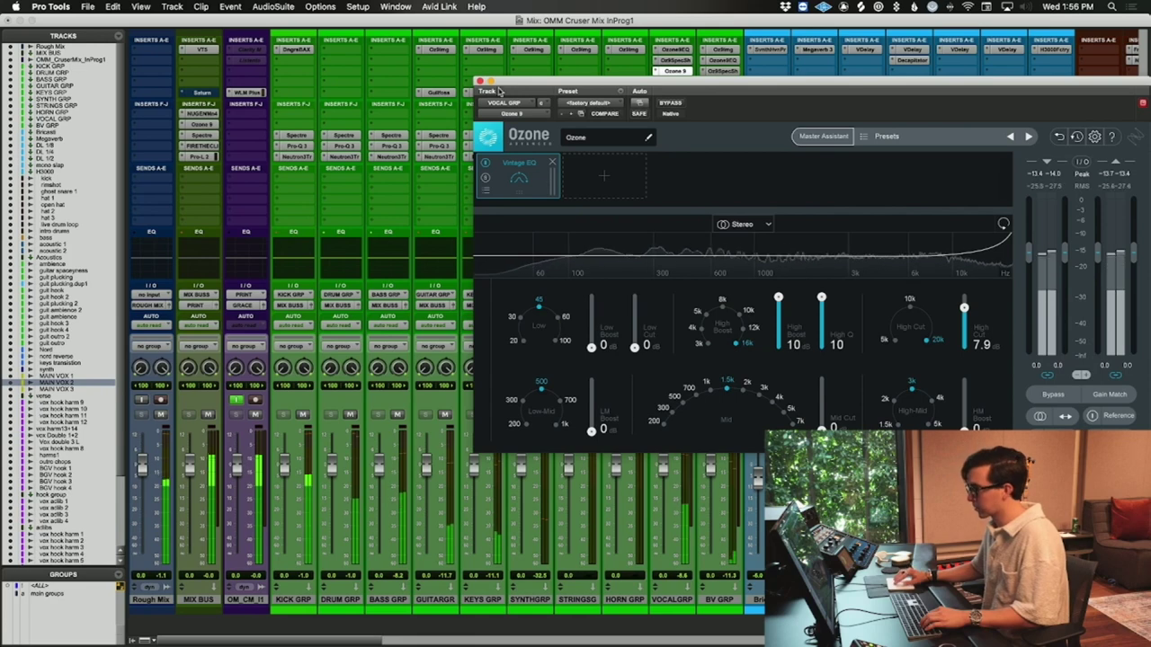
left_click_drag(967, 312, 967, 314)
left_click_drag(821, 298, 821, 306)
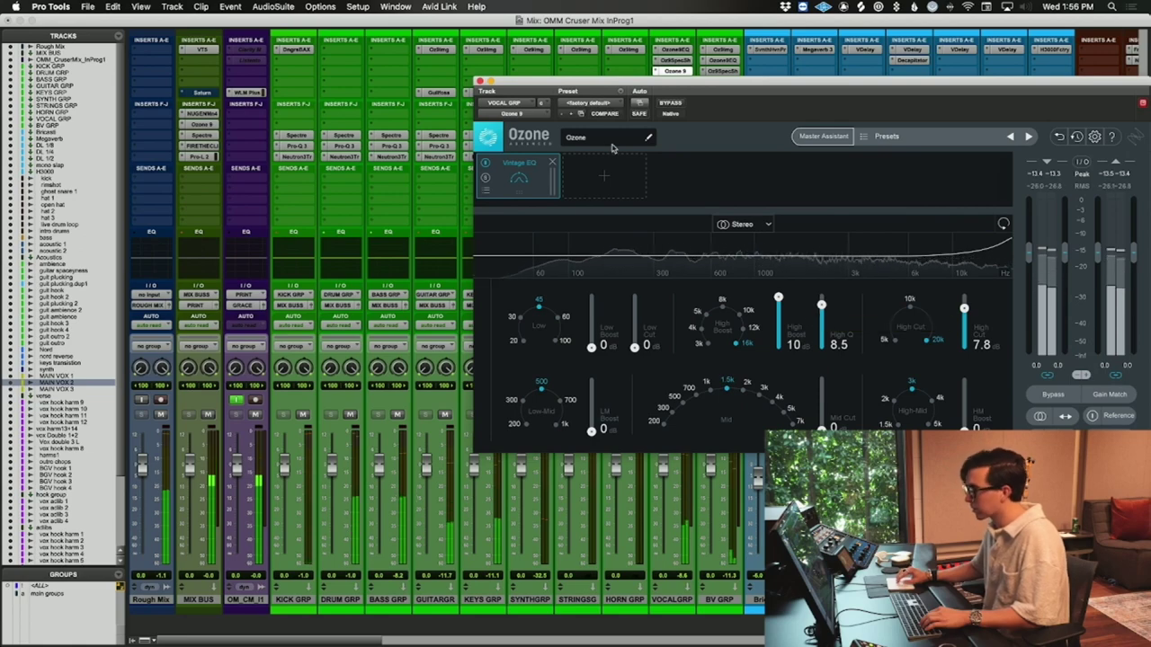
left_click(481, 81)
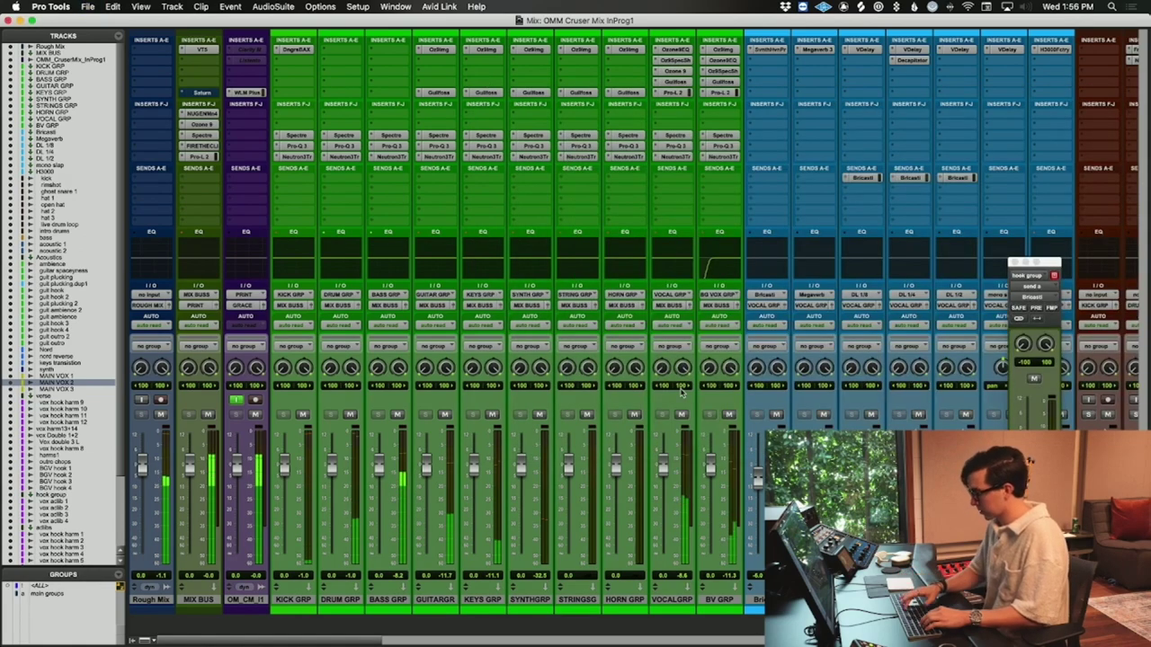
- Insert Spectre below Pro-Q 3 on MAIN VOX 1 in the edit window
key("super+equal")
left_click(301, 199)
left_click(303, 202)
type("spec")
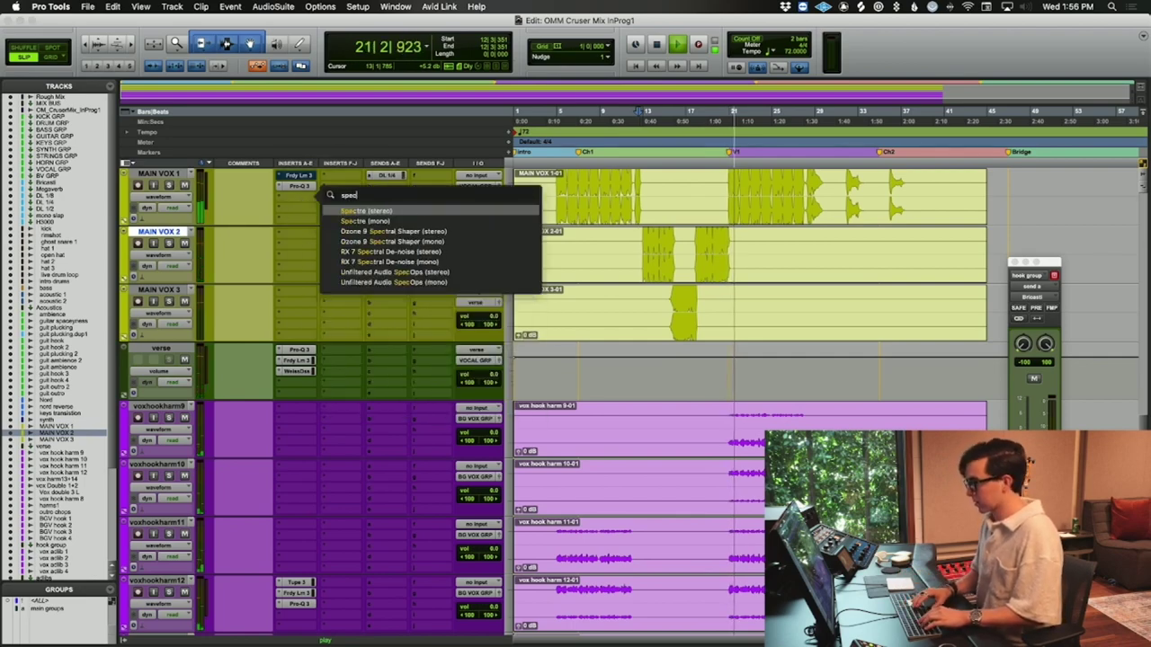
key("Return")
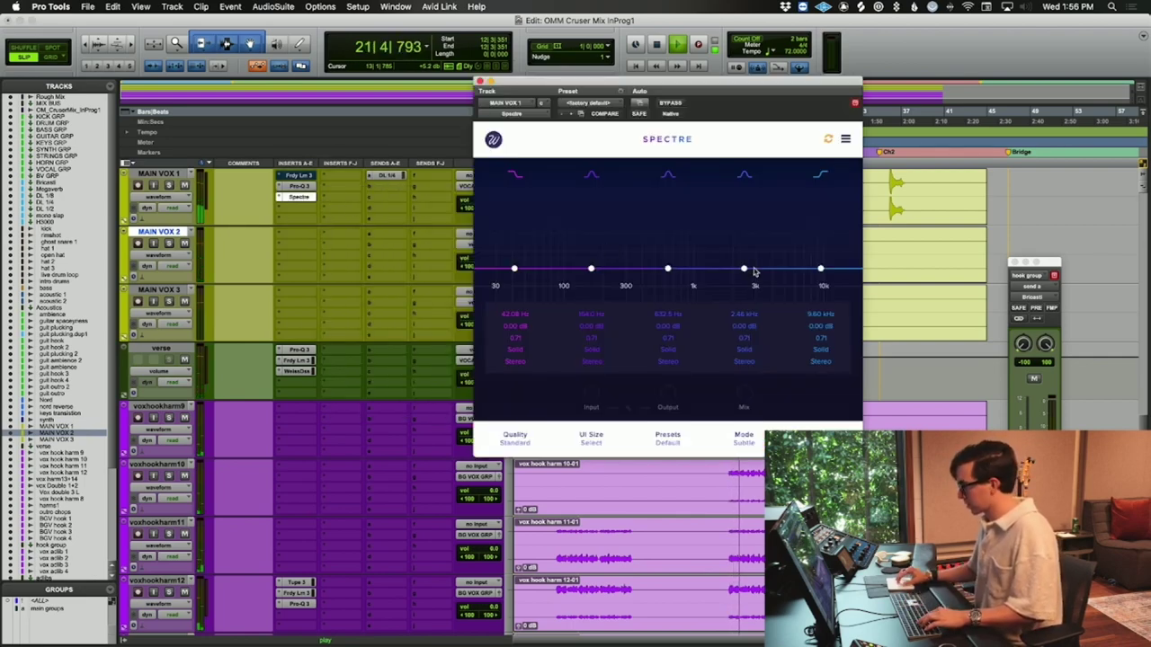
- Set Spectre's fourth band on MAIN VOX 1 to Clean with a boost of about 0.72 dB near 988 Hz, then close it
left_click(744, 350)
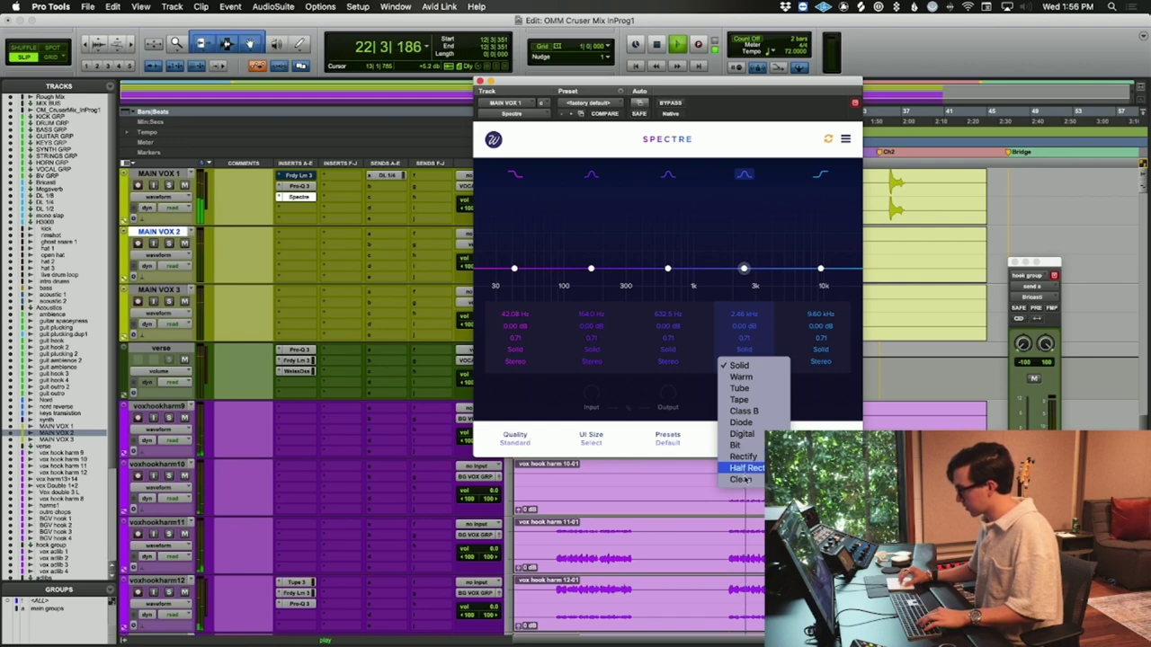
left_click(741, 479)
left_click_drag(745, 268, 689, 255)
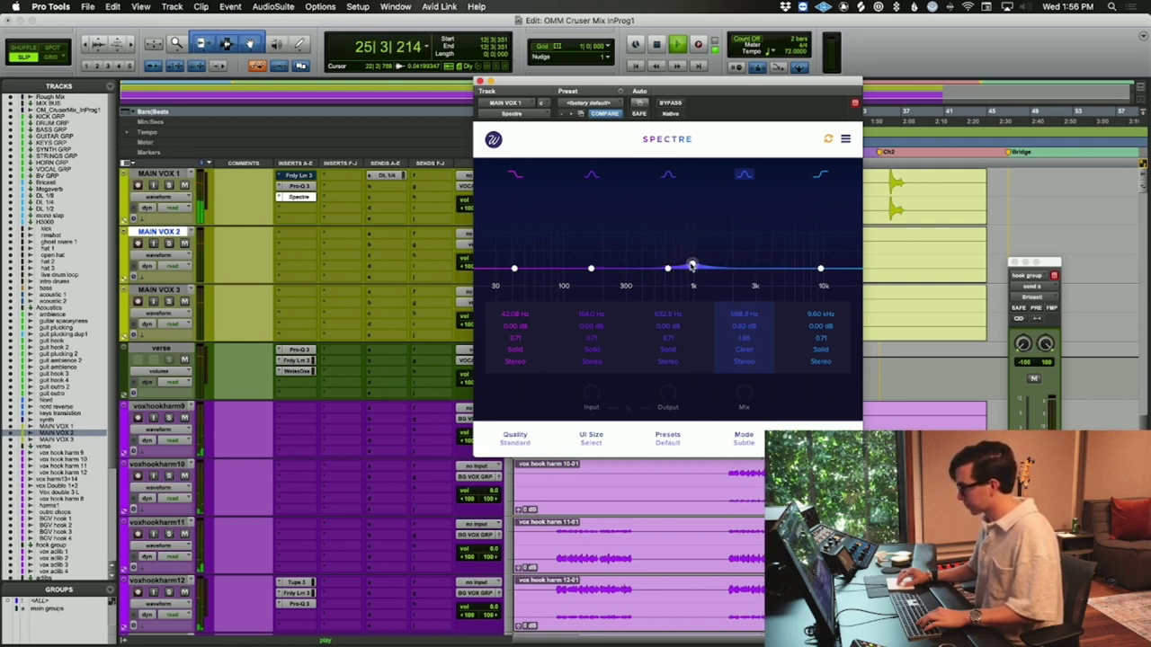
left_click(479, 81)
- Separate the clips from voxhookharm9 down to voxhookharm8 between about bars 3 and 37, lower their clip gain to -1.0 dB and play
scroll(383, 457, "down", 3)
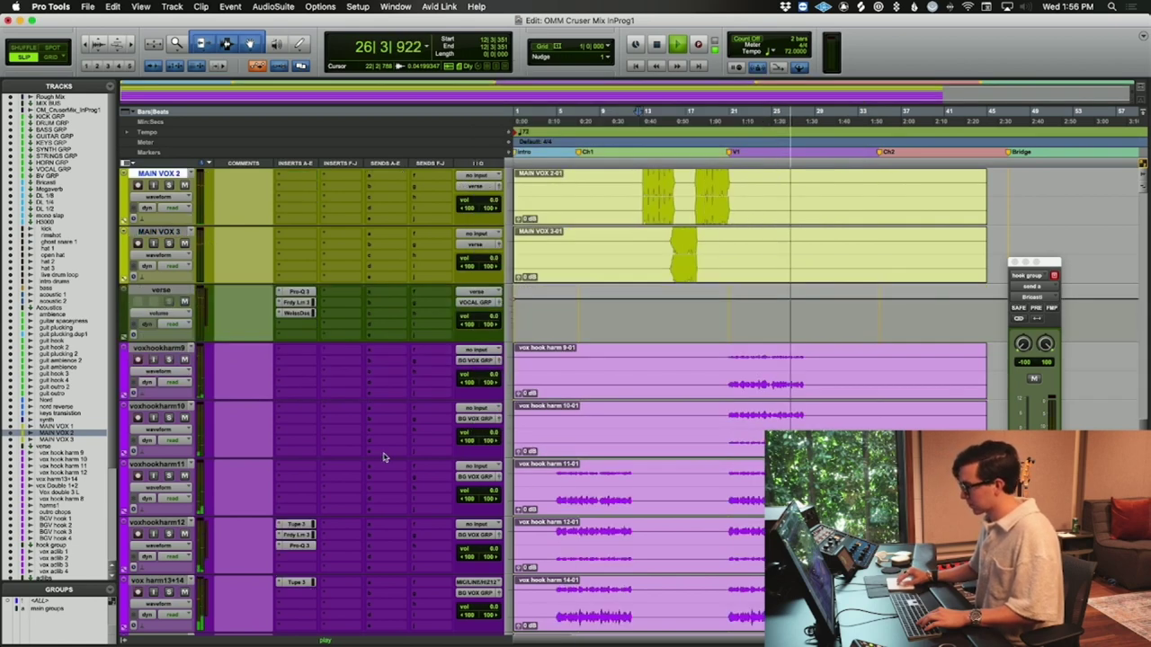
scroll(684, 361, "down", 1)
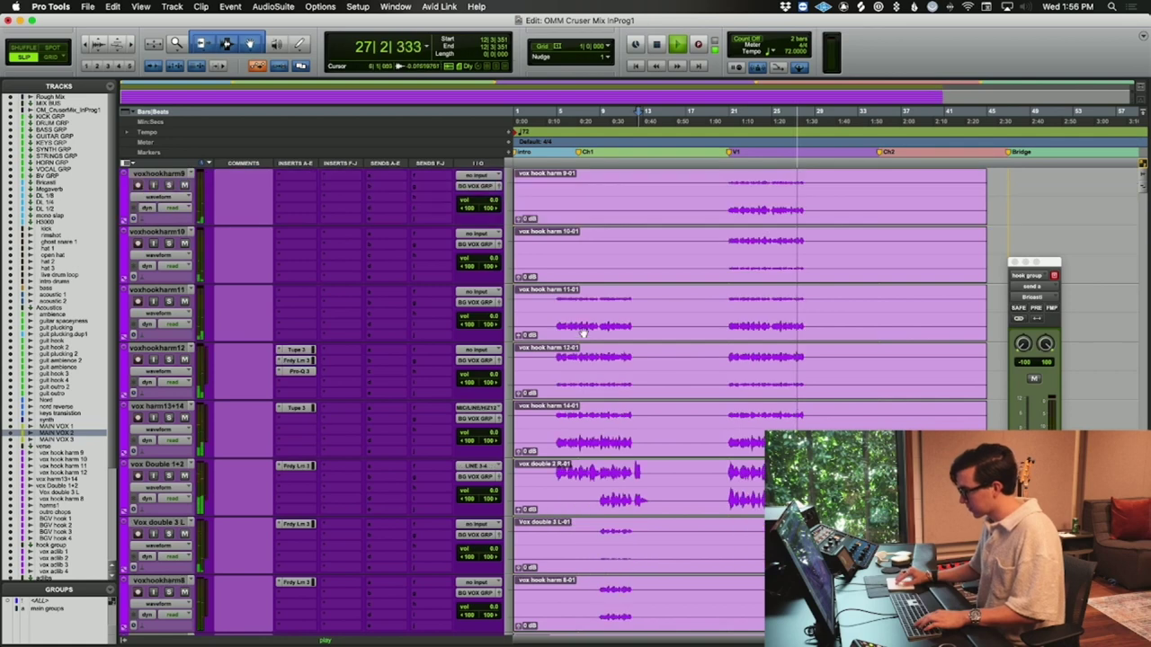
left_click(540, 320)
left_click_drag(542, 184, 909, 602)
key("b")
key("ctrl+shift+Down")
key("ctrl+shift+Down")
key("ctrl+shift+Down")
key("space")
key("space")
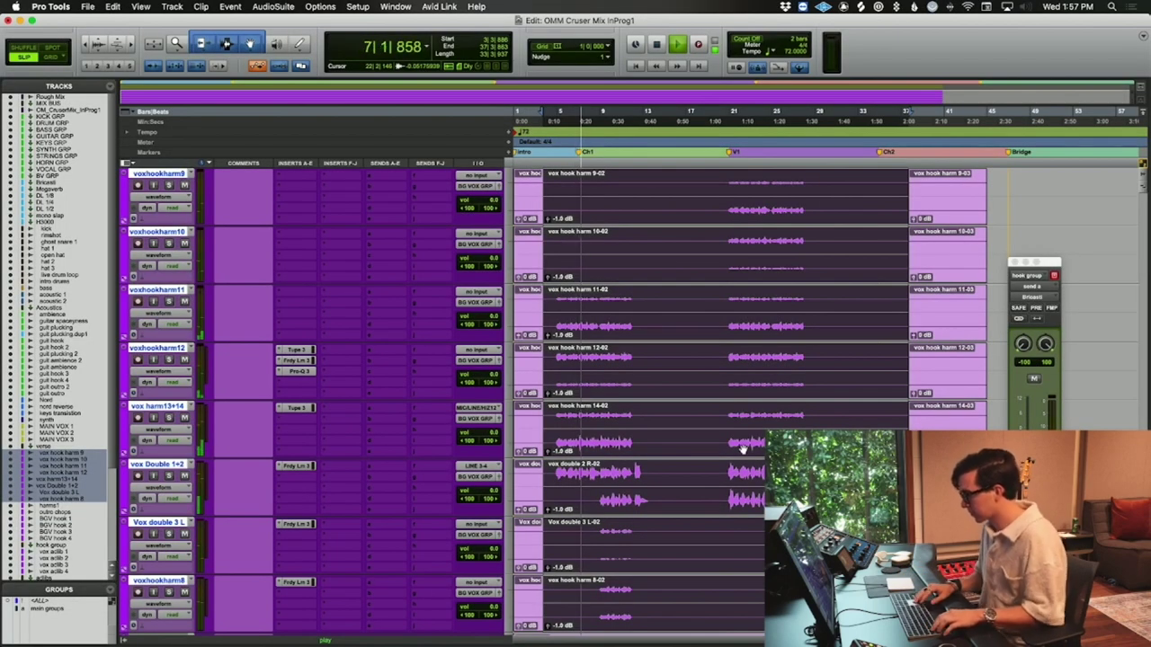
- Boost the third band of BV GRP's Spectre by about 1.33 dB near 1.36 kHz, try Clean and set its mode to Warm
key("super+equal")
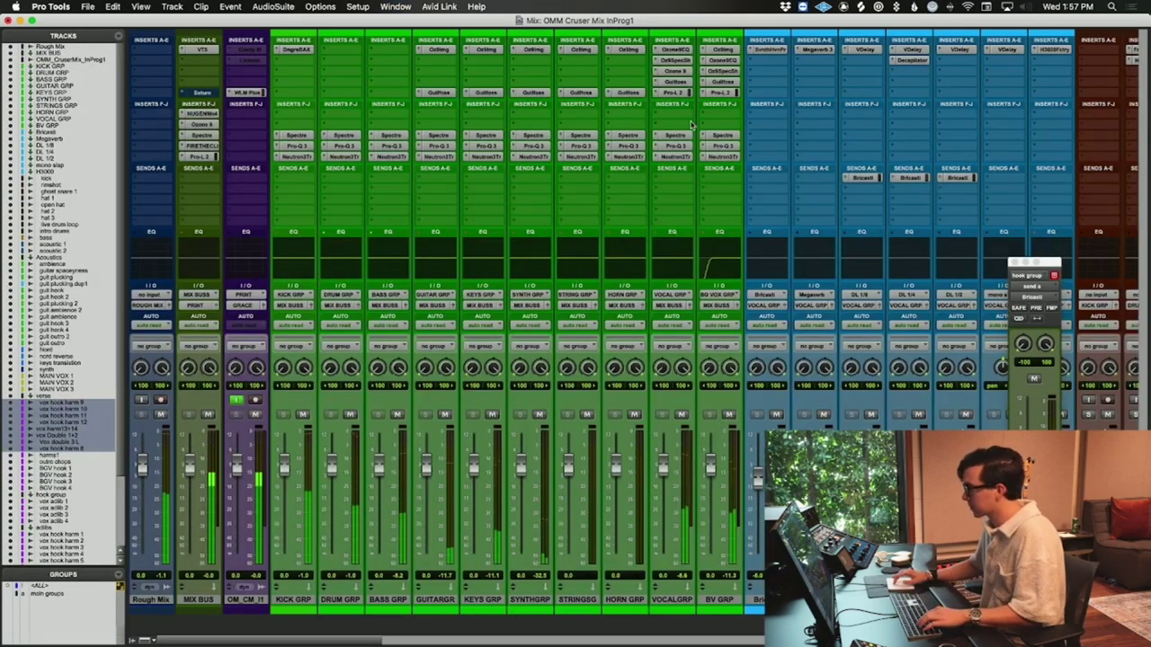
left_click(722, 137)
left_click_drag(667, 269, 710, 261)
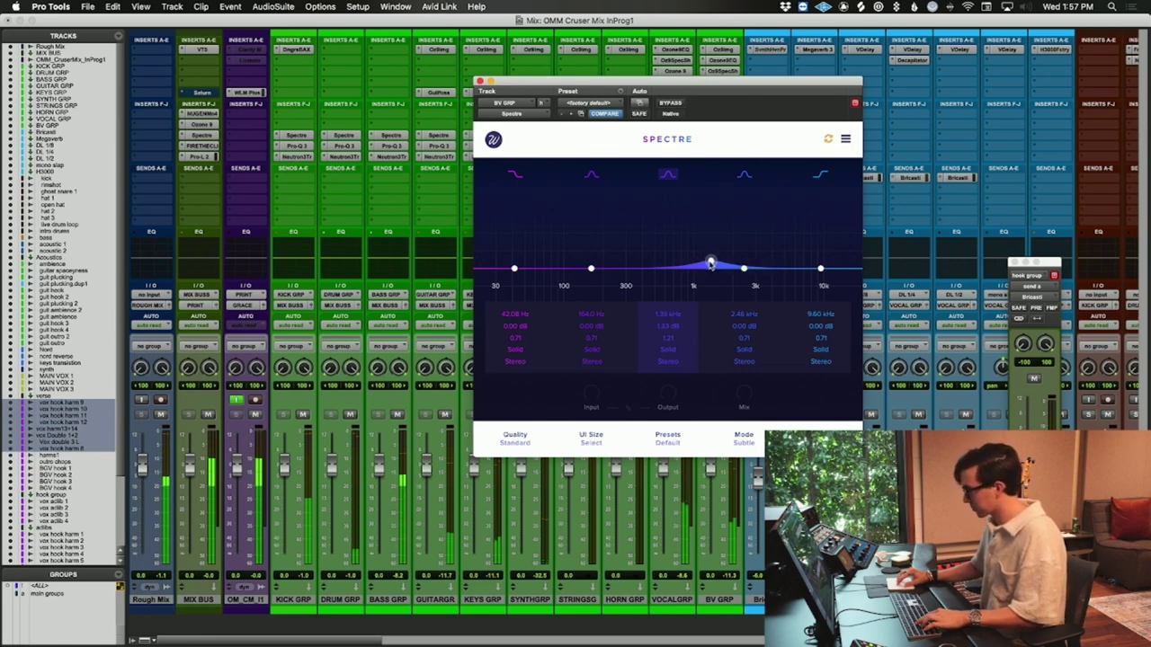
left_click(673, 349)
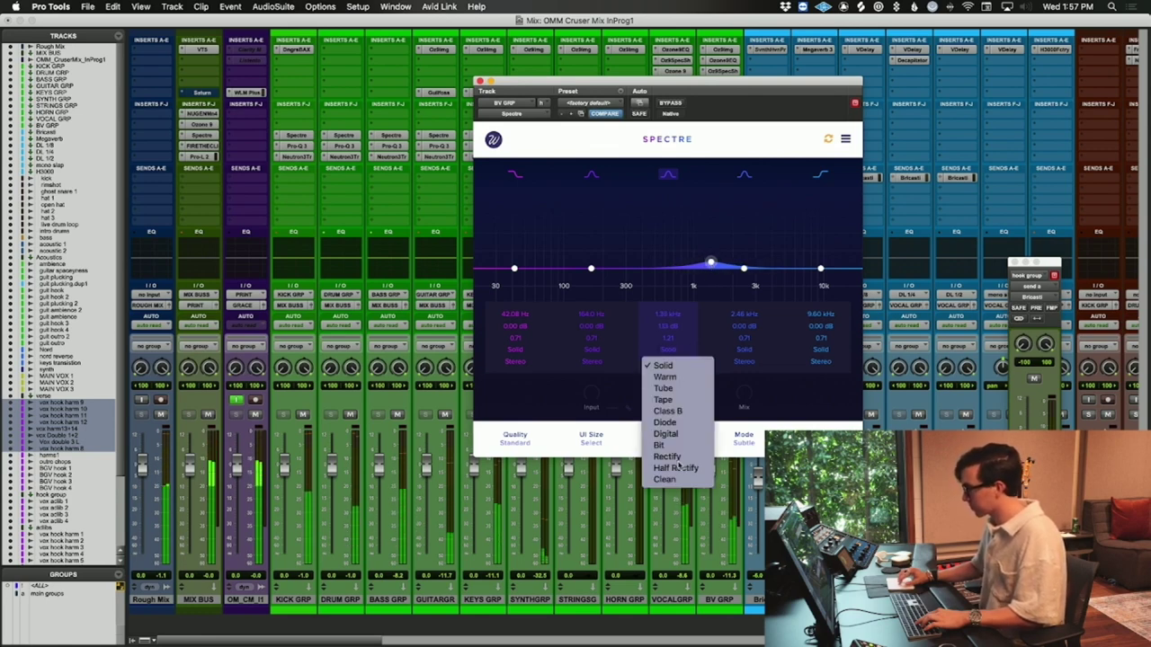
left_click(674, 470)
left_click(669, 349)
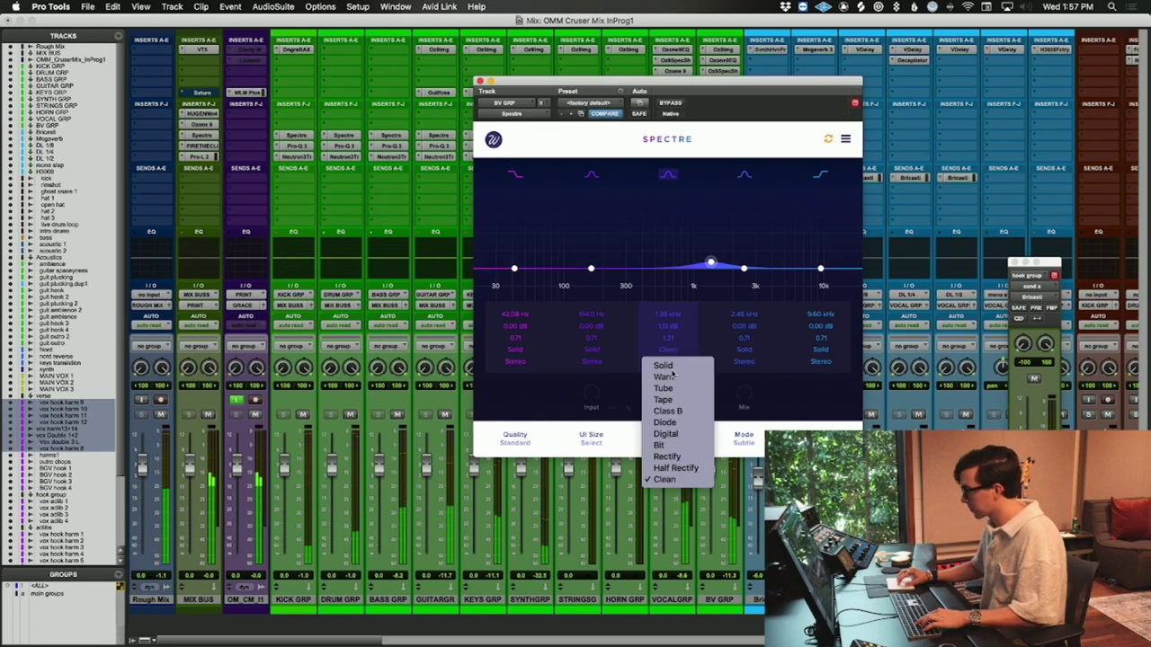
left_click(675, 379)
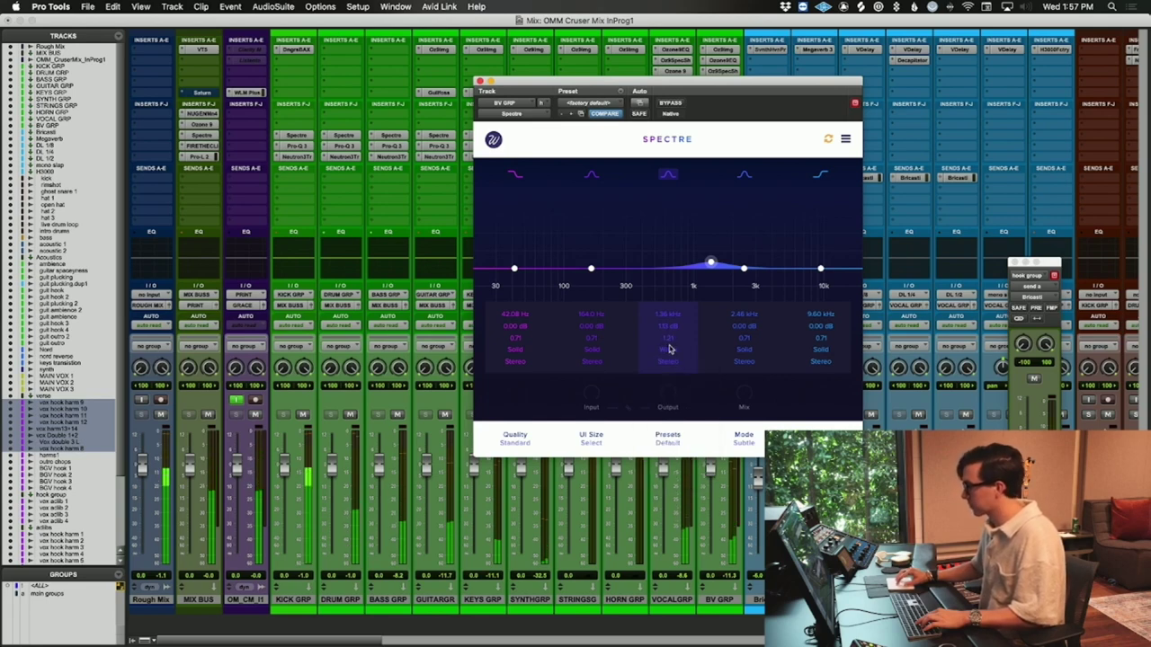
- Set the third band of BV GRP's Spectre to Side, close the plug-in and save the session
left_click(669, 360)
left_click(670, 430)
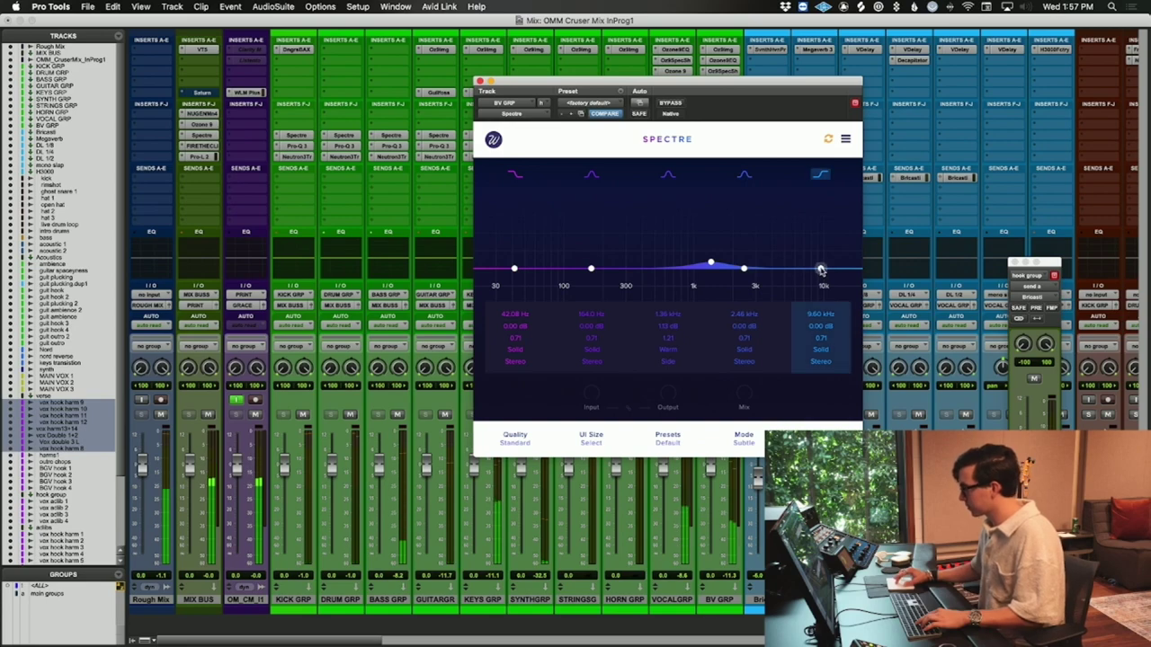
left_click(480, 81)
key("super+s")
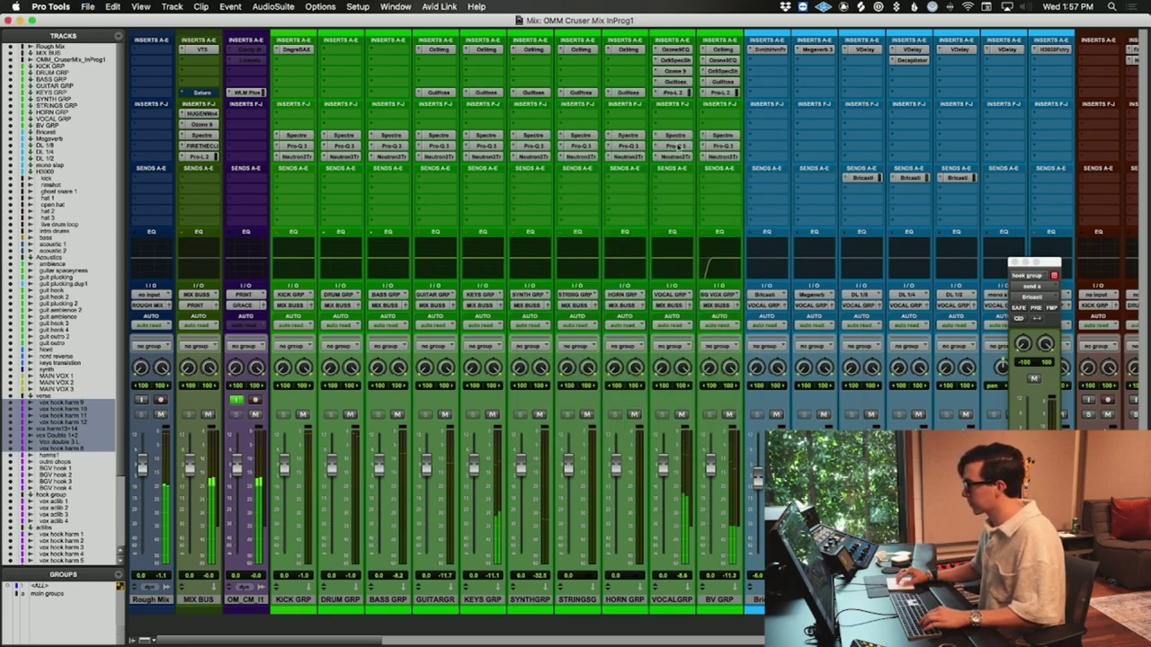
- Boost the fifth band of VOCAL GRP's Spectre by about 0.74 dB near 9.81 kHz in Warm mode, then close it
left_click(679, 135)
mouse_move(822, 268)
left_mouse_down()
mouse_move(839, 238)
mouse_move(844, 251)
mouse_move(823, 261)
left_mouse_up()
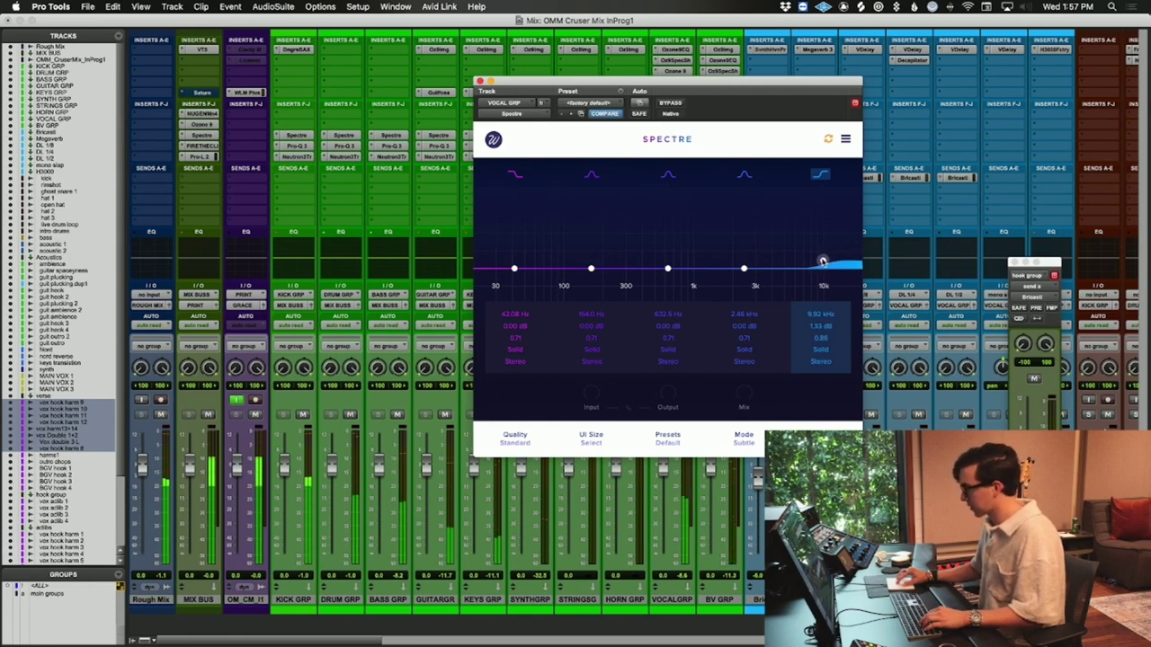
left_click(821, 349)
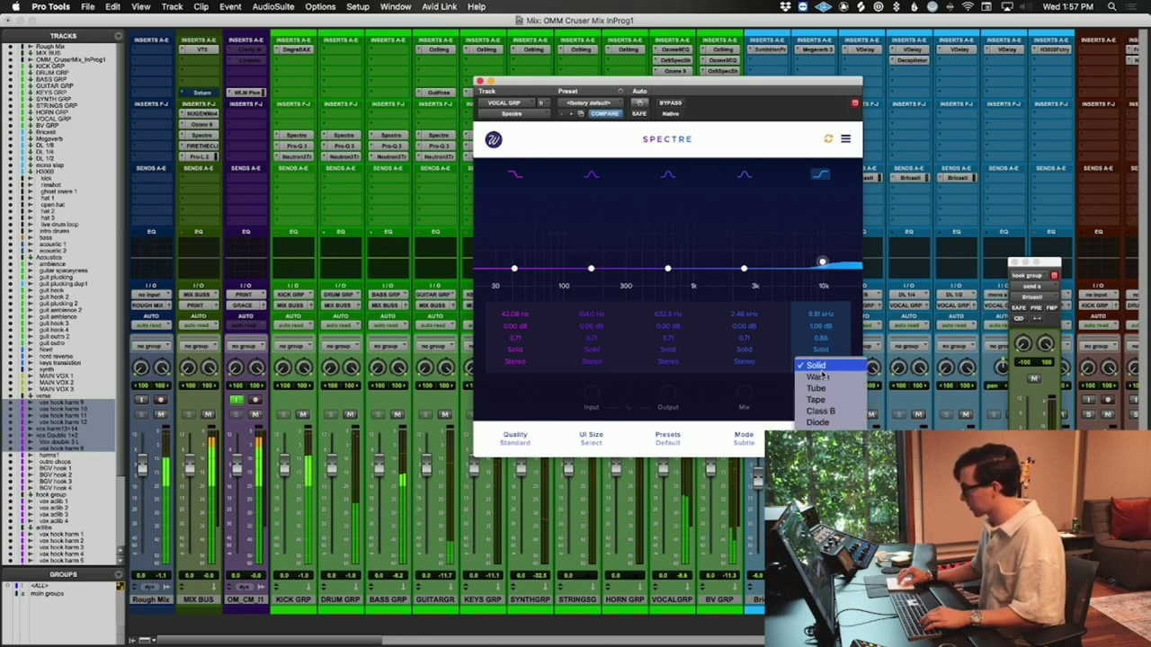
left_click(804, 368)
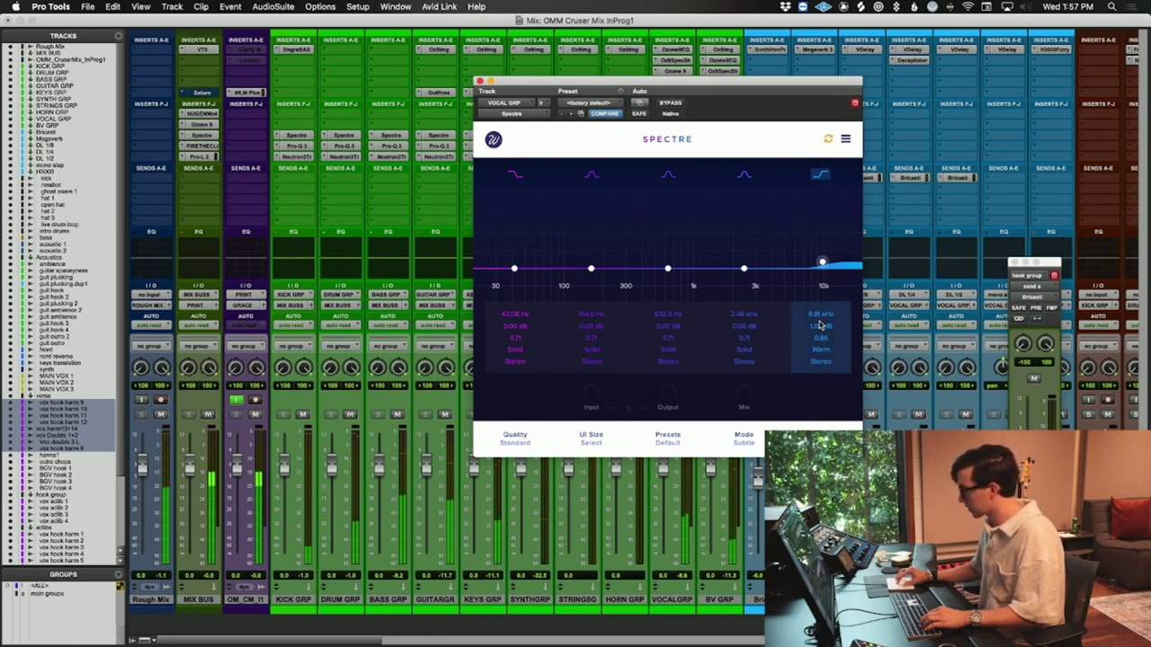
left_click_drag(820, 328, 821, 336)
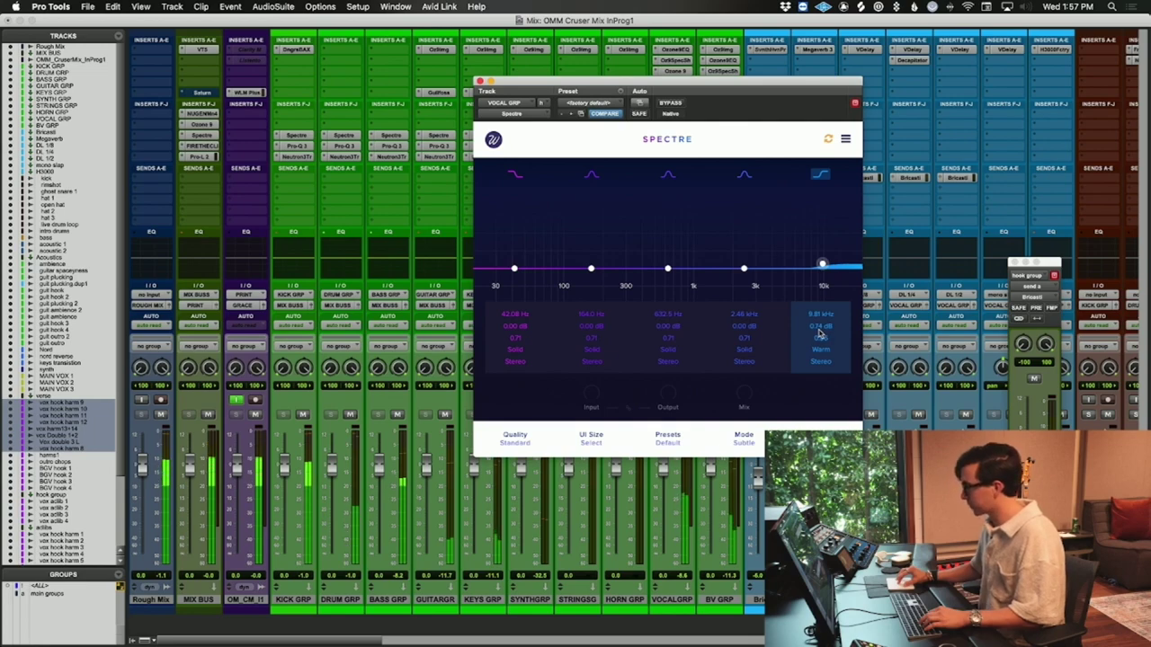
left_click(479, 80)
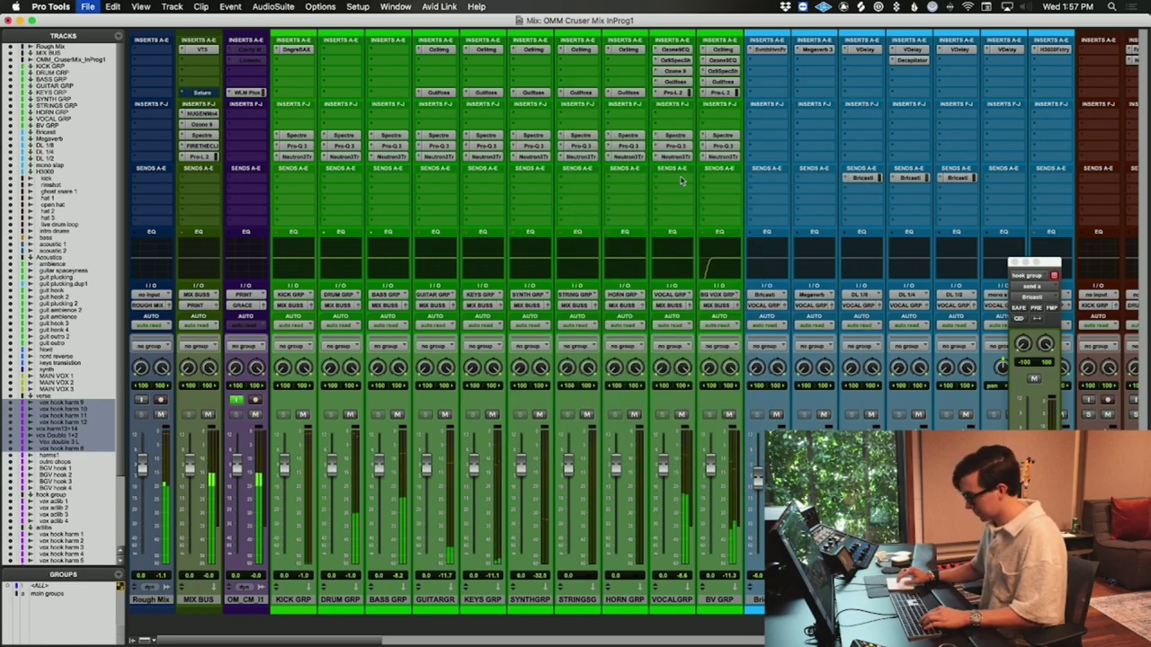
- Set the Faraday Limiter on harms1 to a threshold of -21.5 dB and an output of -15.2 dB, then save
key("super+equal")
scroll(787, 263, "down", 10)
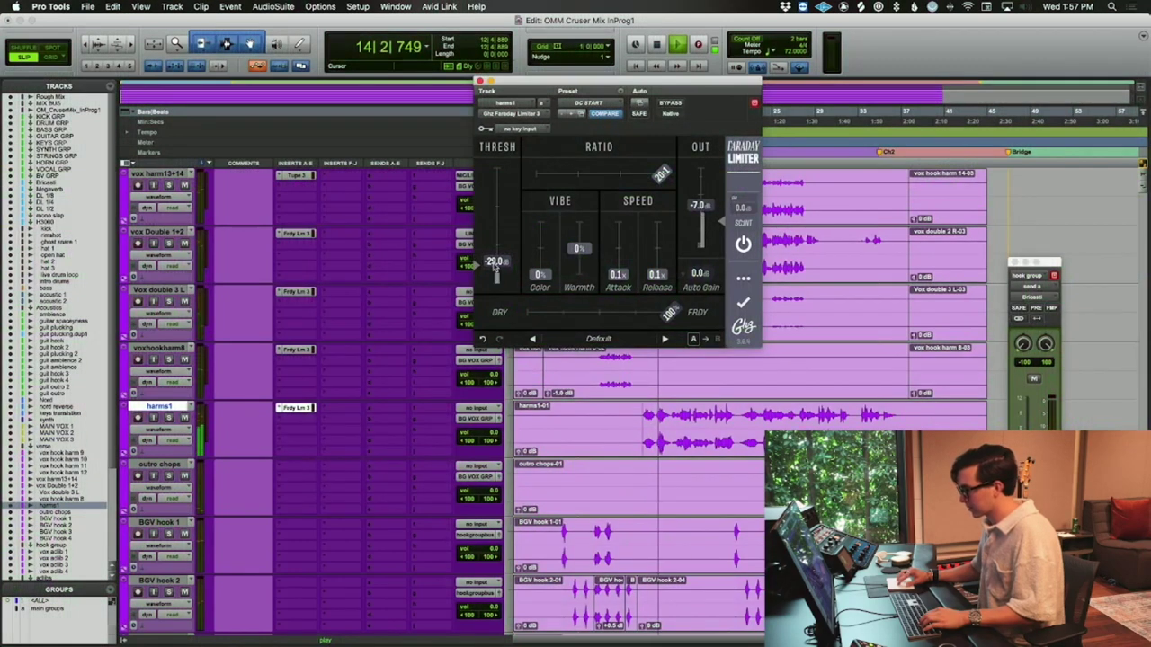
left_click_drag(494, 263, 495, 241)
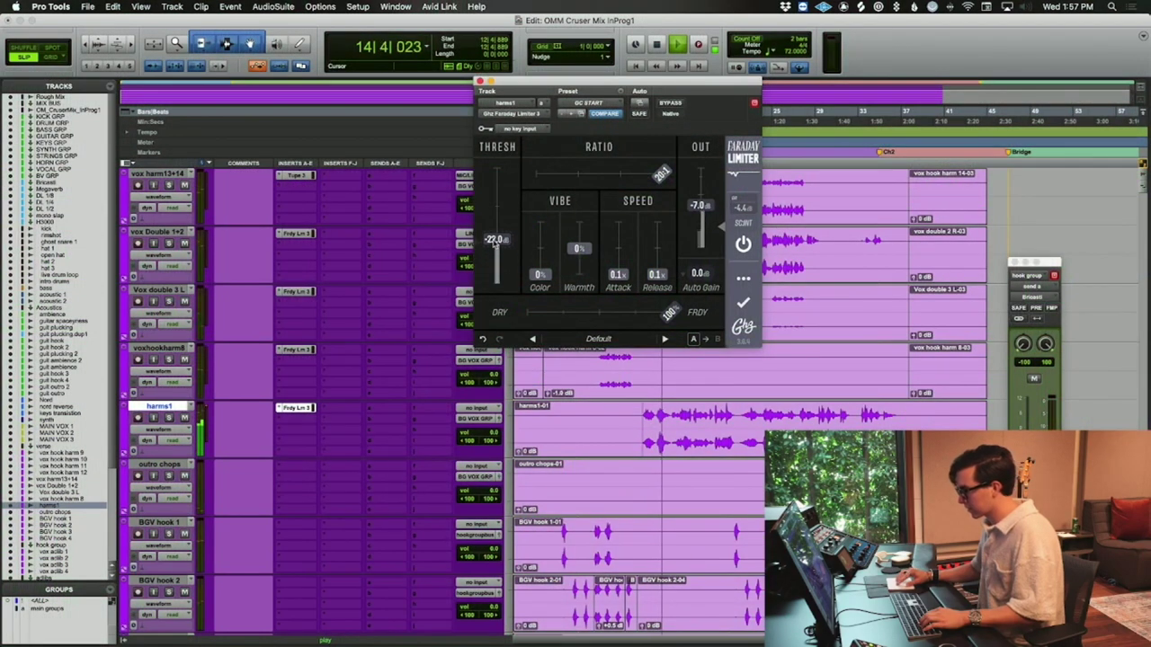
left_click_drag(698, 205, 697, 202)
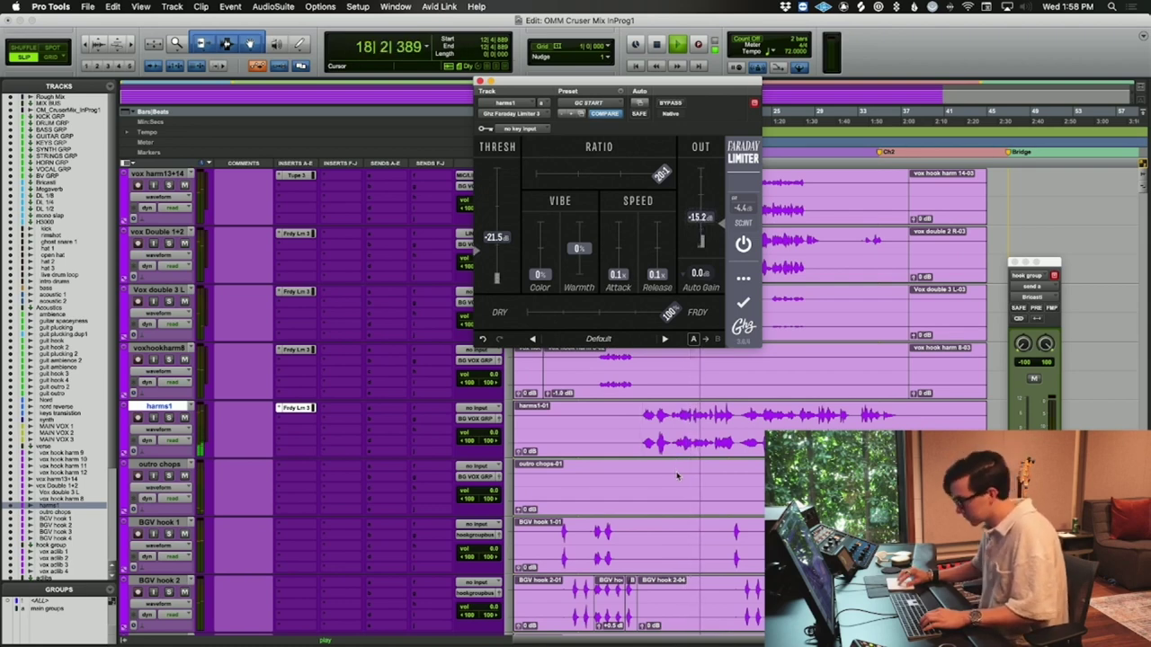
key("super+s")
- Insert Tupe 3 below the Faraday Limiter on harms1 and set its tape type to 2 Track Lo
left_click(294, 419)
key("s")
key("Return")
type("tupe")
key("Return")
left_click(641, 233)
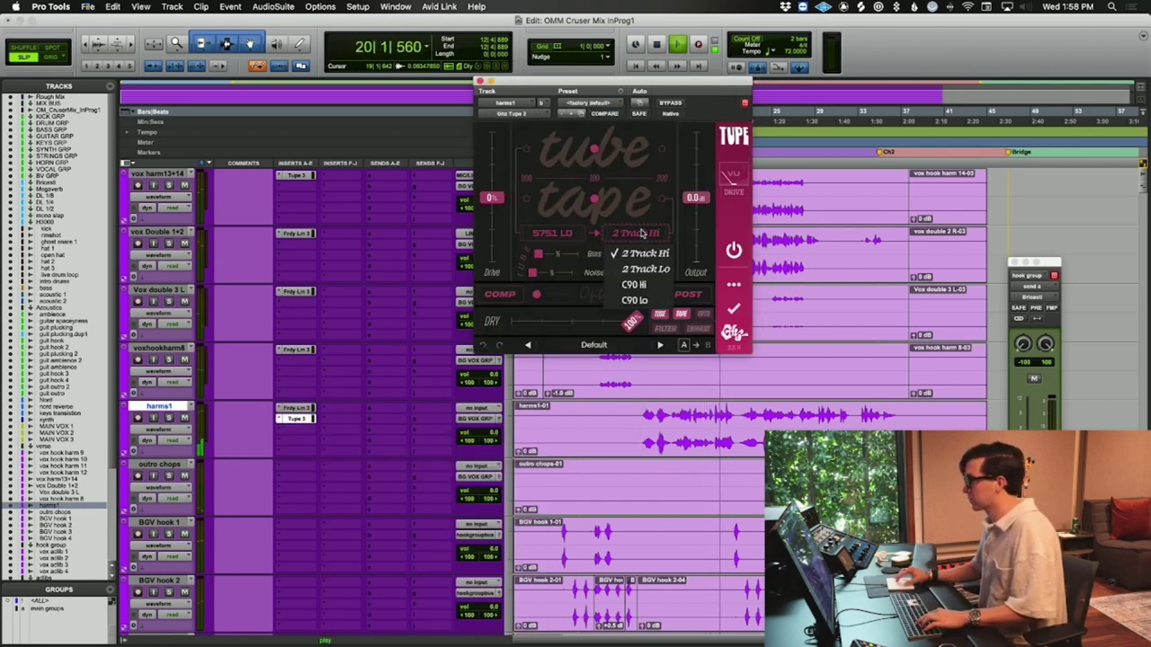
left_click(645, 269)
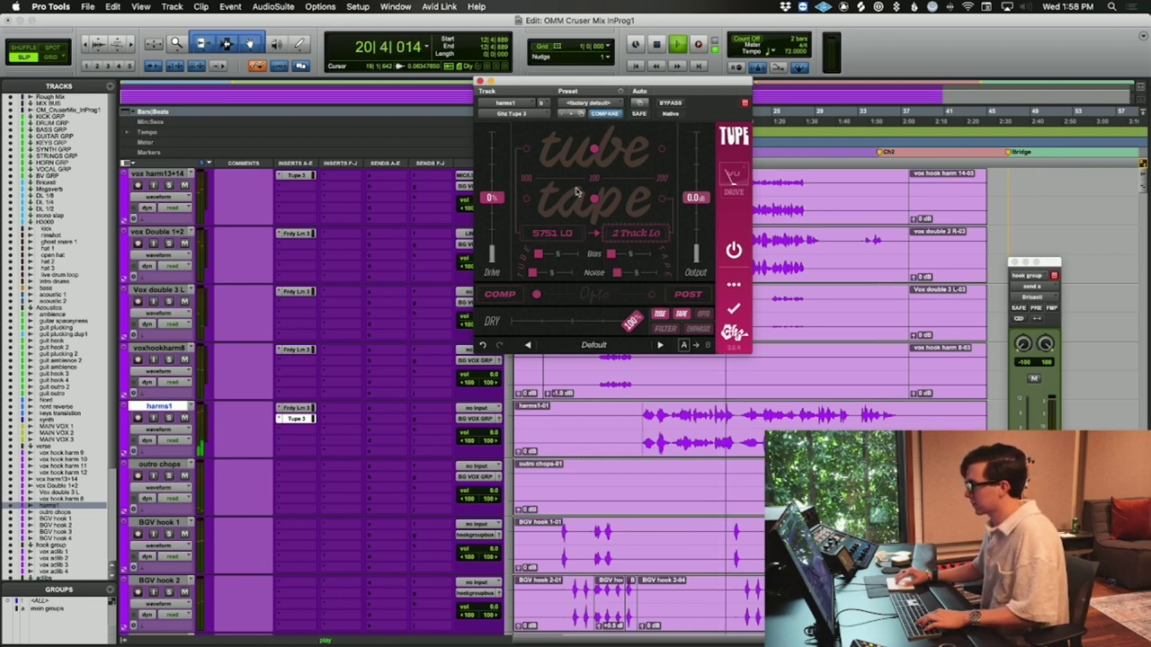
- Set Tupe's drive on harms1 to 54% and its output to -8.7 dB while listening, then close the plug-in
left_click_drag(491, 197, 490, 175)
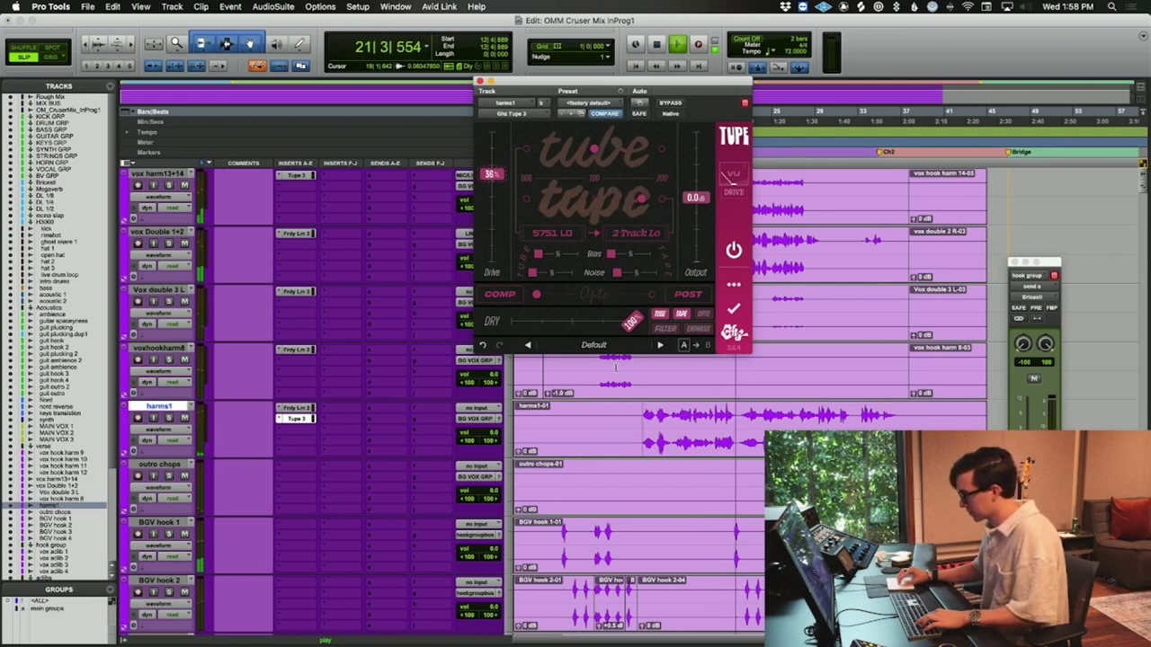
left_click(640, 413)
mouse_move(492, 176)
left_mouse_down()
mouse_move(492, 148)
mouse_move(492, 164)
left_mouse_up()
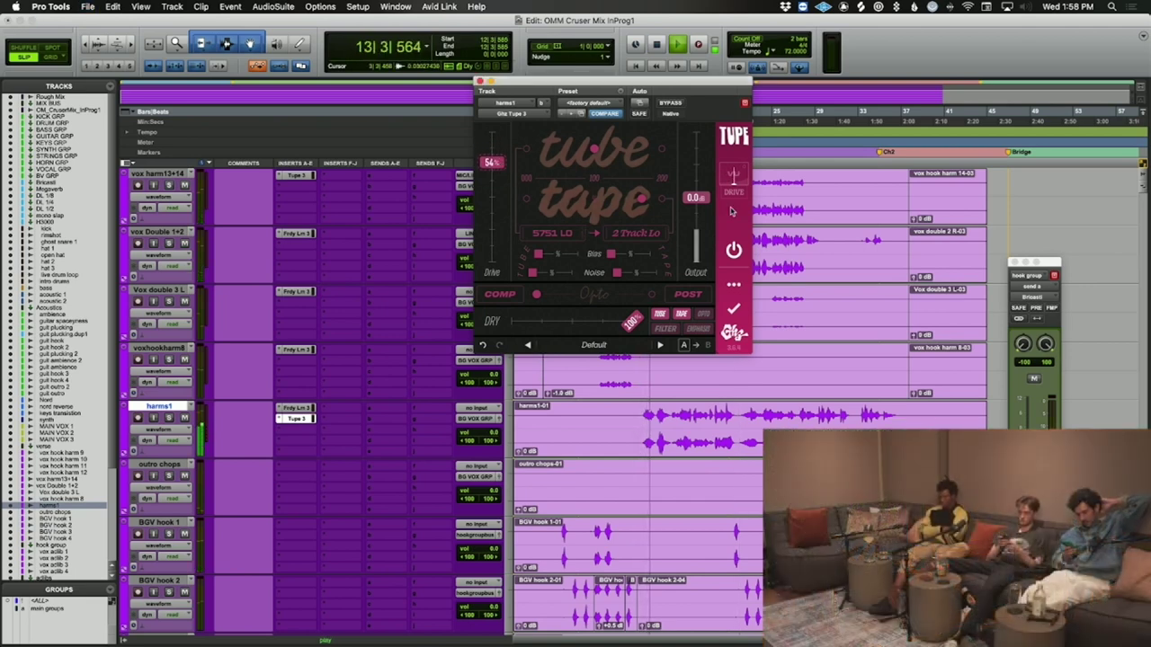
left_click_drag(695, 200, 695, 294)
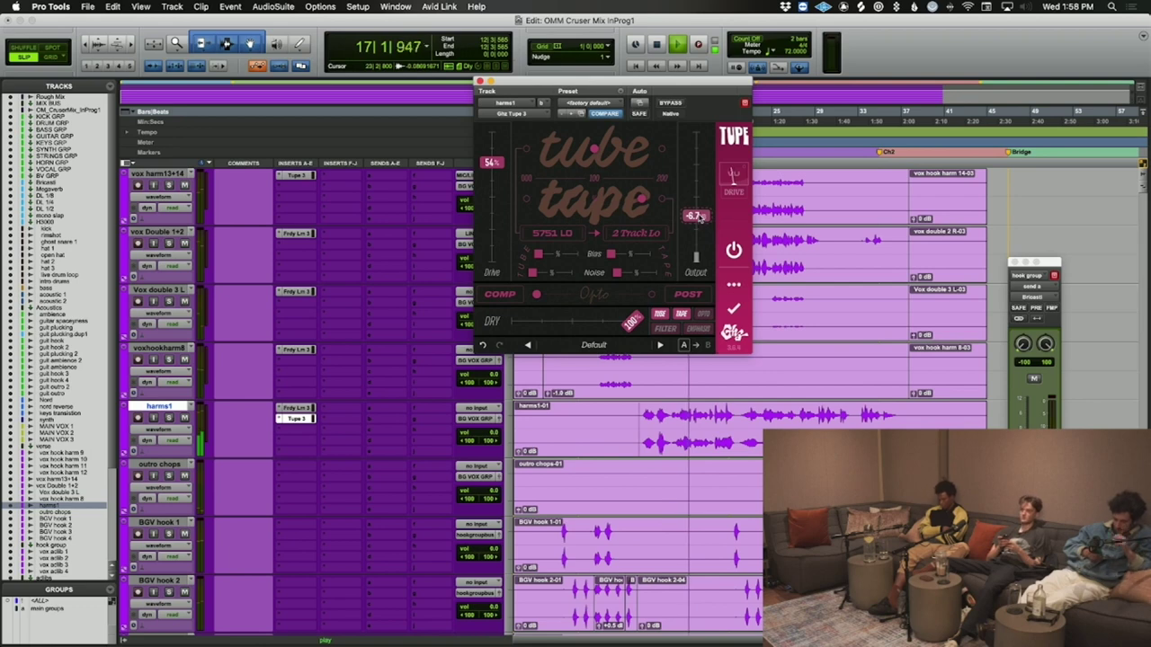
left_click_drag(699, 217, 695, 240)
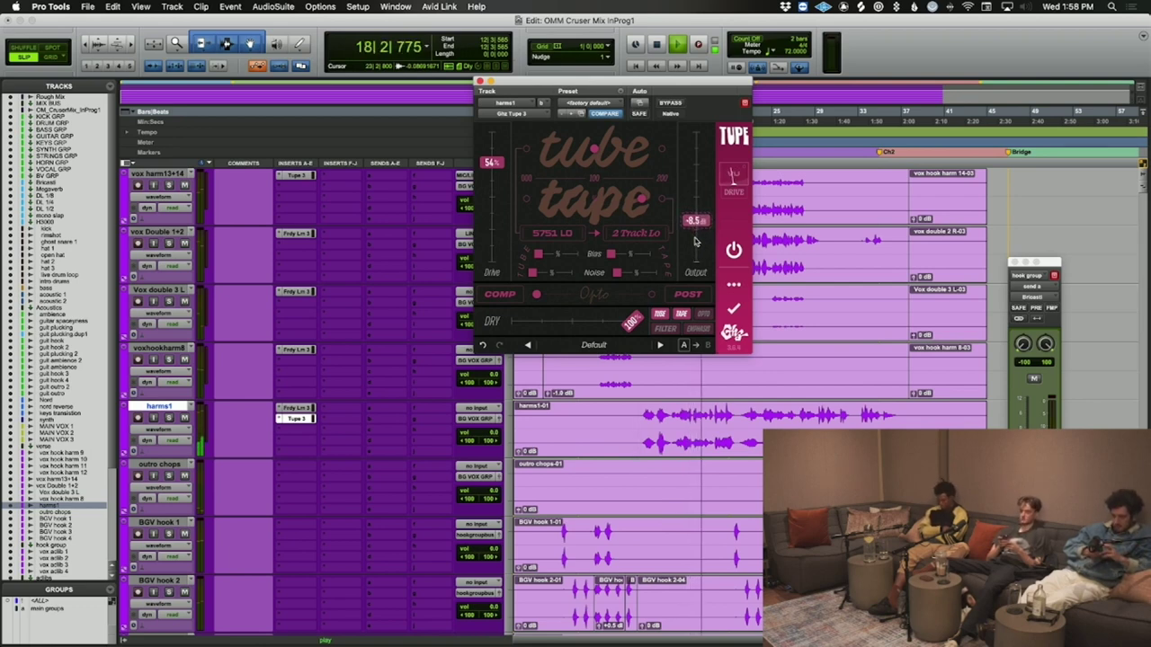
left_click_drag(695, 241, 693, 244)
key("super+equal")
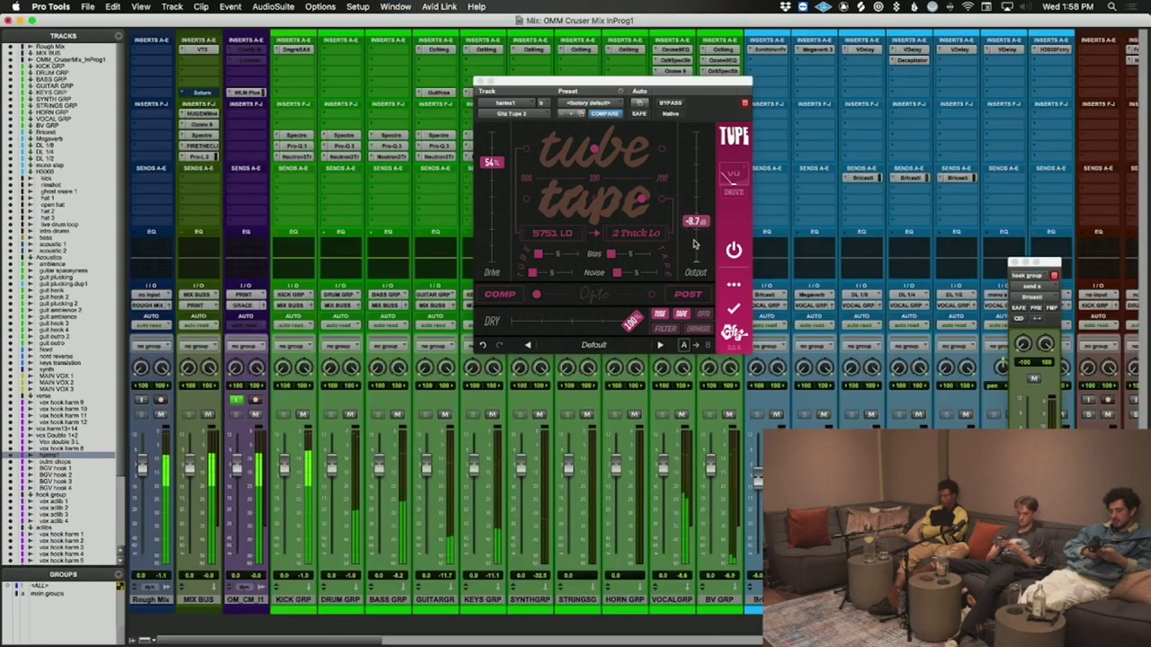
left_click(479, 81)
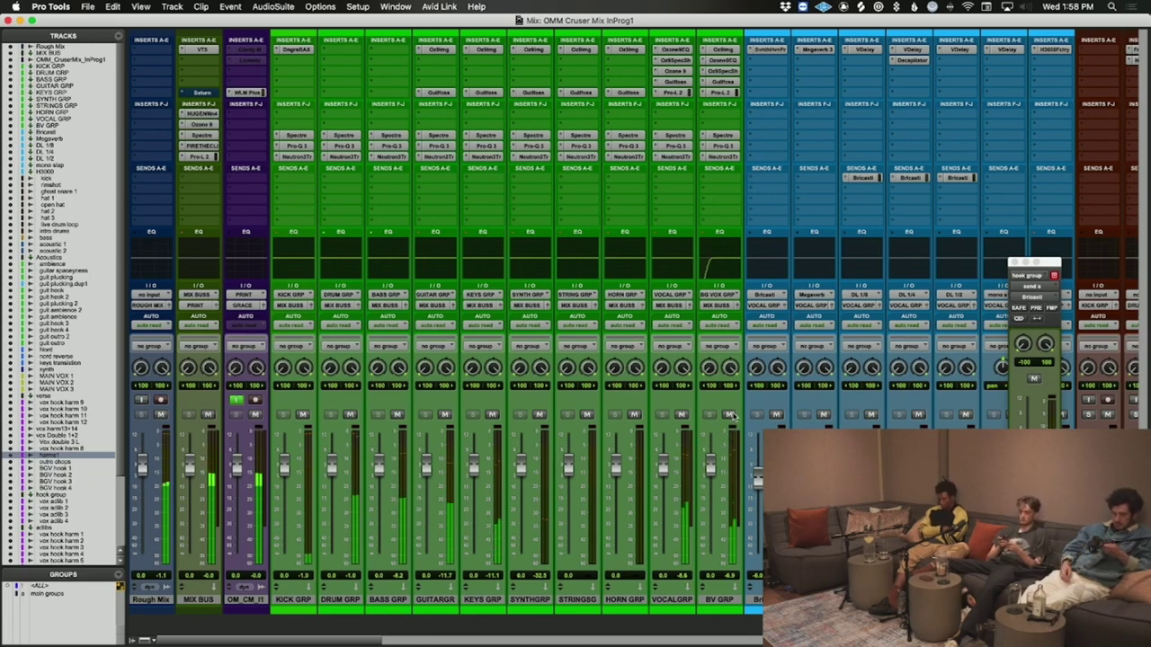
- Add a small bell cut in the upper mids of hook group's Pro-Q 3, close it and save the session
key("super+equal")
scroll(759, 415, "up", 1)
scroll(757, 359, "down", 4)
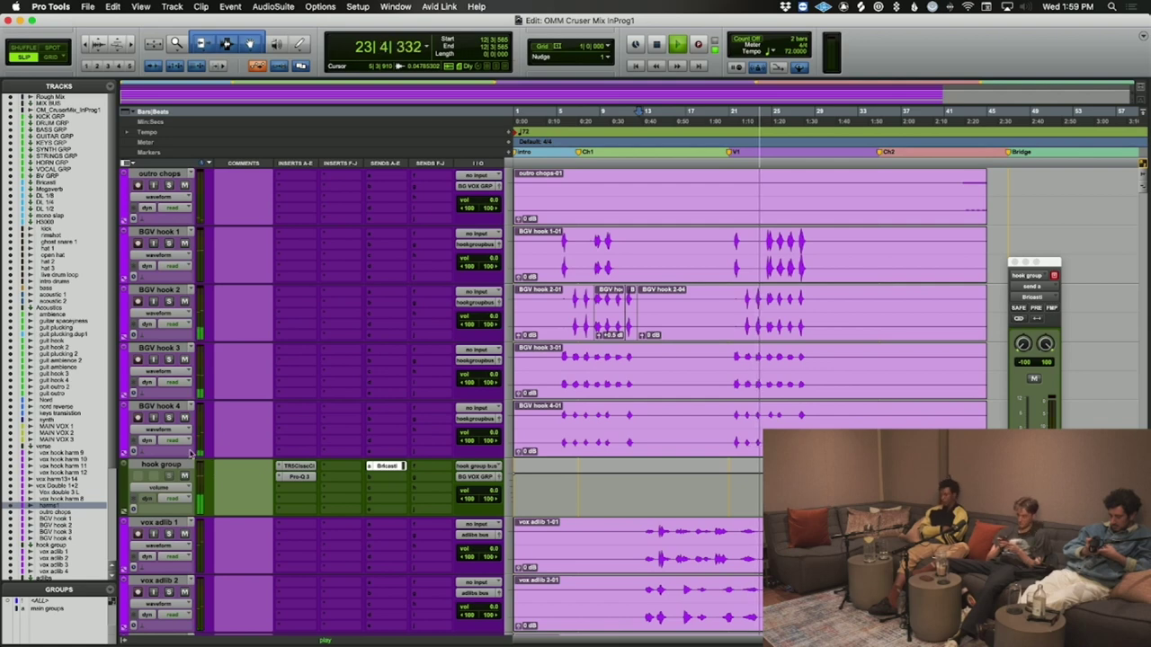
left_click(306, 476)
left_click_drag(771, 256, 812, 160)
left_click_drag(809, 217, 834, 272)
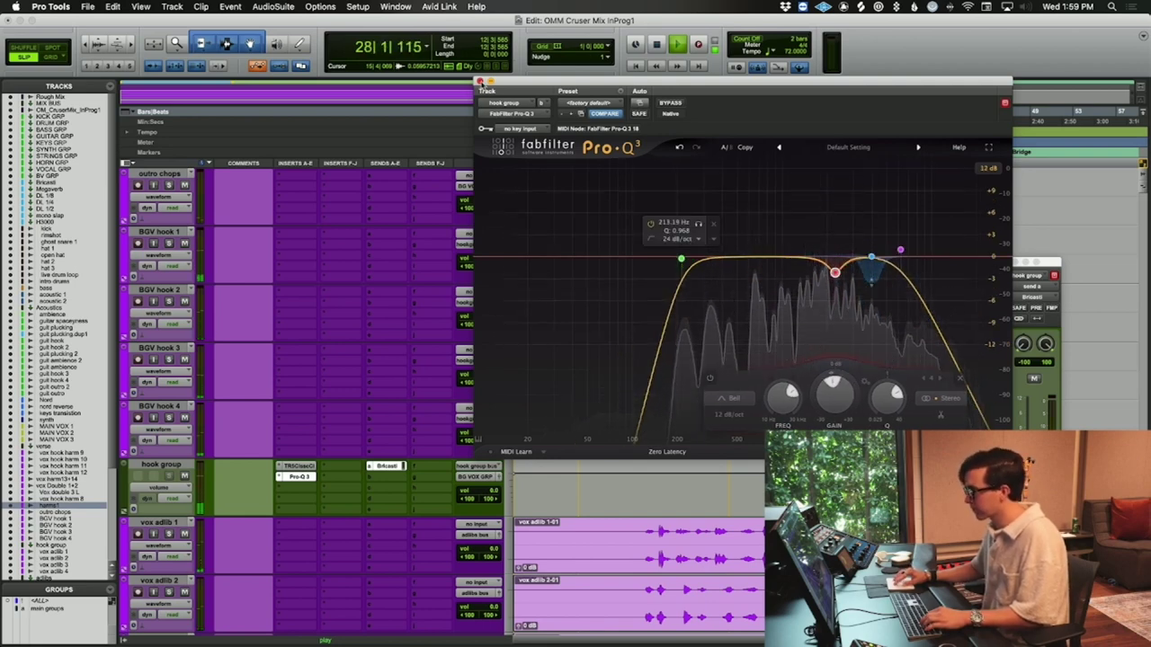
left_click(480, 81)
key("super+s")
- Move the harms1 track directly below hook group, above vox adlib 1, and bypass its Faraday Limiter
scroll(690, 545, "down", 1)
scroll(689, 544, "down", 3)
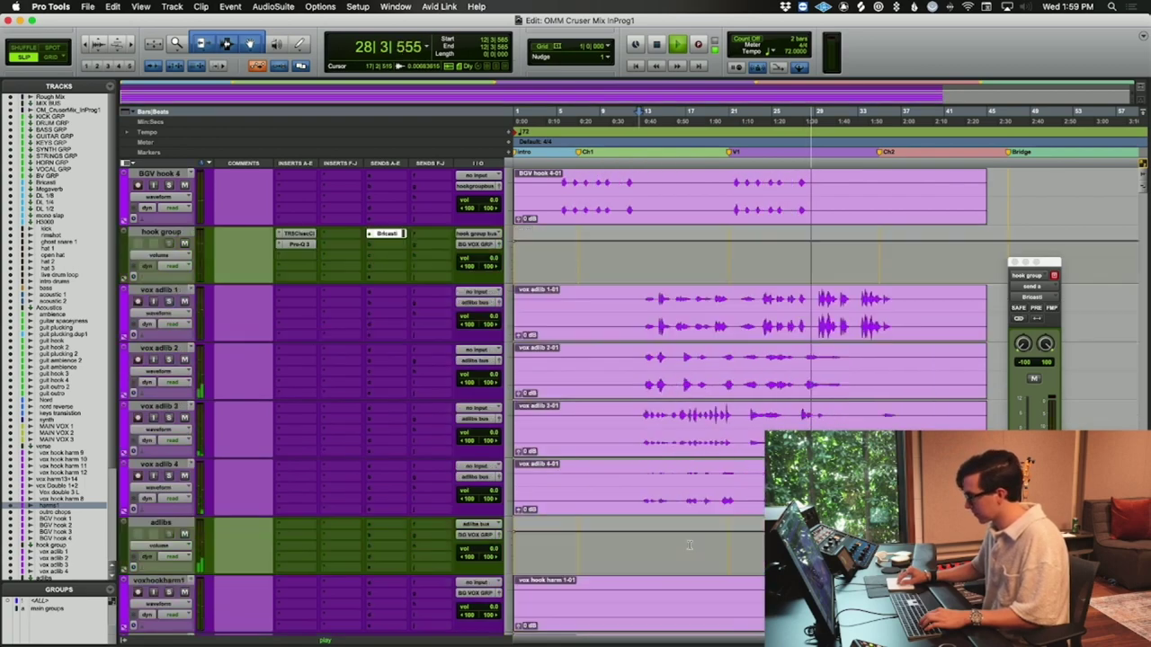
left_click(645, 308)
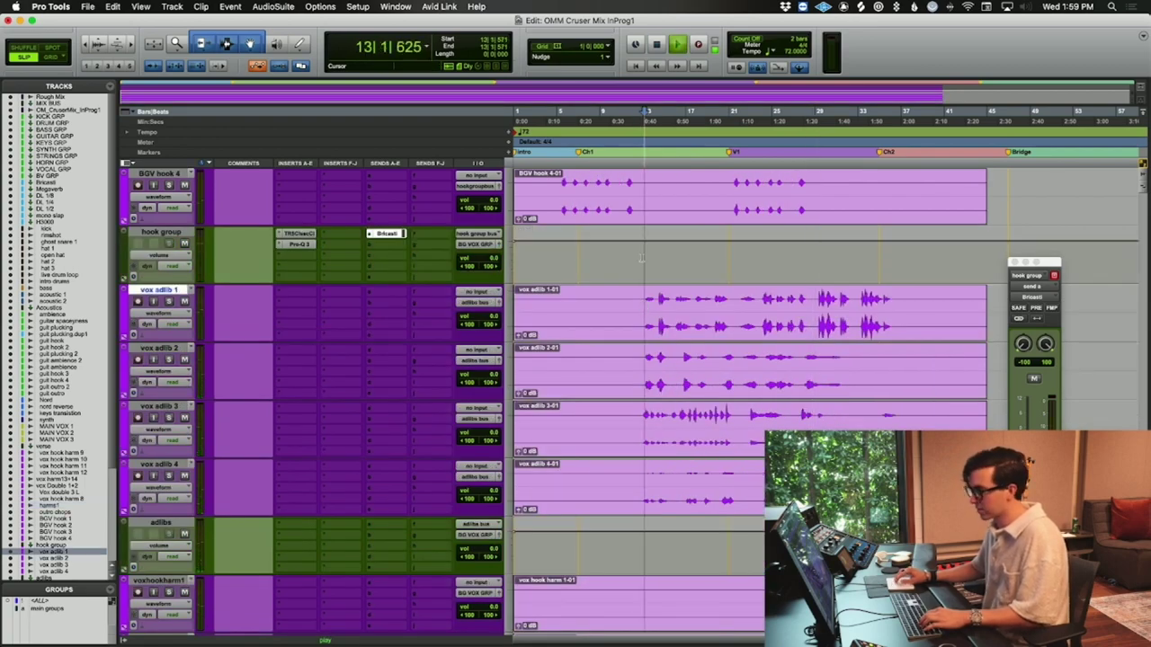
scroll(586, 261, "up", 10)
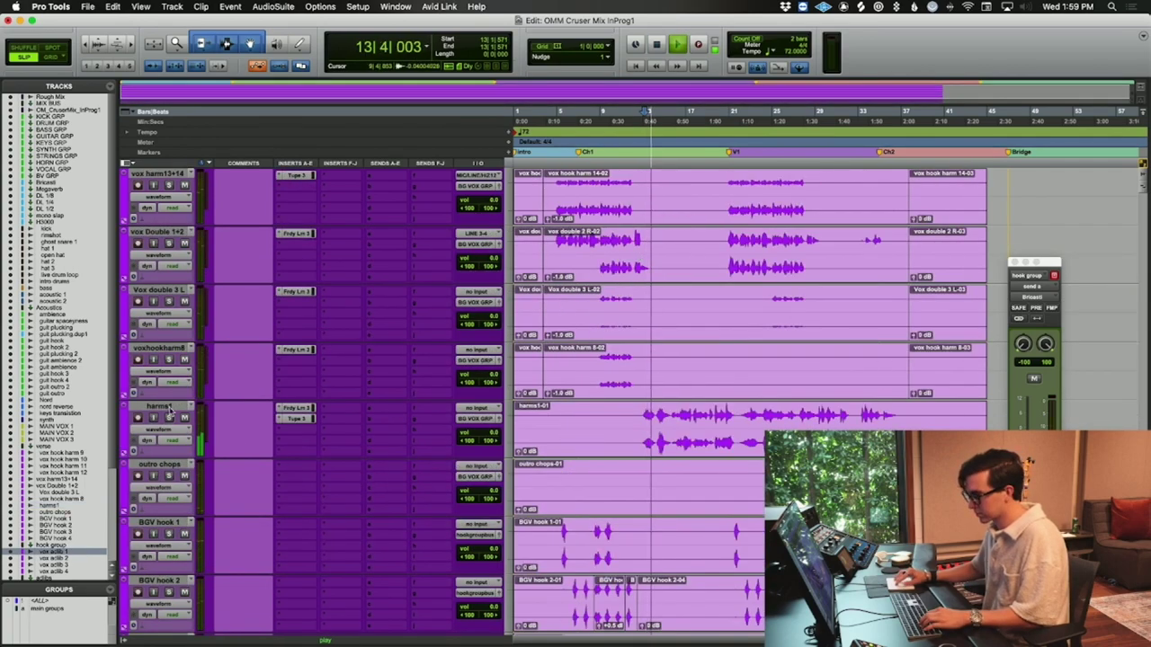
scroll(640, 258, "down", 6)
left_click_drag(174, 617, 174, 473)
scroll(567, 523, "down", 2)
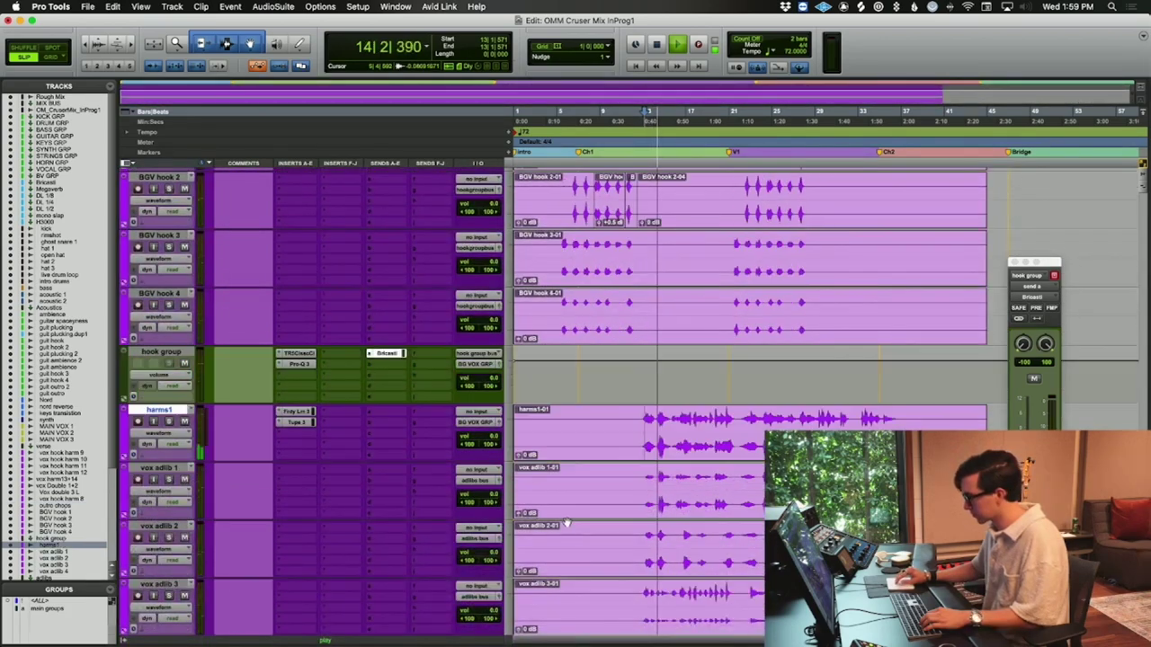
left_click(299, 352, "super")
left_click(299, 361, "super")
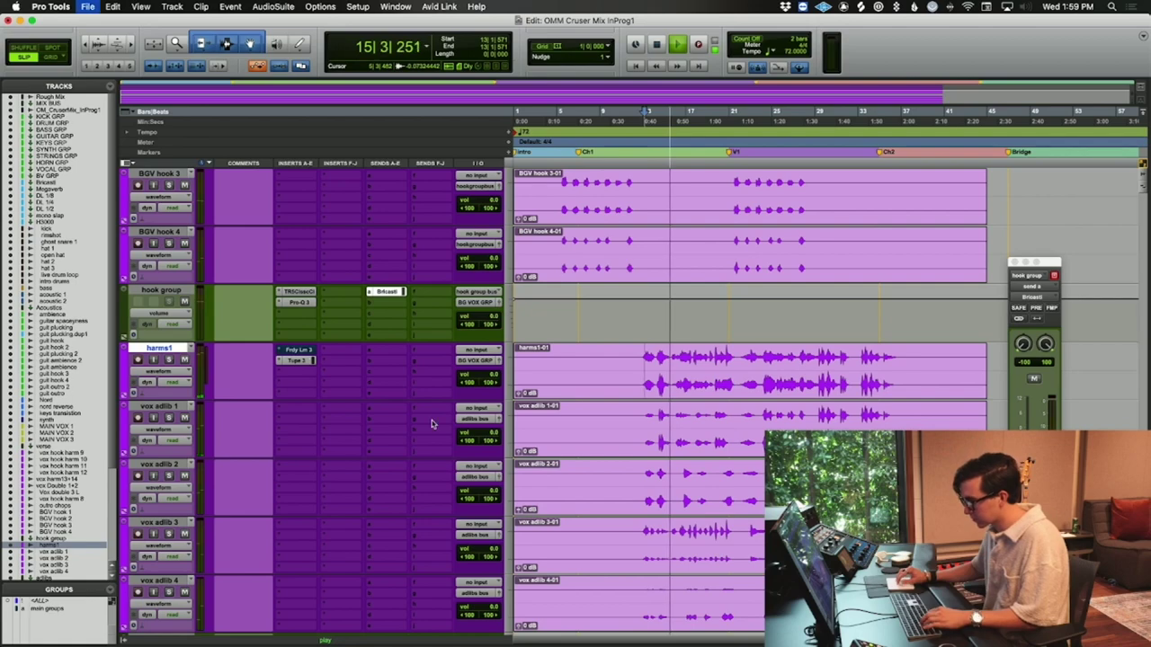
- Solo vox adlib 1 through 4, stop playback and place the cursor near bar 13 on vox adlib 1
scroll(259, 412, "down", 3)
left_click(169, 245)
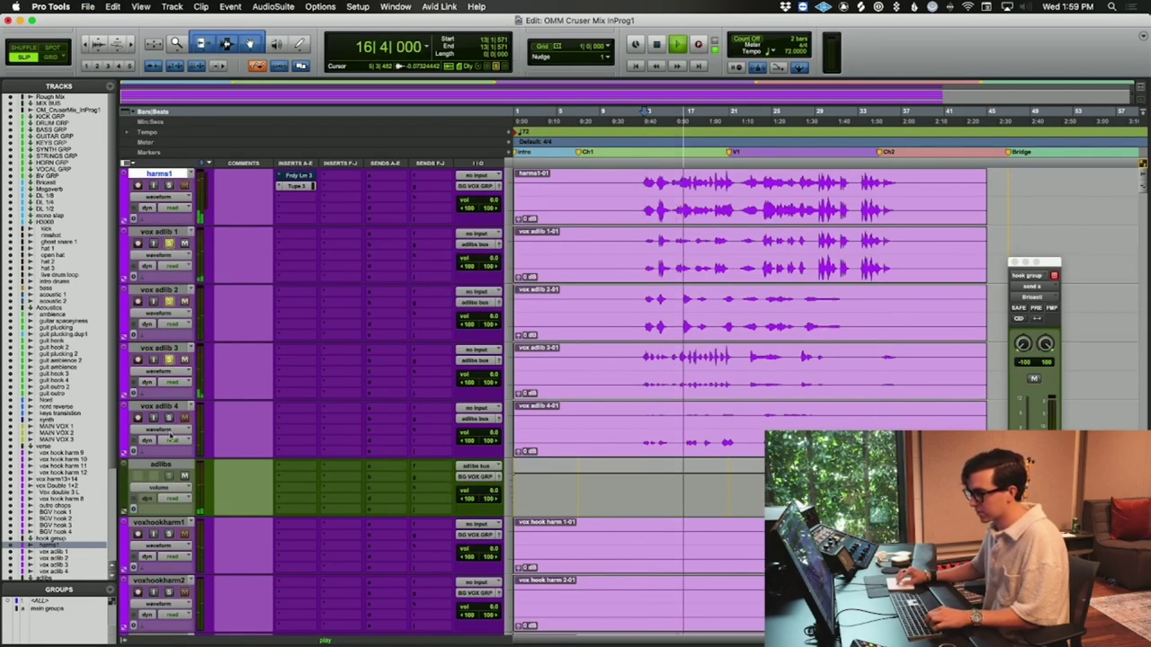
key("space")
left_click(643, 233)
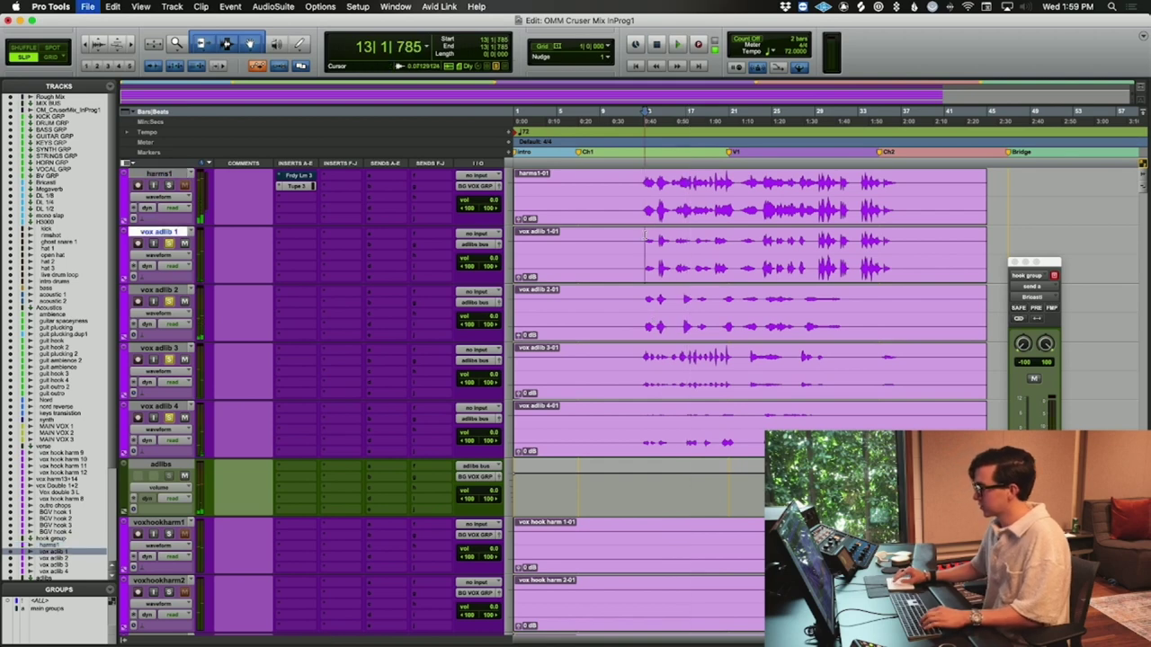
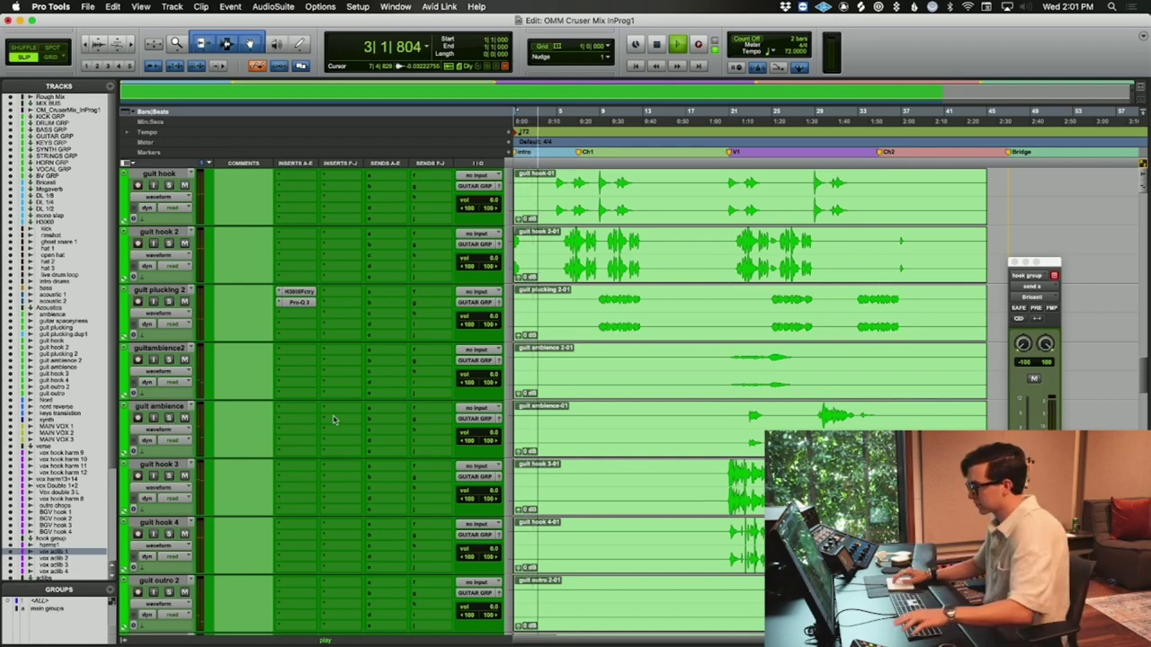
- Set the kHs Gain plug-in on the Nord track to -2.30 dB and close it
scroll(334, 416, "down", 10)
scroll(493, 374, "up", 3)
scroll(494, 374, "up", 4)
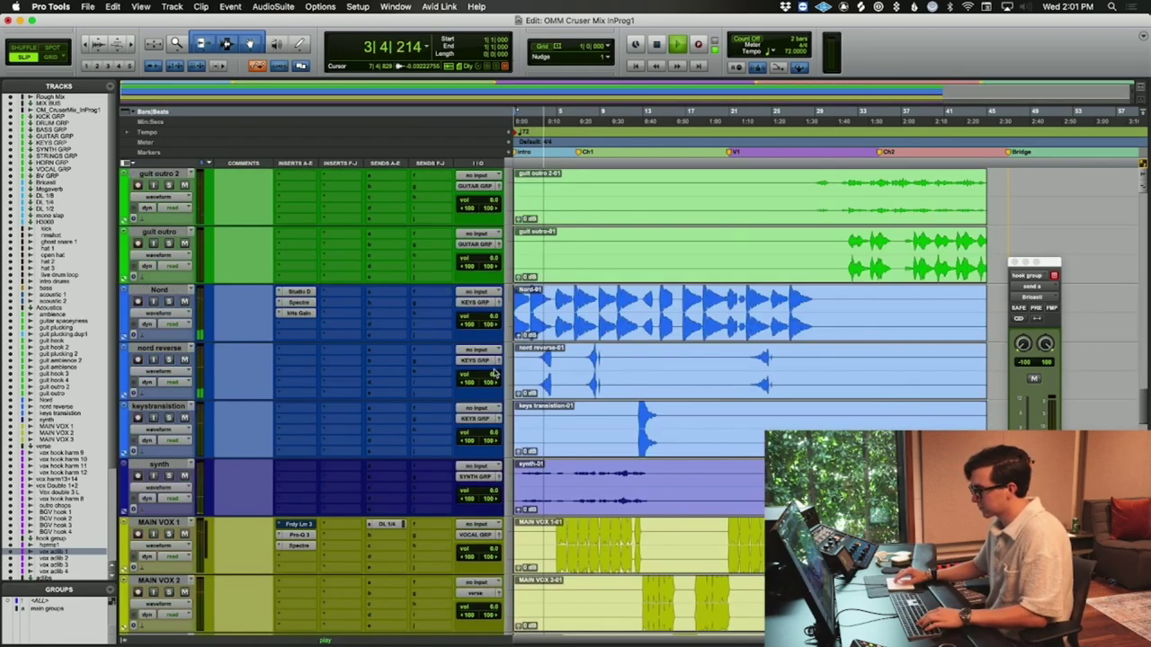
left_click(298, 313)
left_click_drag(622, 173, 622, 179)
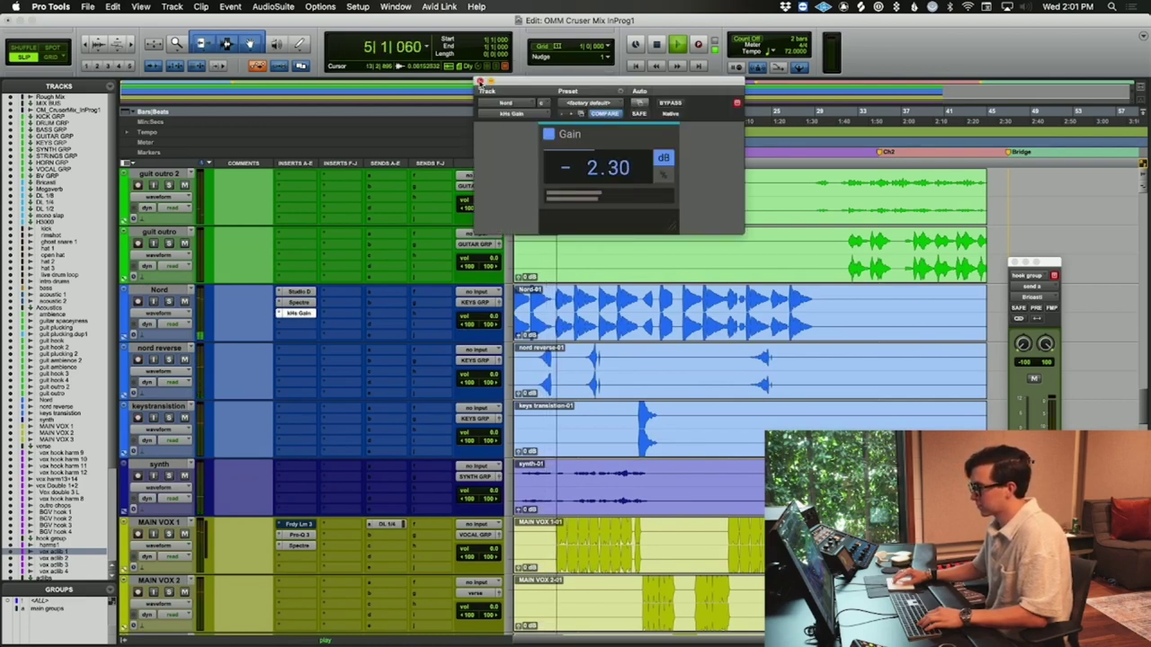
left_click(480, 82)
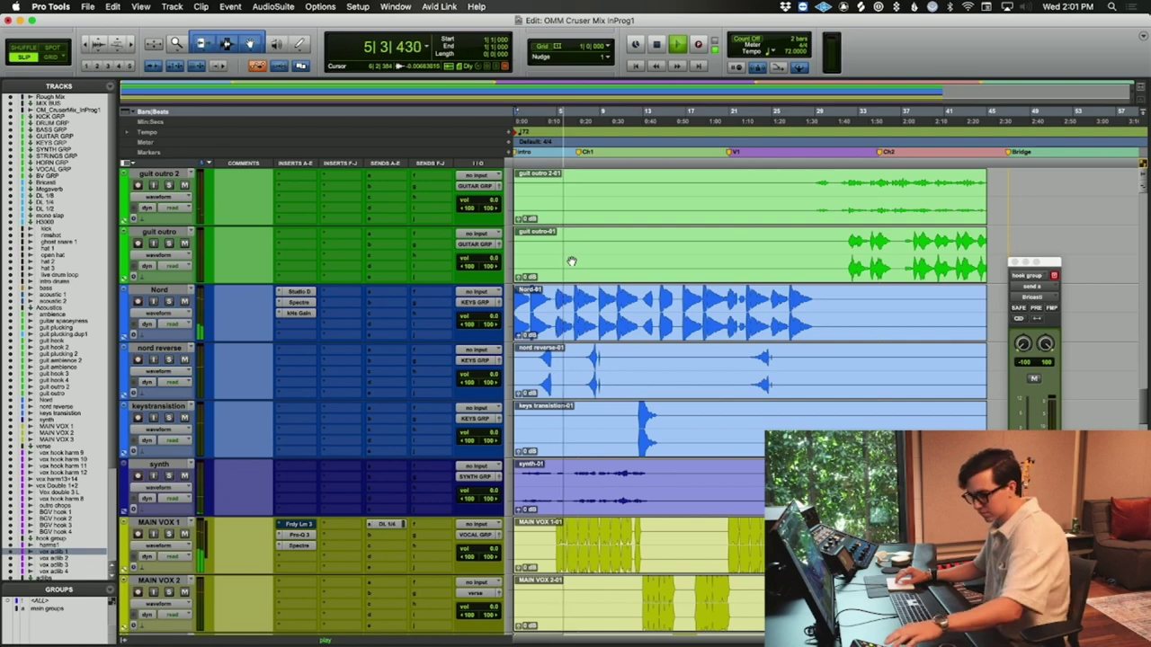
- Raise the output of the Dangerous BAX EQ on KICK GRP slightly in the Mix window, and close the plug-in
key("super+equal")
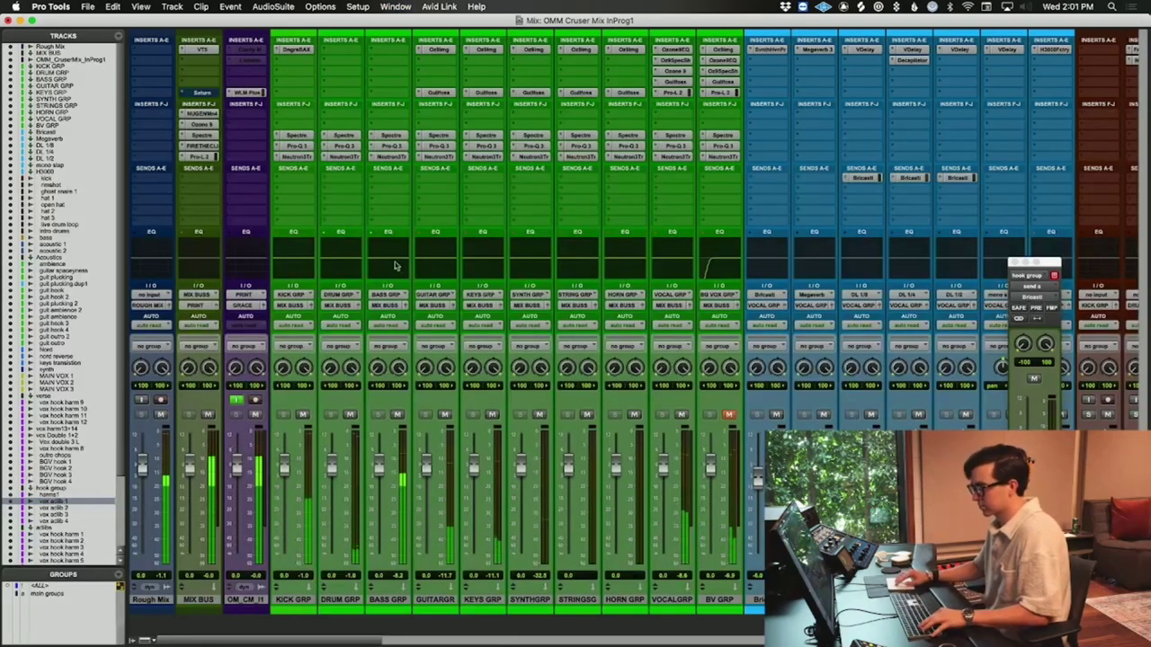
left_click(297, 51)
left_click_drag(951, 163, 951, 154)
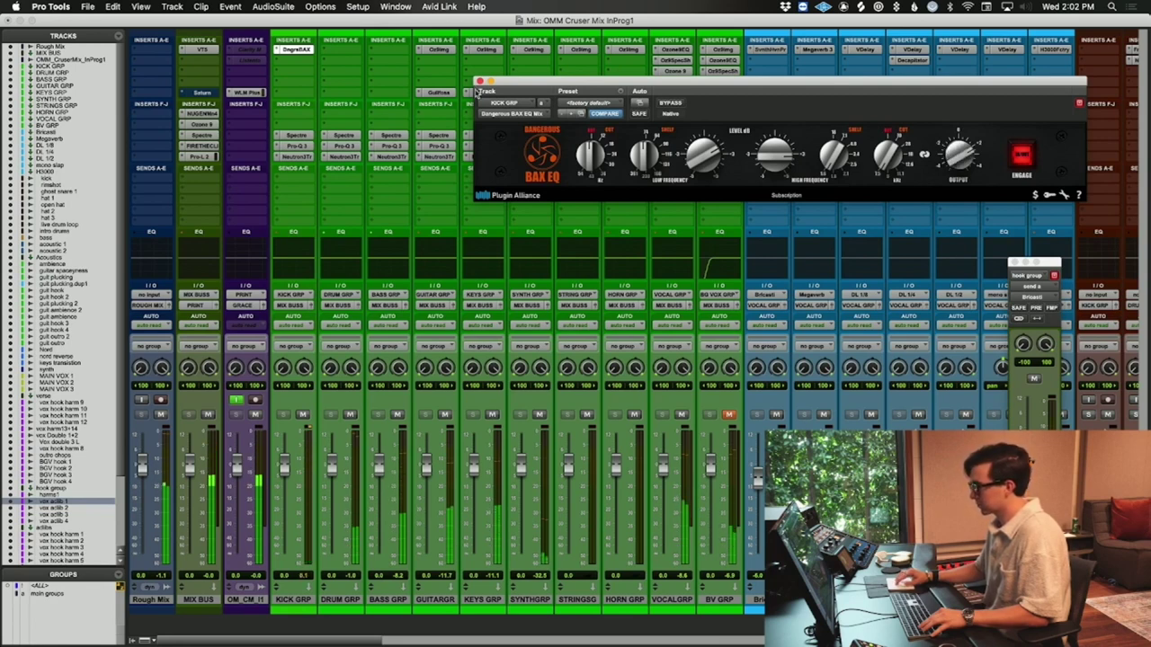
left_click(480, 81)
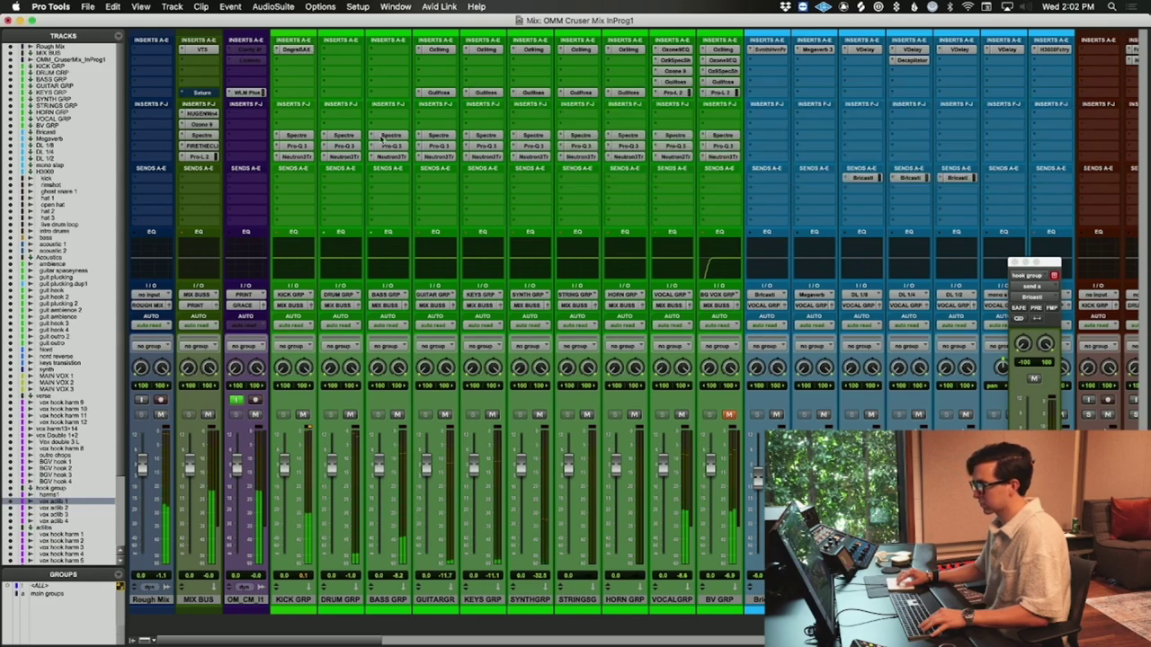
- Insert the Big Clipper plug-in in the first insert slot of BASS GRP
left_click(396, 54)
type("bigg")
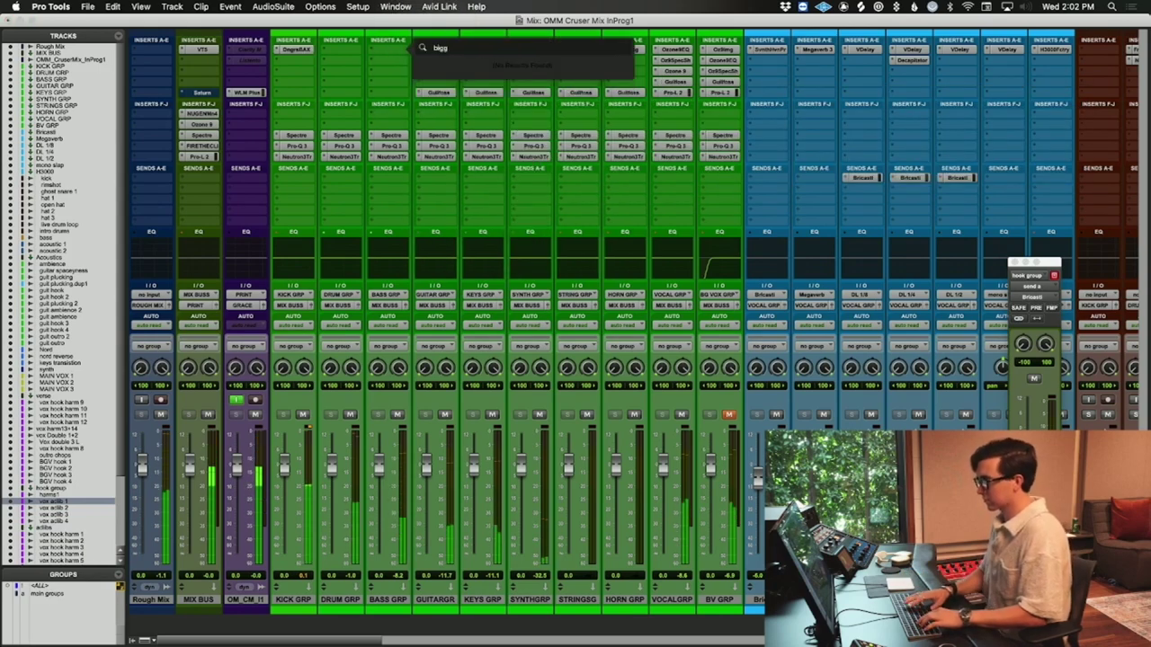
key("BackSpace")
key("Return")
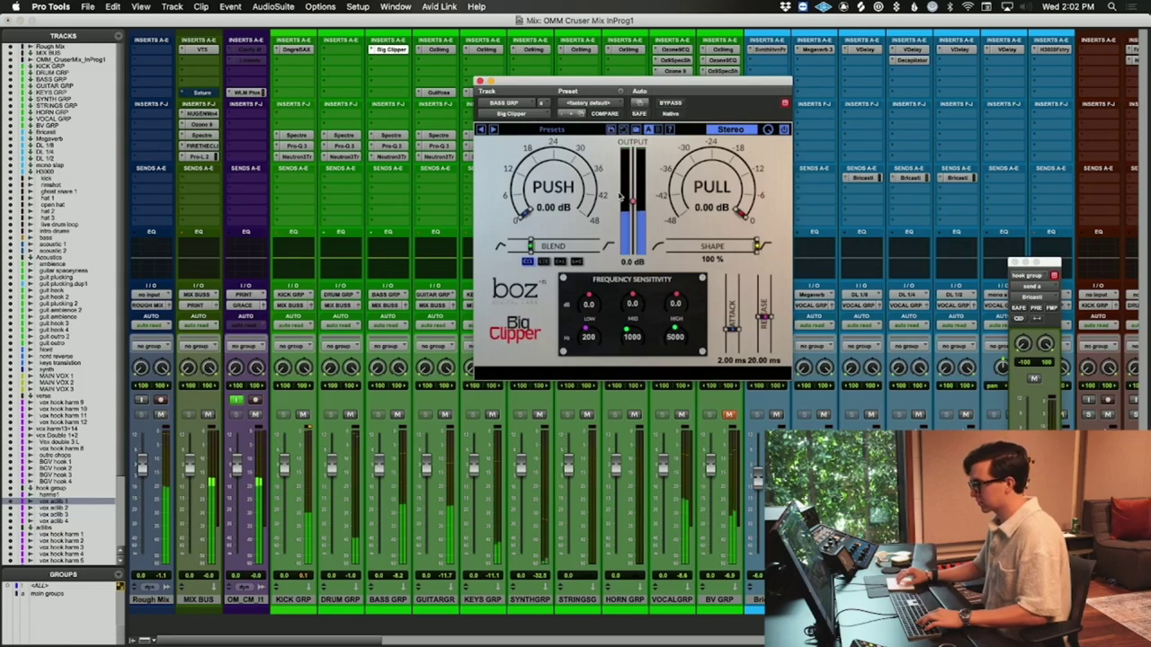
- Set BASS GRP's Big Clipper to Limit | Clip mode with a higher blend, 65% shape, 75 ms attack and 0 ms release
left_click_drag(529, 248, 568, 247)
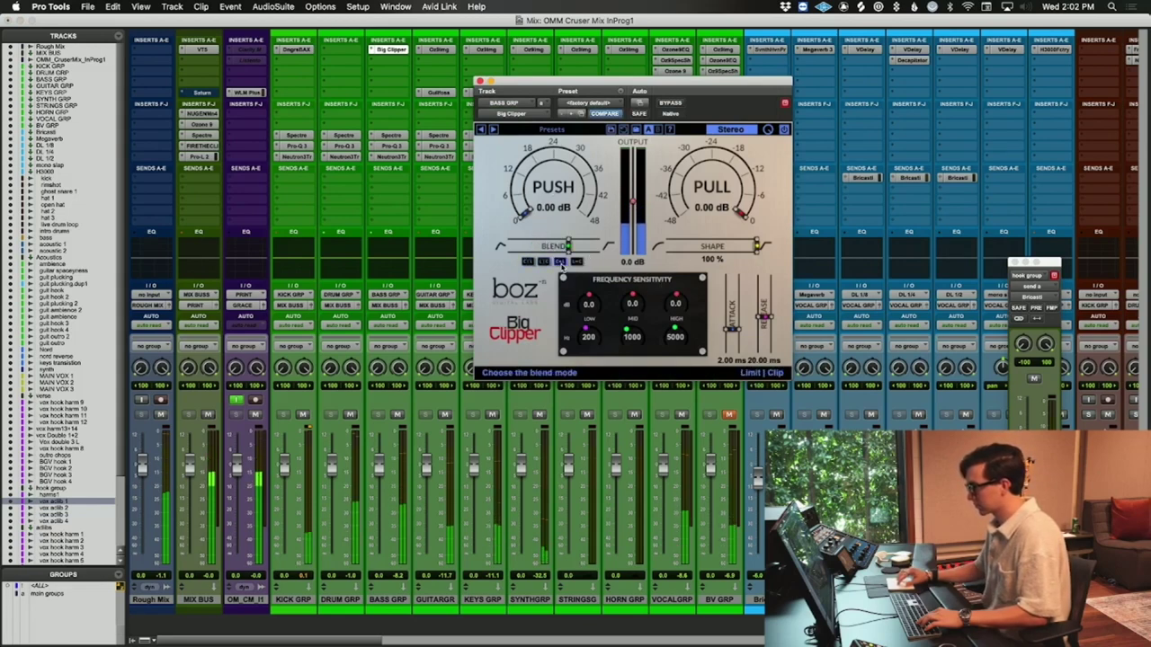
left_click_drag(758, 247, 725, 248)
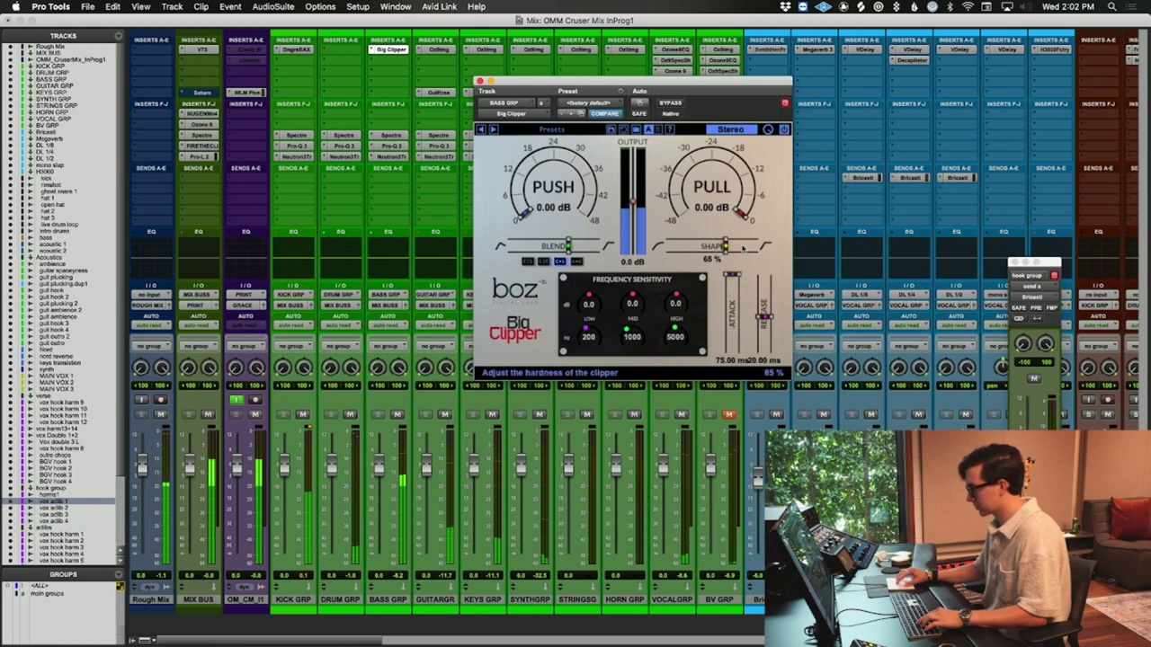
left_click_drag(763, 316, 763, 355)
- Set Big Clipper's push to 3.02 dB, pull to -14.59 dB and output to -3.6 dB on BASS GRP, then close it
left_click_drag(523, 213, 509, 168)
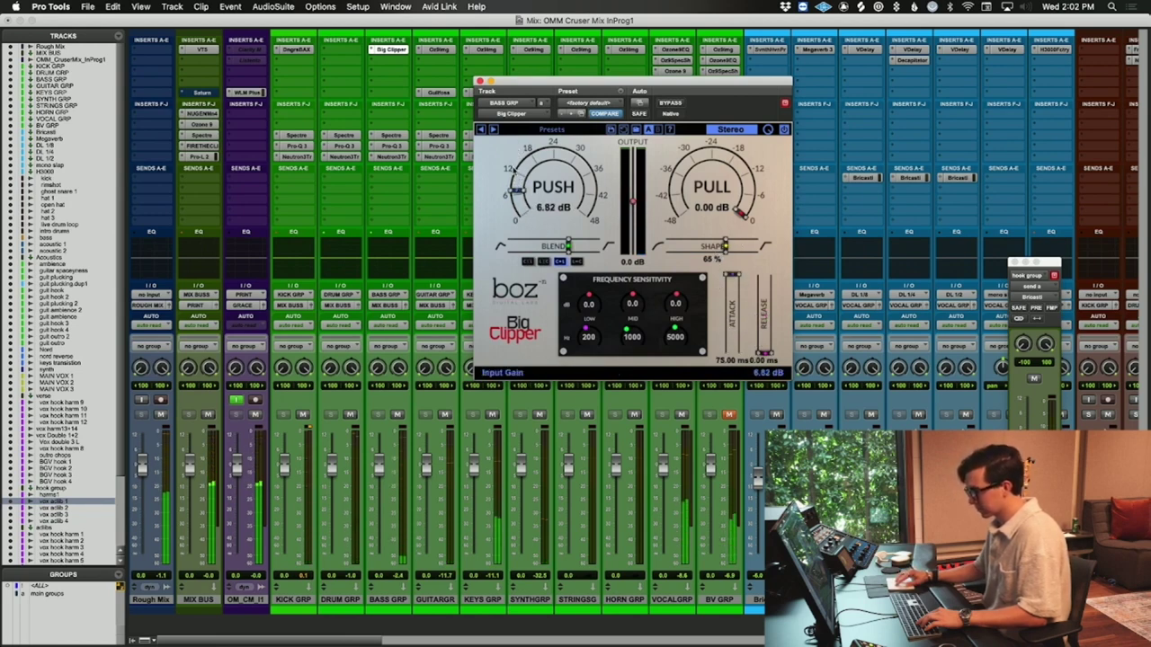
left_click_drag(510, 171, 513, 193)
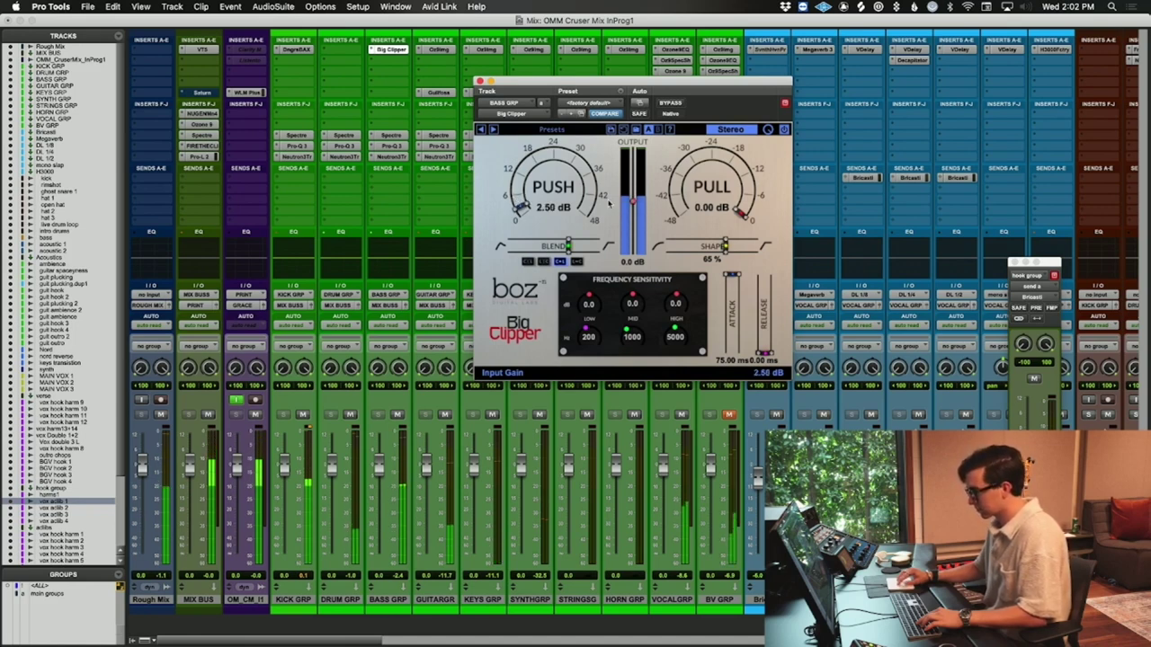
left_click_drag(739, 208, 723, 294)
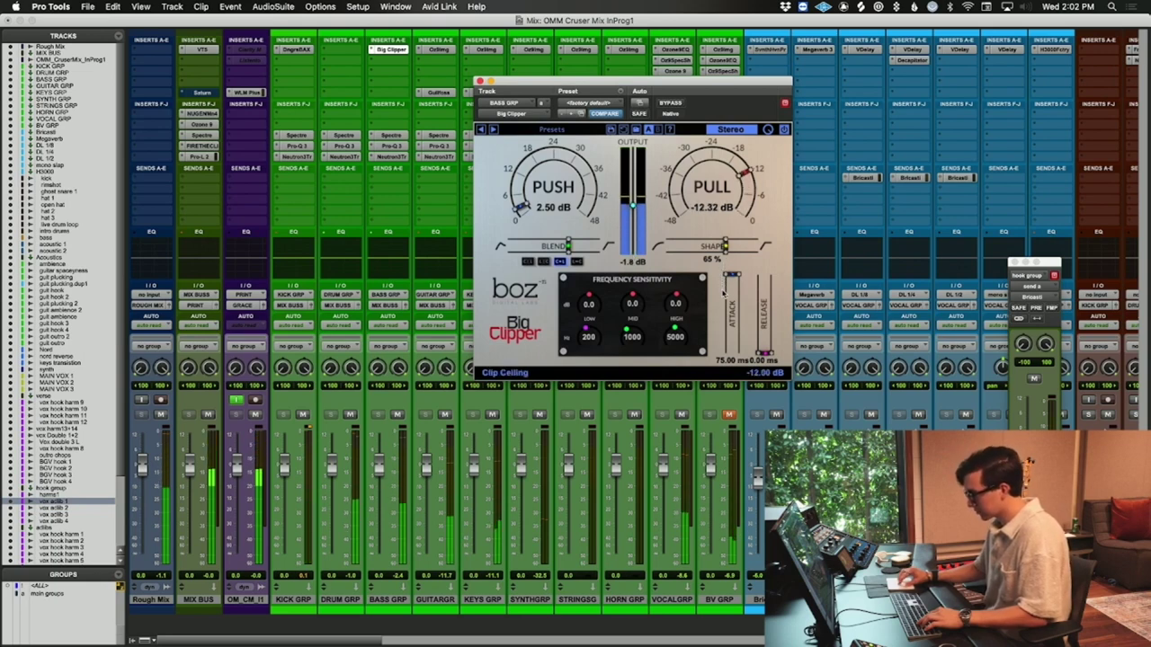
left_click_drag(724, 303, 723, 310)
left_click_drag(648, 221, 634, 241)
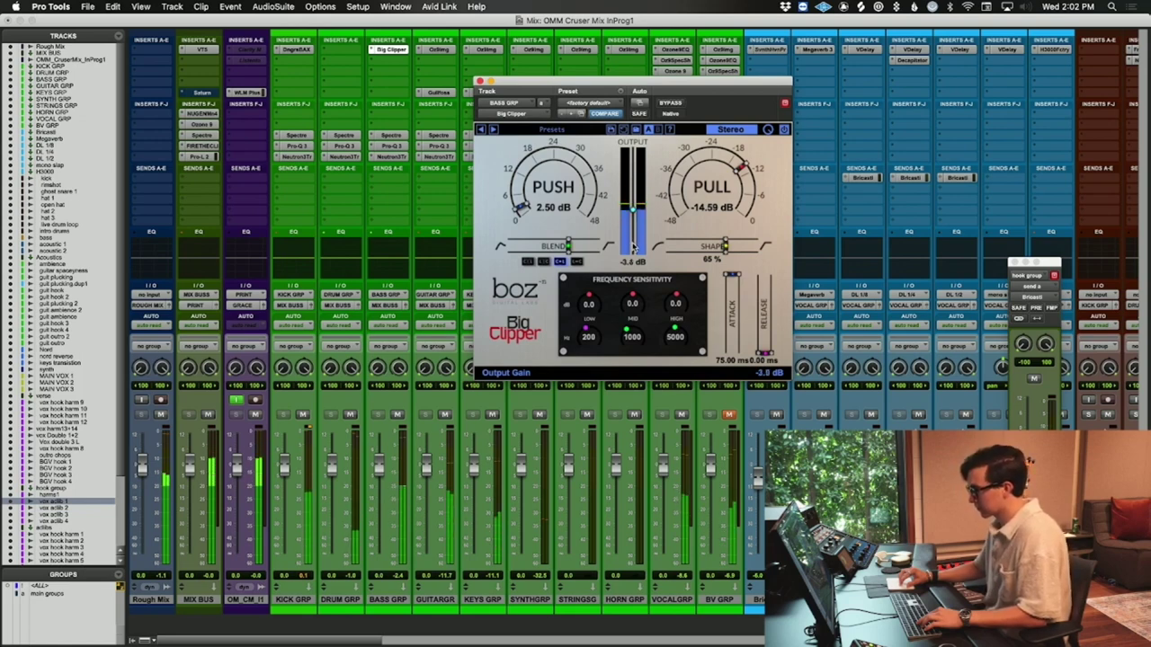
left_click_drag(522, 209, 520, 205)
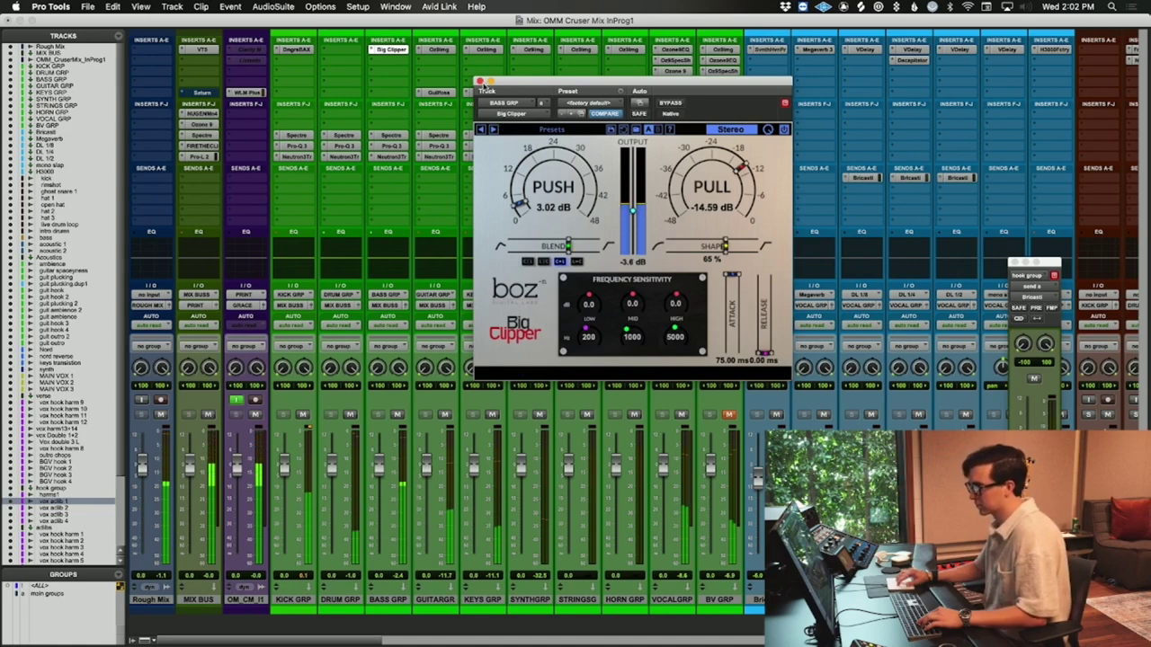
key("super+w")
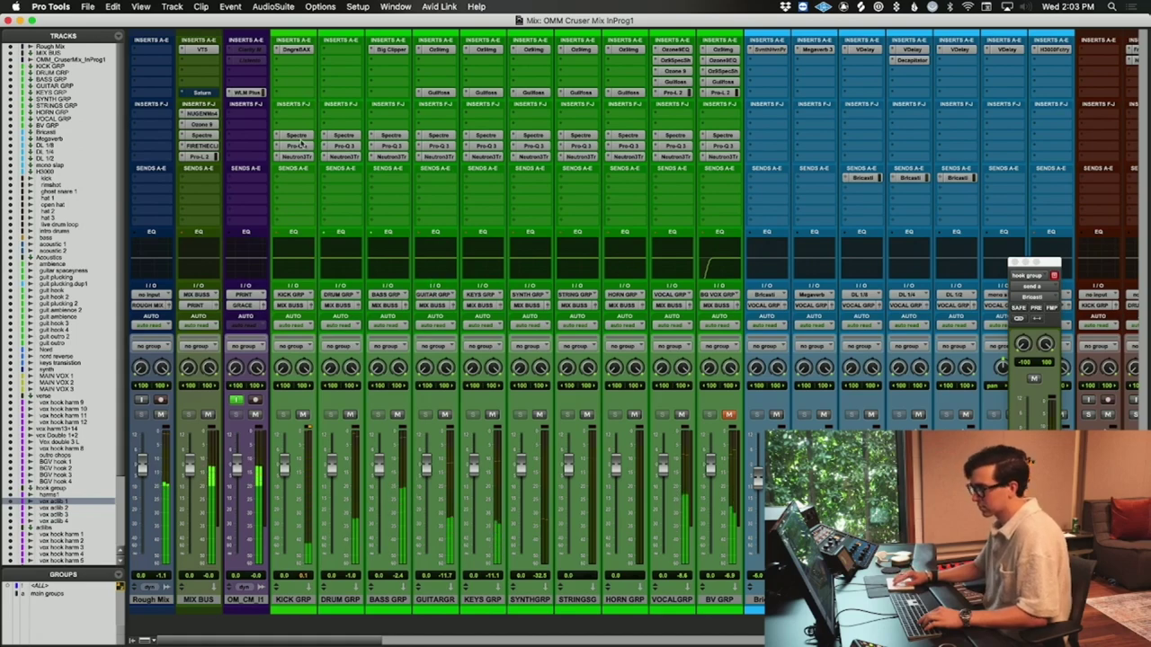
- Add a narrow bell near 3.5 kHz in DRUM GRP's Pro-Q 3, with 0 dB gain and a dynamic cut
left_click(343, 146)
mouse_move(861, 261)
left_mouse_down()
mouse_move(868, 167)
mouse_move(864, 281)
left_mouse_up()
scroll(867, 281, "up", 3)
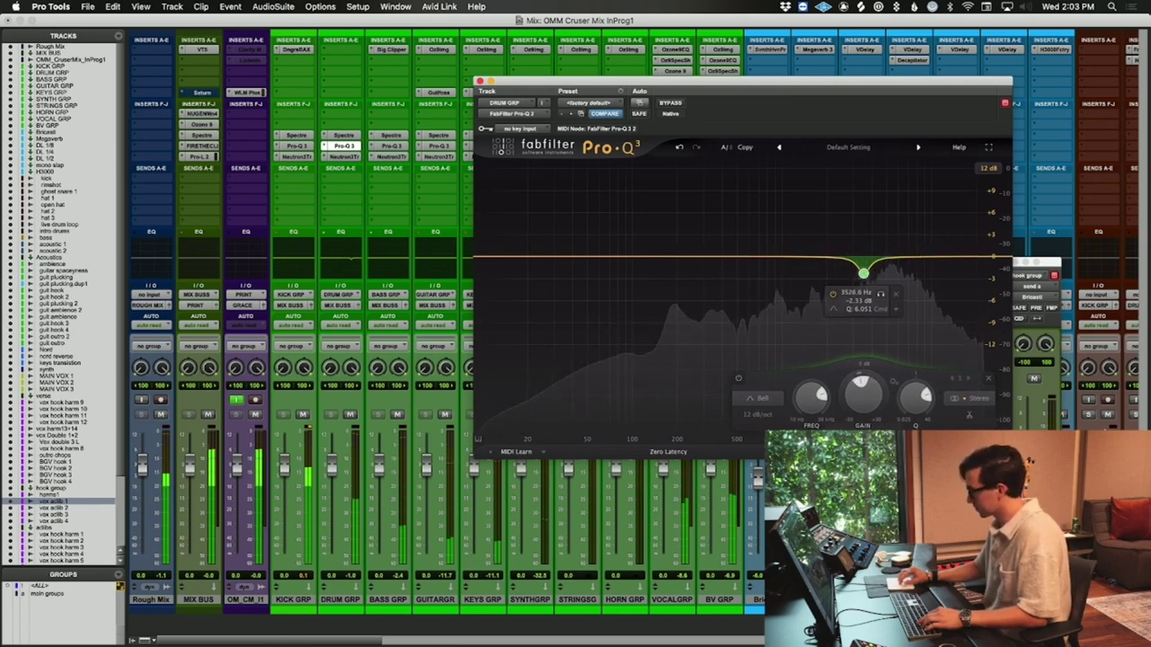
left_click(863, 394, "alt")
left_click_drag(863, 372, 863, 385)
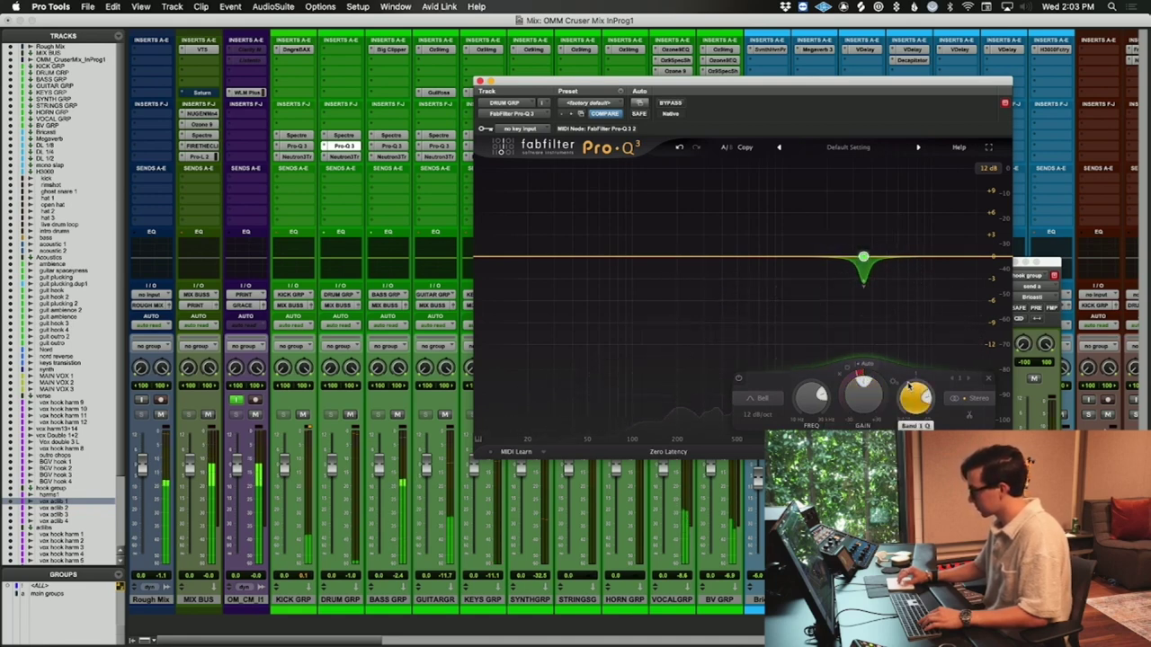
- Add a gentle high-frequency boost near 18 kHz in DRUM GRP's Pro-Q 3, close it and save the session
left_click_drag(819, 259, 963, 236)
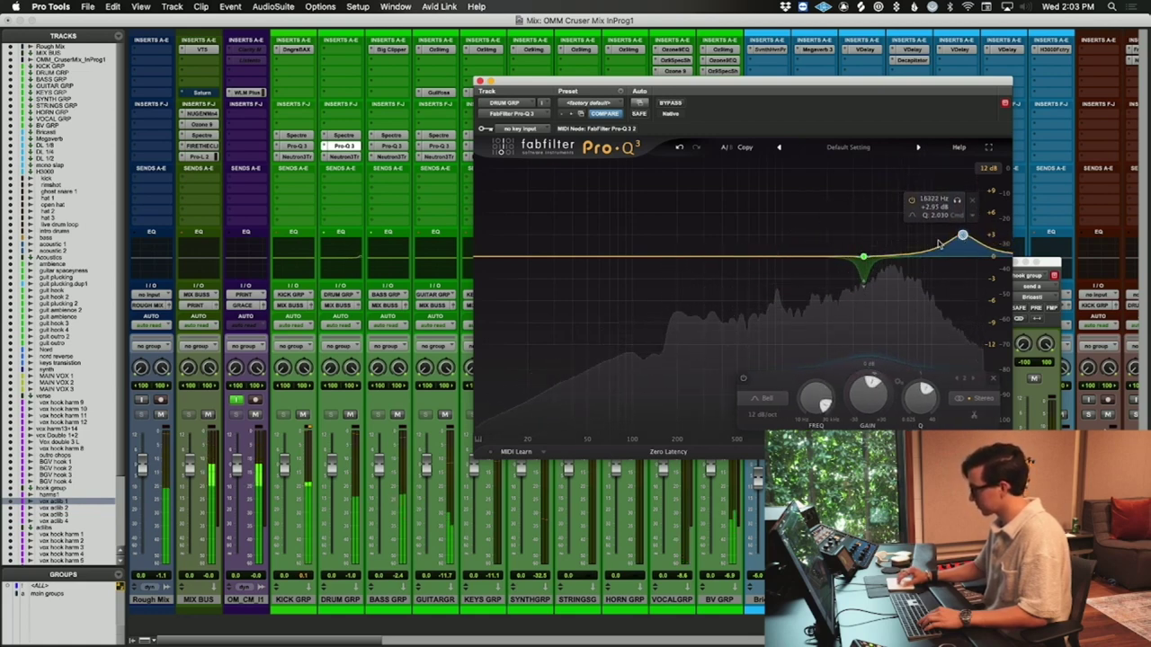
left_click_drag(962, 240, 962, 242)
left_click(480, 81)
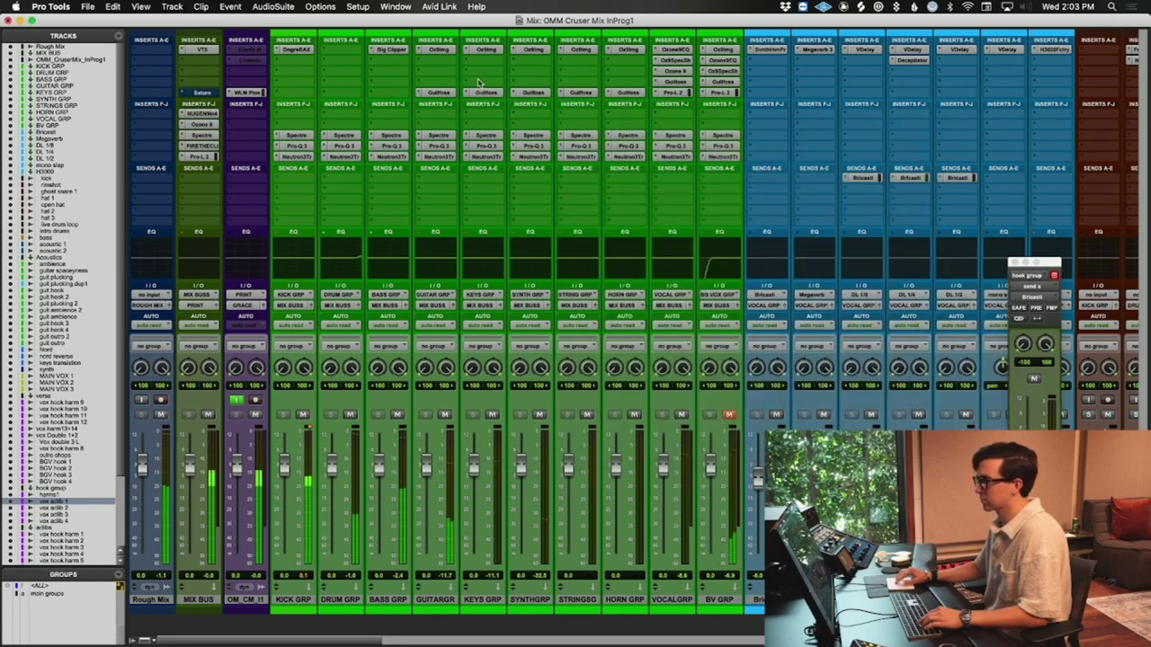
key("super+s")
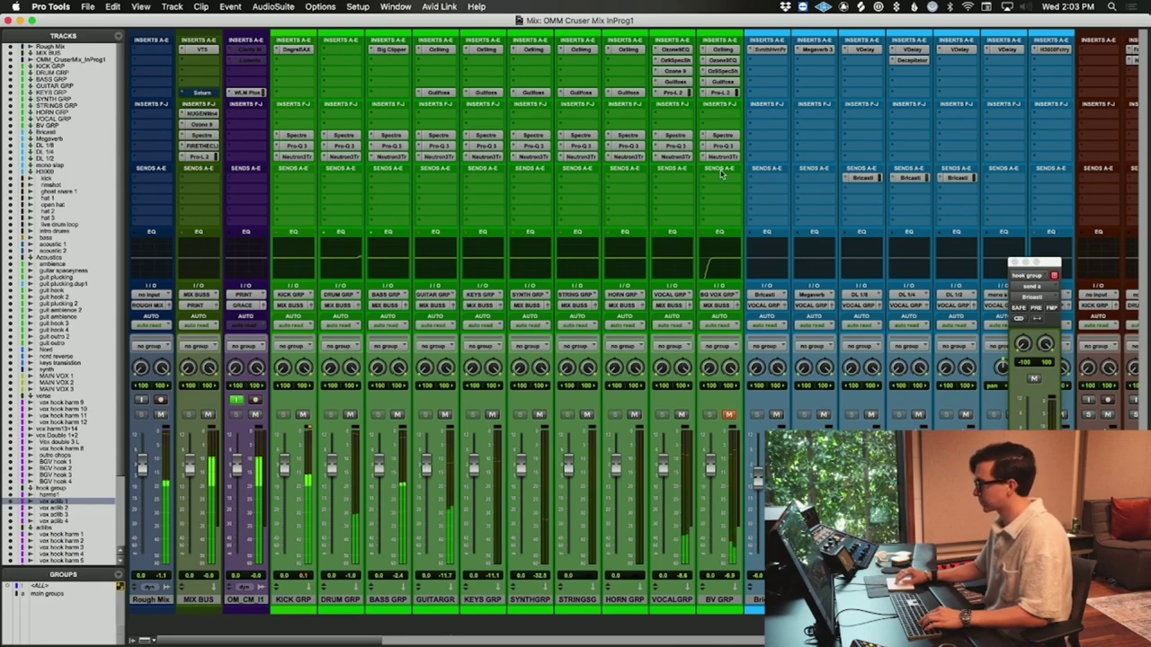
left_click(672, 145)
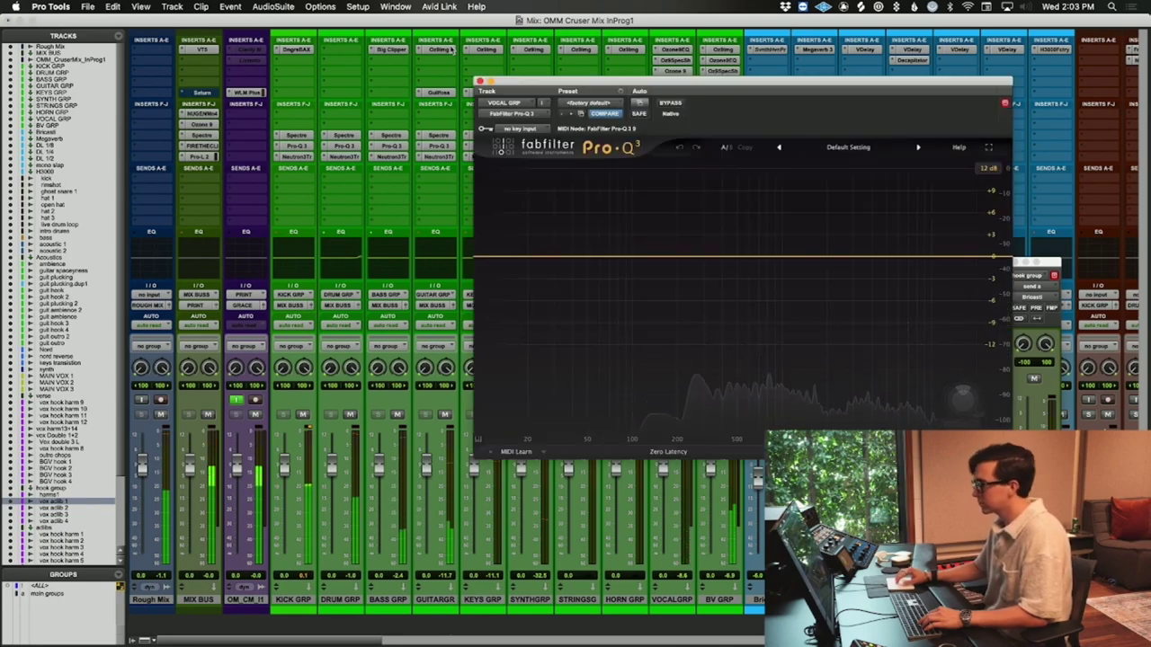
left_click(480, 81)
- Return to the Edit window and insert Big Clipper on the guit outro track
key("super+equal")
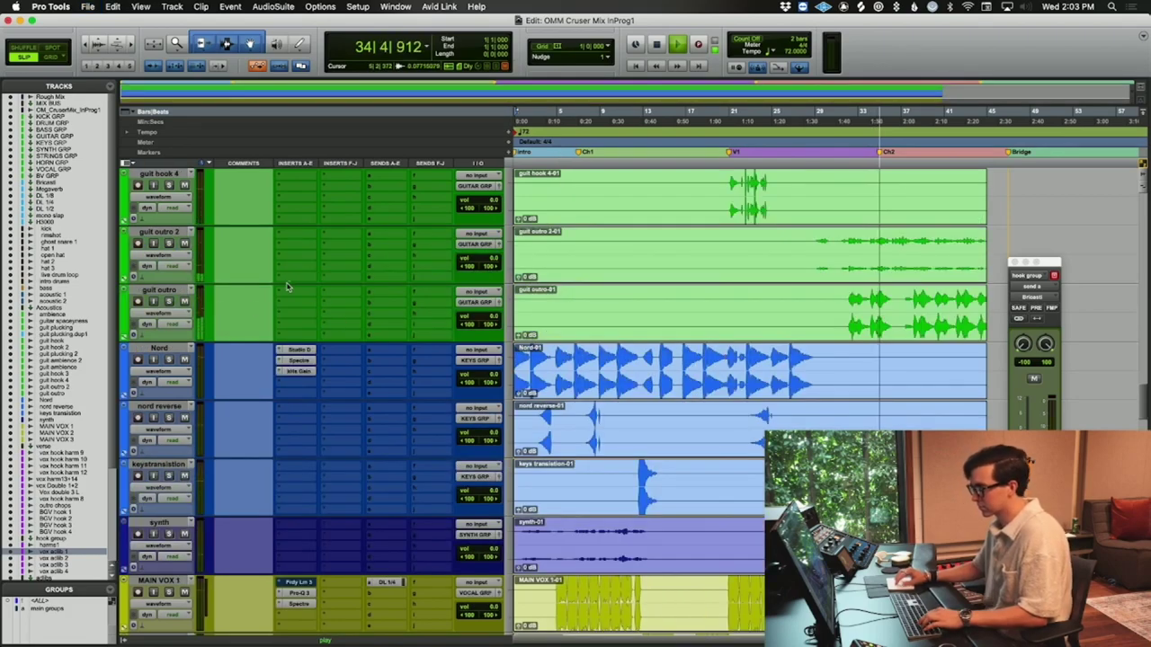
left_click(295, 295)
type("big")
key("Return")
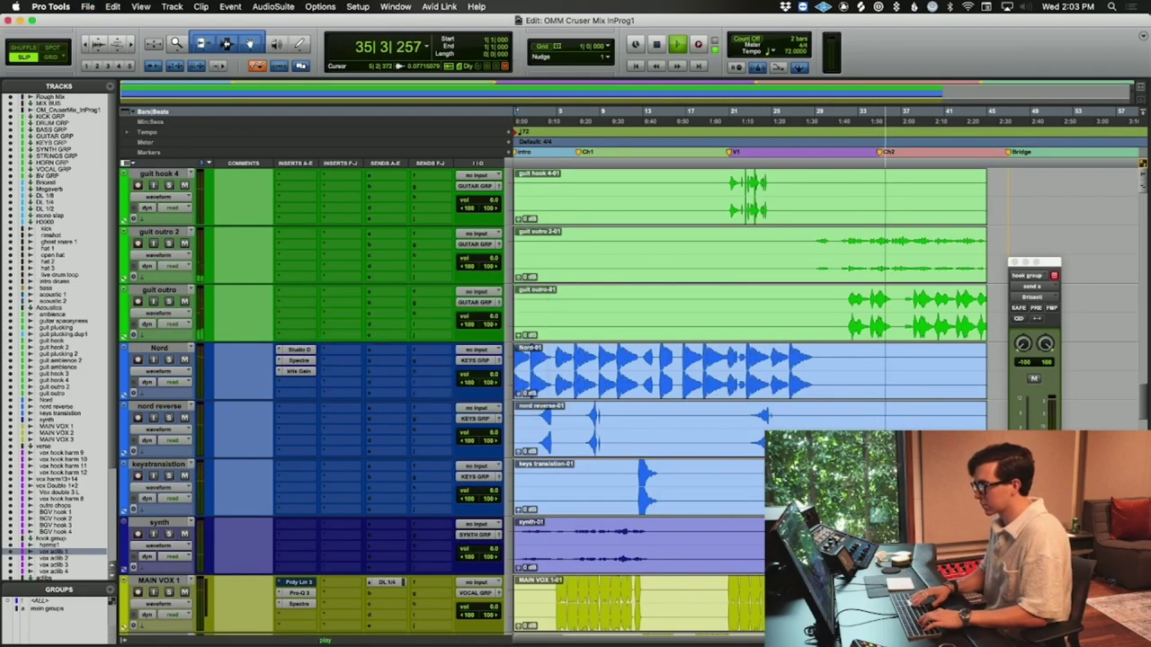
- While playing from about bar 32, set guit outro's Big Clipper to 8.55 dB push, -4.3 dB output and 59% blend, then close it
left_click(850, 311)
left_click_drag(524, 213, 517, 149)
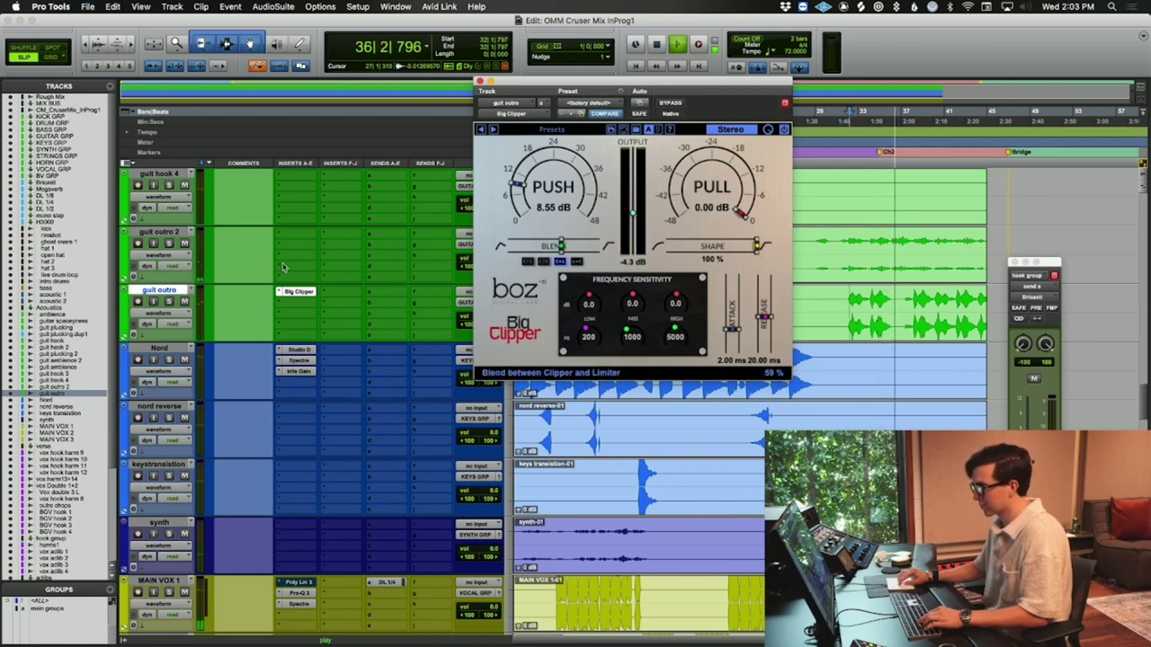
left_click(481, 81)
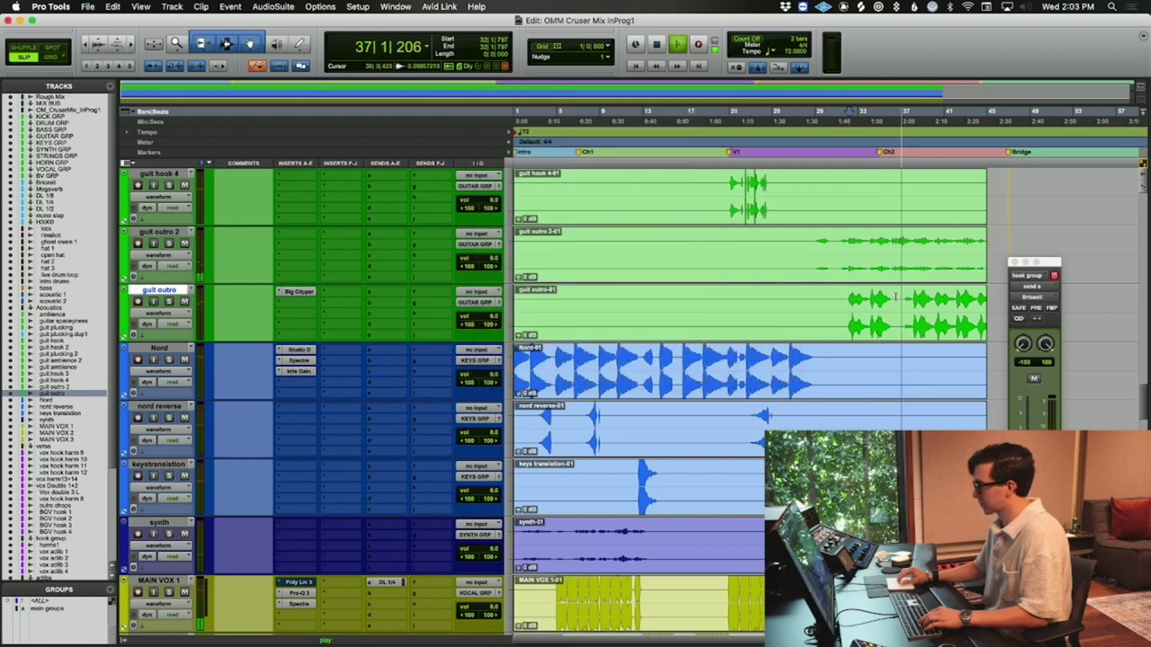
- Play from about bar 32 and audition guit outro 2, guit plucking 2 and ambience in solo
left_click(850, 236)
scroll(852, 243, "up", 1)
scroll(852, 243, "up", 5)
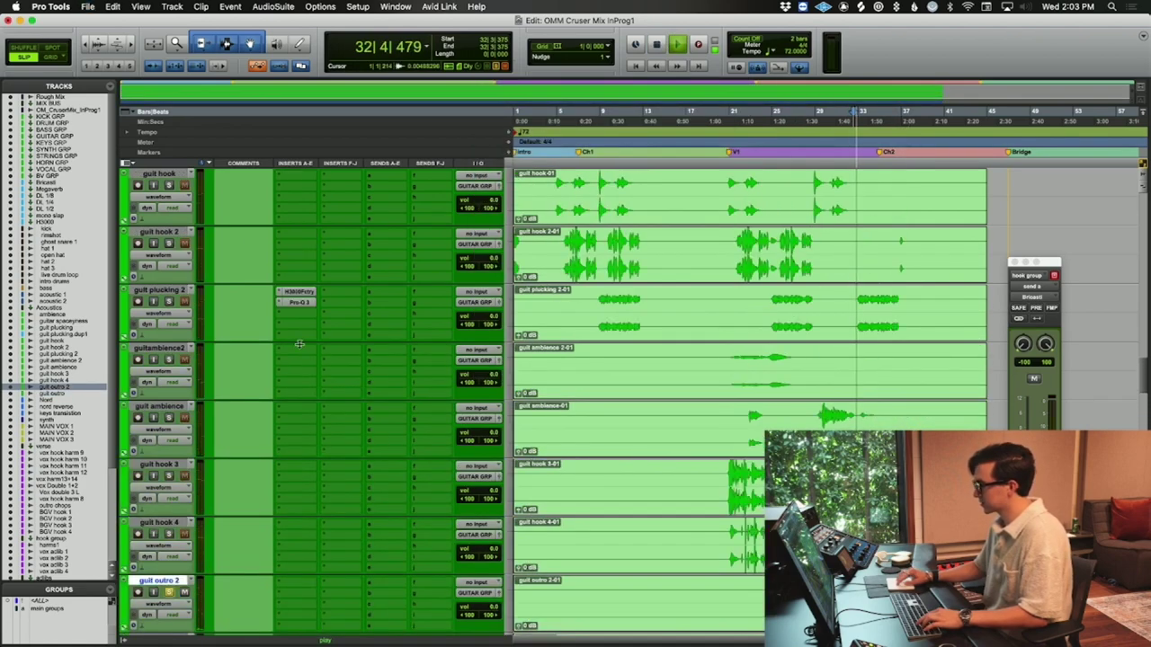
left_click(169, 301)
scroll(175, 279, "up", 5)
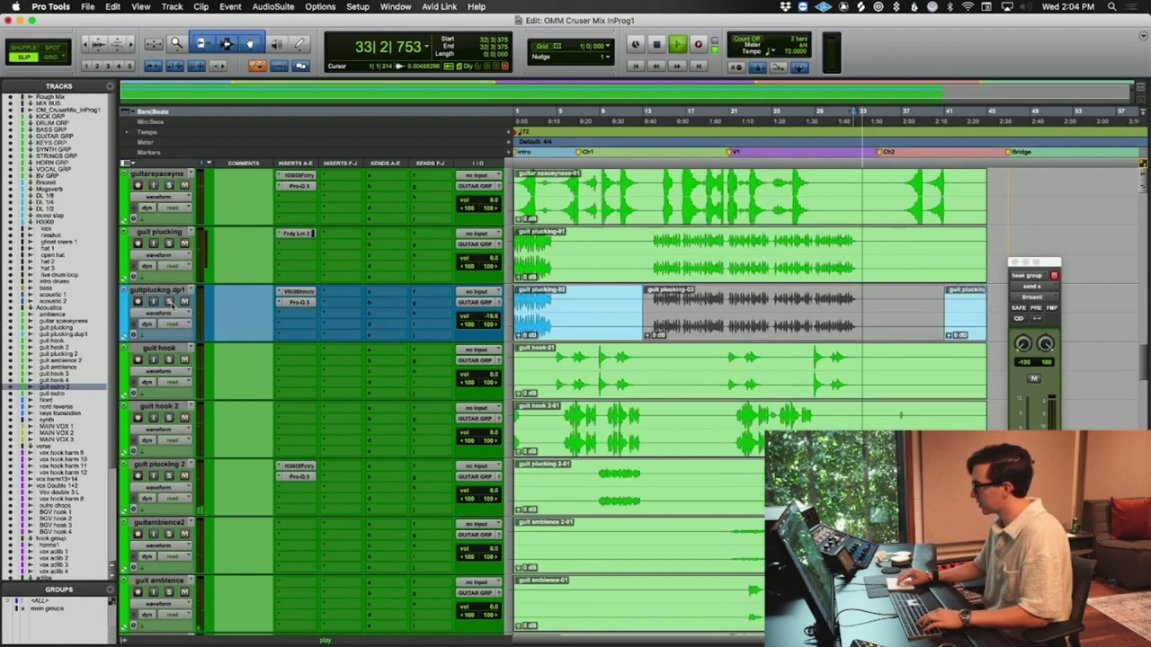
left_click(169, 244)
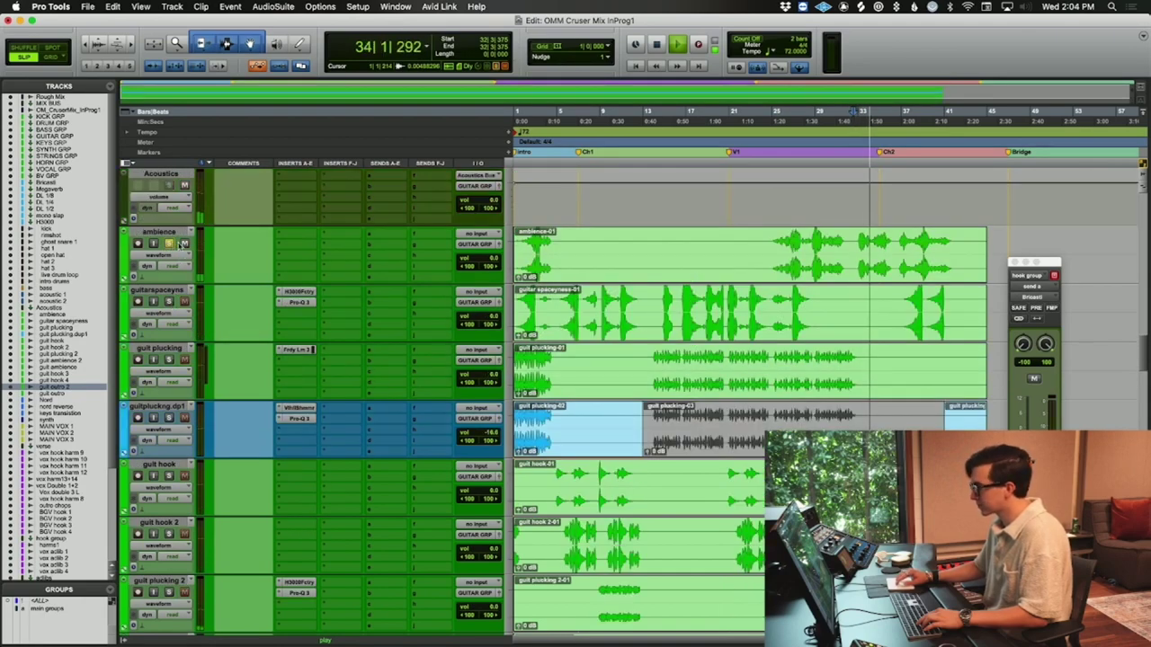
- Play from about bar 25 on ambience, compare the track in and out of solo, and save the session
key("space")
left_click(779, 248)
key("space")
key("shift+s")
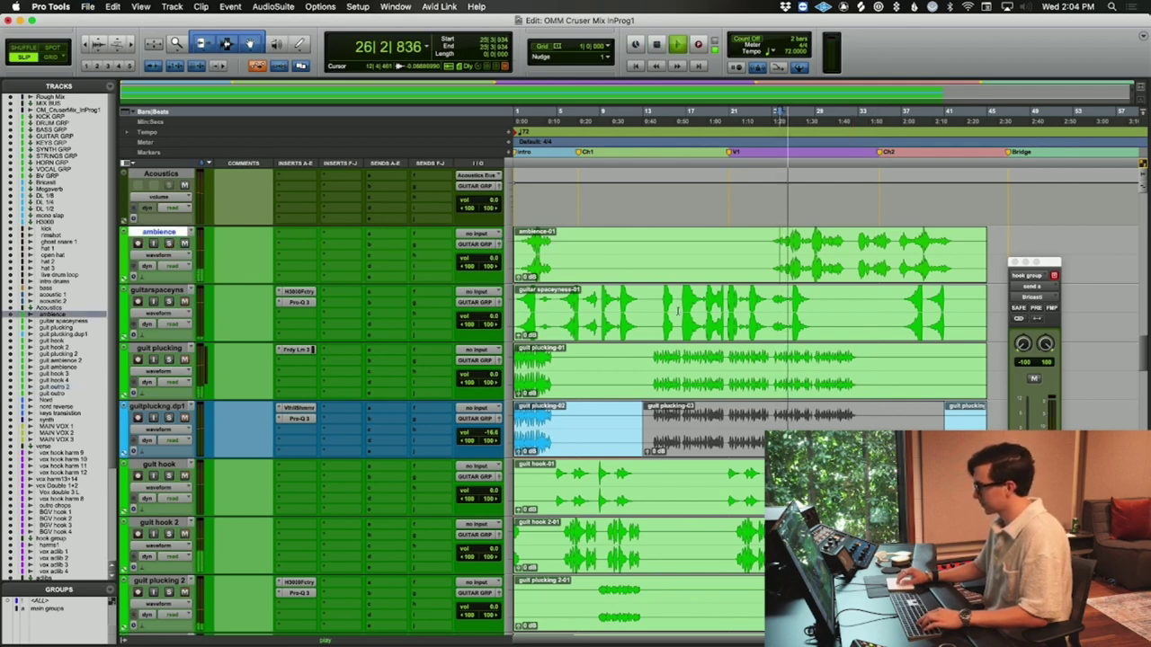
scroll(667, 342, "down", 2)
key("super+s")
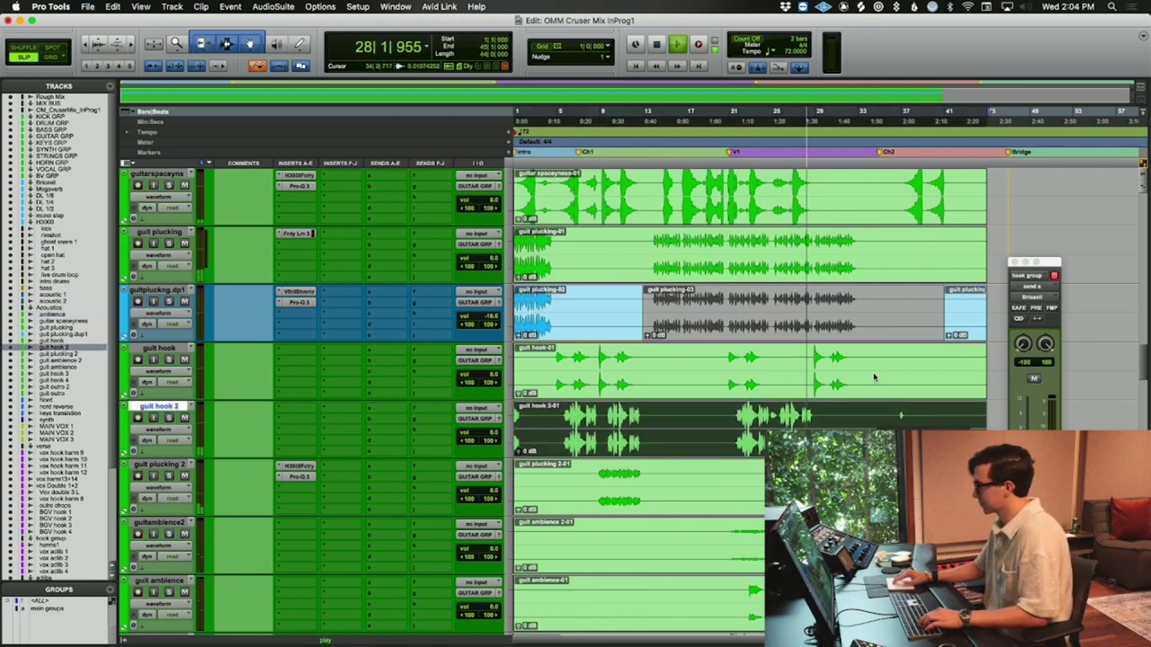
scroll(845, 400, "up", 5)
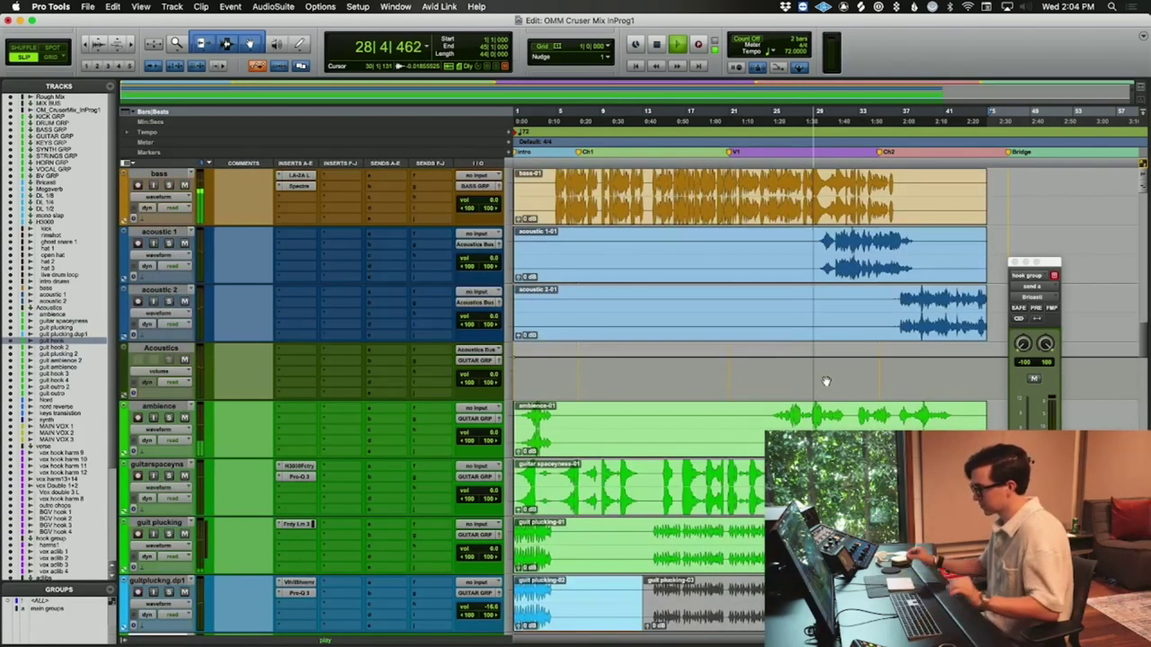
left_click(168, 419)
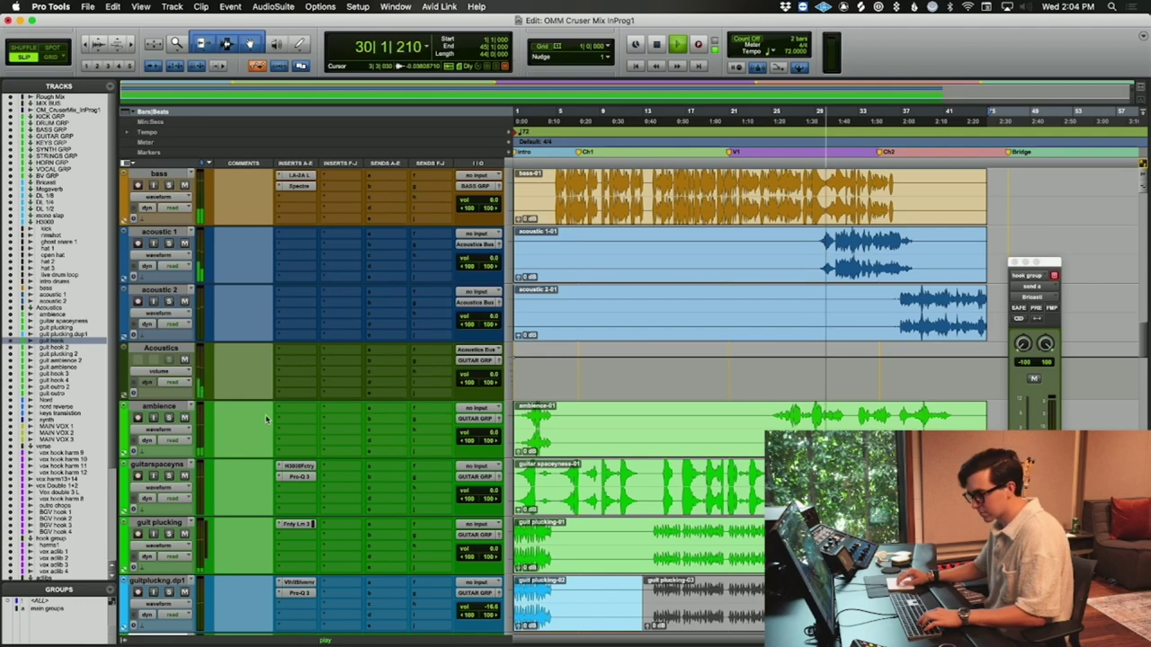
- Audition hat 2 in solo and insert Tupe on the track
scroll(395, 440, "up", 8)
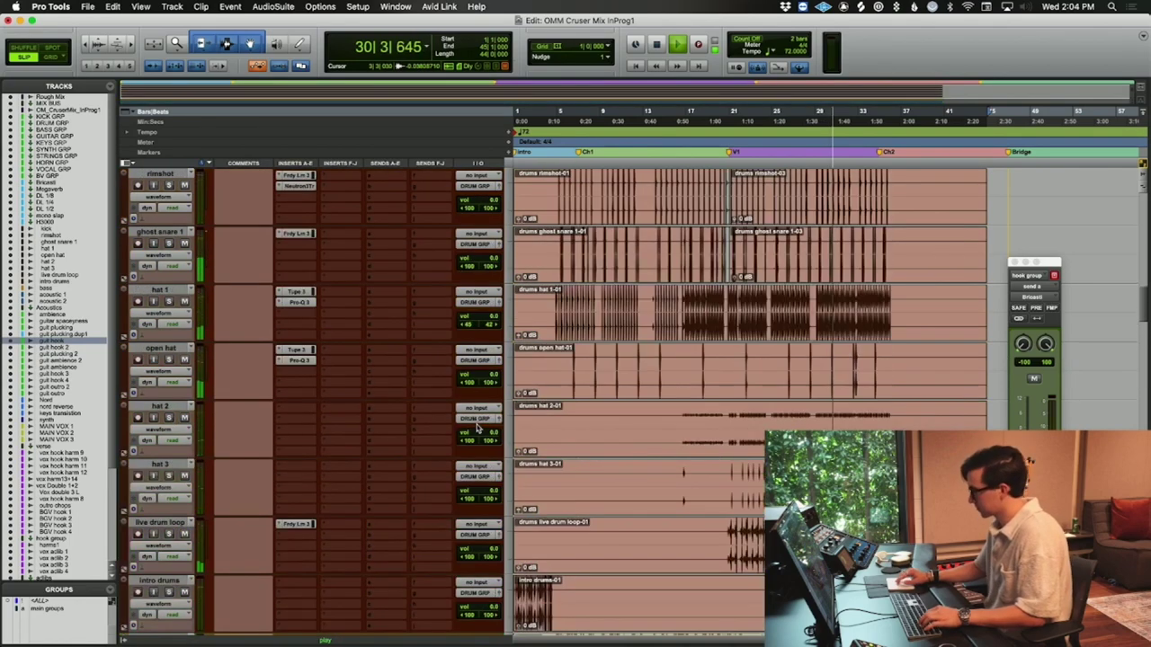
left_click(168, 419)
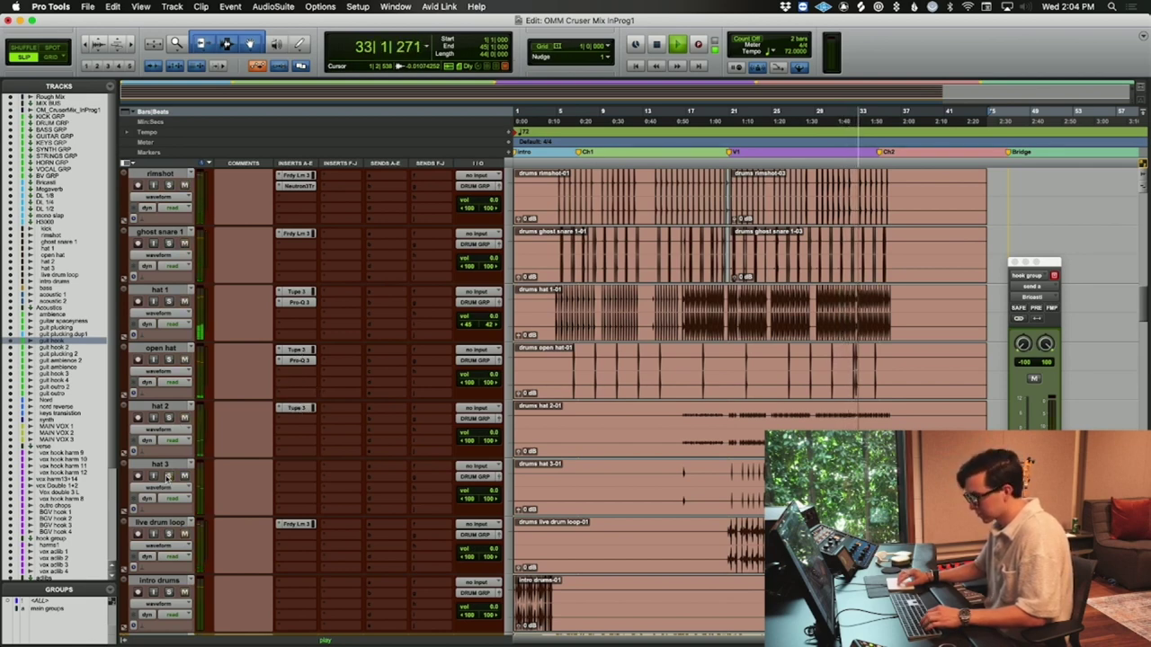
- Insert Faraday Limiter on hat 3, load the GC START preset and set the threshold to -19.5 dB
left_click(306, 466)
left_click(373, 441)
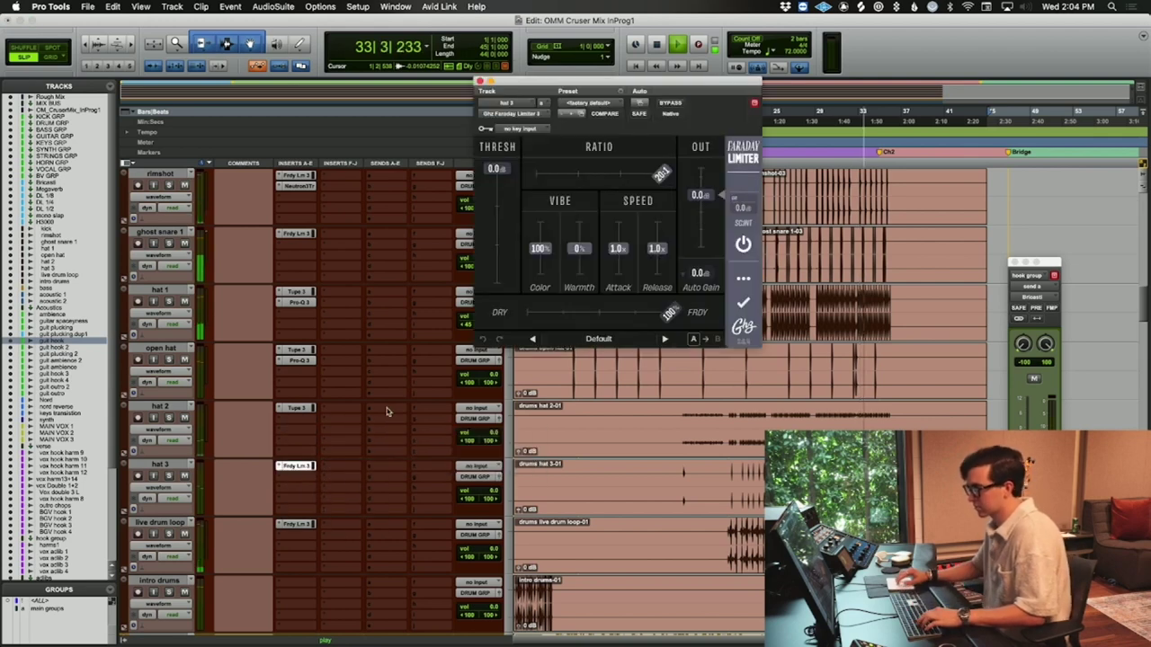
left_click(590, 103)
left_click(590, 80)
left_click_drag(497, 187, 504, 235)
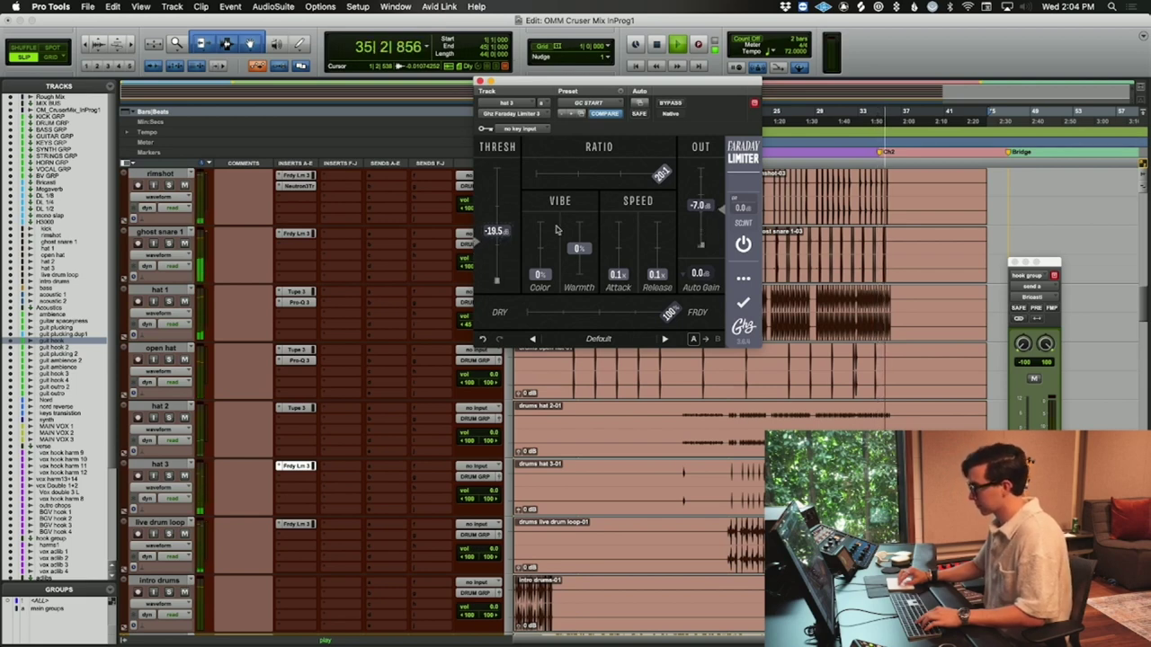
- Play hat 3 from about bar 20 and lower its Faraday Limiter output to -17.9 dB
left_click_drag(702, 207, 697, 314)
left_click(725, 475)
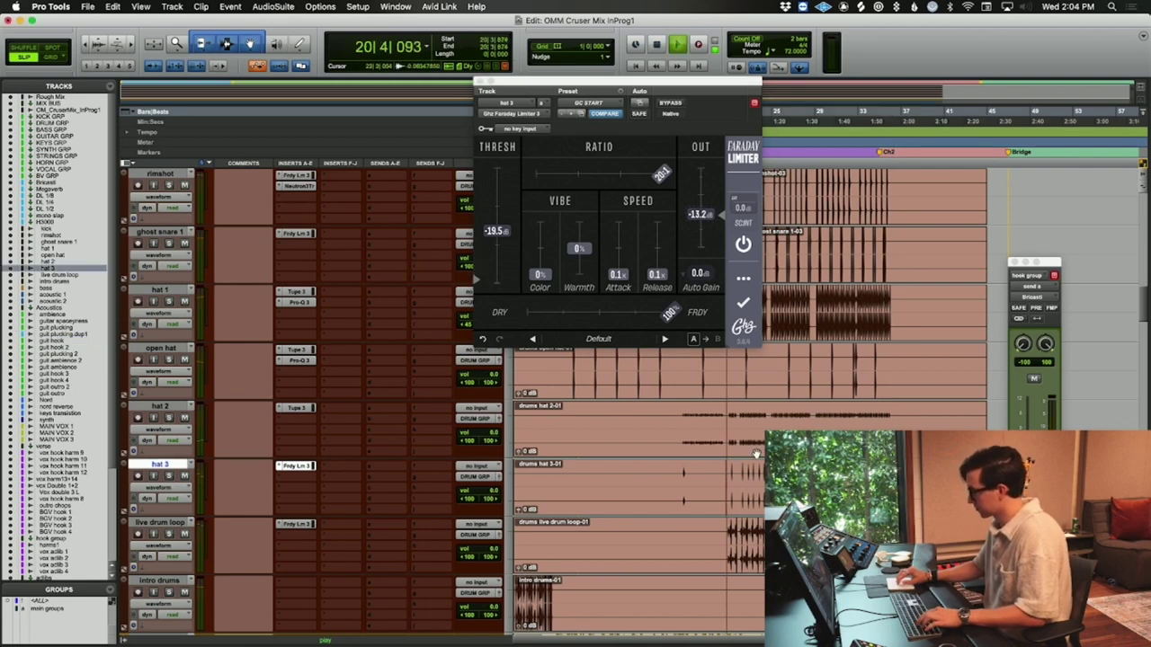
left_click_drag(699, 215, 699, 243)
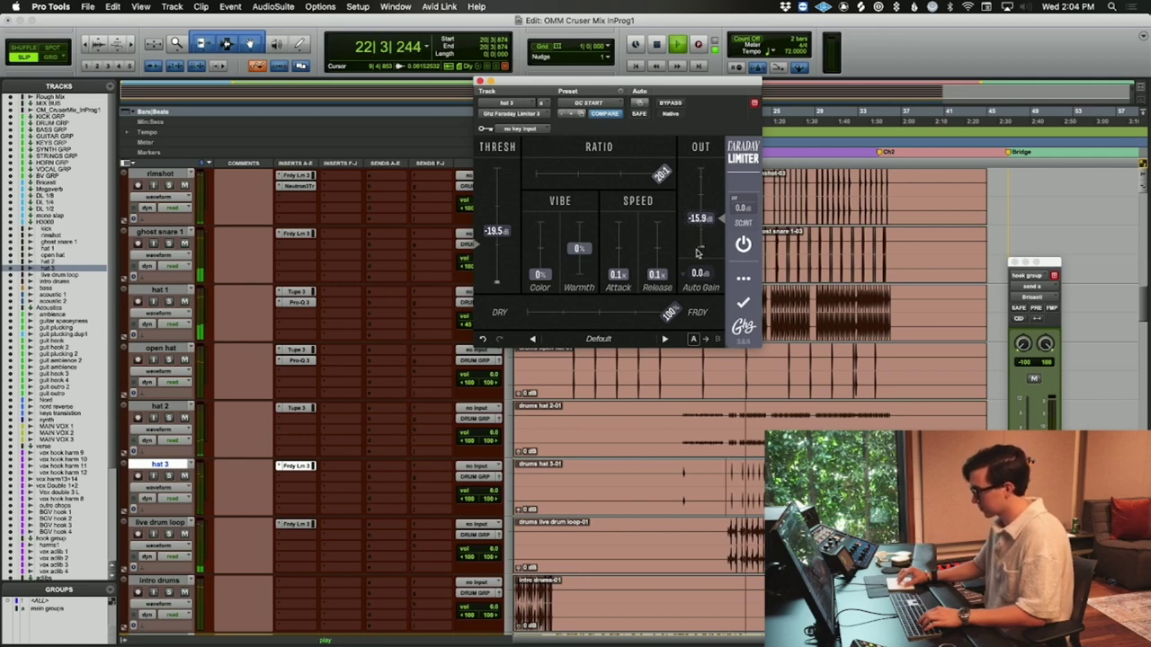
left_click_drag(700, 245, 696, 271)
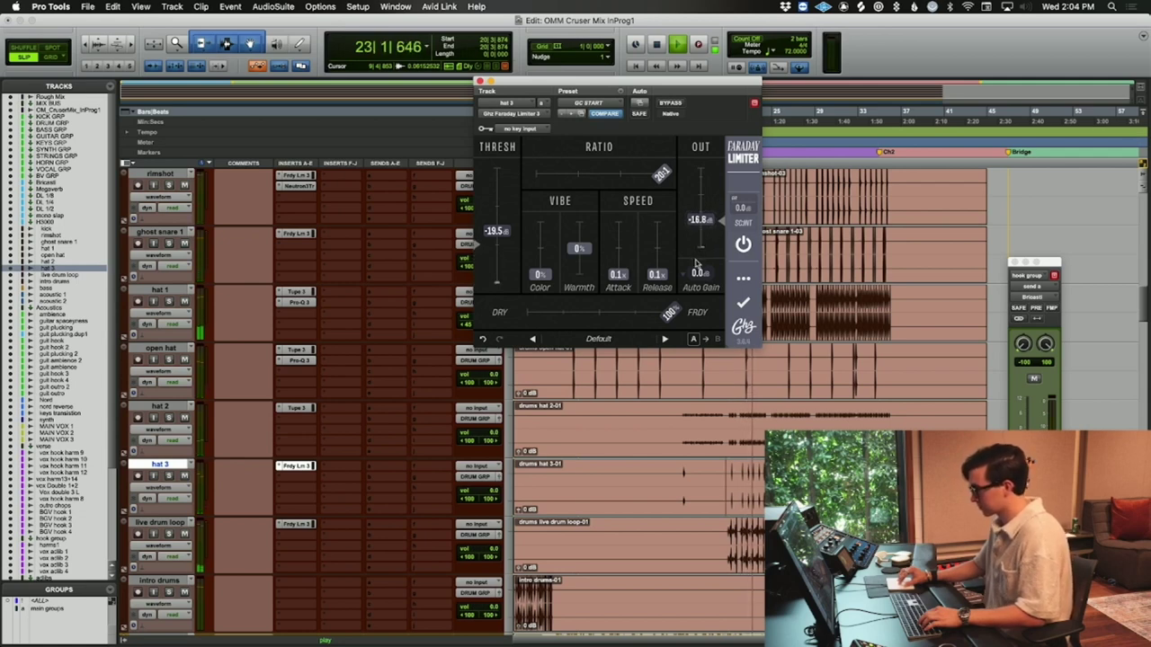
left_click_drag(696, 273, 698, 274)
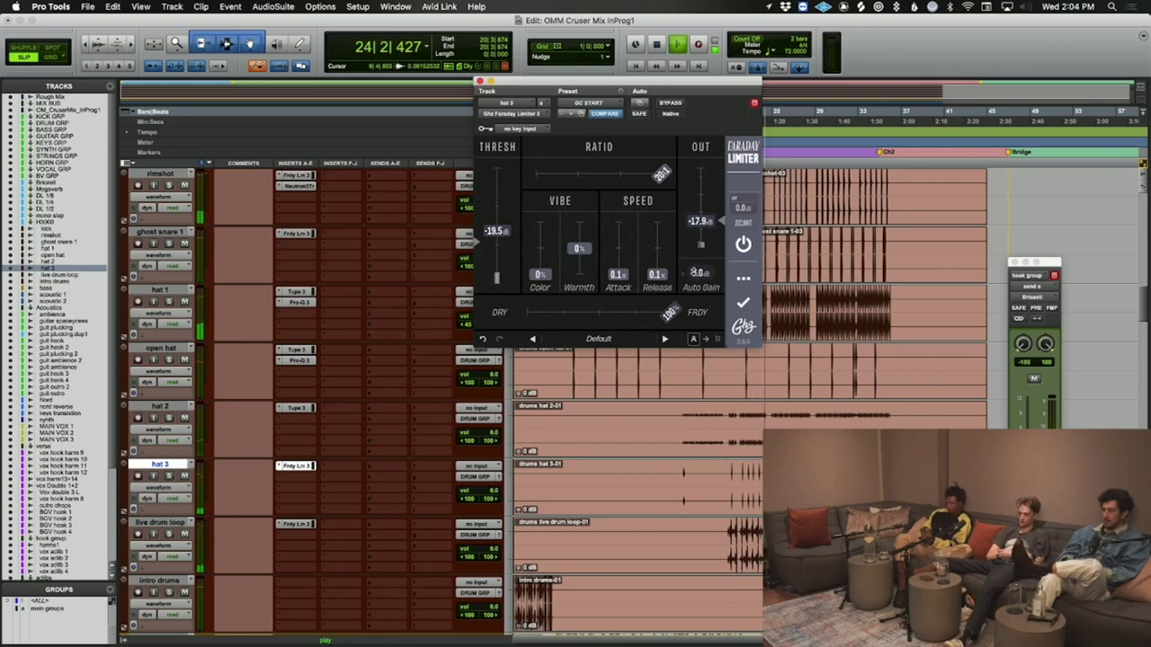
- Remove Tupe from hat 2 and check the track in and out of solo
left_click(280, 410)
left_click(304, 361)
left_click(304, 362)
left_click(282, 409)
key("Escape")
left_click(276, 408)
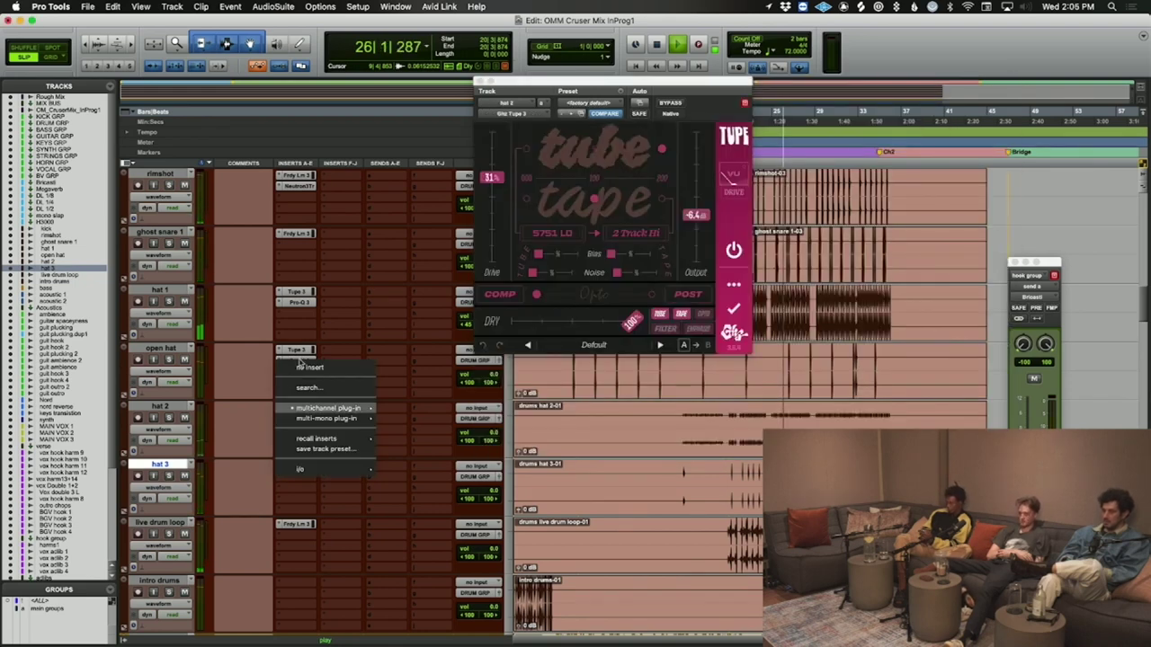
left_click(305, 365)
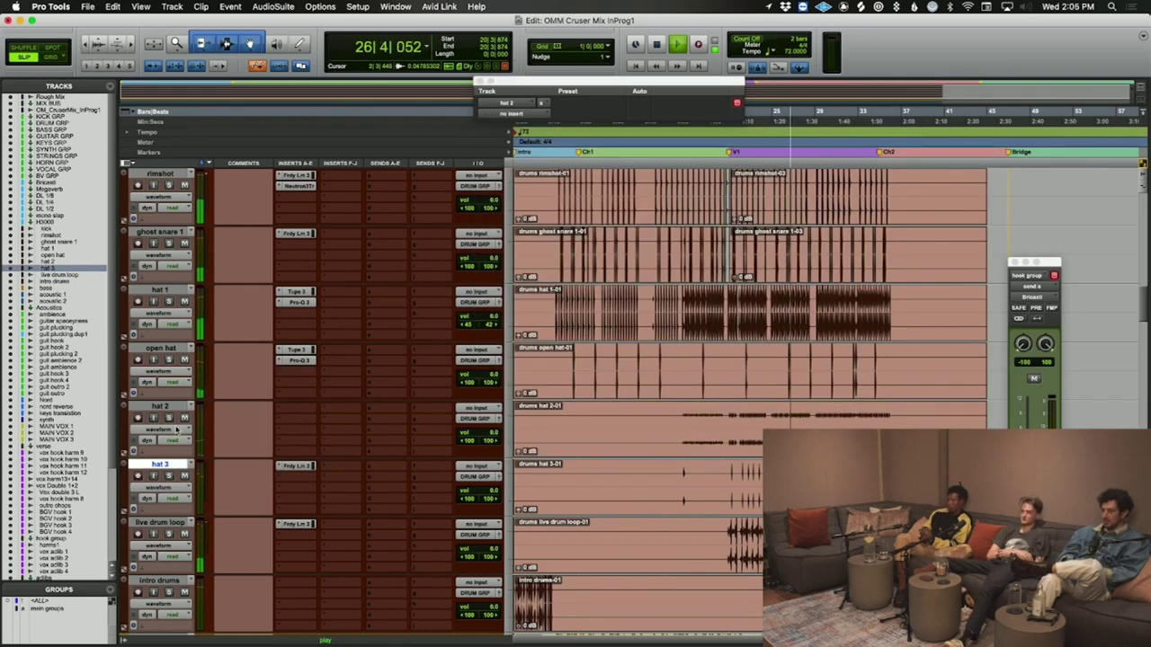
left_click(169, 417)
left_click(169, 417)
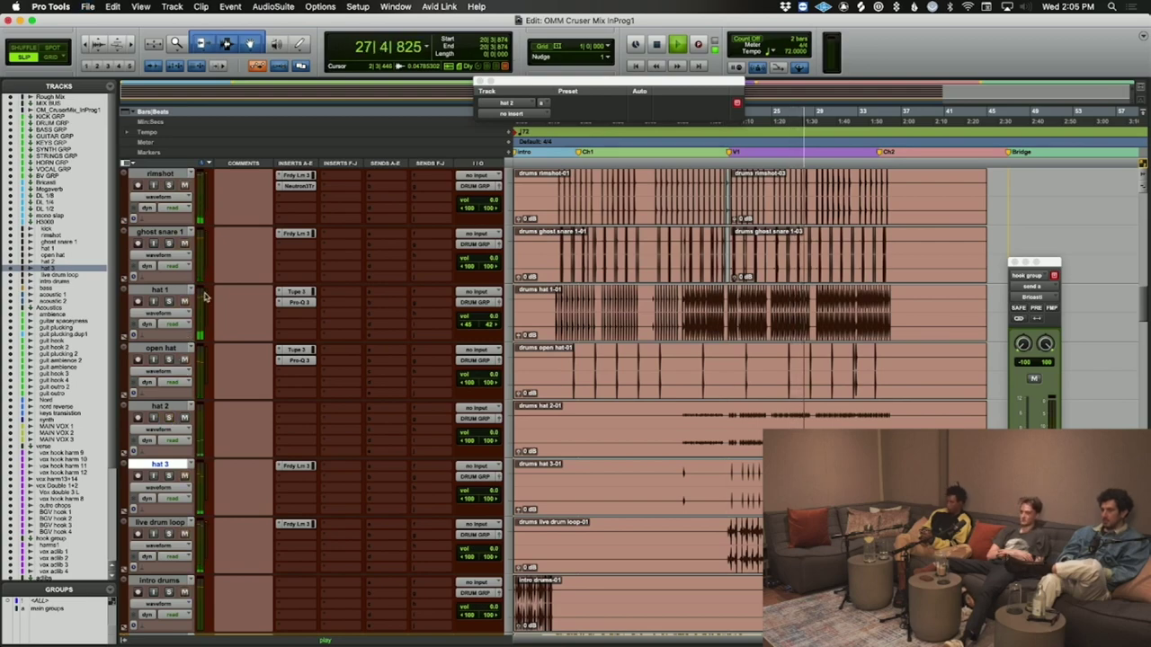
- In DRUM GRP's Spectre, try a Warm high-shelf boost of 0.96 dB at 3.23 kHz with a Q of 0.50, then close it
key("super+equal")
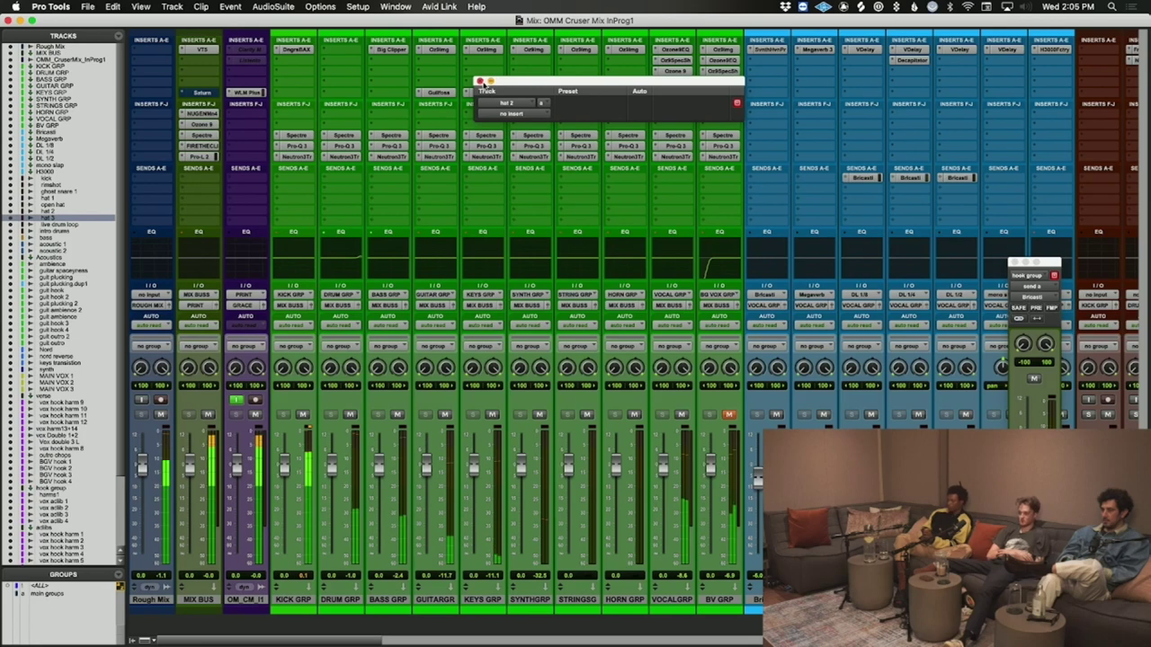
left_click(344, 135)
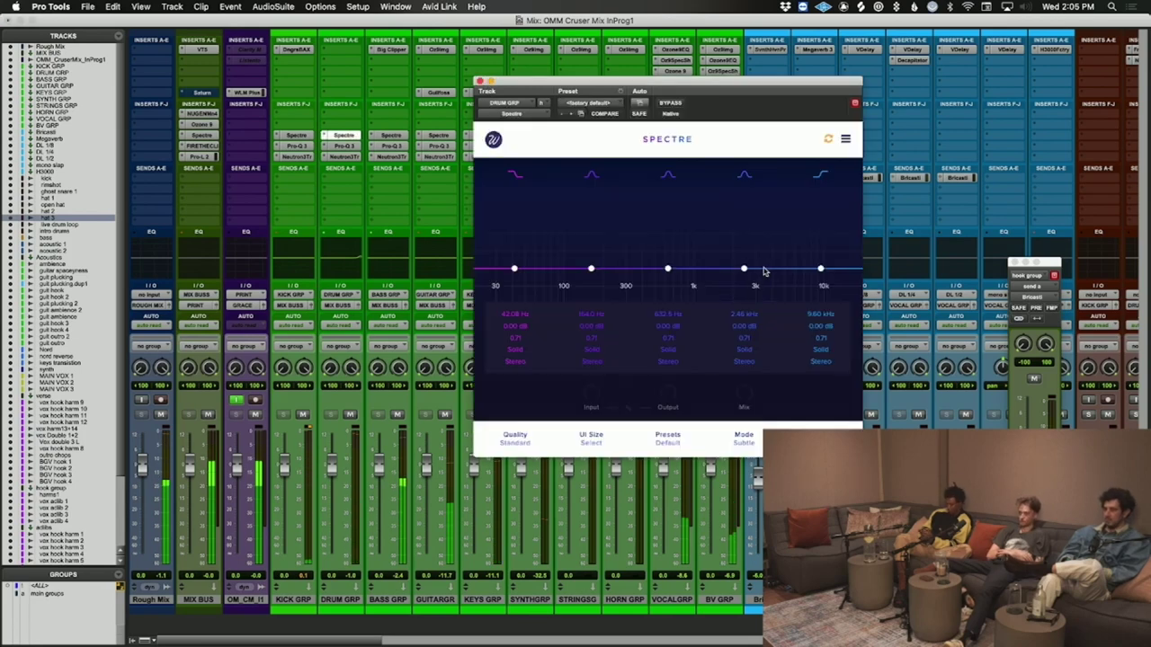
left_click_drag(820, 268, 779, 265)
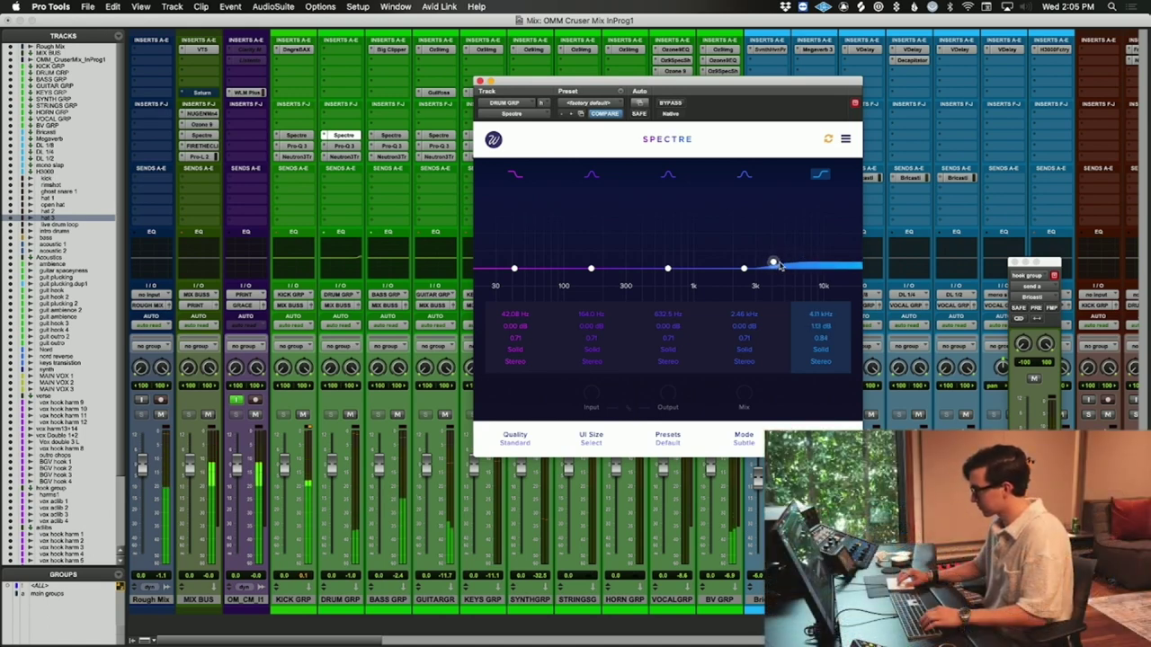
left_click(820, 349)
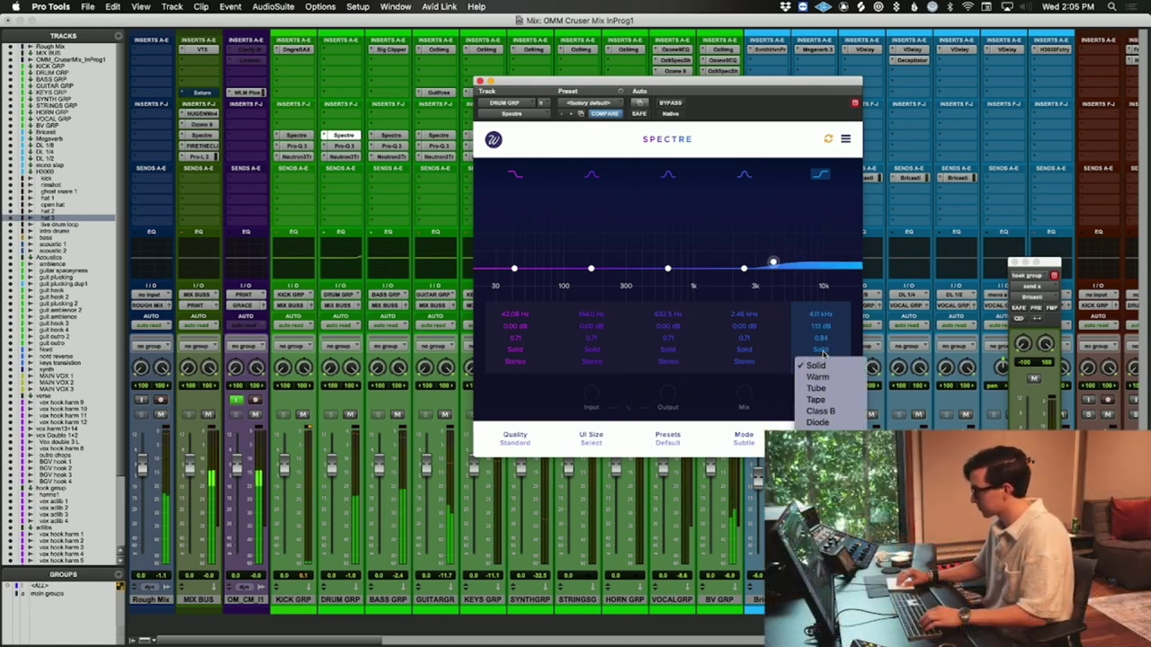
left_click(821, 384)
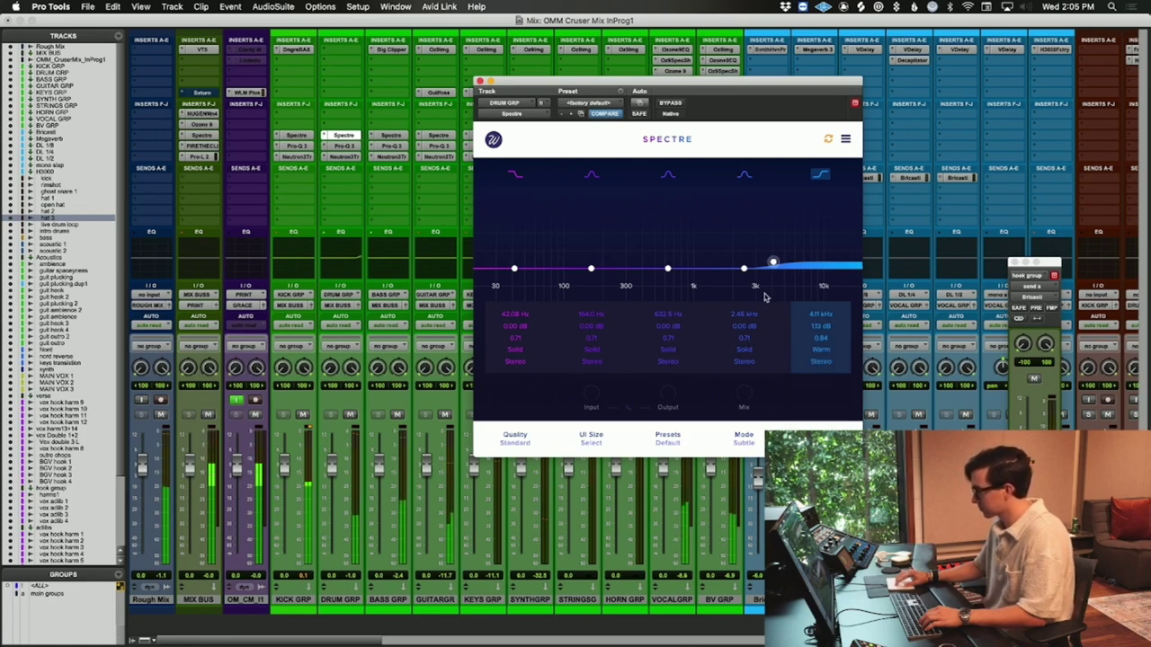
left_click_drag(829, 329, 819, 317)
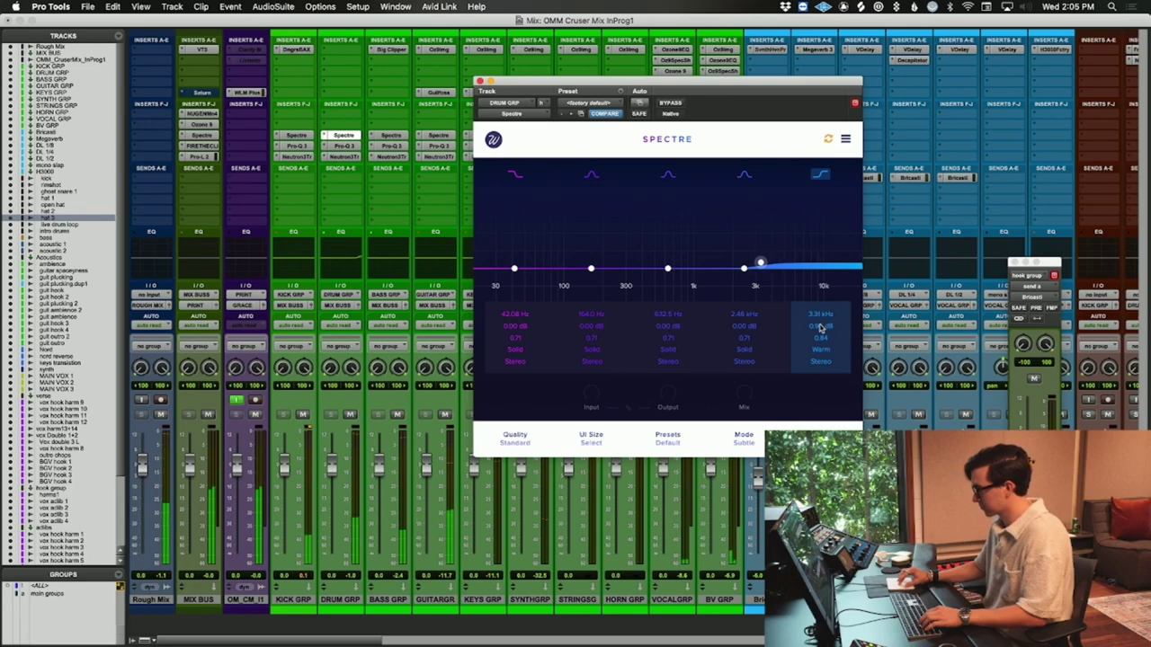
scroll(820, 329, "up", 1)
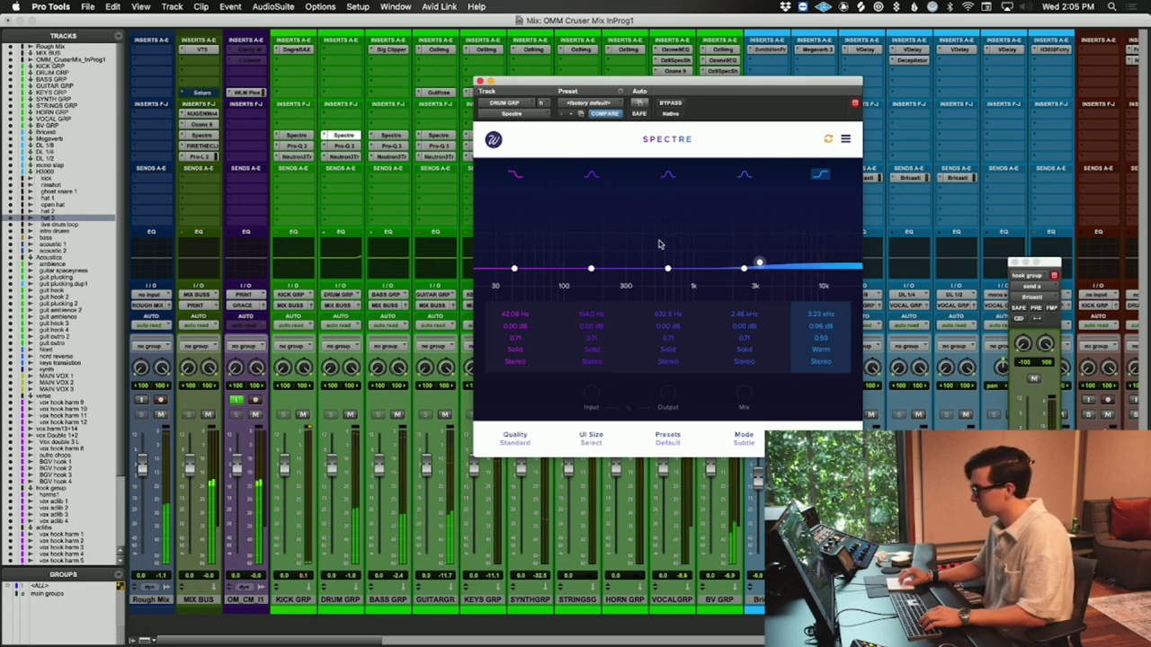
left_click(480, 82)
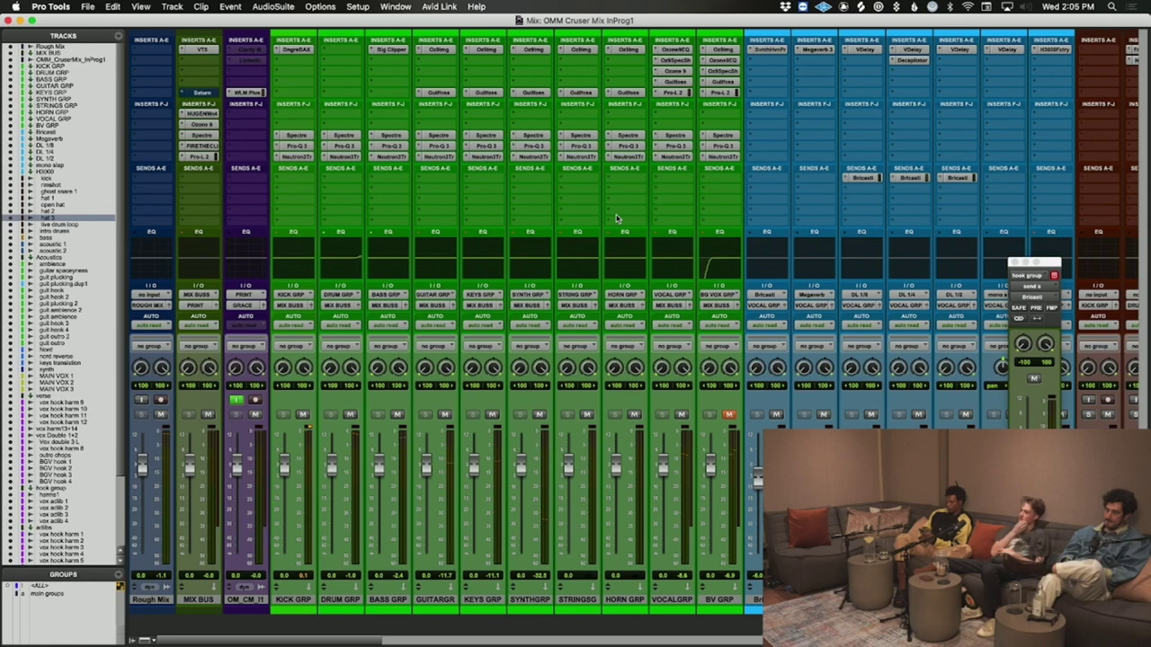
- Recheck the Spectre settings on DRUM GRP, then return to the edit view and place the cursor on hat 1 at about bar 4, beat 4
left_click(676, 135)
left_click(346, 136)
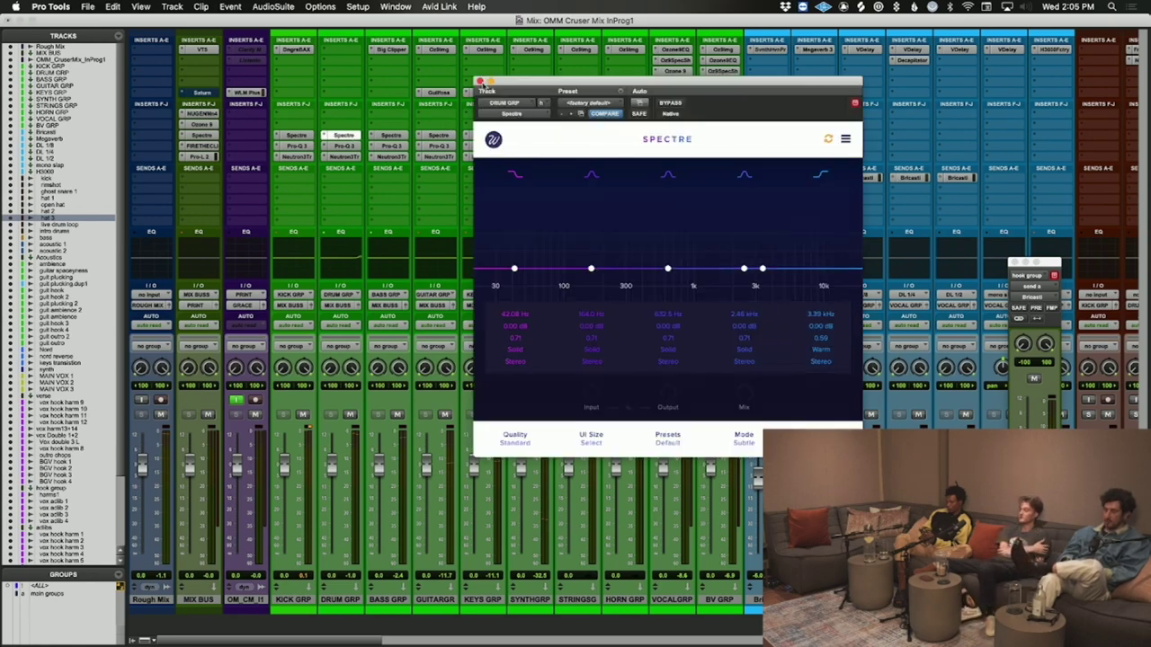
key("super+equal")
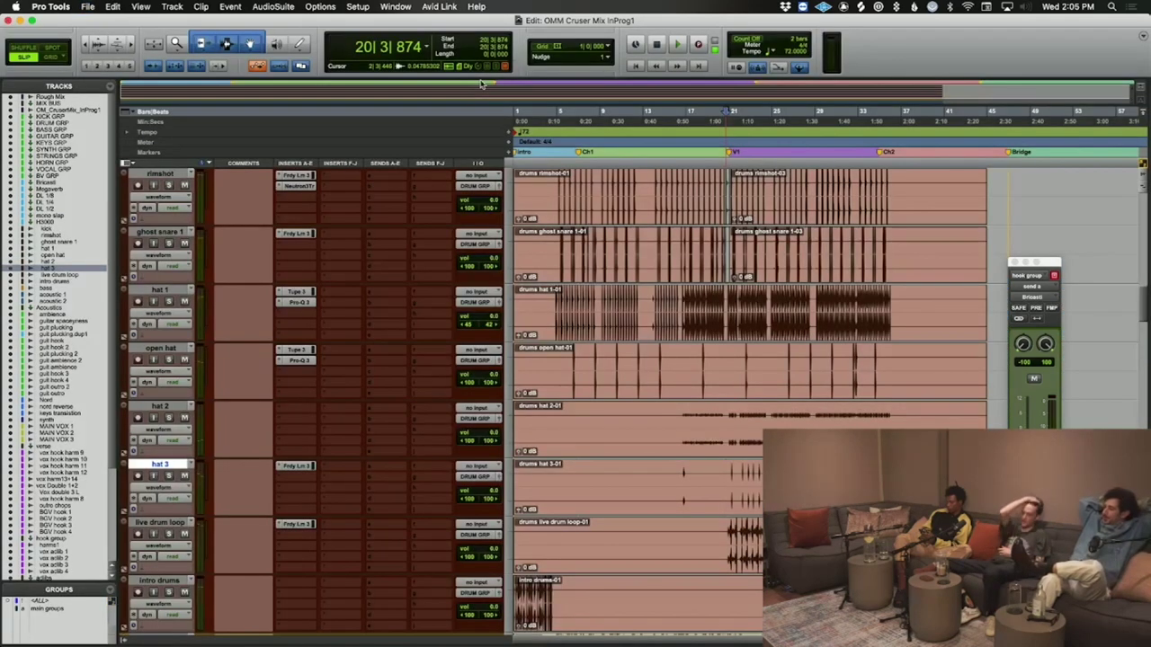
left_click(557, 306)
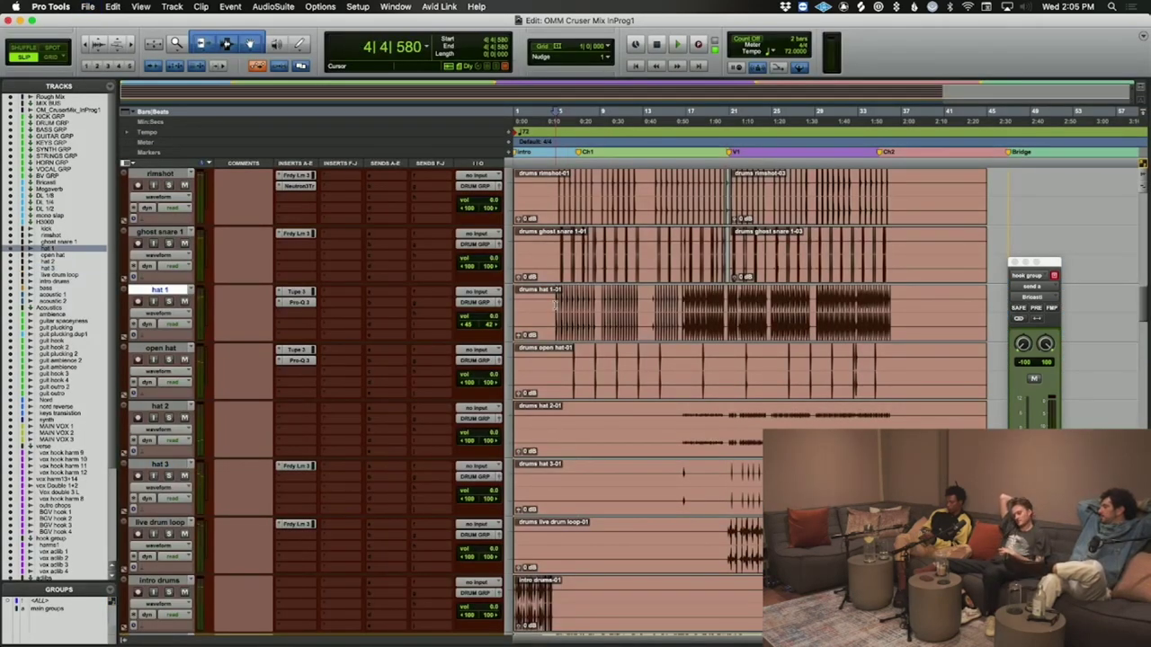
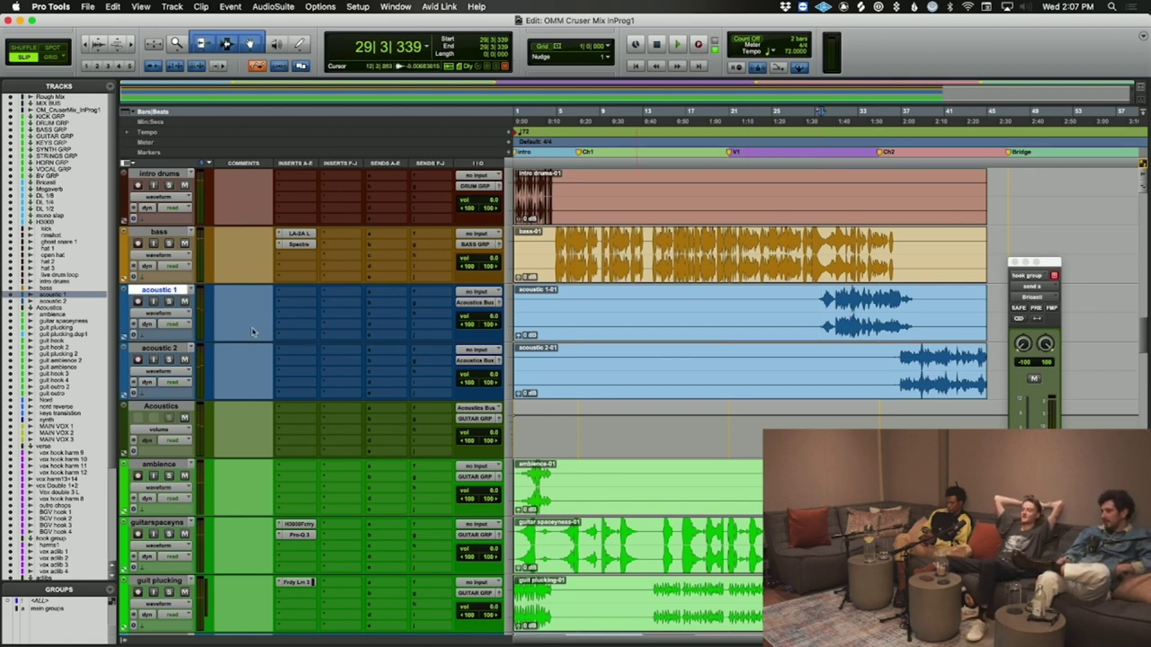
- Solo the two acoustic tracks, insert Pro-Q 3 on acoustic 1, and shape a 73 Hz low cut at 24 dB/oct plus a gentle low-mid boost
left_click(168, 301)
key("space")
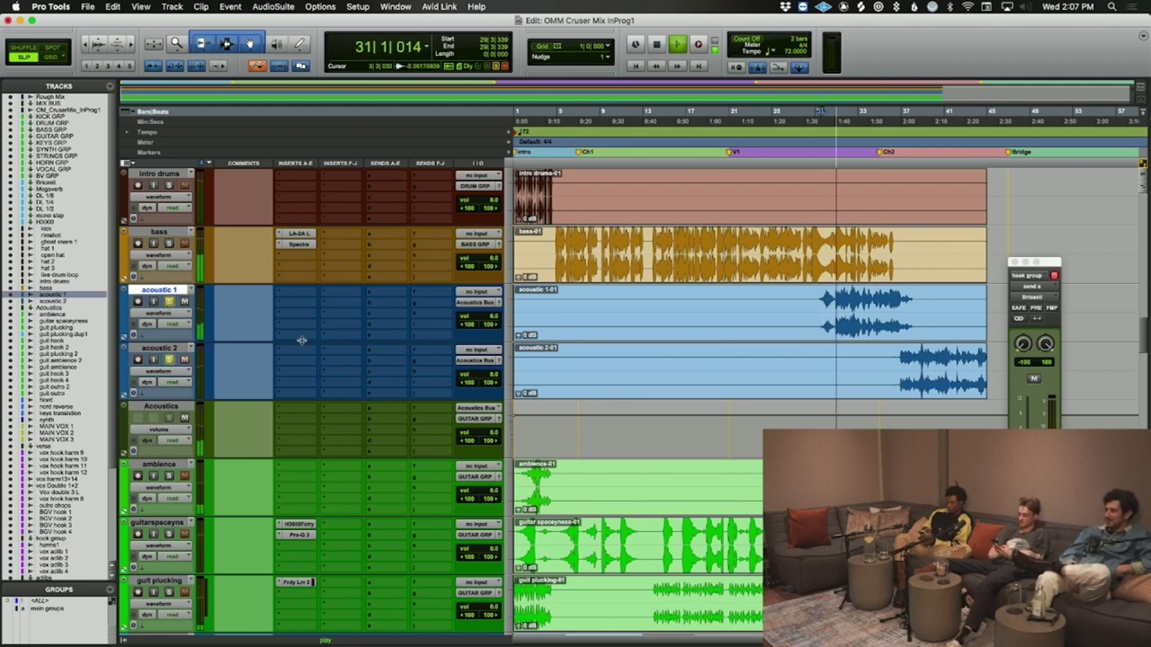
left_click(289, 293)
type("q 3")
key("Return")
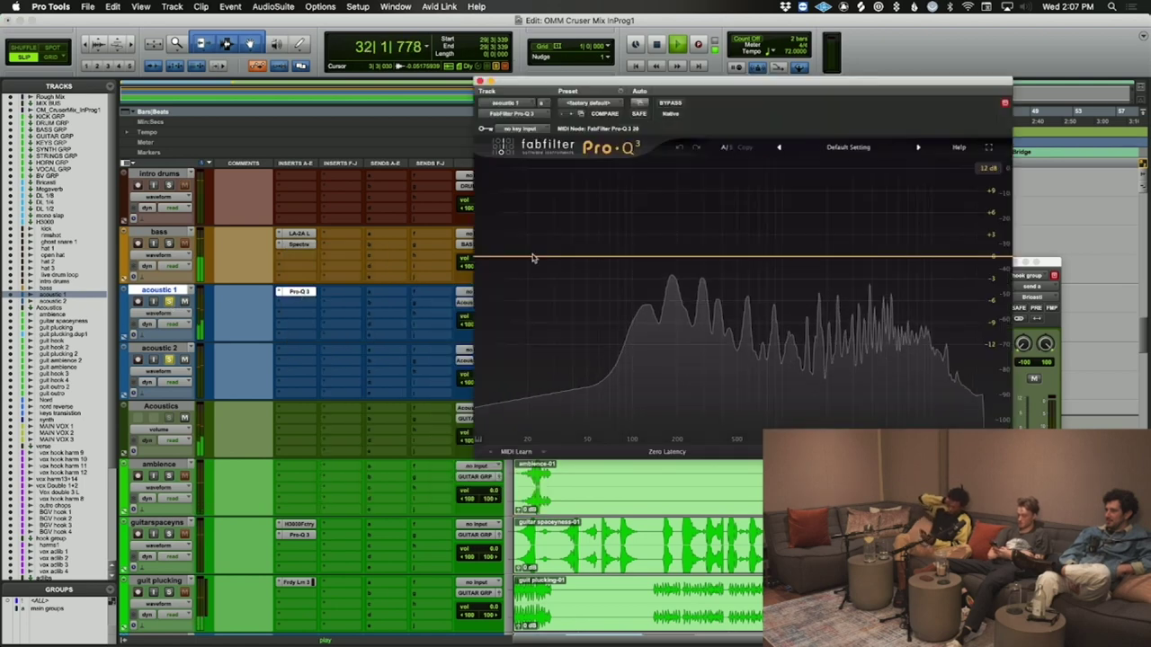
left_click_drag(487, 257, 612, 261)
left_click_drag(755, 258, 690, 244)
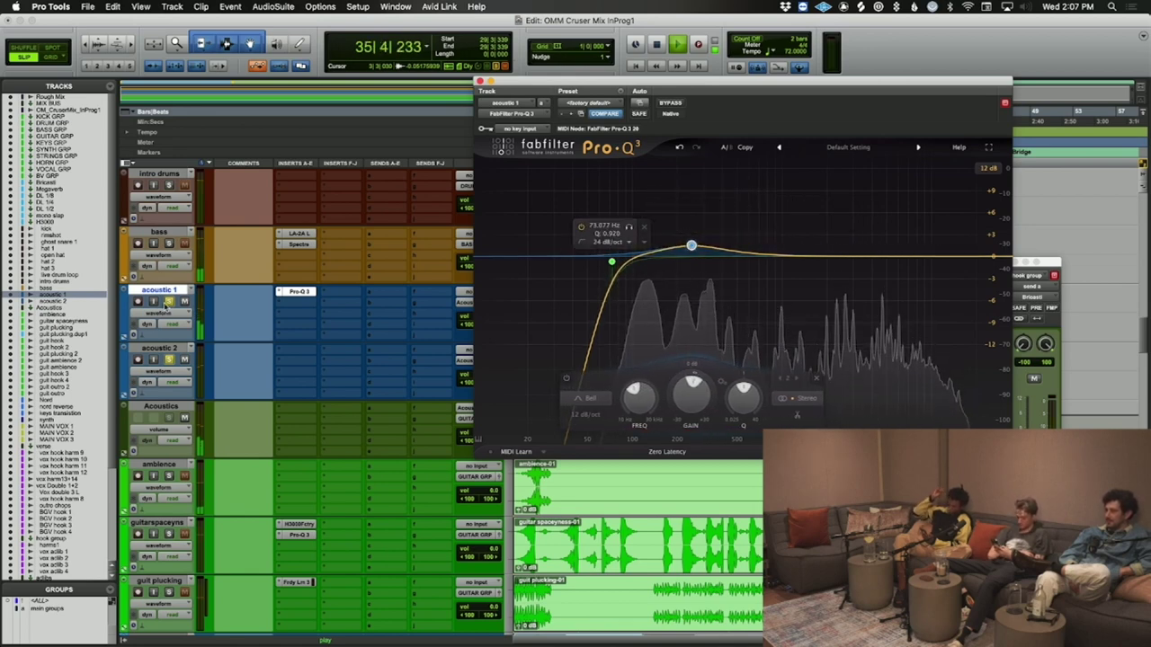
left_click(479, 81)
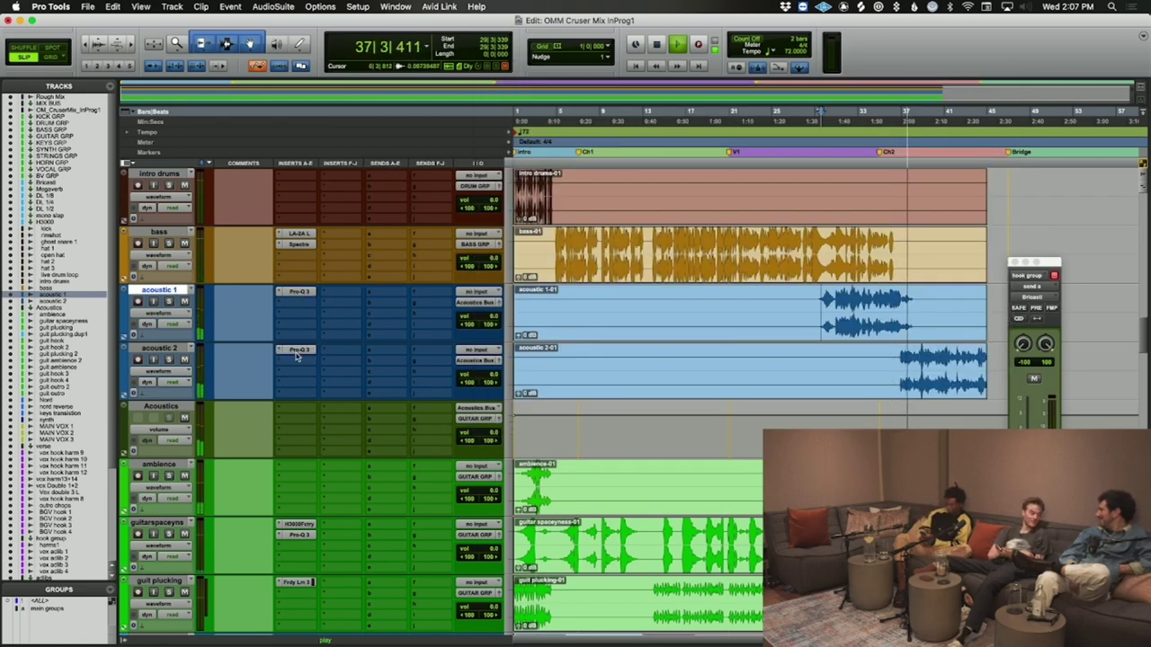
- Check the copied Pro-Q 3 on acoustic 2 and add a -1.44 dB bell cut at 2227 Hz with a Q of about 4
left_click(295, 353)
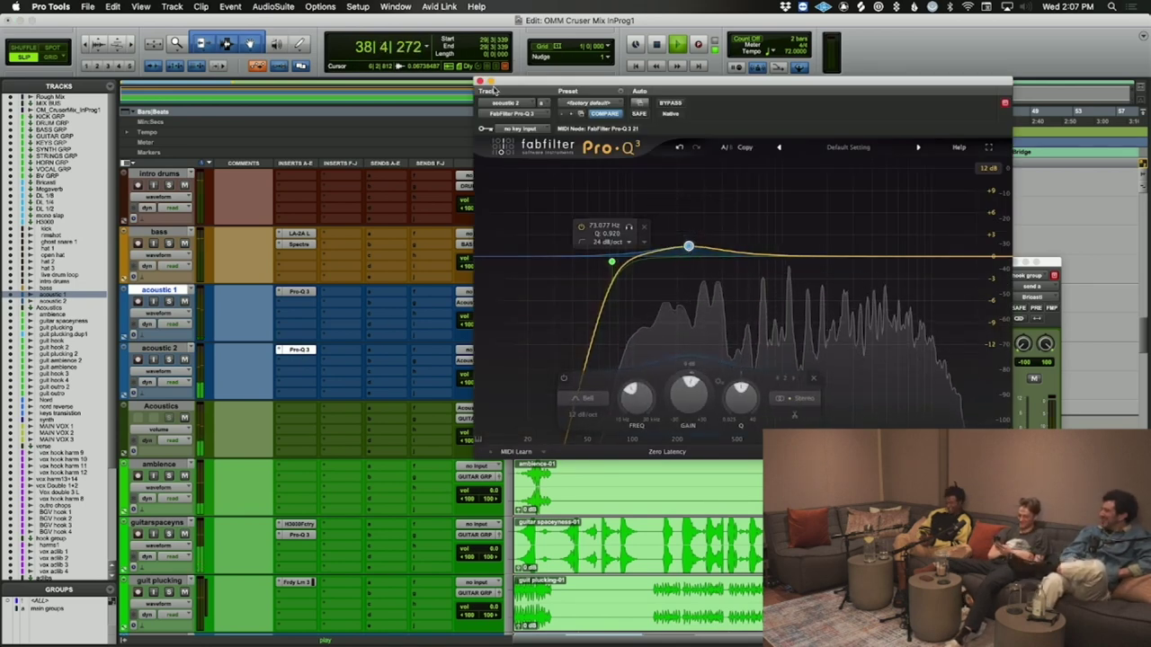
left_click(479, 81)
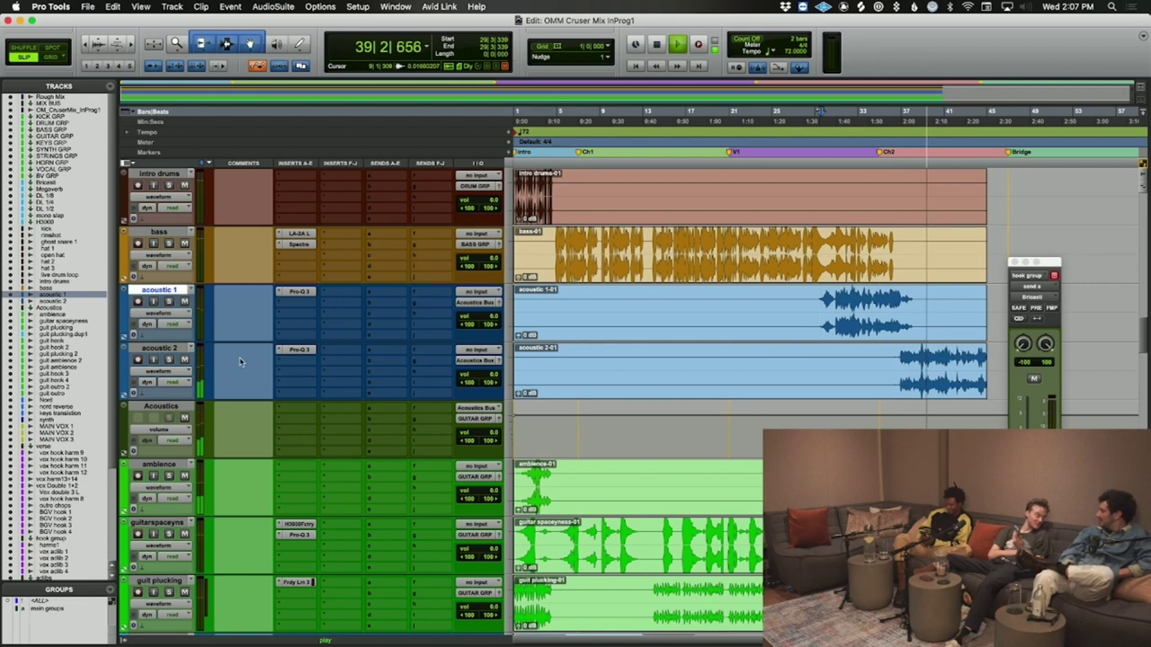
left_click(298, 350)
mouse_move(819, 257)
left_mouse_down()
mouse_move(832, 166)
mouse_move(851, 177)
mouse_move(827, 137)
mouse_move(835, 263)
left_mouse_up()
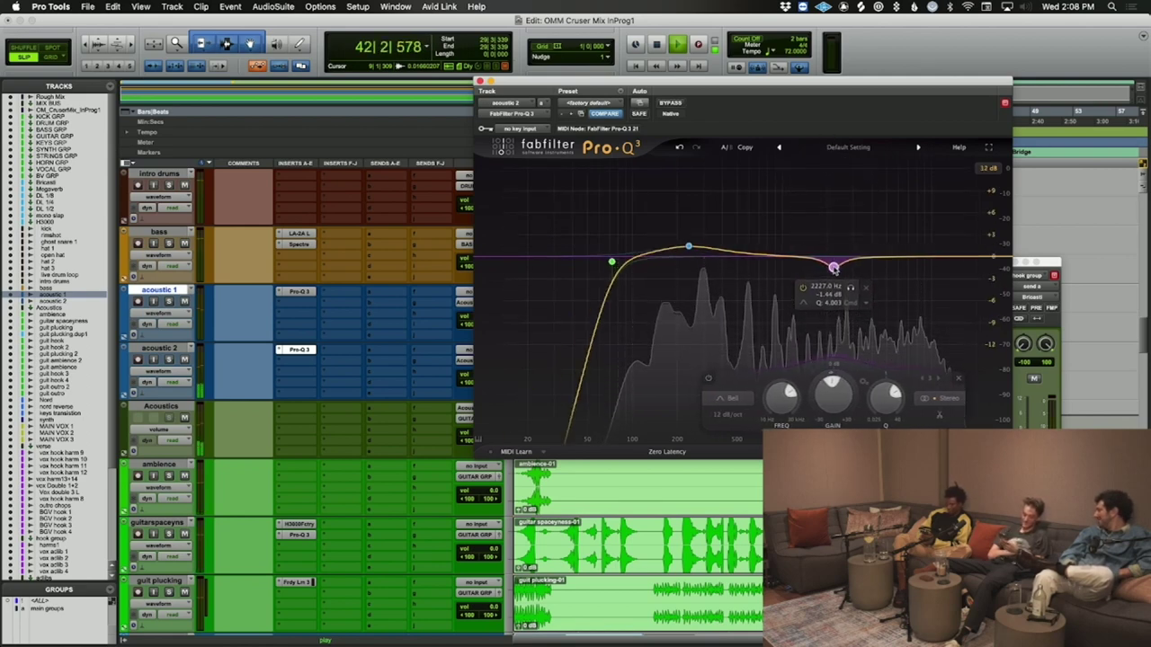
left_click(480, 82)
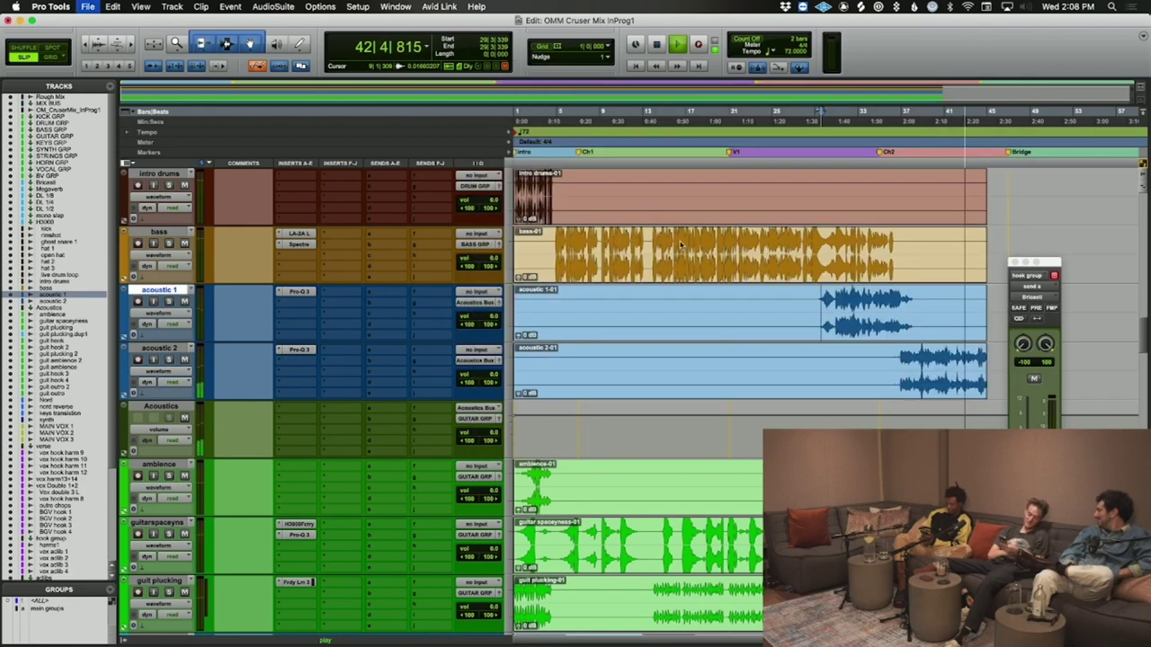
- Look through the guitar, keys and vocal tracks, and restart playback from the end of bar 3 on hat 1
scroll(808, 313, "down", 5)
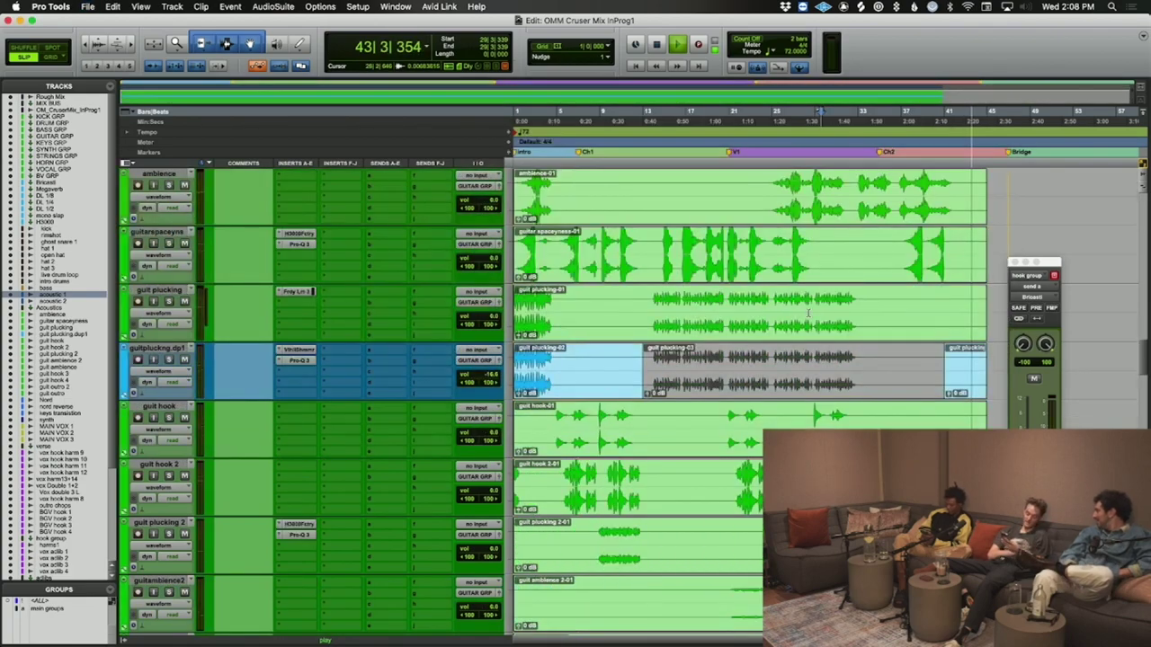
scroll(863, 330, "down", 8)
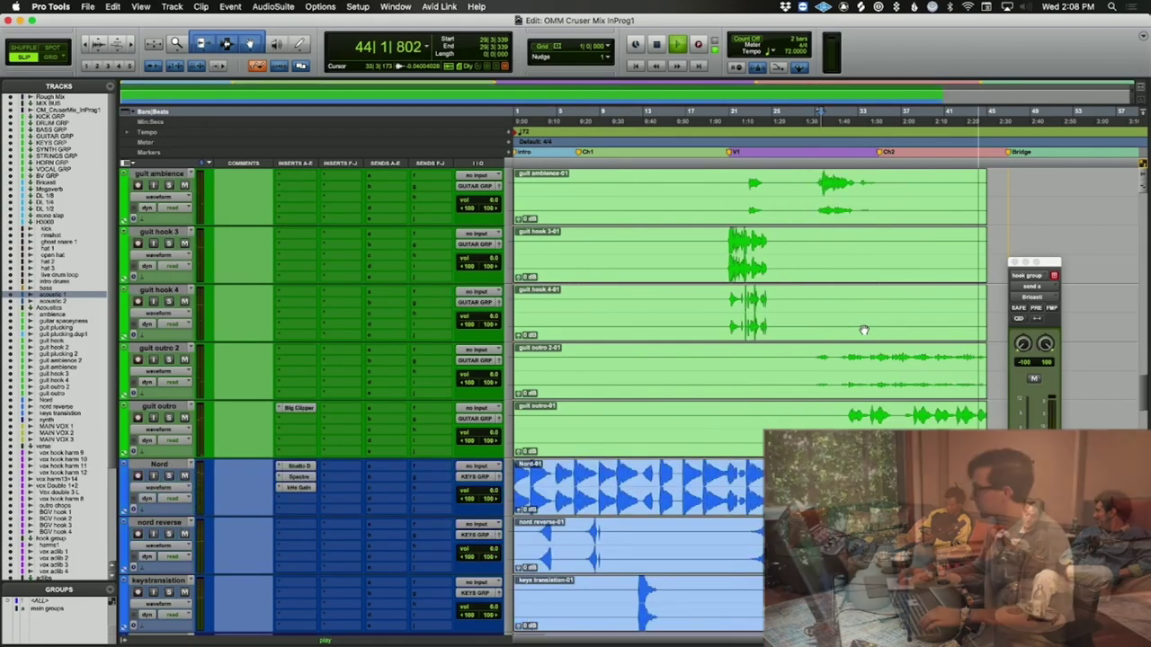
scroll(767, 385, "down", 7)
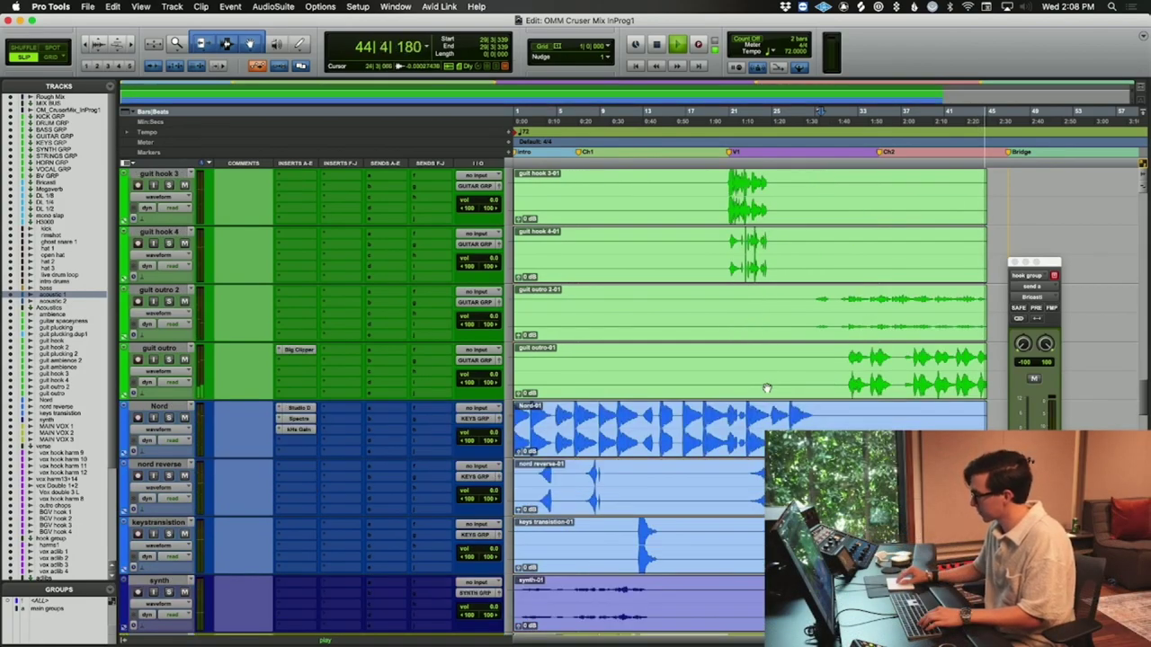
key("space")
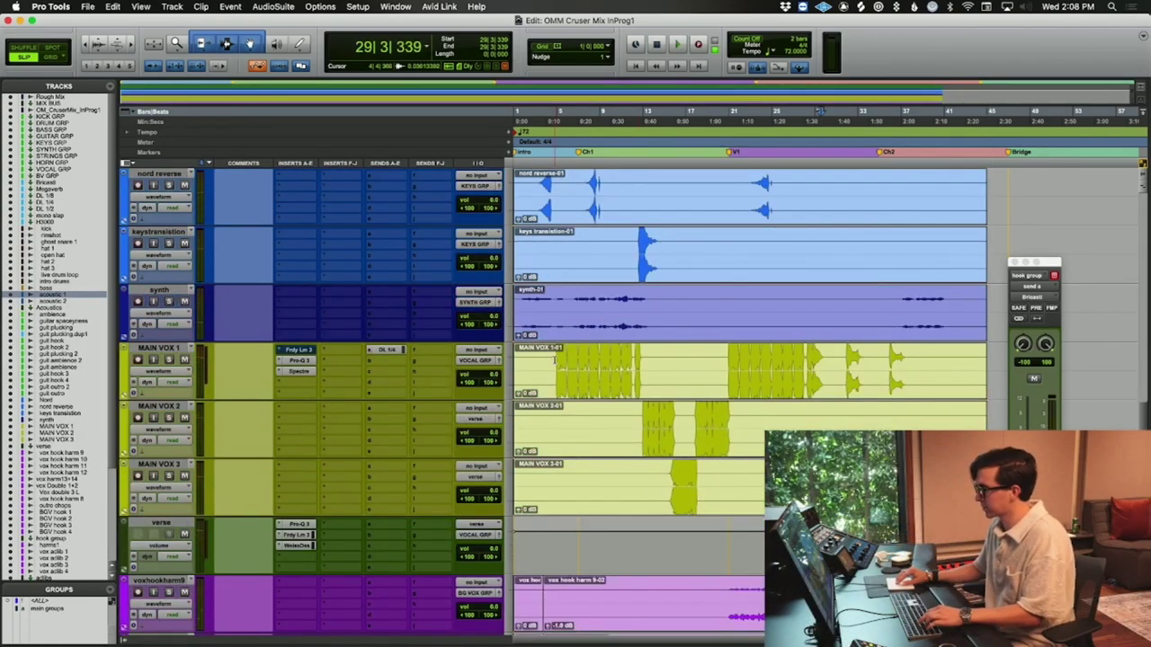
left_click(554, 360)
scroll(554, 360, "down", 2)
scroll(554, 359, "up", 20)
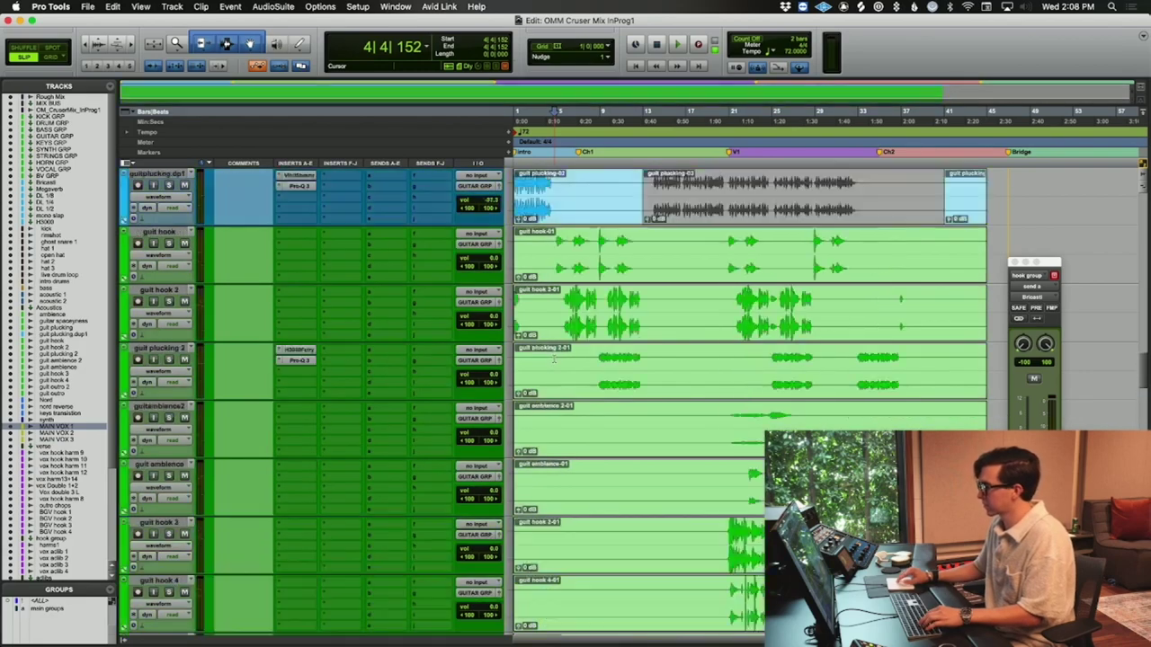
left_click(550, 352)
key("space")
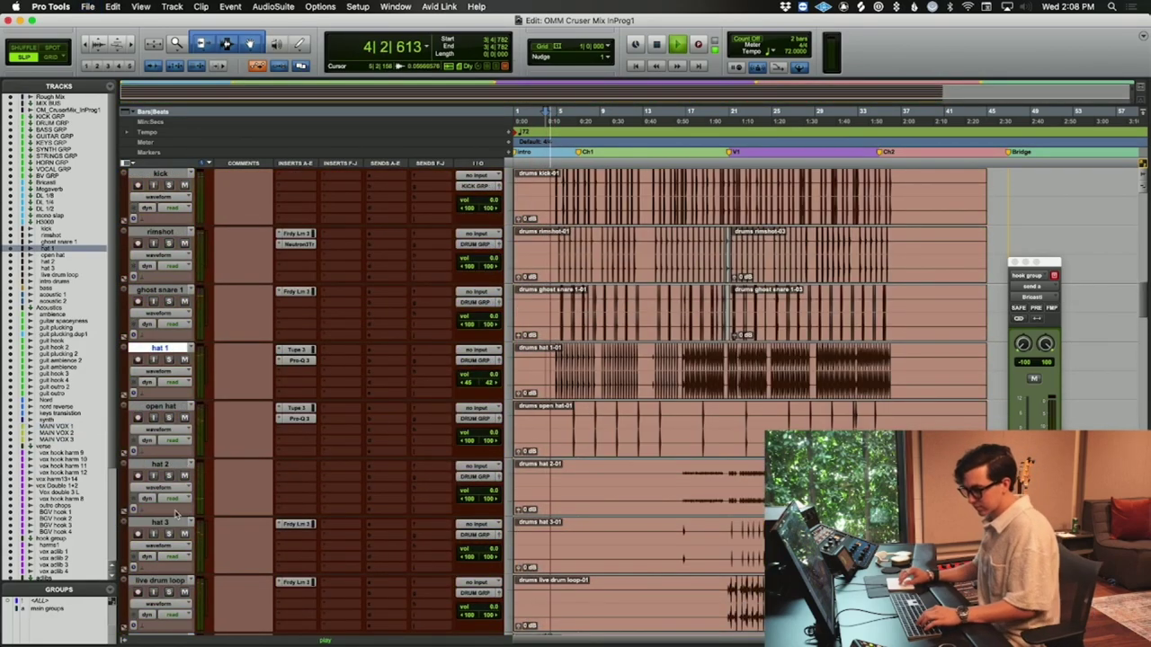
- Select the tracks from hat 1 to hat 3 and create an aux track directly below hat 3
left_click(177, 522)
left_click(165, 349, "shift")
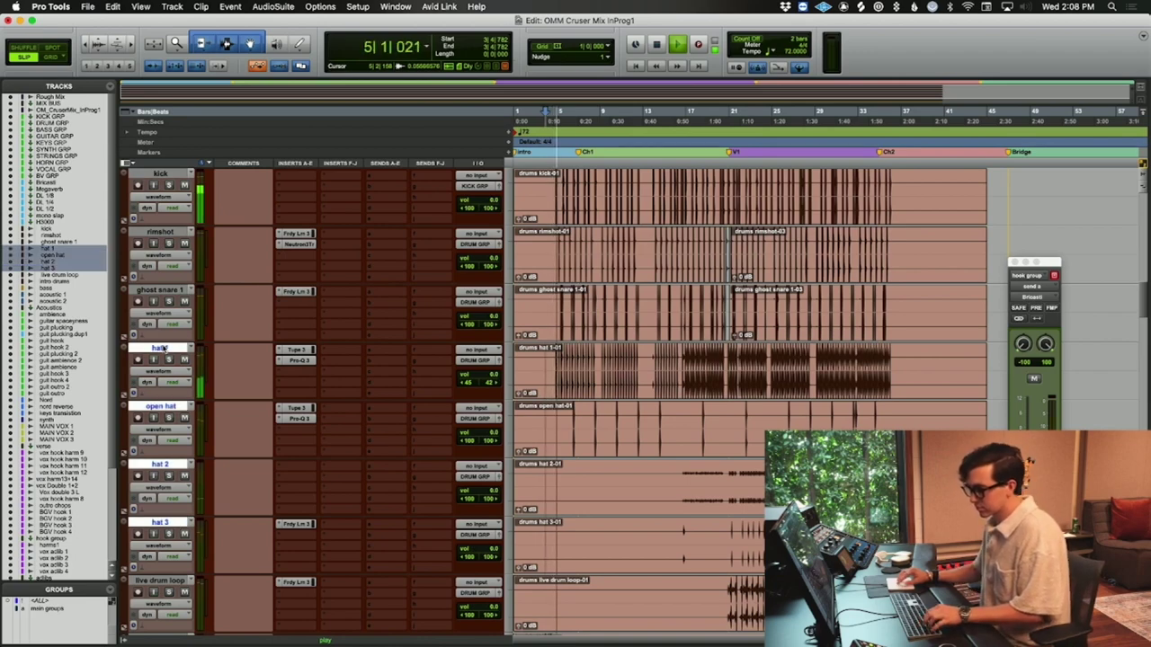
scroll(214, 361, "down", 1)
key("super+shift+n")
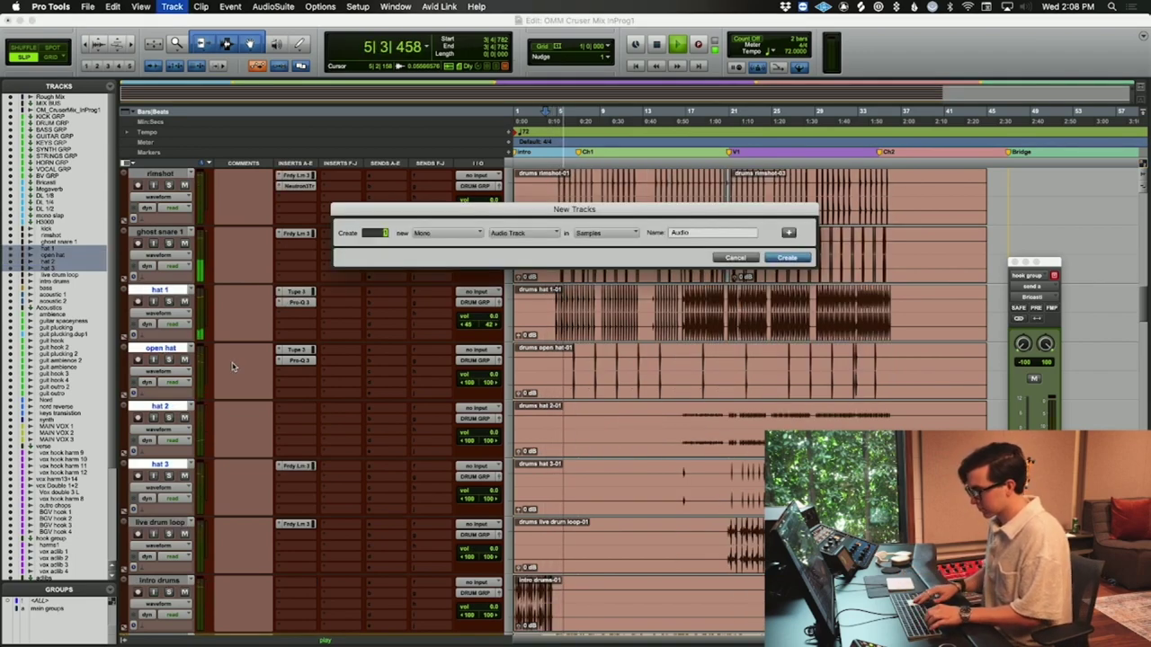
key("Return")
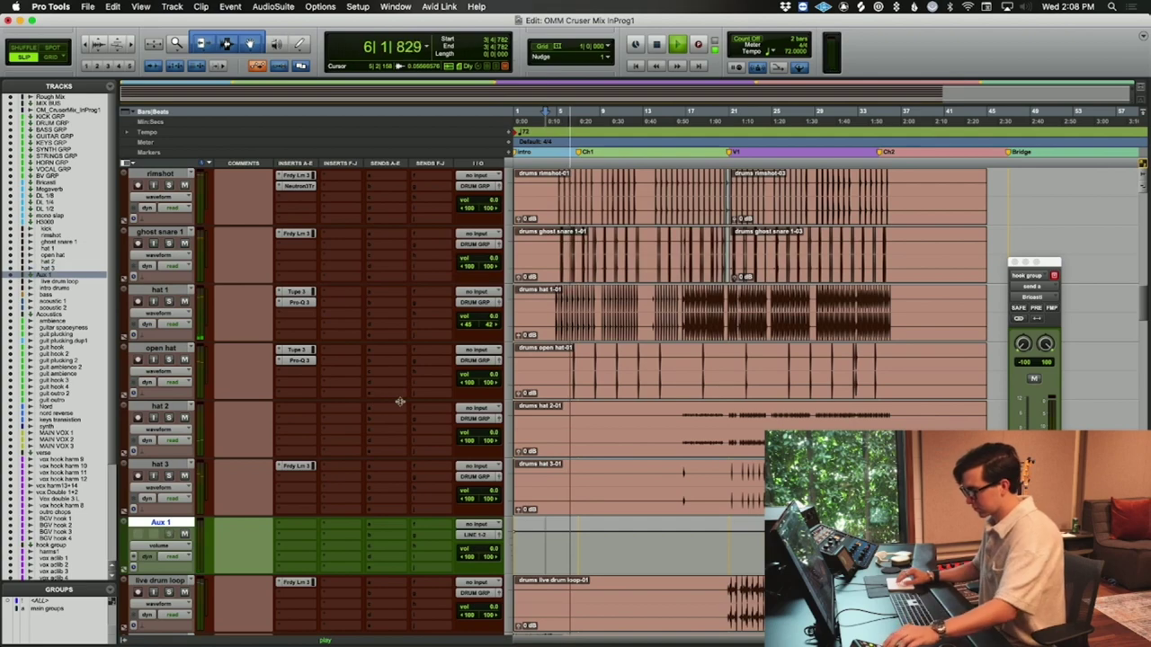
- In the mix view, try high-mid and high-frequency band changes in DRUM GRP's Pro-Q 3, flatten them and delete the high band
key("super+equal")
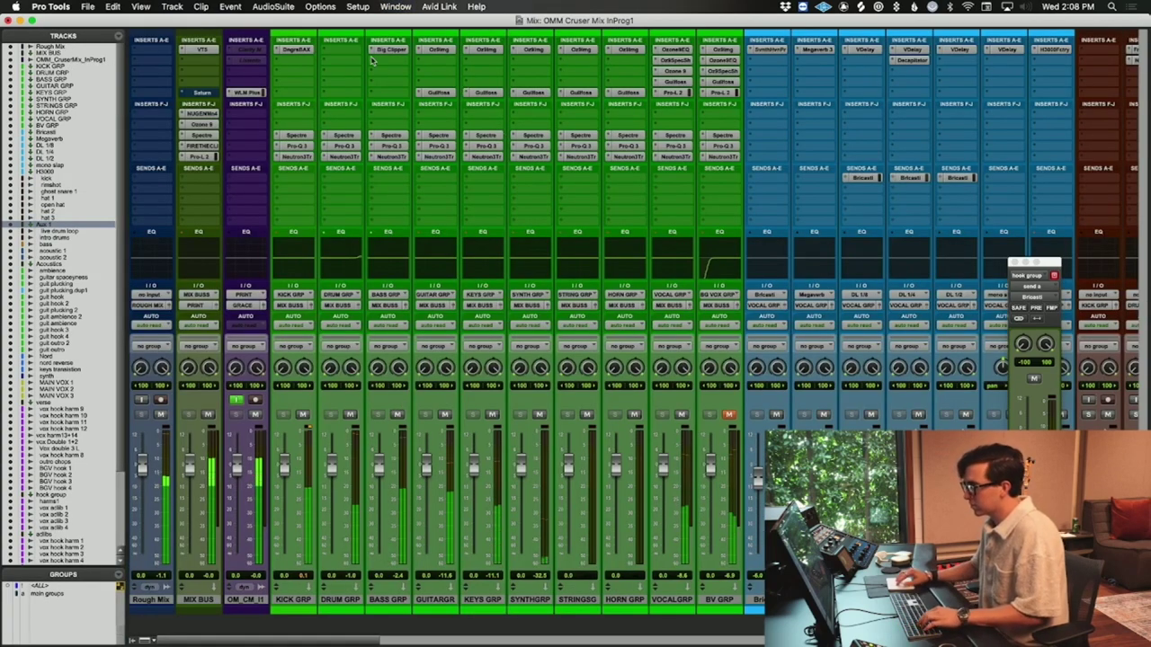
left_click(343, 146)
left_click_drag(966, 233, 892, 280)
left_click_drag(718, 257, 822, 256)
scroll(822, 184, "up", 5)
left_click_drag(891, 282, 894, 255)
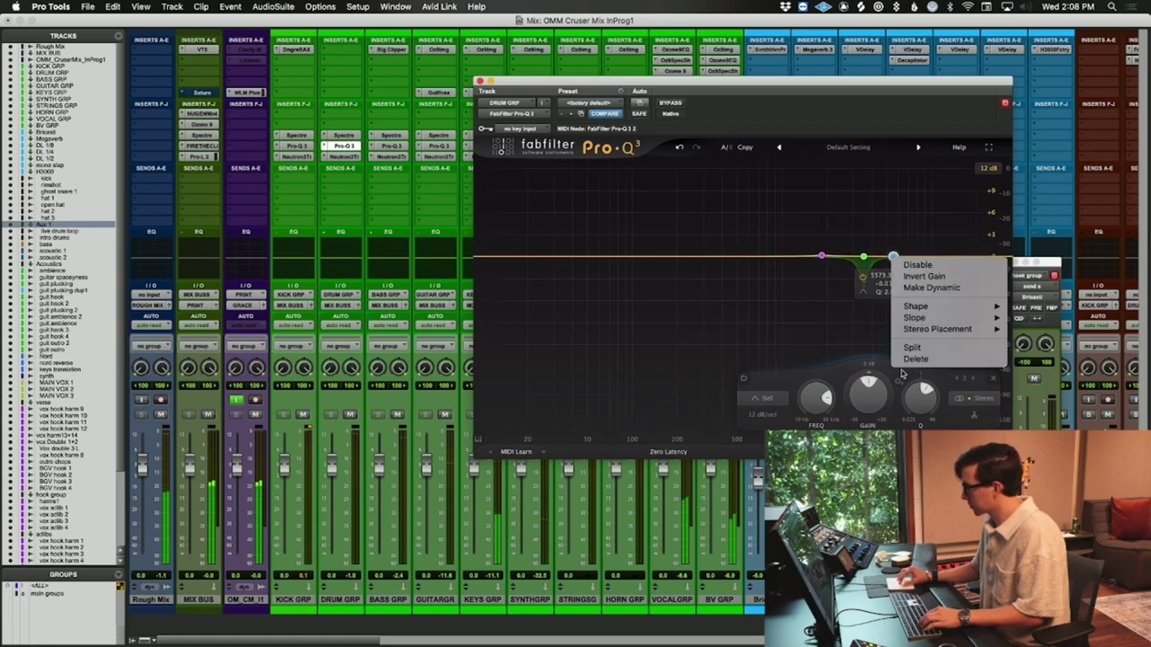
left_click(899, 360)
left_click(480, 82)
- Add a bell cut around 6.6 kHz in hat 1's Pro-Q 3, adjust its depth and width, and close the plug-in
scroll(626, 540, "right", 10)
left_click(676, 600)
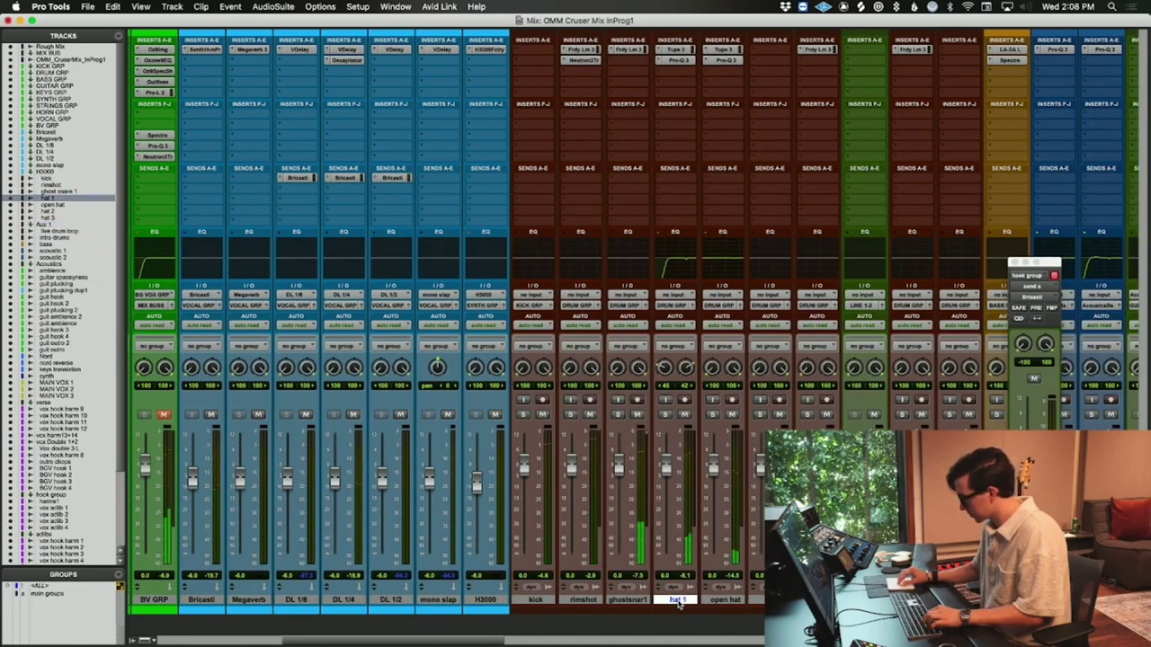
left_click(676, 60)
left_click_drag(835, 260, 866, 296)
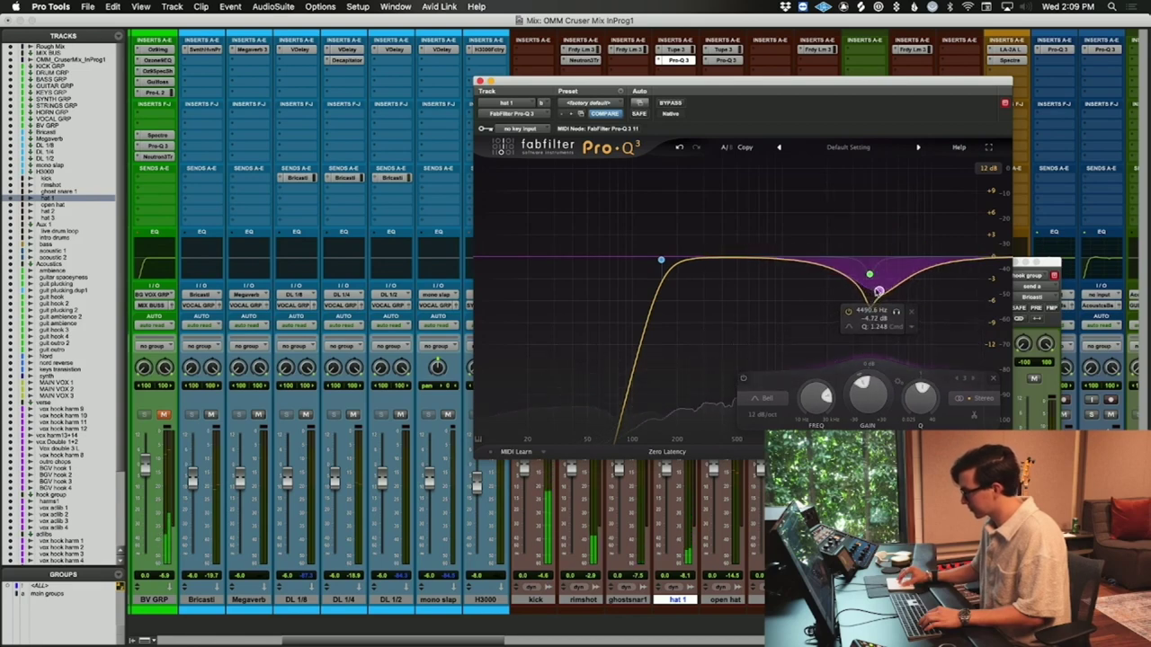
scroll(904, 288, "up", 3)
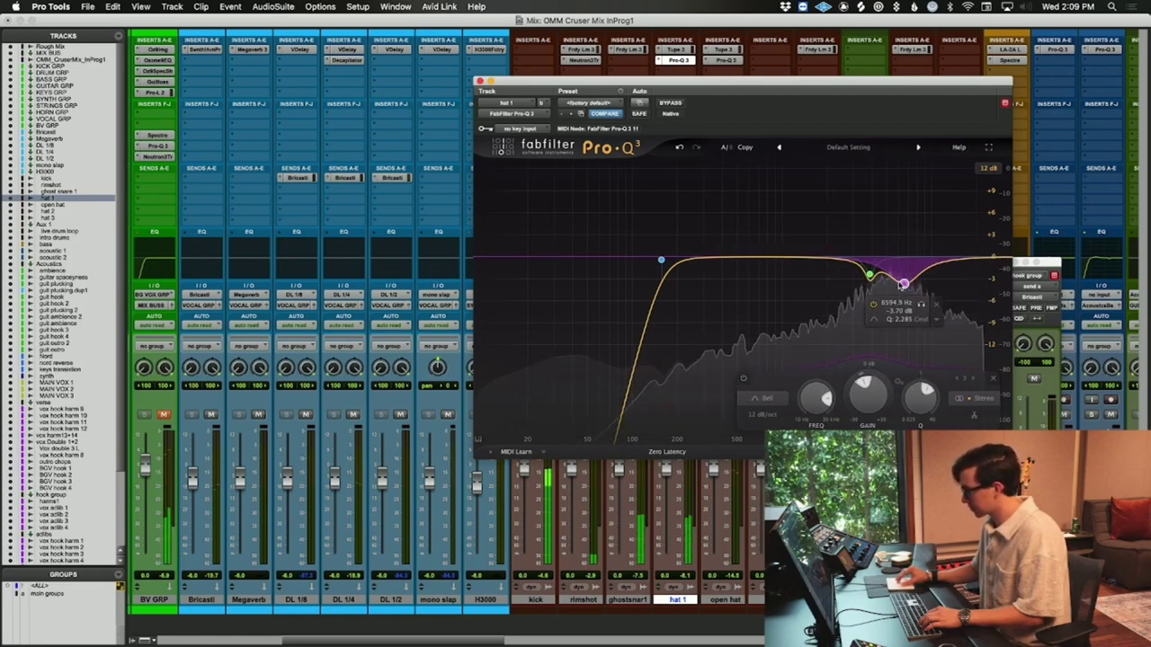
left_click_drag(908, 279, 906, 282)
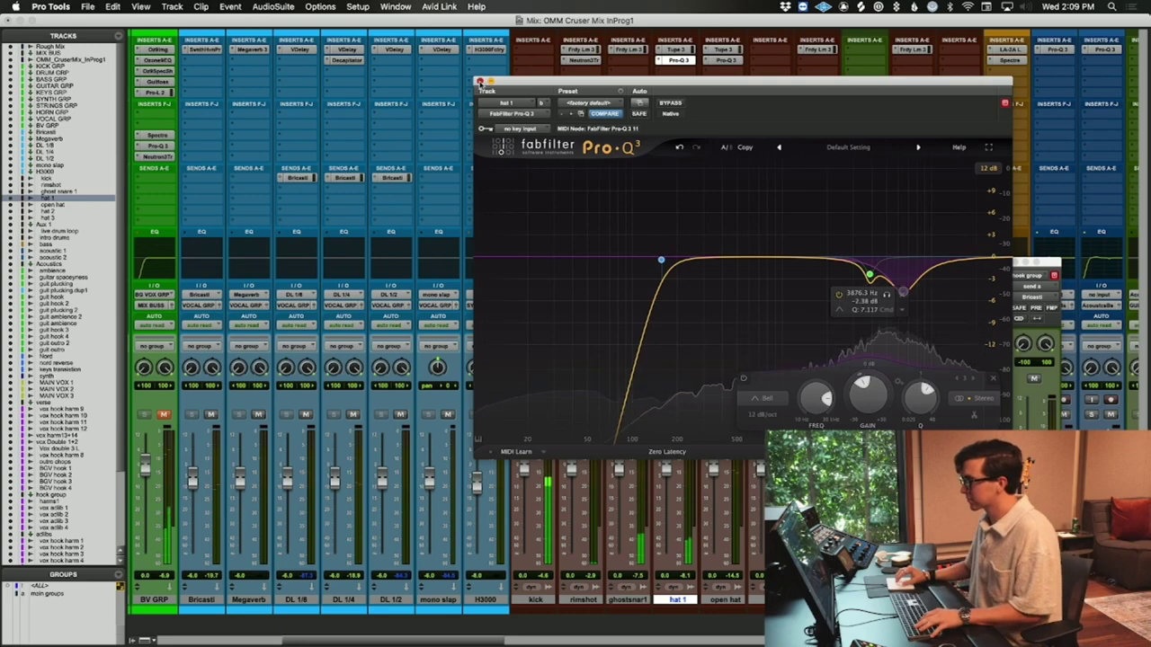
left_click(480, 81)
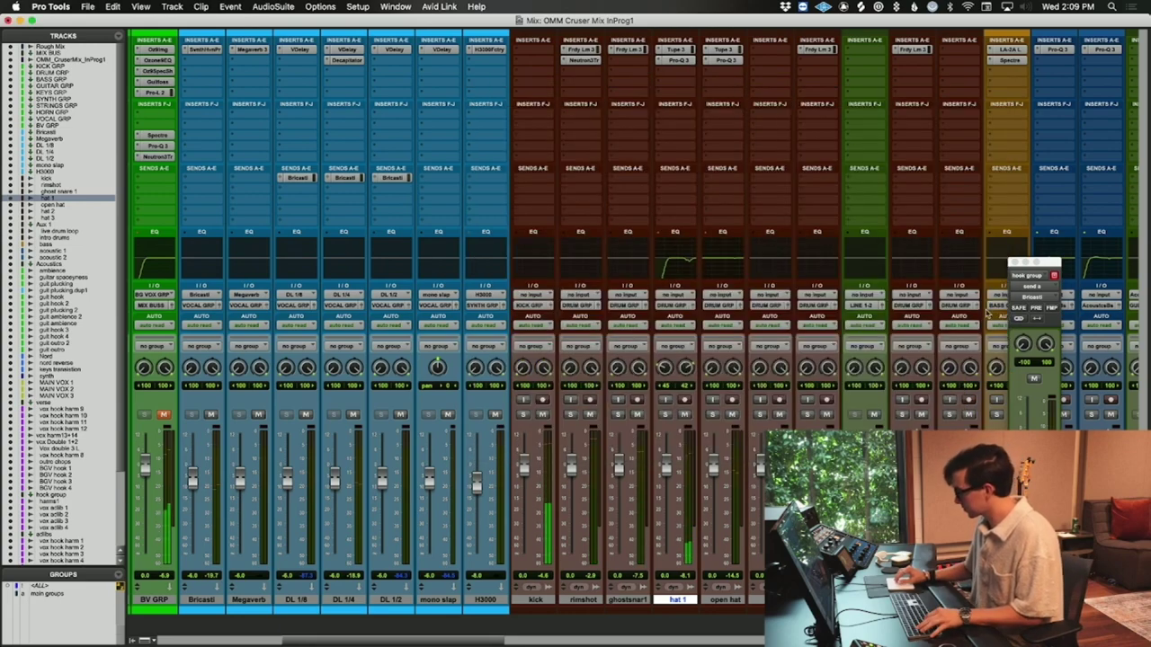
- Insert Pro-Q 3 on the live drum loop and cut 3.65 dB at about 4628 Hz with a Q of 1.752
left_click(914, 62)
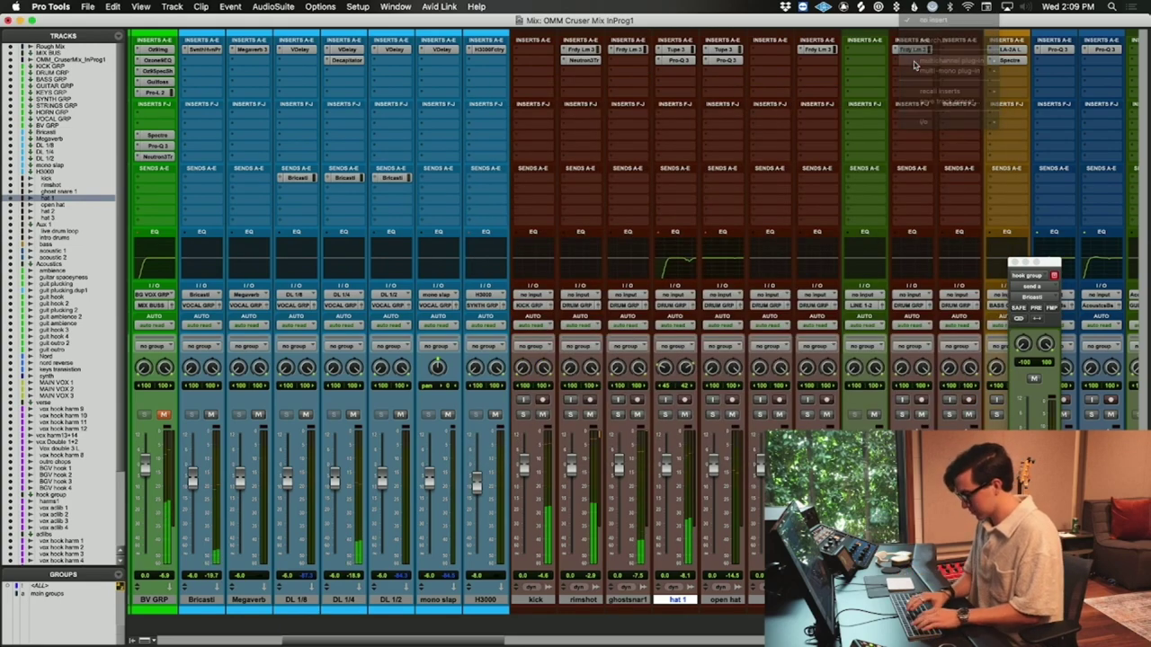
type("q 3")
key("Return")
left_click_drag(822, 257, 880, 284)
scroll(876, 189, "up", 3)
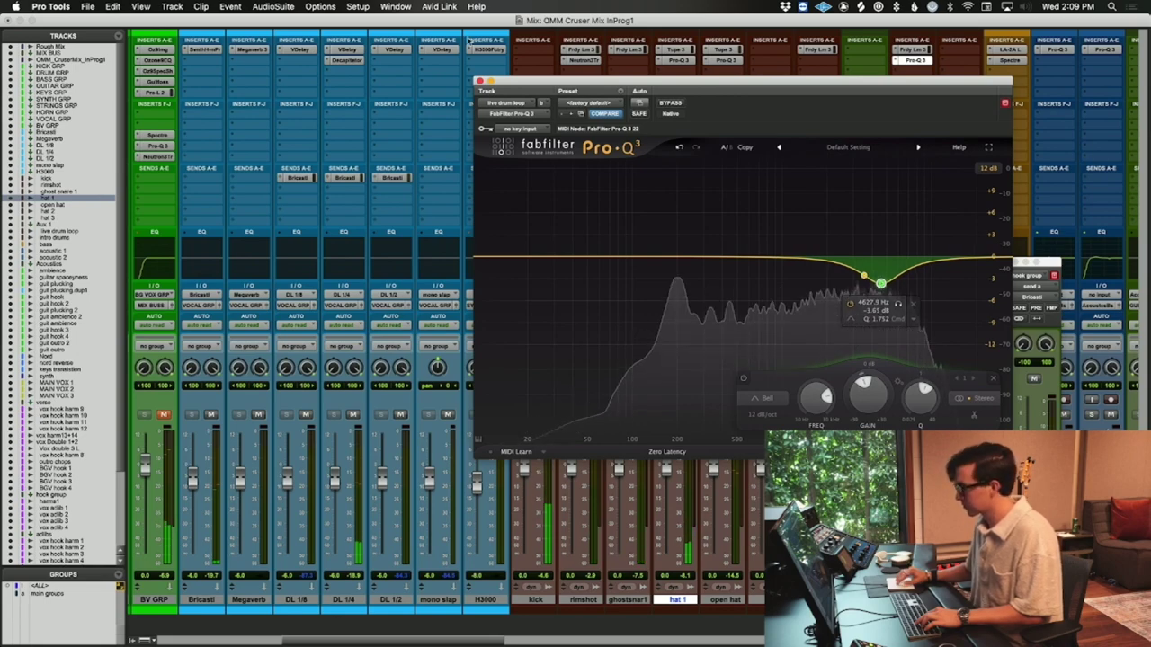
key("super+w")
- Insert Spectre on BASS GRP and boost its middle band by about 10 dB at about 1.5 kHz with a Q of 1.22
scroll(733, 297, "left", 15)
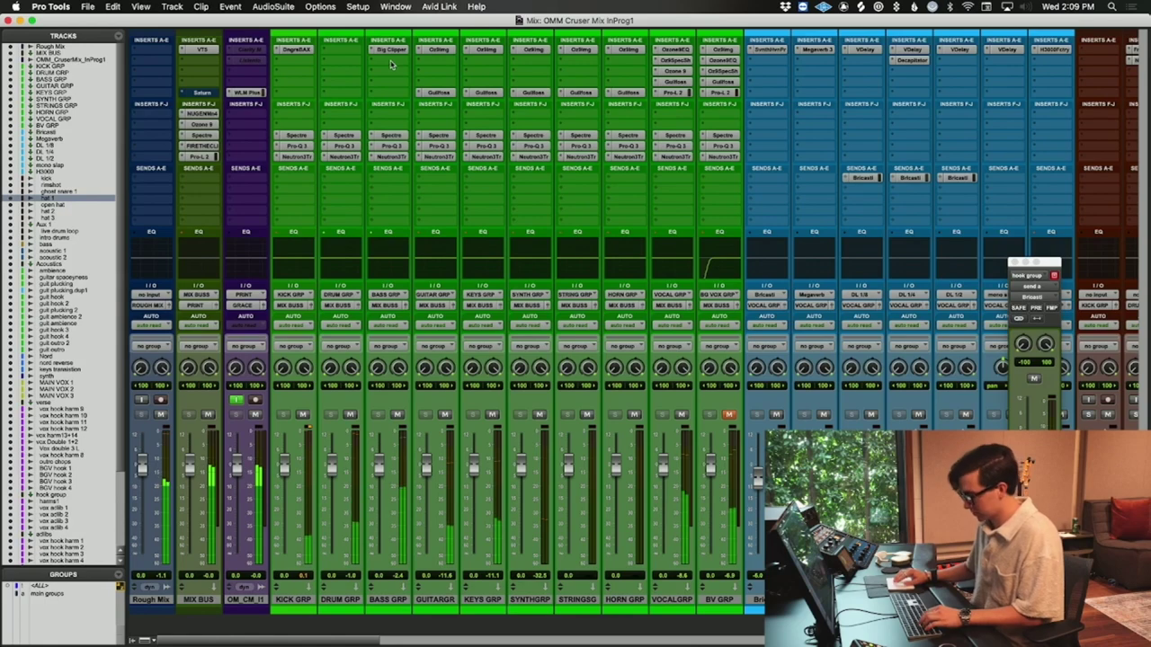
left_click(390, 62)
key("Escape")
type("t")
key("BackSpace")
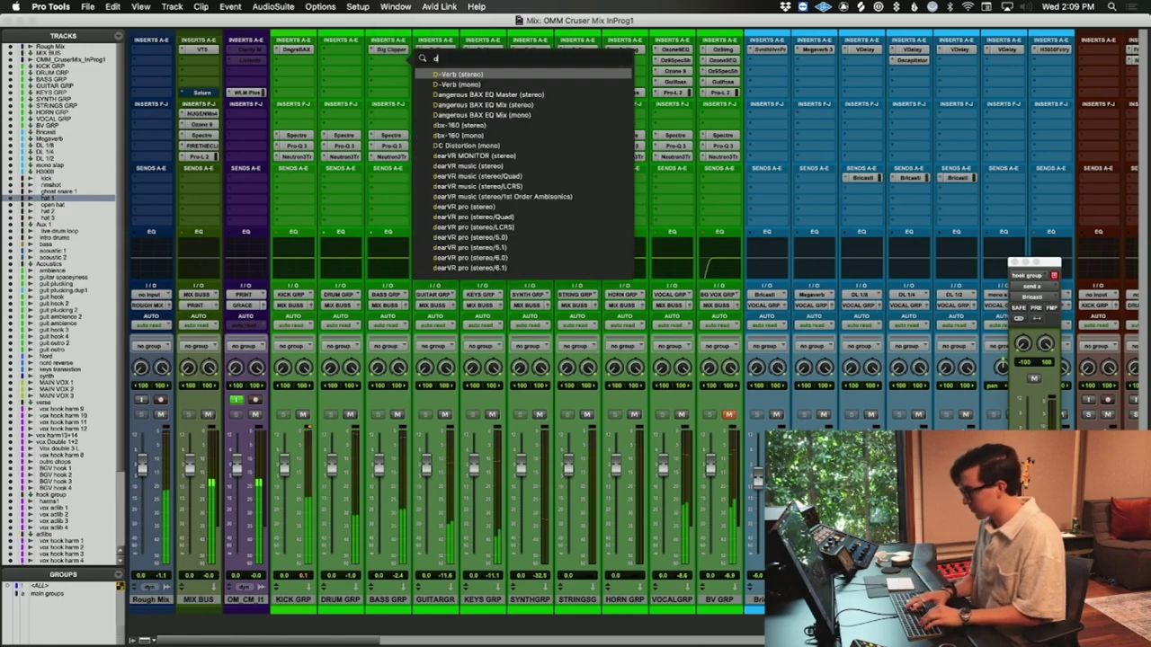
type("t")
key("BackSpace")
type("spe")
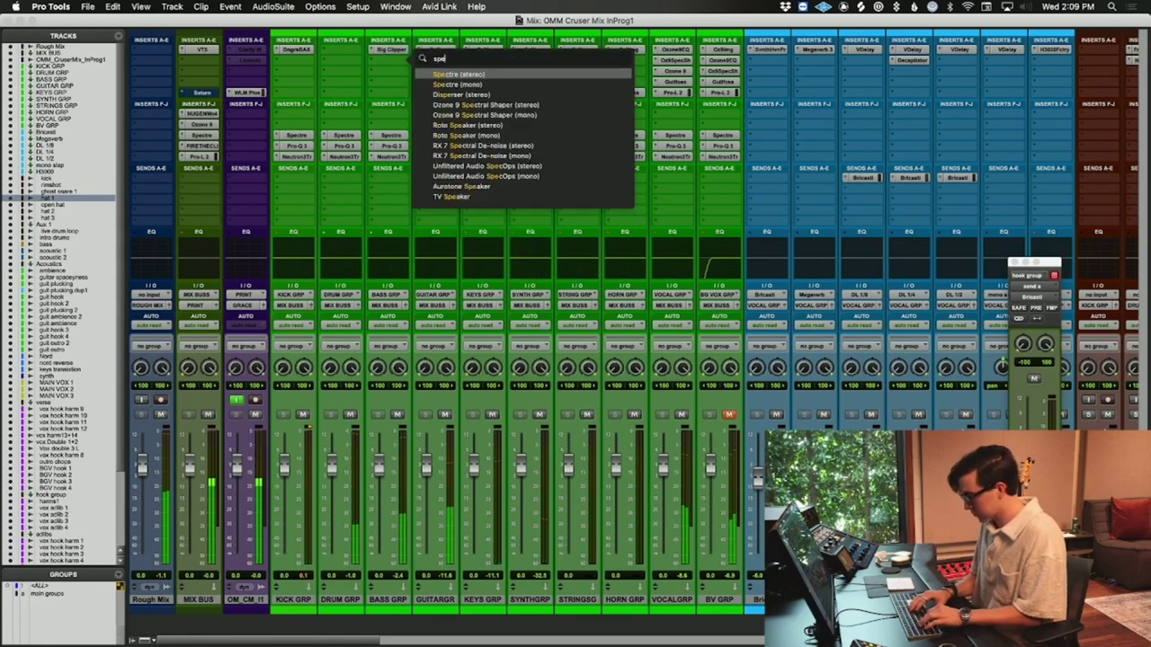
type("c")
key("Return")
left_click_drag(669, 269, 728, 188)
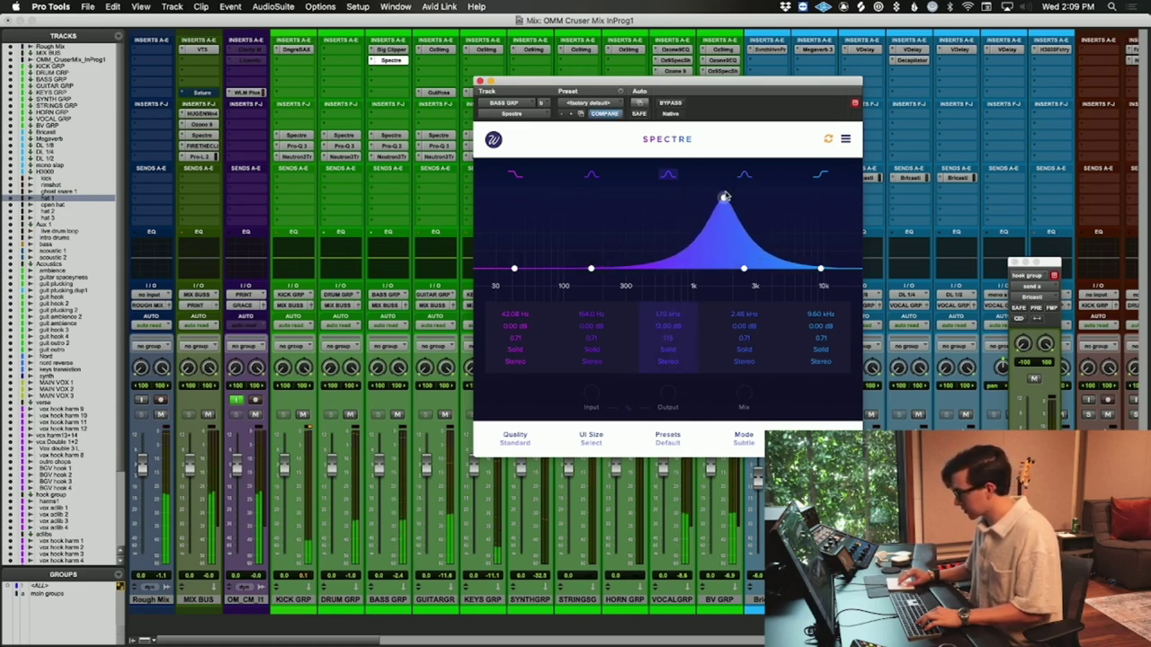
left_click_drag(727, 190, 724, 205)
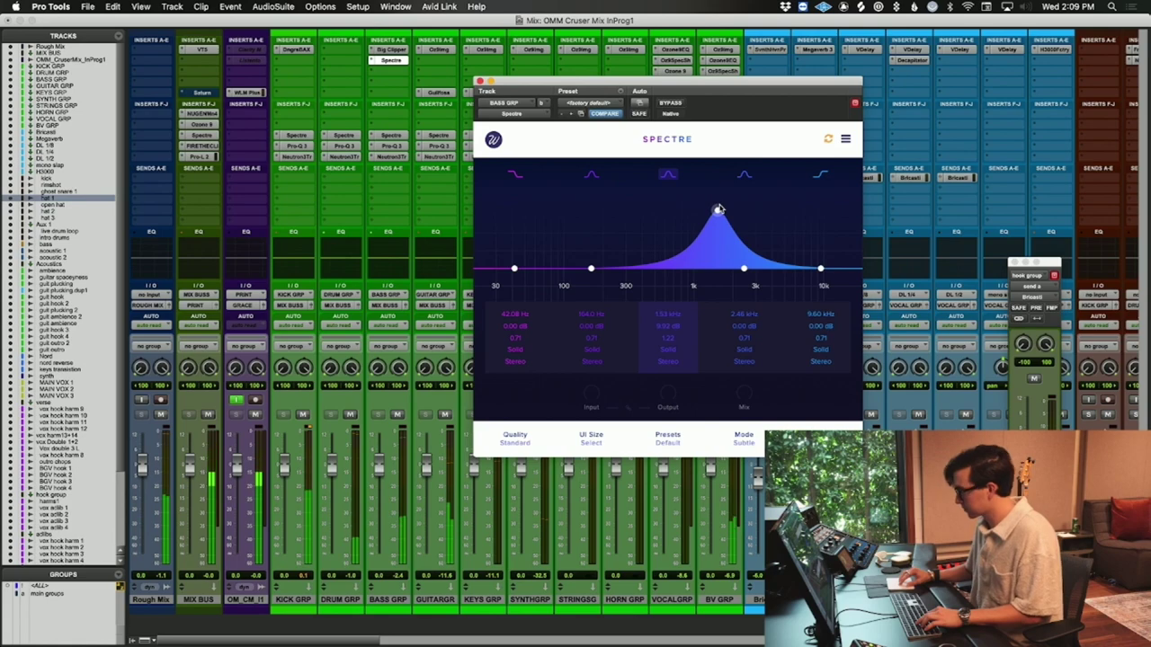
- Play from about bar 20, beat 3 in the edit view, reduce BASS GRP's Spectre mid boost to a slight lift near 1.68 kHz, and close Spectre
left_click_drag(638, 90, 434, 87)
key("super+equal")
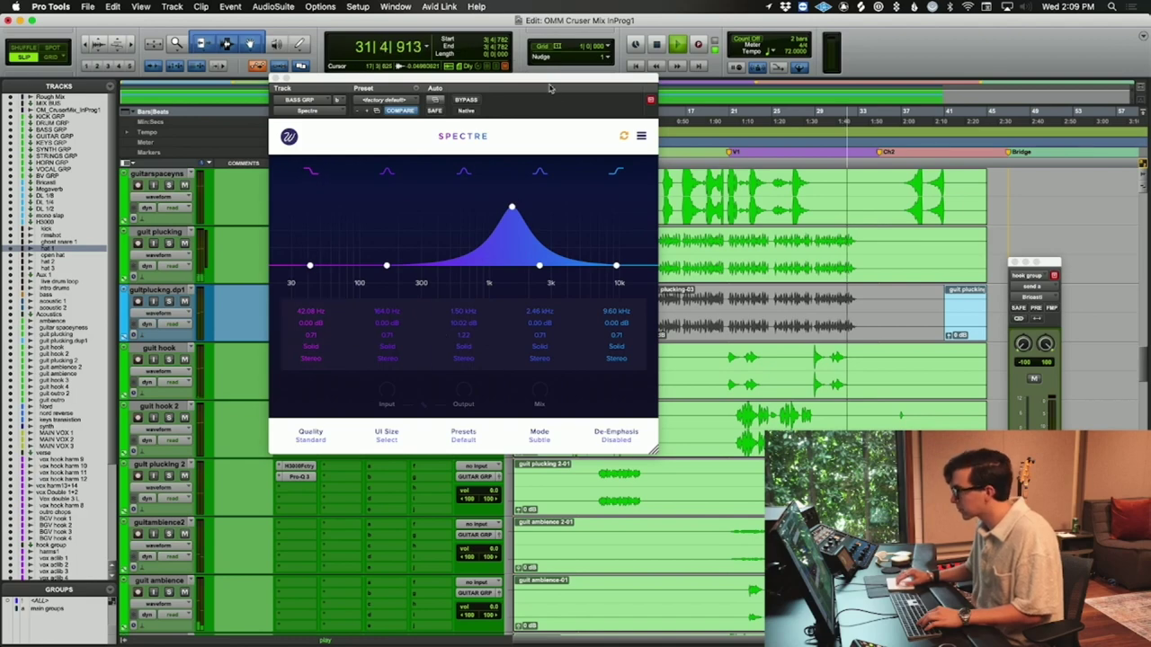
left_click_drag(550, 87, 418, 84)
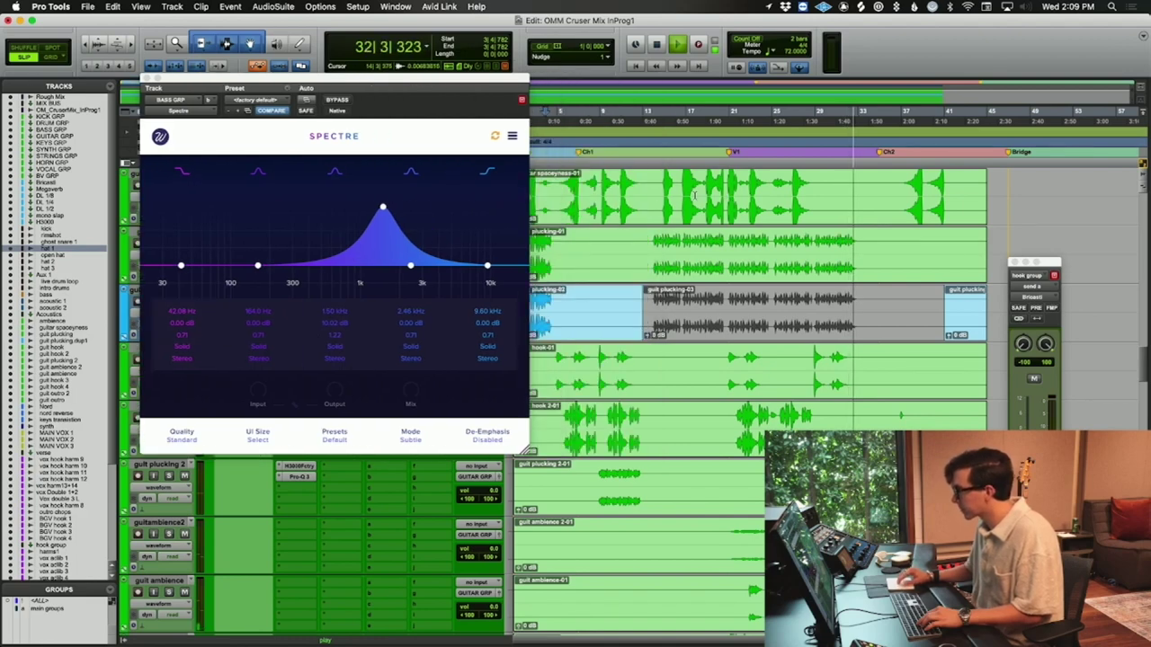
left_click(724, 196)
left_click_drag(383, 208, 389, 260)
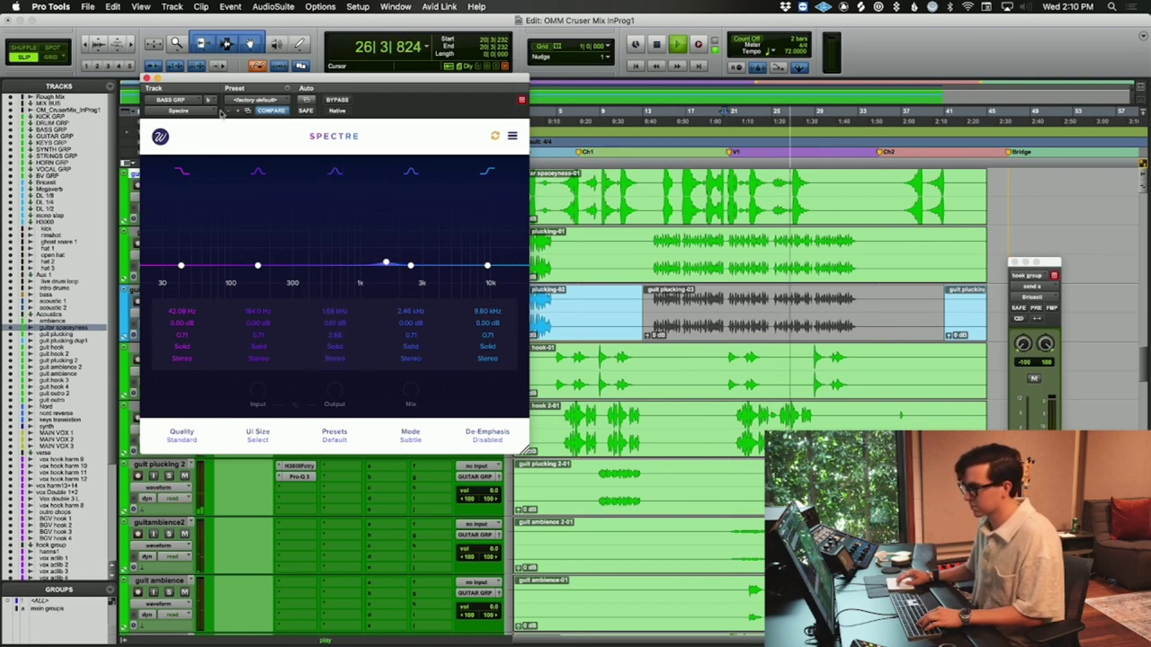
left_click(147, 79)
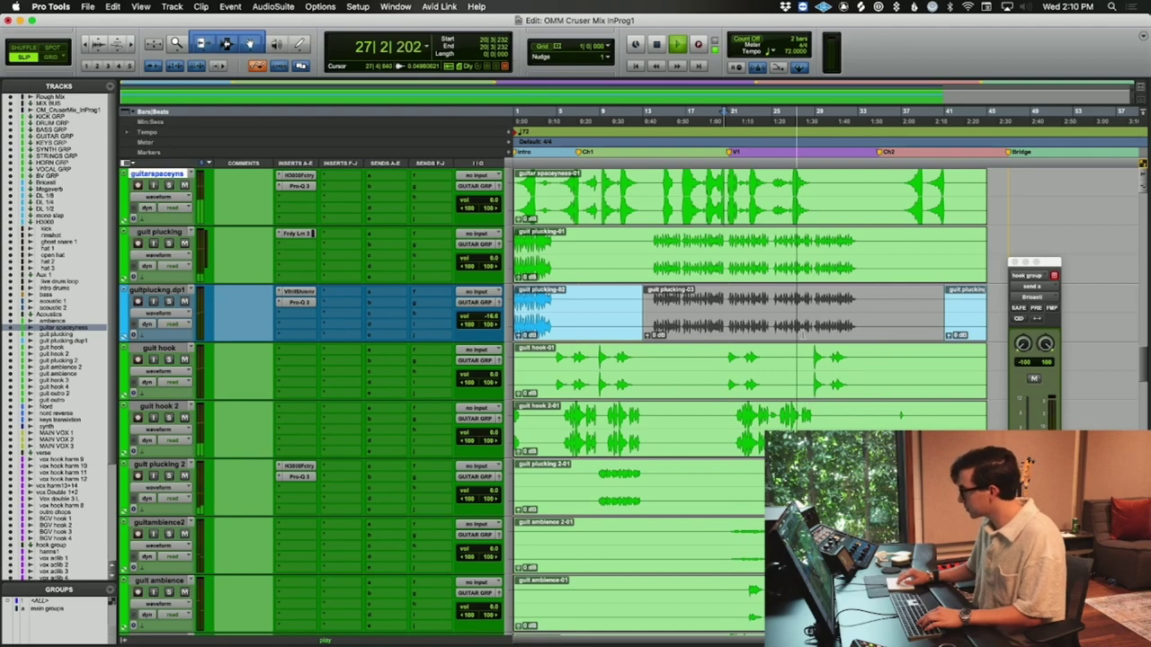
- Stop playback and place the edit cursor on the bass track at about bar 4, beat 3
scroll(803, 335, "up", 10)
key("space")
left_click(549, 358)
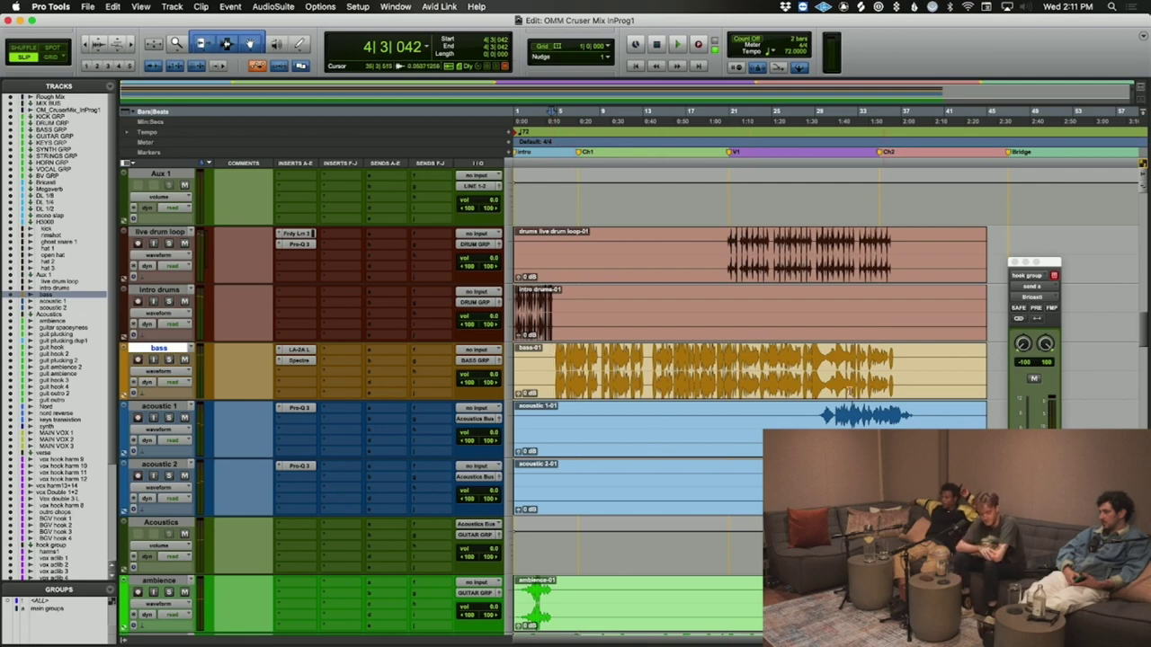
- In Grid mode, separate and copy the first chorus vocal on MAIN VOX 1 from bar 5 to bar 13
scroll(850, 392, "down", 9)
key("r")
scroll(846, 387, "up", 11)
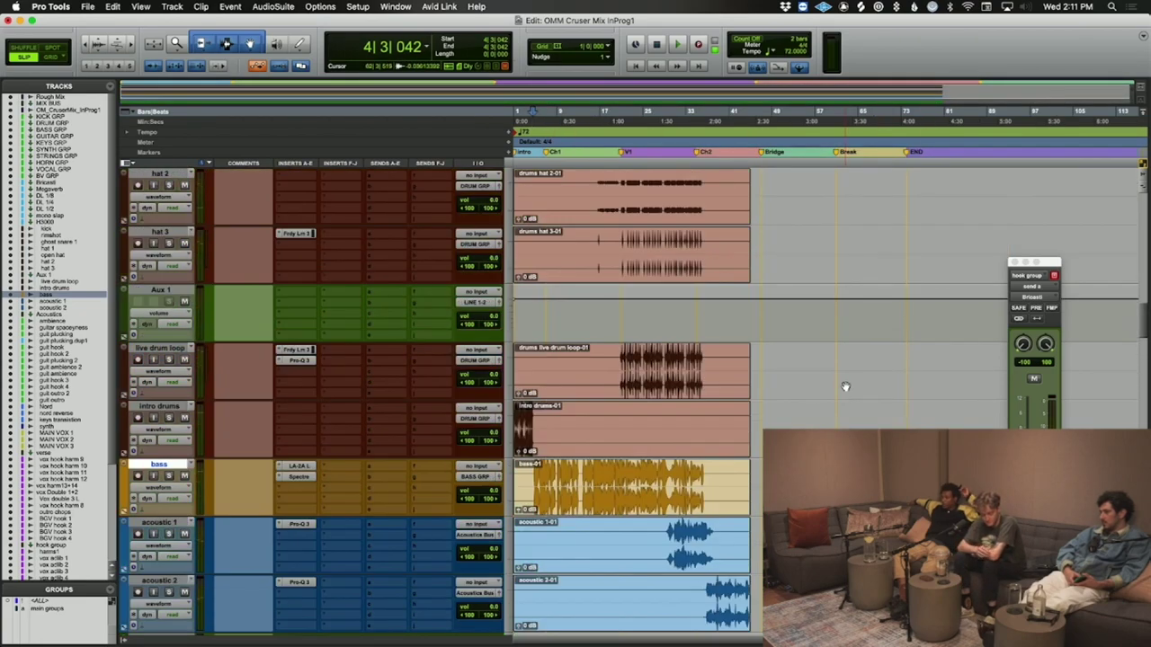
scroll(845, 387, "up", 7)
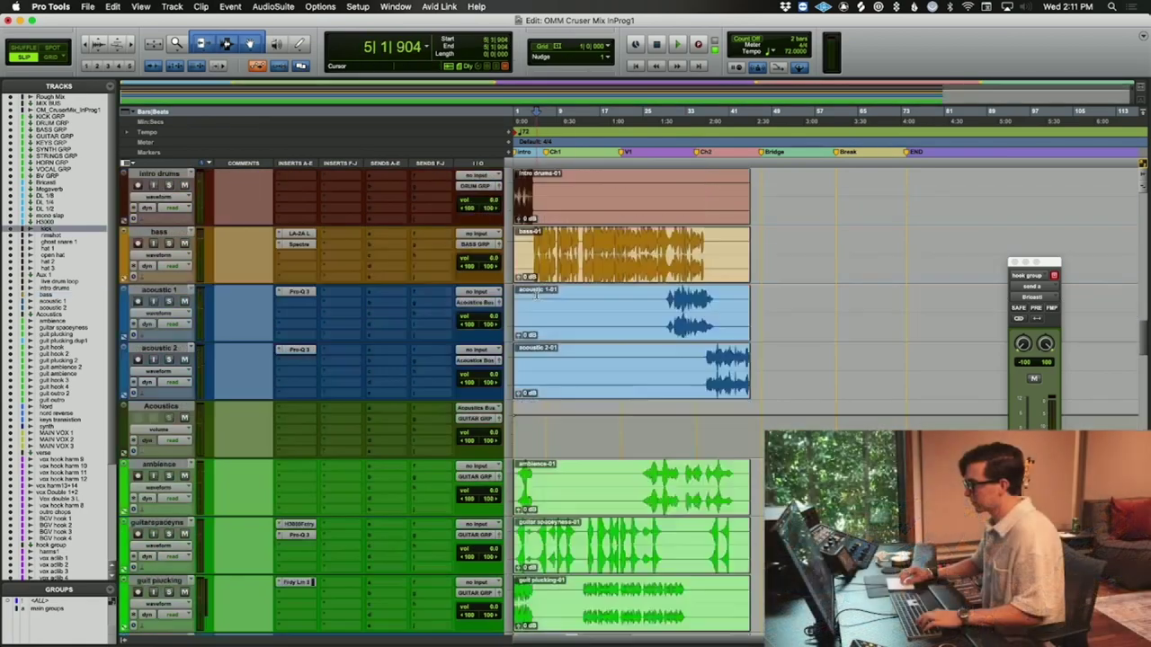
scroll(536, 293, "down", 15)
key("t")
scroll(545, 291, "up", 9)
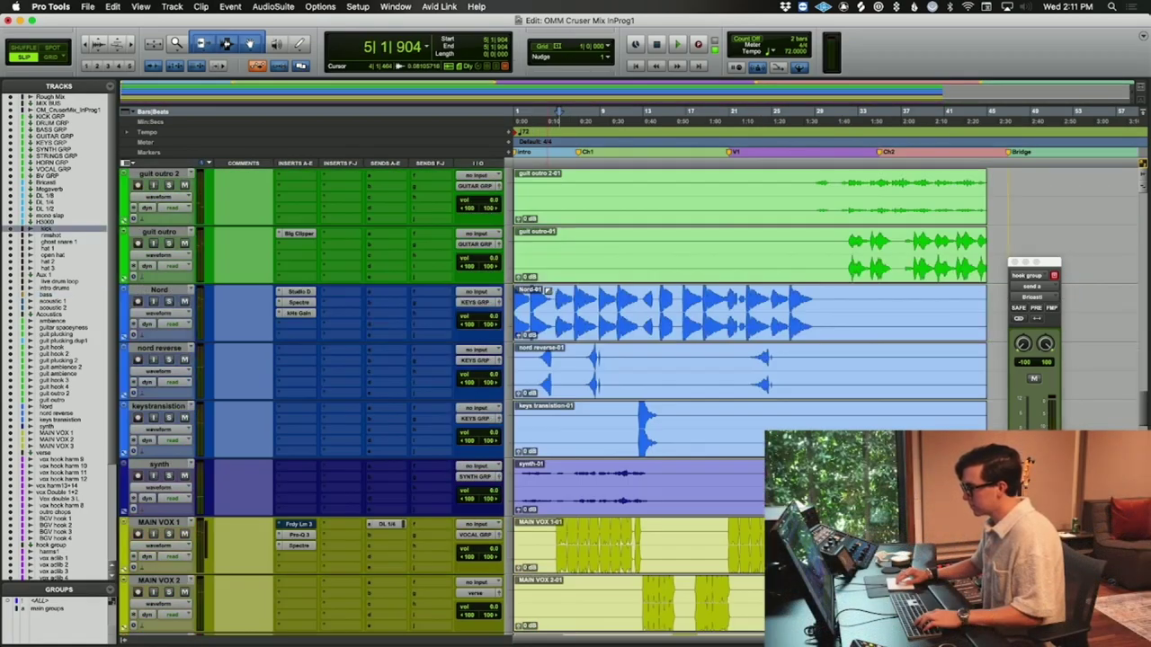
left_click_drag(555, 534, 641, 534)
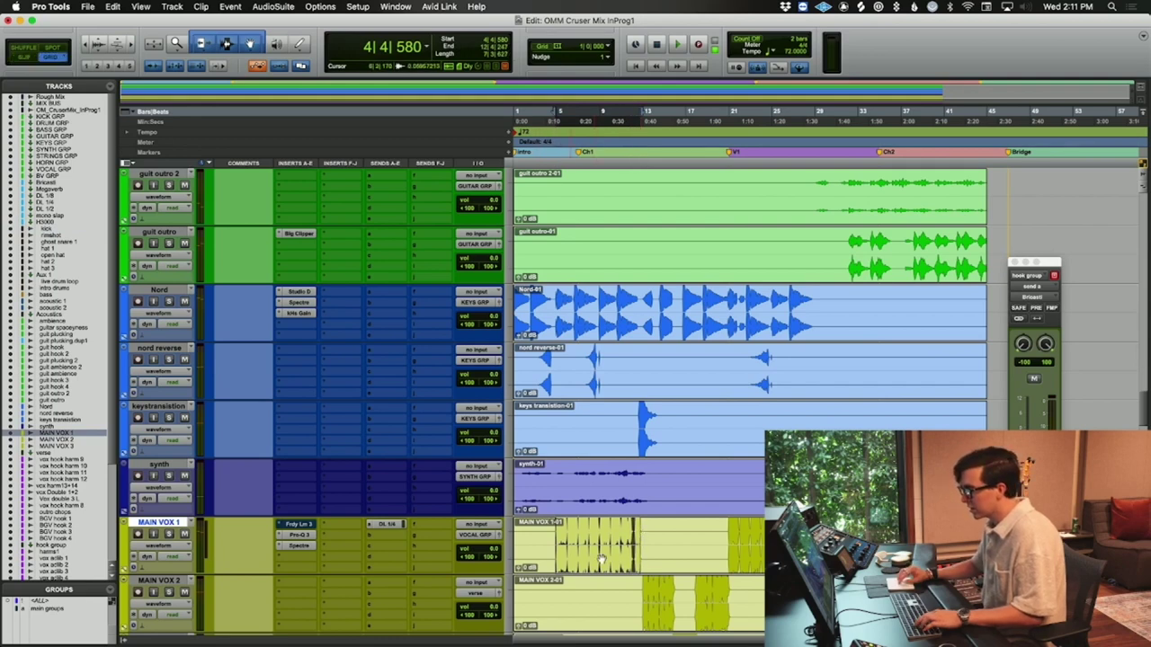
left_click(557, 538)
key("super+bracketright")
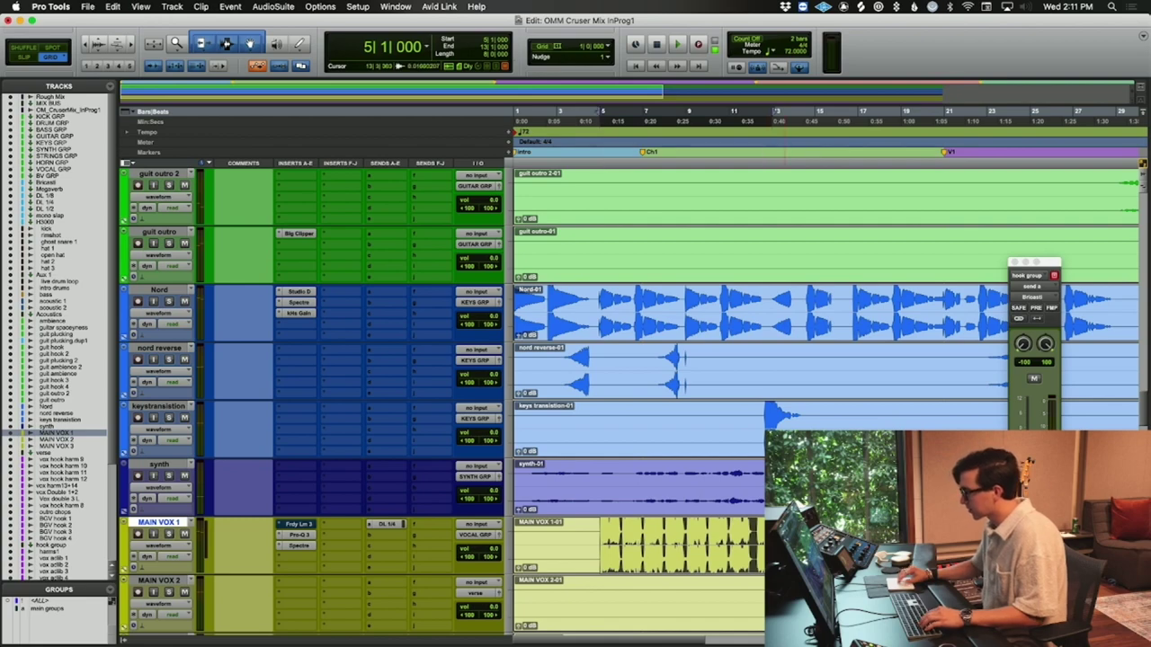
- Duplicate the MAIN VOX 1 track and clear the audio from the duplicate
scroll(784, 538, "right", 3)
key("super+bracketleft")
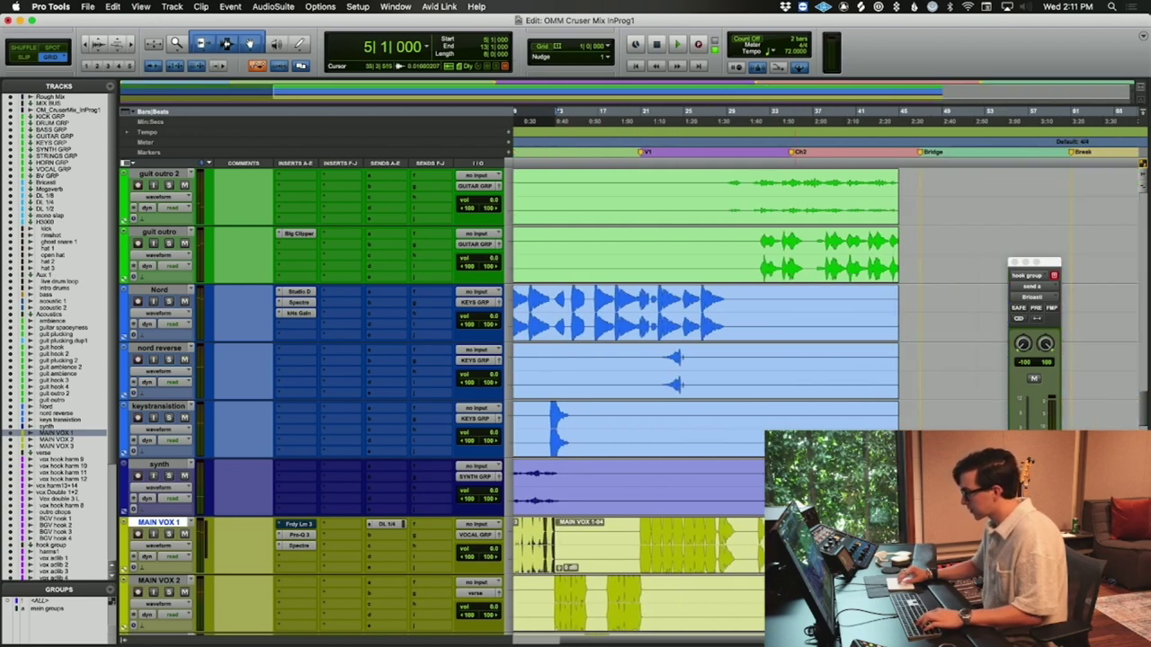
scroll(716, 508, "down", 6)
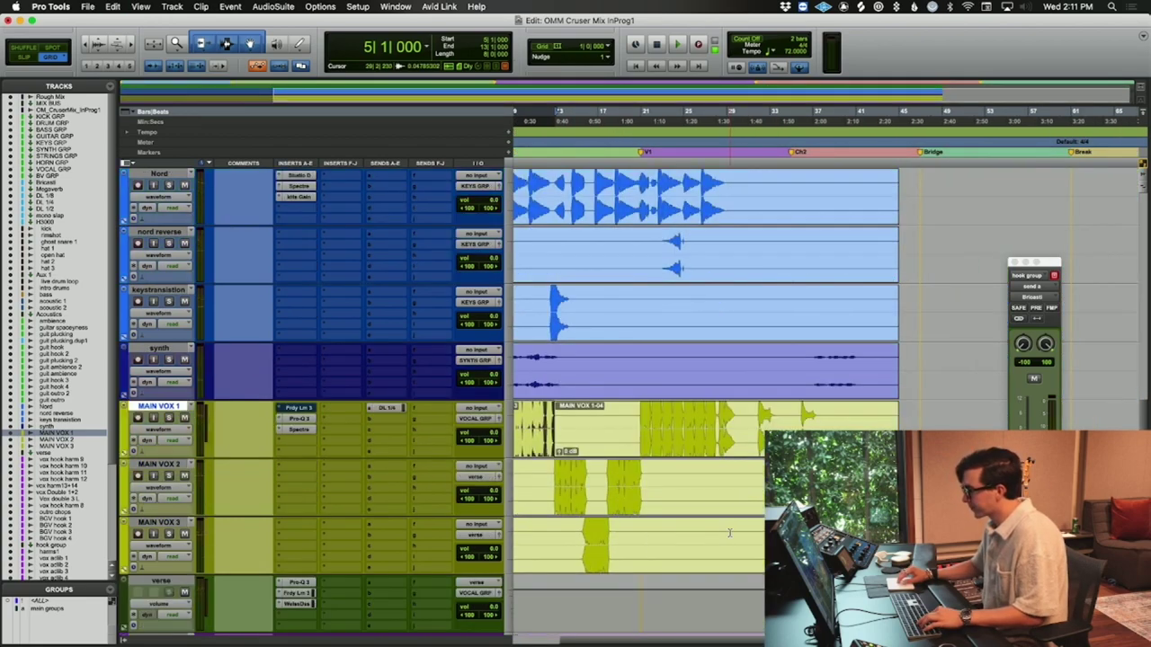
left_click(709, 482)
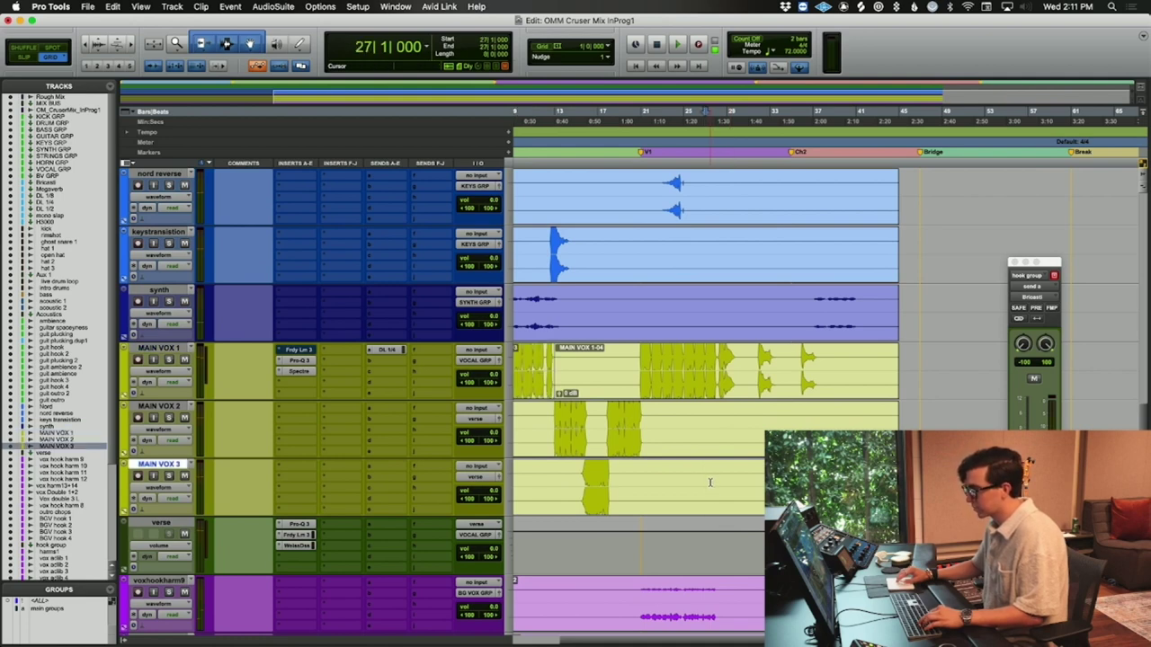
right_click(178, 348)
left_click(223, 535)
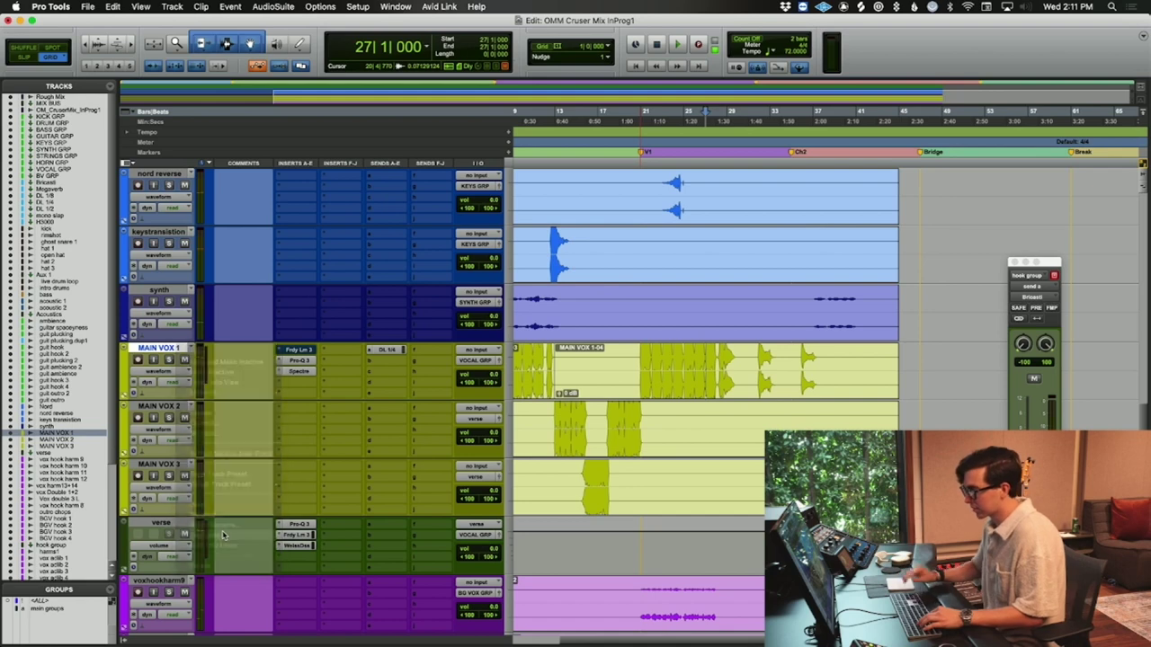
key("Return")
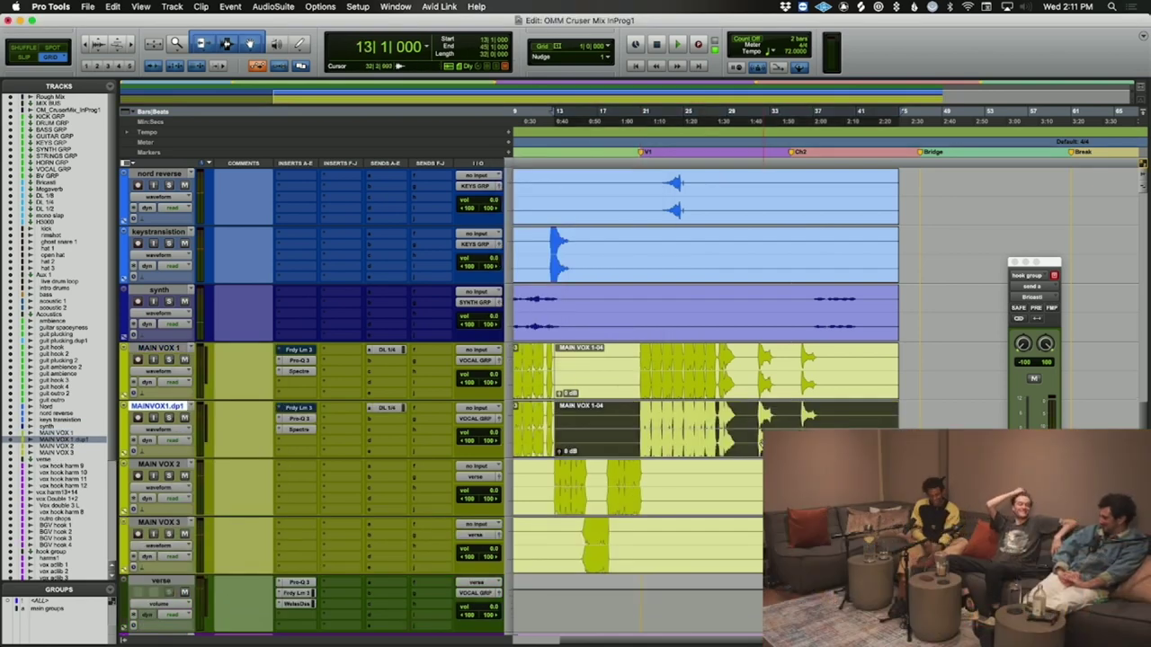
key("Delete")
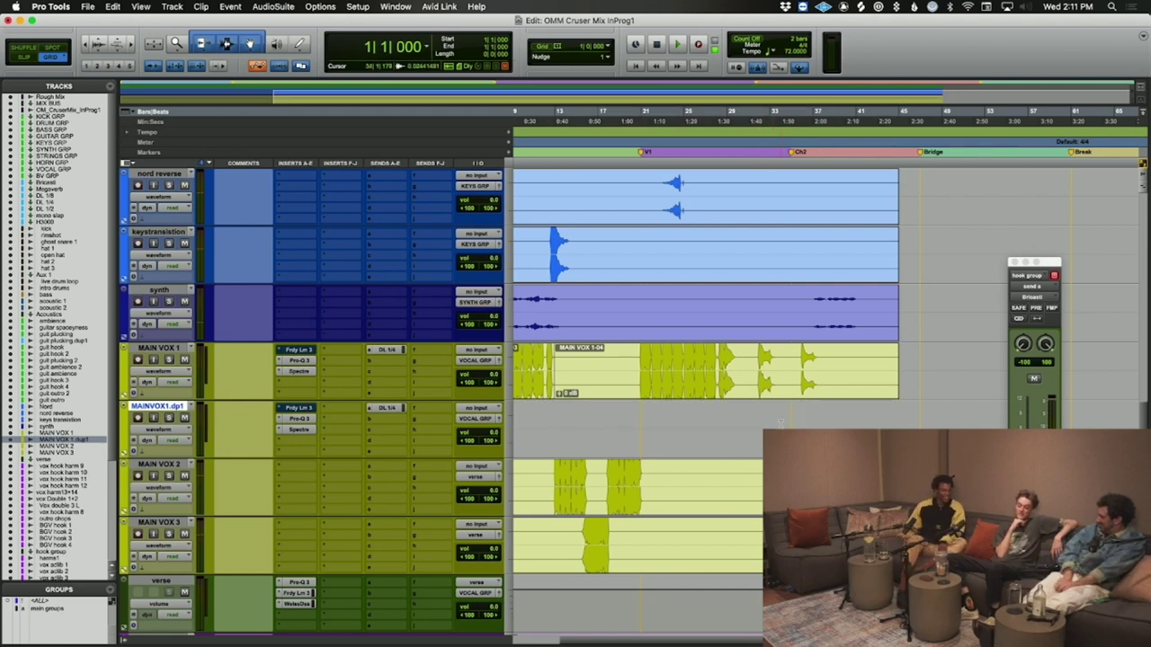
- Play the song from bar 28 through the end of verse 1 into the second chorus, and stop
left_click(779, 416)
left_click(732, 396)
left_click(752, 413)
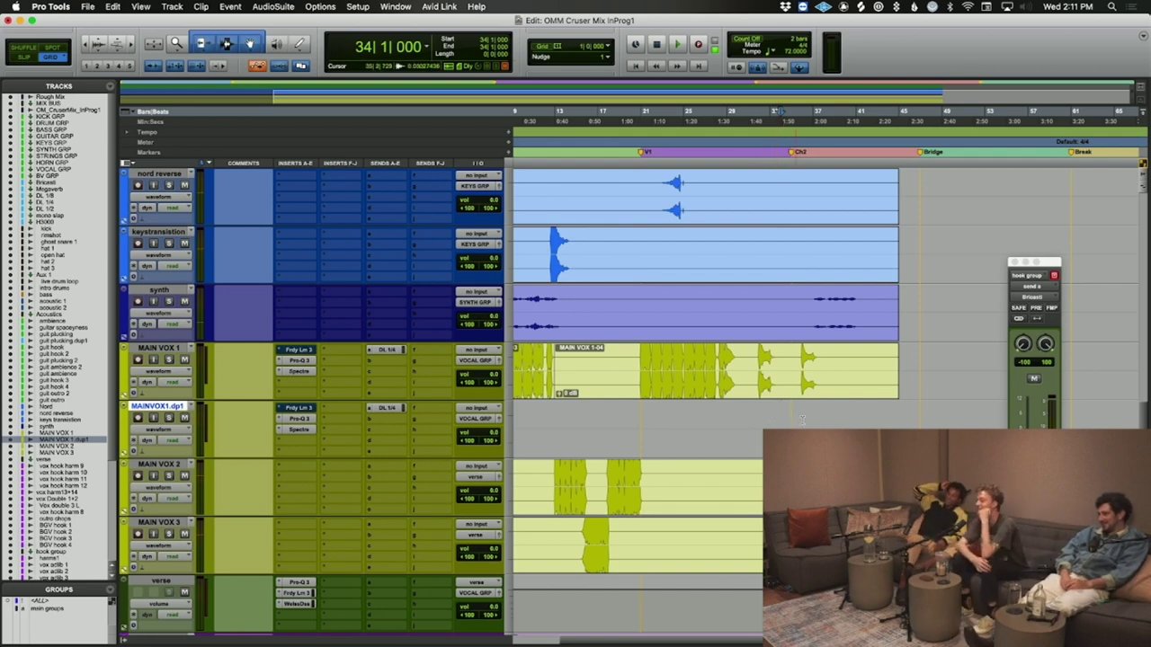
left_click(763, 419)
key("space")
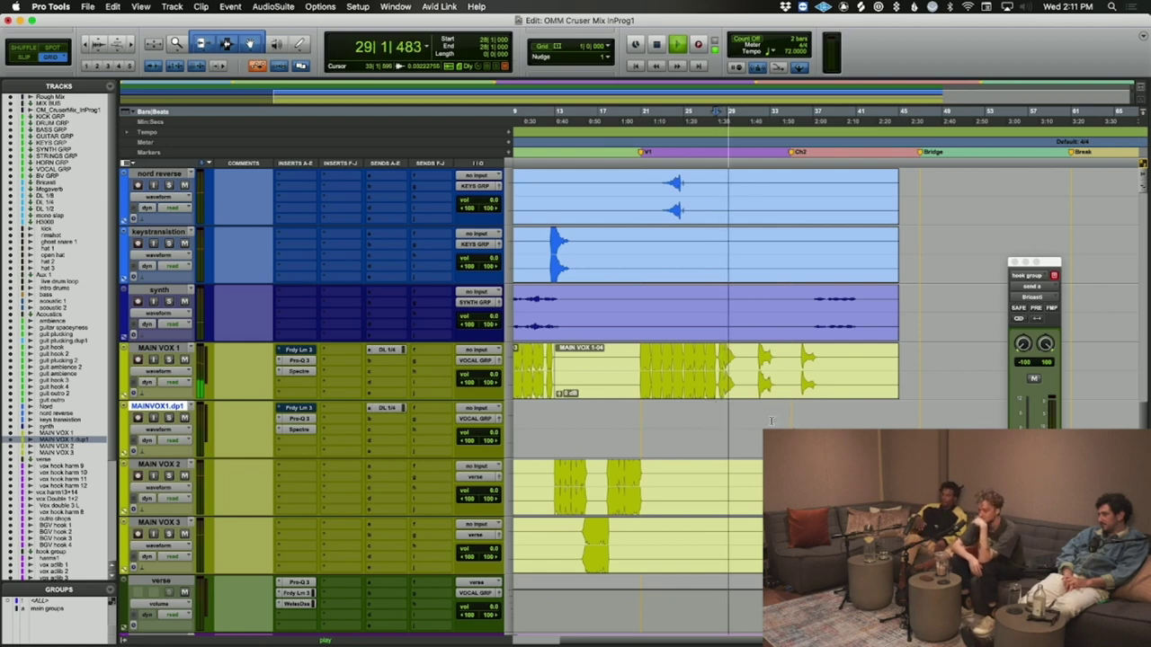
scroll(768, 424, "right", 2)
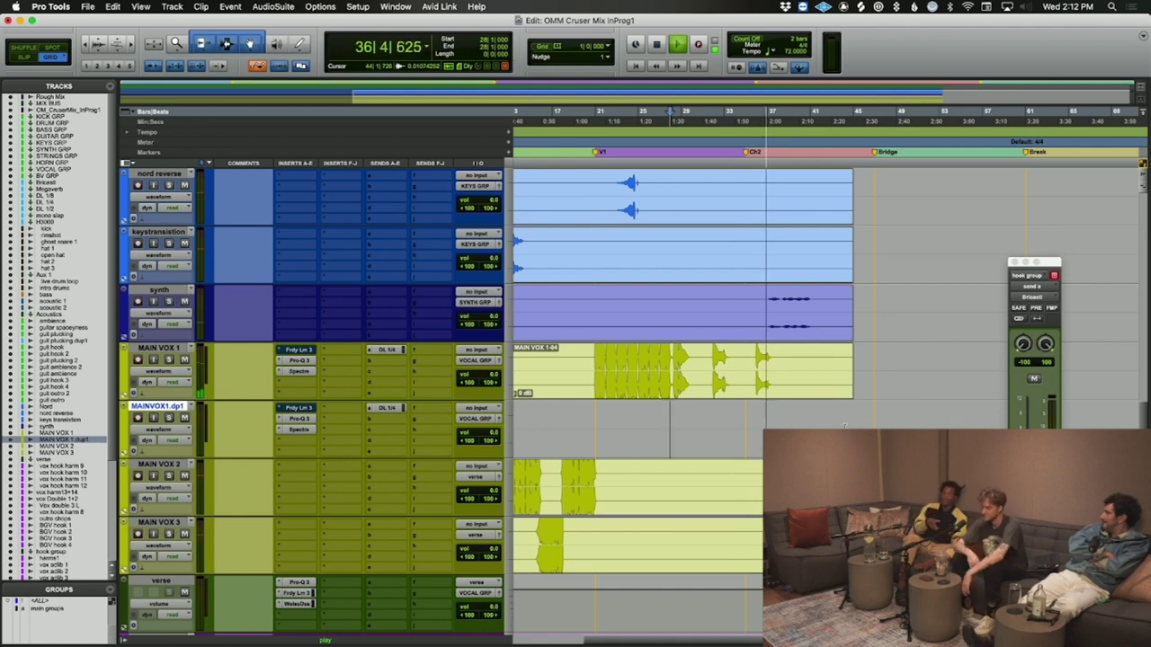
key("space")
- Keep the grid at 1 bar, paste the copied chorus vocal on MAIN VOX 2 at bar 37, and play it
left_click(772, 489)
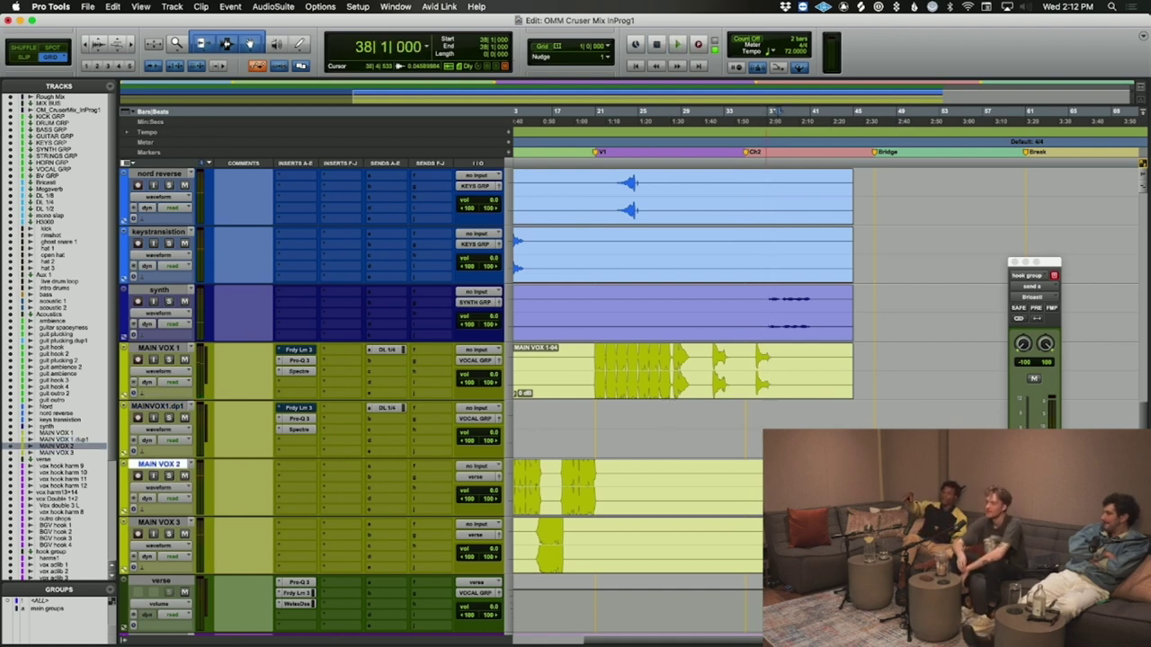
key("space")
key("t")
key("t")
key("space")
left_click(602, 48)
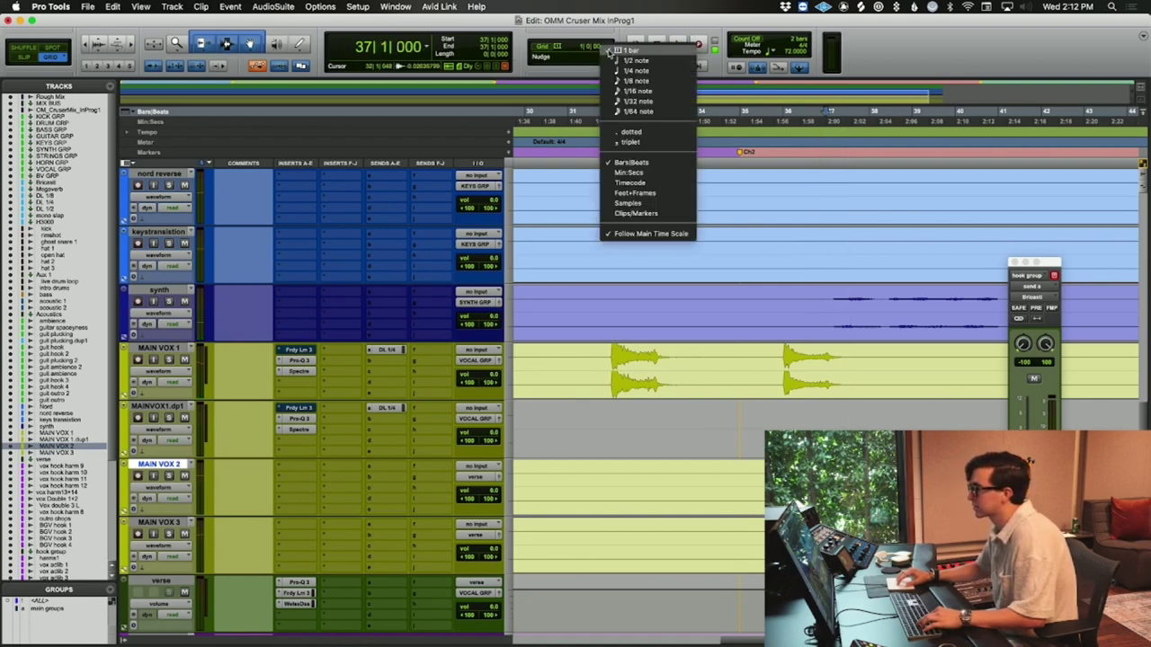
left_click(609, 51)
key("space")
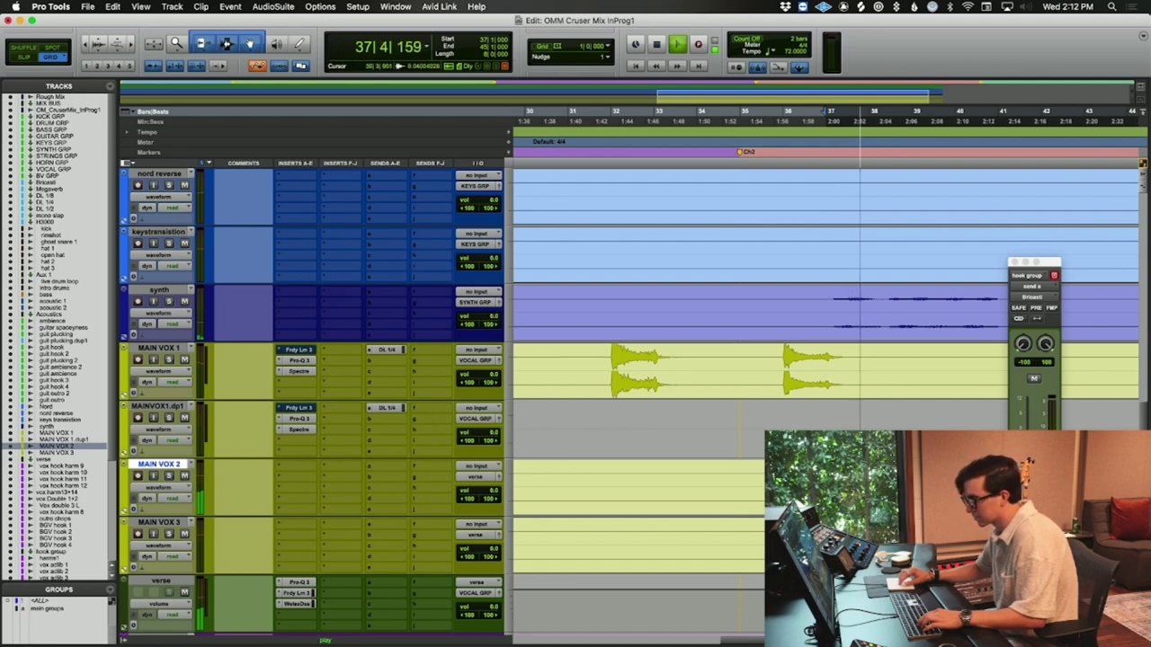
- Play from bar 36 to check how the pasted chorus vocal enters at bar 37
left_click(790, 360)
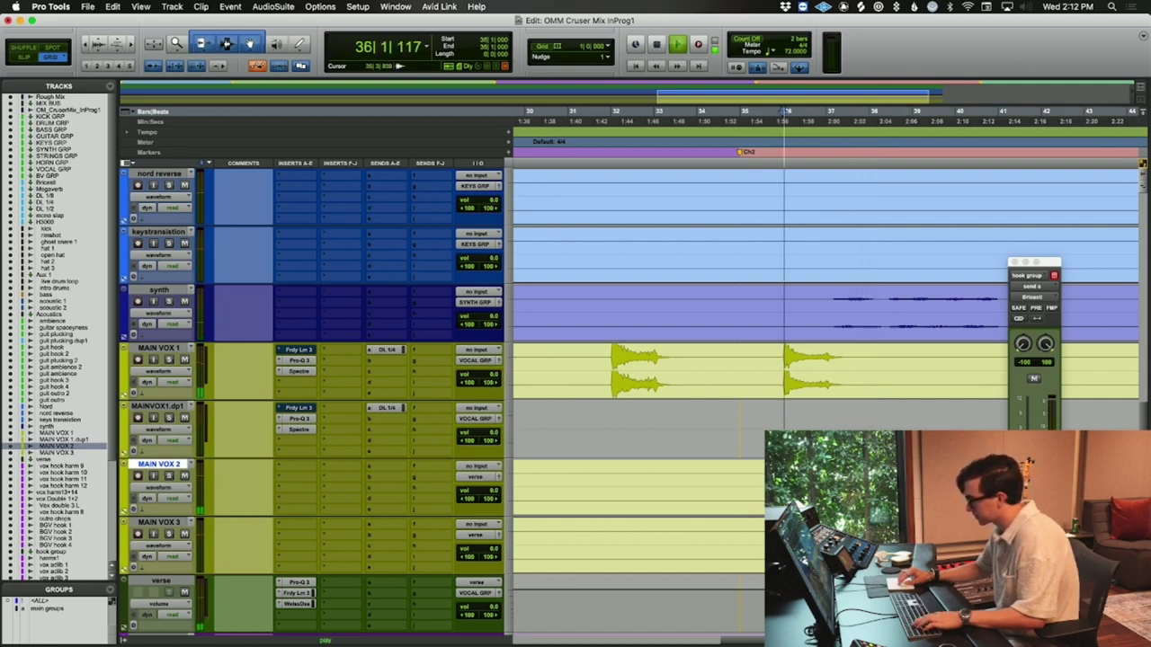
scroll(775, 359, "right", 1)
key("t")
scroll(823, 359, "right", 3)
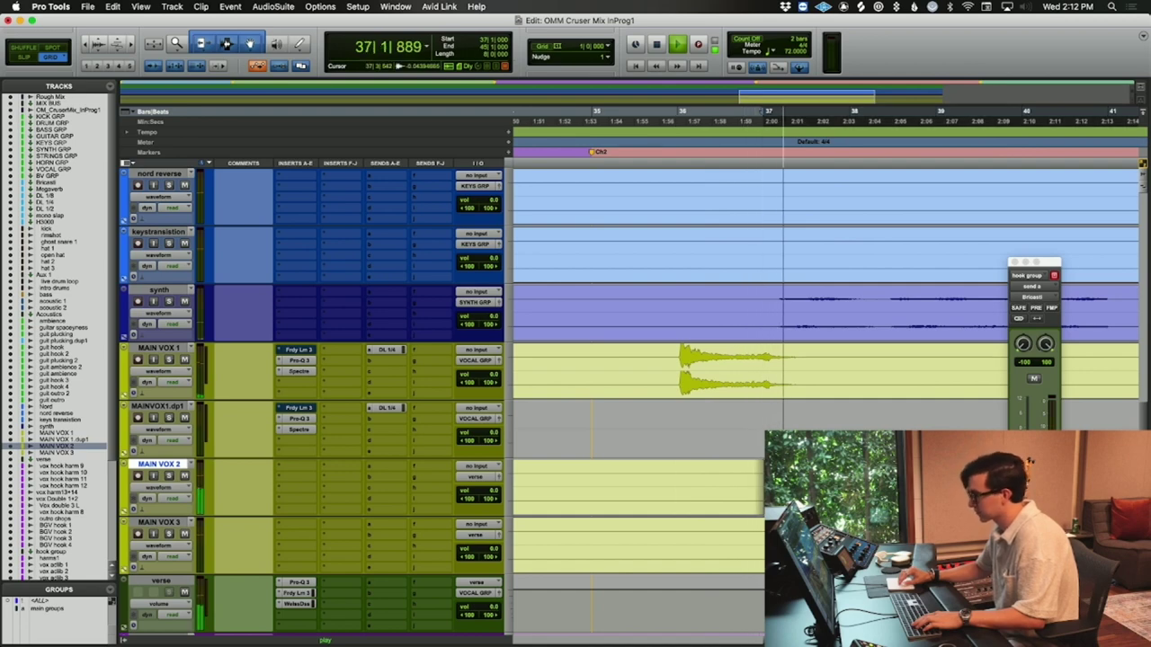
key("super+bracketleft")
key("super+bracketleft")
key("super+bracketleft")
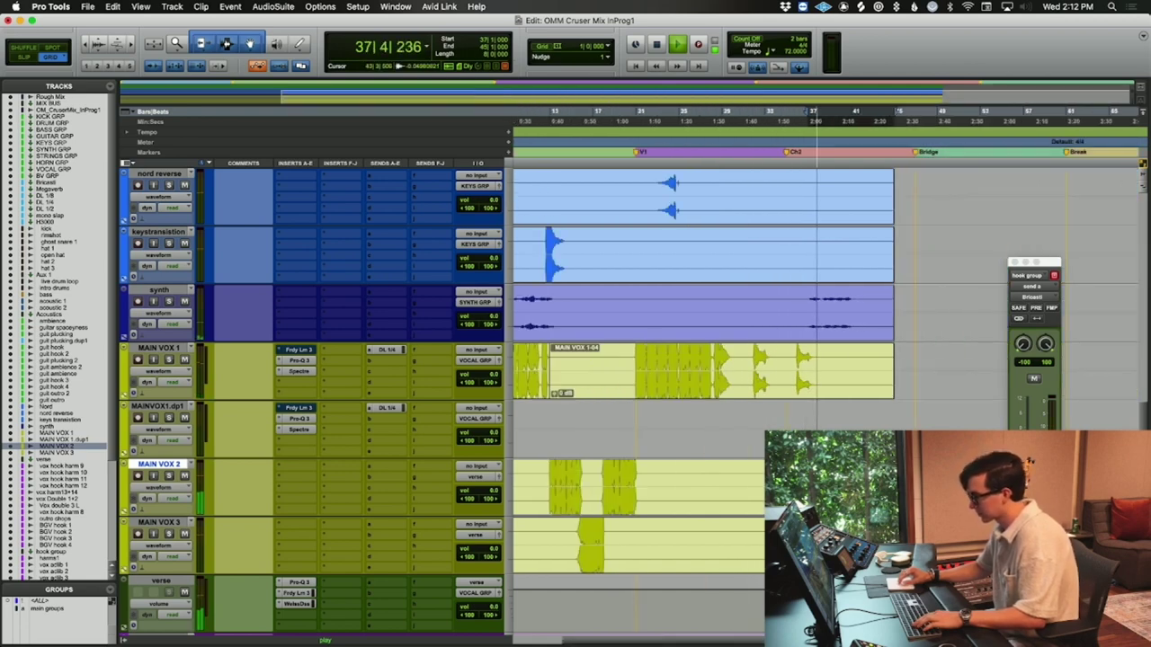
key("super+bracketright")
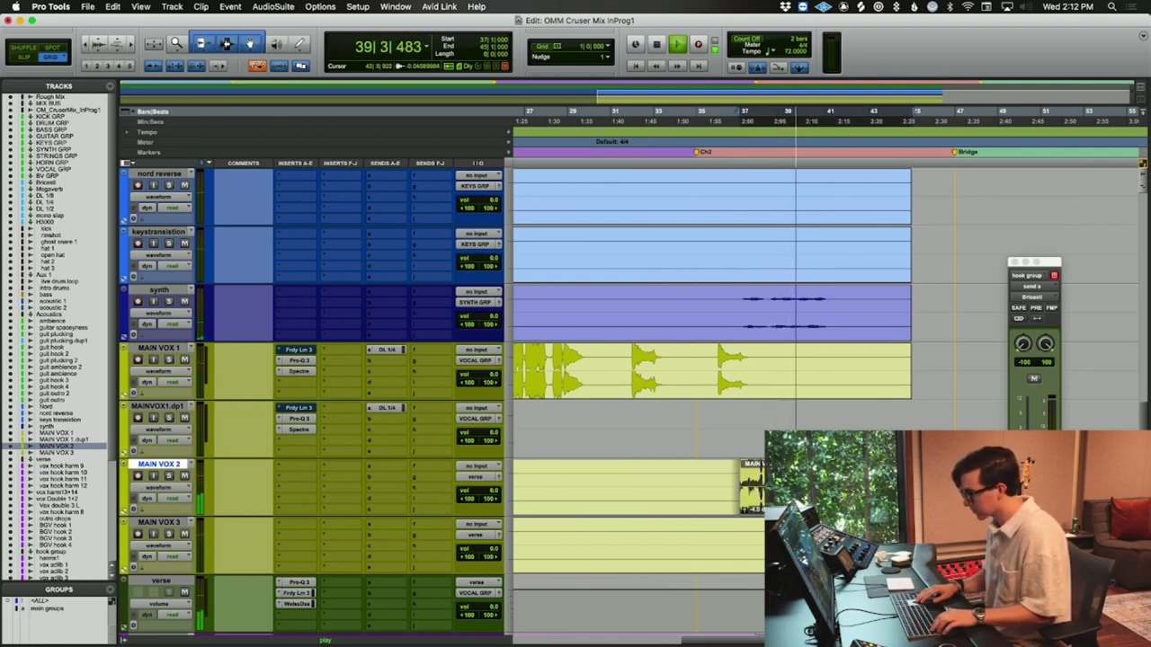
- Move the pasted vocal clip from MAIN VOX 2 to the duplicate MAIN VOX 1 track and play it from bar 36
left_click_drag(820, 487, 820, 428)
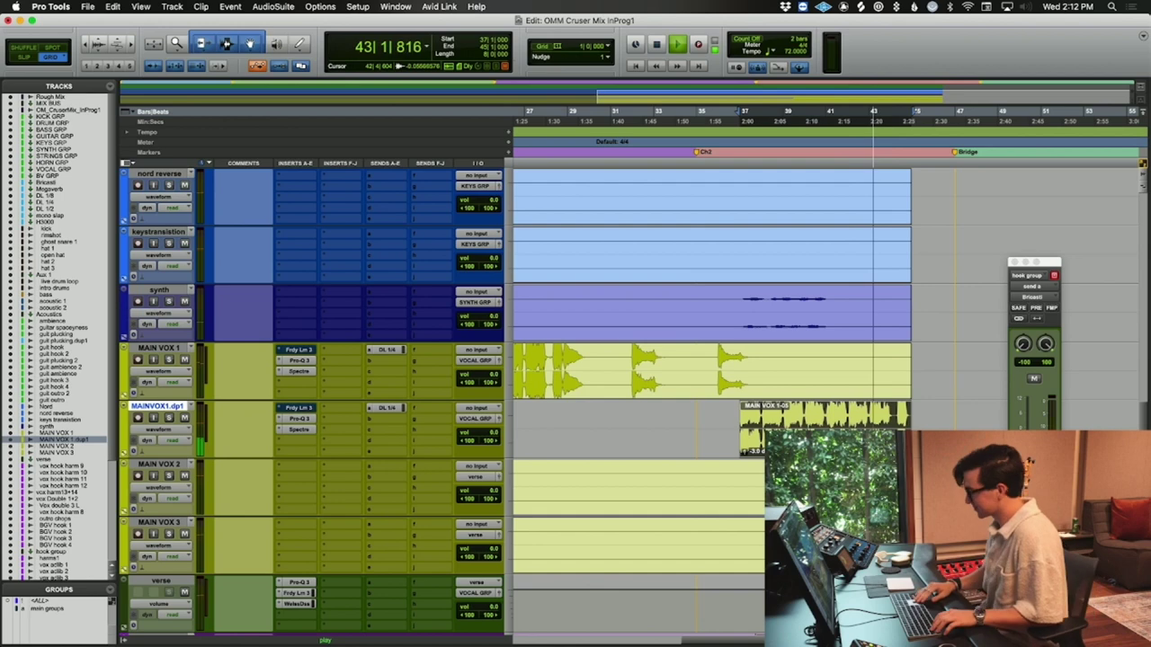
key("space")
key("space")
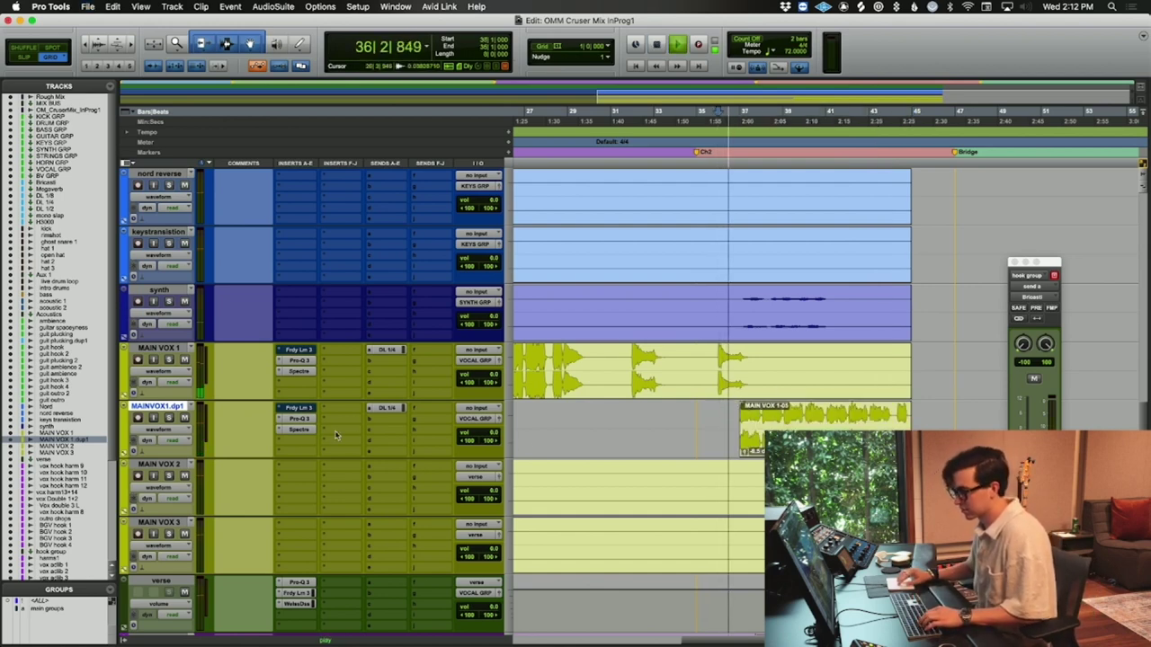
left_click(299, 440)
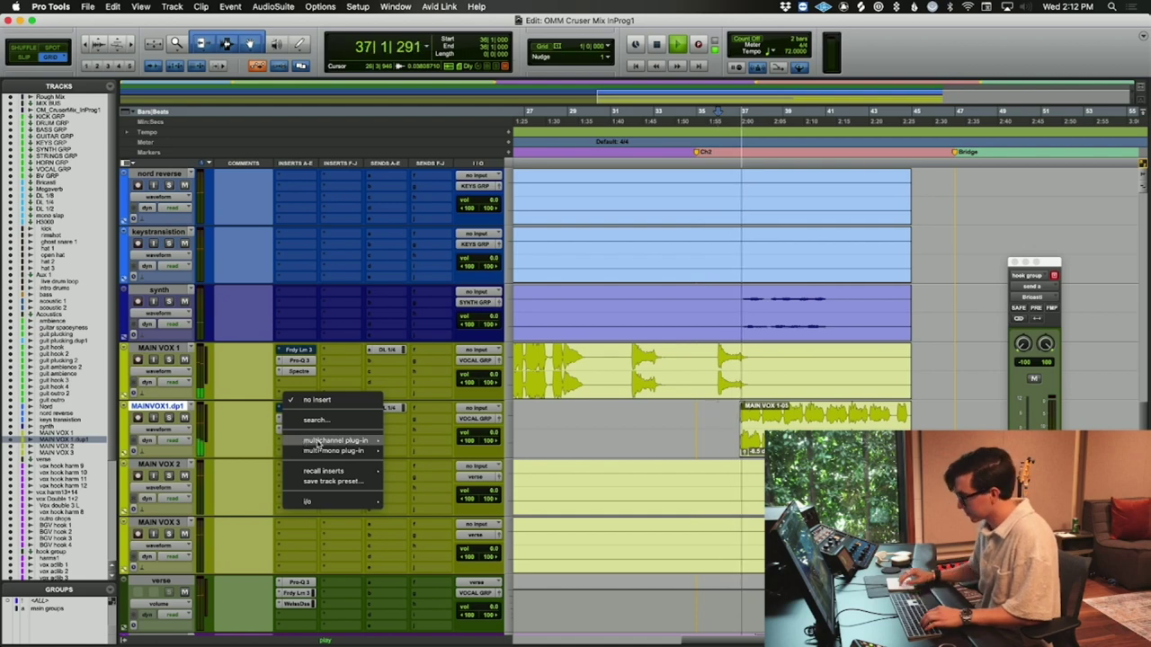
left_click(749, 417)
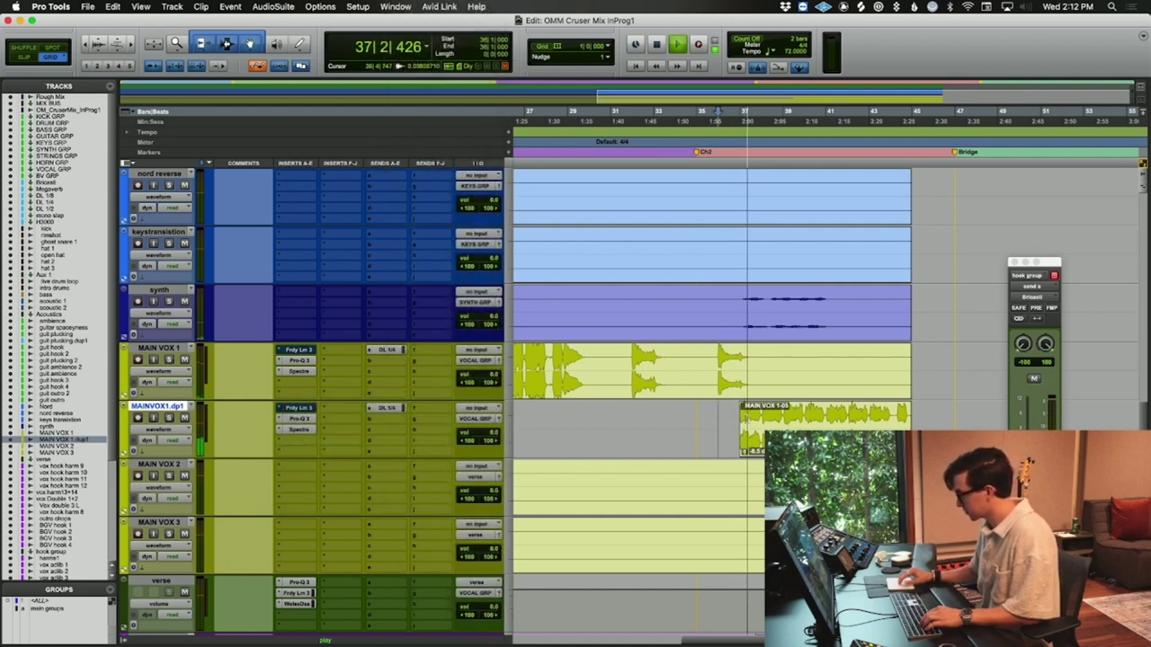
- With the duplicate MAIN VOX 1 track soloed, split its vocal clip at 41|1|209 and mute the second half
double_click(749, 418)
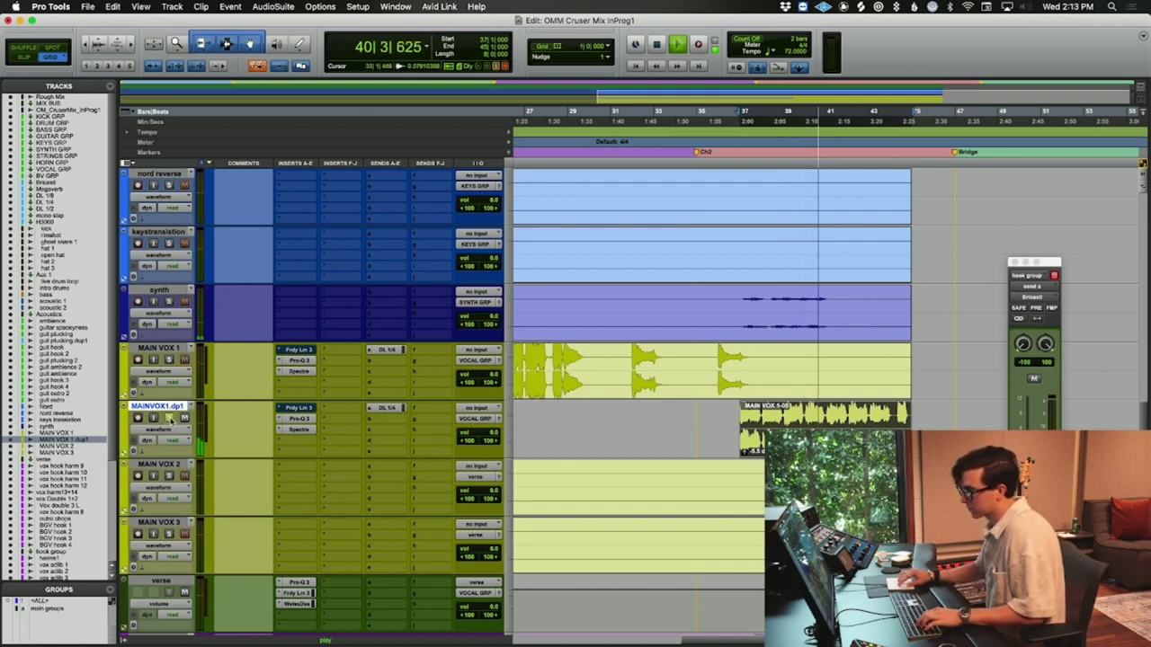
key("space")
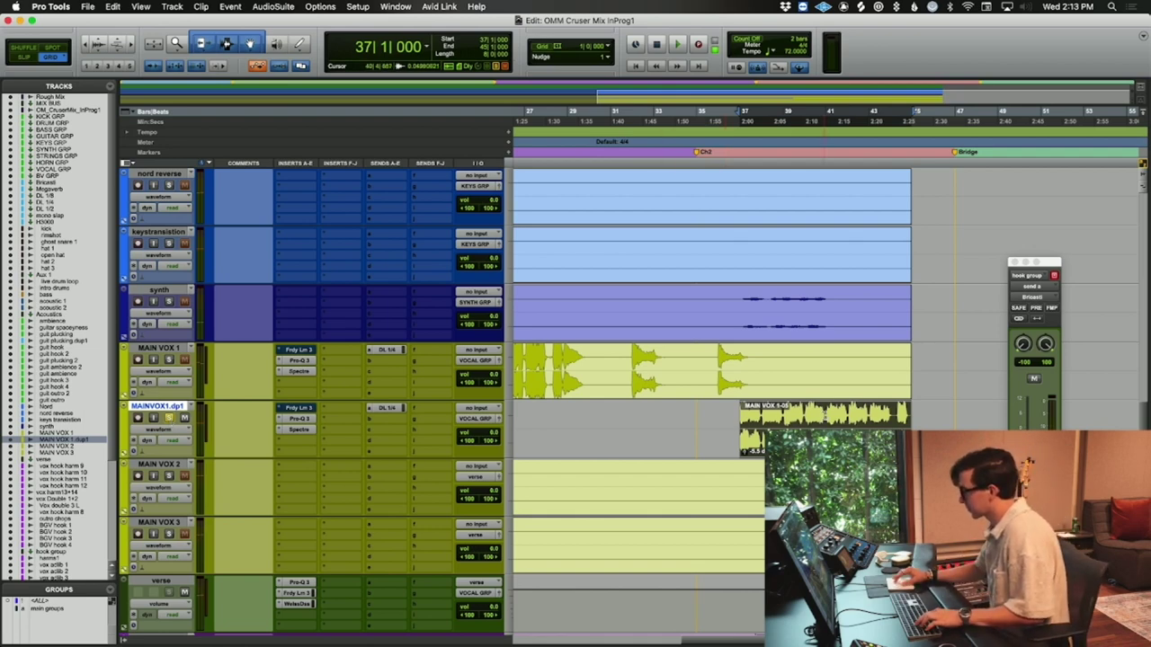
left_click(826, 416)
key("t")
key("t")
key("Tab")
key("space")
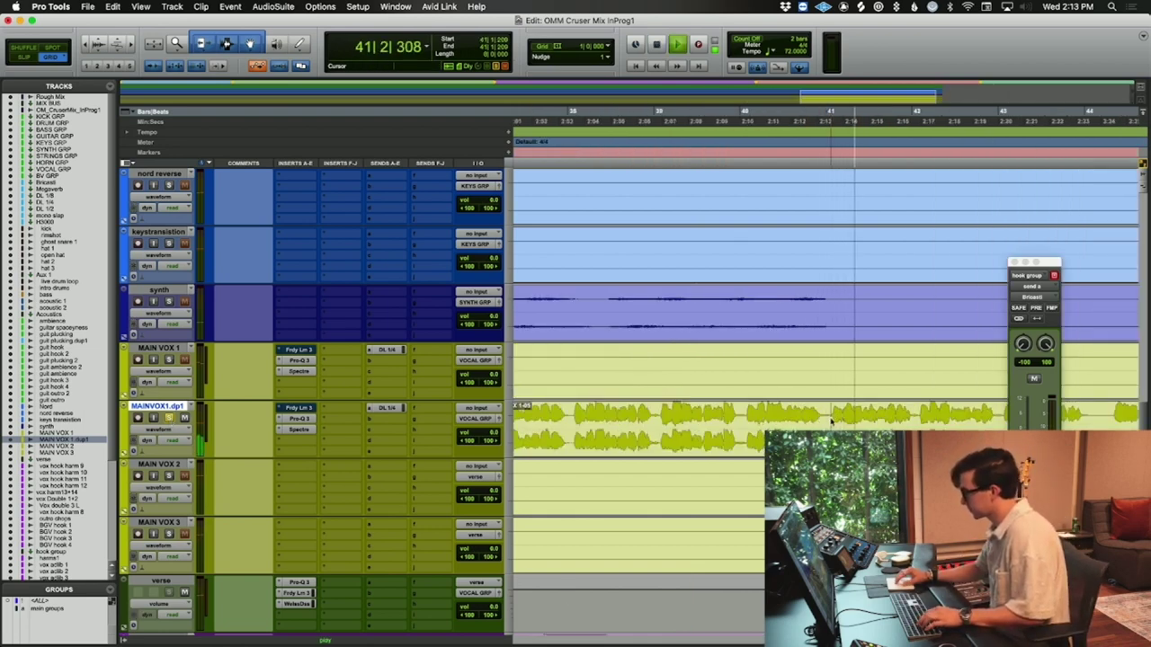
key("super+bracketleft")
key("space")
key("space")
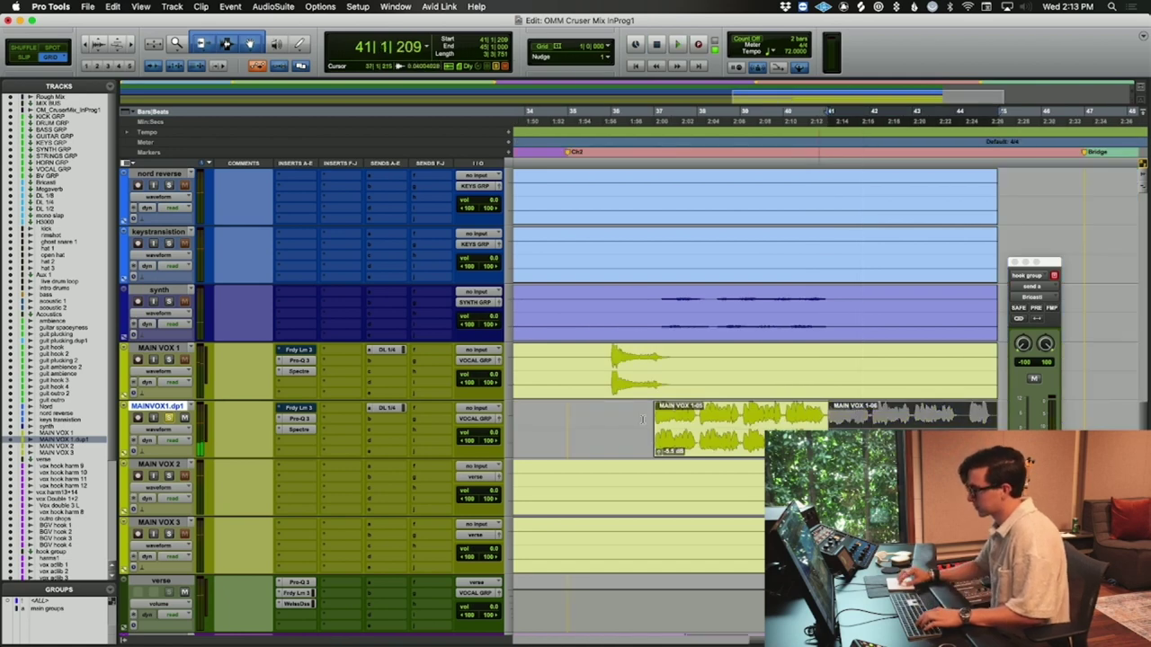
- Unsolo the duplicate MAIN VOX 1 track and play the shortened vocal in context from bar 37
key("space")
left_click(642, 419)
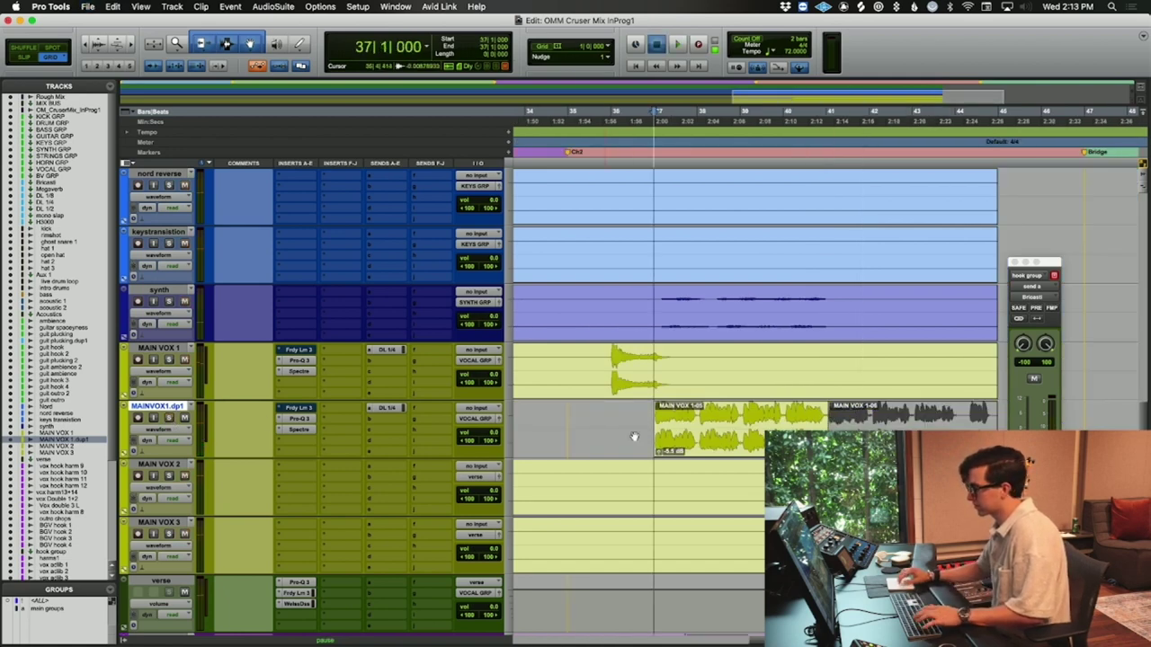
key("space")
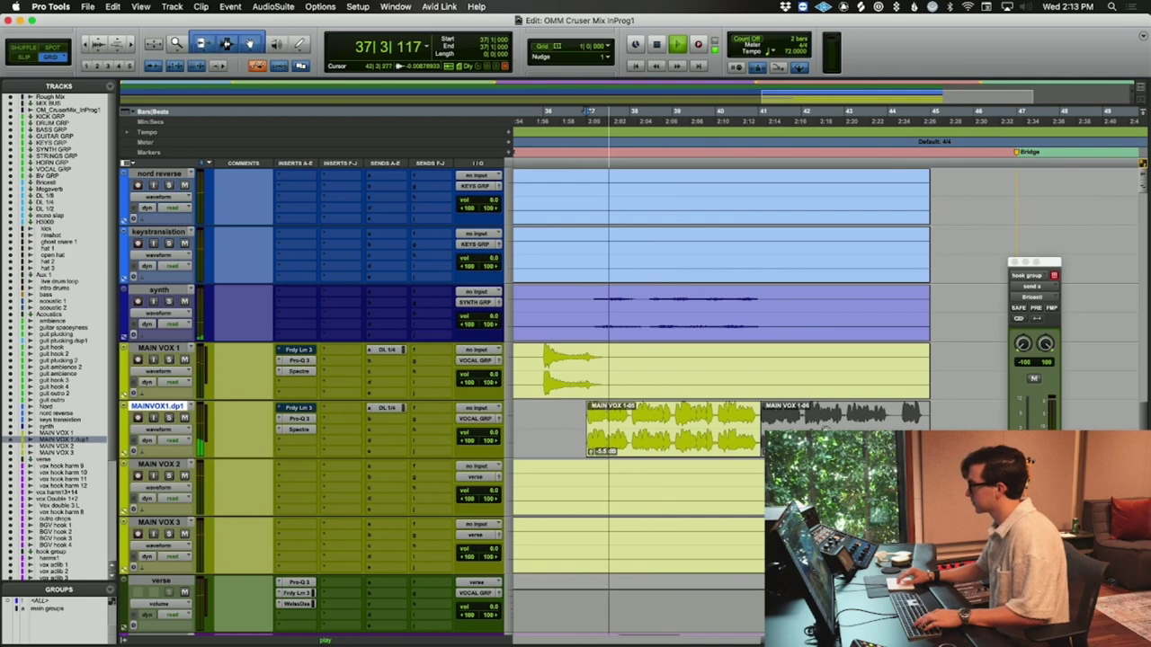
key("super+bracketleft")
key("super+bracketleft")
key("super+bracketright")
key("super+bracketleft")
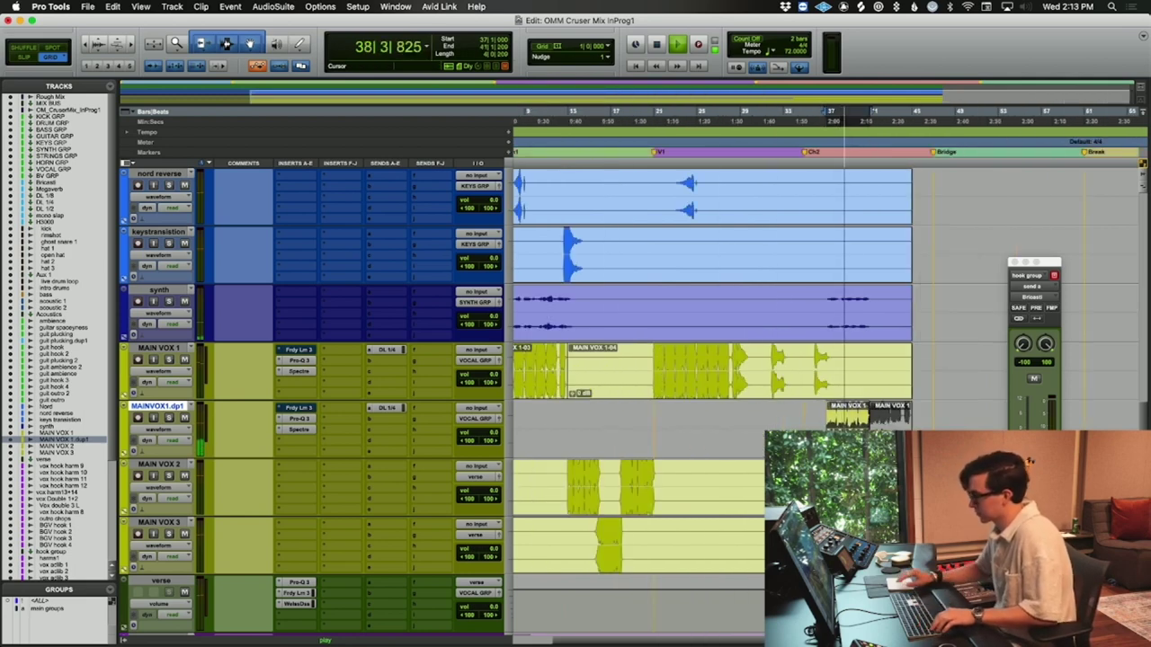
- Insert ShimmerVerb (stereo) in the free slot after Spectre on the duplicate MAIN VOX 1 track
left_click(305, 445)
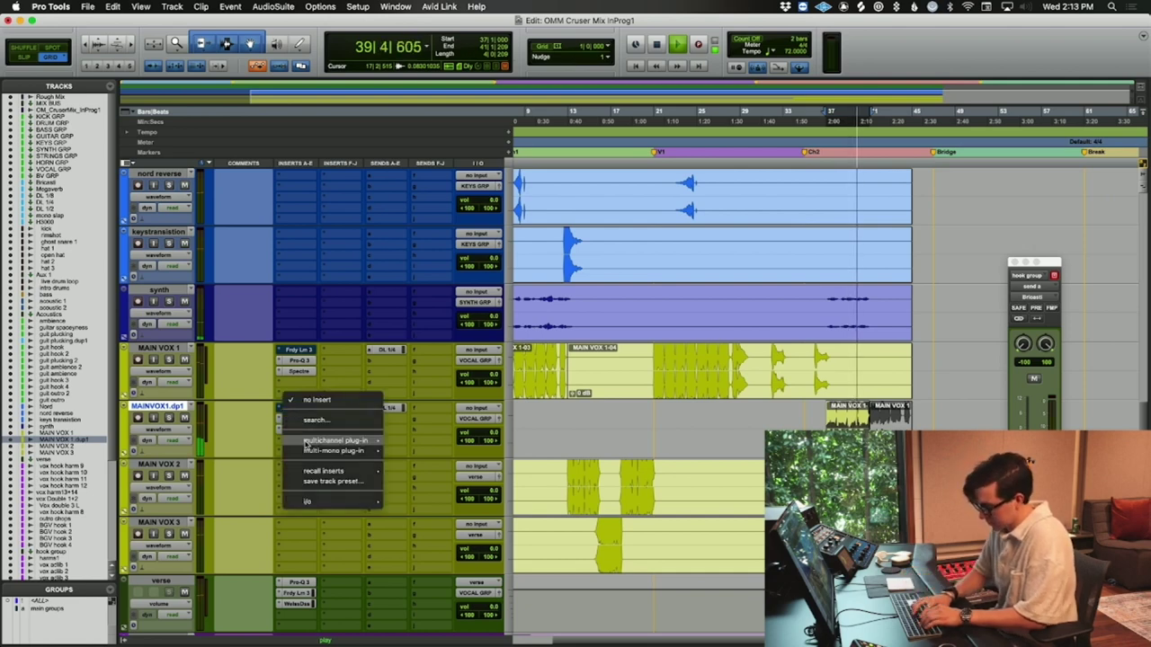
type("shim")
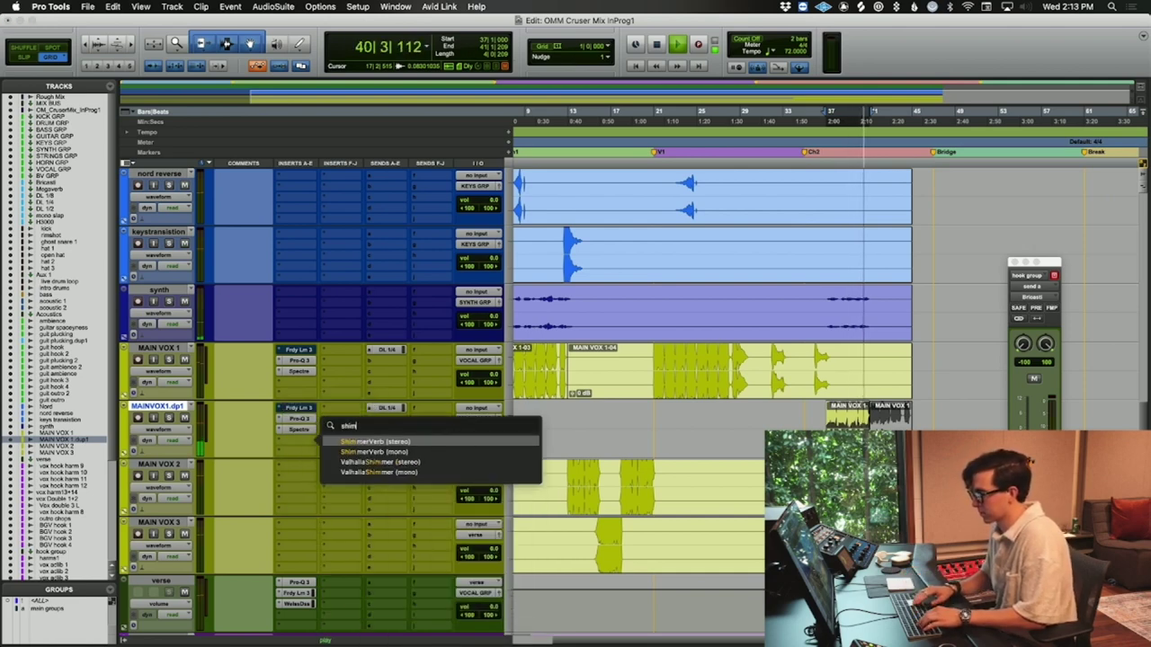
key("Return")
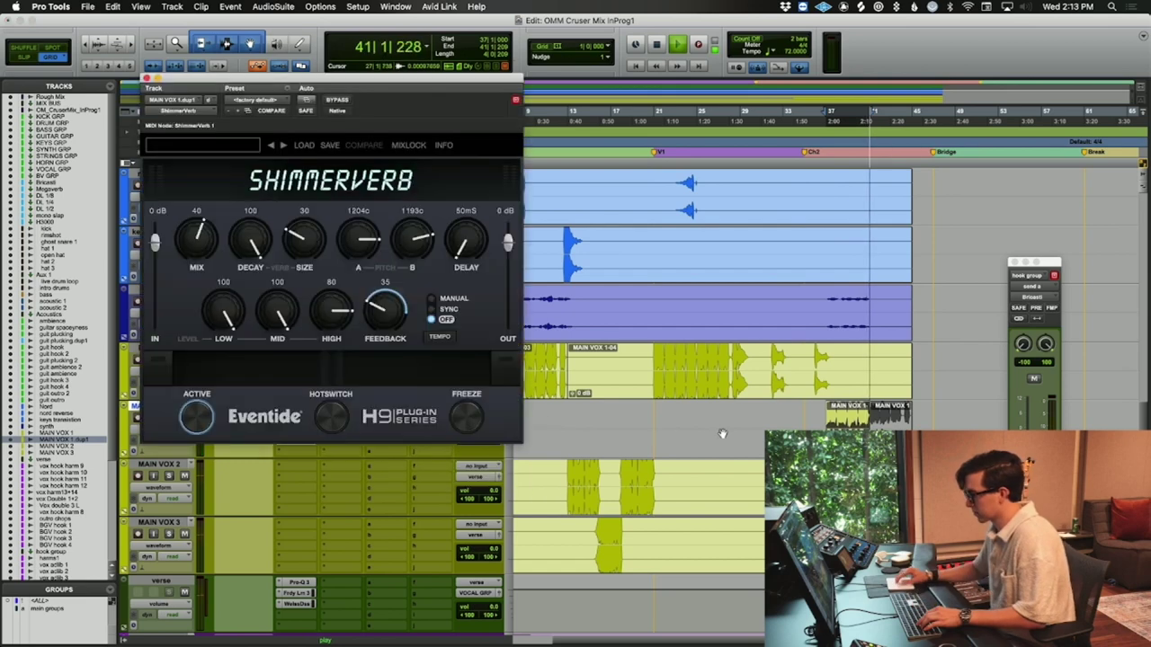
- Set the ShimmerVerb mix to 14 on the duplicate MAIN VOX 1 track during playback and close the plug-in
key("space")
key("space")
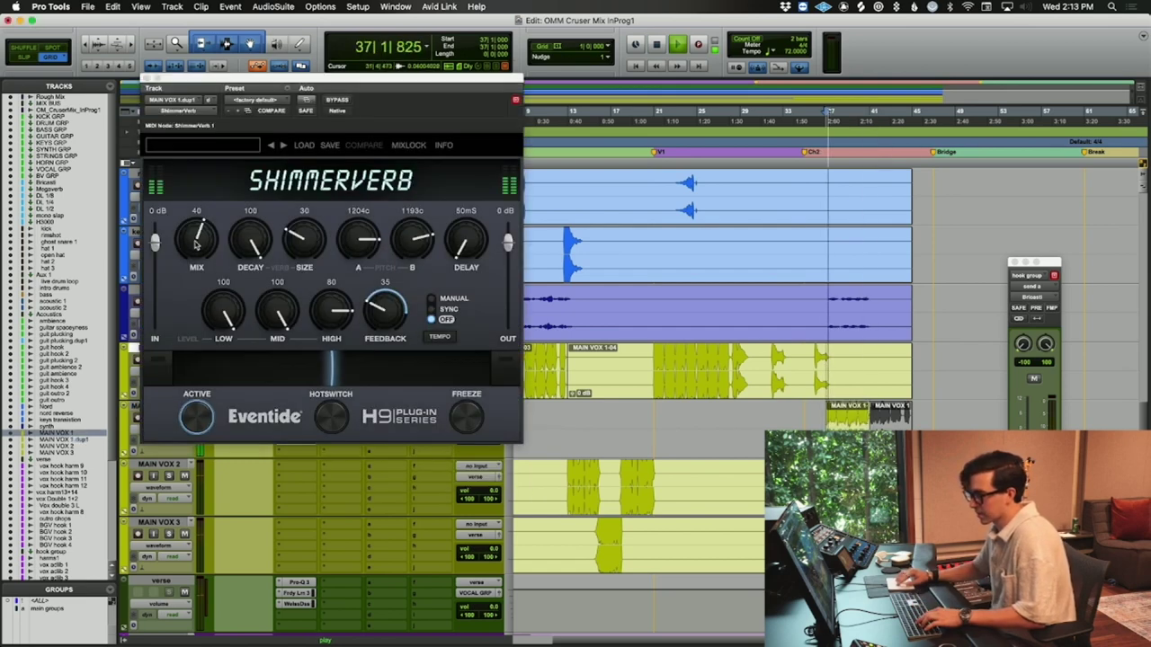
left_click_drag(196, 244, 196, 263)
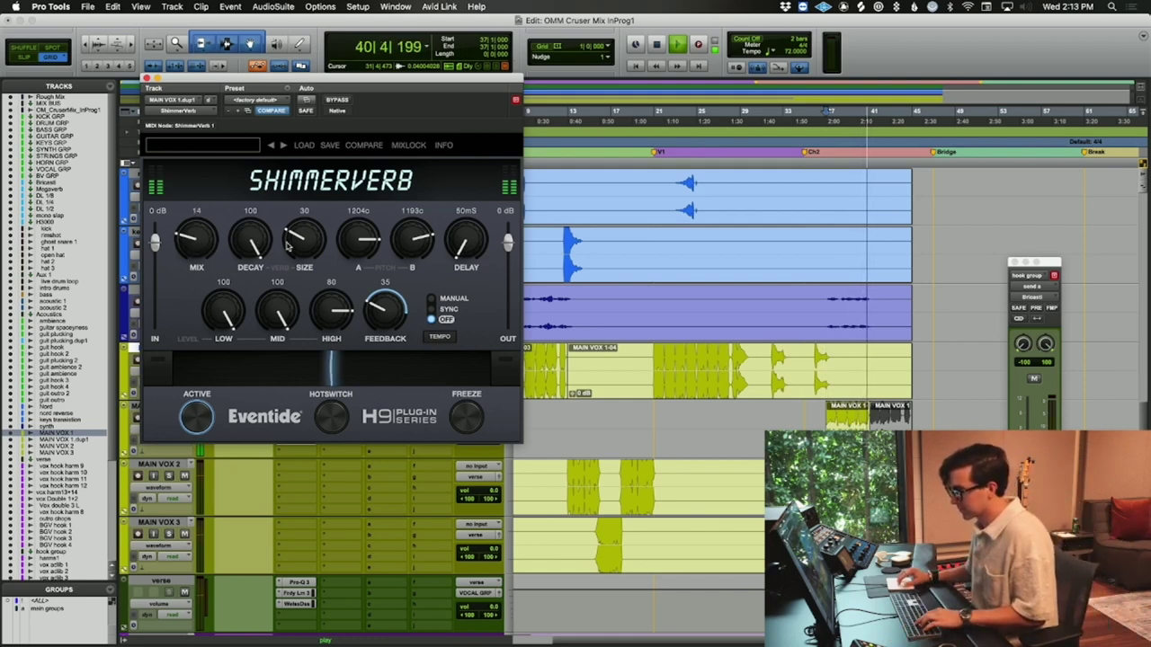
left_click(146, 79)
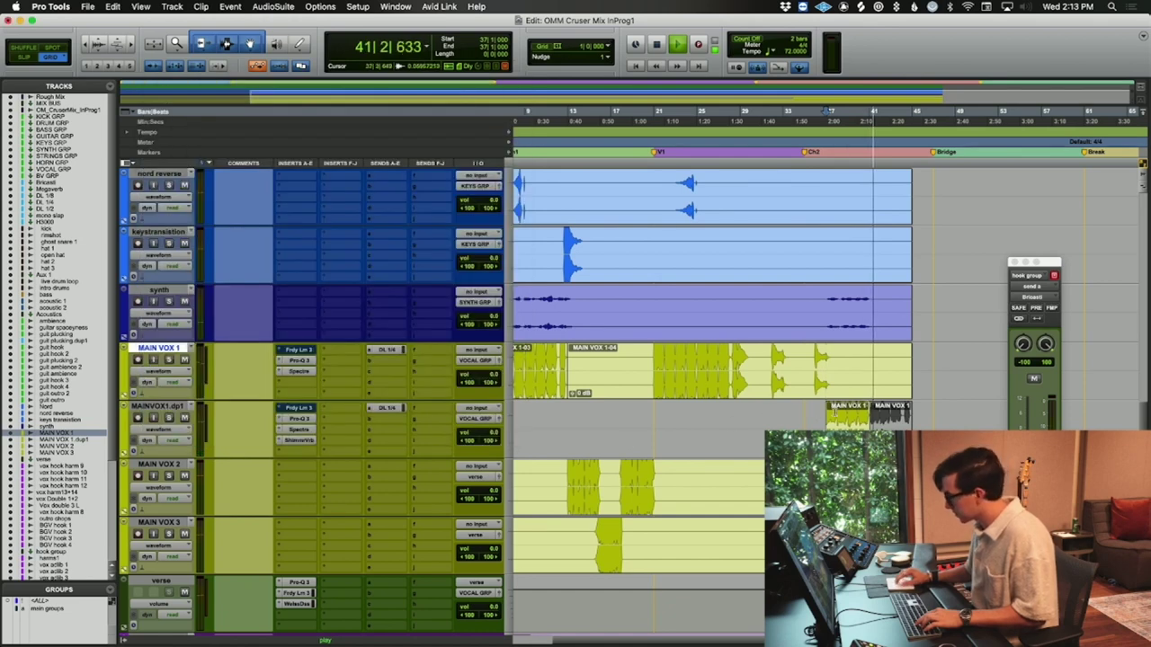
key("space")
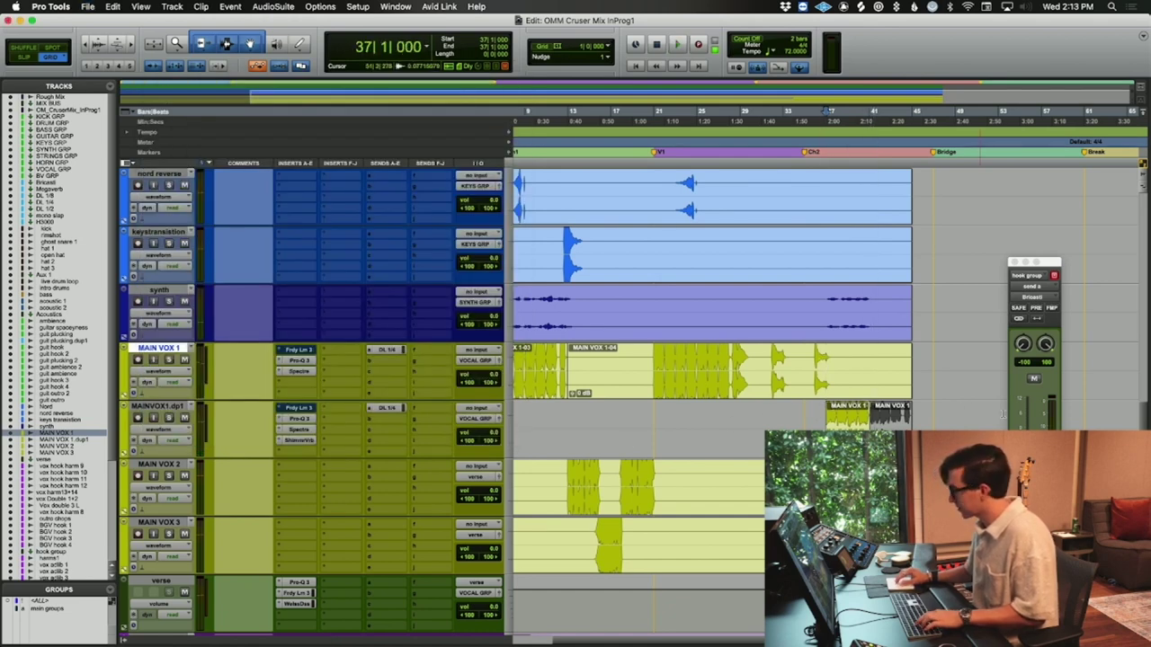
- With the duplicate MAIN VOX 1 track soloed, split its vocal clip at 40|4|768 and mute the piece up to 41|1|209
left_click(841, 416)
key("t")
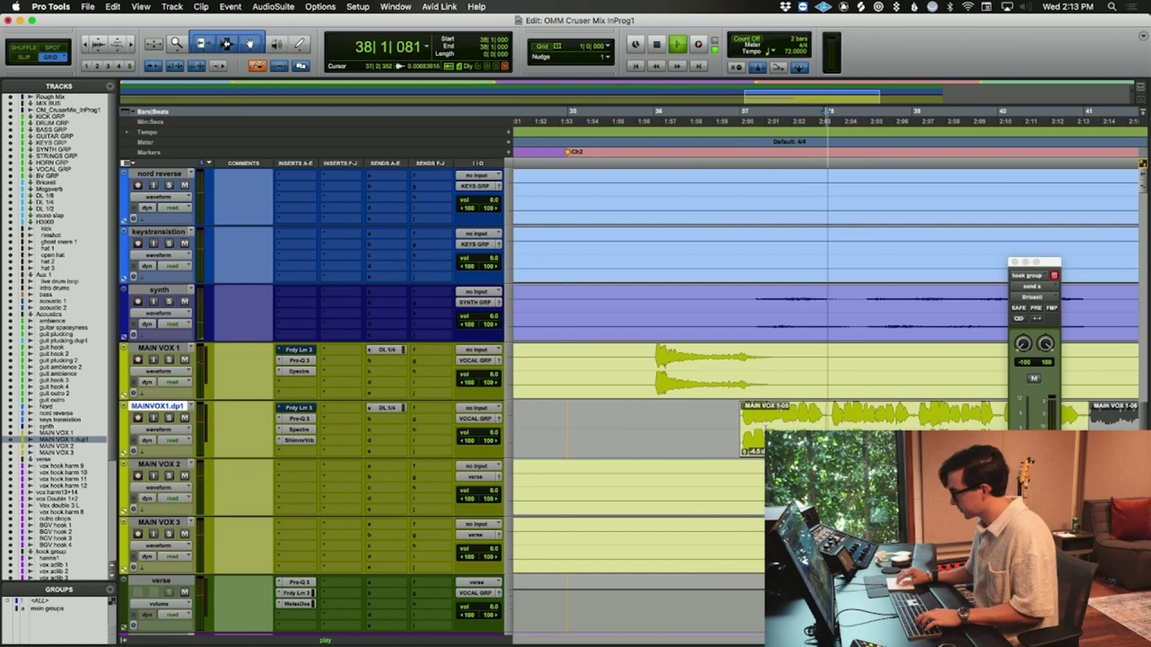
left_click(168, 419)
scroll(669, 419, "right", 2)
left_click(675, 418)
key("space")
key("space")
left_click(825, 418)
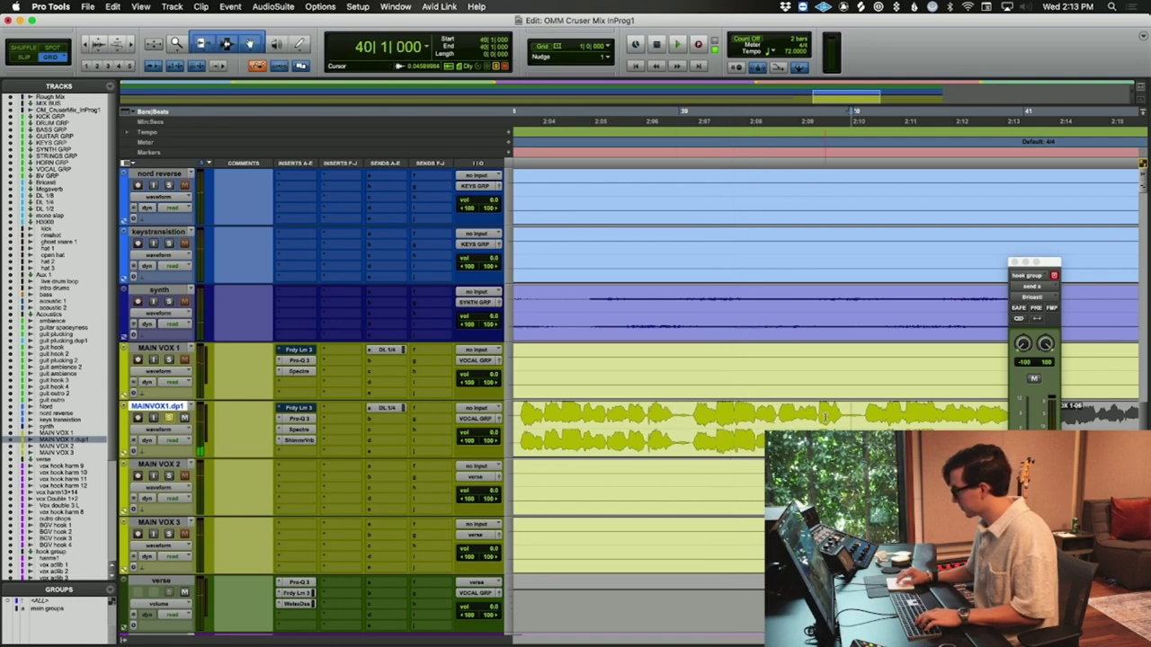
key("space")
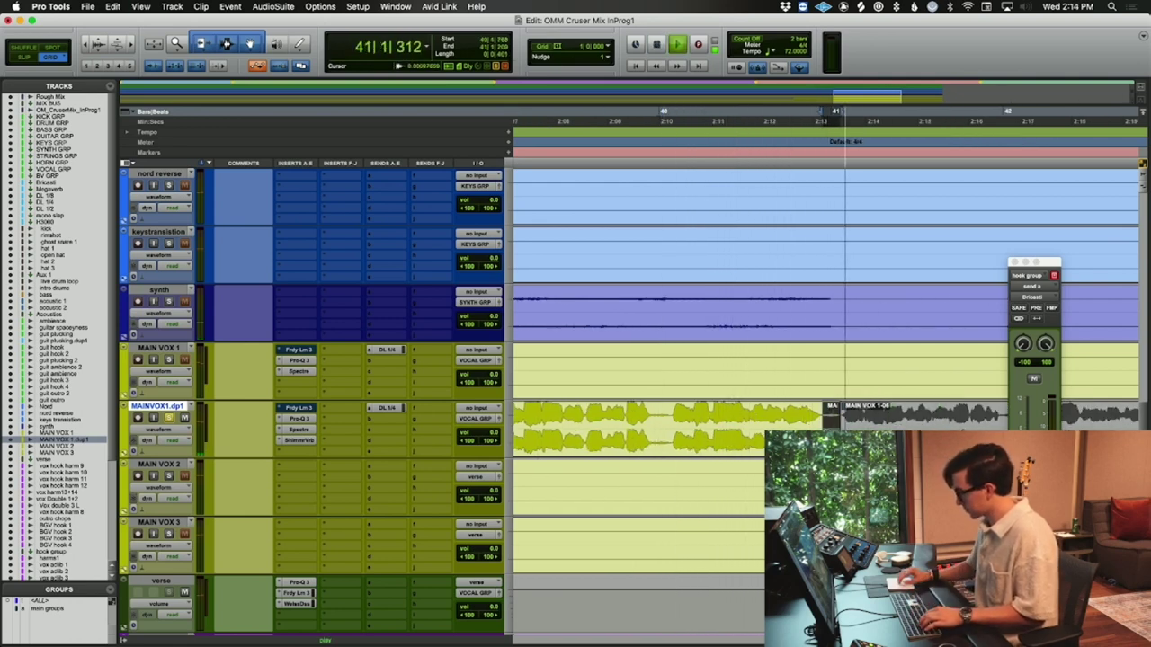
- Add a short fade-out at the end of the unmuted vocal clip and save the session in Slip mode
key("space")
left_click(816, 406)
key("space")
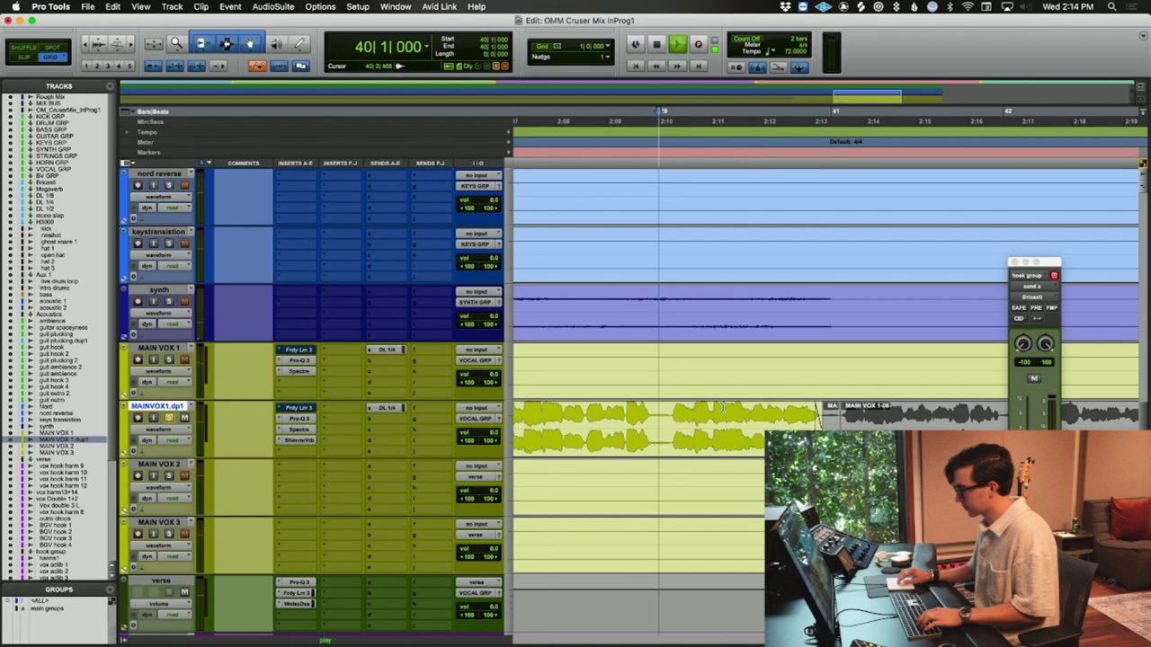
key("F3")
key("super+s")
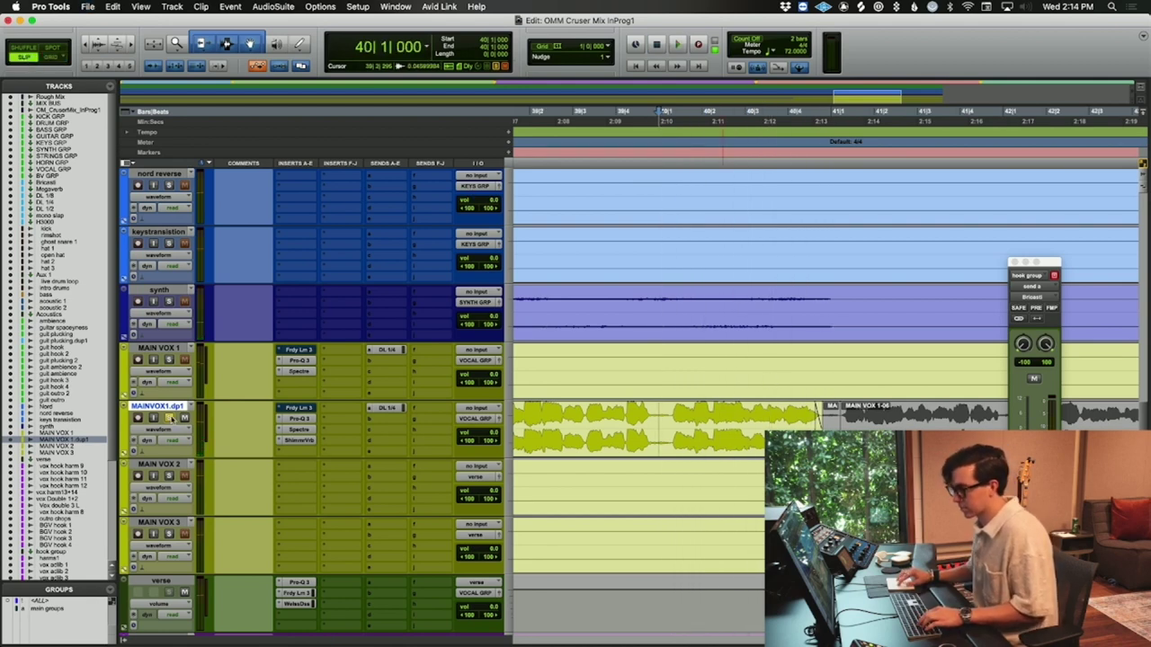
- Unsolo the duplicate MAIN VOX 1 track, play it in context from 36|4|212 and open its DL 1/4 send
key("r")
key("r")
left_click(646, 426)
key("space")
key("super+s")
left_click(387, 407)
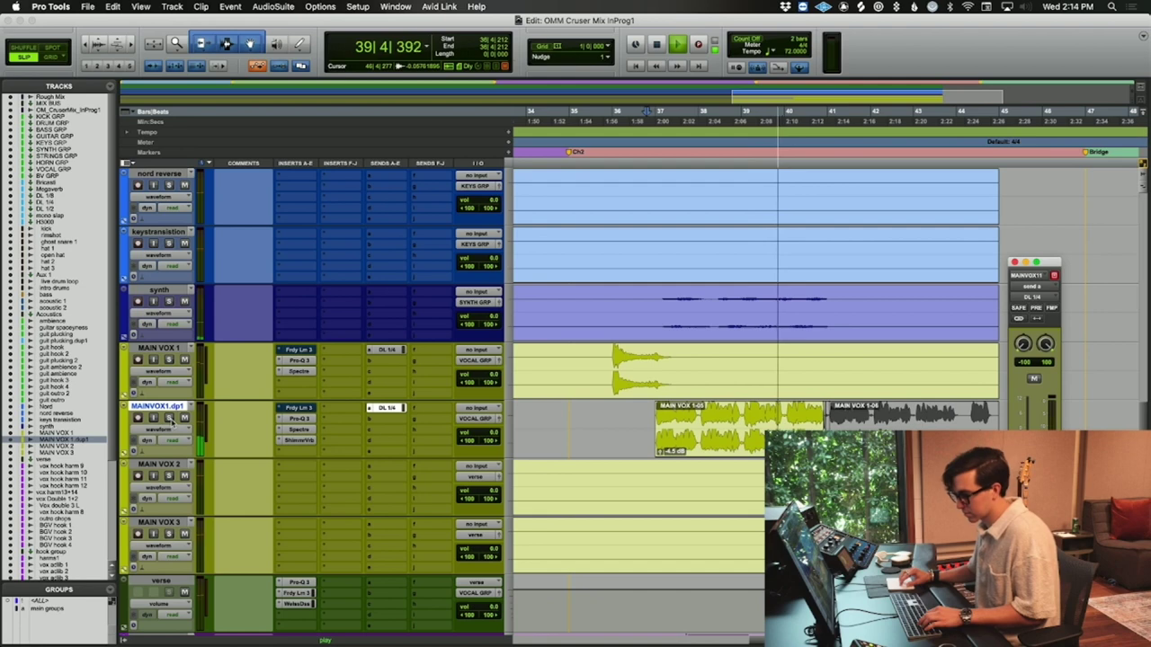
- Insert FabFilter Pro-Q 3 in the free slot after ShimmerVerb on the duplicate MAIN VOX 1 track
left_click(304, 453)
type("eq3")
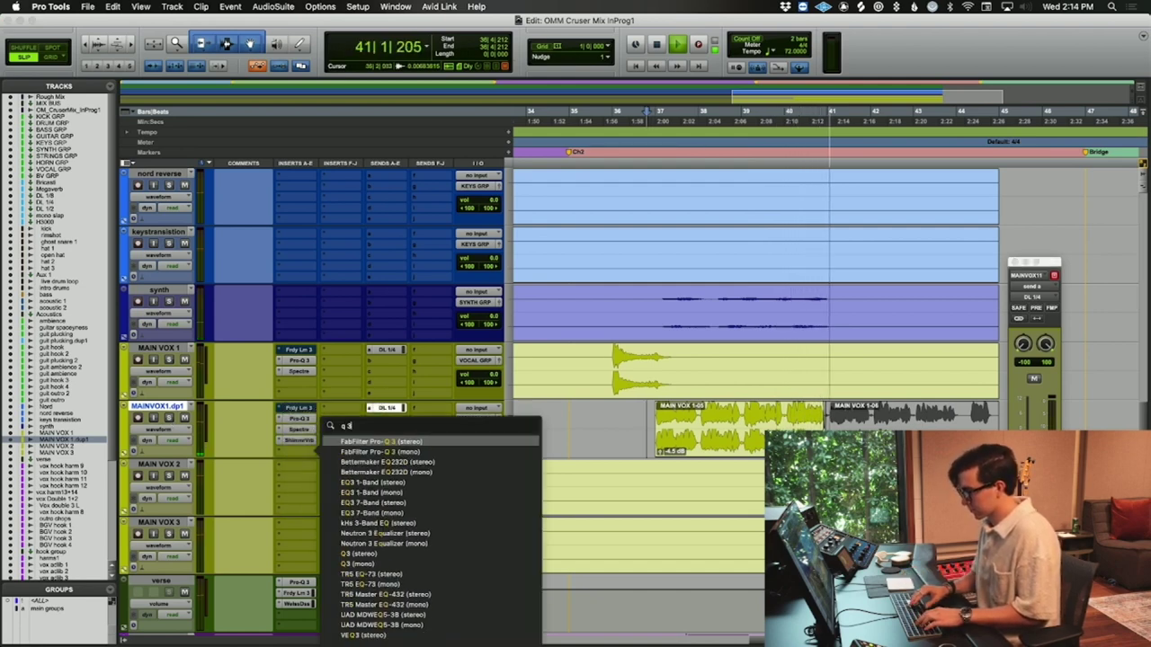
left_click(370, 462)
key("space")
- In the new Pro-Q 3, add an 18 dB/oct low cut at about 173 Hz and a high cut between 5 and 10 kHz
left_click(657, 477)
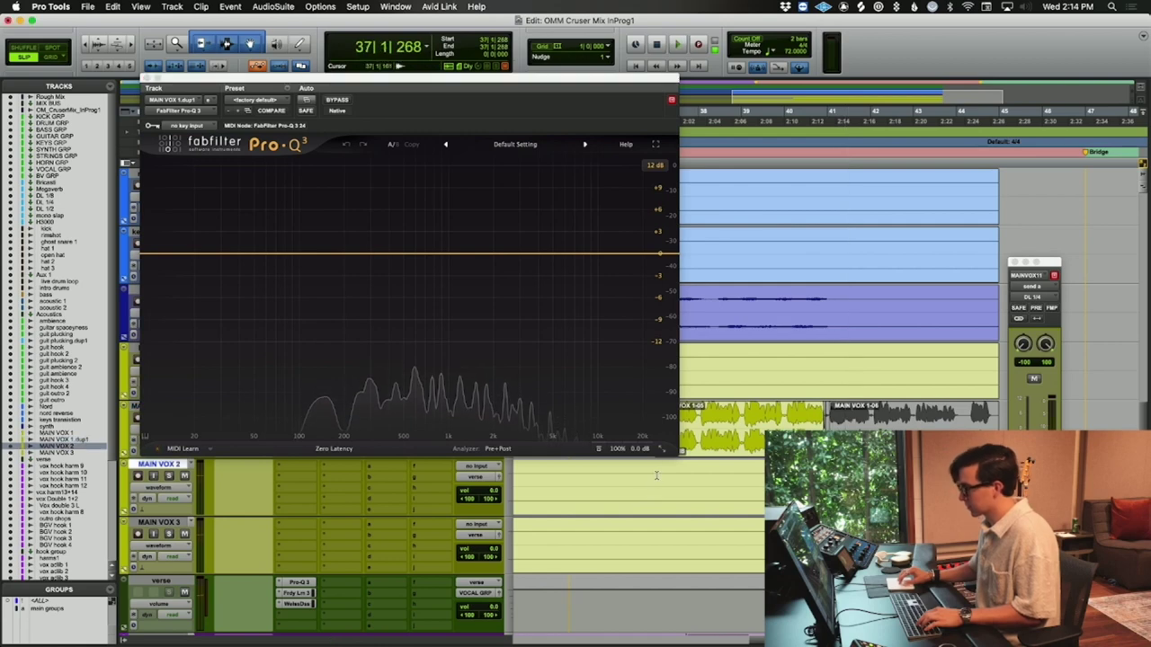
left_click(650, 467)
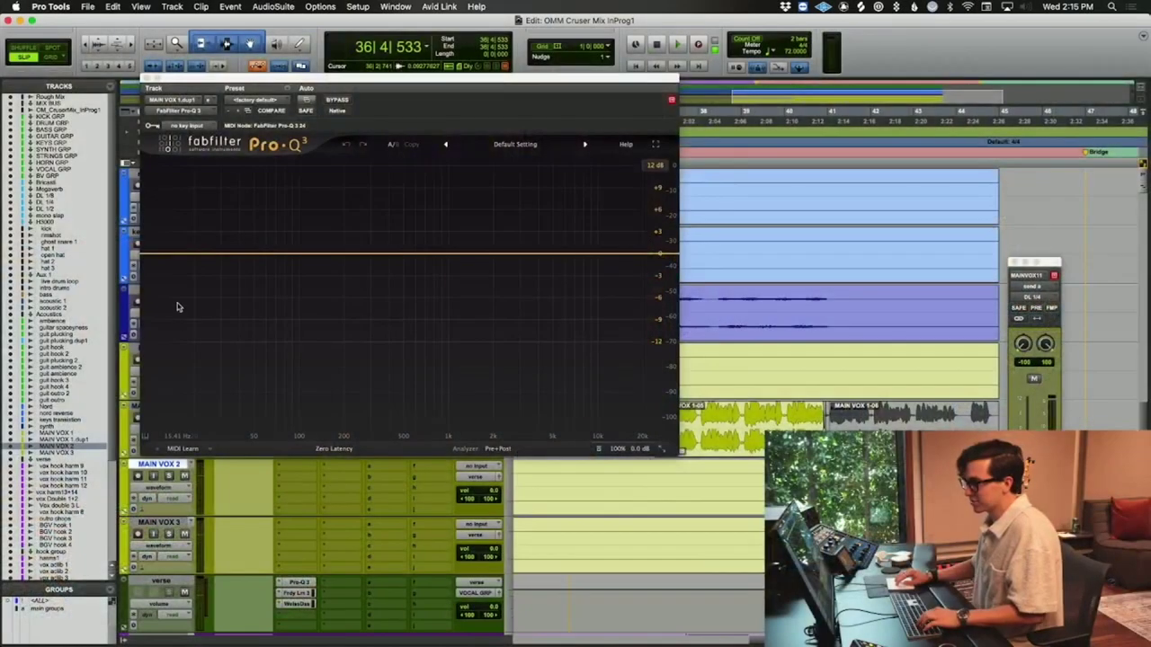
key("space")
left_click_drag(159, 255, 335, 267)
left_click_drag(660, 255, 578, 271)
left_click(334, 265)
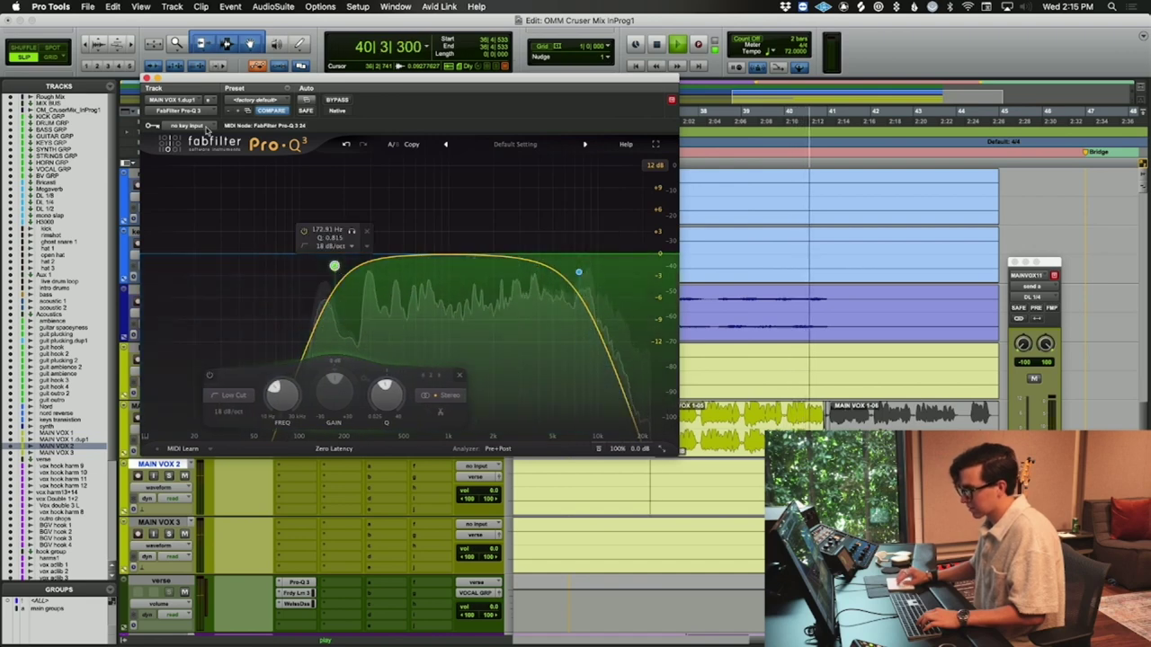
key("super+w")
- While playing from 36|4|158, set ShimmerVerb on the duplicate MAIN VOX 1 track to size 55 and mix 10
left_click(647, 428)
key("space")
key("space")
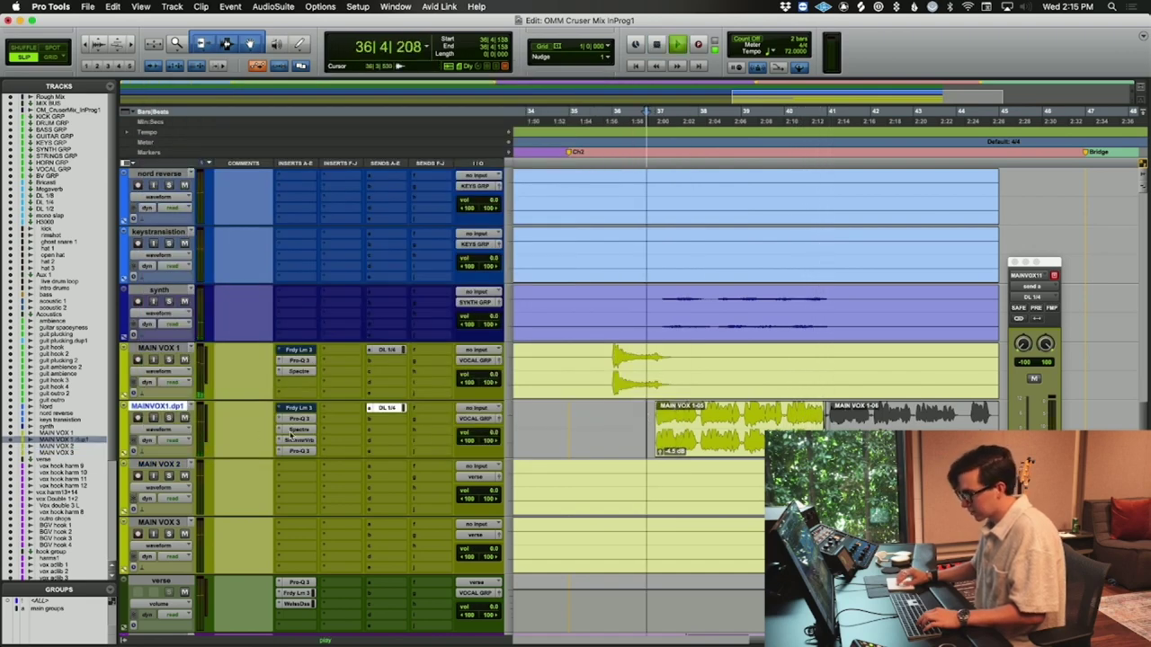
left_click(300, 440)
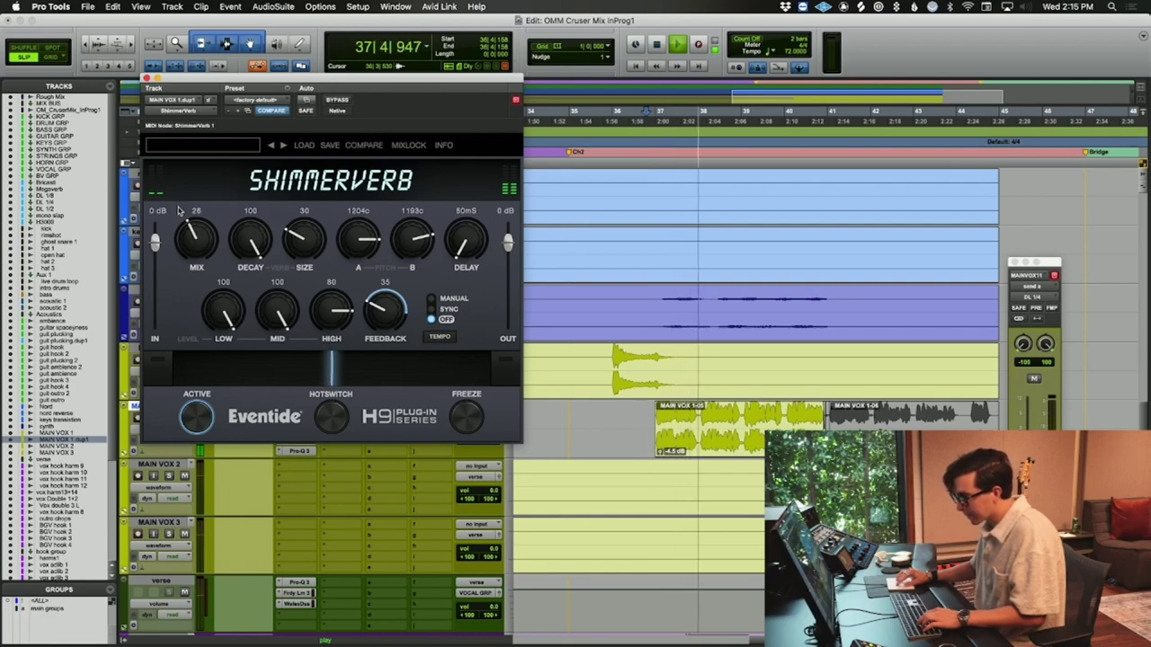
left_click_drag(178, 228, 177, 231)
left_click_drag(290, 225, 292, 201)
left_click_drag(185, 252, 186, 267)
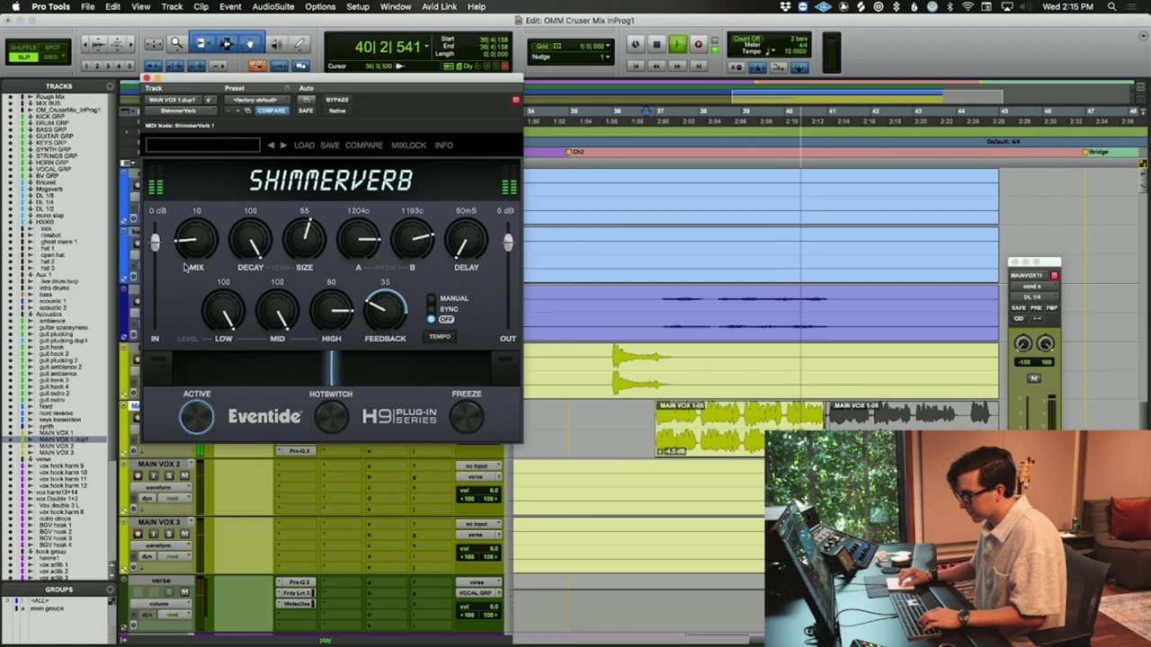
left_click(147, 79)
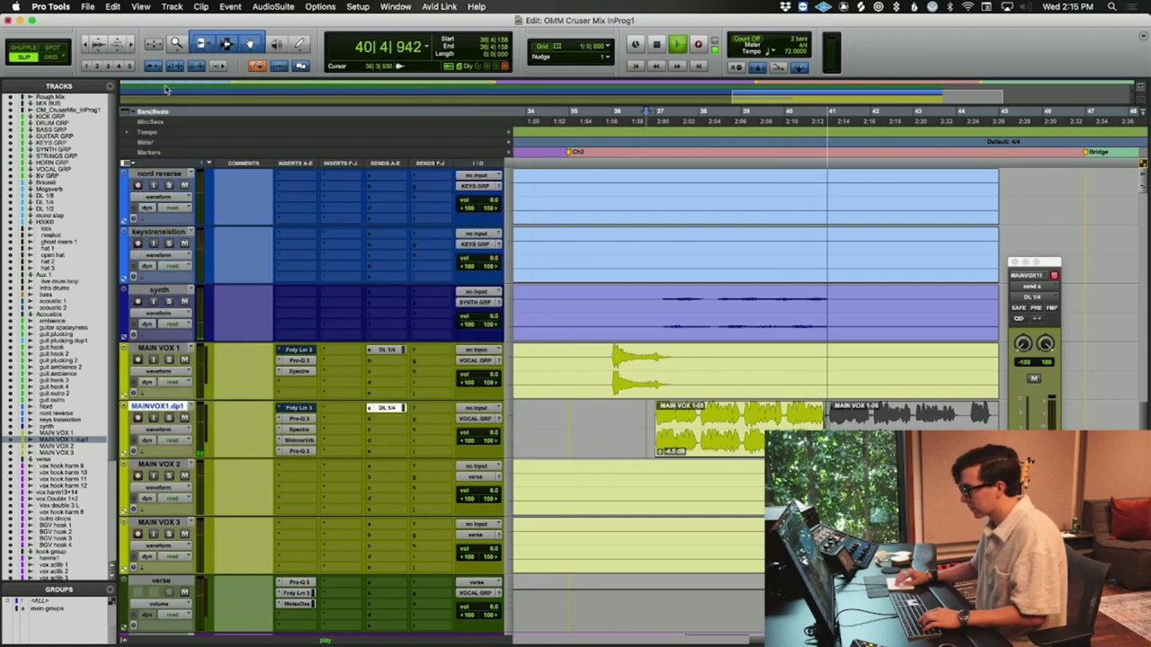
- Play from 35|4|735 and insert Decapitator in the first F-J slot of the duplicate MAIN VOX 1 track
key("space")
left_click(612, 426)
key("space")
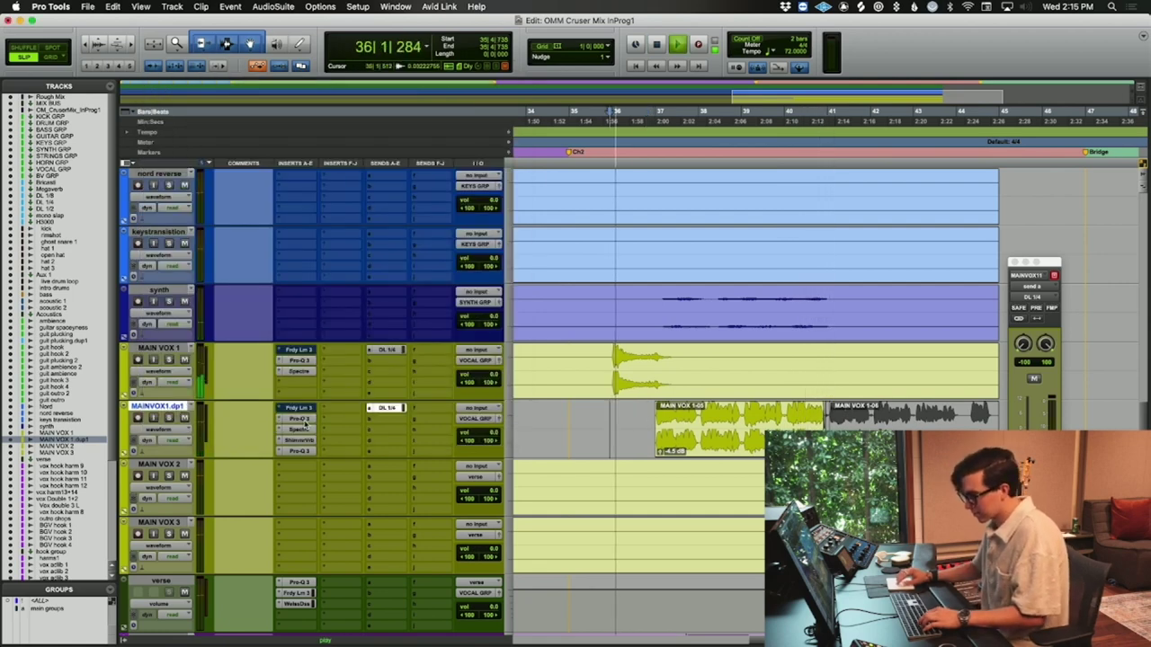
left_click(330, 410)
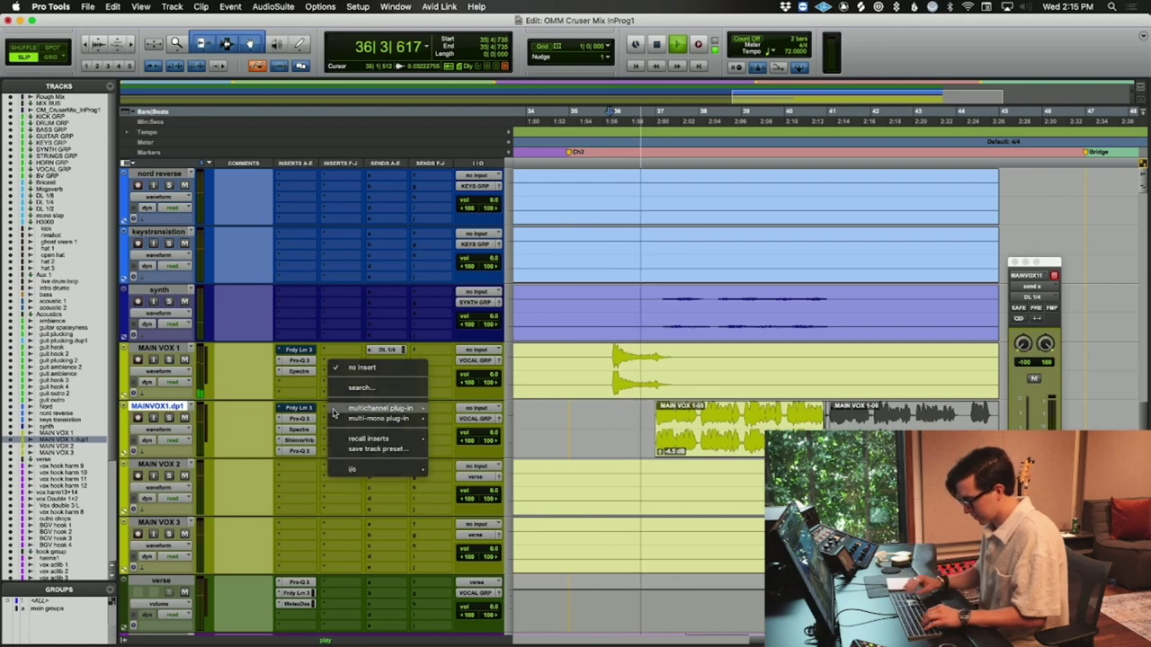
key("Return")
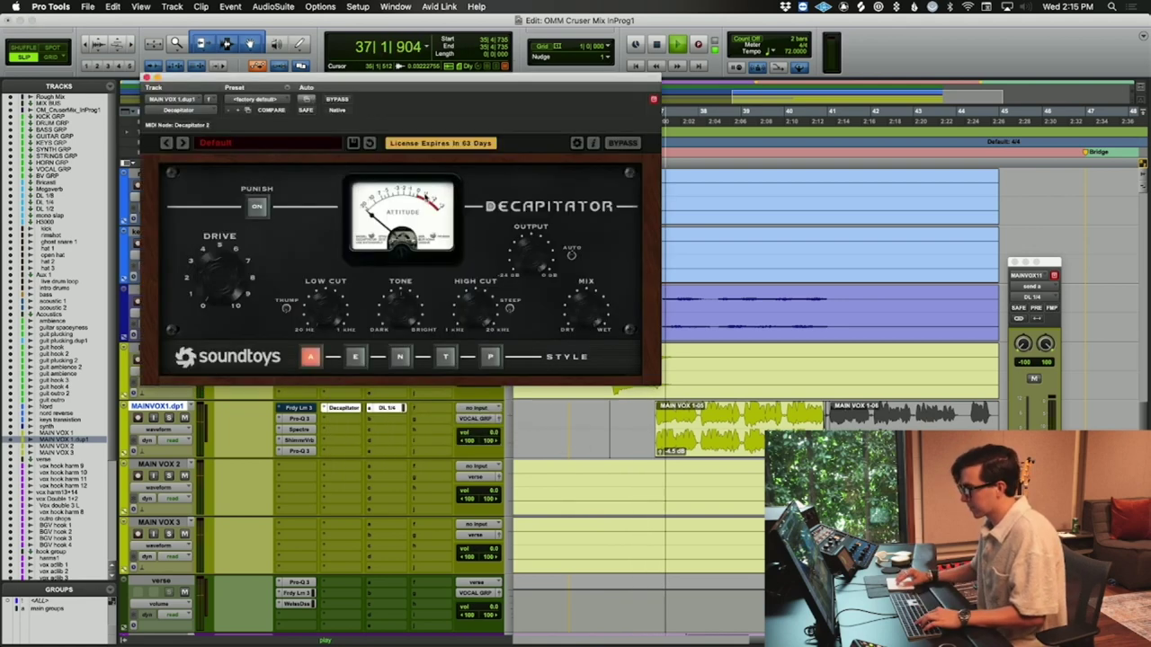
- Adjust the Decapitator drive and switch its saturation style to T
left_click_drag(235, 277, 215, 224)
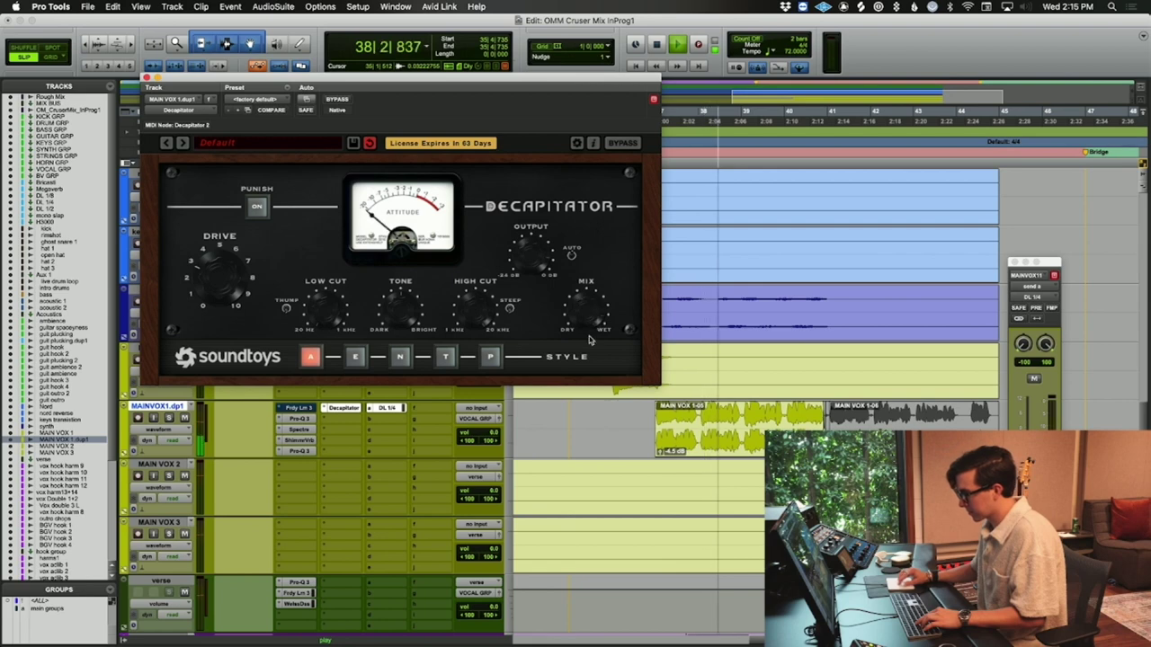
left_click(445, 357)
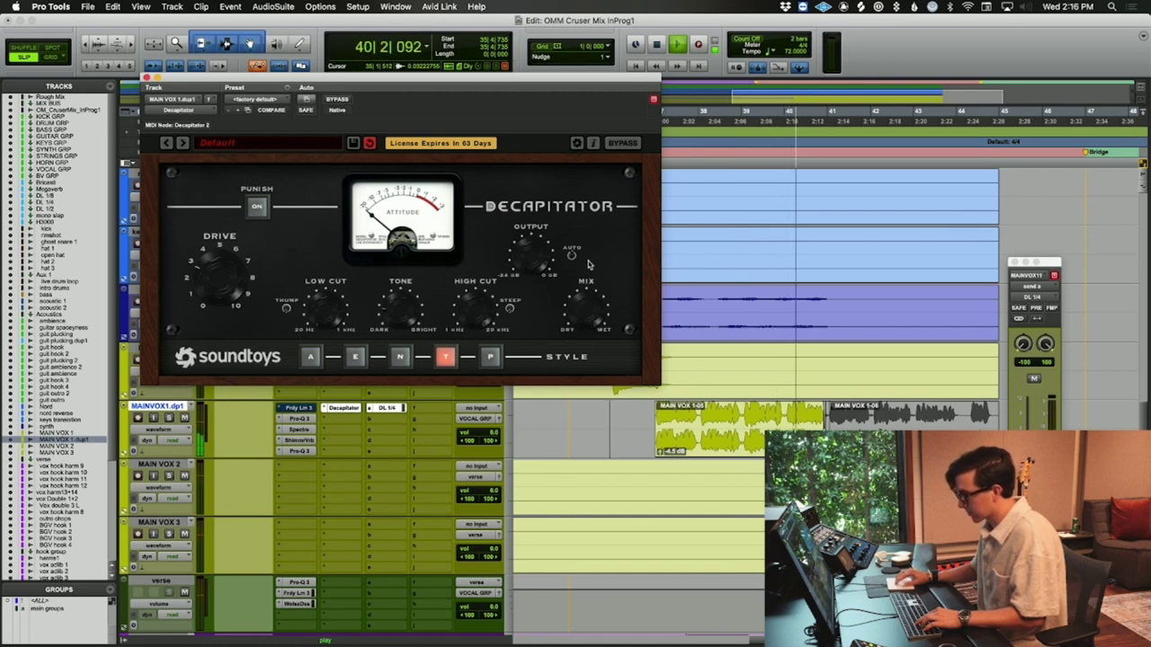
left_click(147, 78)
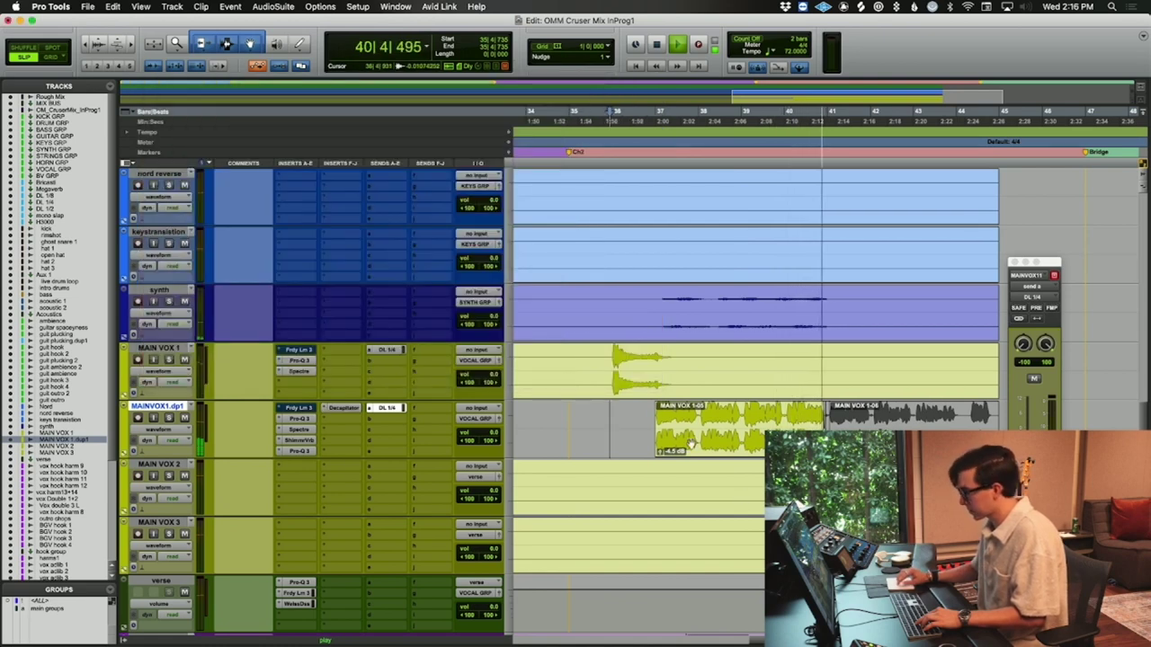
- Add a slight boost near 1 kHz in the duplicate MAIN VOX 1 track's first Pro-Q 3 while playing from 35|3|090
key("space")
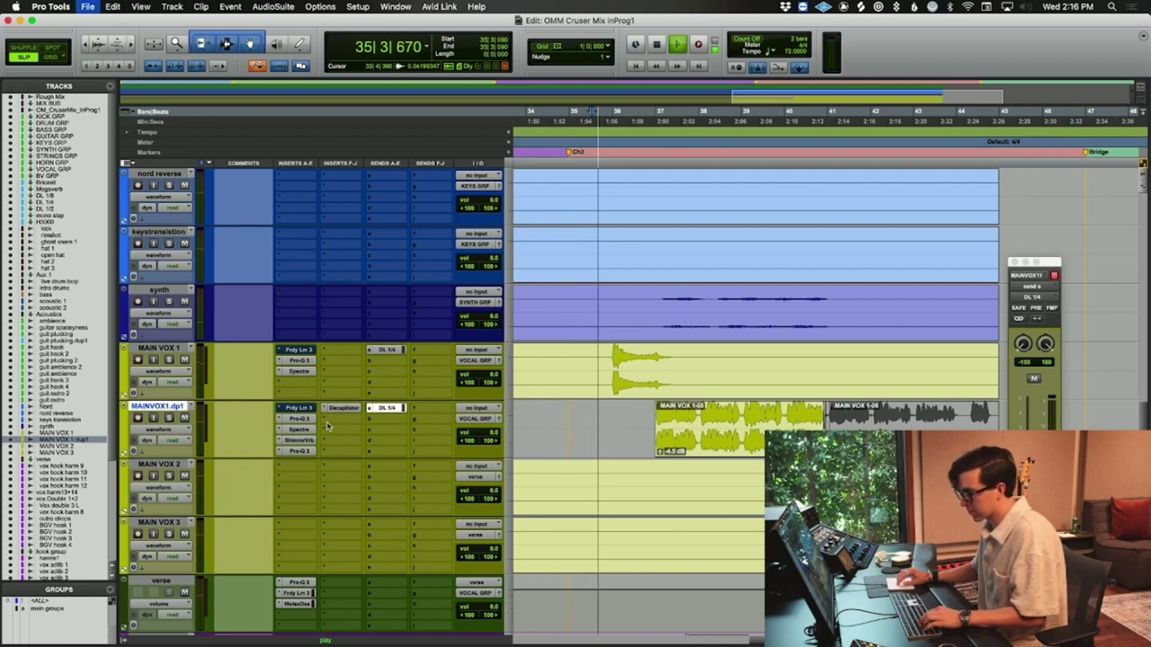
left_click(312, 419)
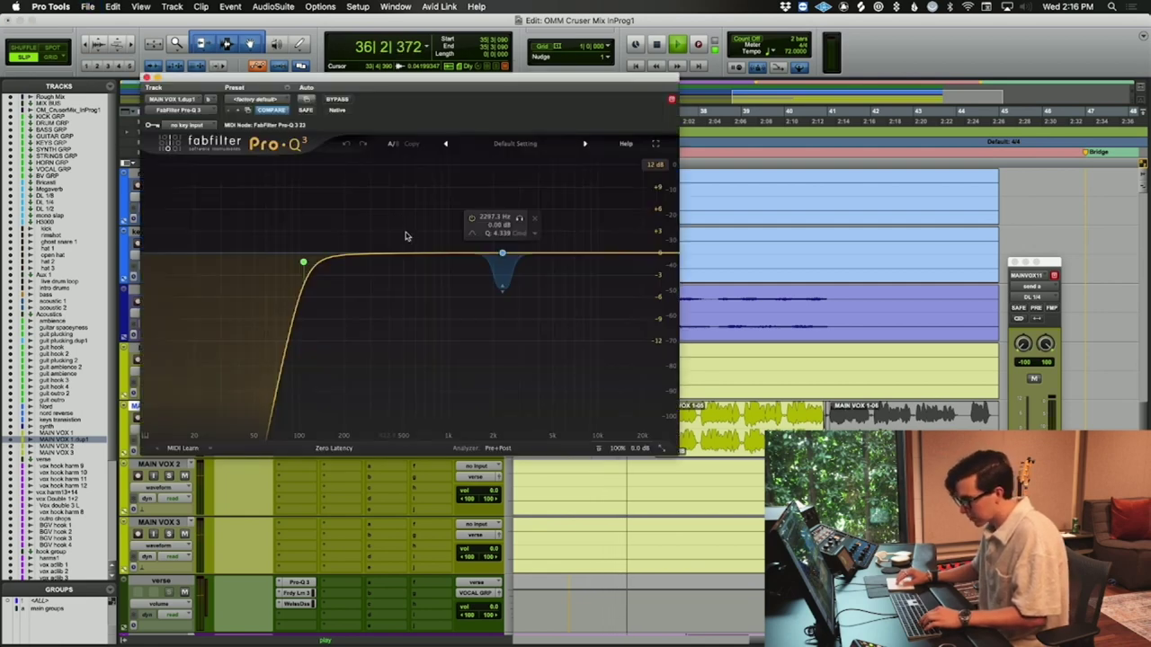
left_click_drag(419, 255, 444, 241)
left_click(146, 78)
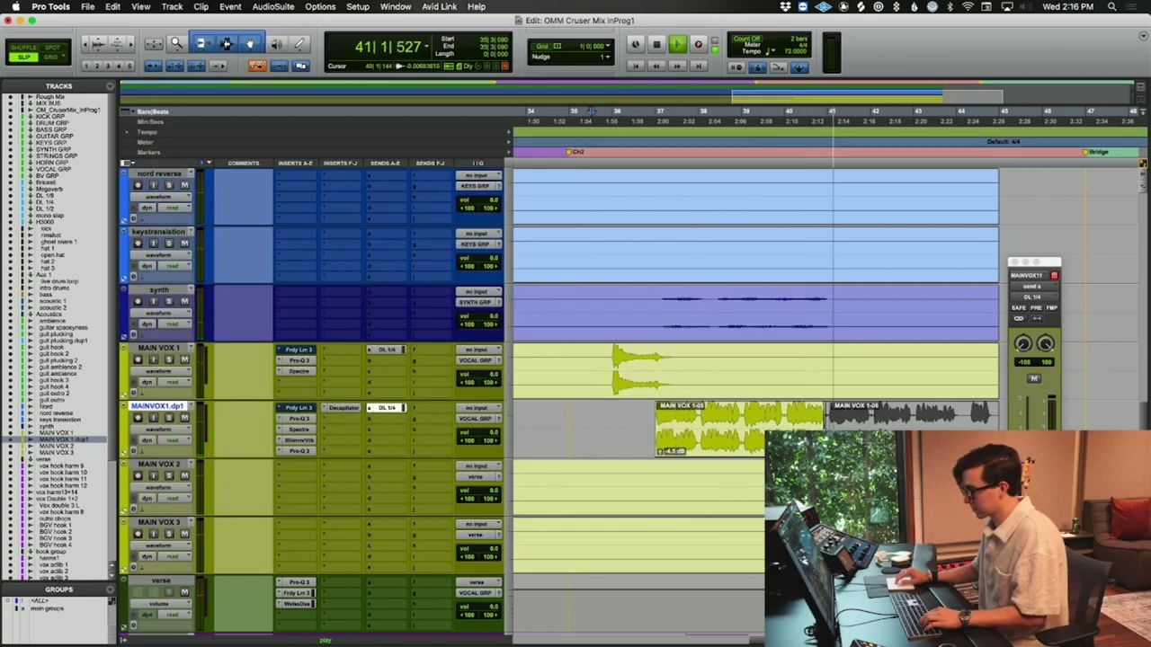
- Play the mix from 19|3|220 into the verse and check the Spectre settings on MAIN VOX 1
scroll(791, 440, "left", 10)
scroll(791, 440, "up", 1)
scroll(791, 441, "right", 3)
key("r")
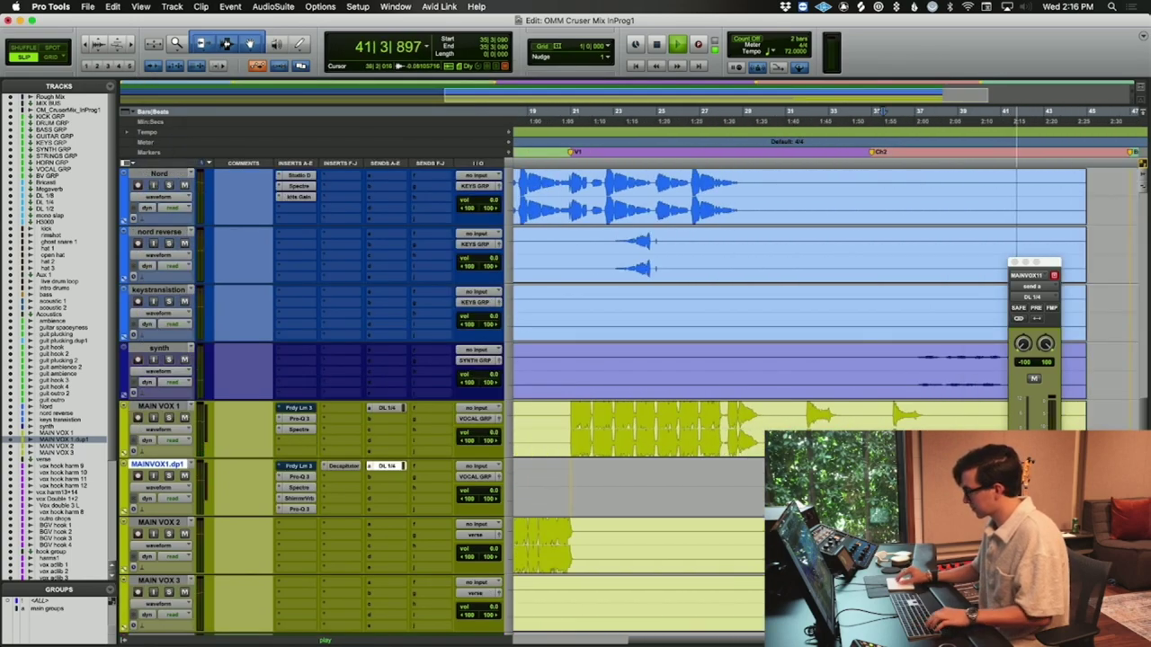
key("super+bracketleft")
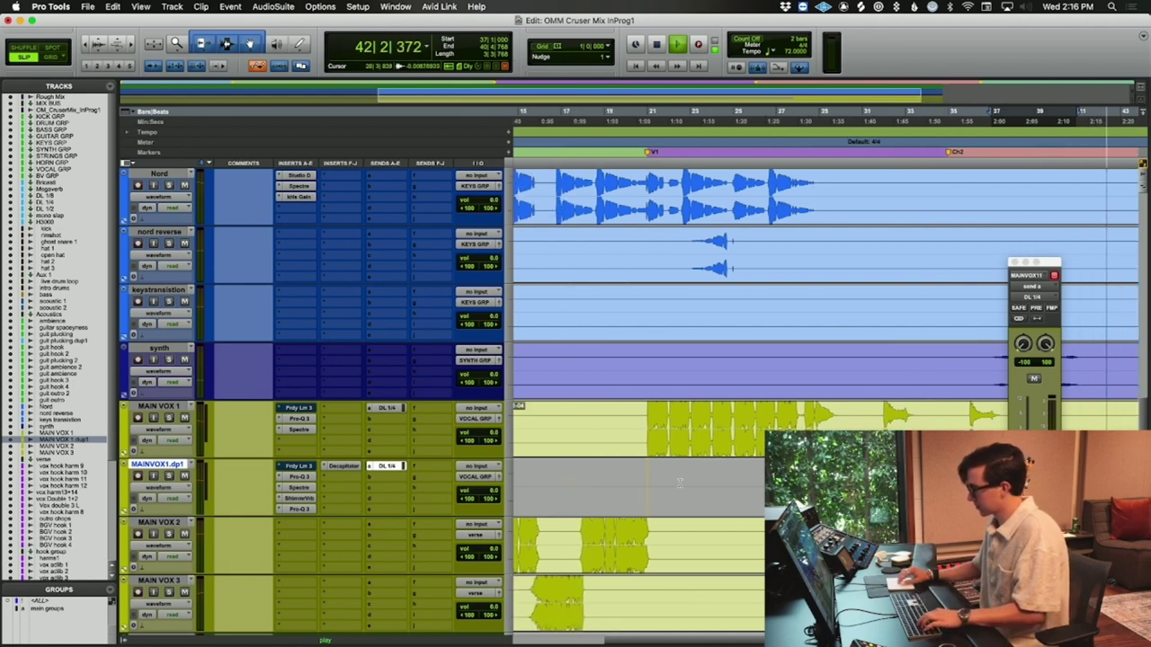
key("space")
left_click(714, 472)
key("space")
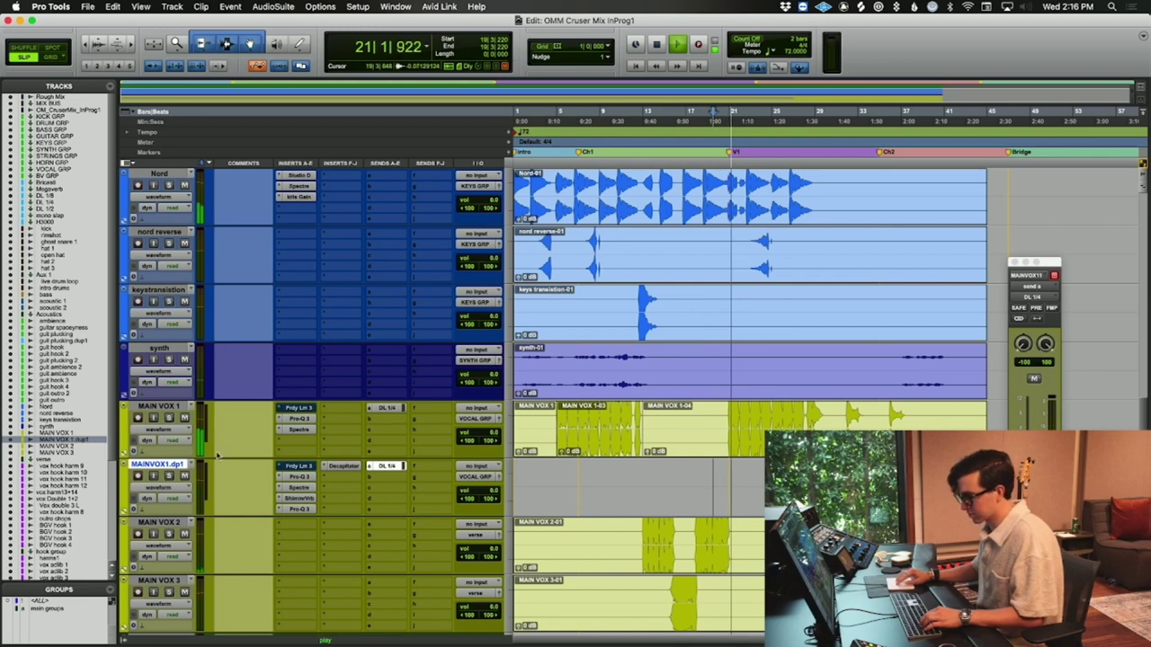
left_click(298, 432)
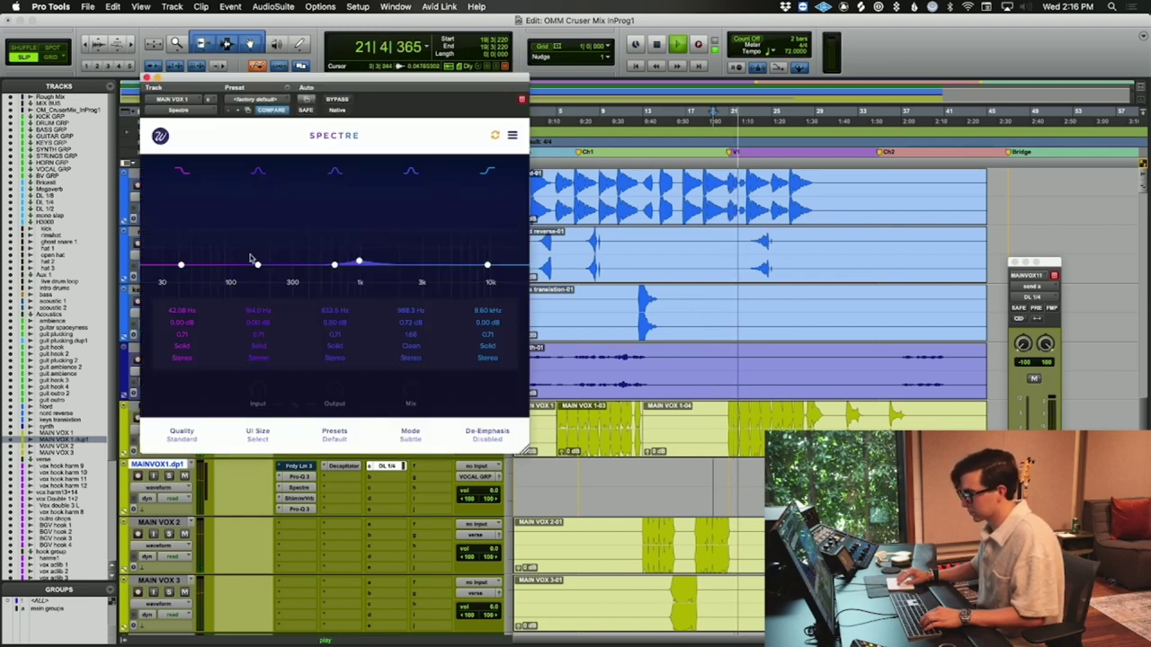
left_click(147, 77)
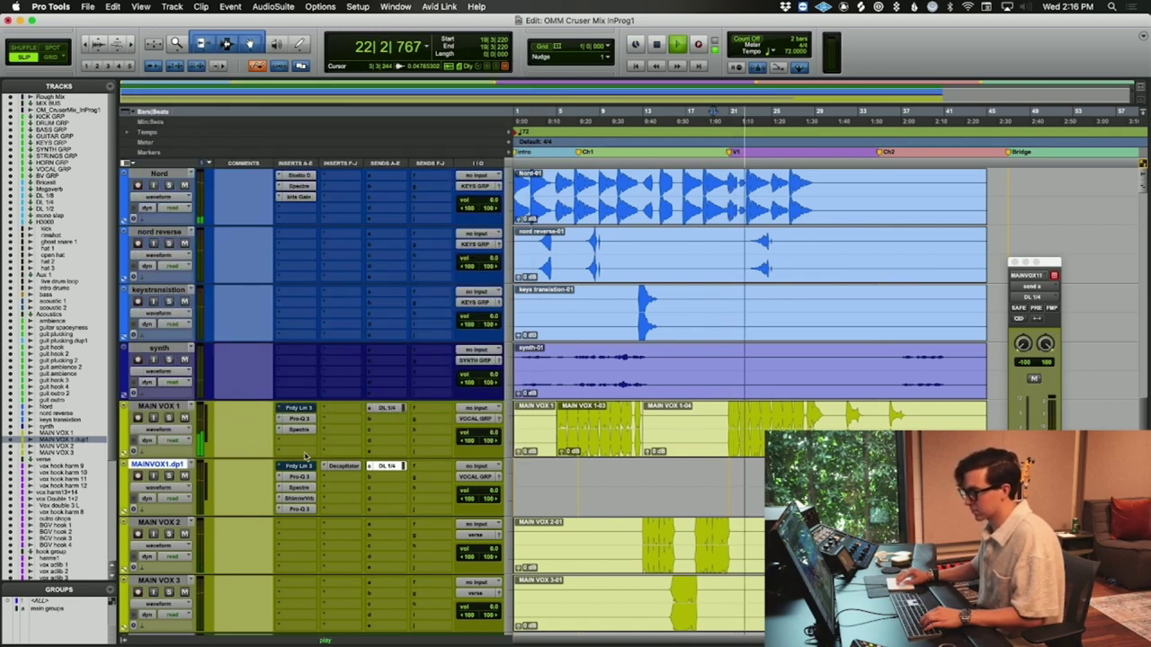
- In MAIN VOX 1's Pro-Q 3, add a narrow dynamic cut at about 7954 Hz with a Q of about 12.5
left_click(300, 419)
mouse_move(584, 254)
left_mouse_down()
mouse_move(594, 154)
mouse_move(591, 274)
left_mouse_up()
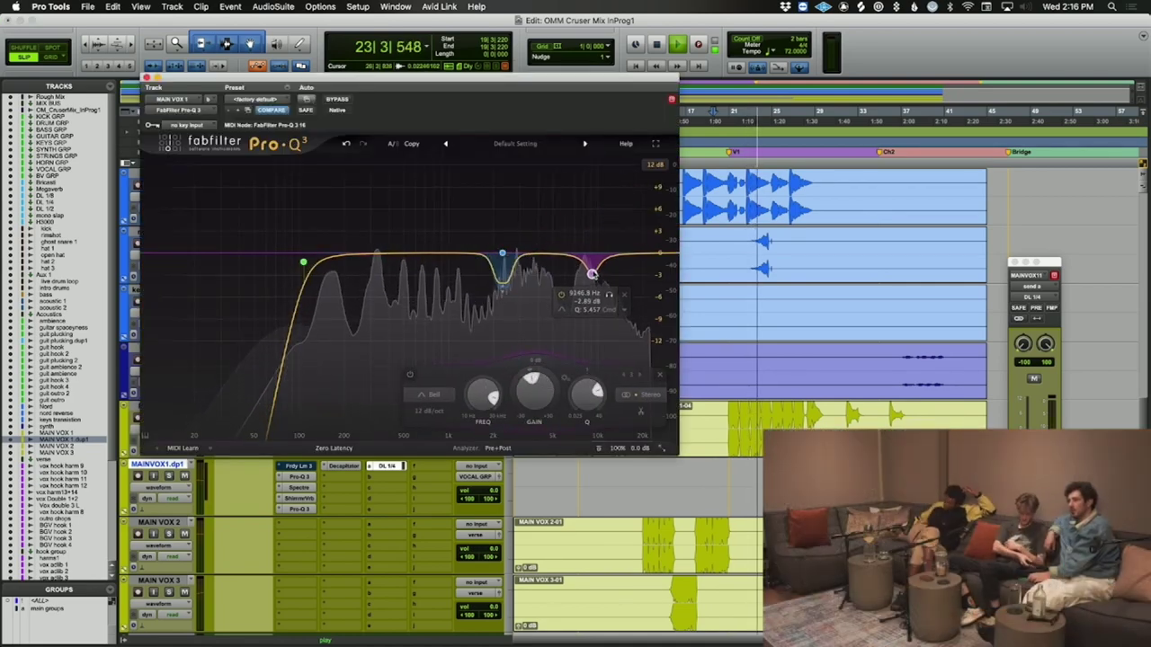
left_click(535, 396, "alt")
left_click_drag(530, 405, 529, 413)
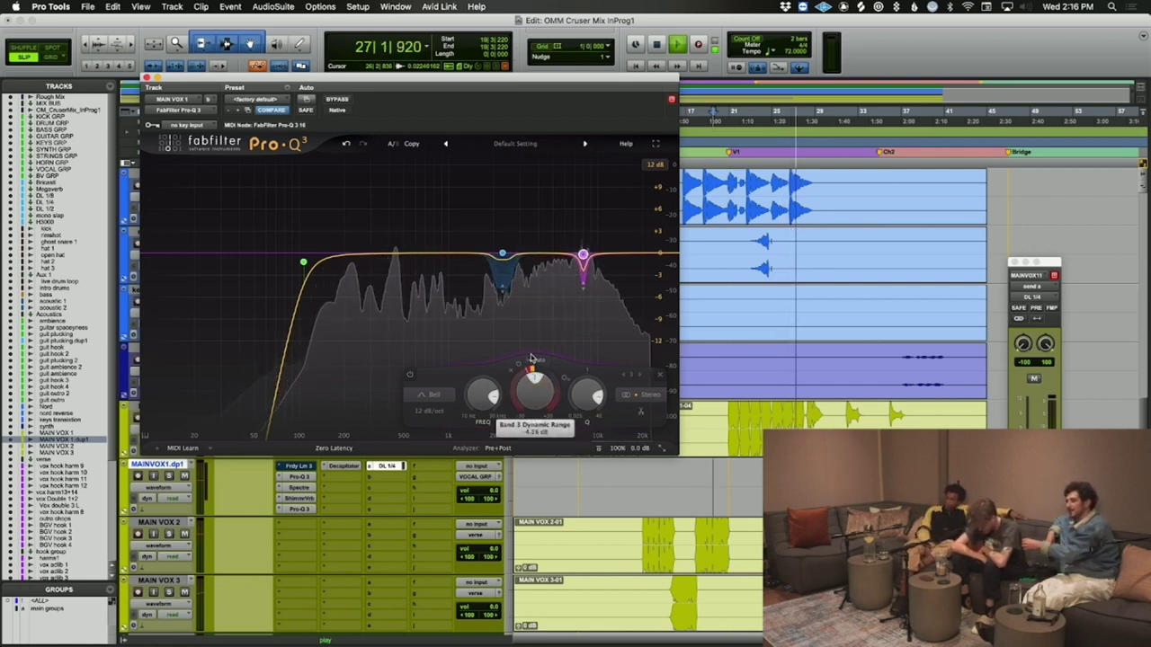
- In MAIN VOX 1's Pro-Q 3, sweep a narrow boost for harsh resonances and settle on a cut of about 2 dB near 6 kHz
left_click_drag(419, 256, 468, 160)
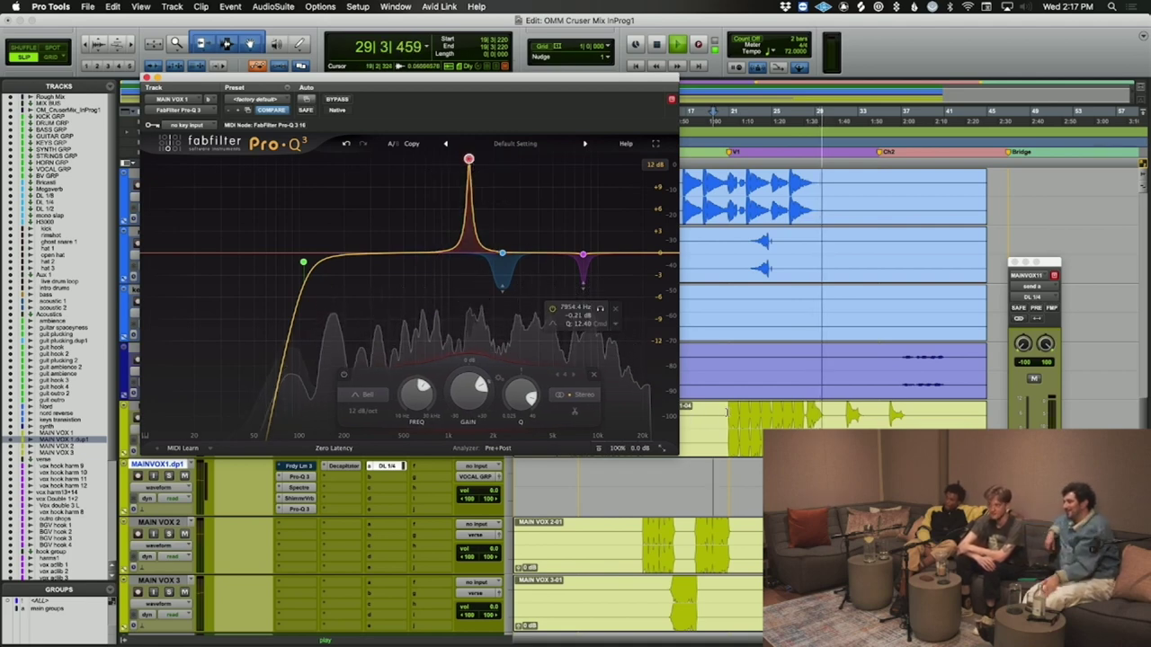
left_click_drag(468, 160, 538, 260)
left_click_drag(562, 193, 563, 171)
left_click_drag(563, 161, 565, 268)
mouse_move(538, 379)
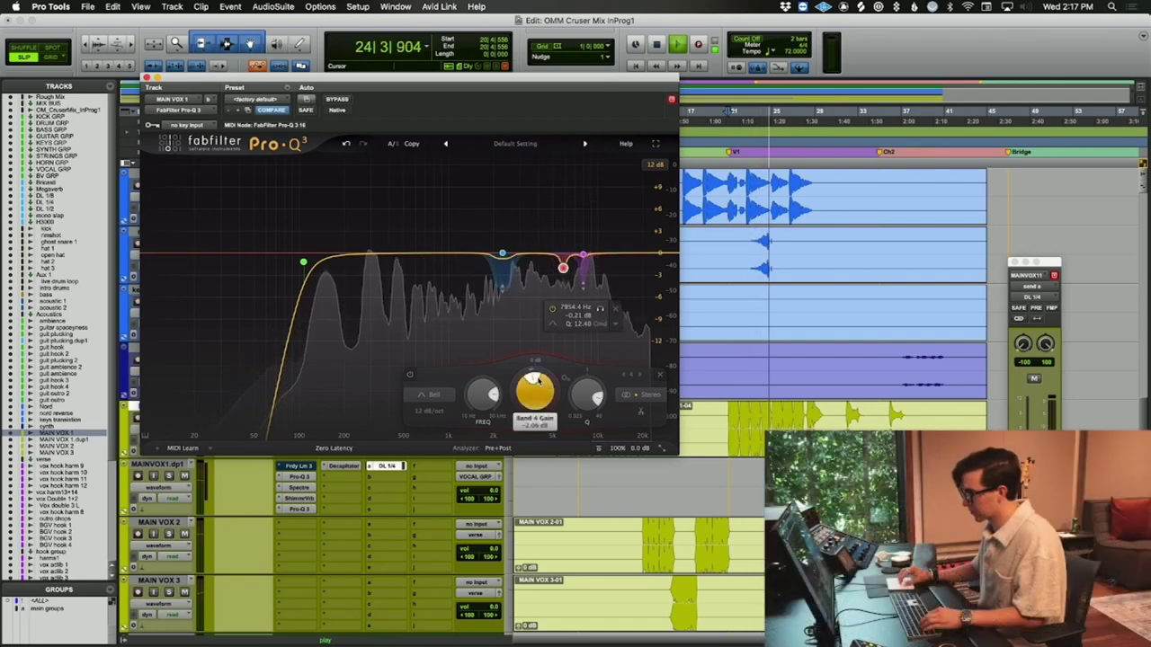
key("super+w")
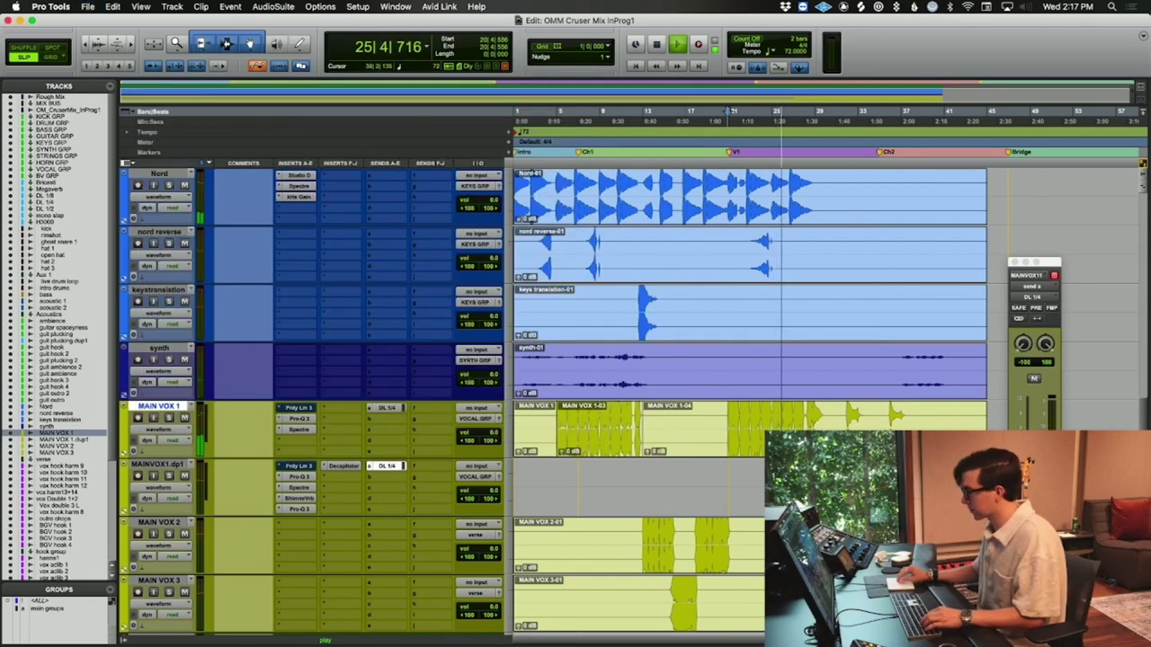
- Check the vocal and guitar tracks around the verse during playback and select the guit ambience clip
scroll(898, 391, "down", 3)
scroll(898, 391, "right", 2)
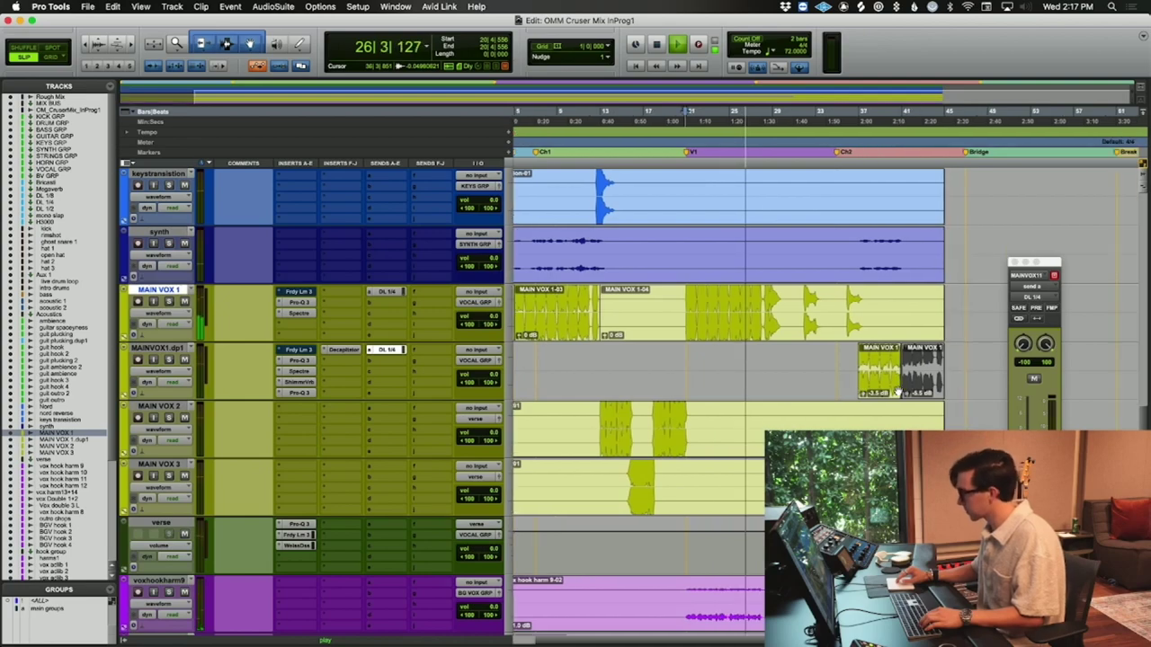
scroll(884, 394, "up", 2)
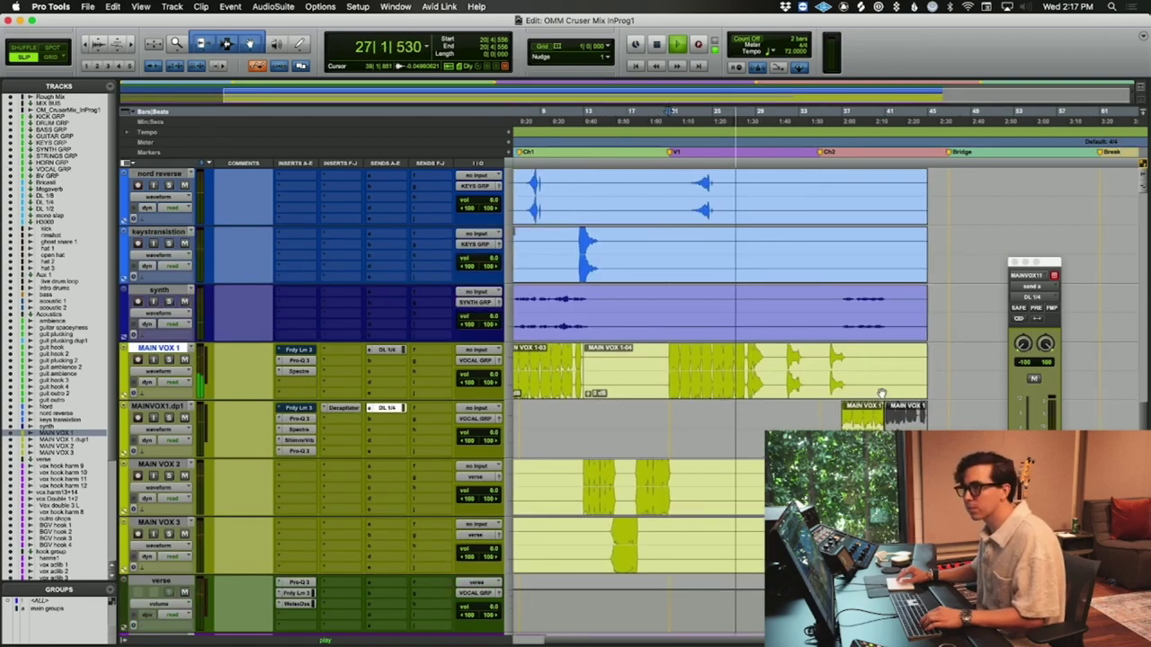
scroll(882, 393, "down", 2)
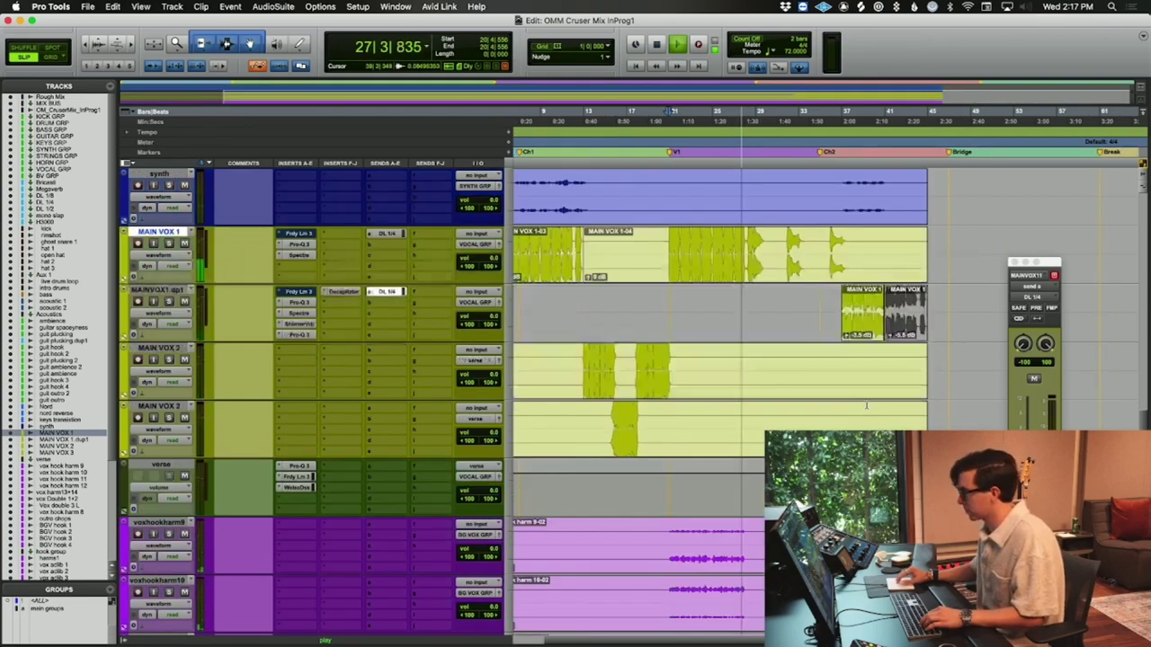
scroll(872, 399, "up", 10)
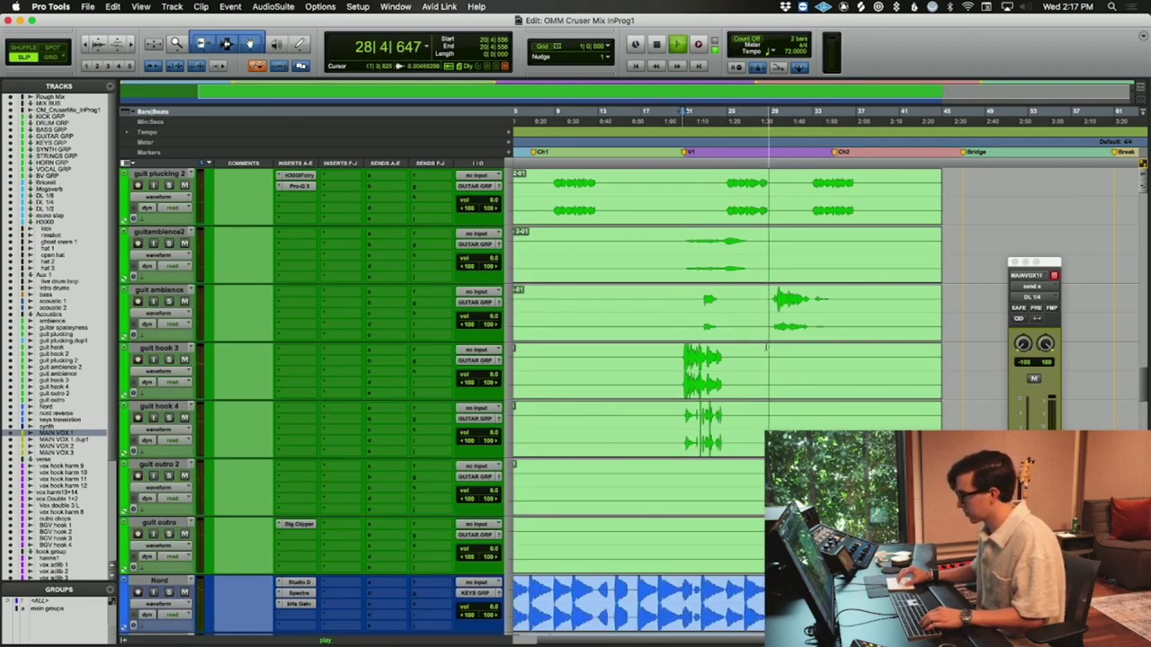
left_click(845, 331)
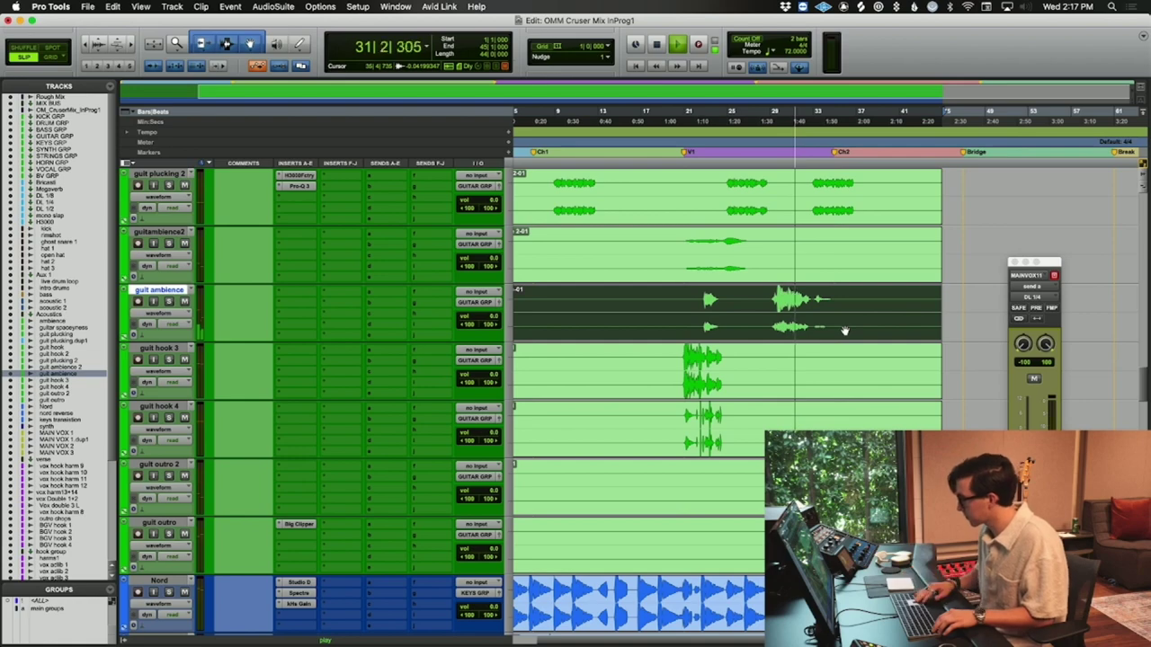
- Split the guit plucking 2 clip at 31|1|357 and select the part after the split
scroll(845, 331, "up", 5)
scroll(843, 332, "down", 1)
scroll(844, 332, "left", 1)
left_click(808, 419)
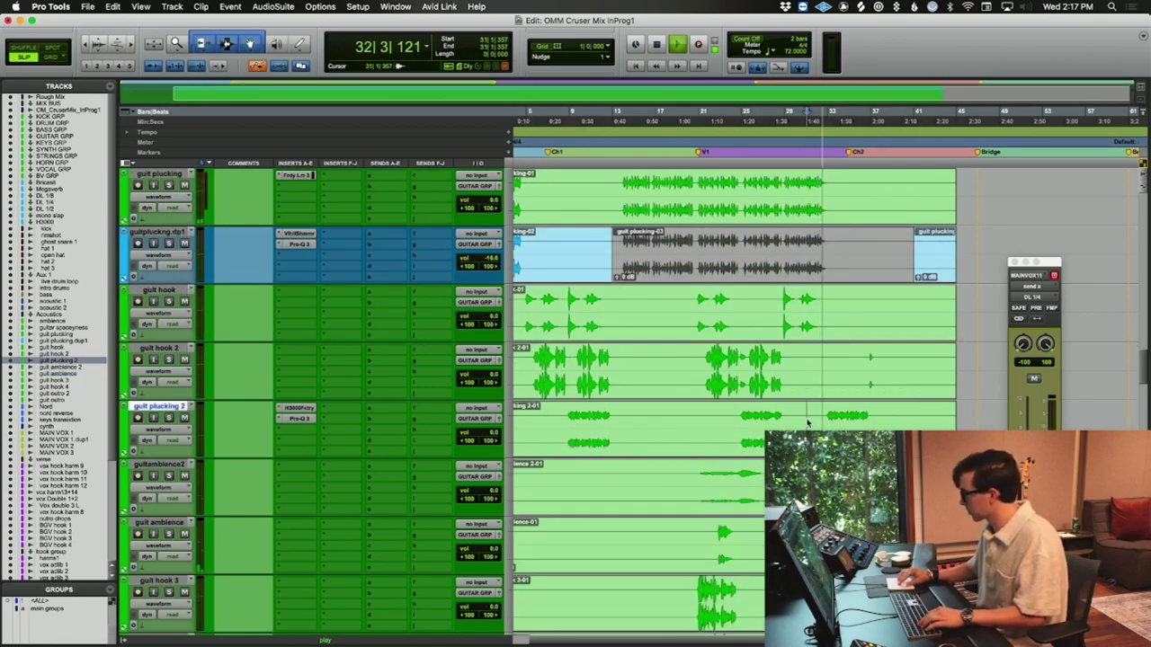
left_click(807, 421)
key("b")
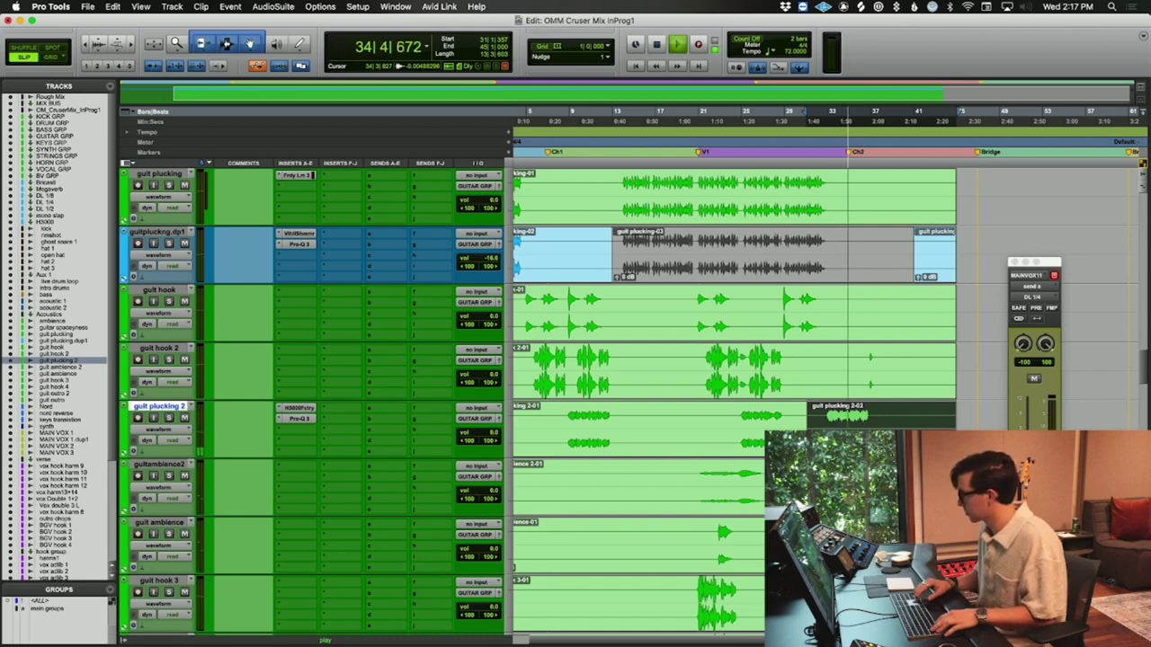
- Insert a Pro-Q 3 on the ambience guitar track and add a low cut at about 249 Hz
scroll(630, 395, "up", 5)
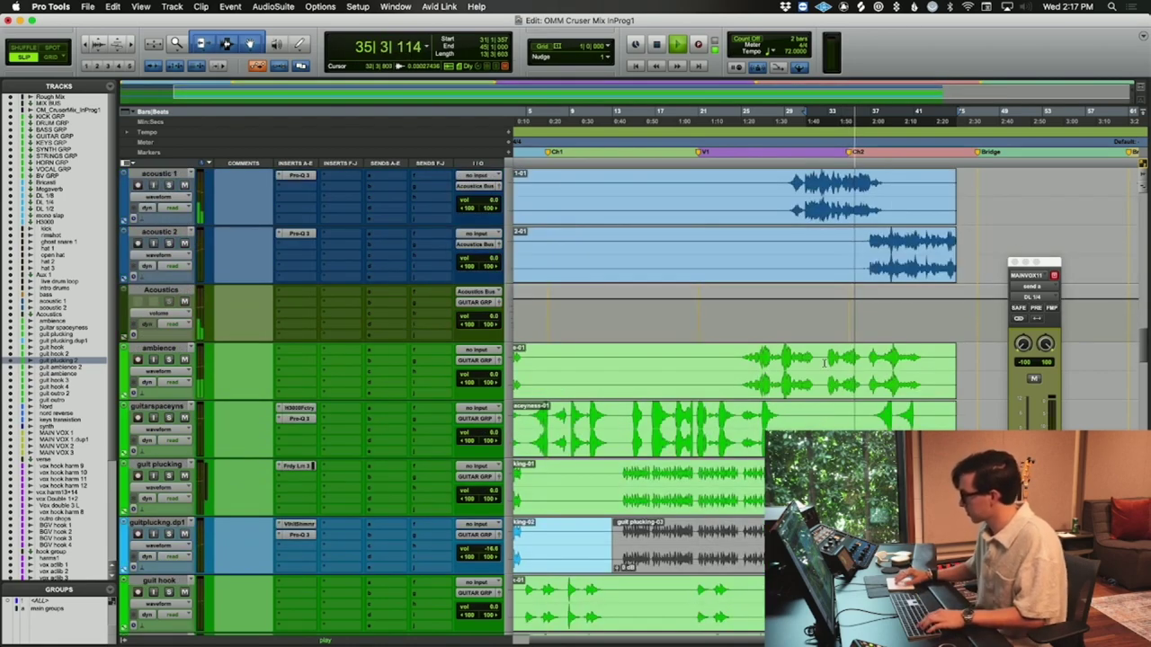
left_click(820, 359)
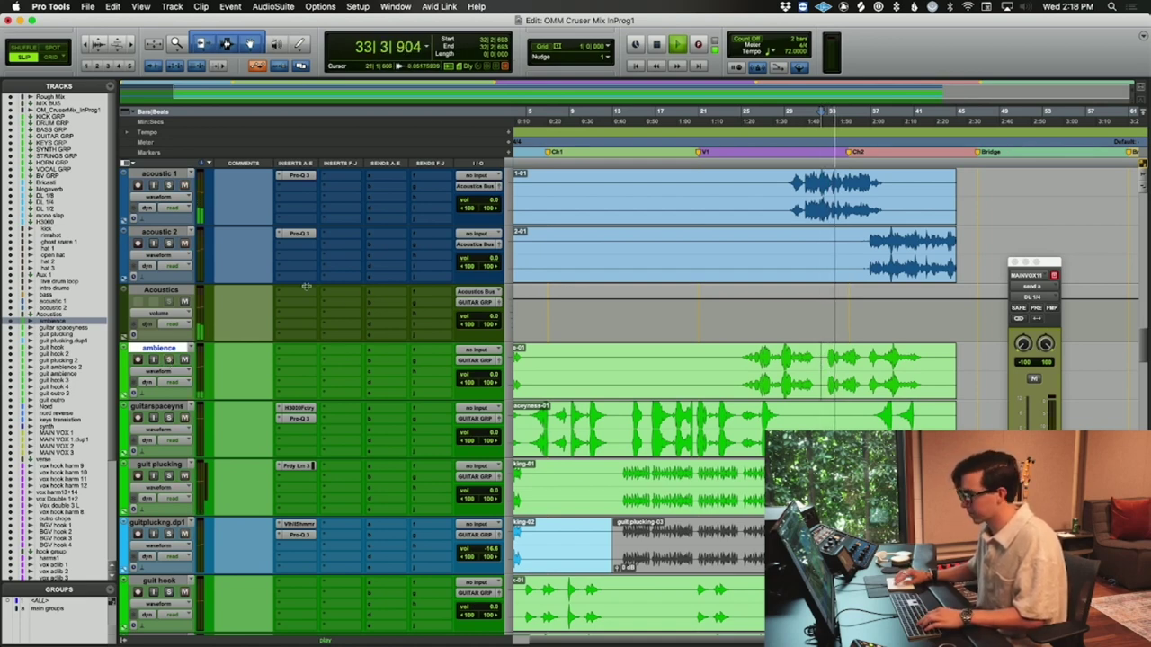
left_click(298, 350)
left_click(315, 330)
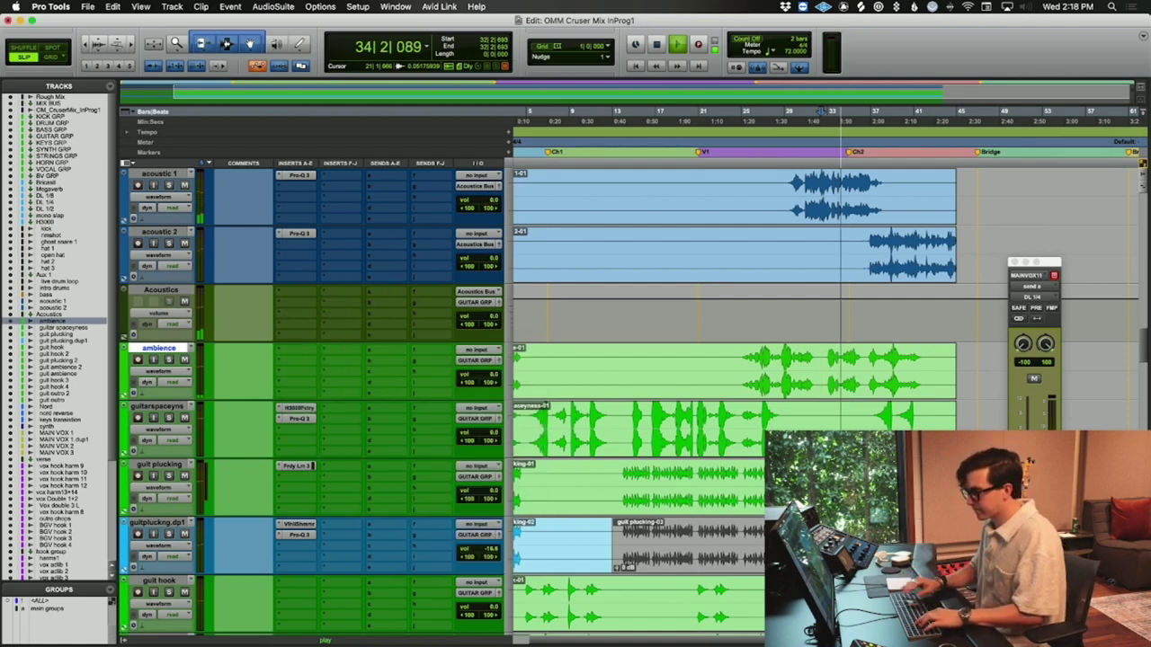
left_click_drag(343, 258, 399, 260)
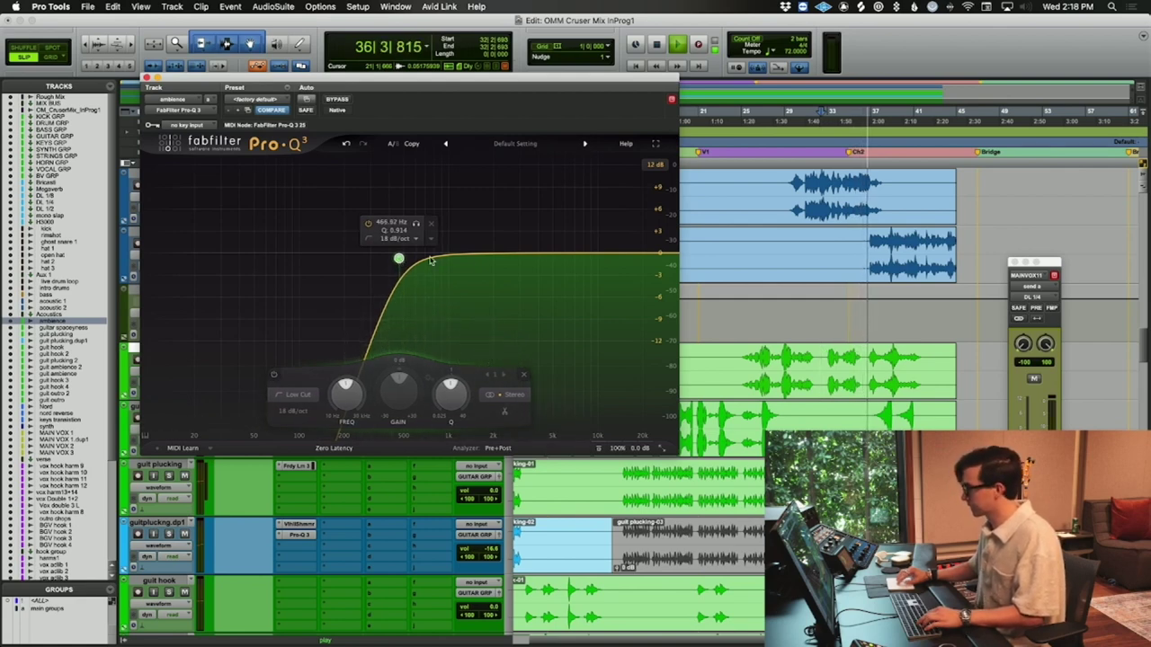
left_click_drag(399, 259, 355, 258)
- Add a narrow cut of about 7.7 dB at 1146 Hz with a Q of about 6.8 and set the low cut's slope to 30 dB/oct
left_click_drag(445, 253, 474, 145)
left_click(473, 145)
left_click(462, 122)
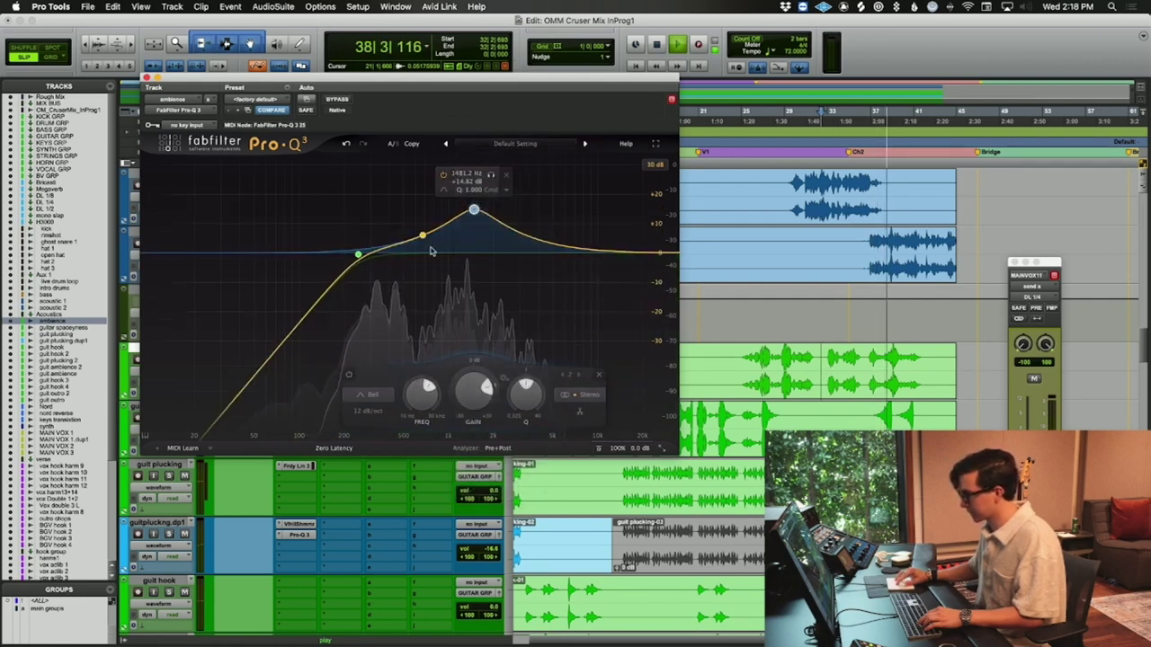
left_click_drag(474, 211, 456, 276)
scroll(461, 198, "up", 10)
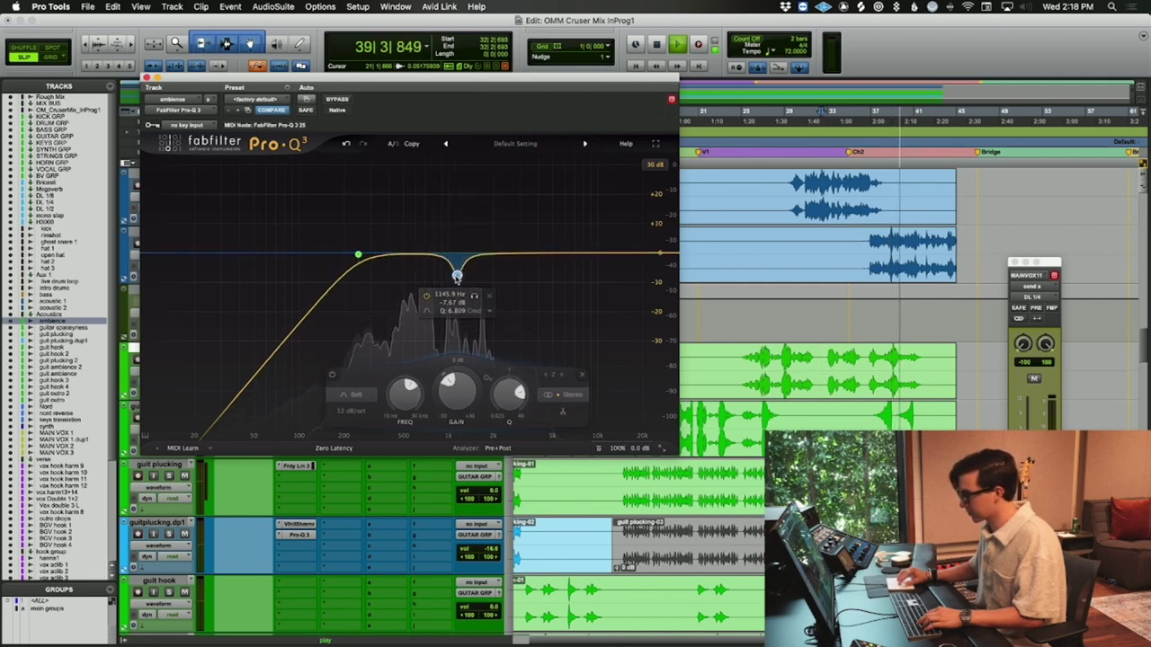
left_click(358, 255)
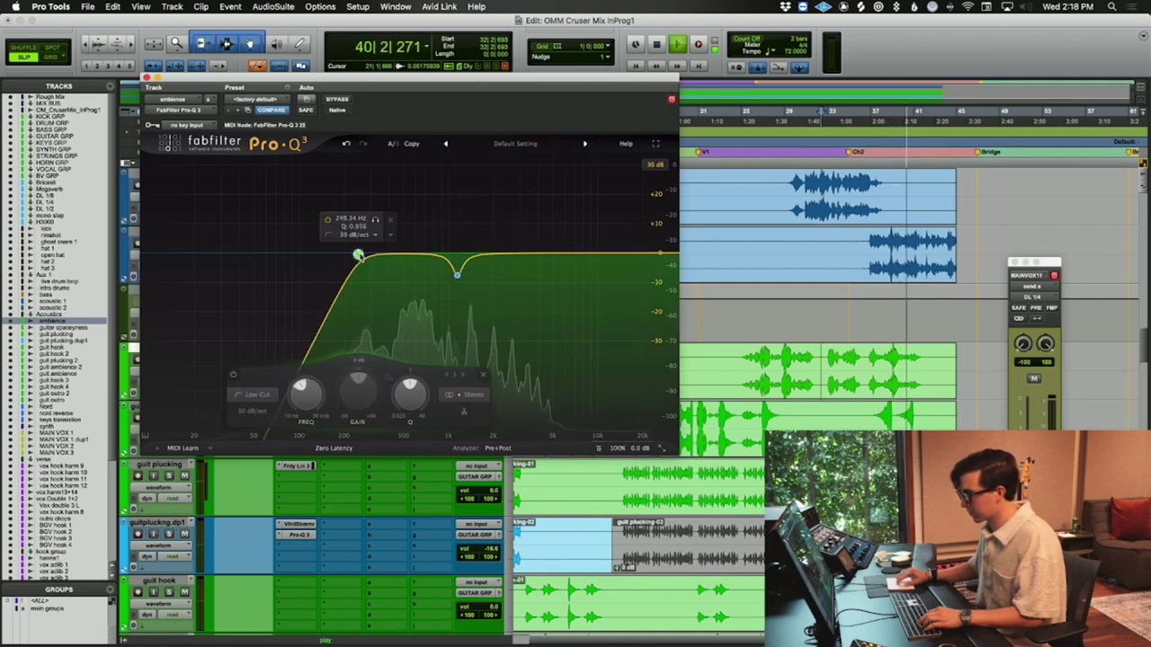
key("super+w")
key("space")
- Save the session with the playback position at 36|1|417 on the duplicate MAIN VOX 1 track and play the second chorus
scroll(630, 396, "down", 10)
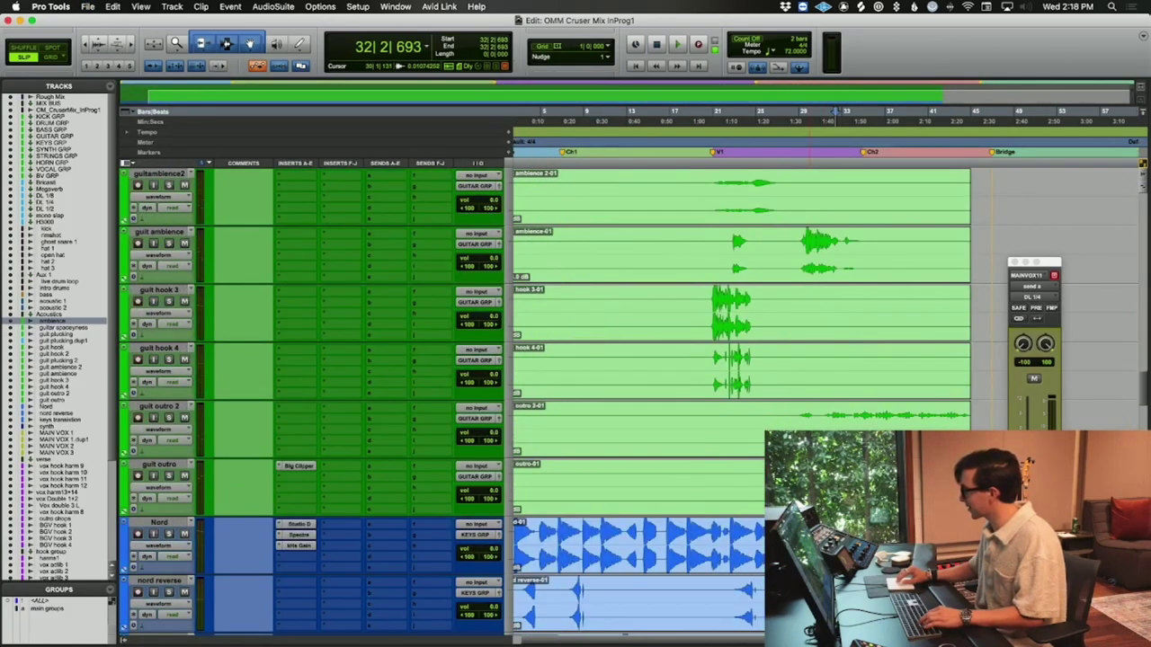
scroll(630, 396, "down", 6)
left_click(874, 487)
key("super+s")
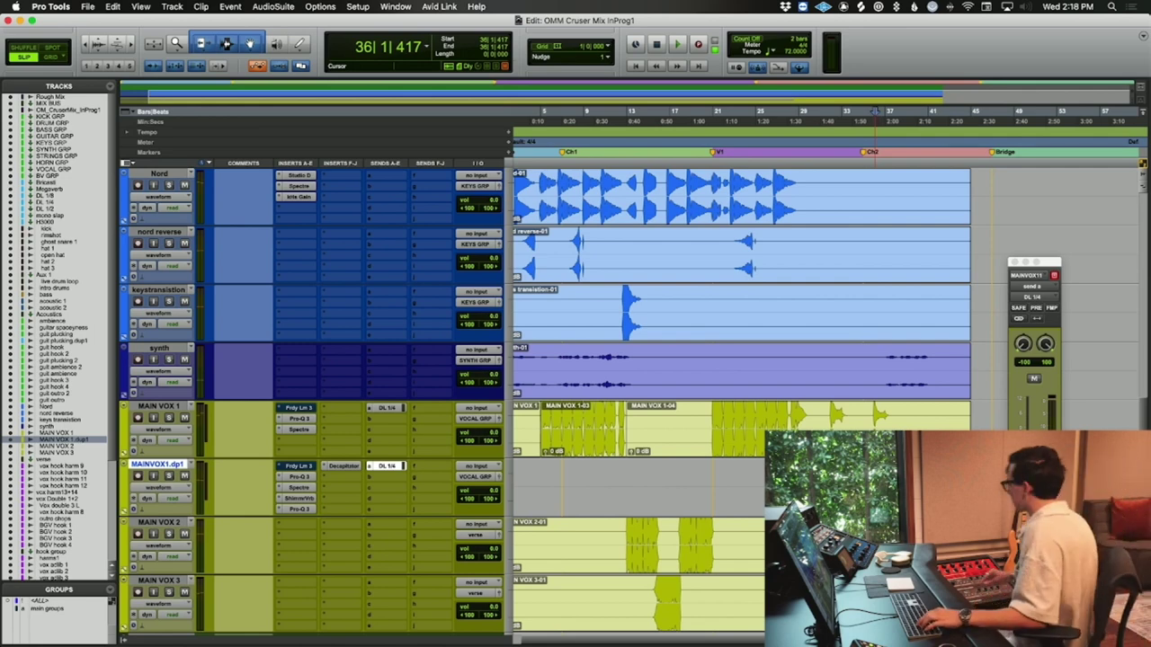
key("space")
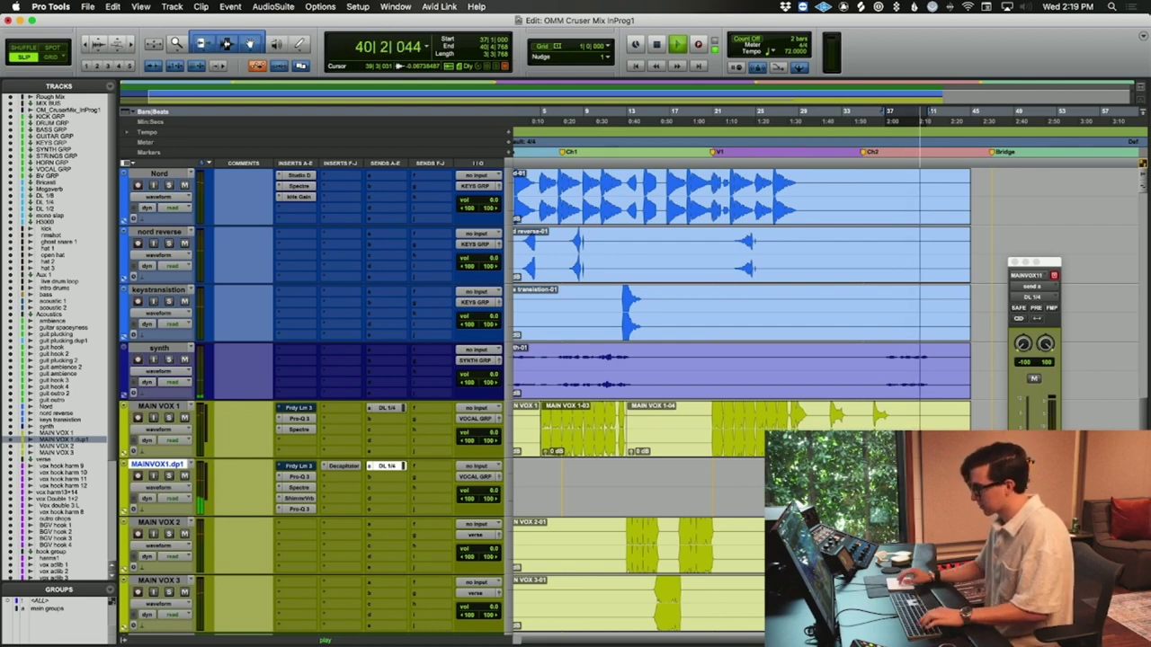
- Bypass the shimmer reverb on the duplicate MAIN VOX 1 track and replay the chorus from 37|1|000
key("space")
left_click(874, 110)
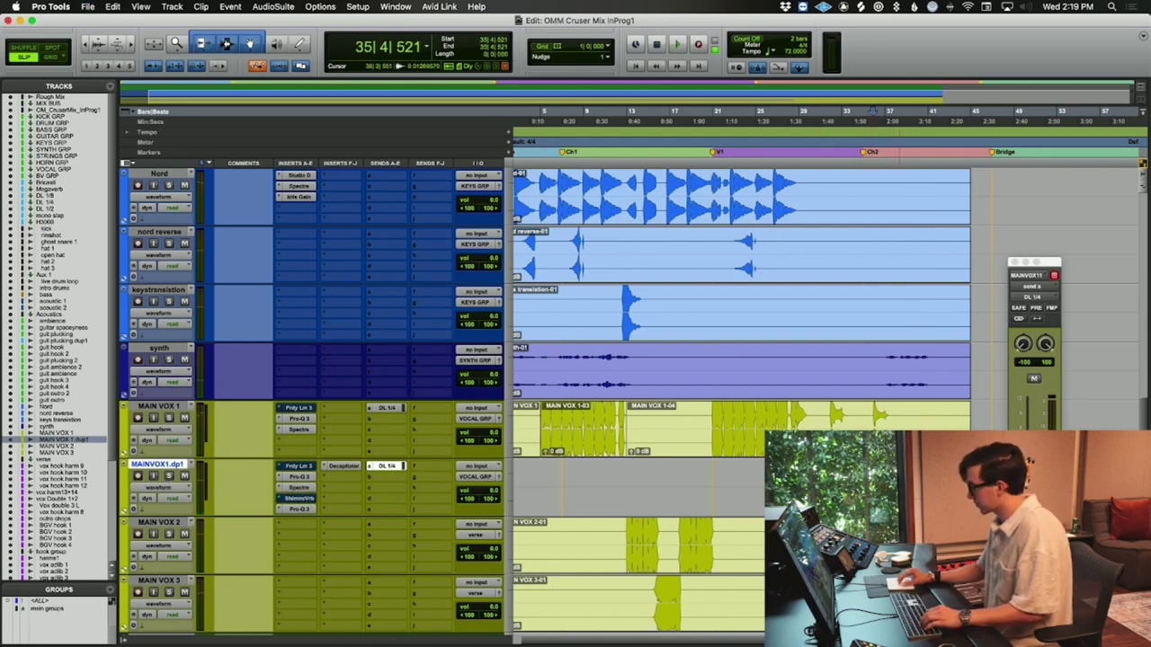
left_click(886, 111)
key("space")
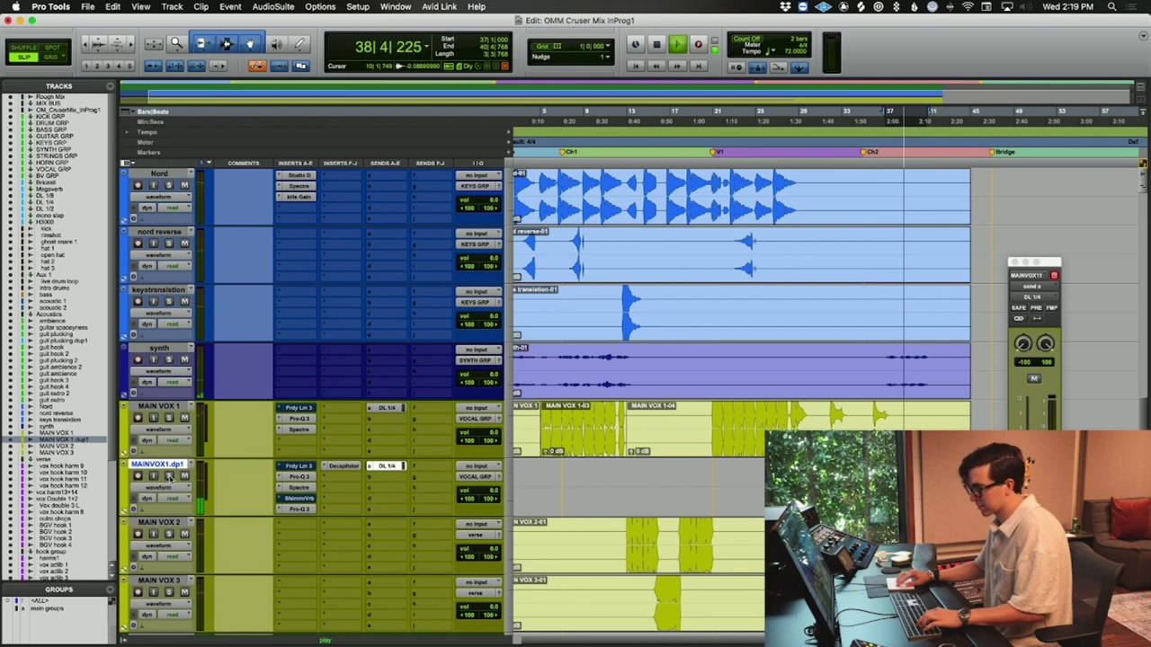
- Solo the duplicate MAIN VOX 1 track, insert FilterFreak2 after its Decapitator and play from 37|1|001
left_click(341, 480)
type("filter")
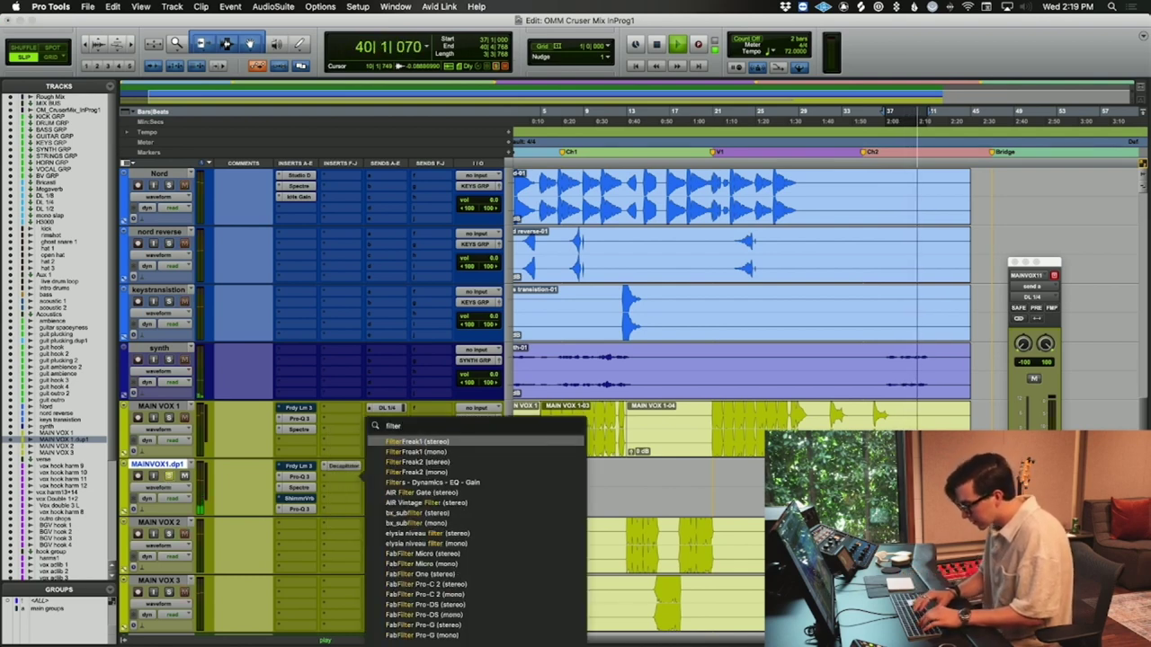
type("f")
key("Escape")
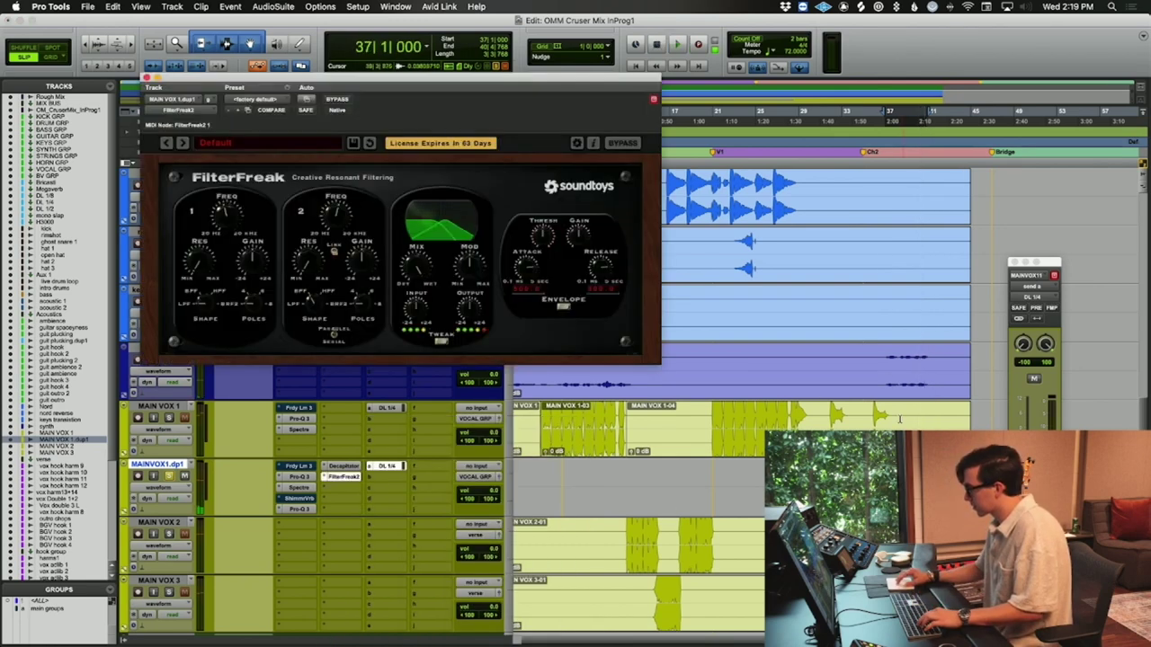
left_click(881, 414)
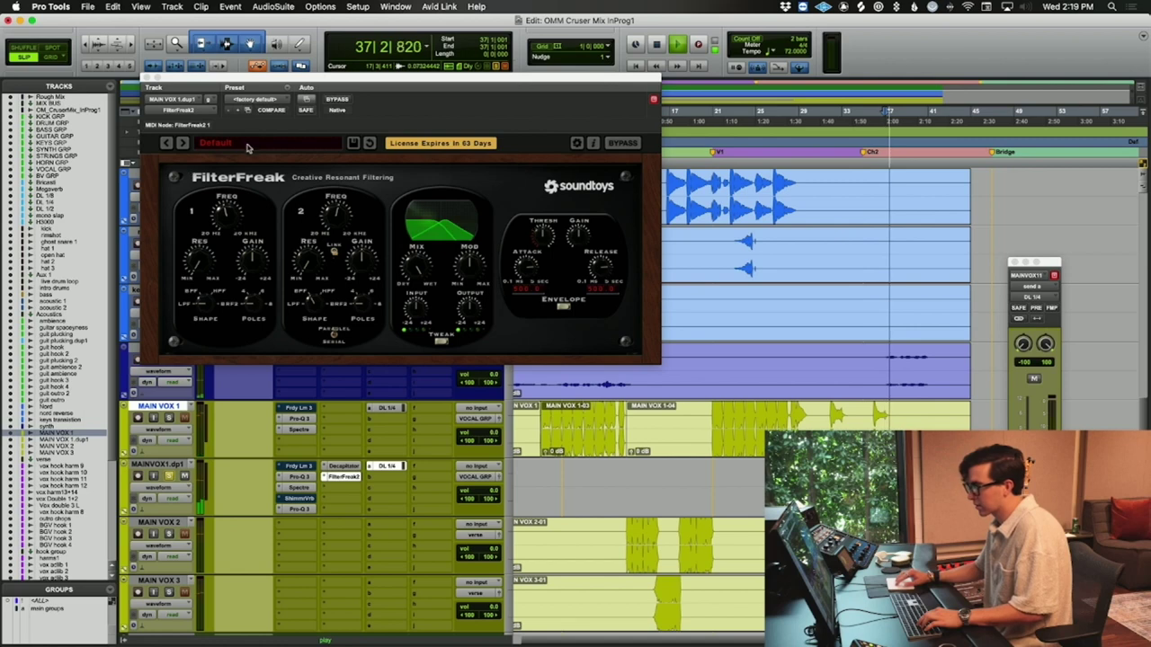
- Audition FilterFreak's 07 Effects presets from Band Flipper through Deep Phase Envelope on the soloed vocal copy
left_click(250, 144)
mouse_move(250, 208)
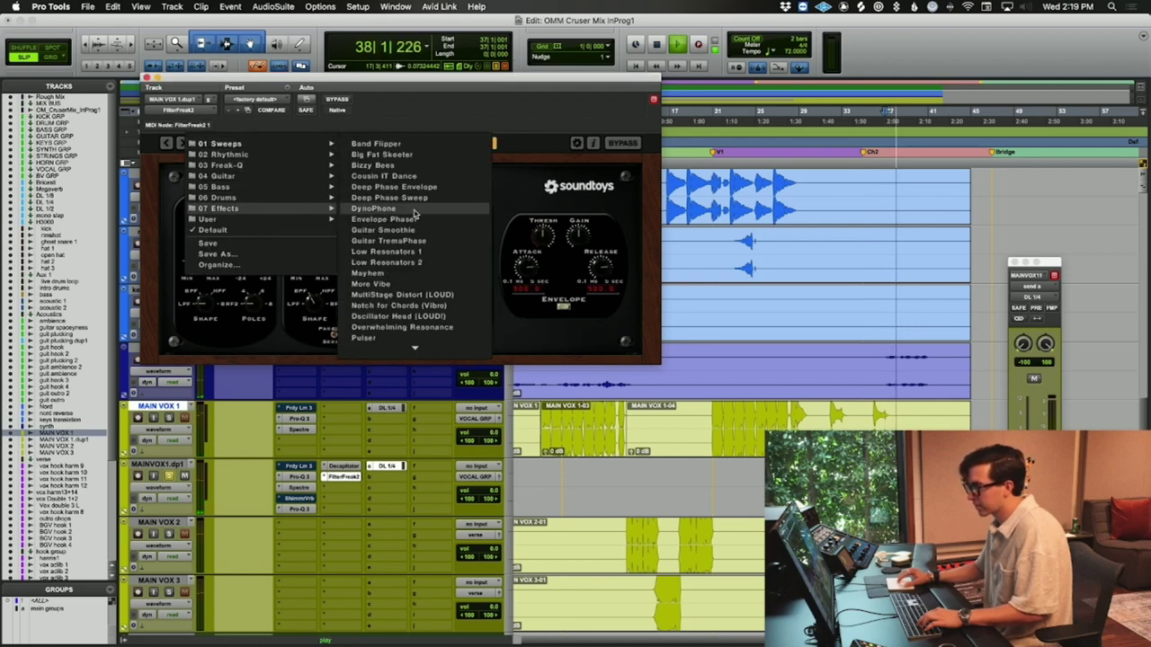
left_click(374, 144)
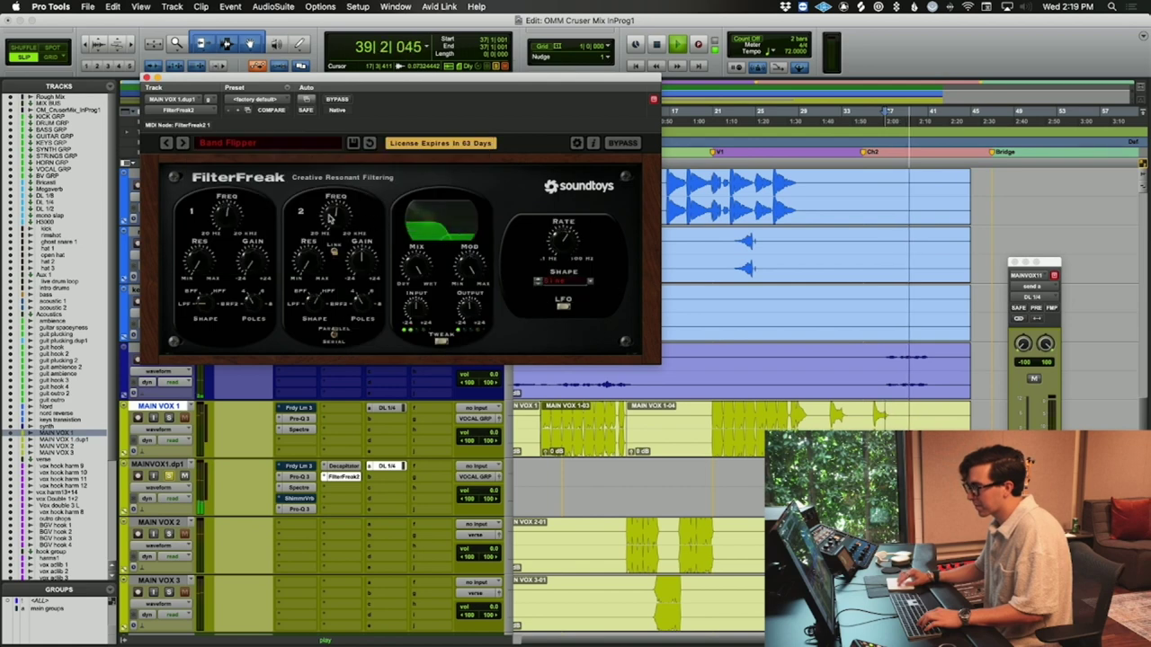
left_click(183, 144)
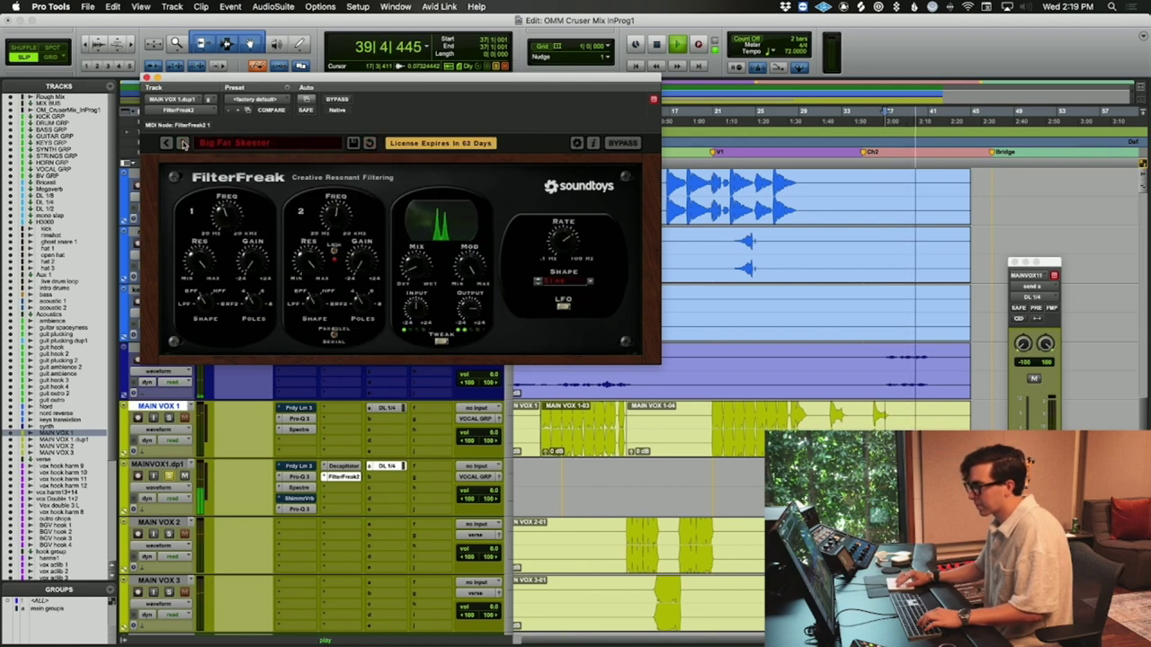
left_click(184, 144)
left_click(183, 144)
key("space")
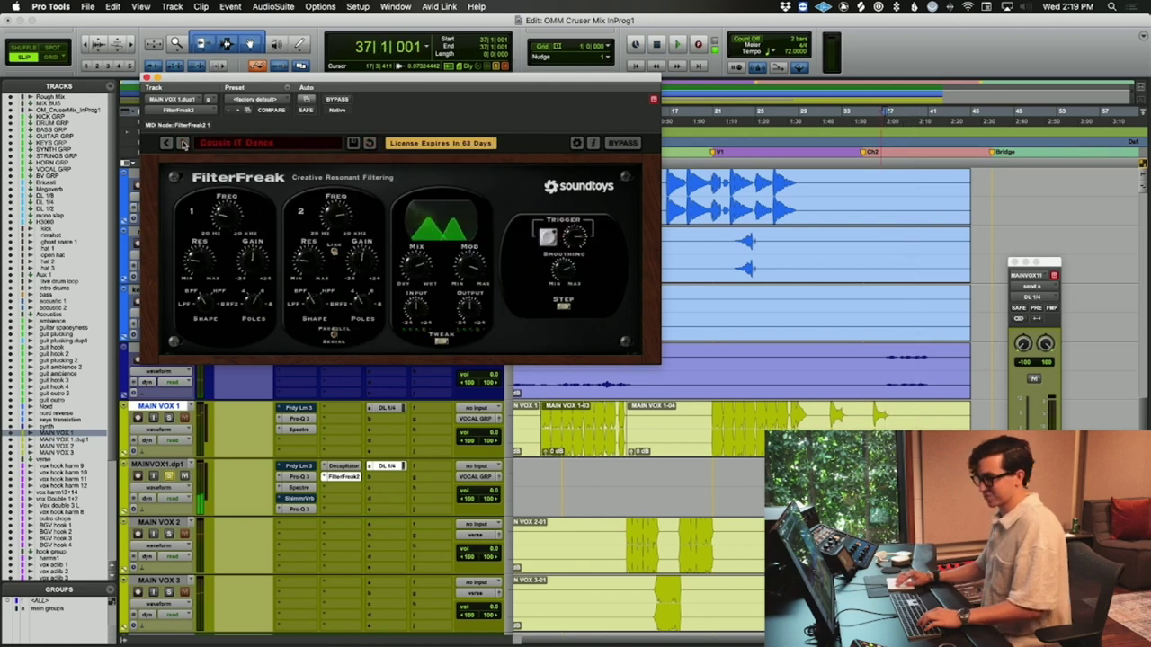
left_click(183, 144)
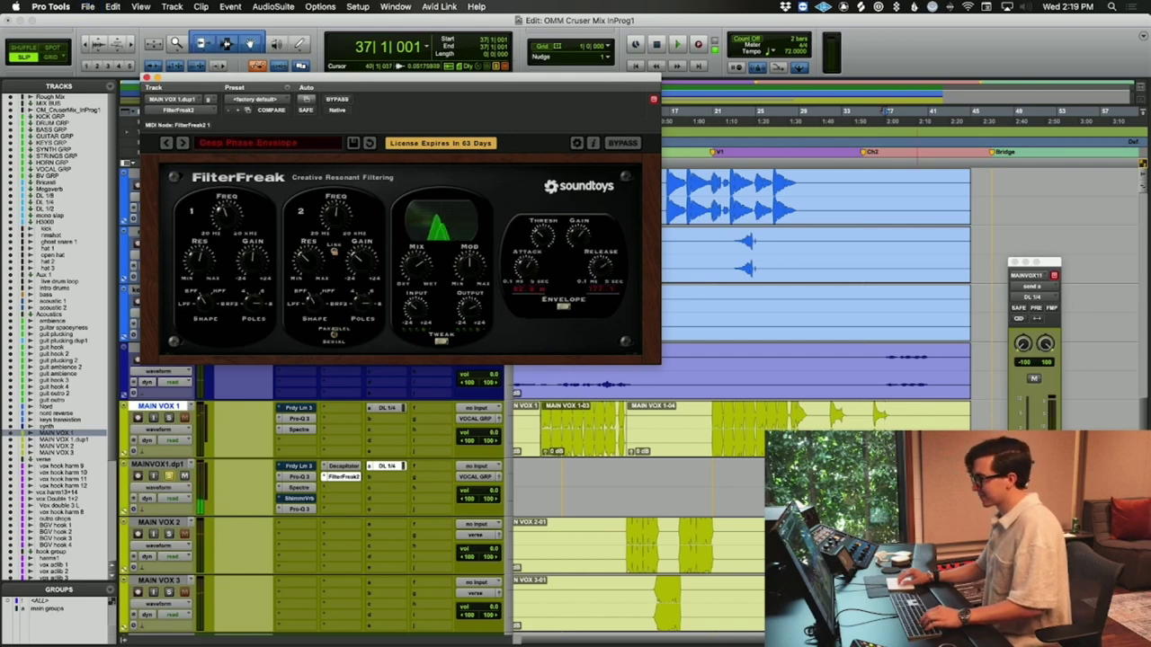
- Remove FilterFreak2 from the duplicate MAIN VOX 1 track and play the soloed vocal from 36|3|851
left_click(322, 476)
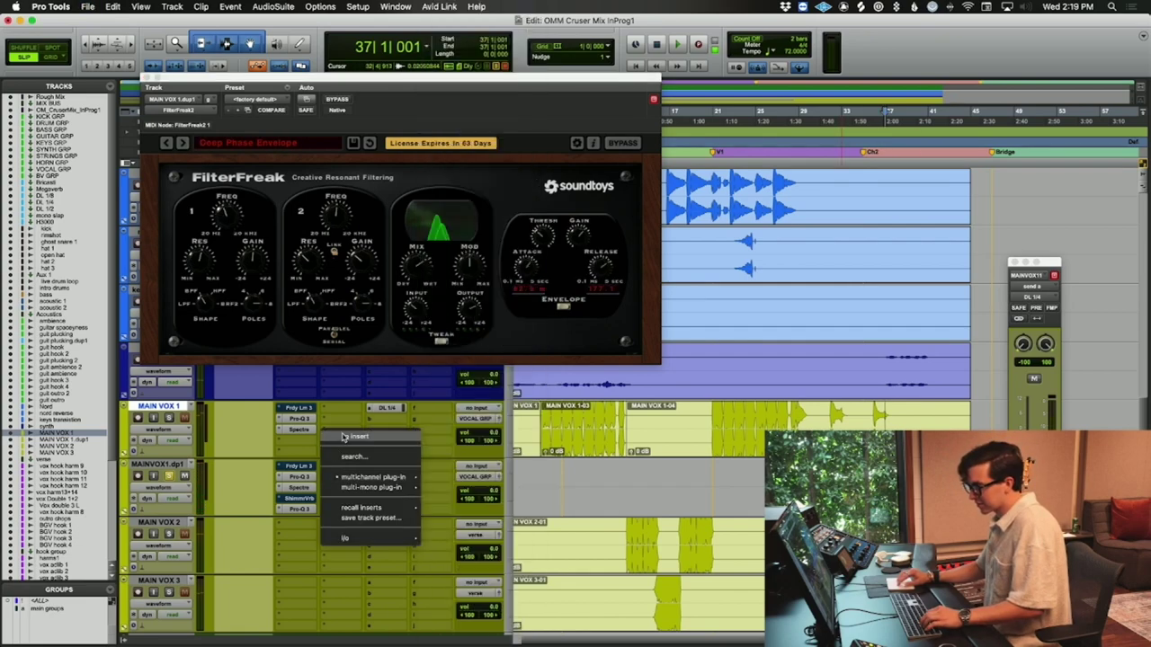
left_click(346, 434)
left_click(882, 488)
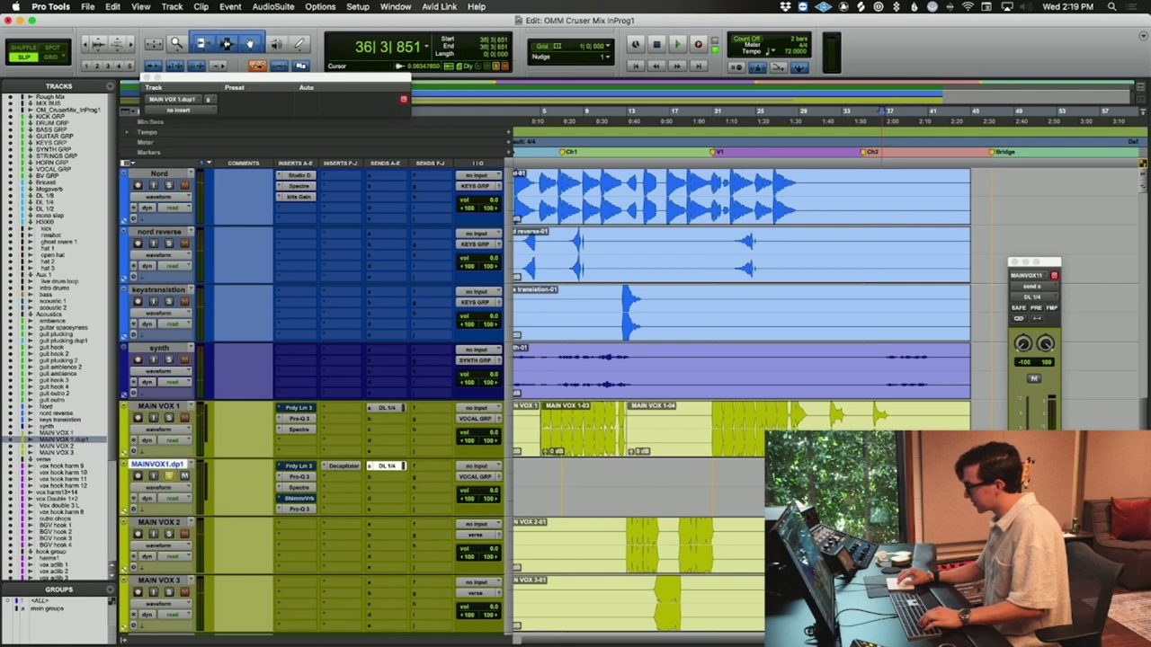
key("space")
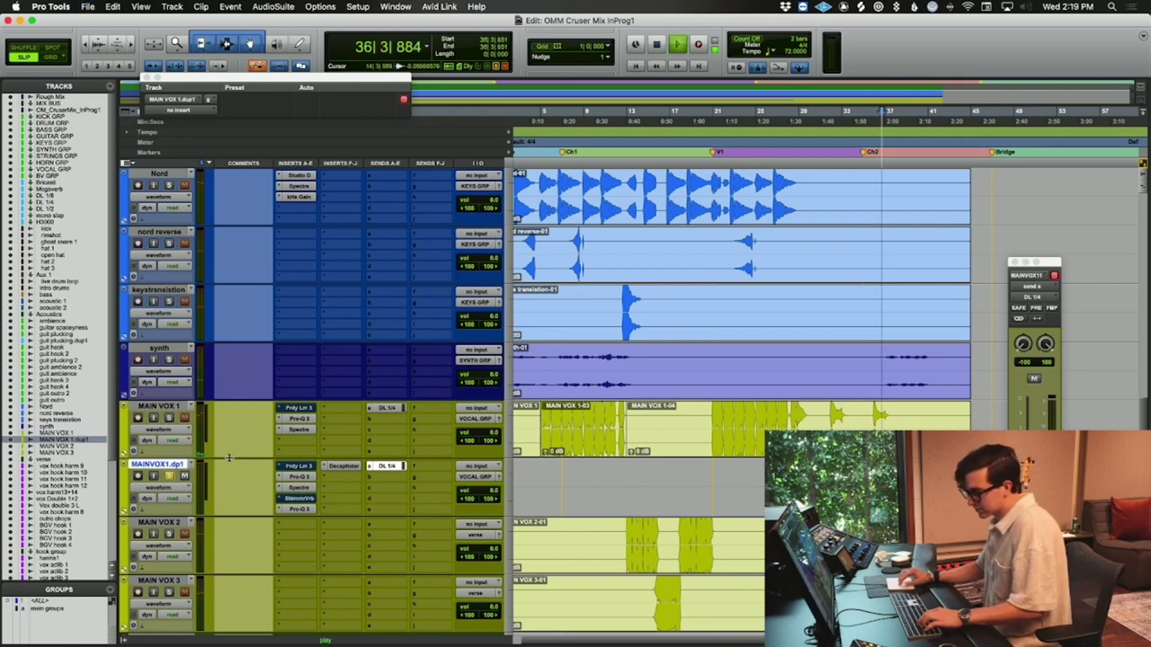
left_click(351, 479)
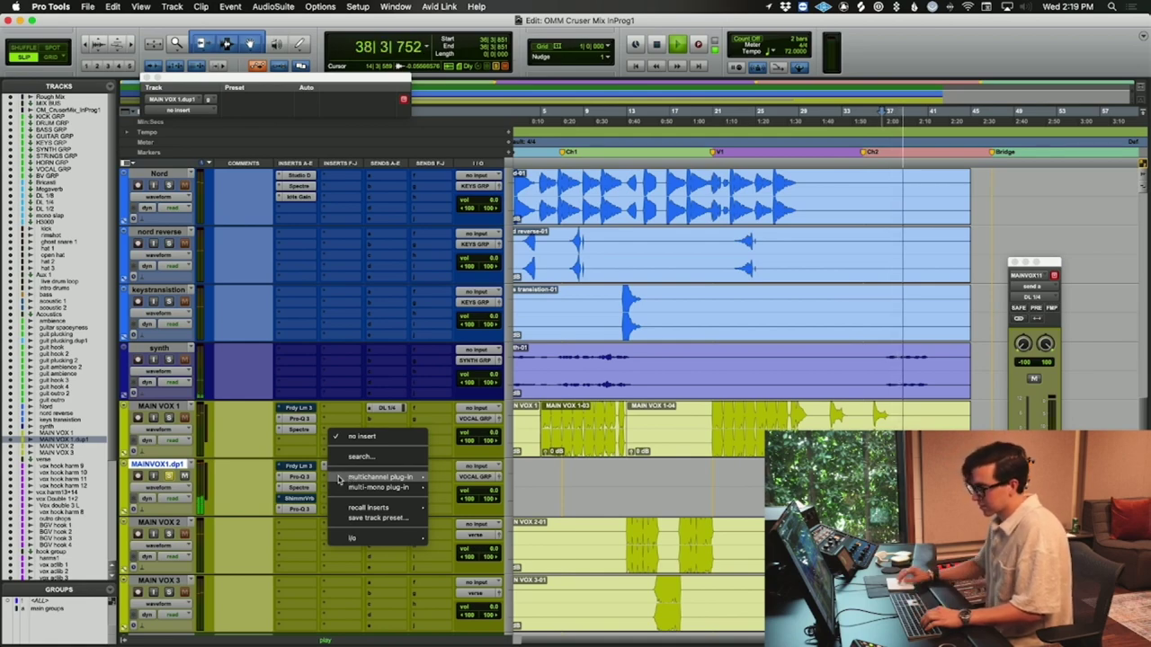
left_click(303, 514)
key("space")
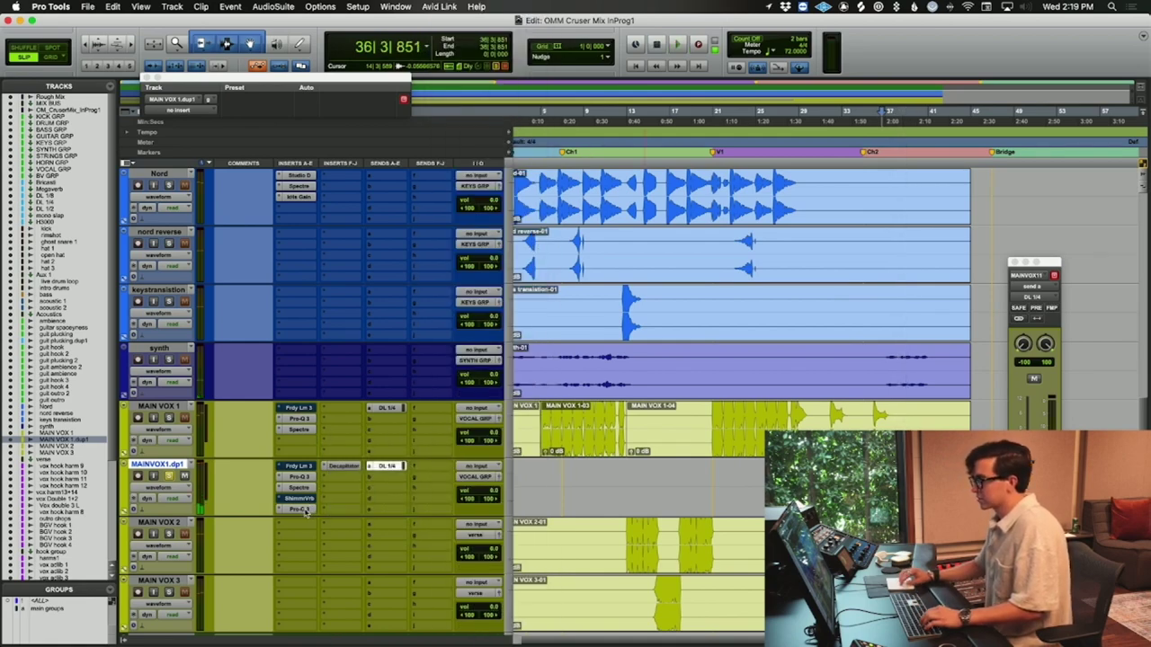
- Raise the low cut in the vocal copy's second Pro-Q 3 to just below 1 kHz and adjust the high cut during playback
left_click(303, 510)
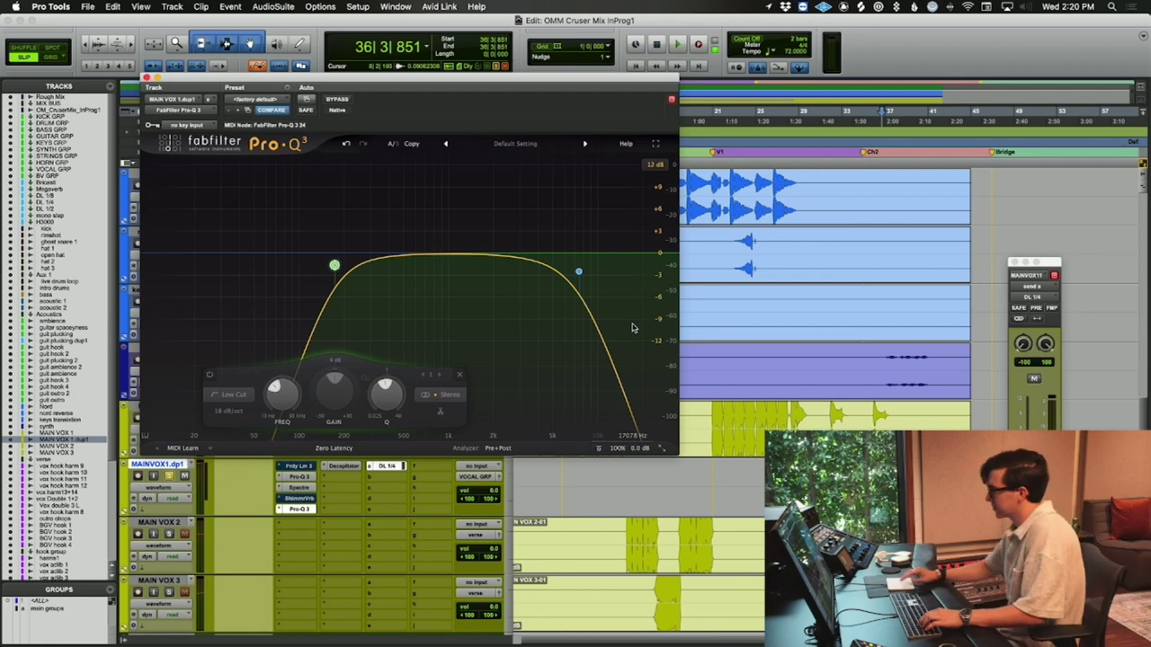
key("space")
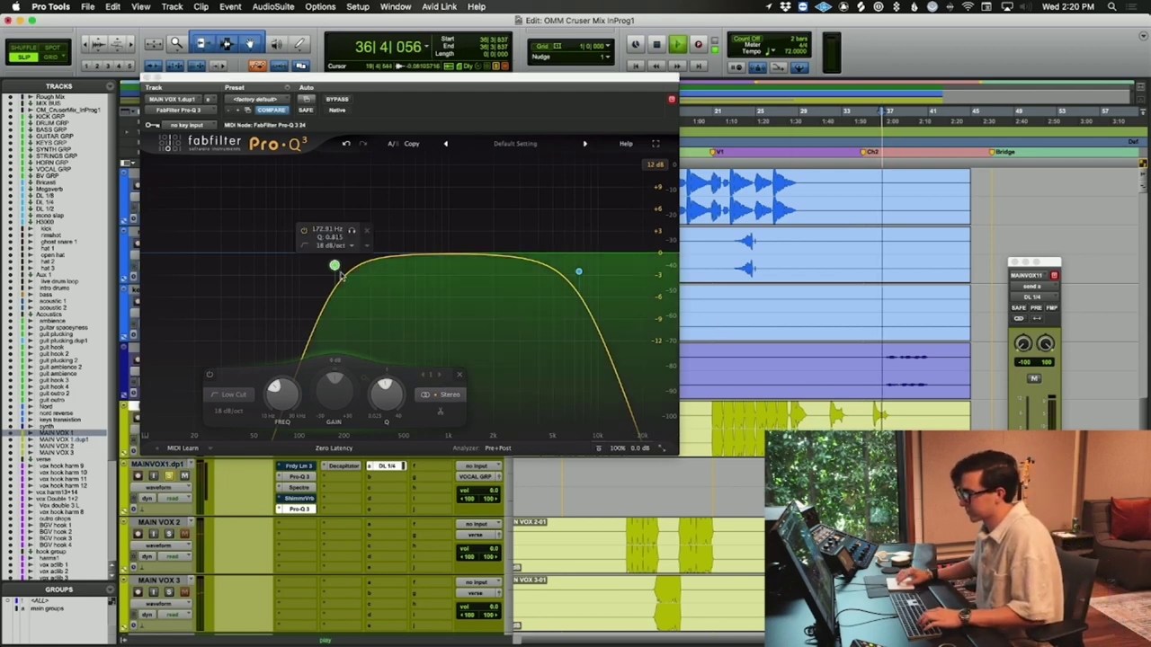
left_click_drag(334, 266, 439, 257)
mouse_move(579, 272)
left_mouse_down()
mouse_move(603, 253)
mouse_move(576, 264)
left_mouse_up()
key("space")
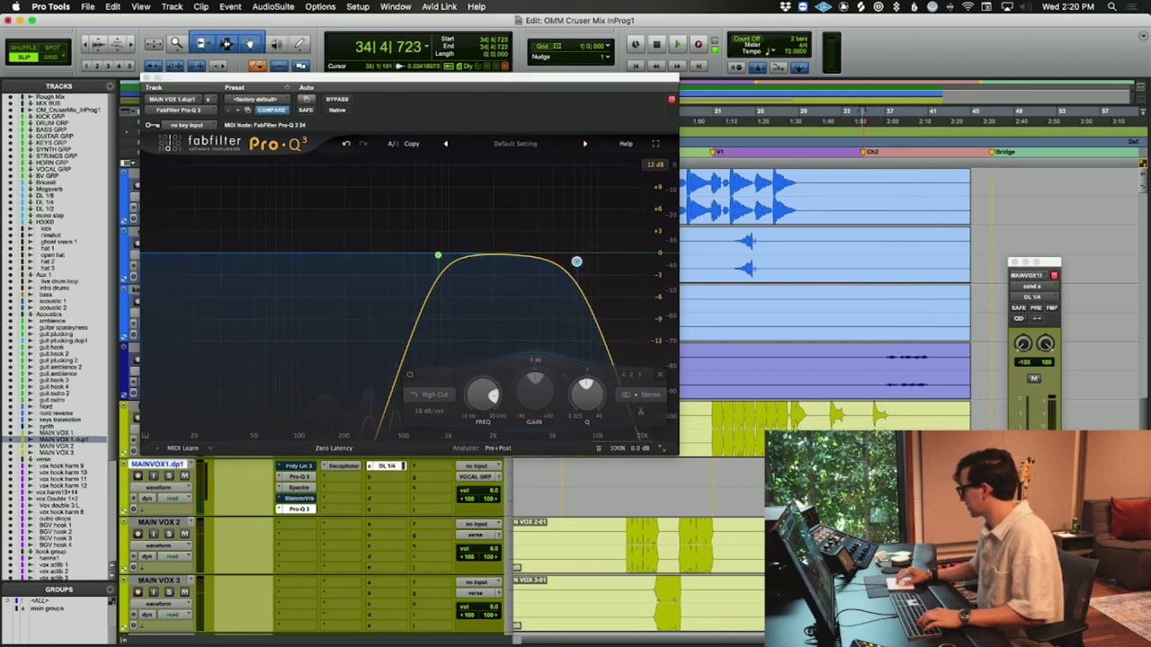
- Try the UAD MXR Flanger-Doubler after Decapitator on the duplicate MAIN VOX 1 track
left_click(349, 487)
type("doubl")
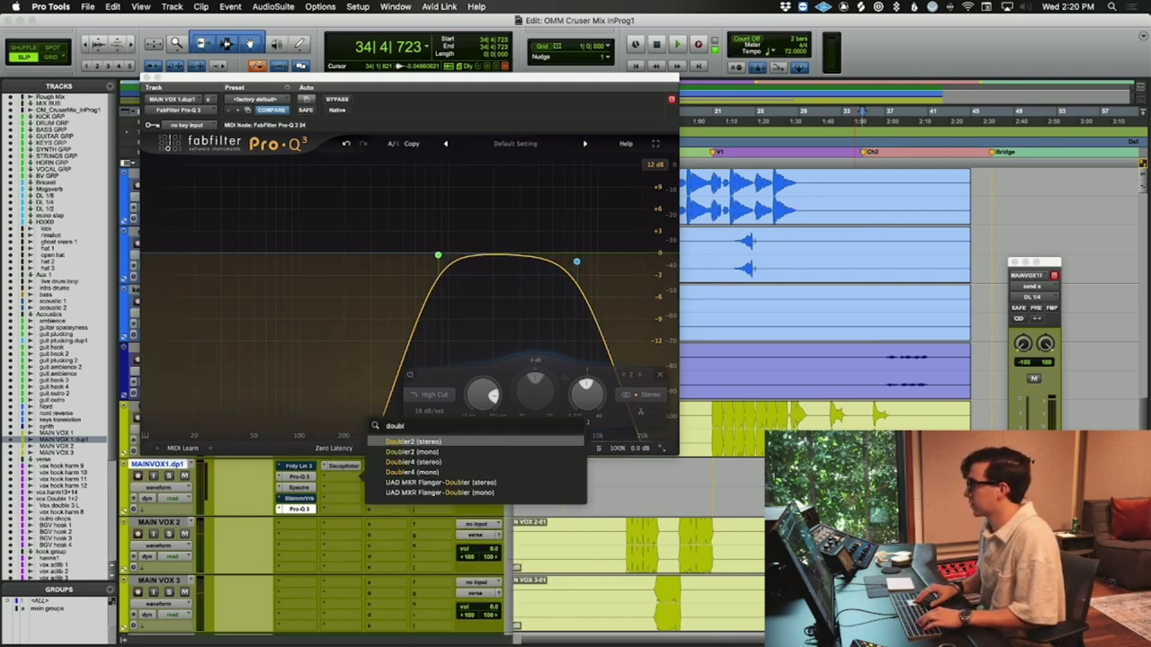
left_click(381, 496)
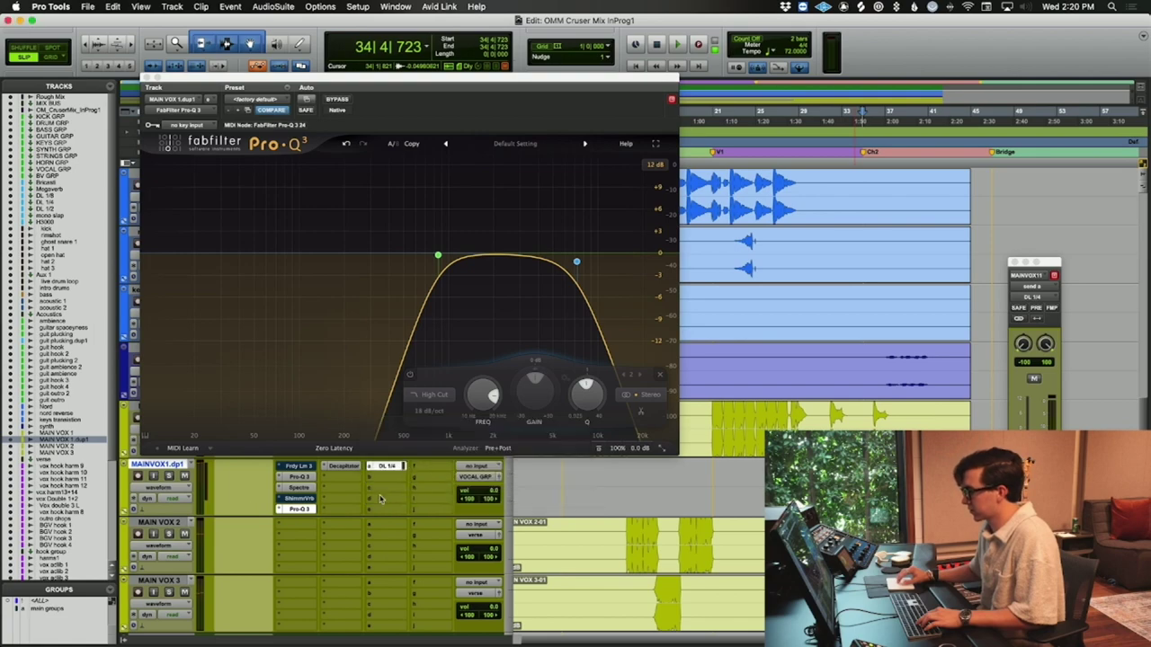
left_click(325, 479)
key("Escape")
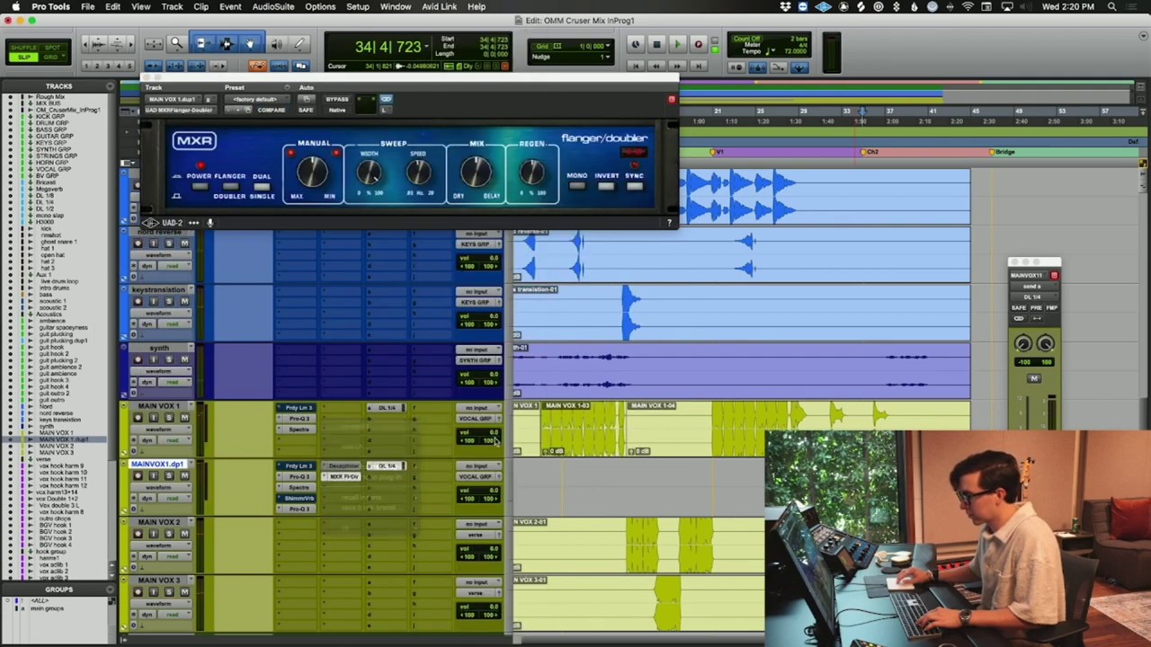
key("super+w")
scroll(494, 440, "down", 8)
scroll(874, 310, "up", 12)
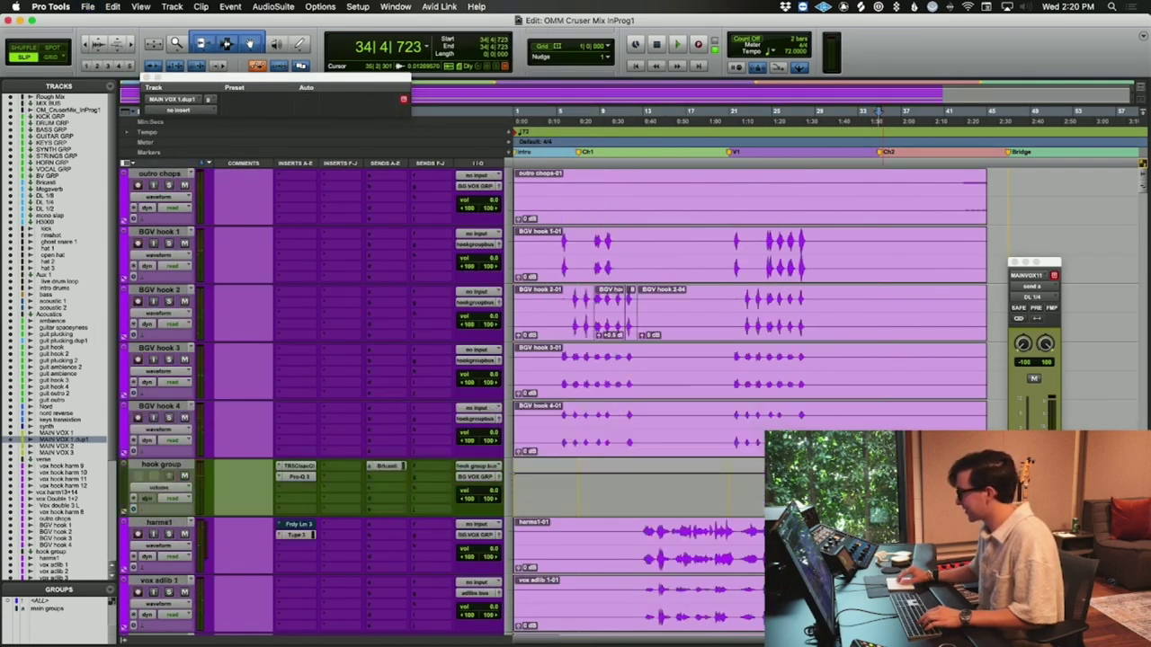
- Insert the stereo UAD MXR Flanger-Doubler below Decapitator on the duplicate MAIN VOX 1 track
left_click(344, 309)
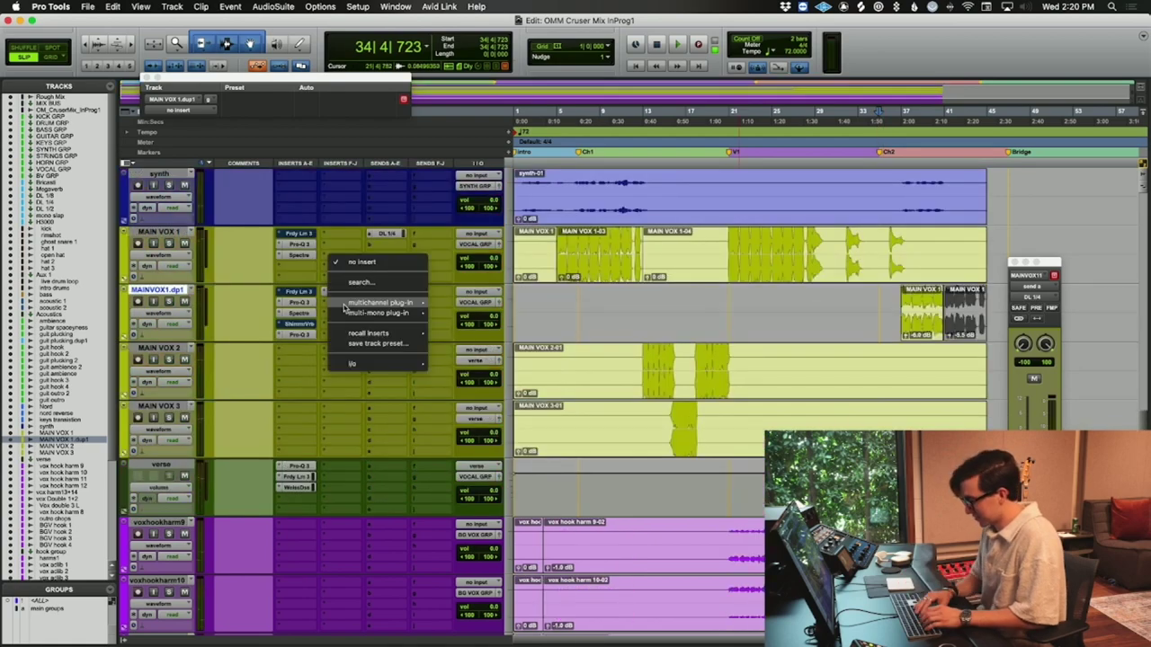
type("fainger")
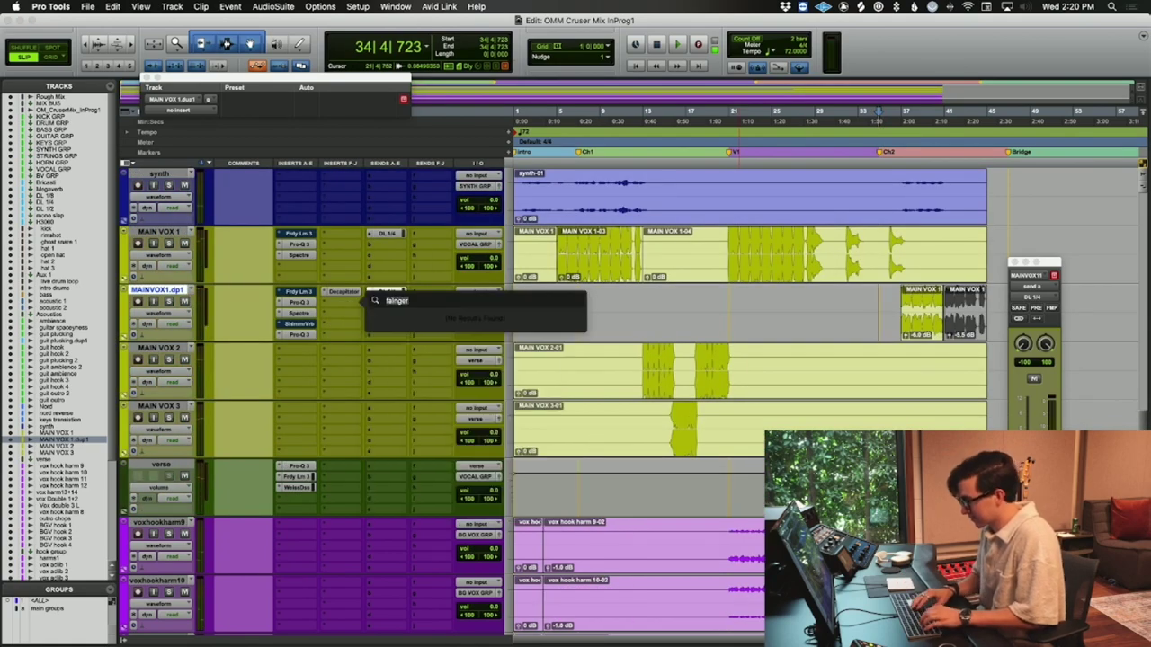
key("BackSpace")
key("BackSpace")
key("BackSpace")
key("BackSpace")
type("flan")
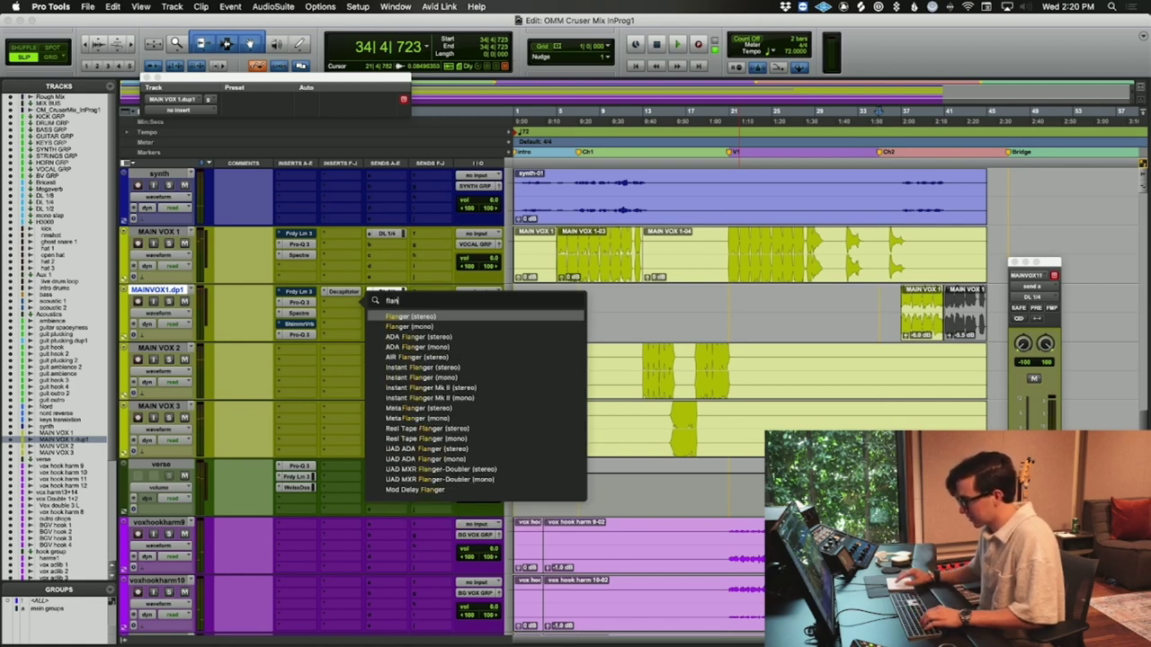
key("Down")
key("Down")
key("Down")
key("Down")
key("Down")
key("Down")
key("Down")
key("Down")
key("Down")
key("Down")
key("Down")
key("Down")
key("Down")
key("Down")
key("Down")
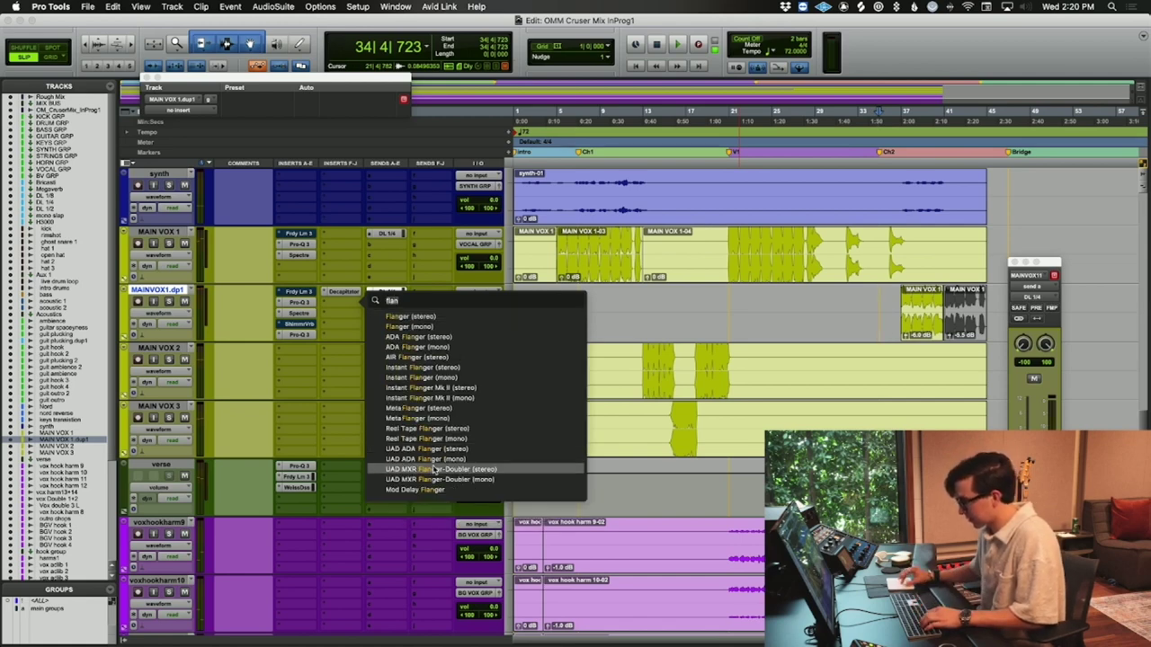
key("Return")
- Audition the flanger/doubler on the vocal copy, playing from 36|2|313 and adjusting its Manual control
left_click(900, 367)
key("space")
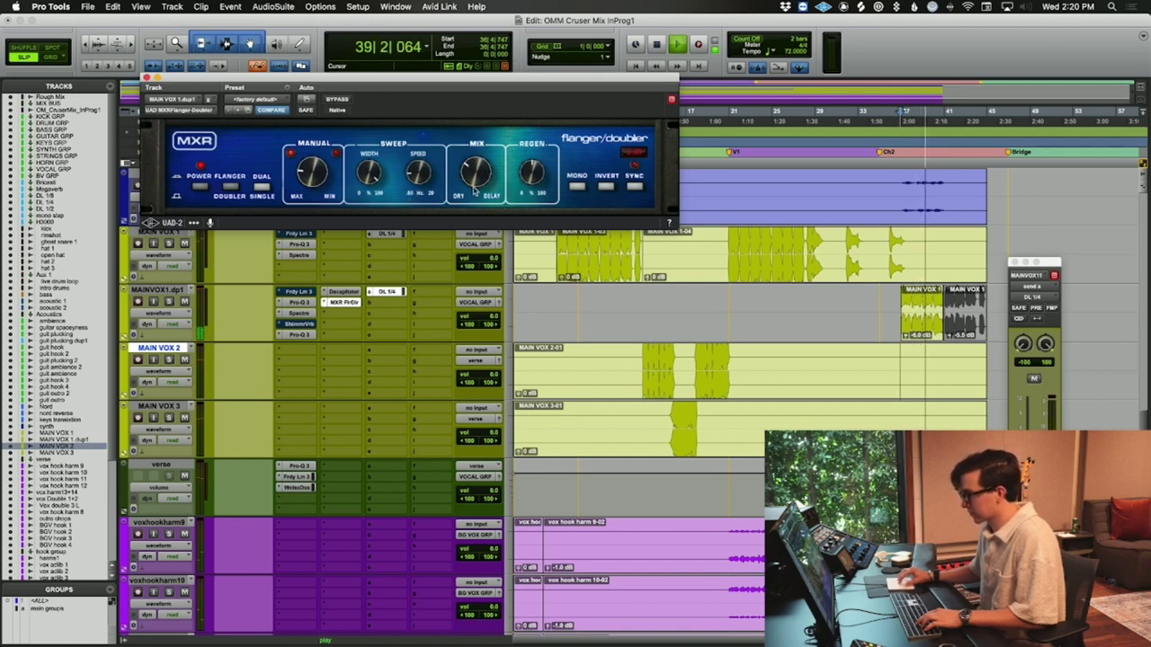
key("space")
left_click(893, 292)
key("space")
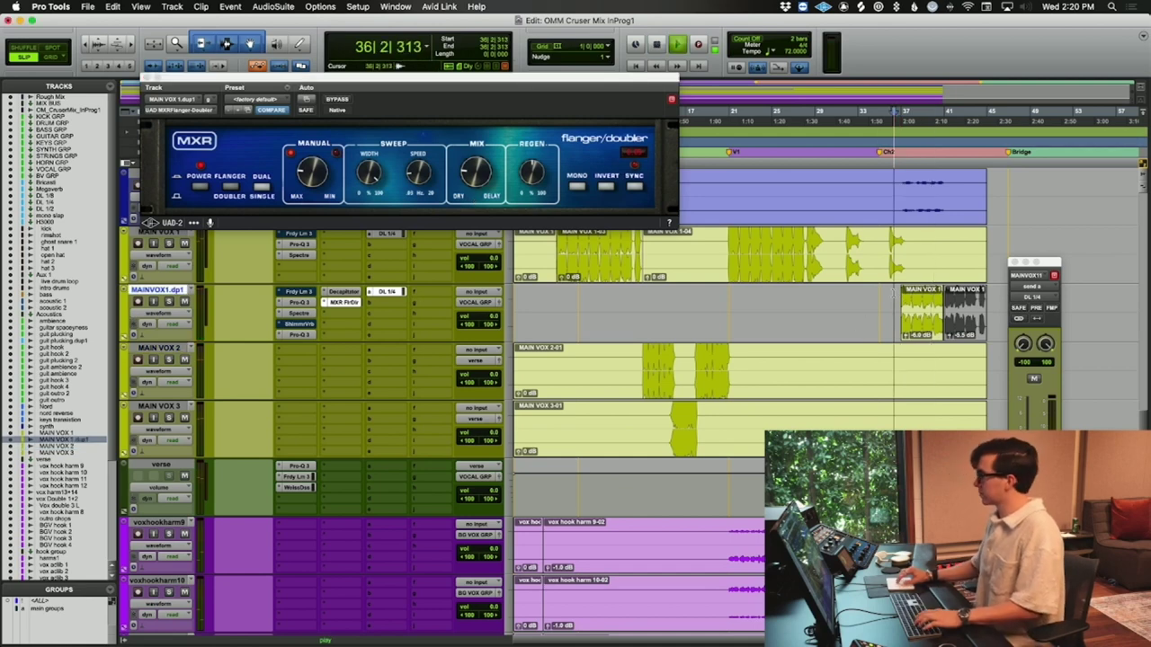
left_click(313, 176)
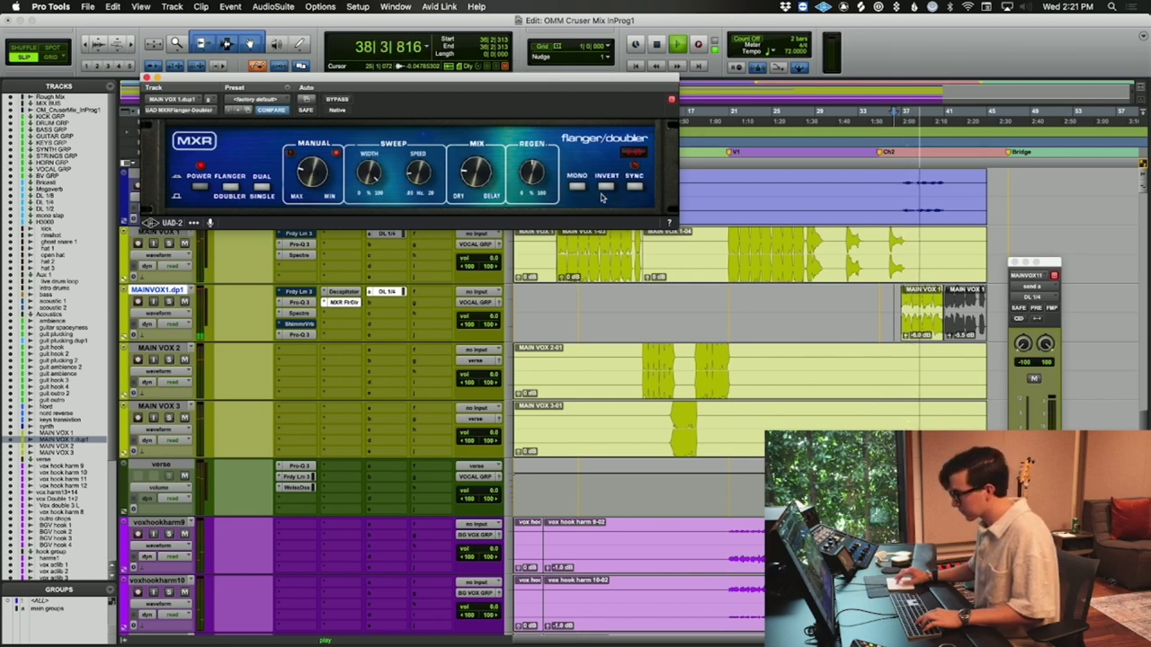
key("space")
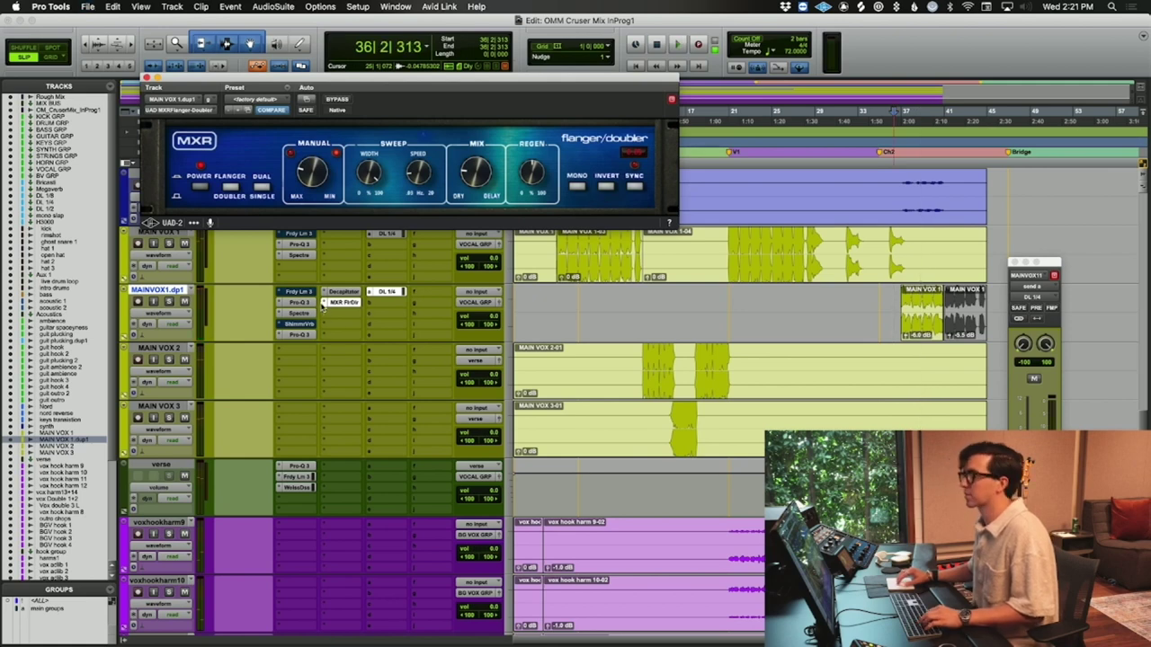
- Replace the flanger/doubler on the duplicate MAIN VOX 1 track with ValhallaRoom and move its window clear of the inserts
left_click(325, 302)
left_click(341, 261)
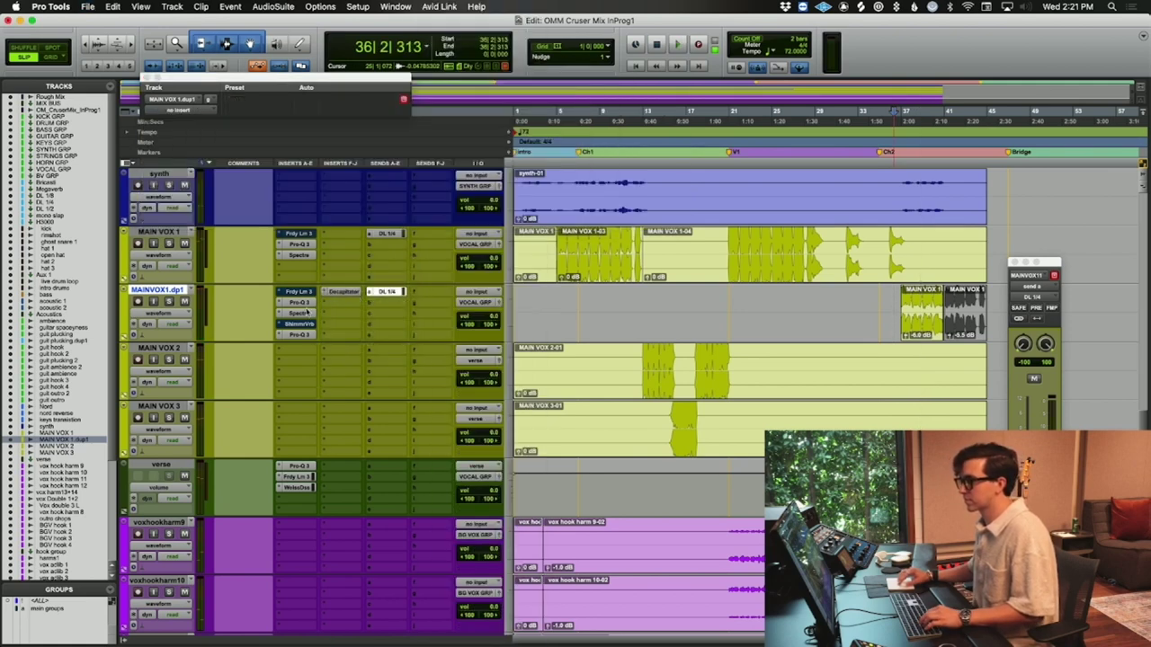
left_click(349, 306)
type("room")
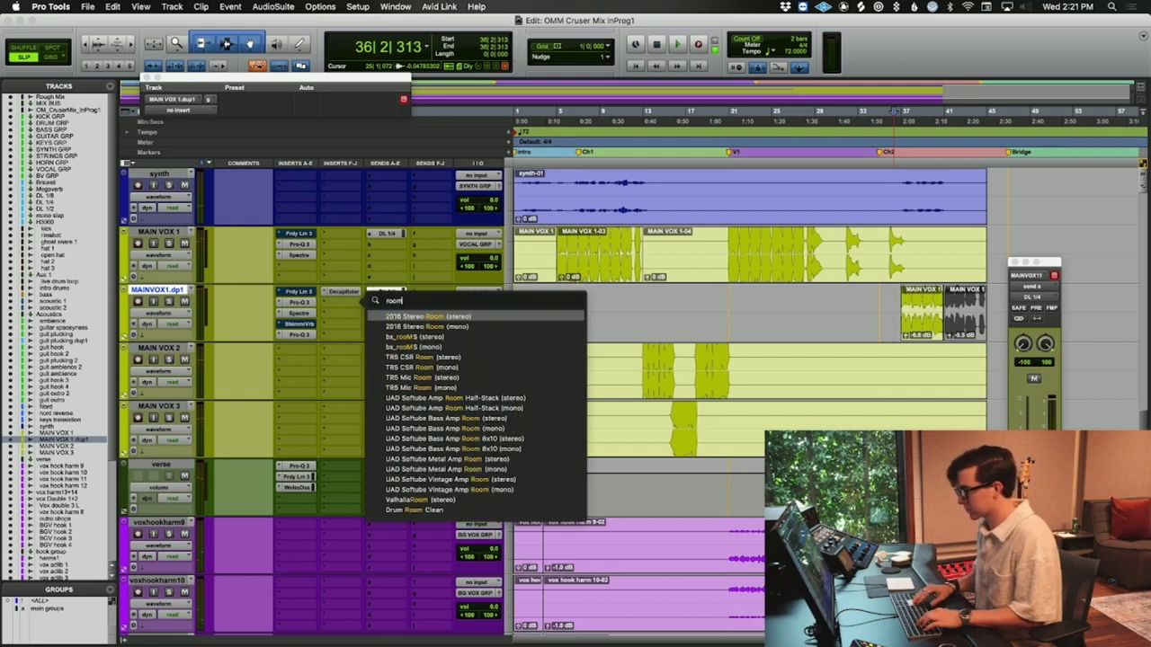
key("Up")
key("Up")
key("Return")
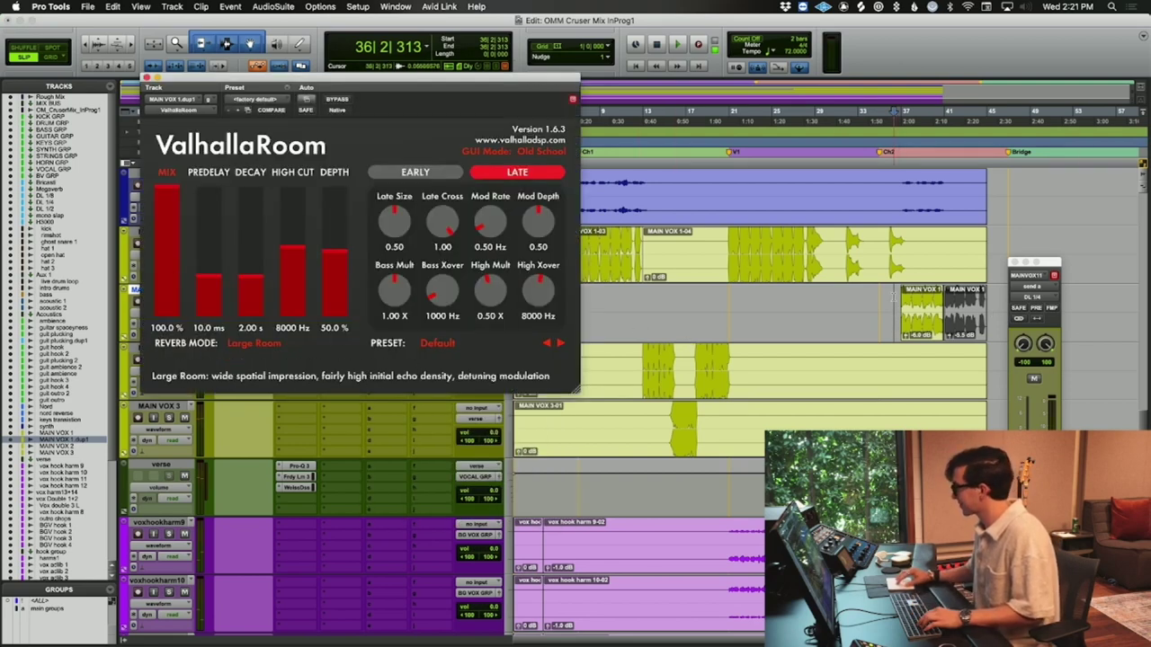
left_click_drag(355, 79, 668, 78)
- Set ValhallaRoom's mix to 49.9 %, predelay to 19.6 ms and decay to 2.05 s while playing the chorus
key("space")
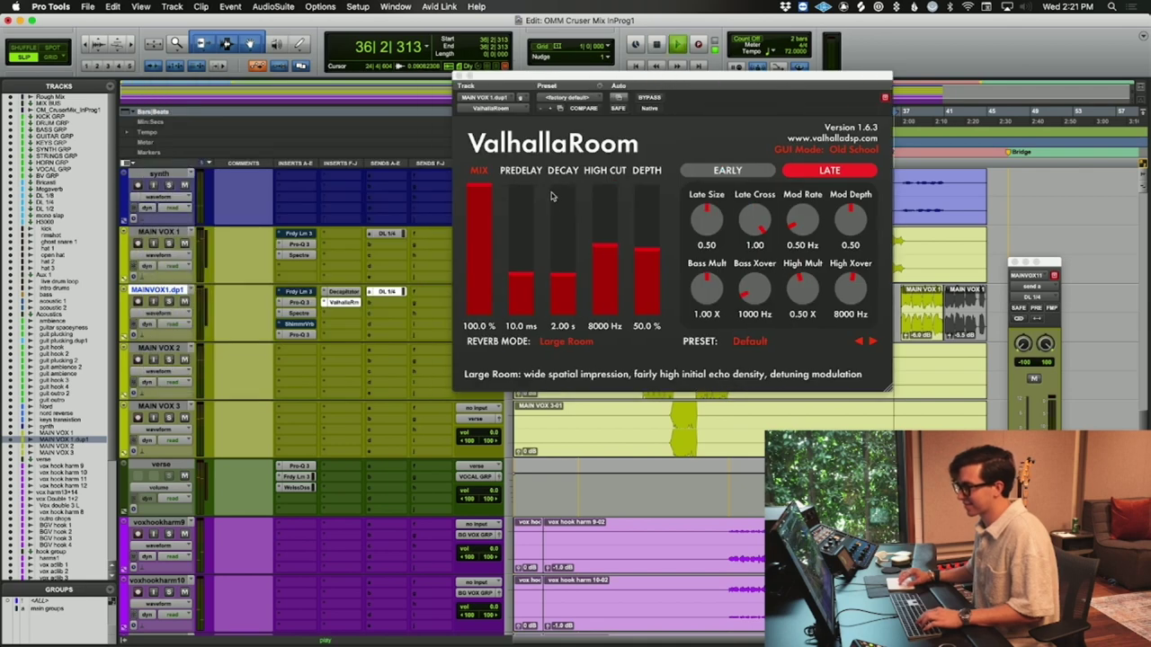
left_click(484, 254)
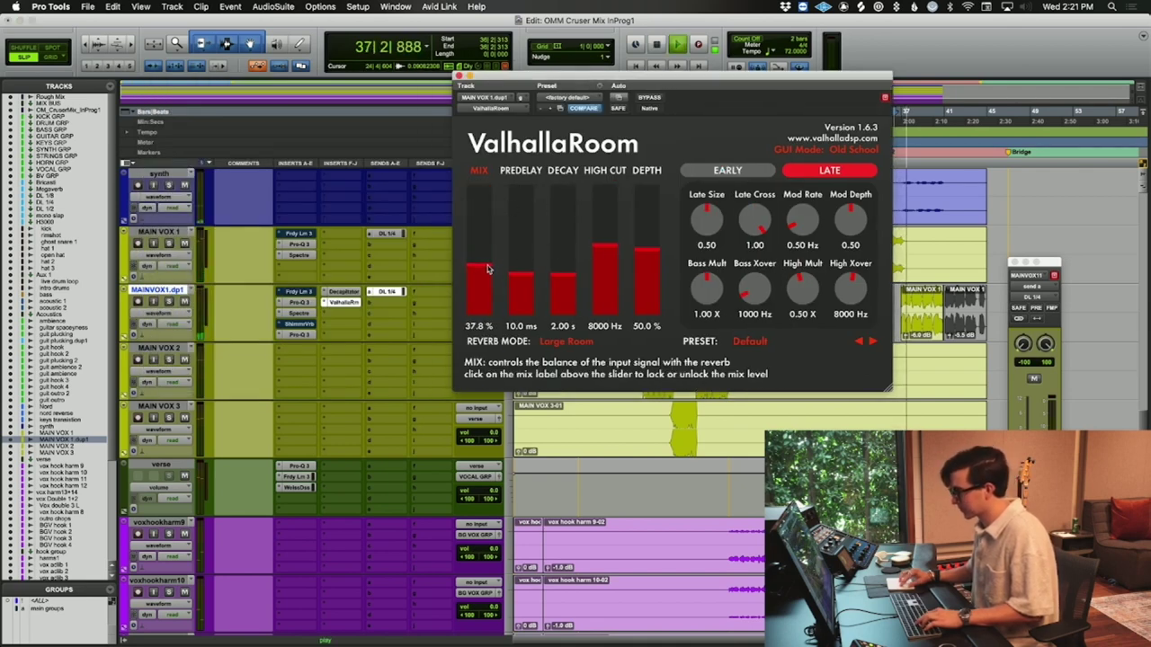
left_click(518, 252)
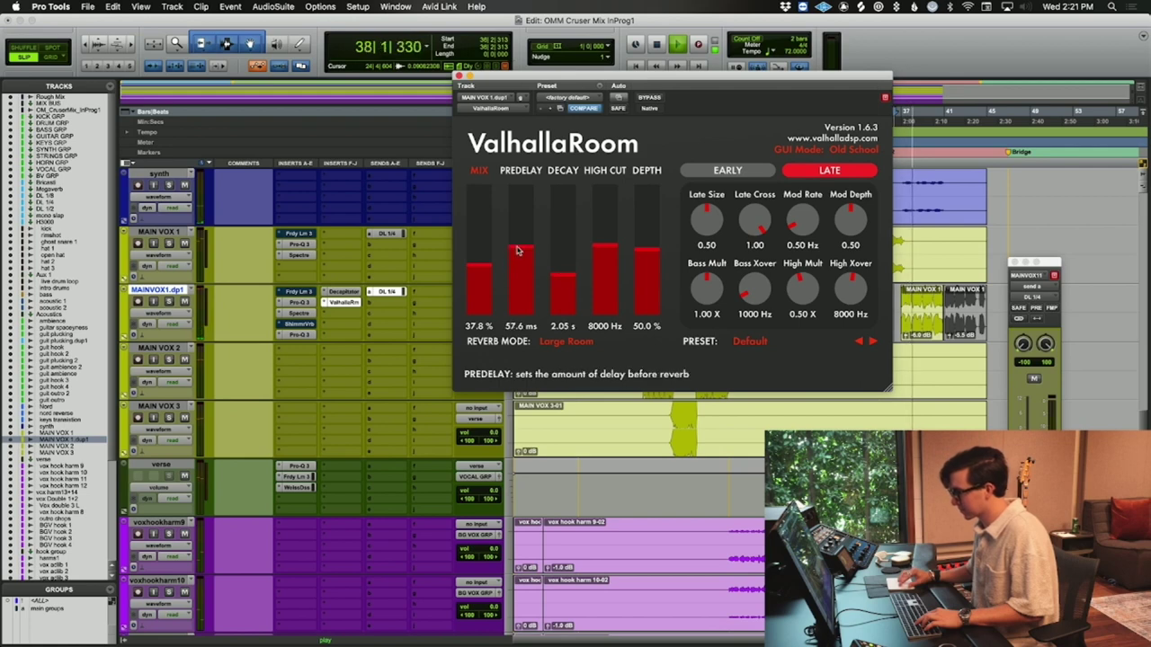
left_click(492, 272)
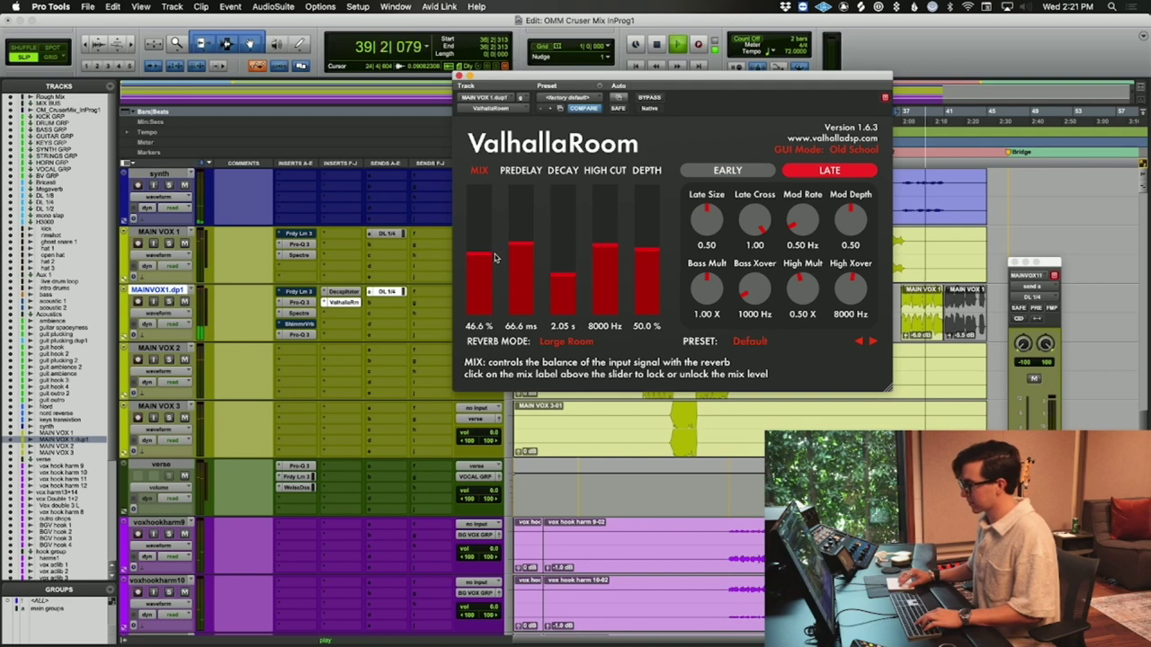
left_click(532, 251)
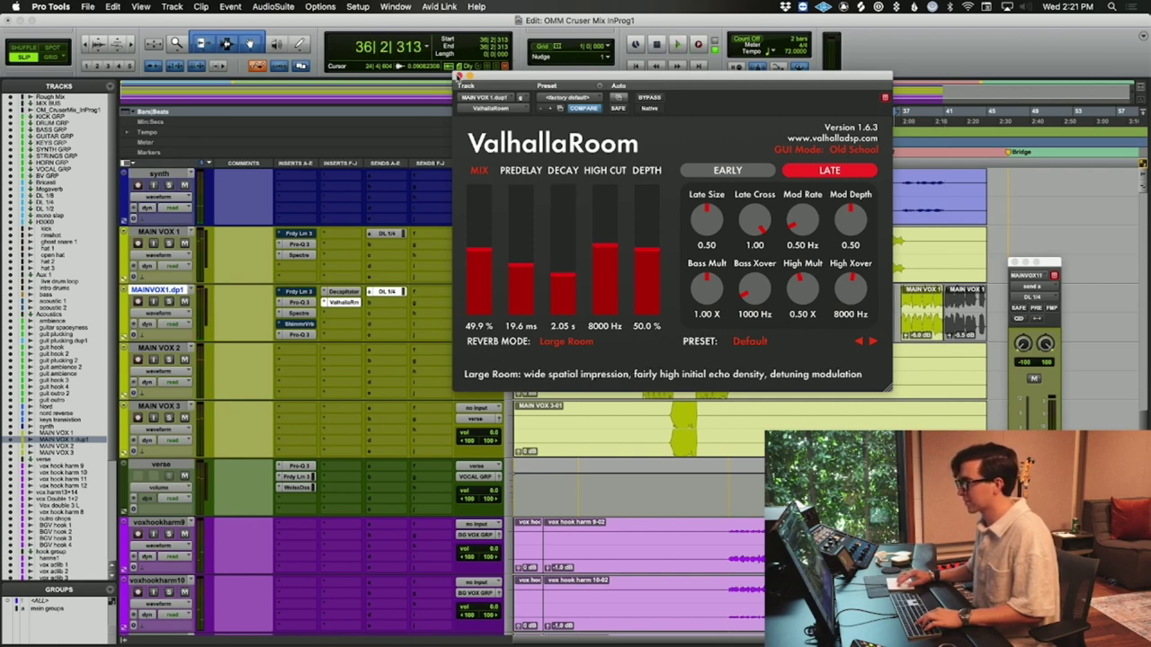
left_click(458, 76)
key("space")
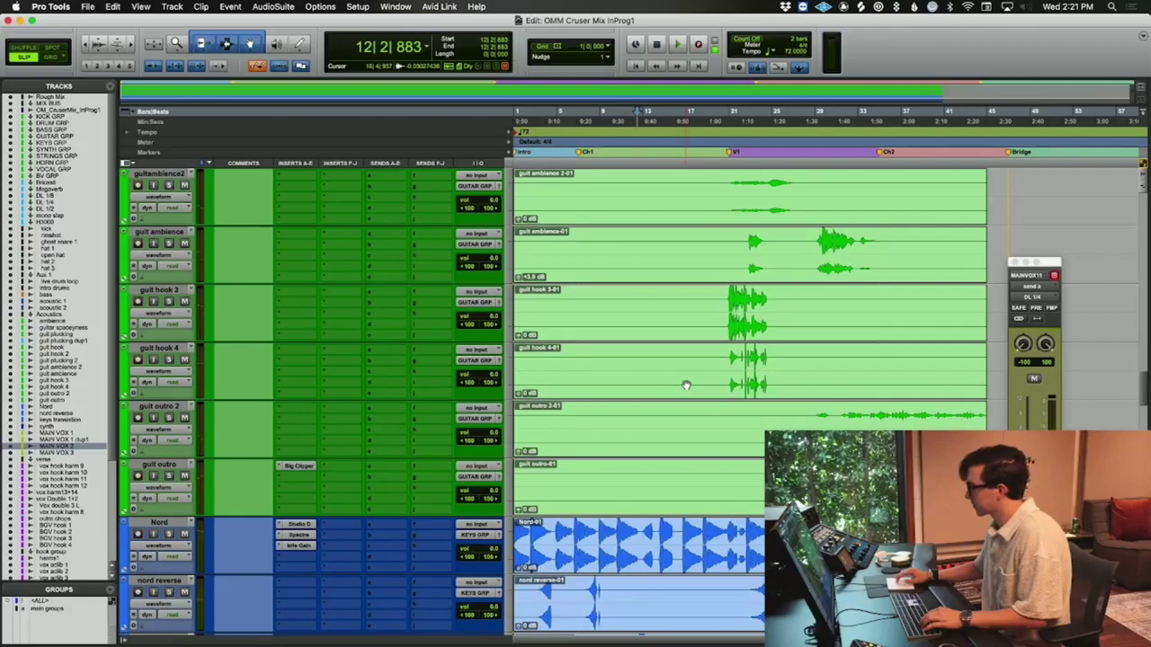
- Switch the duplicate MAIN VOX 1 track's view from waveform to the level of send a, DL 1/4
scroll(654, 356, "up", 5)
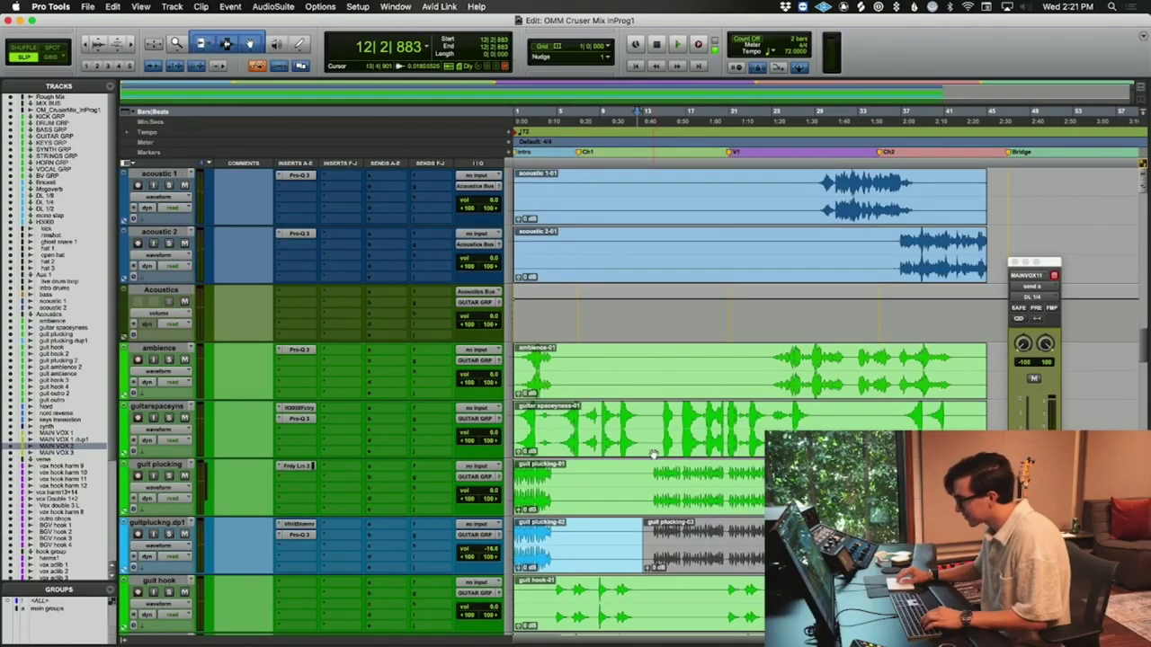
scroll(599, 491, "down", 1)
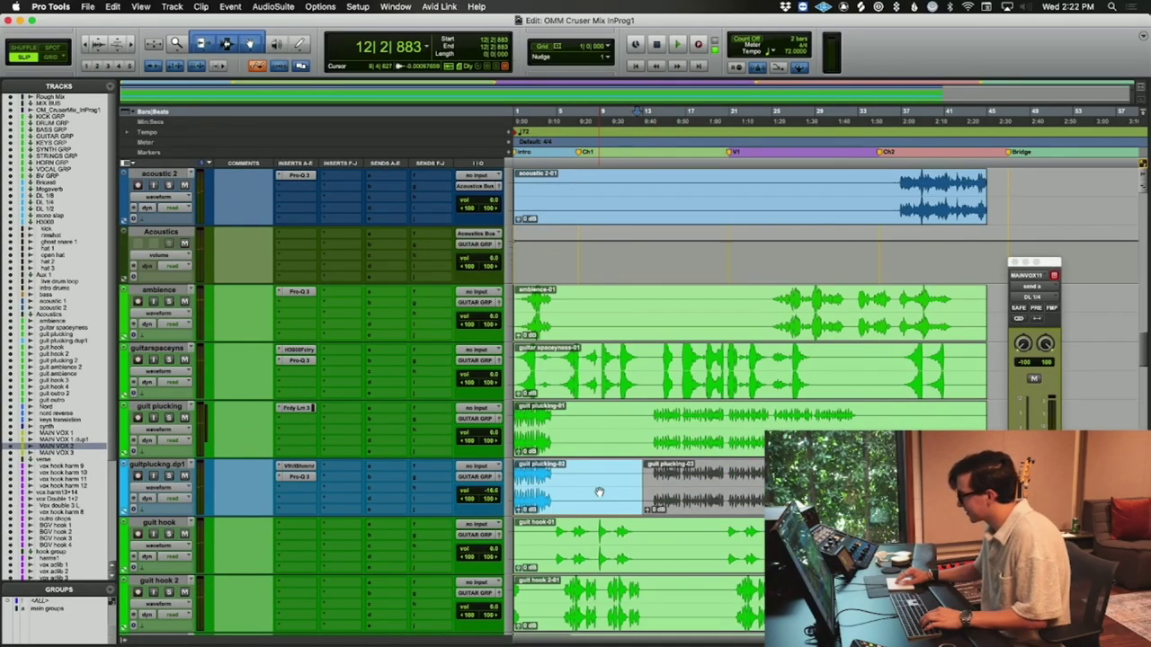
scroll(598, 492, "up", 2)
scroll(724, 360, "up", 1)
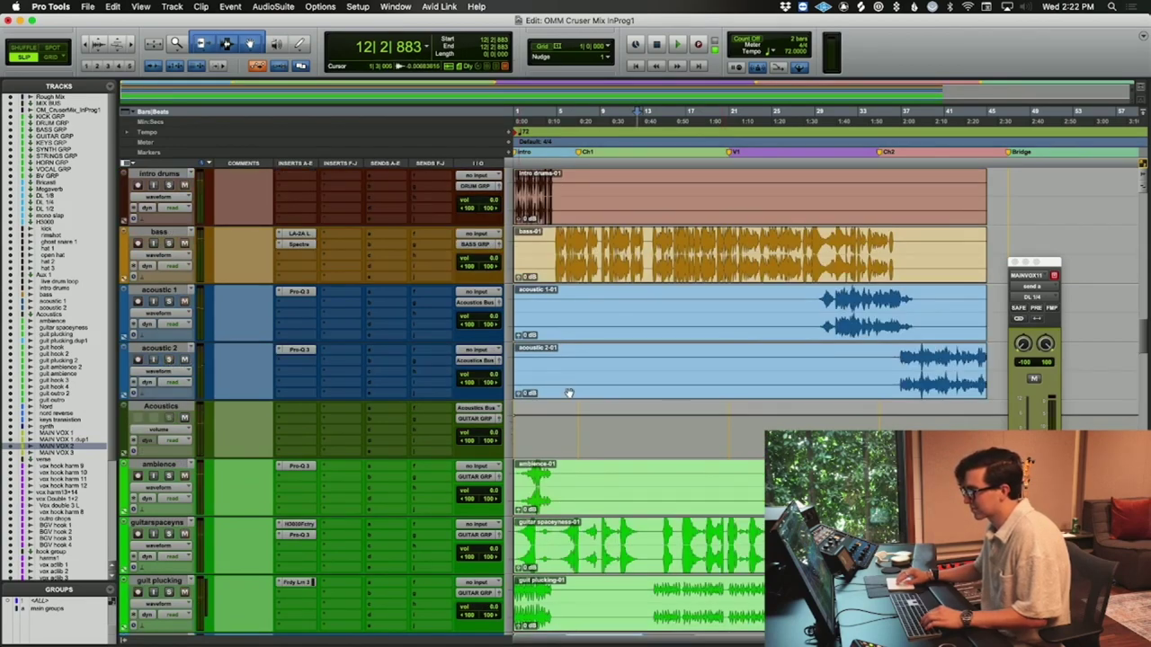
scroll(568, 393, "down", 8)
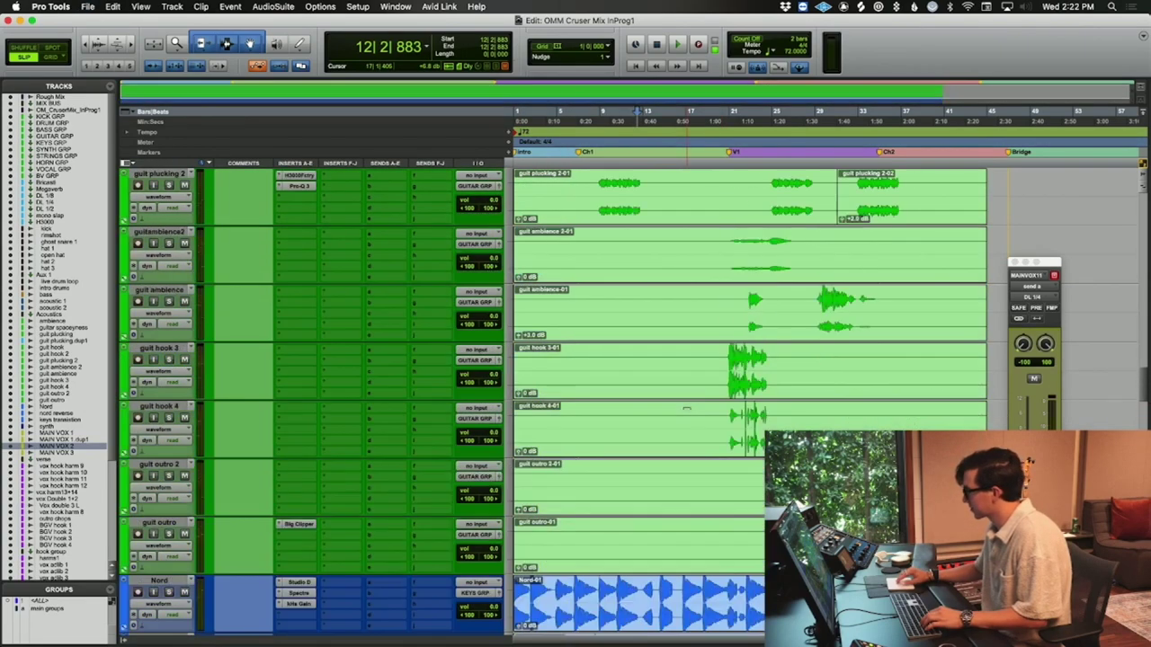
scroll(686, 409, "down", 7)
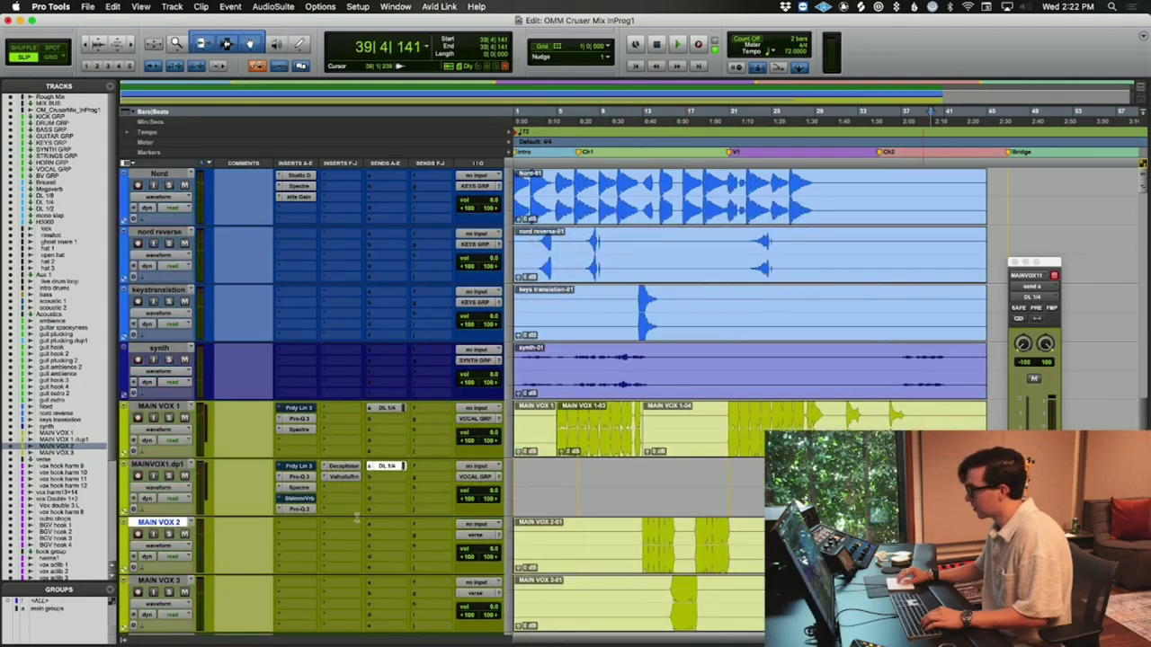
left_click(156, 492)
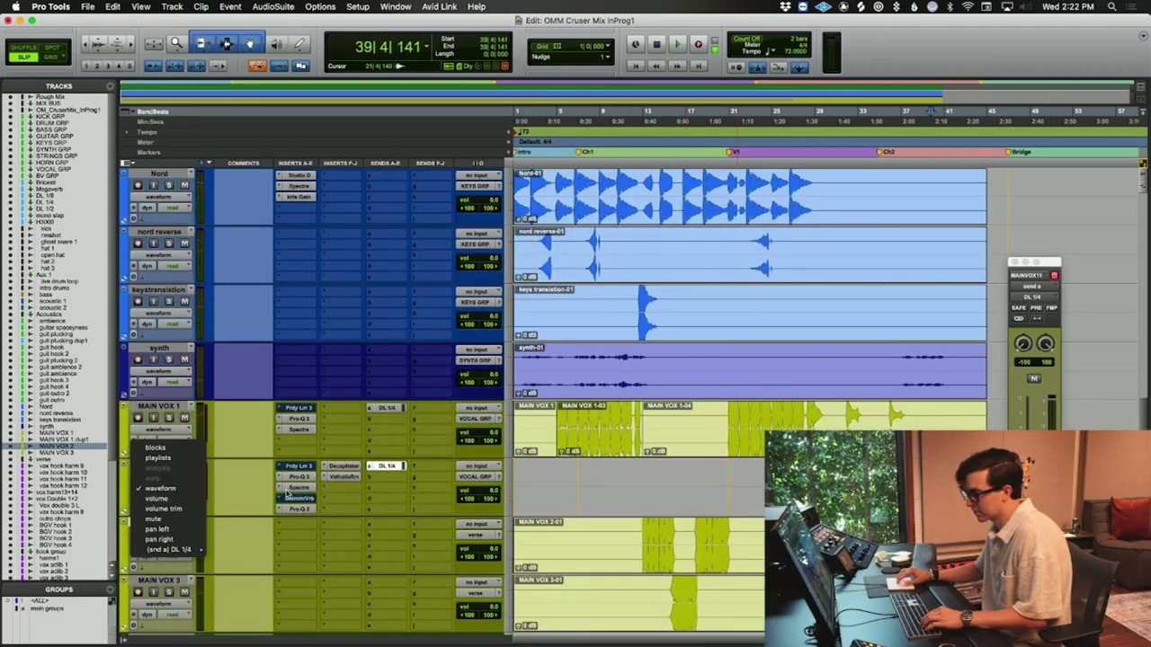
left_click(391, 485)
left_click(162, 493)
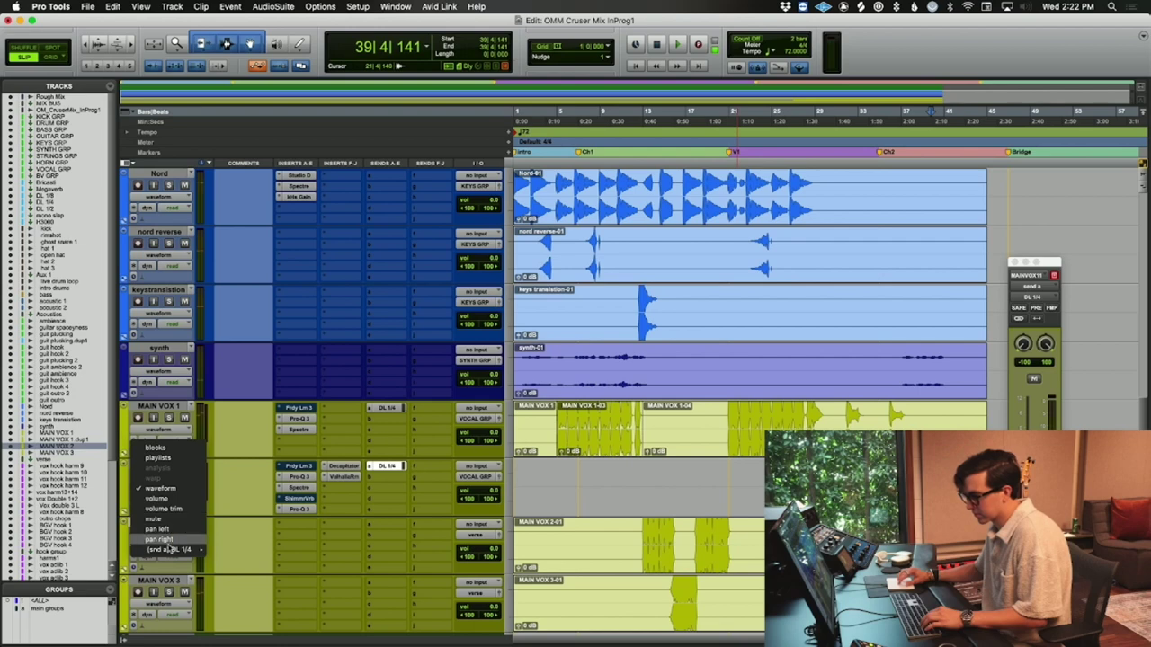
left_click(235, 555)
- Open an automation lane under the duplicate MAIN VOX 1 track showing the DL 1/4 send level, playing from 39|4|355
left_click(932, 490)
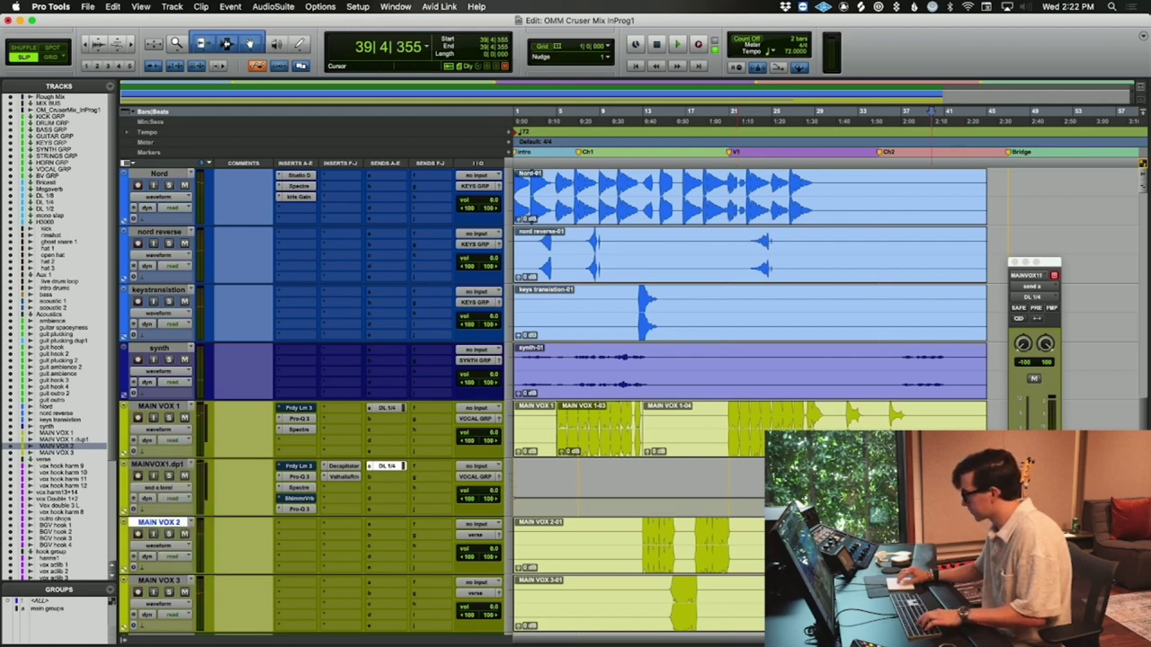
key("t")
key("t")
key("space")
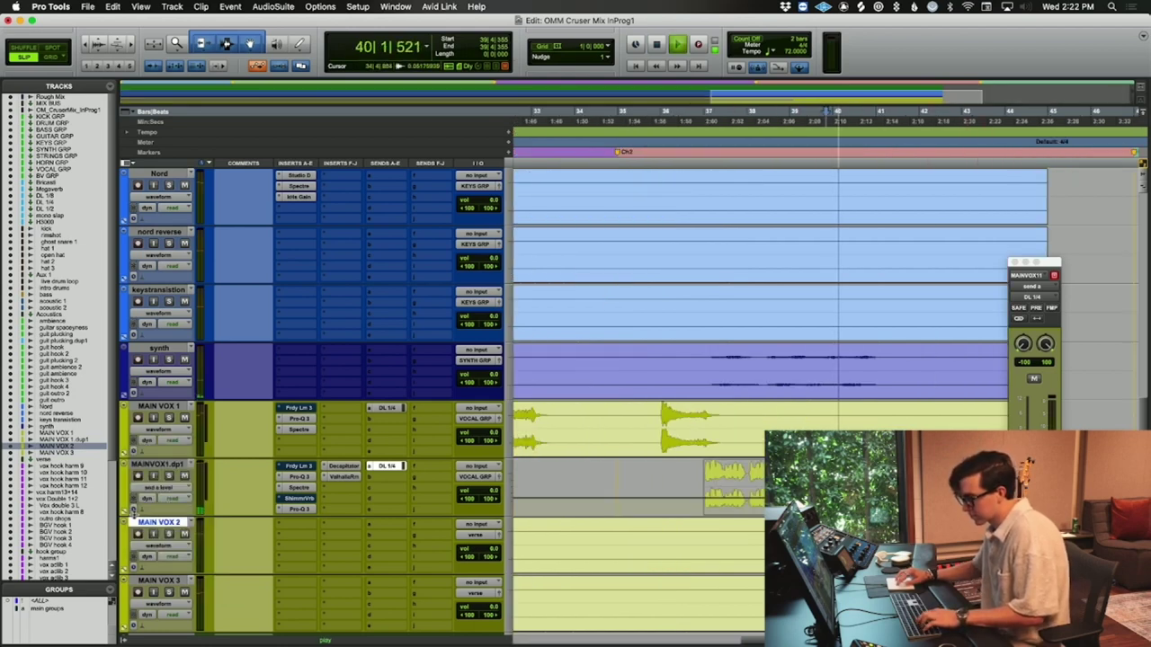
left_click(125, 508)
left_click(159, 526)
mouse_move(202, 568)
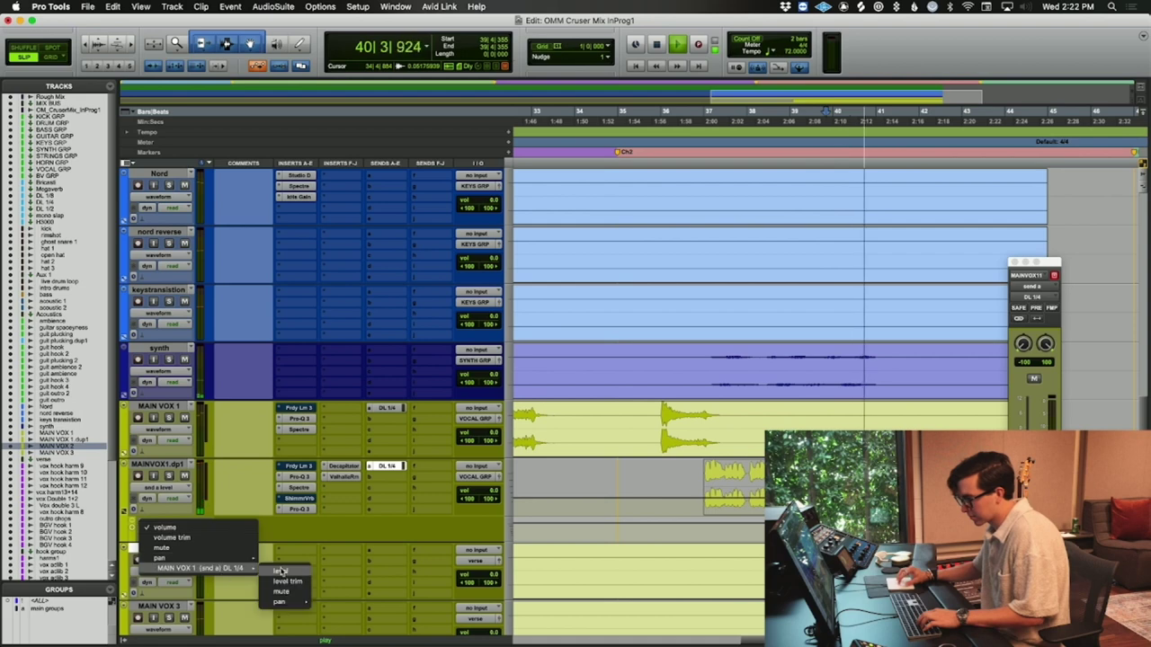
left_click(274, 570)
- Replay the chorus passage from about bar 40 several times to check the duplicate MAIN VOX 1 track
key("space")
left_click(850, 490)
key("t")
key("t")
key("space")
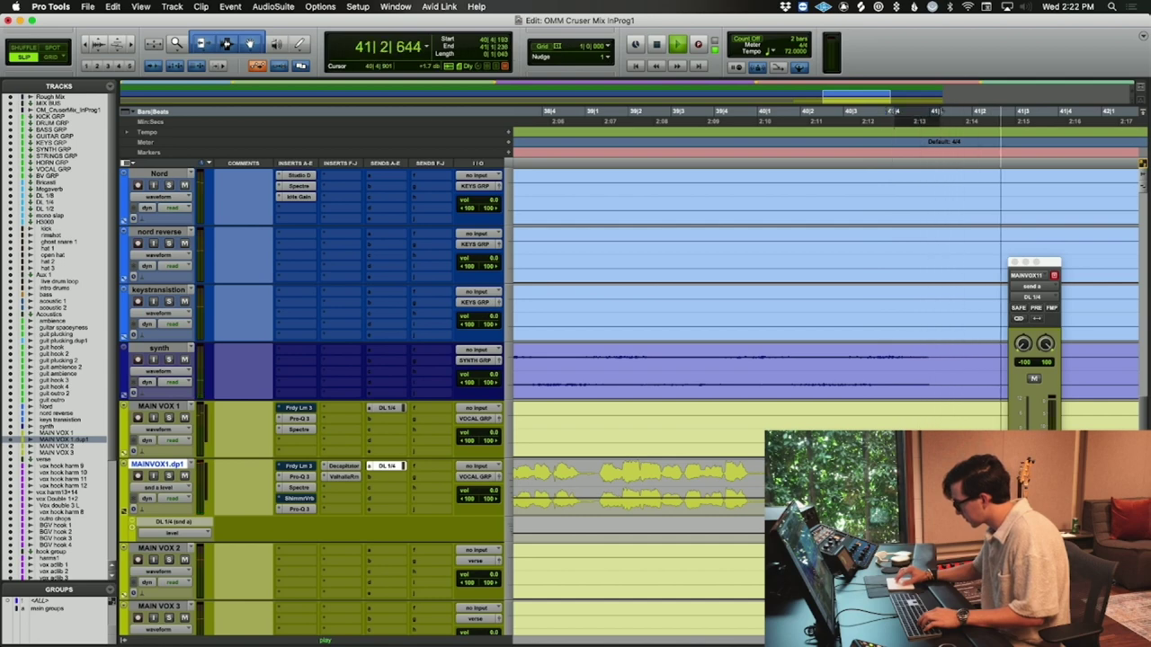
key("space")
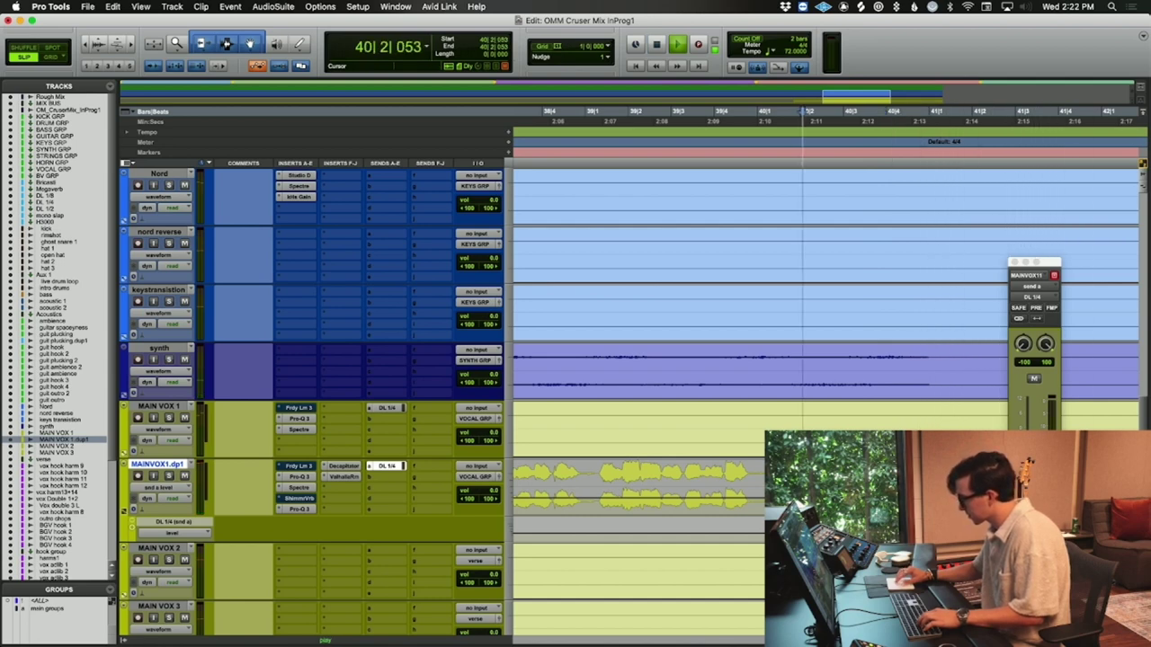
key("r")
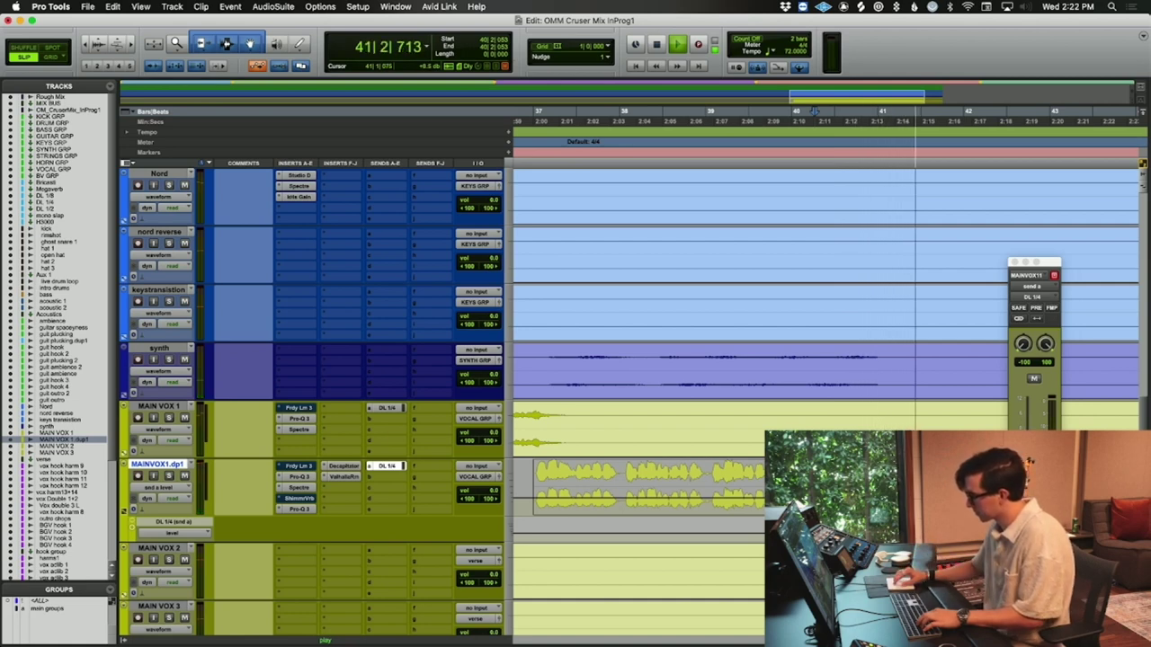
key("space")
key("space")
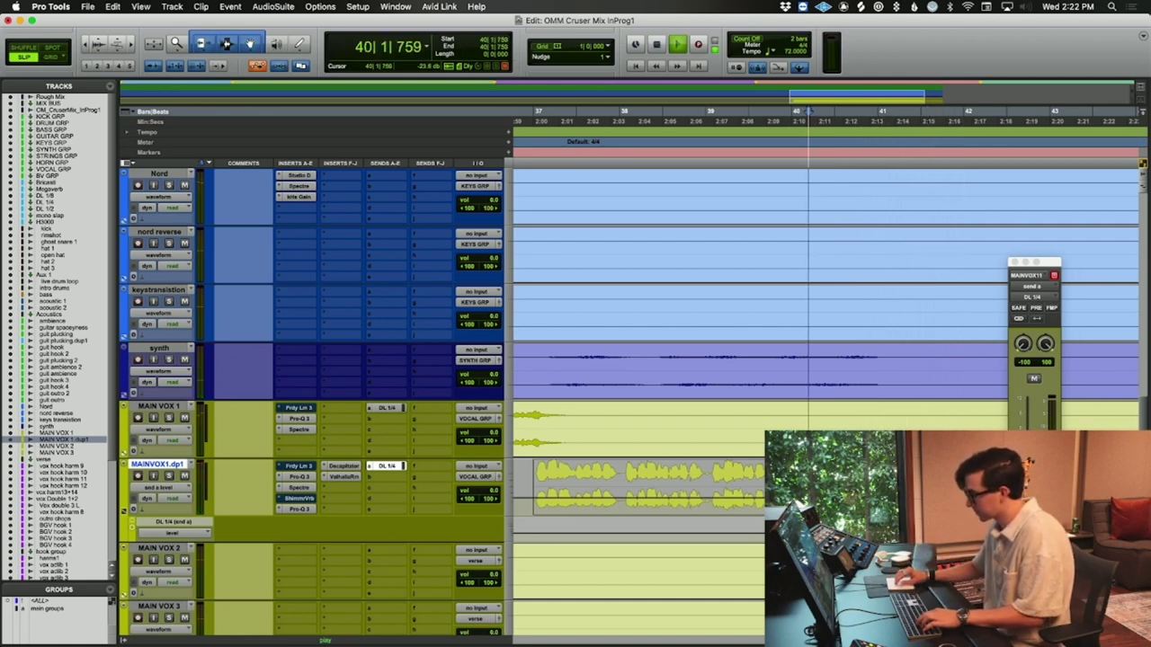
- Switch the duplicate MAIN VOX 1 track to volume view, hiding its DL 1/4 send lane and send window
left_click(189, 494)
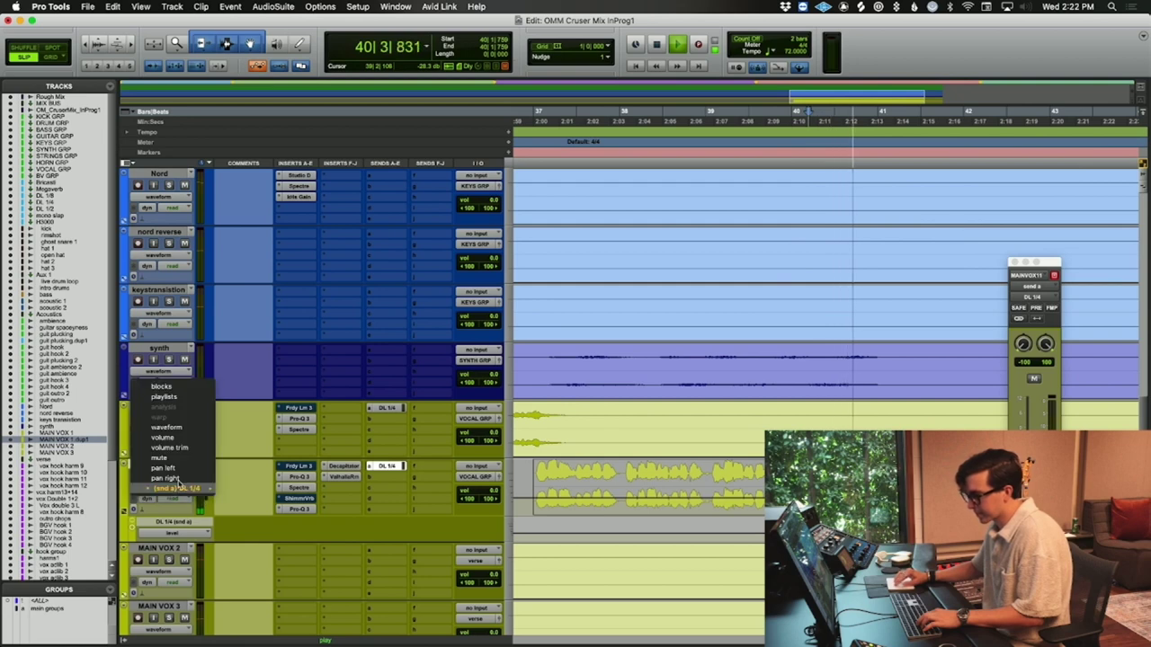
left_click(167, 438)
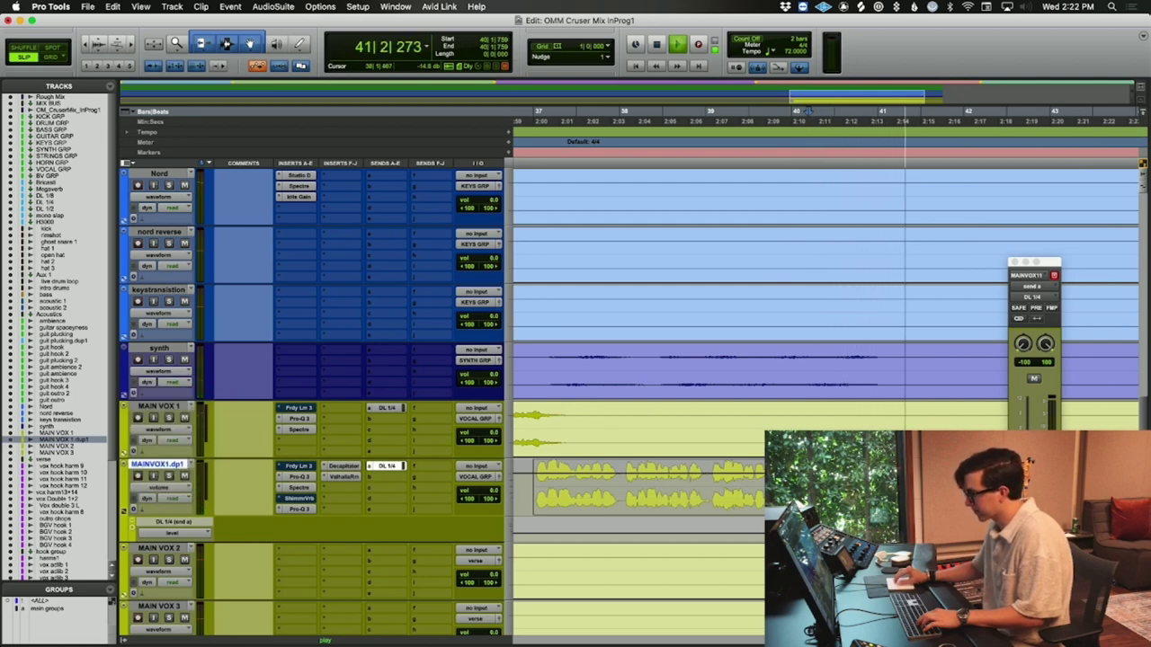
key("super+bracketleft")
key("super+bracketleft")
left_click_drag(190, 538, 177, 563)
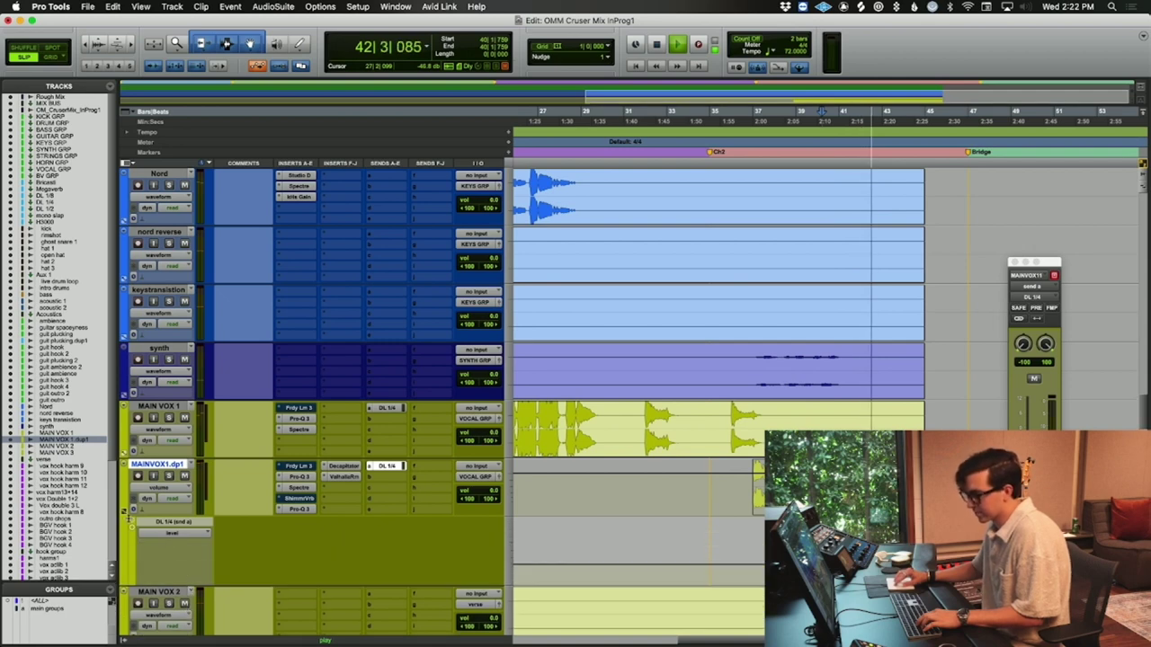
left_click(129, 518)
scroll(840, 483, "left", 5)
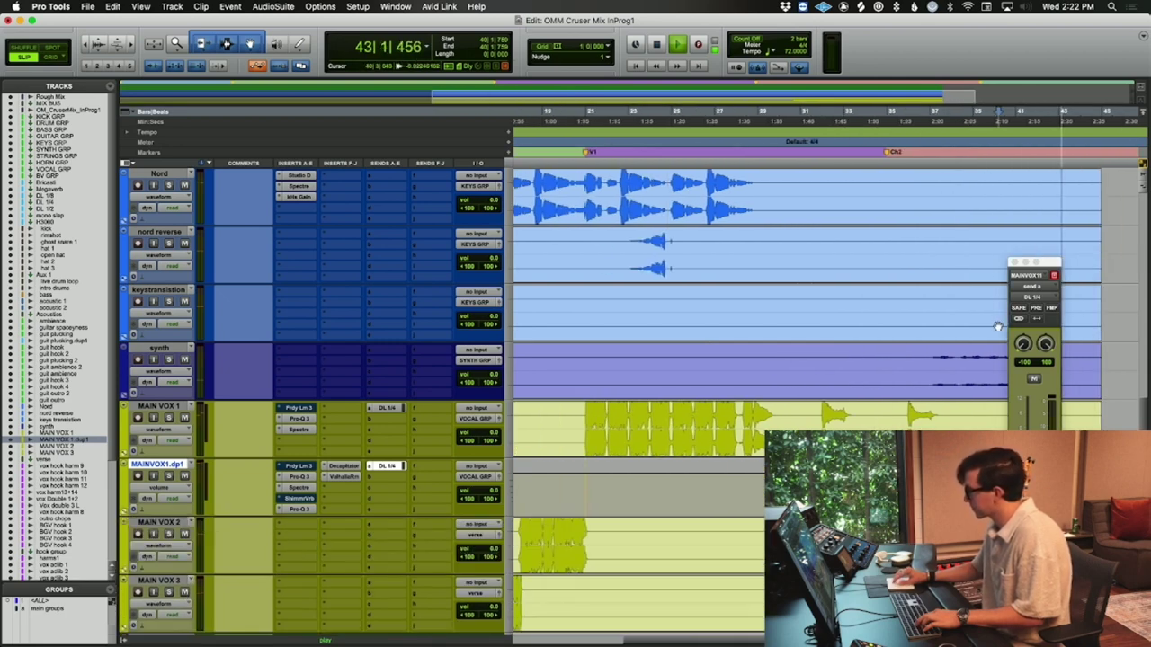
key("space")
left_click(1013, 263)
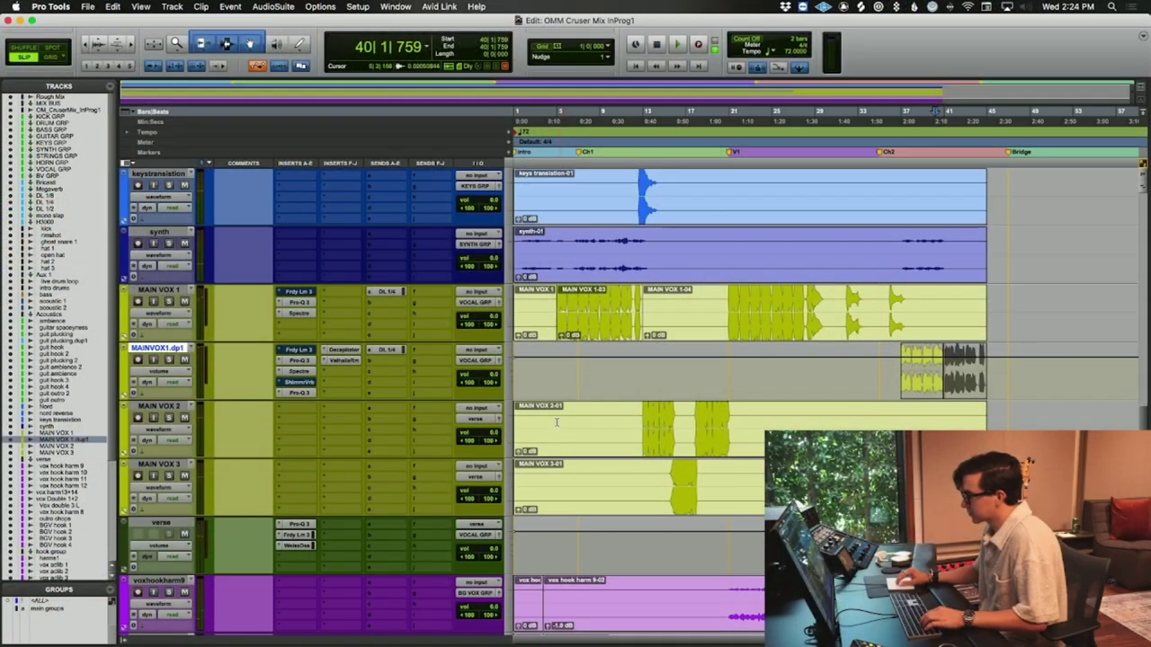
- Unmute the BV GRP bus and play the song from the start
scroll(554, 420, "down", 10)
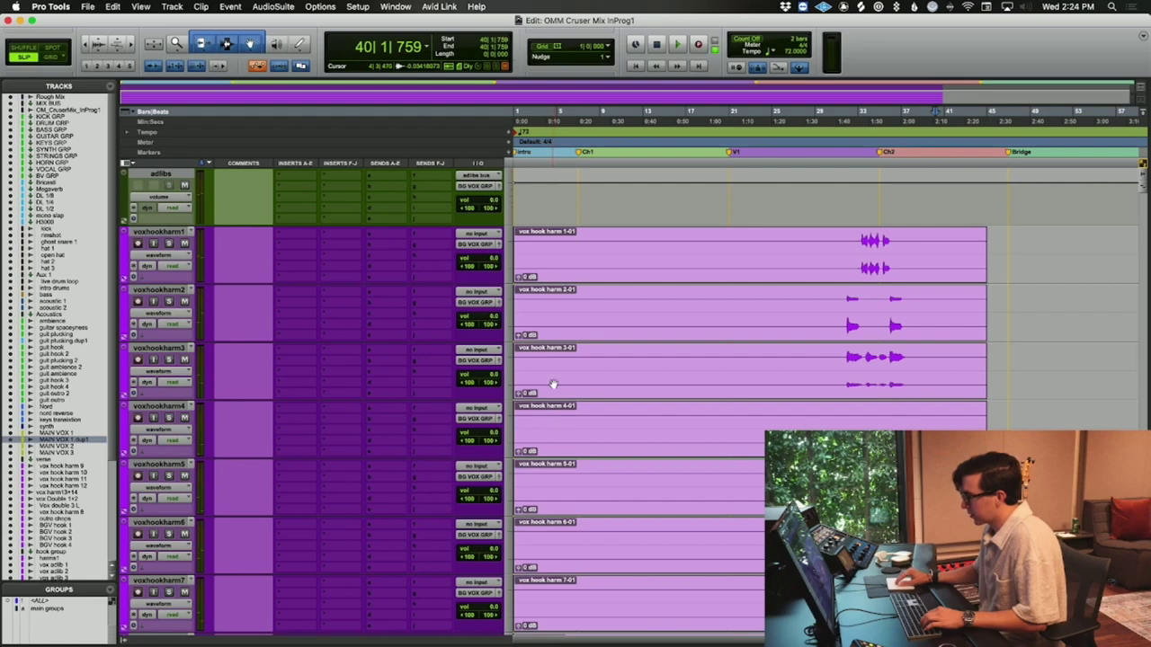
scroll(553, 384, "up", 3)
key("super+equal")
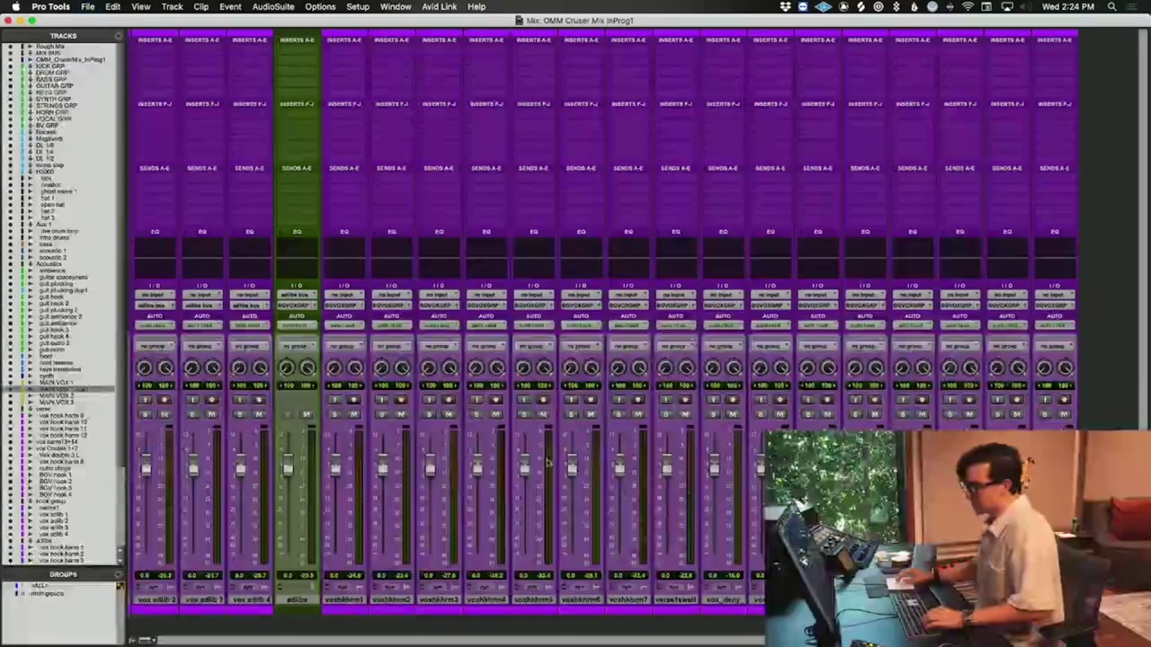
scroll(556, 432, "left", 10)
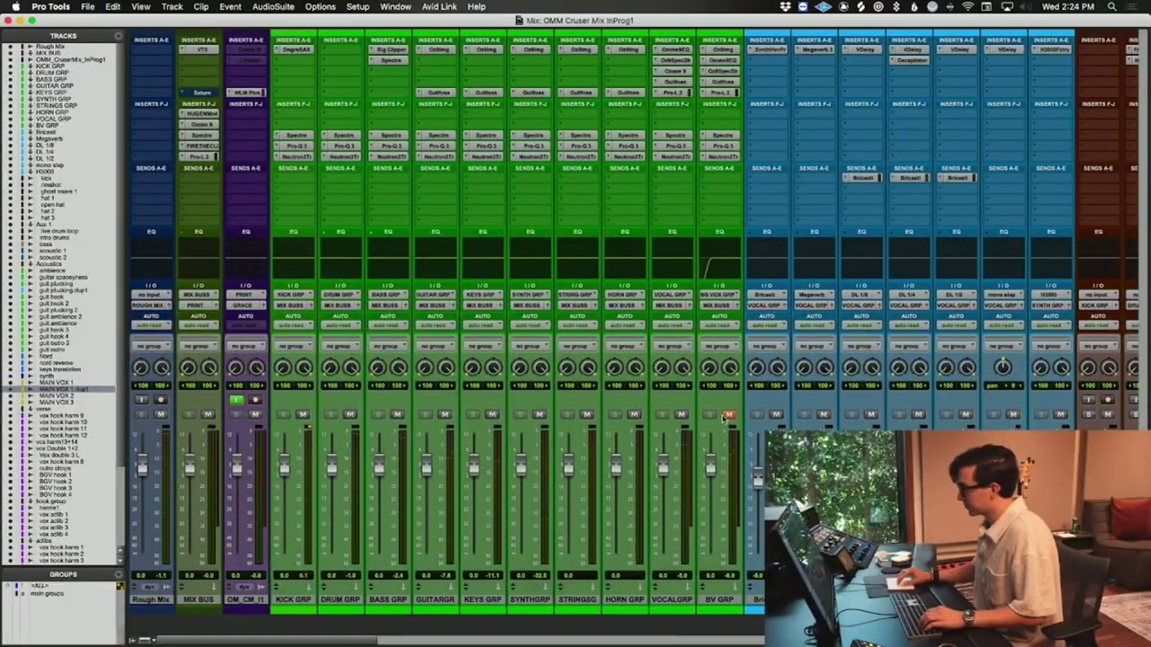
key("super+equal")
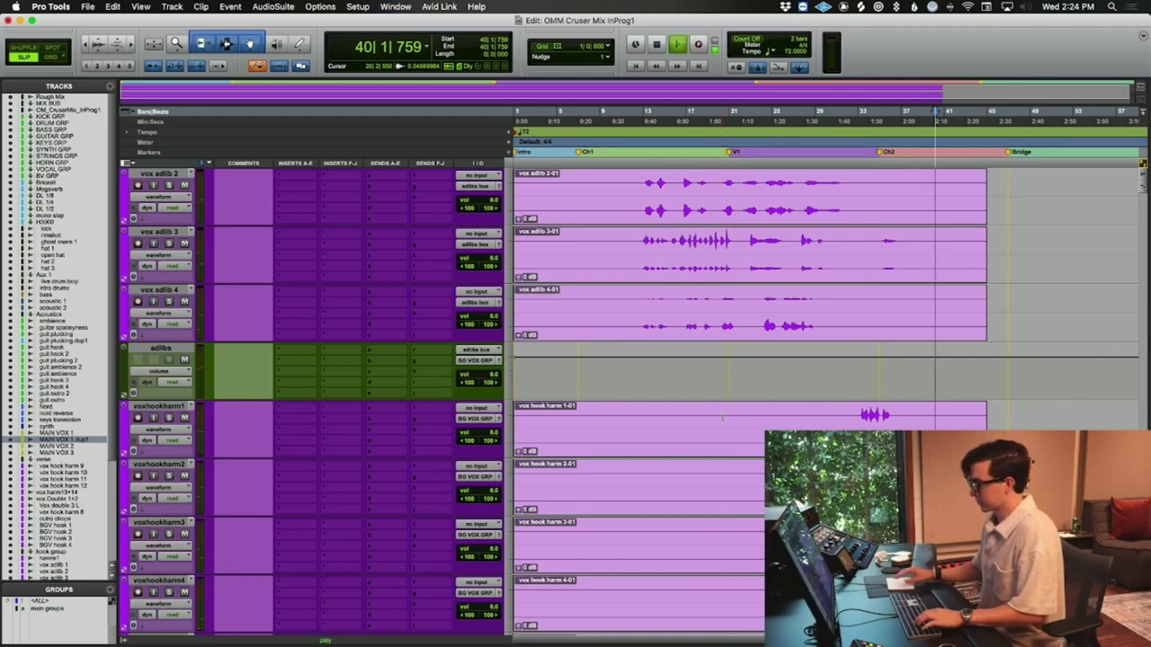
key("Return")
scroll(666, 376, "down", 10)
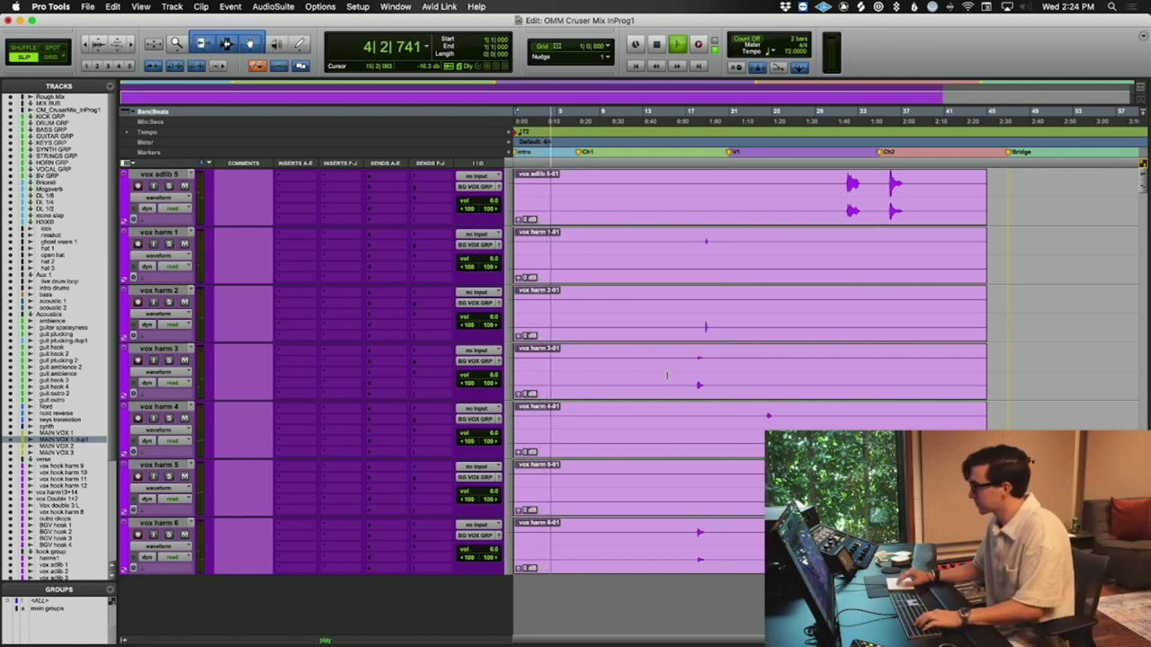
scroll(666, 375, "up", 10)
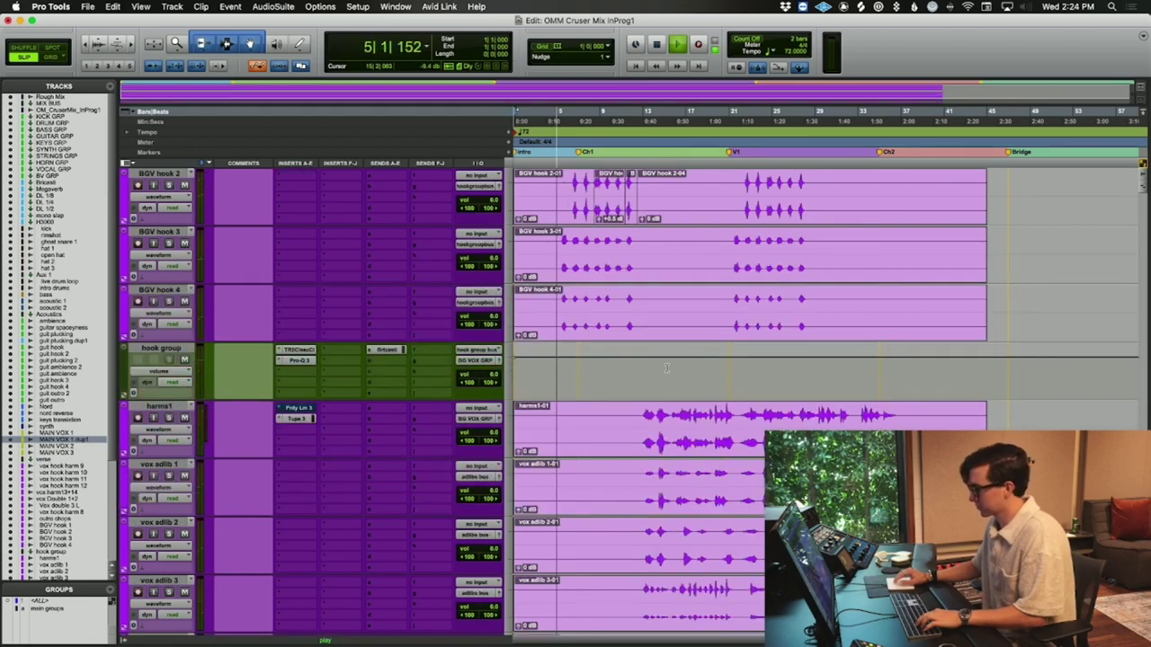
- Lower the BV GRP bus fader to about -2.2 dB during playback
key("super+equal")
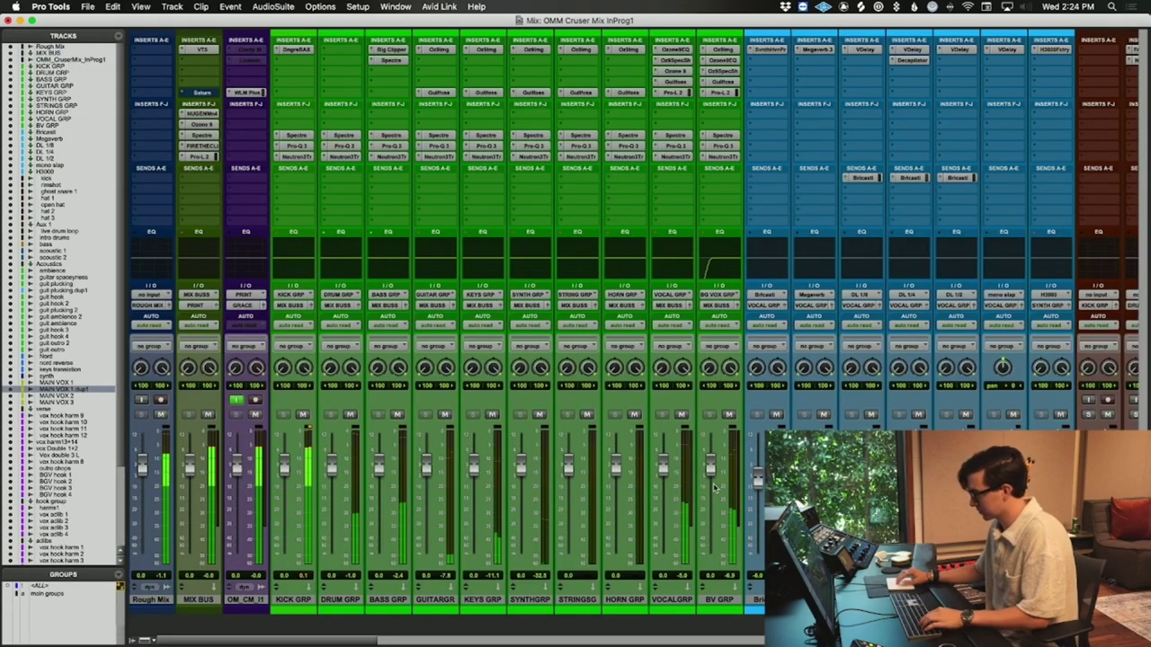
left_click_drag(710, 475, 708, 482)
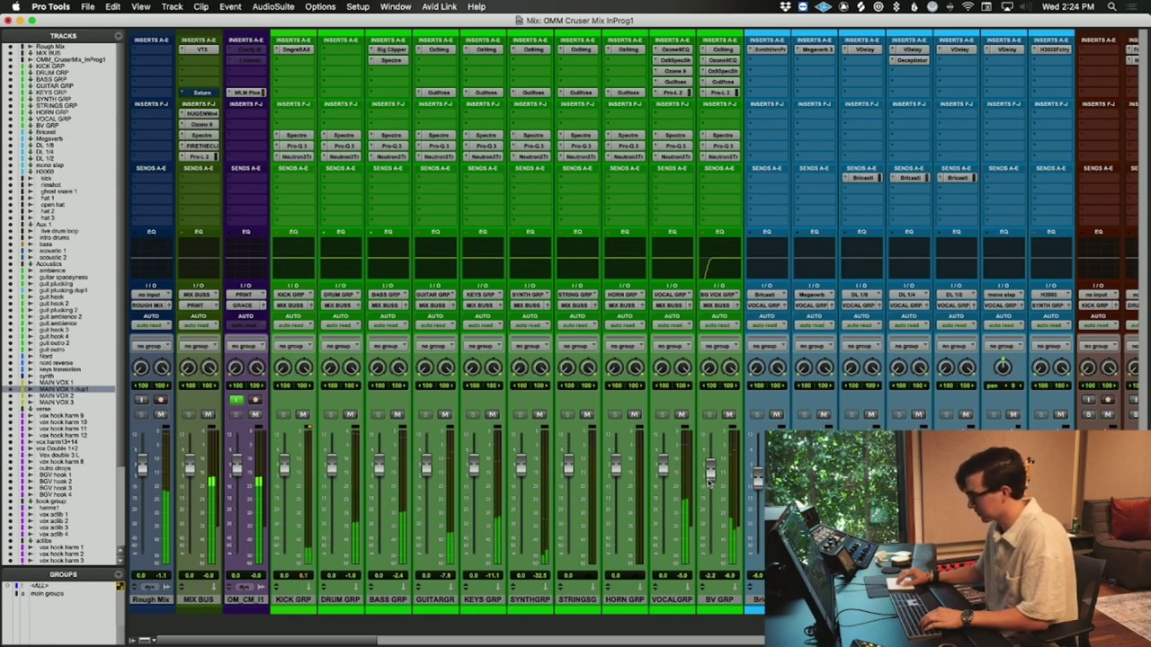
key("super+equal")
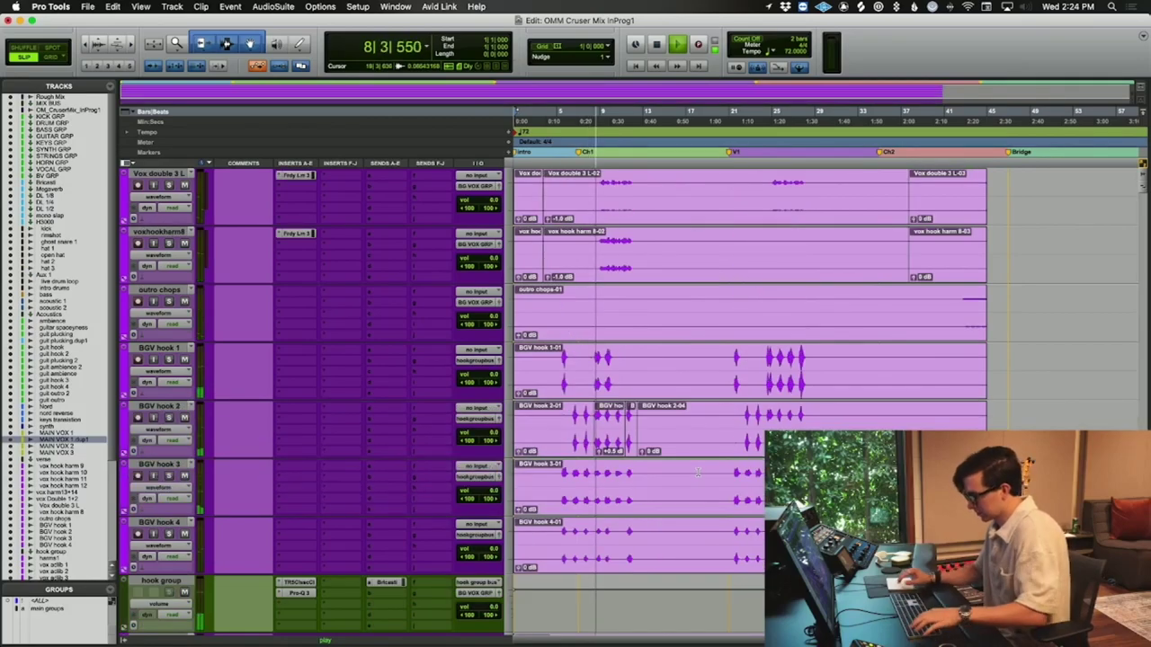
key("super+equal")
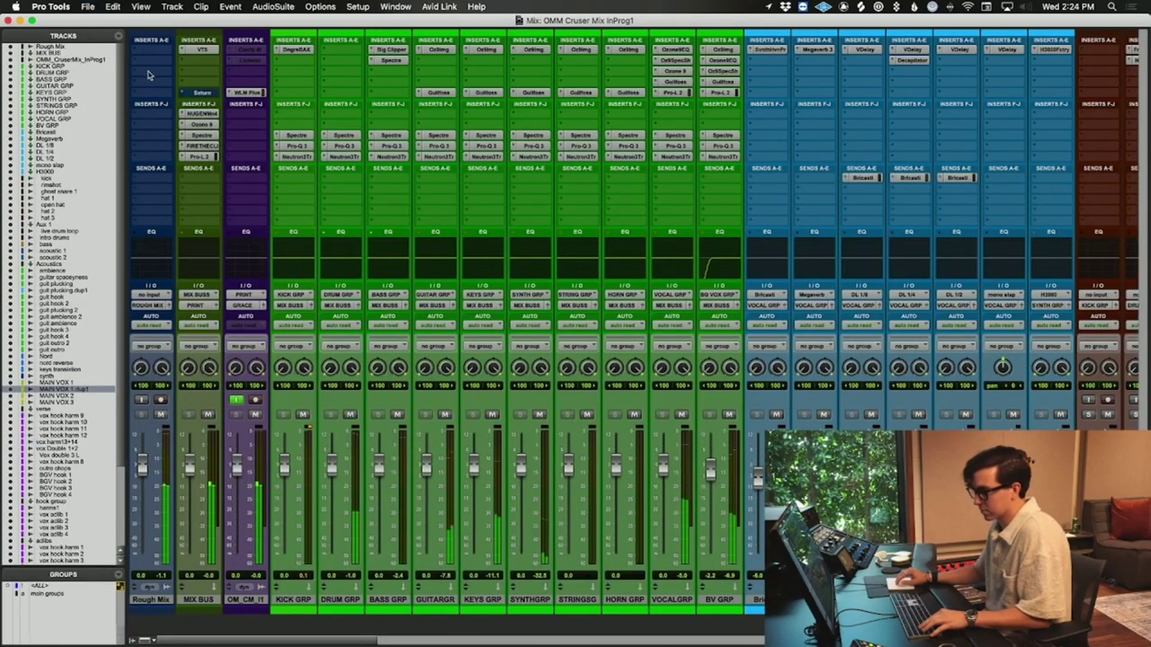
- Check the print track's WLM Plus loudness meter and inspect FIRETHECLIP and Spectre on the MIX BUS
left_click(247, 92)
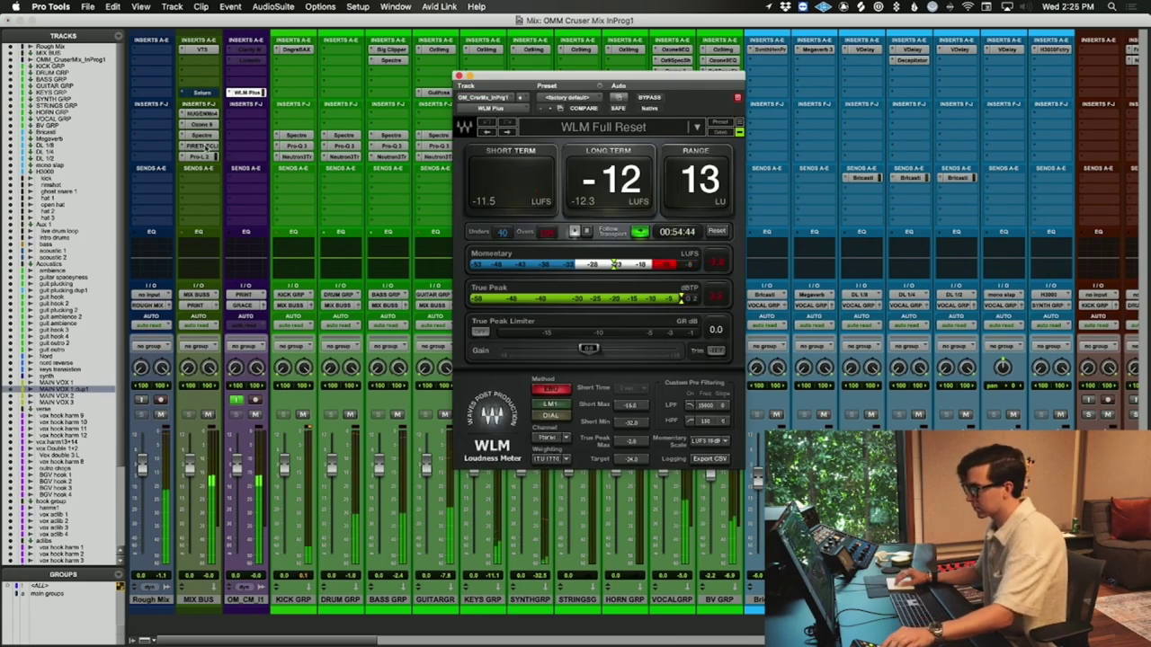
left_click(200, 145)
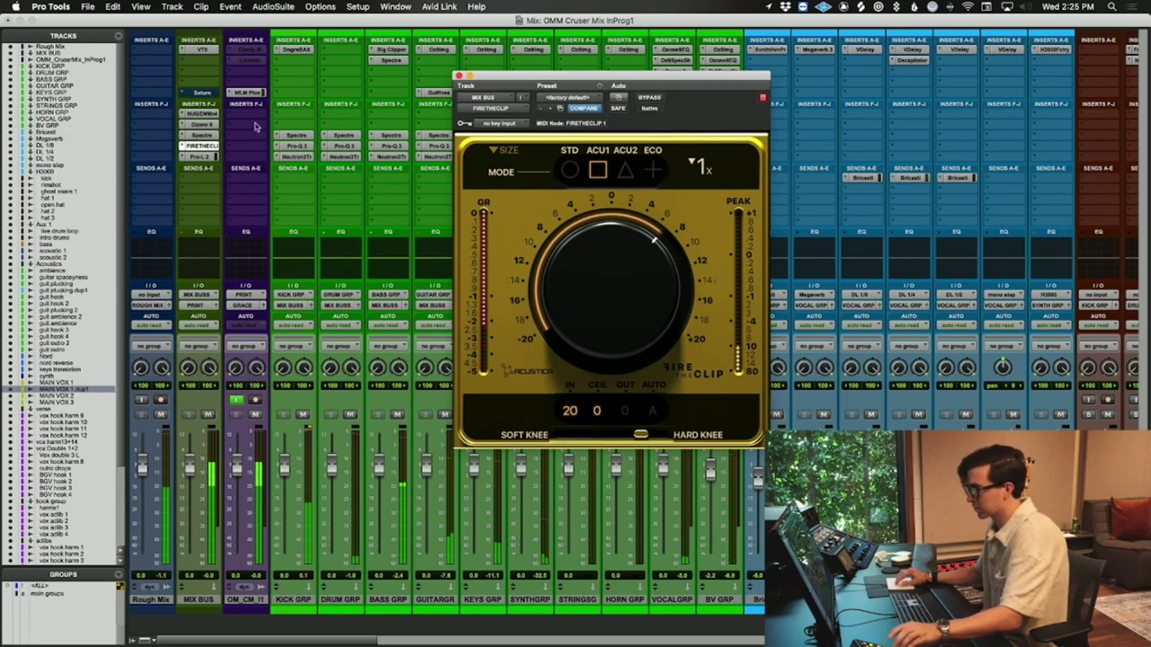
left_click(246, 92)
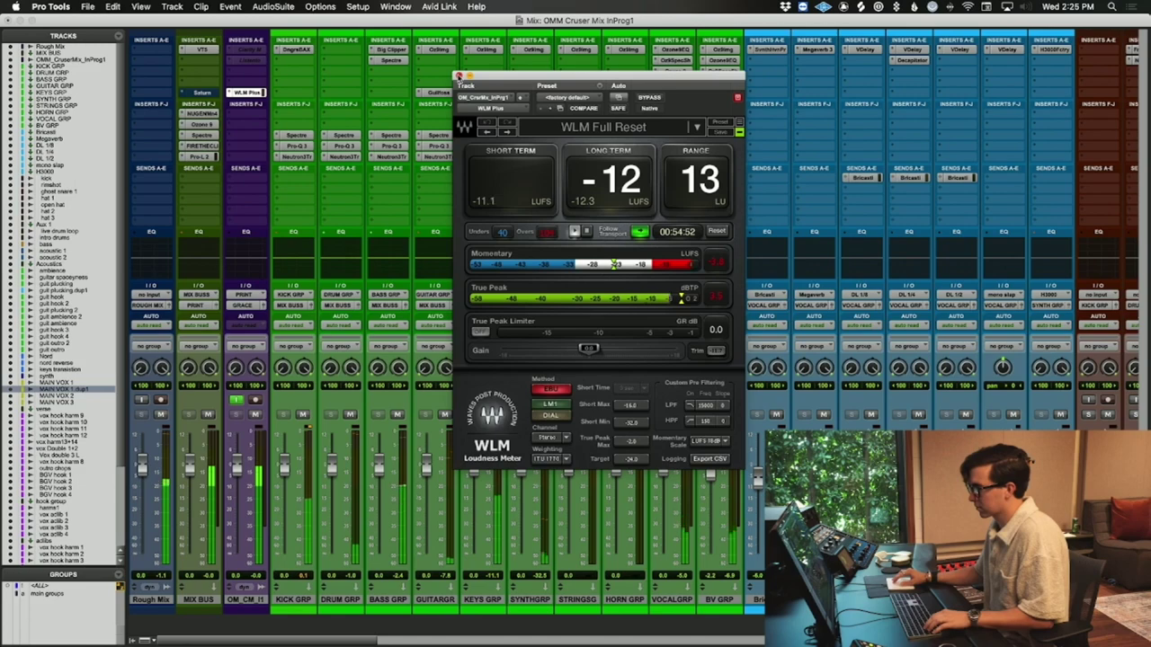
key("super+w")
left_click(206, 135)
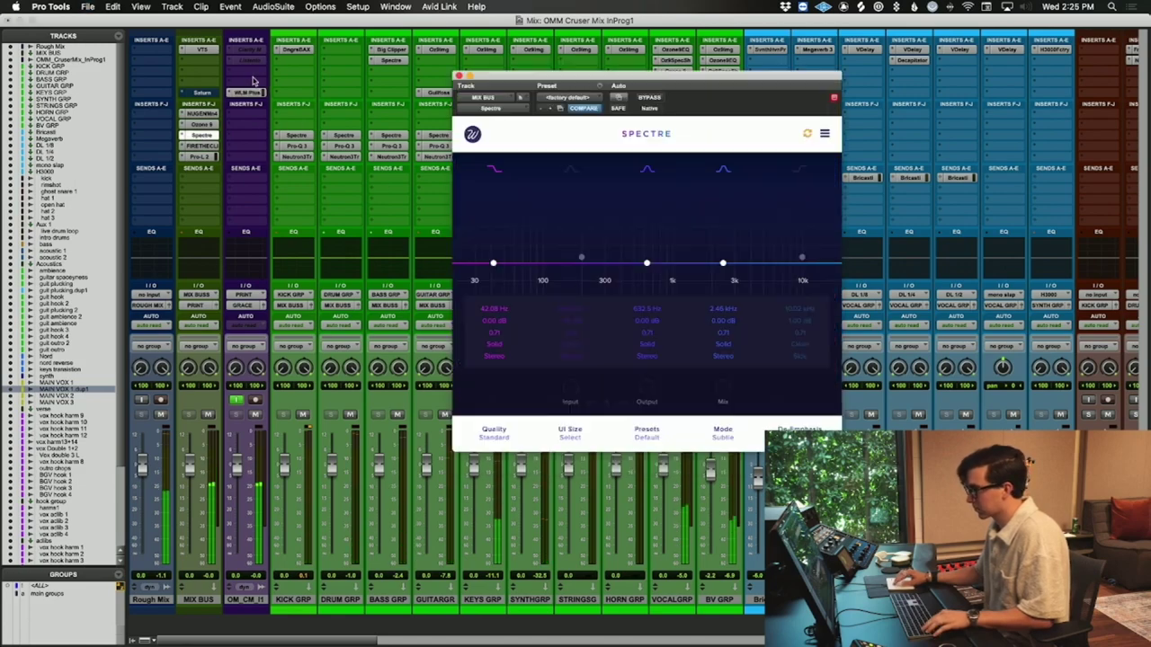
- Set the MIX BUS Ozone 9 Spectral Shaper's band to about 3.45–10.6 kHz, threshold to -19.7 dB and tone to -1.0
left_click(203, 114)
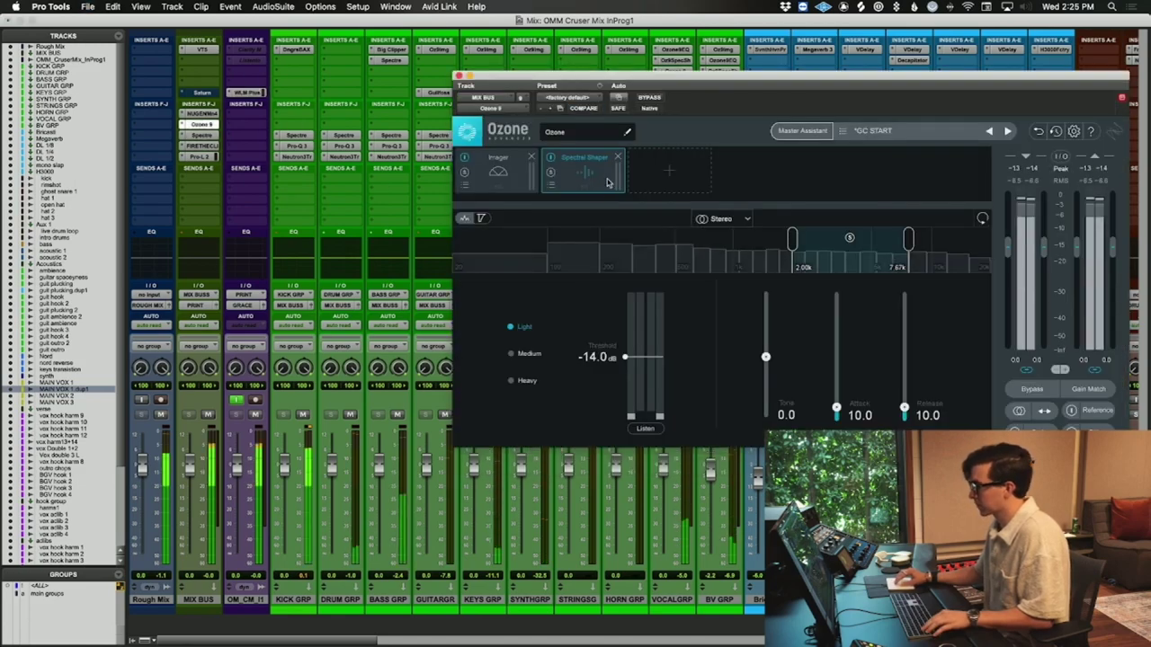
left_click_drag(845, 250, 881, 261)
left_click_drag(625, 357, 627, 376)
left_click(782, 418)
type("-1")
key("Return")
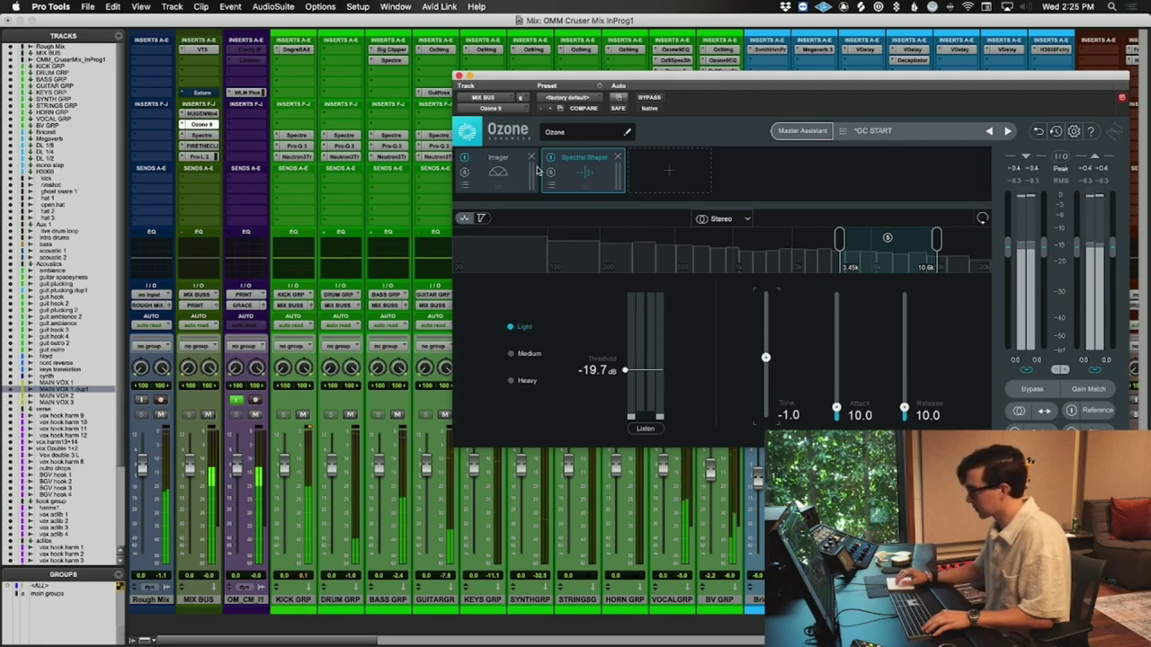
left_click(458, 76)
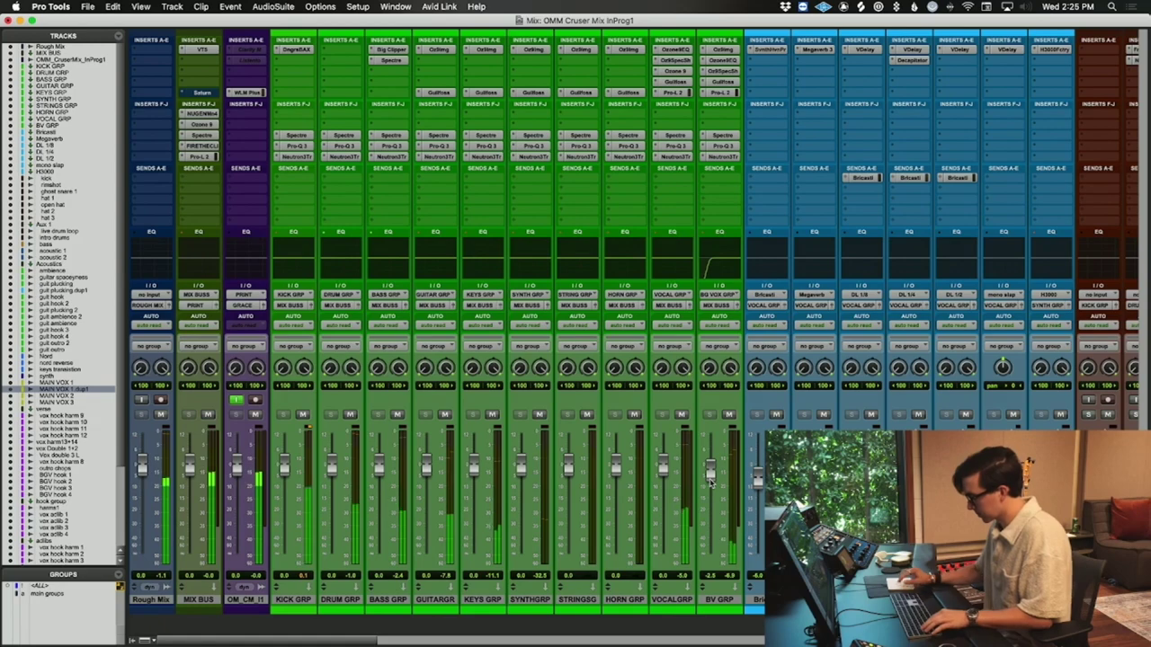
- Move the V1 marker earlier to about bar 13, at the start of the verse harmonies and adlibs
key("super+equal")
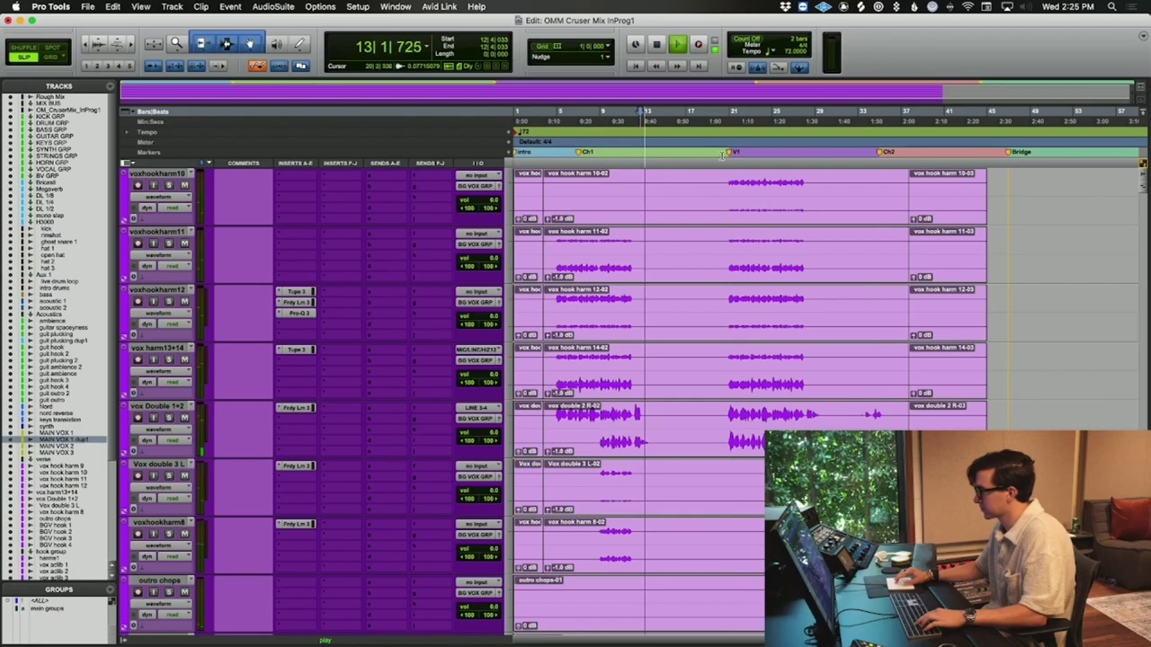
scroll(722, 155, "up", 3)
left_click_drag(728, 153, 662, 154)
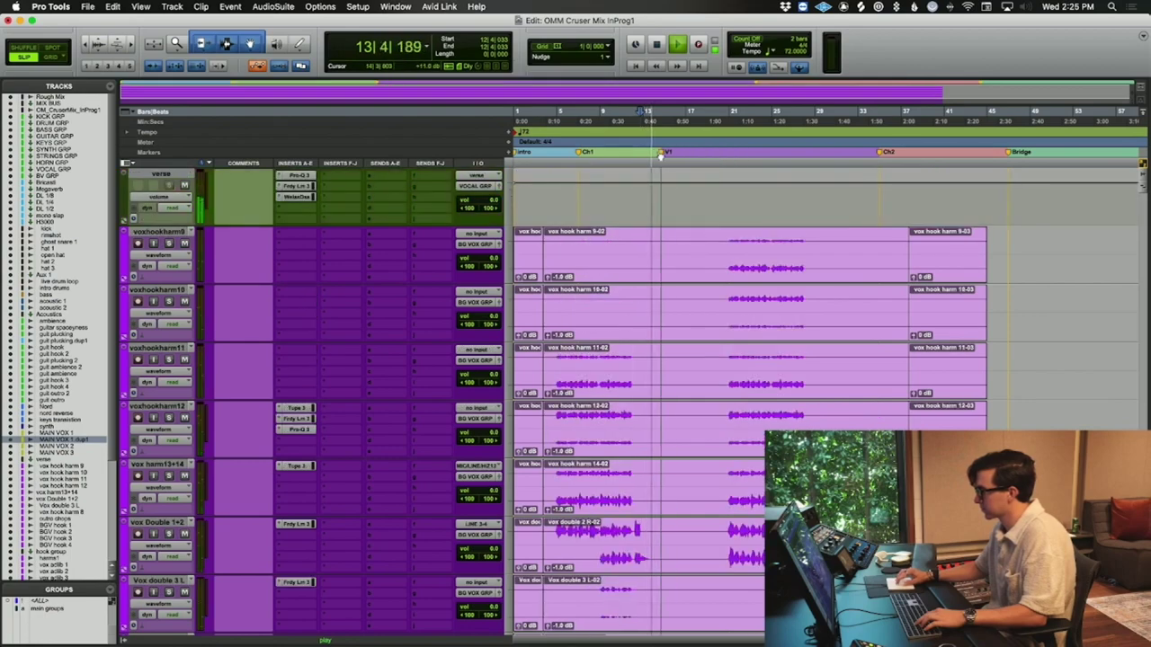
scroll(697, 260, "down", 10)
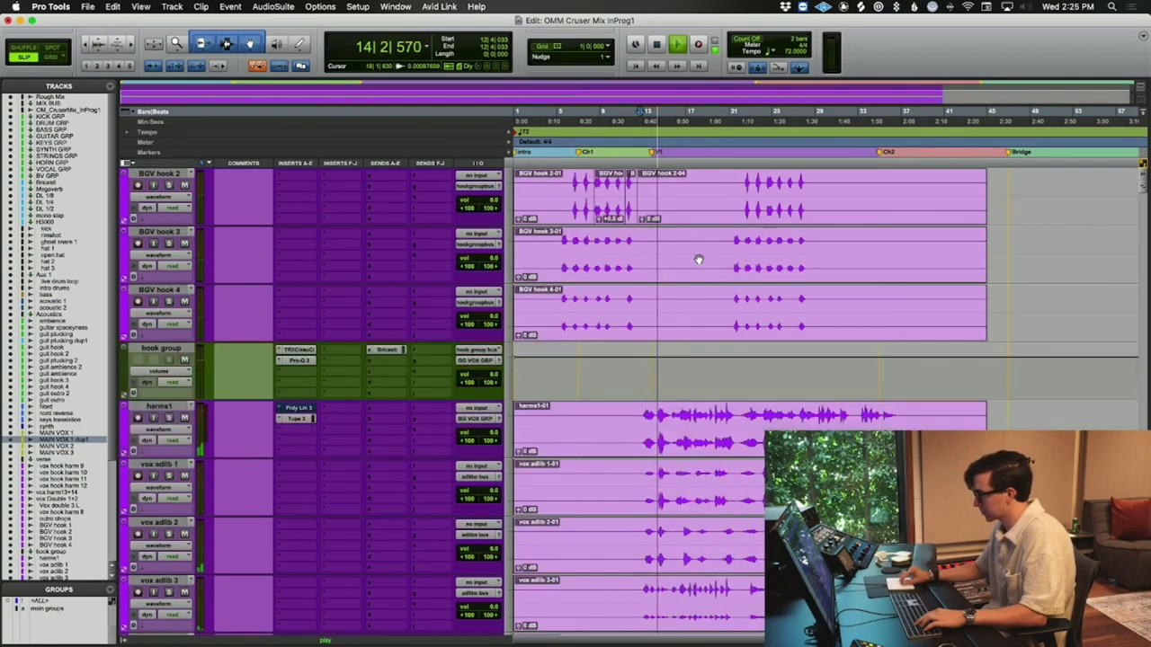
scroll(698, 260, "down", 3)
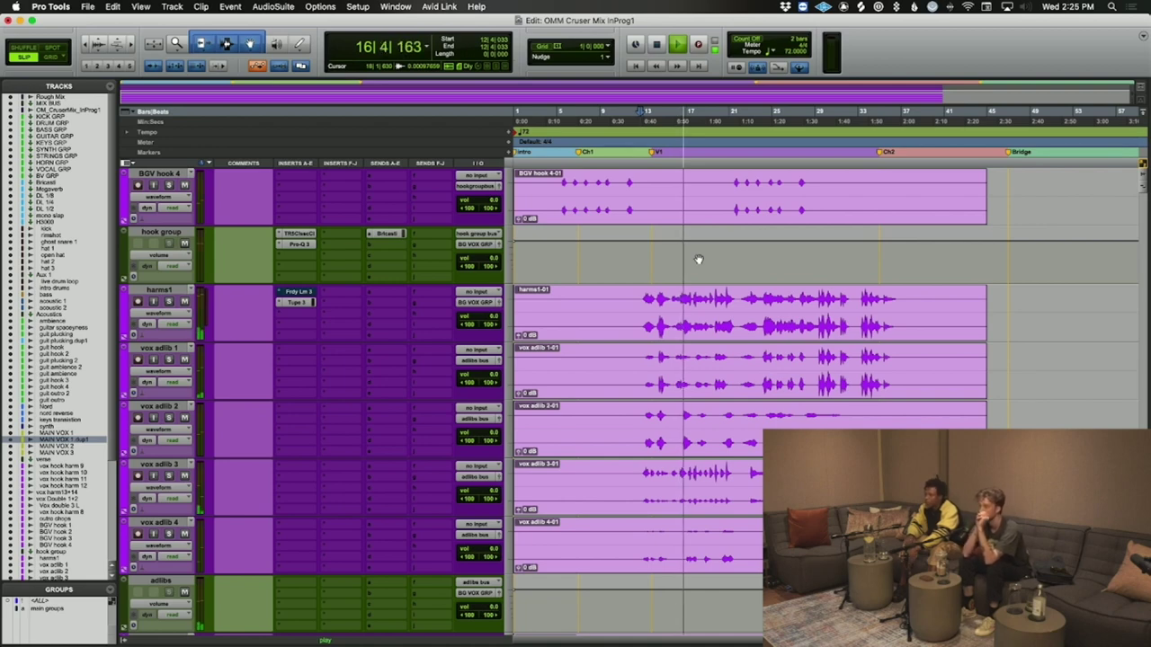
- Stop playback, place the edit cursor on the harms1 track at 12|4|889 and save the session
key("space")
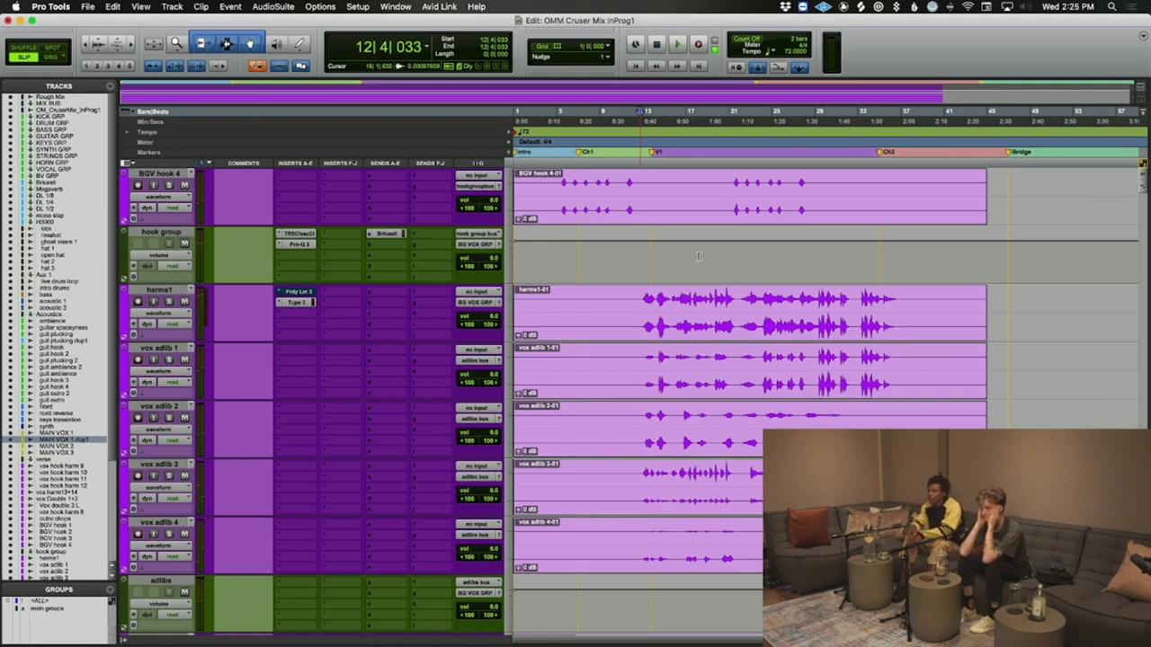
left_click(670, 320)
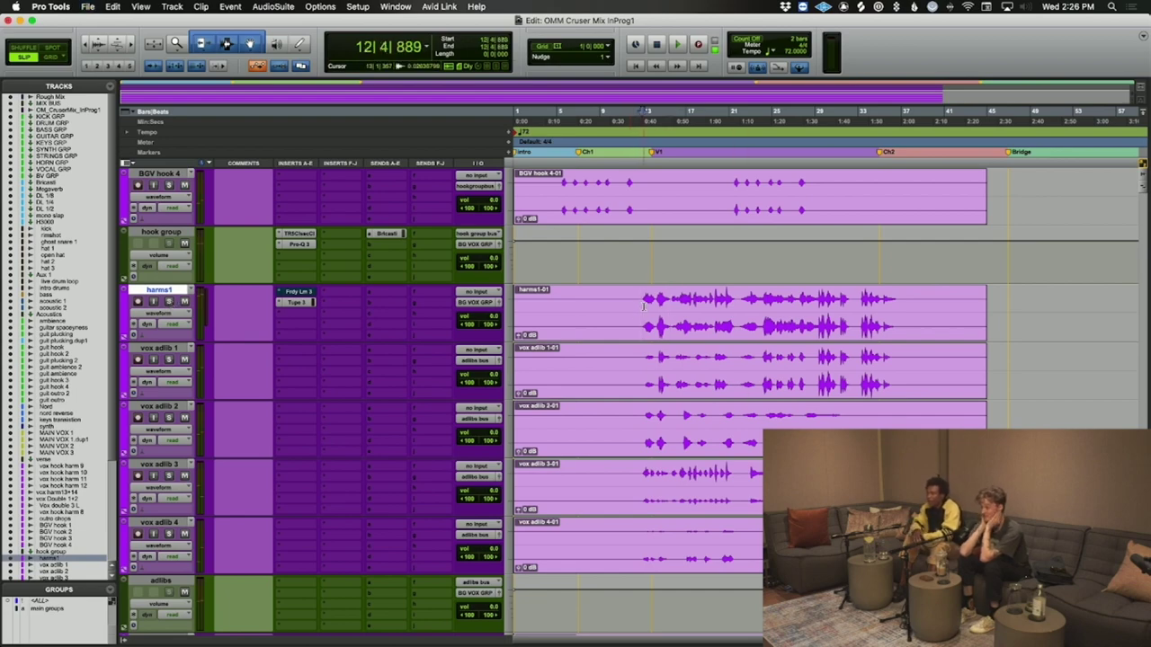
scroll(643, 307, "down", 1)
key("super+equal")
key("super+equal")
key("super+s")
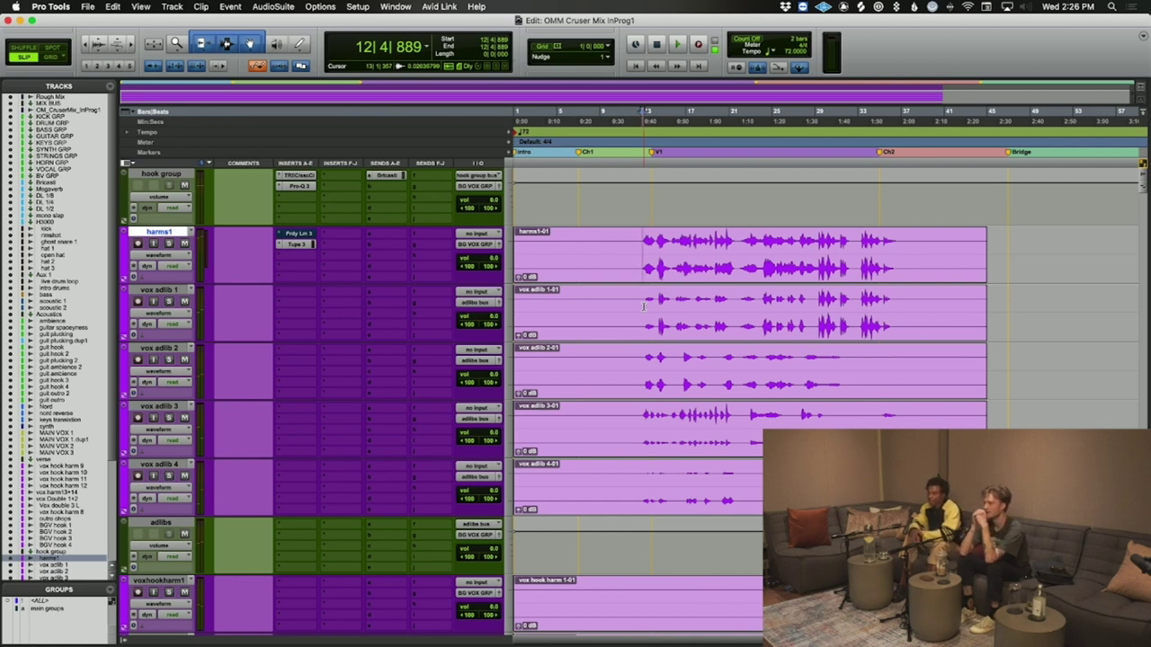
- Solo the harms1 track and play it from 16|2|503
left_click(678, 253)
key("space")
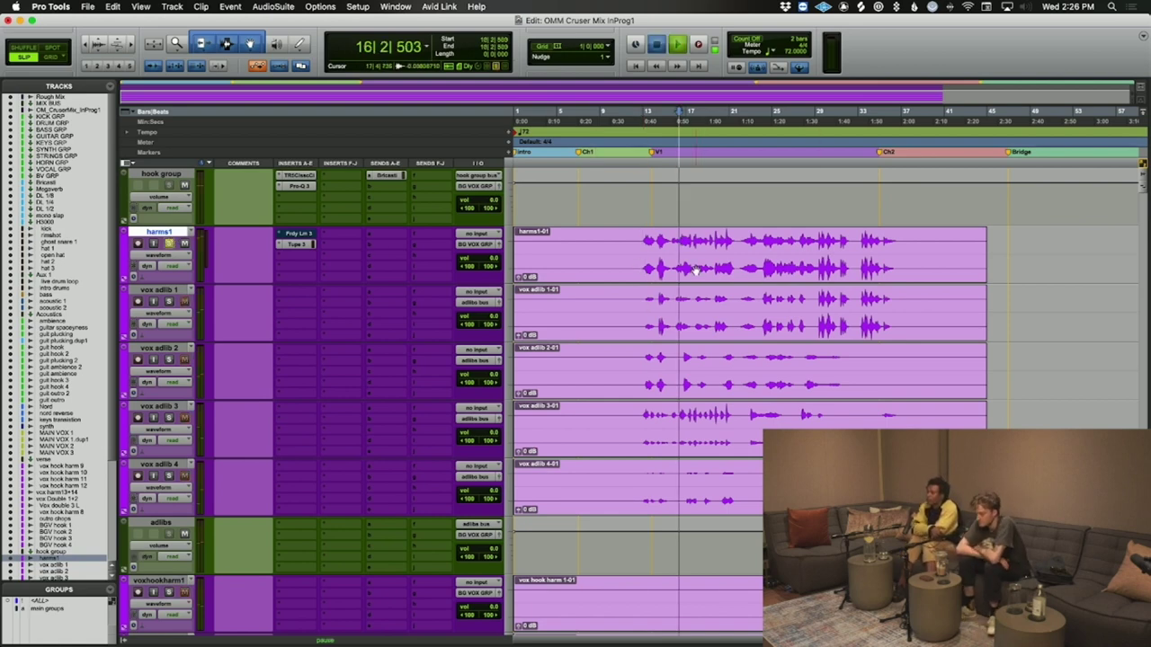
key("super+bracketright")
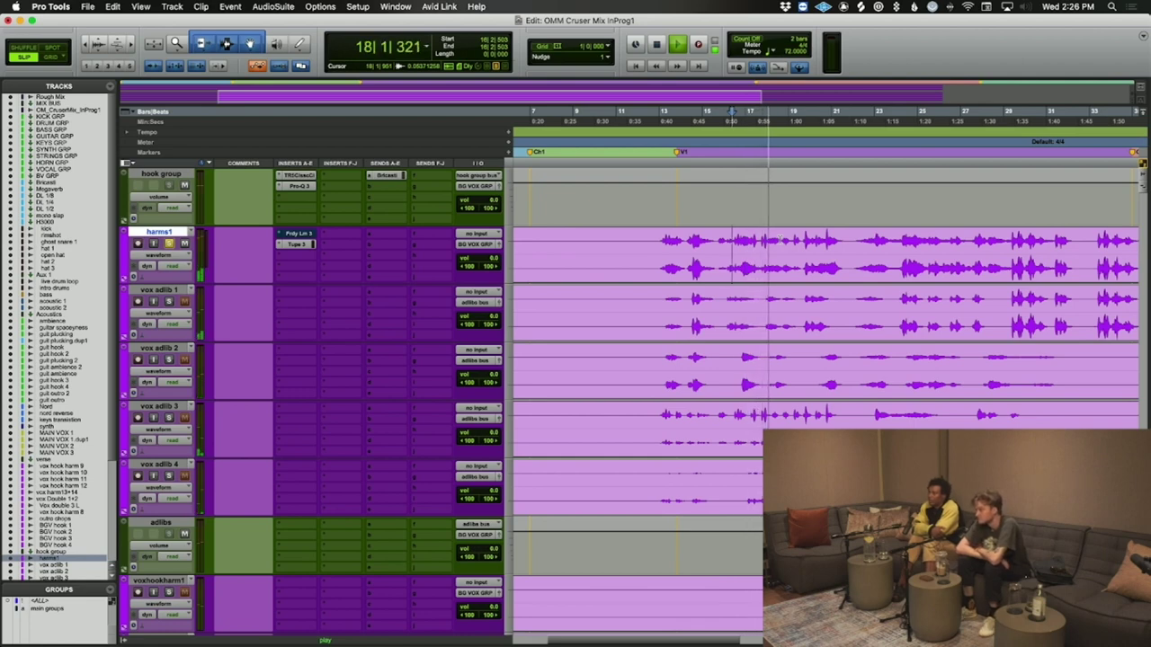
- Stop playback, place the edit cursor on the vox adlib 1 track near bar 16 and audition that track in solo
scroll(912, 267, "up", 7)
scroll(913, 271, "down", 9)
key("space")
scroll(873, 297, "up", 1)
scroll(873, 297, "up", 3)
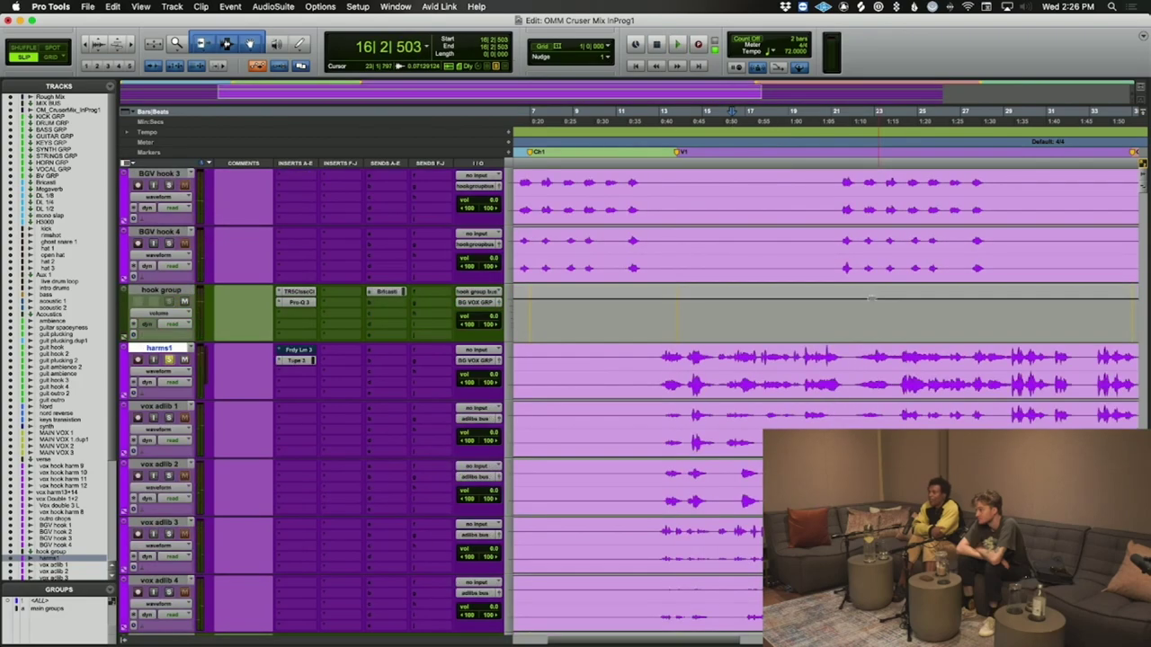
left_click(727, 421)
left_click(168, 418)
key("space")
left_click(169, 418)
- Audition the vox adlib 2 and 3 tracks, playing vox adlib 3 in solo from about bar 16
left_click(169, 476)
left_click(168, 535)
key("space")
left_click(733, 532)
key("space")
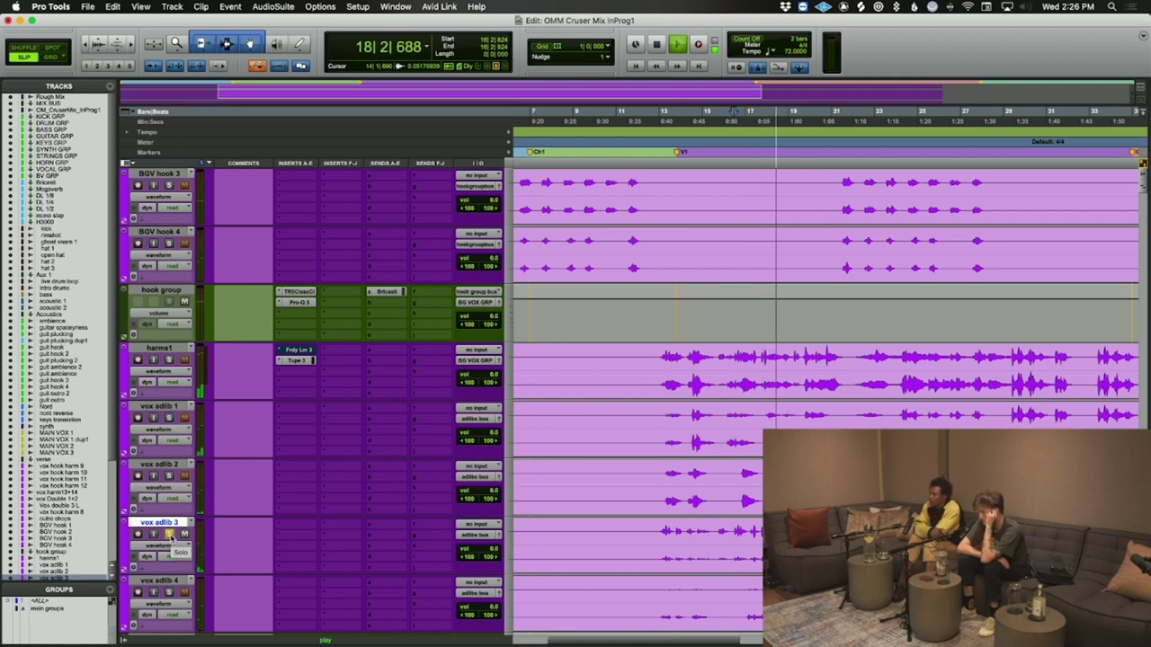
- Raise the clip gain of the vox adlib 3 phrase from about 16|2|717 to 18|1|749 to +2.0 dB during playback
key("space")
key("space")
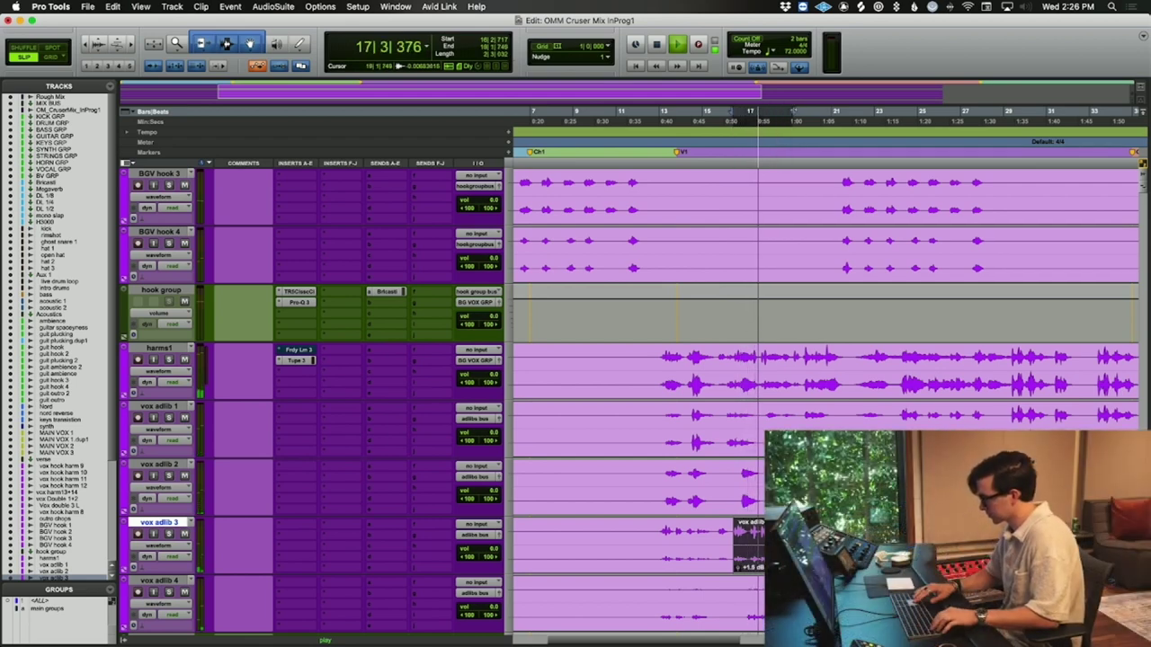
key("ctrl+shift+Up")
key("ctrl+shift+Up")
key("ctrl+shift+Up")
key("ctrl+shift+Up")
key("ctrl+shift+Down")
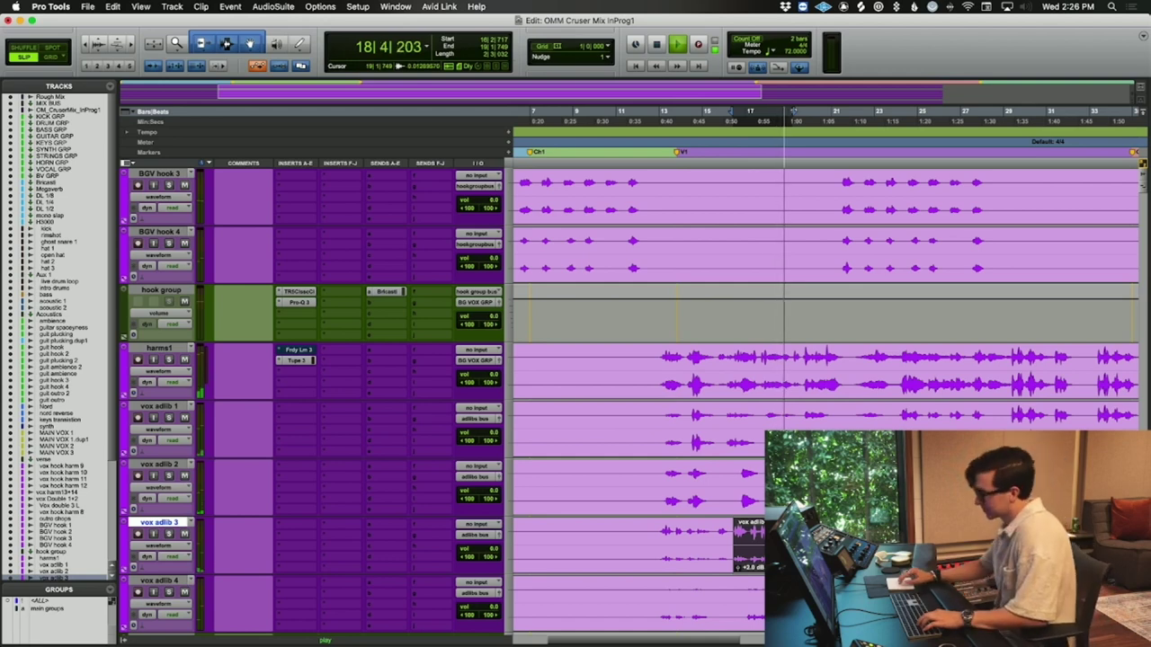
key("p")
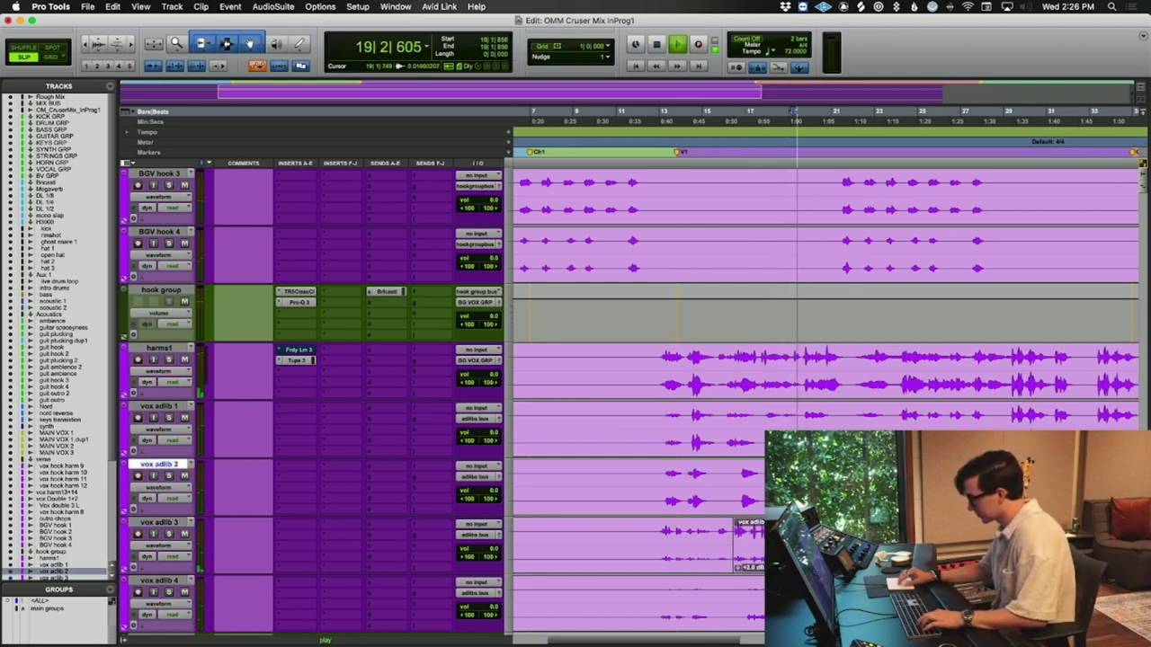
key("semicolon")
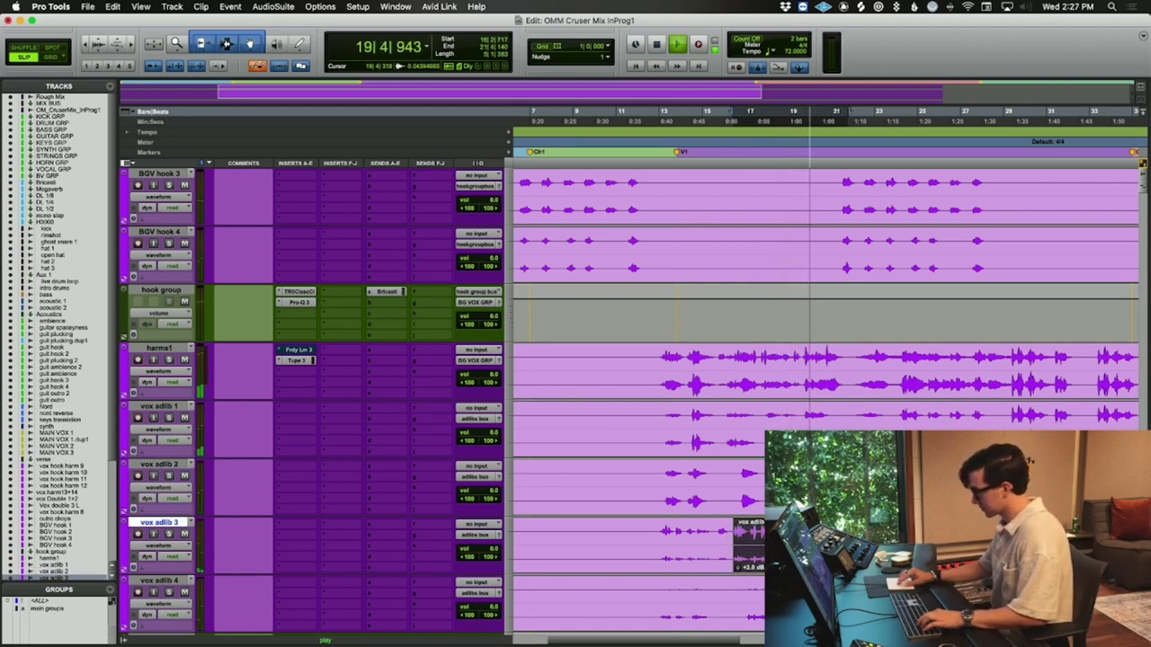
- Stop playback and play the verse harmonies and adlibs again from 18|2|312
key("space")
key("ctrl+shift+Down")
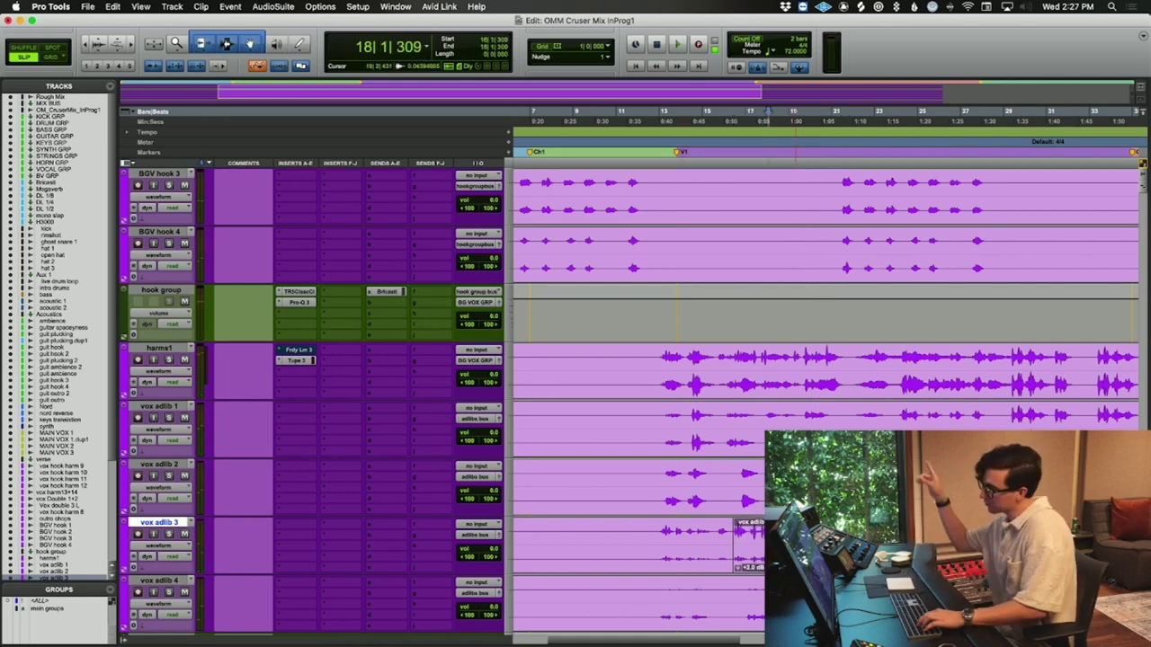
key("space")
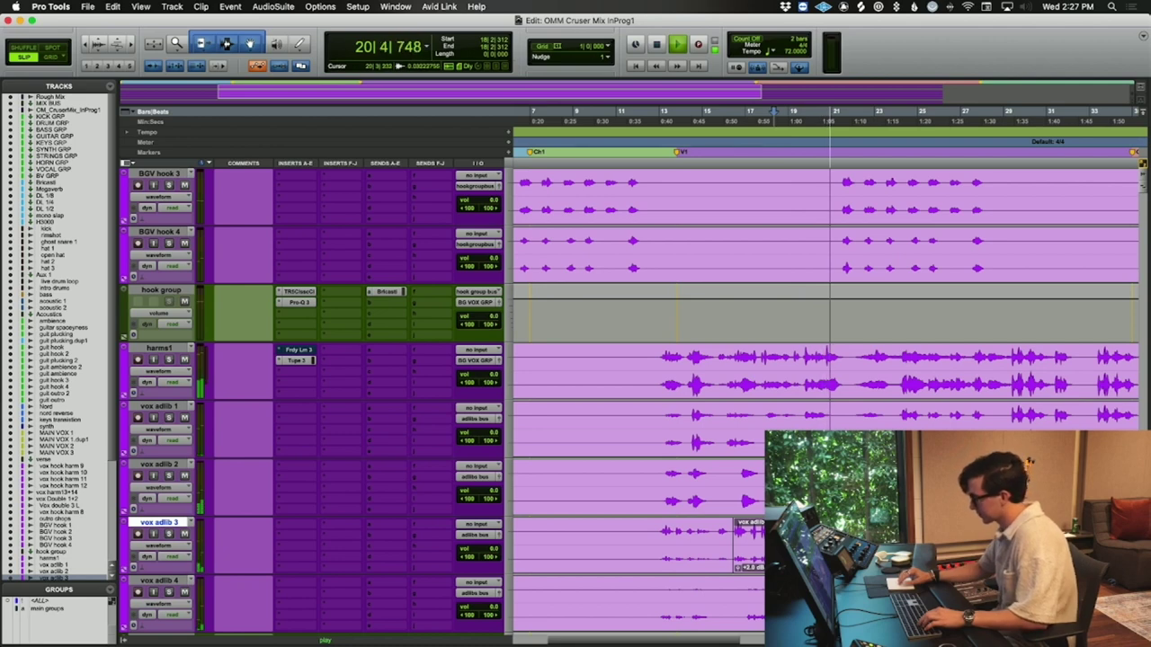
scroll(630, 401, "down", 1)
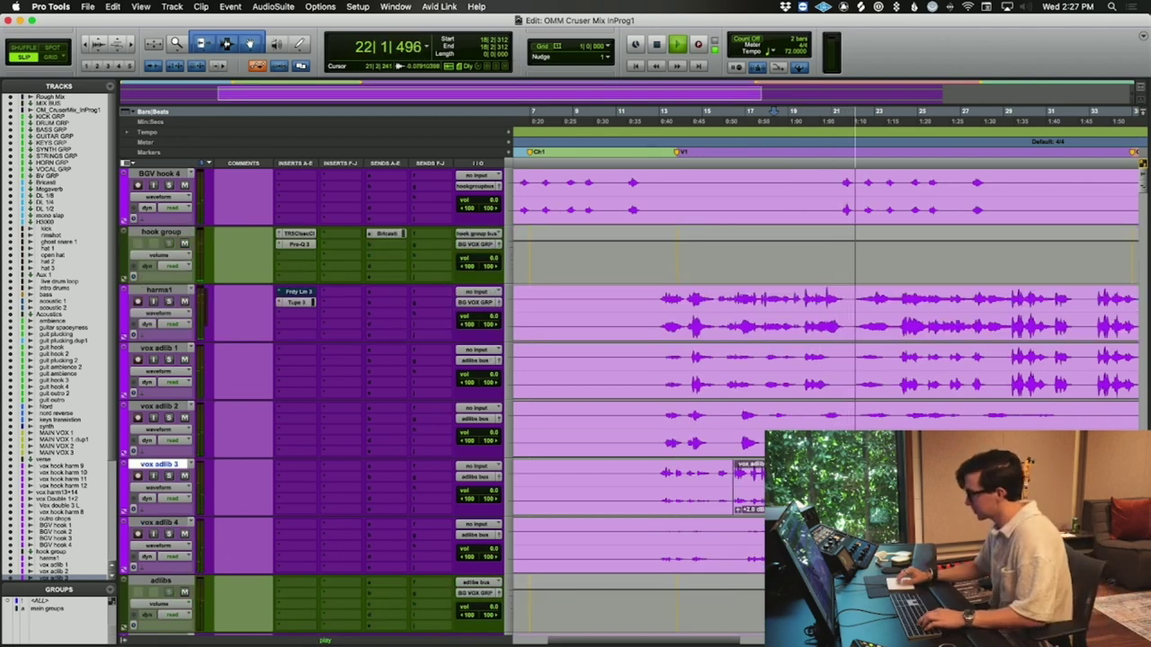
- Examine the EQ curve of the hook group's Pro-Q 3 during playback, and close the plug-in after stopping
scroll(823, 360, "up", 3)
scroll(302, 481, "up", 1)
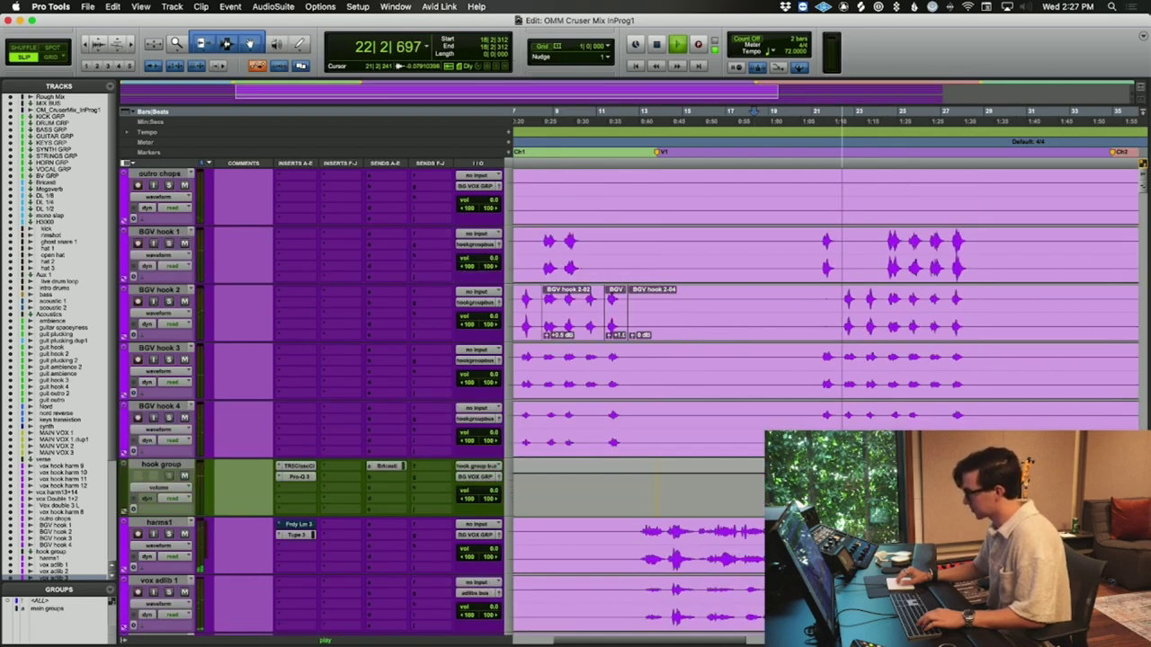
left_click(302, 478)
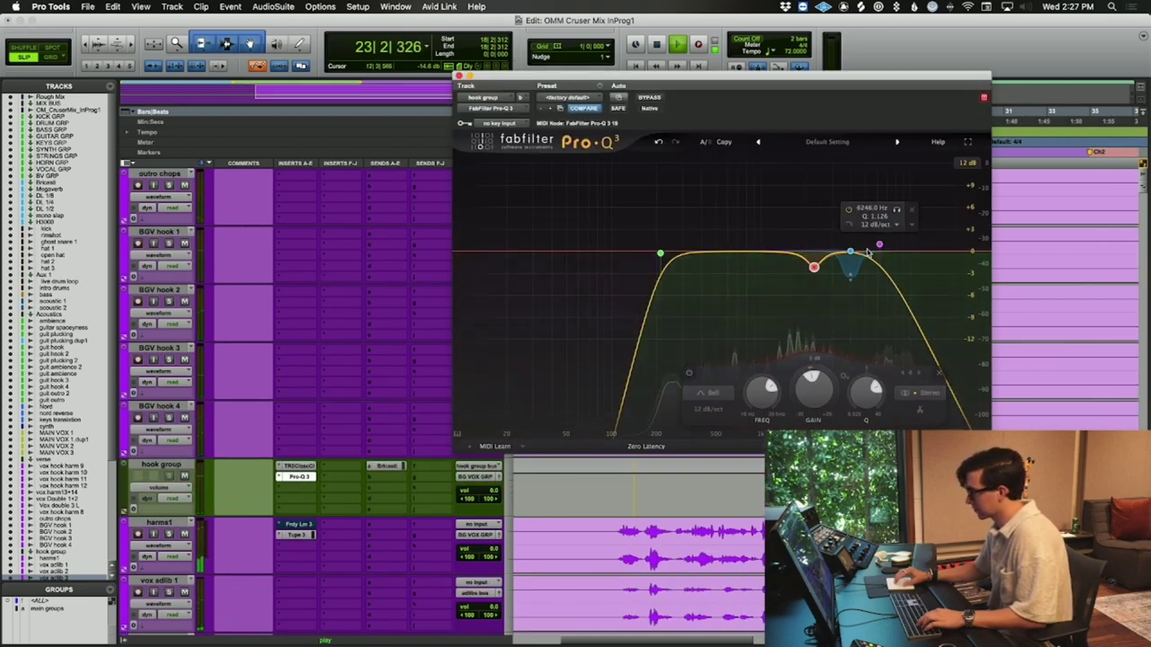
key("space")
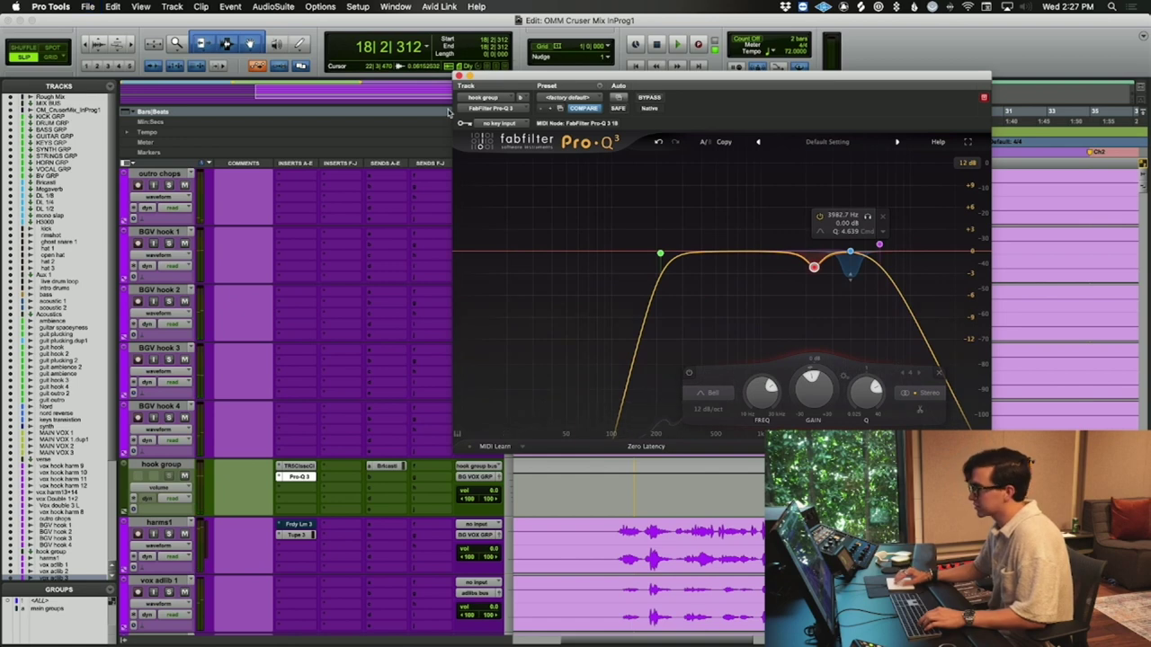
left_click(459, 77)
- Play the first chorus from 5|1|797 on the BGV hook 3 track and save the session
scroll(681, 303, "left", 5)
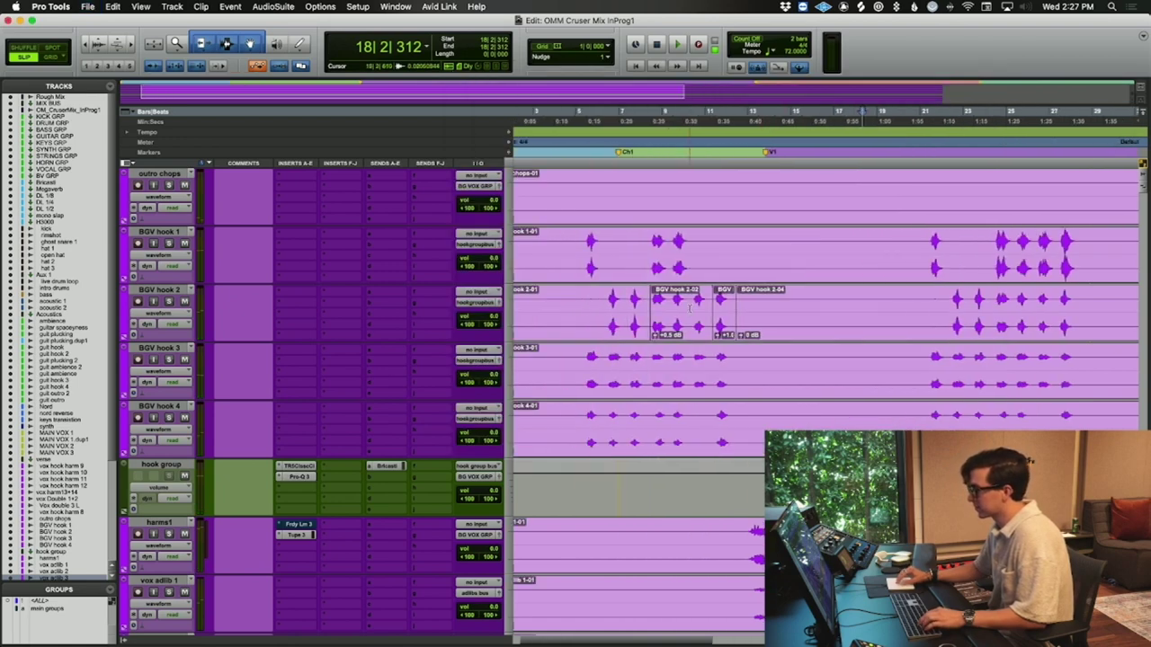
left_click(602, 358)
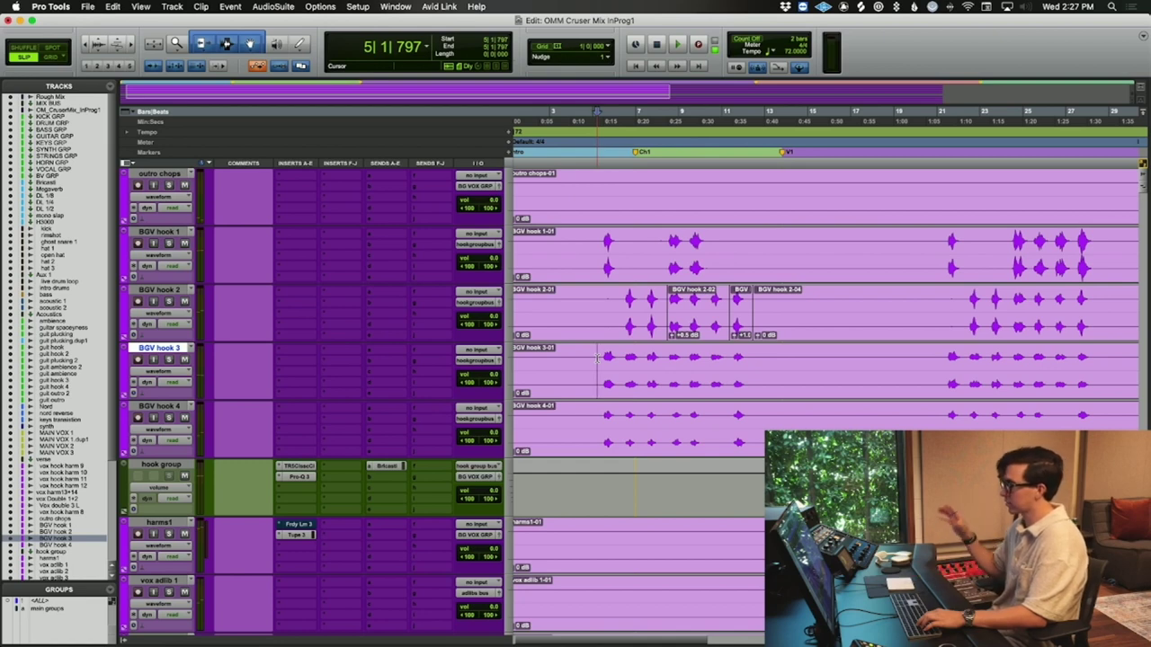
key("space")
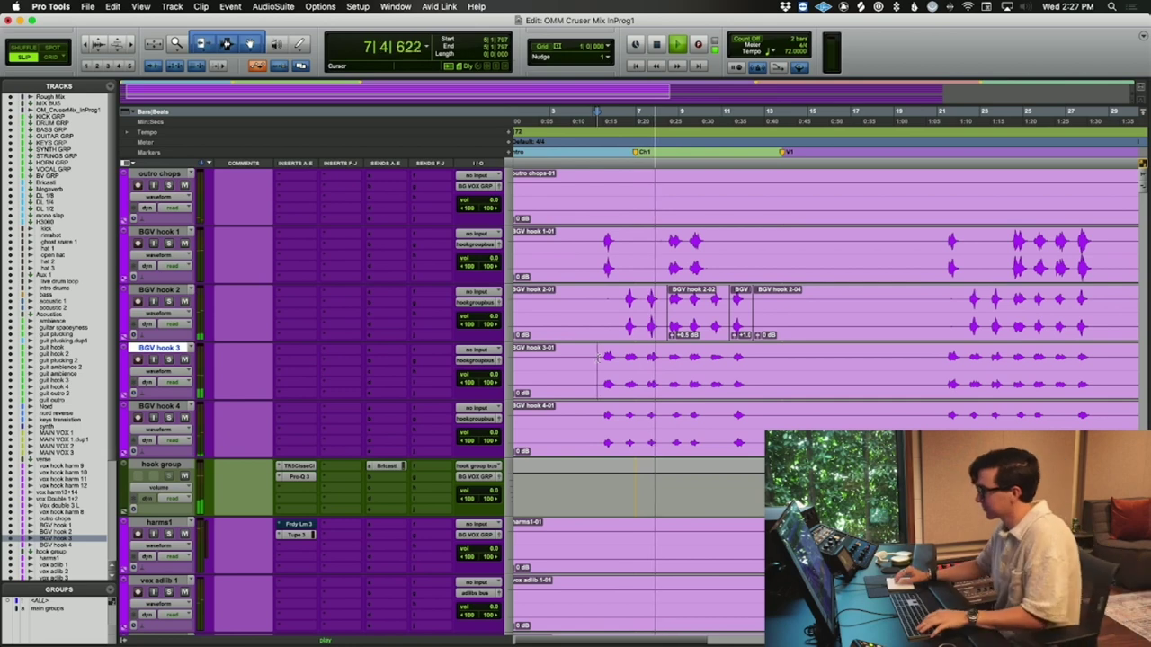
key("super+s")
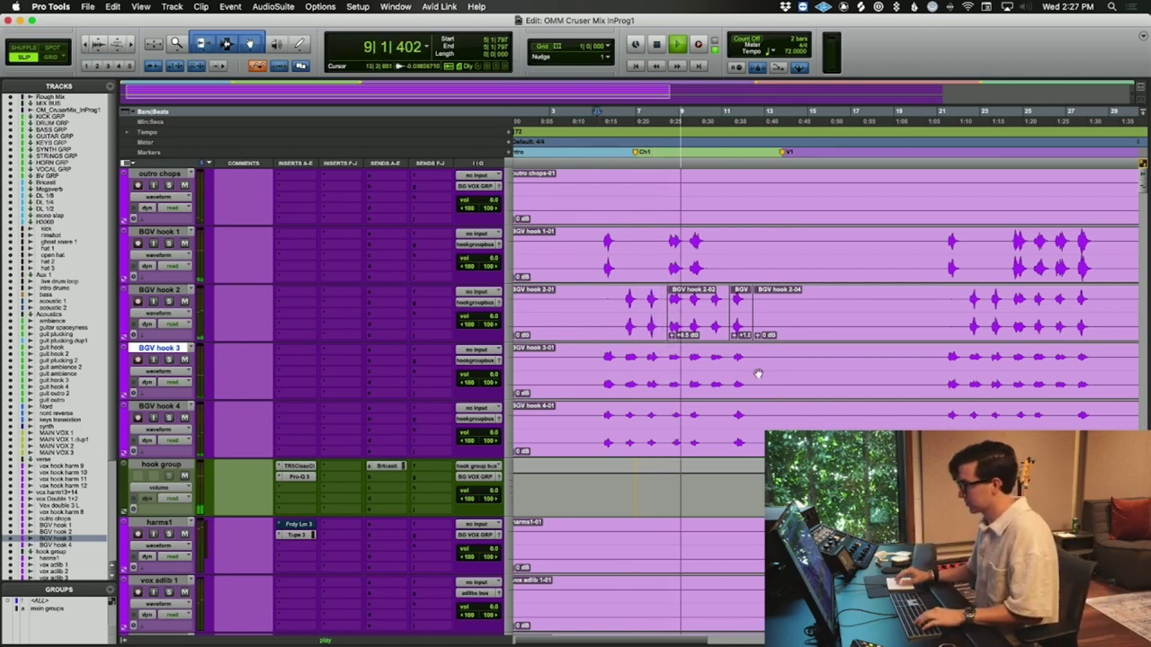
- Open the MIX BUS Ozone 9 in the mixer and look through the modules that can be added to its chain
scroll(748, 368, "up", 3)
scroll(747, 368, "up", 2)
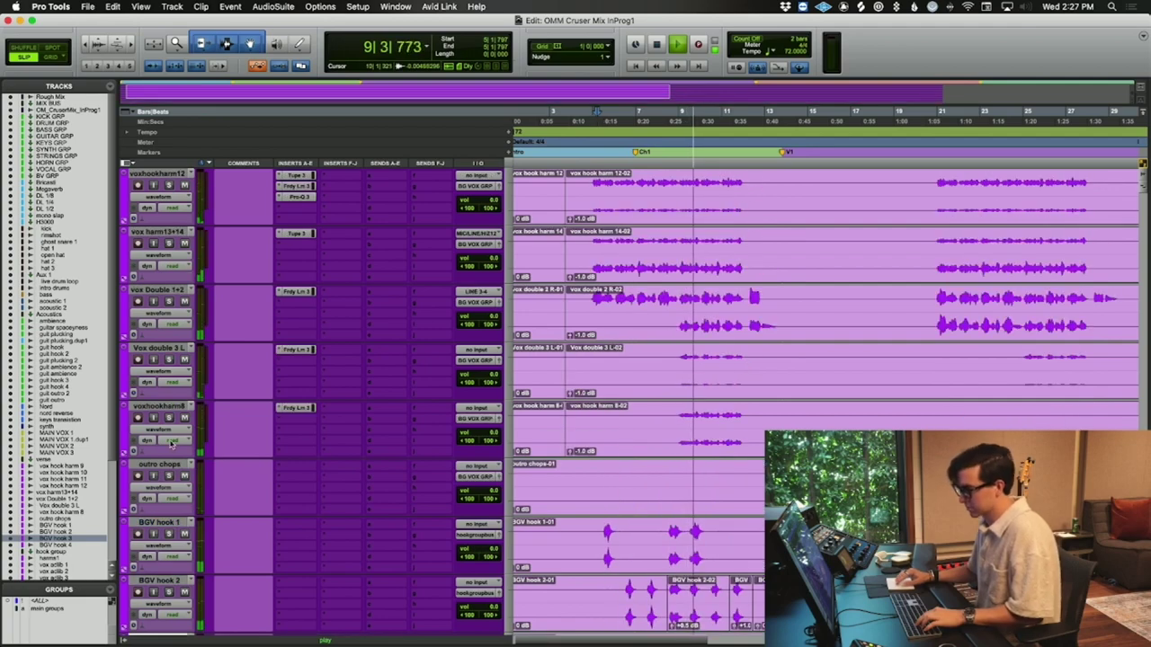
scroll(352, 392, "up", 10)
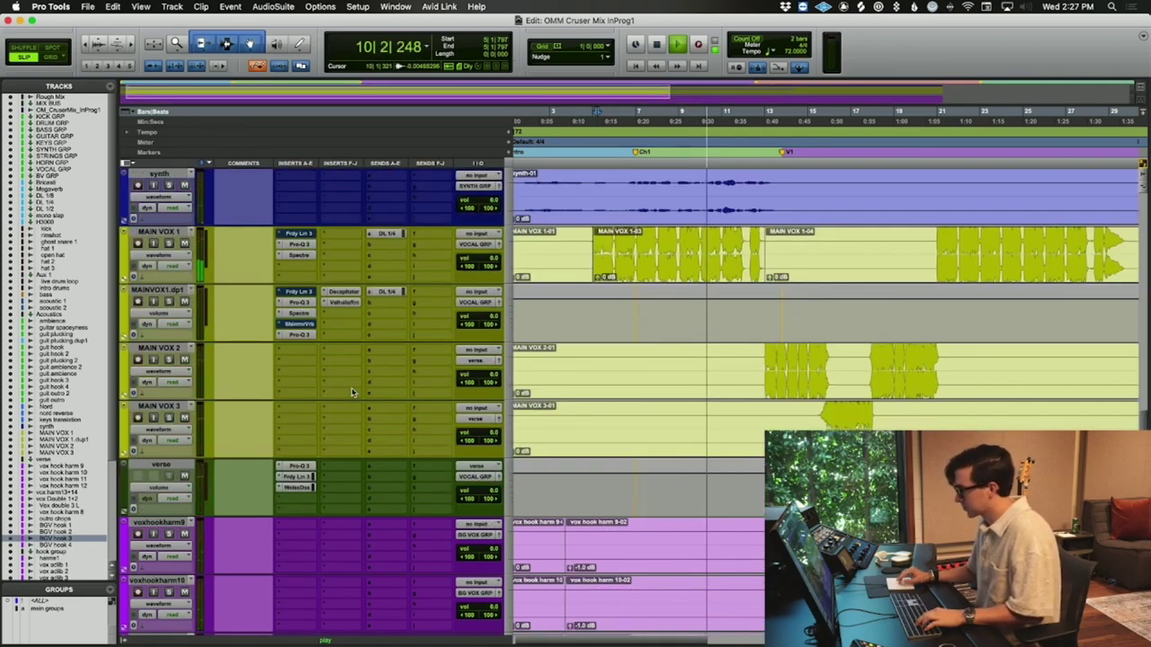
key("super+equal")
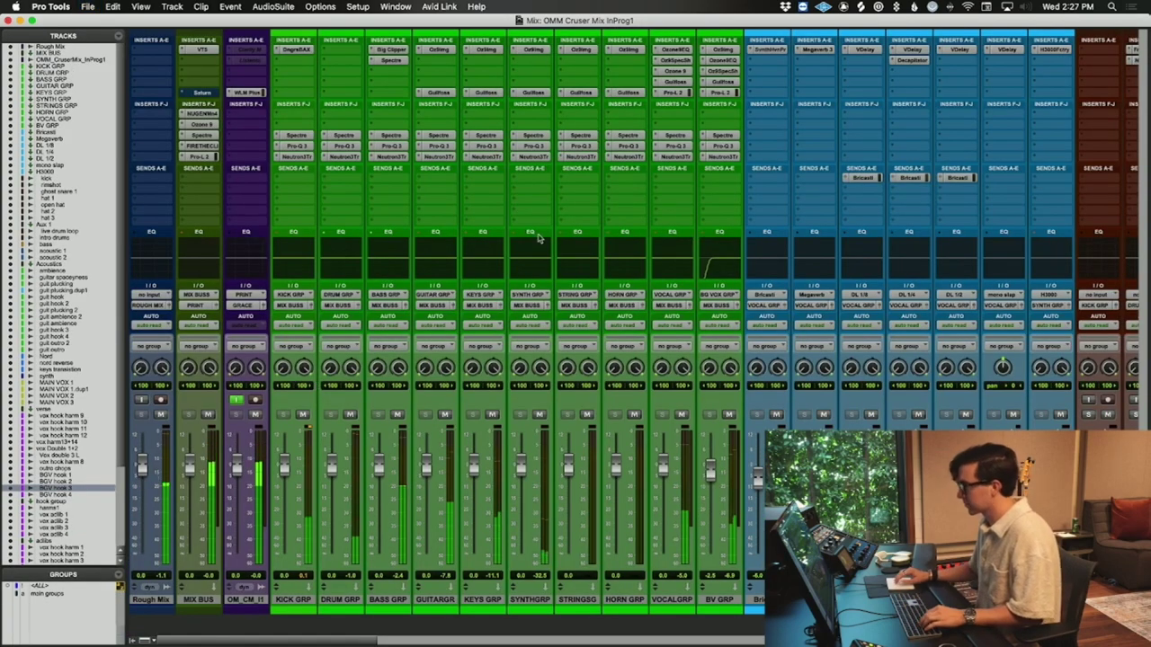
left_click(210, 130)
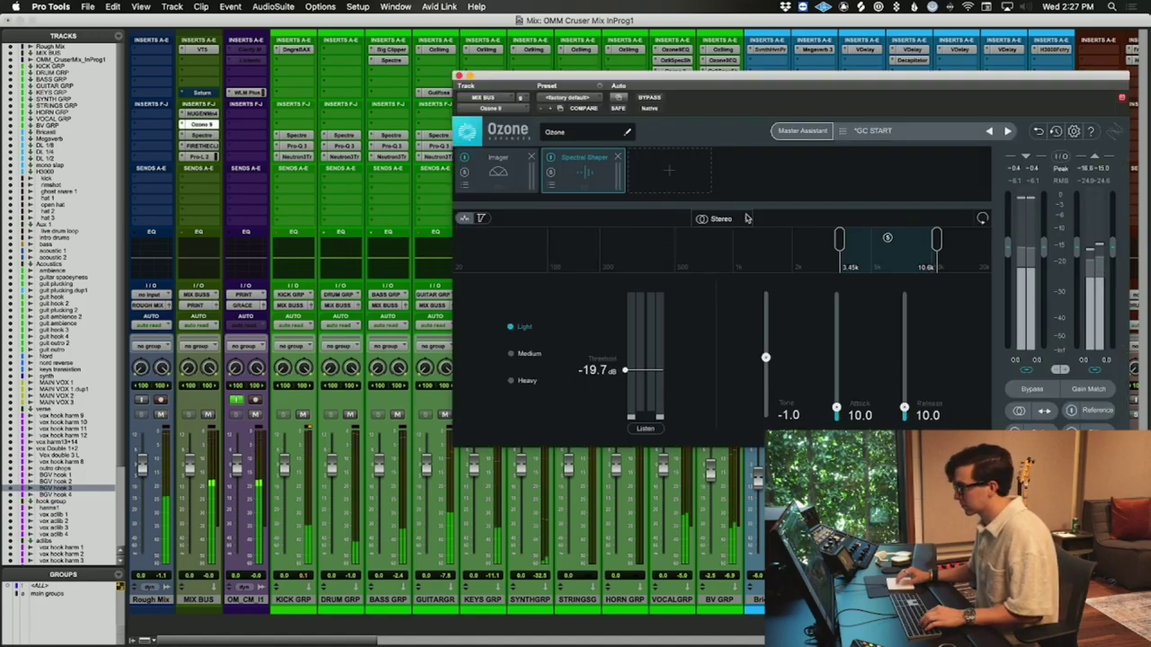
left_click(671, 172)
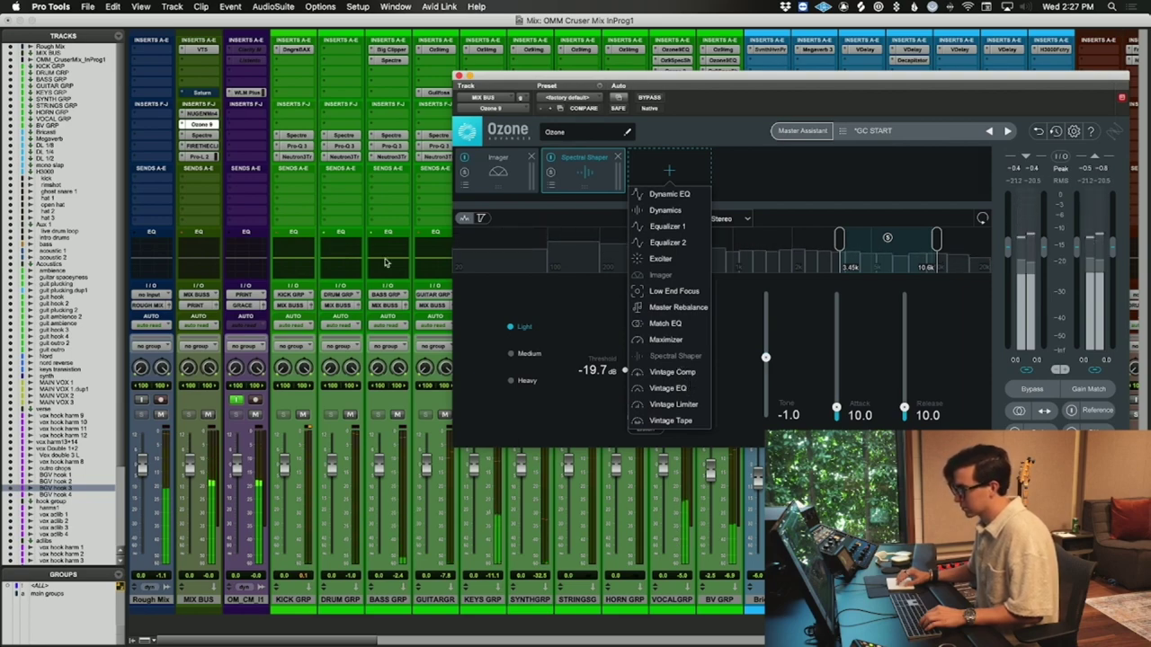
- Compare the MIX BUS FIRETHECLIP settings with the loudness on the print track's WLM Plus meter
left_click(204, 147)
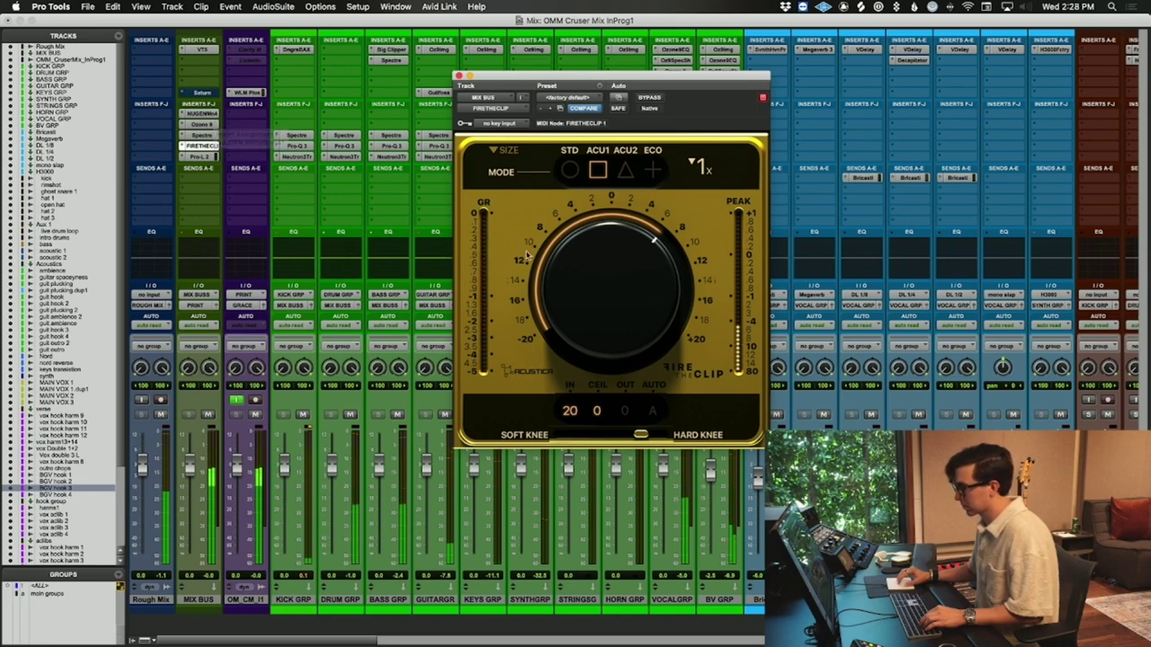
left_click(245, 93)
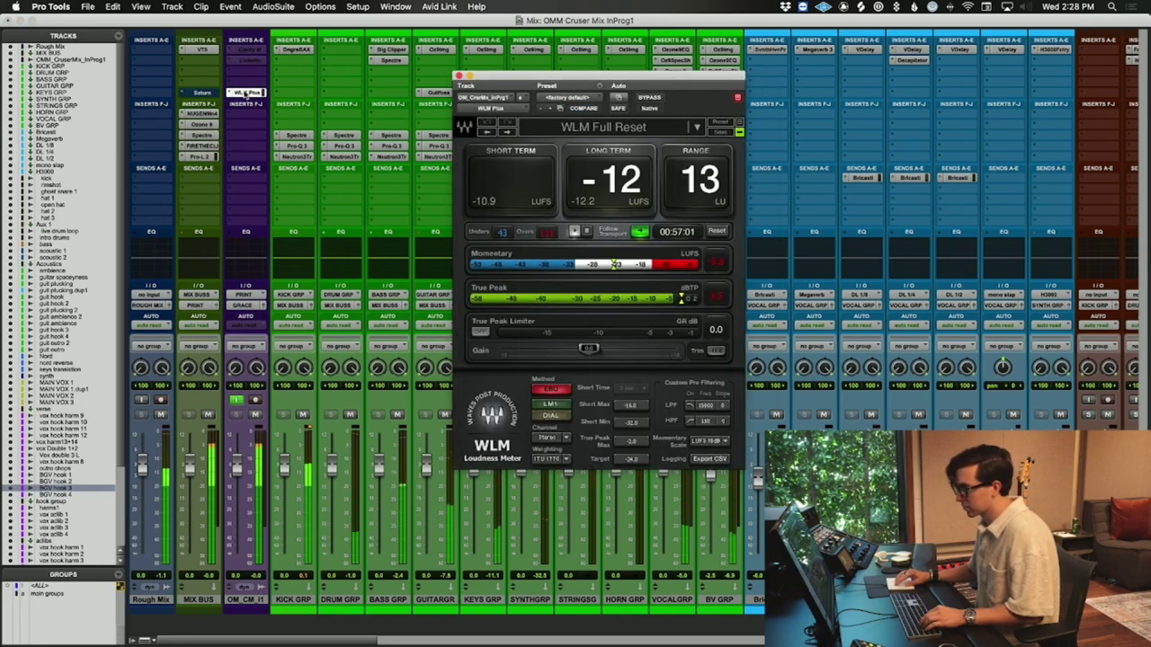
left_click(214, 146)
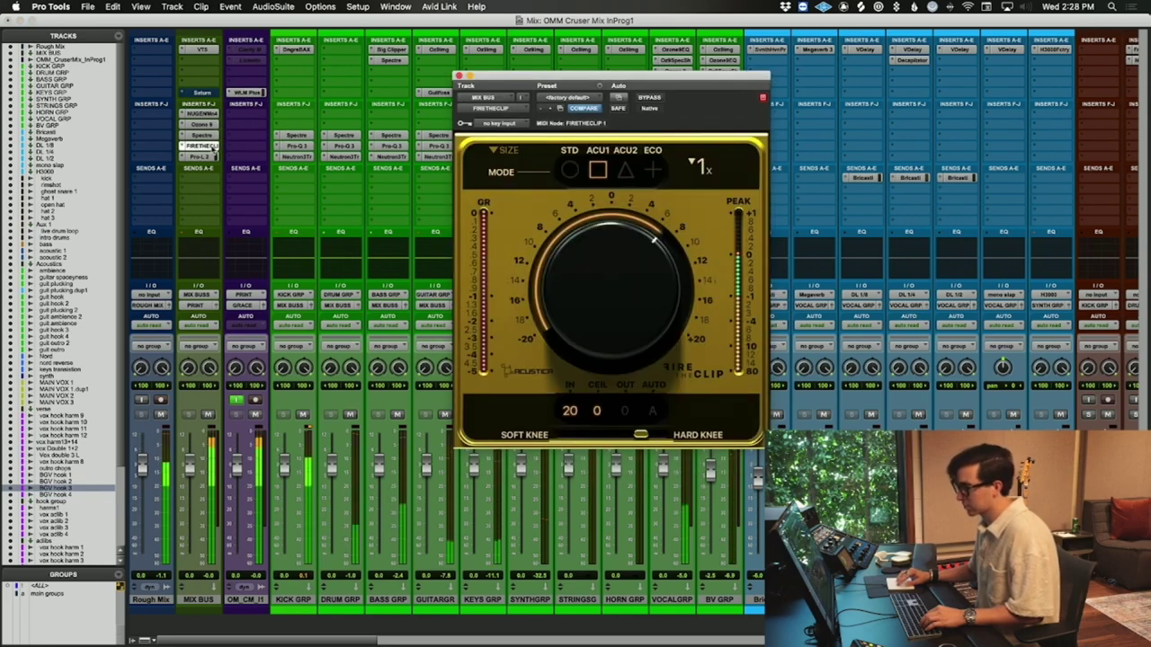
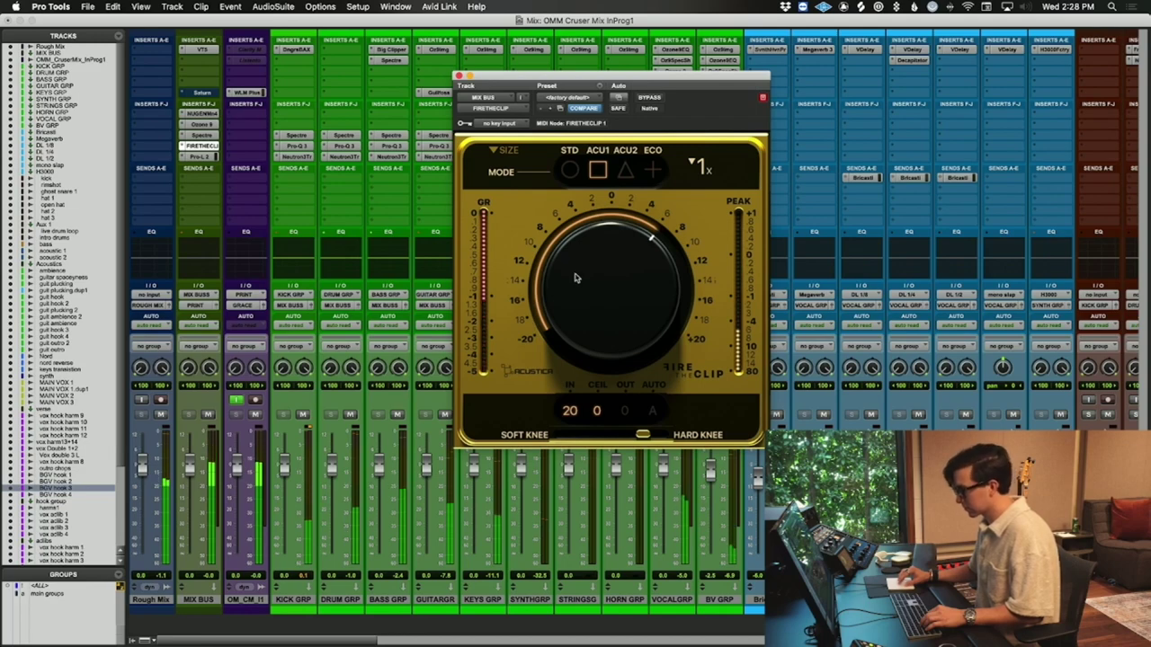
- Check the loudness on the print track's WLM Plus meter, close the plug-in windows and return to the Edit window
left_click(459, 75)
left_click(242, 93)
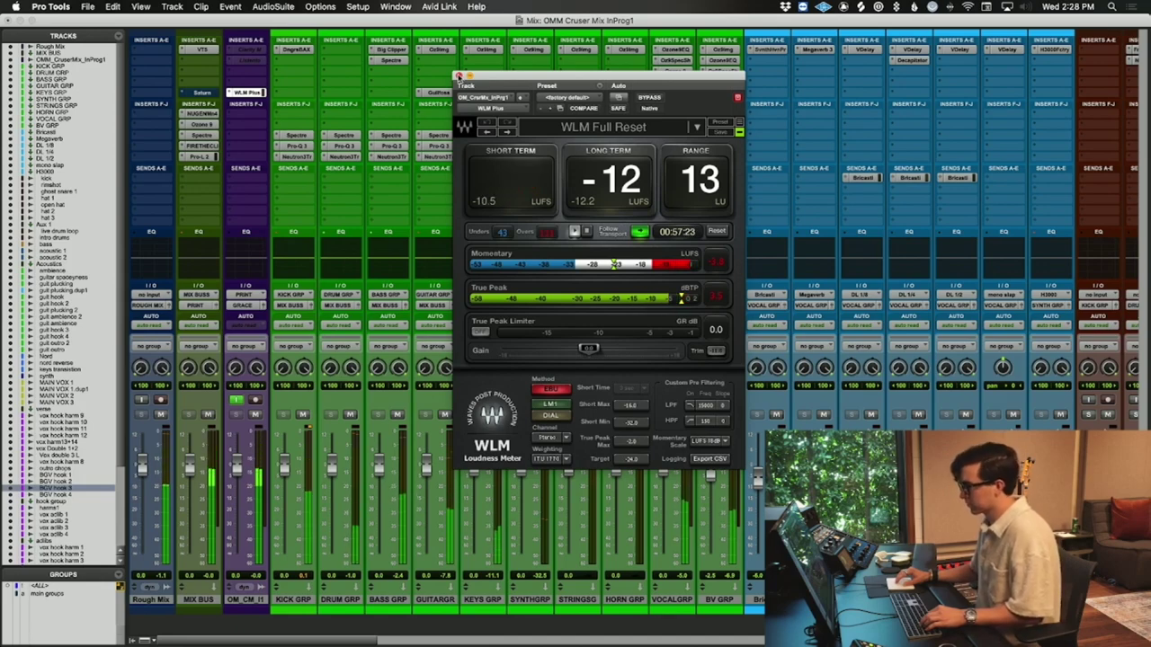
left_click(459, 76)
key("super+equal")
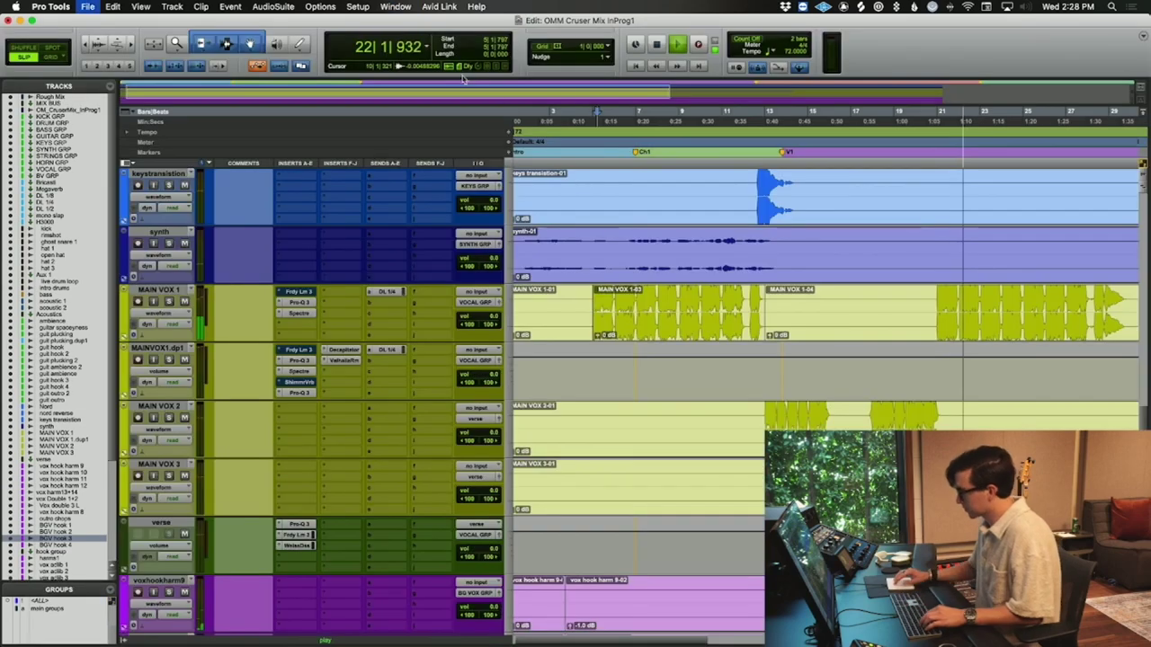
- Solo the vox adlib 4 track and audition its verse part around bar 24
scroll(874, 269, "down", 5)
scroll(874, 283, "down", 4)
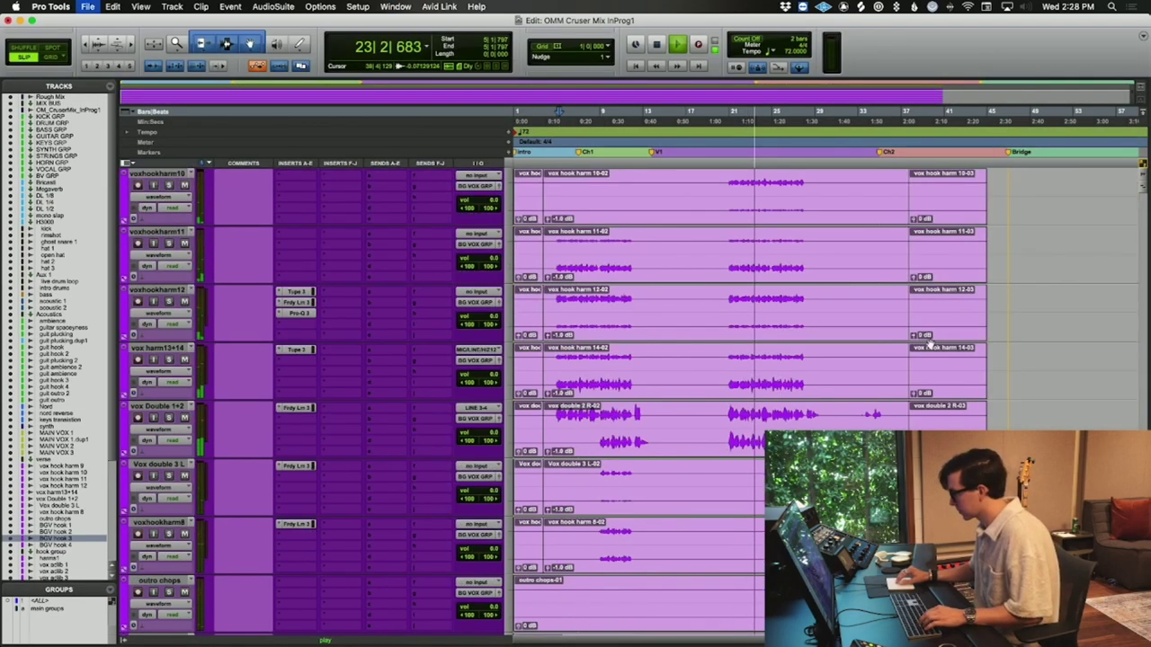
scroll(928, 337, "down", 6)
scroll(934, 343, "down", 5)
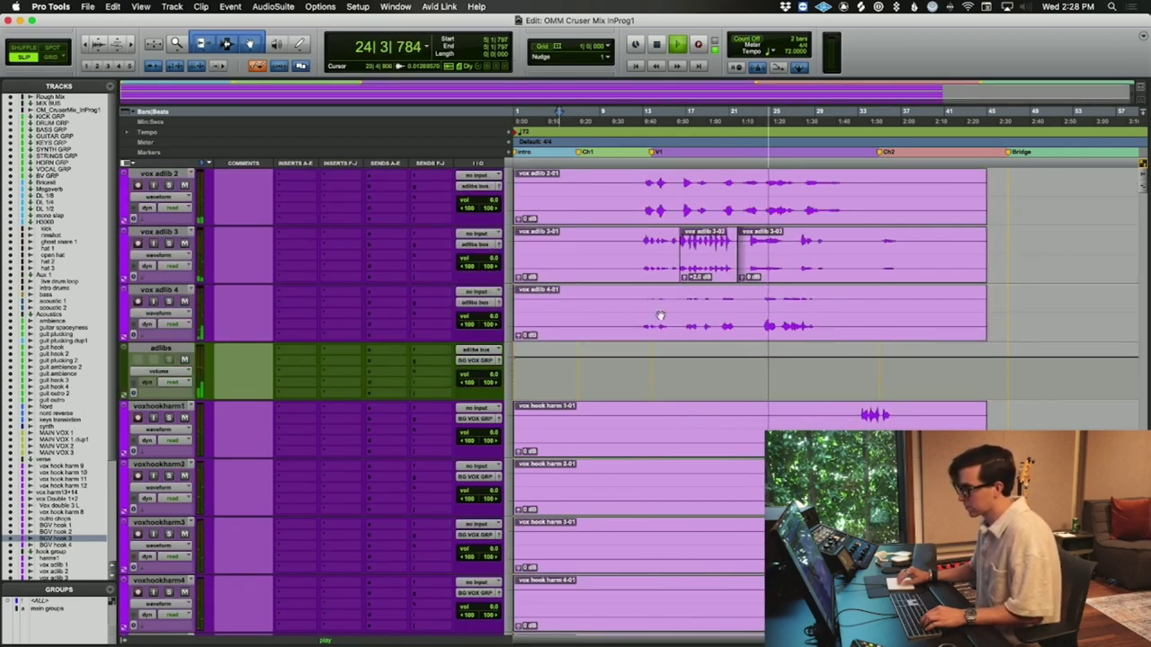
left_click(169, 302)
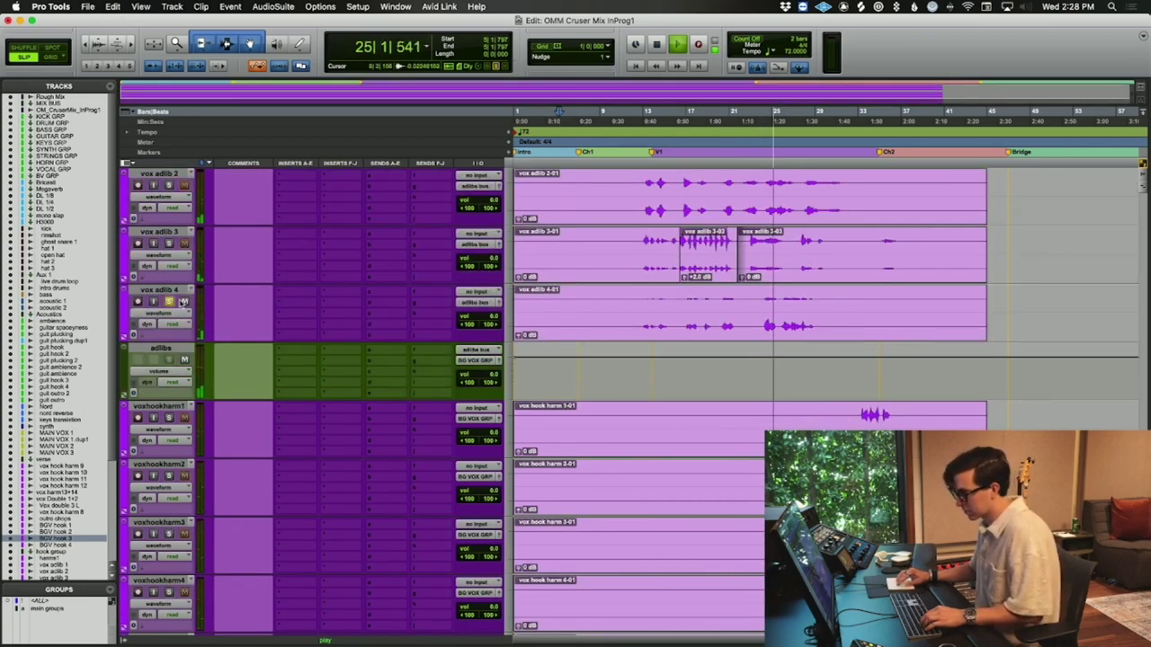
left_click(766, 286)
key("space")
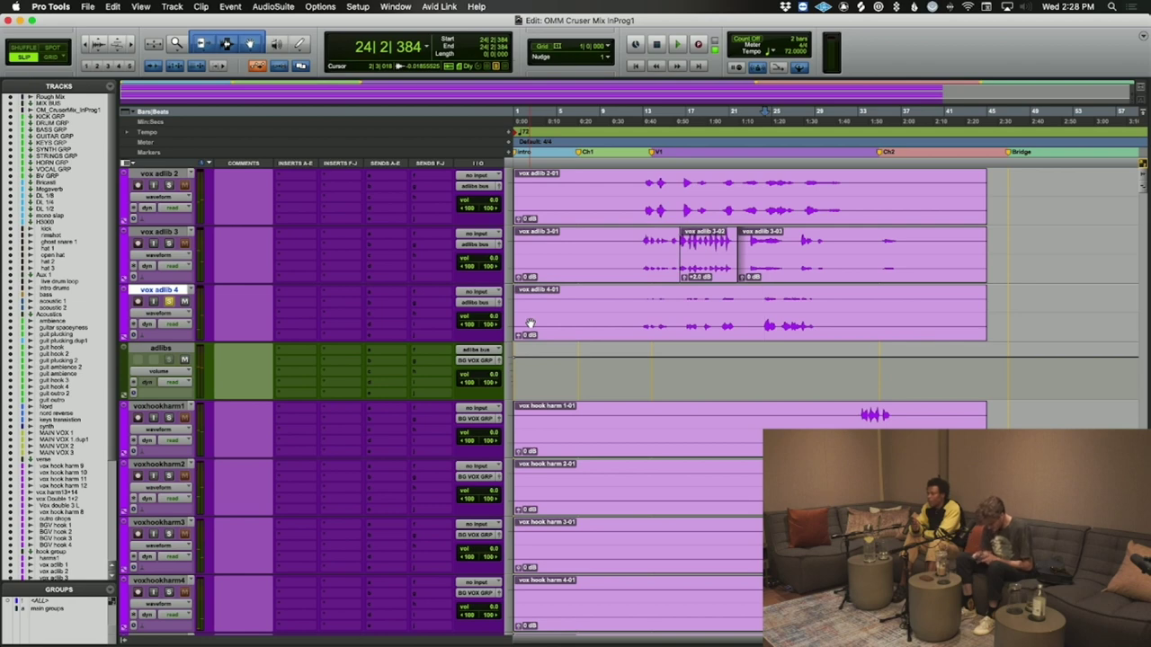
- Save the session and play the verse adlibs from 16|3|185
scroll(721, 255, "up", 3)
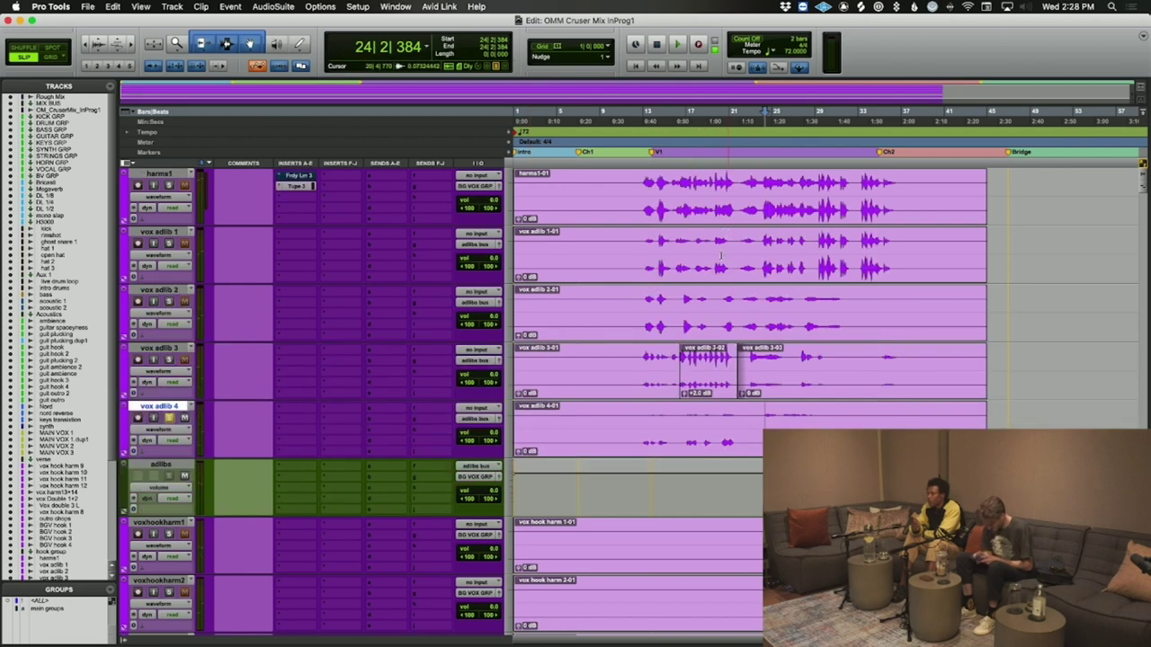
left_click(699, 384)
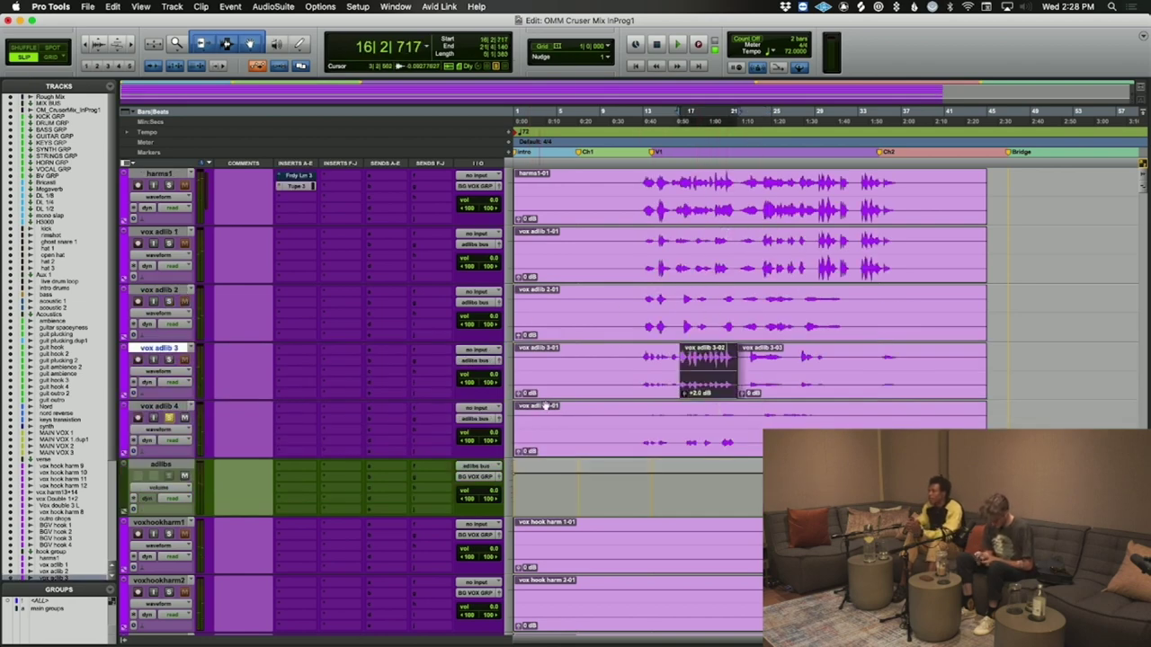
left_click(681, 420)
key("super+s")
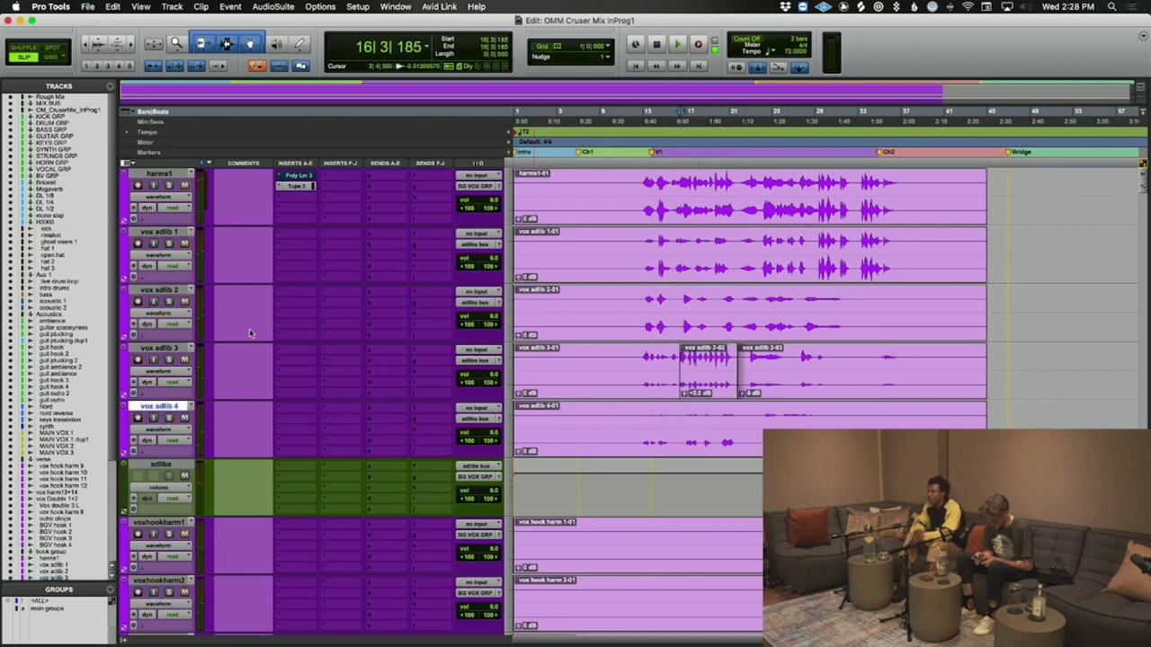
key("space")
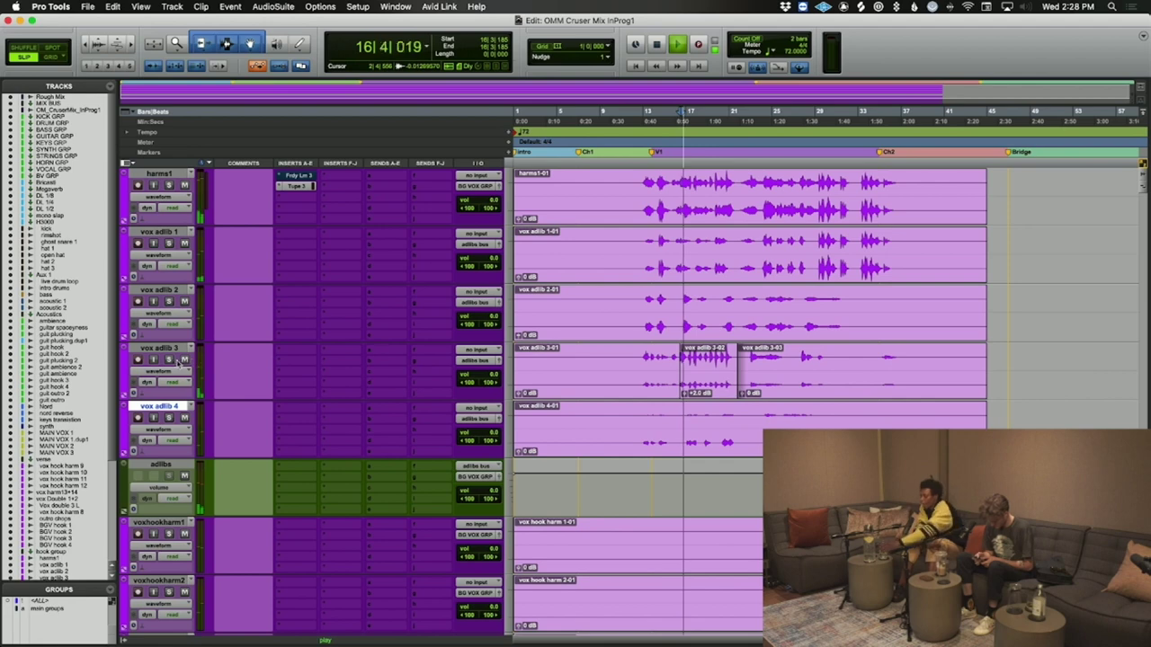
- Raise the clip gain of the vox adlib 3-02 clip to +5.0 dB and replay the verse from 14|4|699
left_click(685, 387)
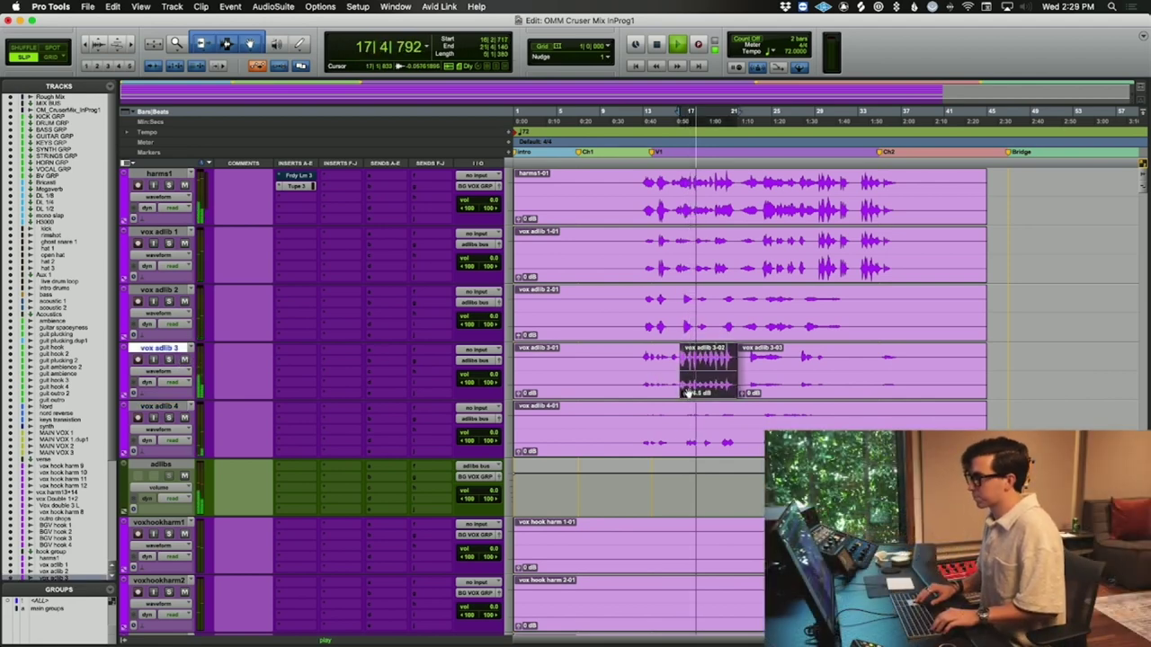
key("ctrl+shift+Up")
key("ctrl+shift+Up")
key("ctrl+shift+Up")
key("ctrl+shift+Up")
key("ctrl+shift+Up")
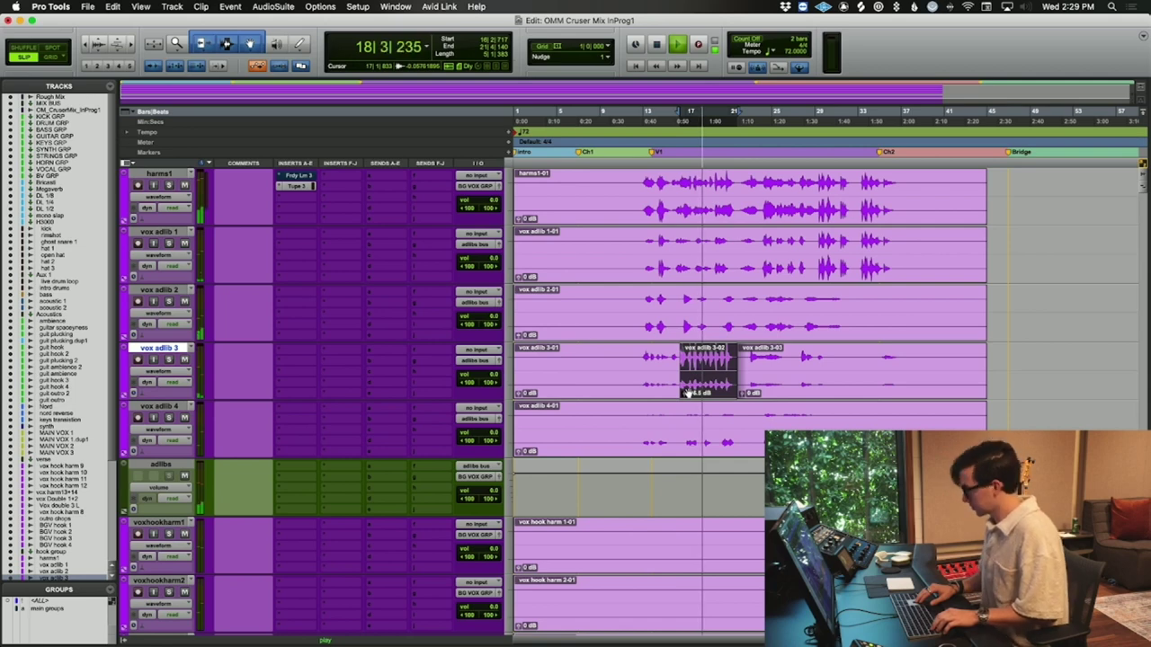
key("ctrl+shift+Down")
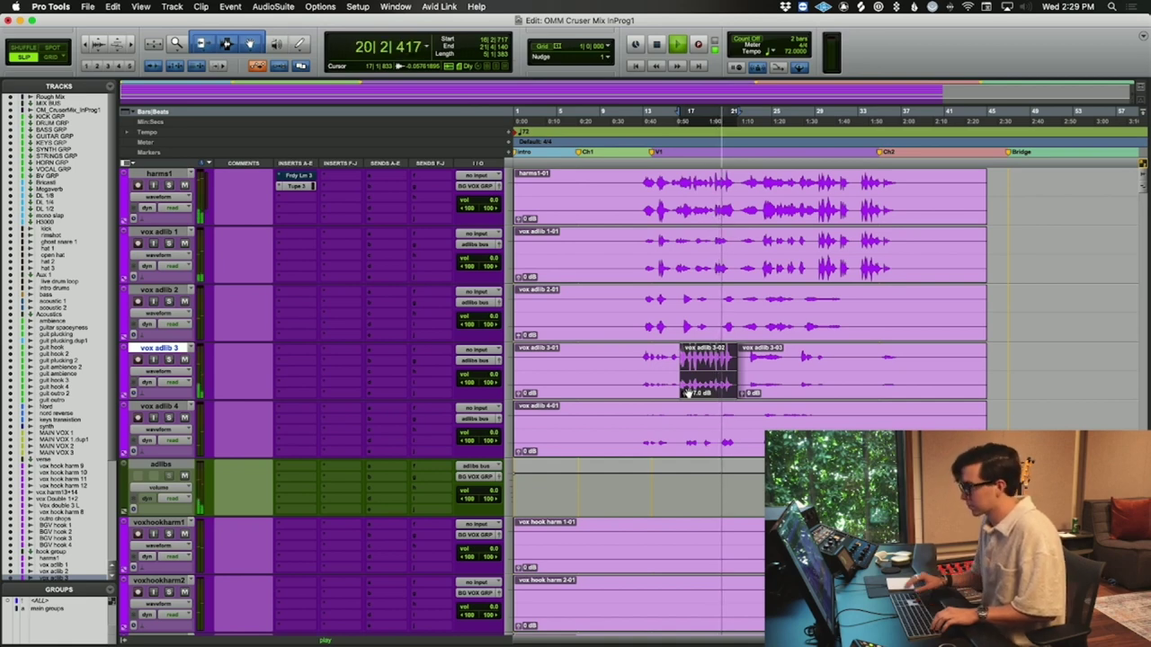
key("space")
left_click(672, 414)
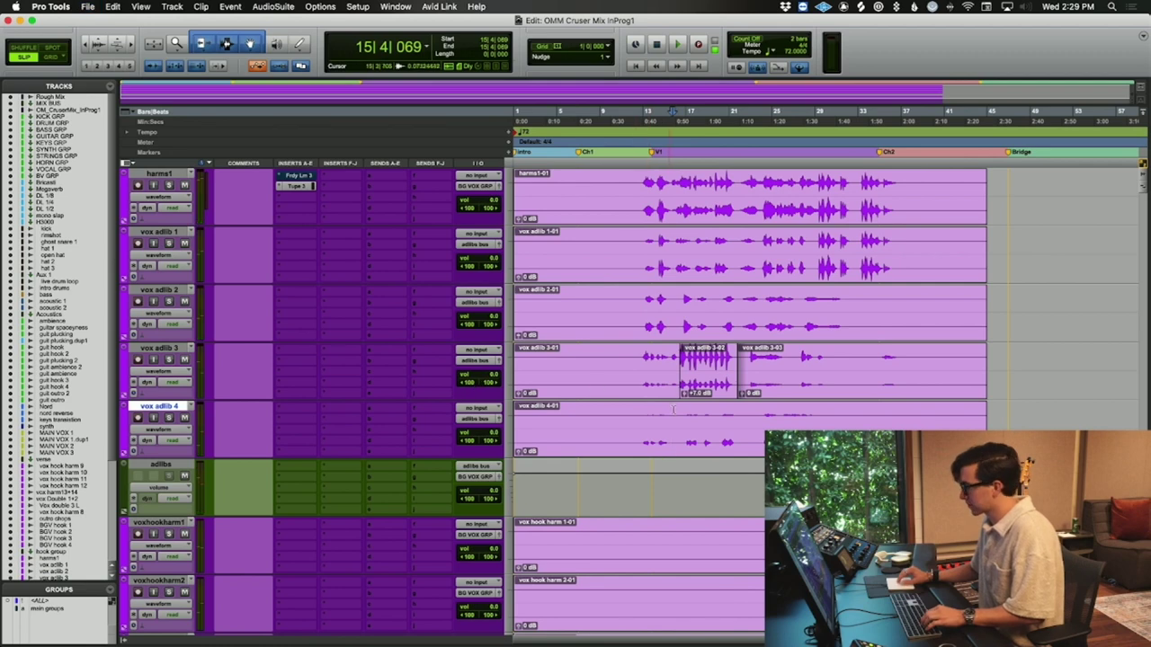
left_click(711, 397)
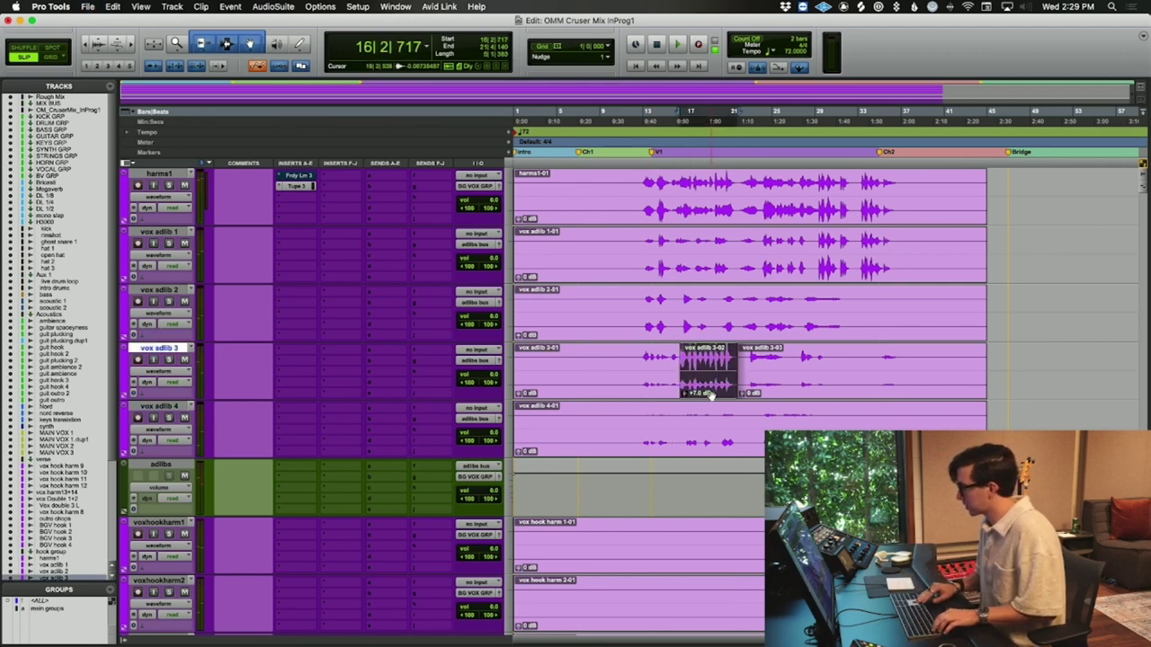
left_click(662, 411)
key("space")
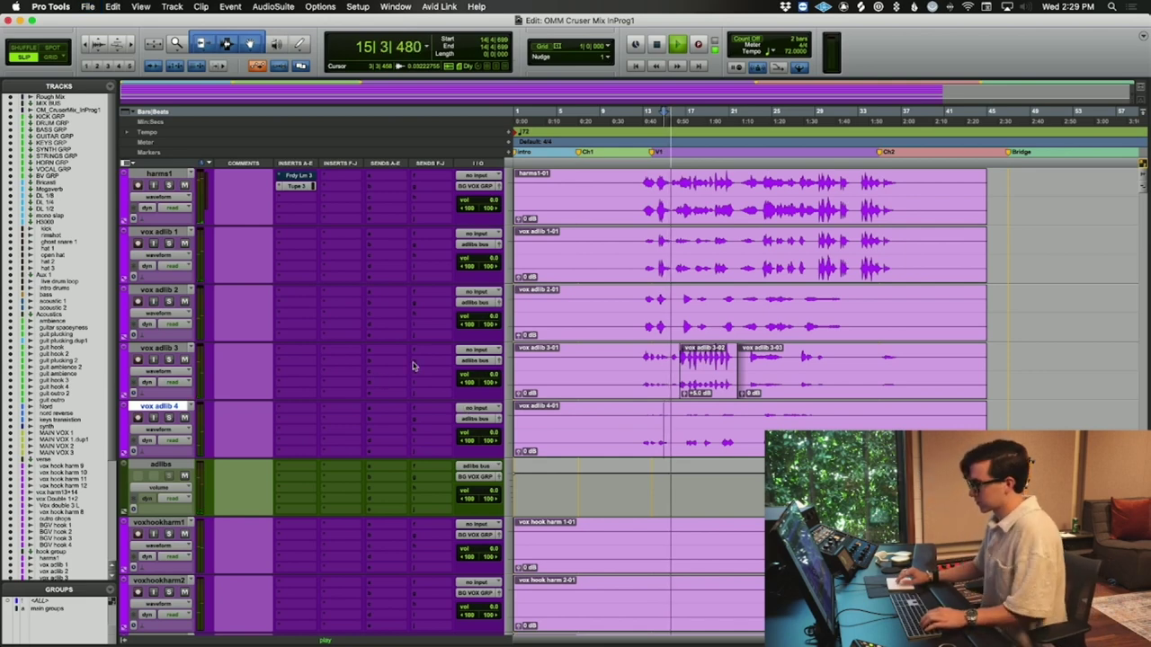
- Insert Pro-Q 3 on vox adlib 3 with a low cut near 100 Hz and a bell cut of about 1.2 dB near 4160 Hz
left_click(281, 349)
left_click(297, 350)
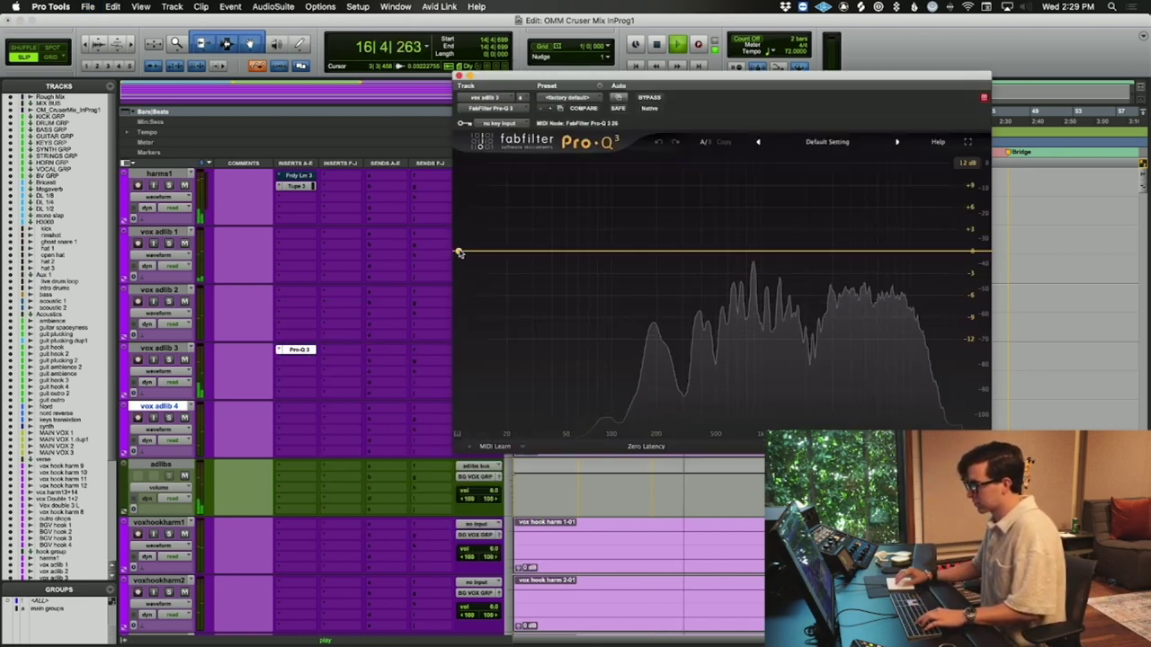
left_click_drag(457, 250, 614, 262)
left_click_drag(767, 255, 853, 260)
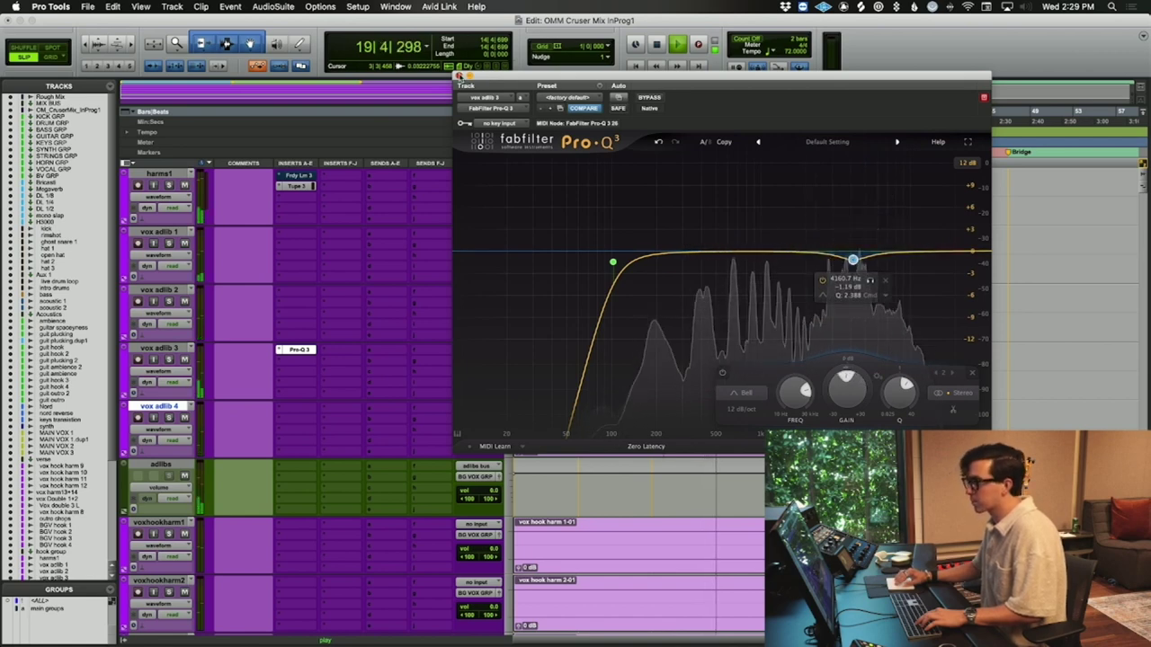
left_click(458, 76)
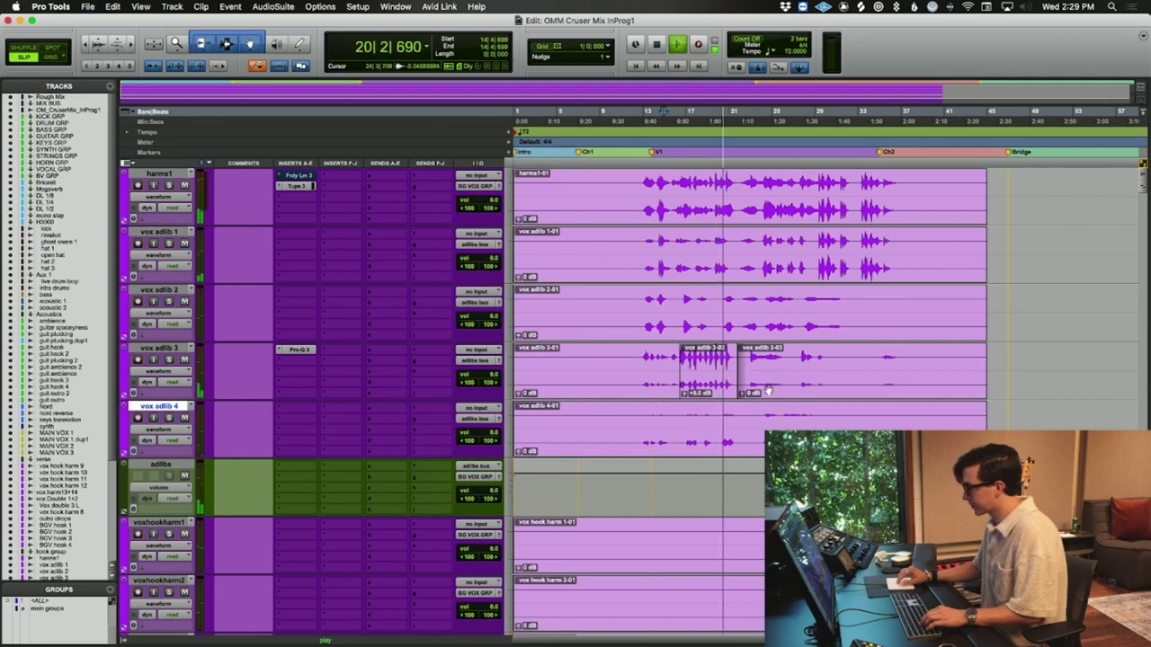
- In the hook group's Pro-Q 3, move the low cut to about 180 Hz and add a narrow 1.24 dB cut near 680 Hz
scroll(798, 399, "up", 6)
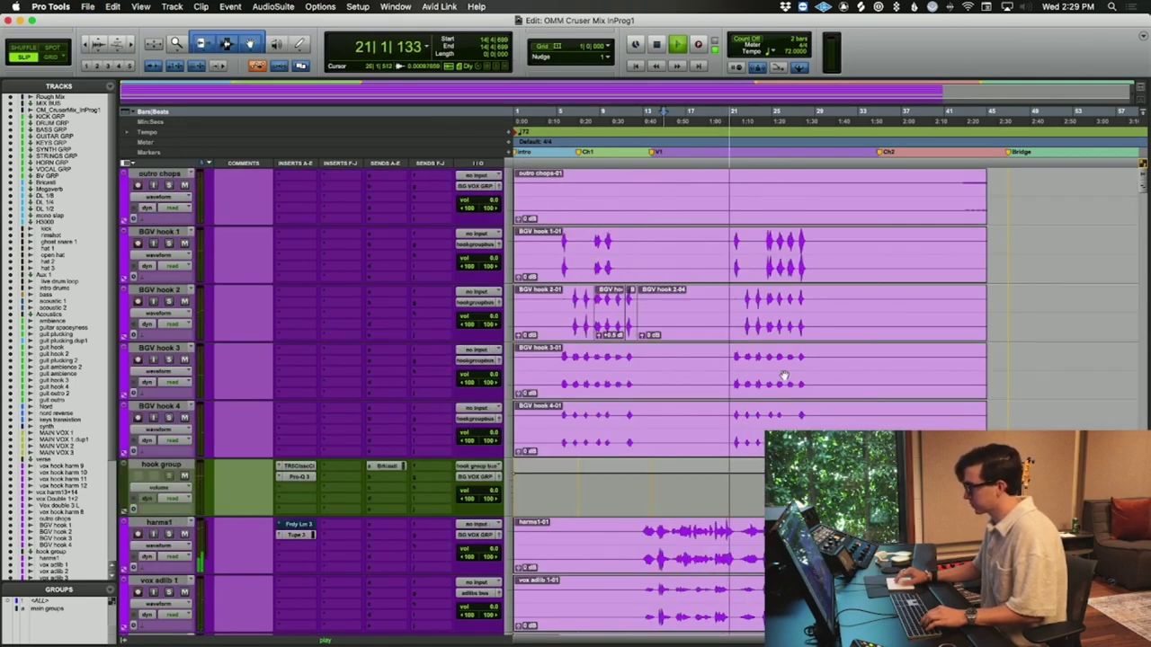
left_click(302, 477)
left_click_drag(660, 254, 651, 254)
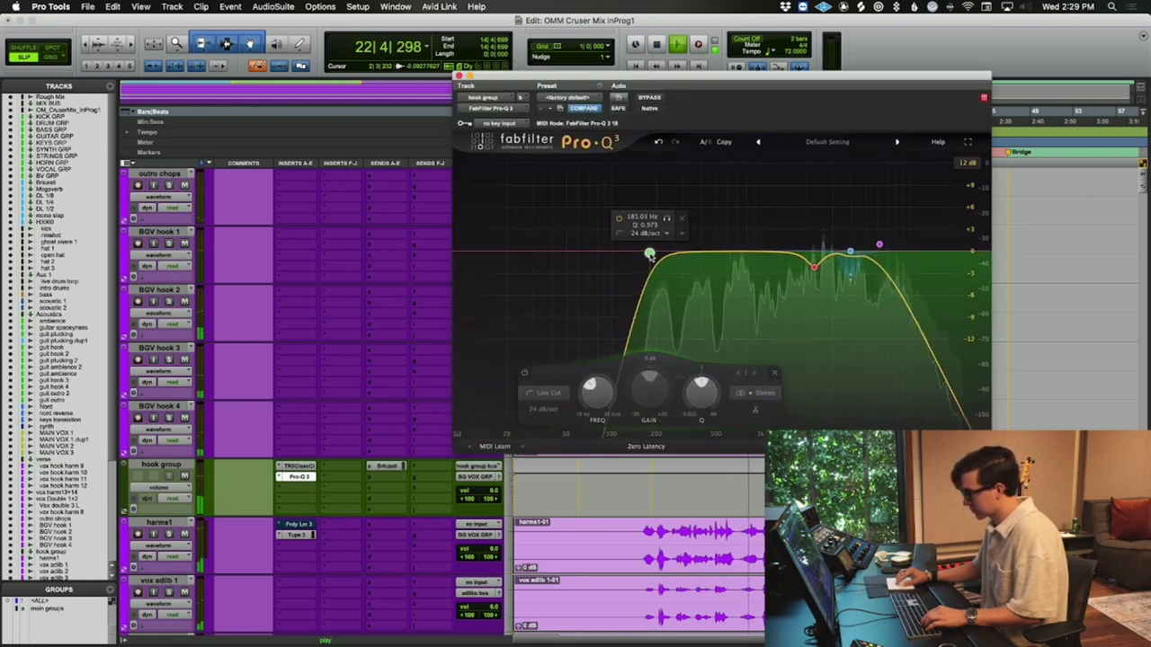
left_click_drag(726, 259, 751, 243)
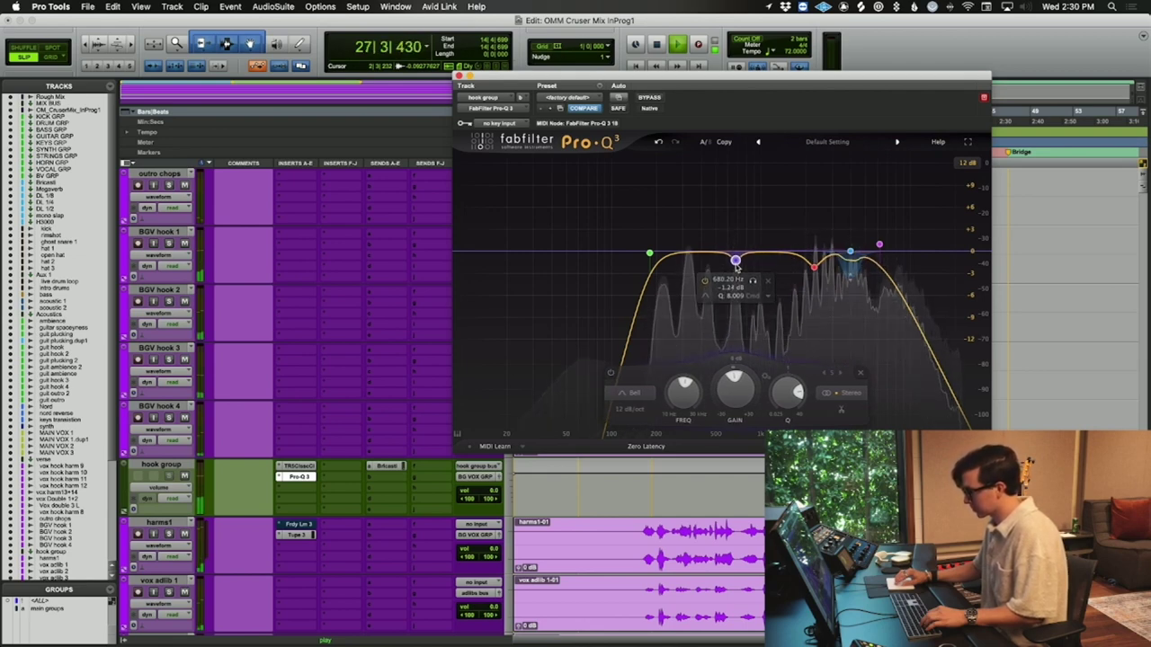
left_click_drag(735, 268, 736, 267)
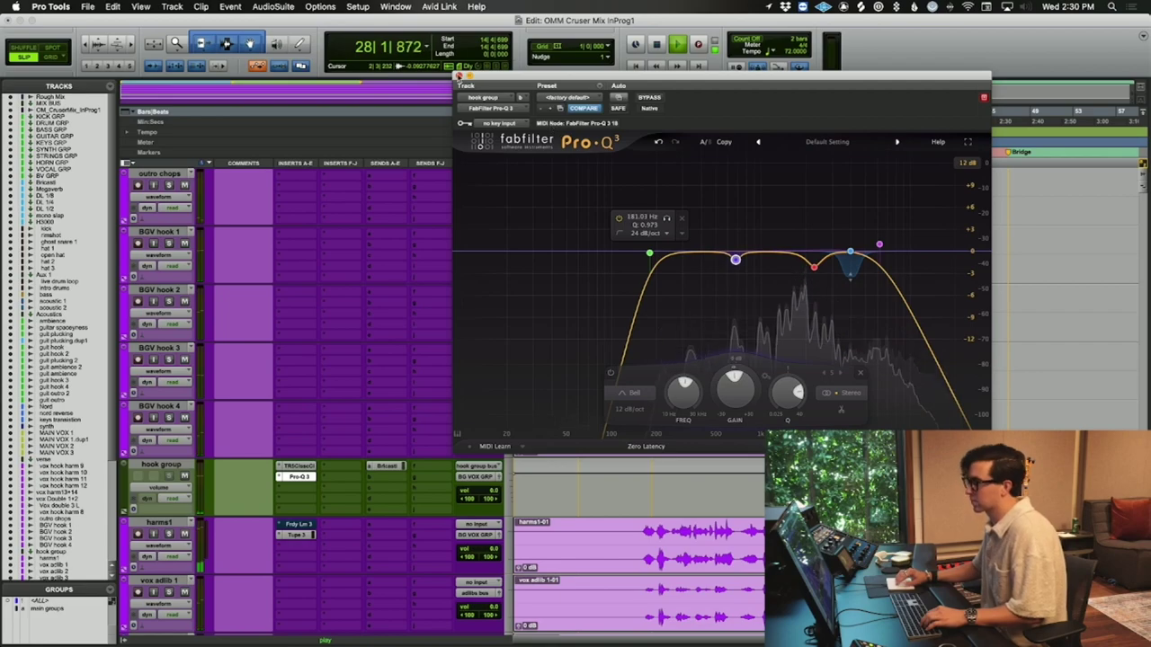
key("super+w")
- Look through the guitar tracks during playback, placing the cursor at 32|3|589 on guit ambience, and stop playback
key("ctrl+Up")
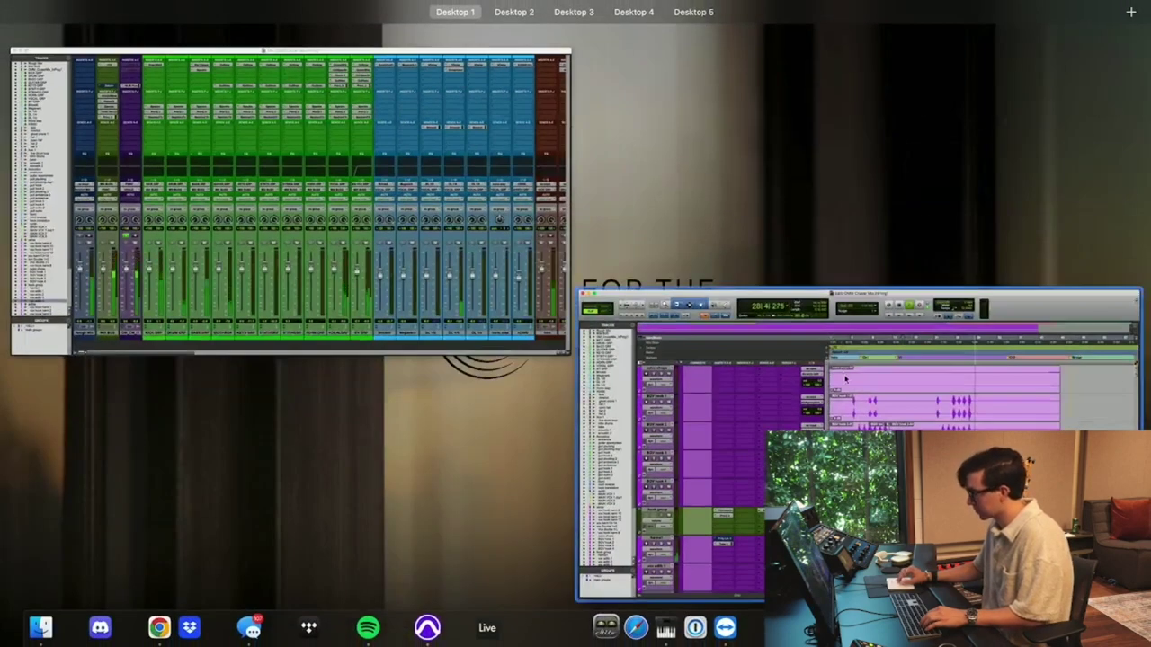
left_click(844, 381)
scroll(844, 380, "up", 12)
scroll(845, 380, "up", 10)
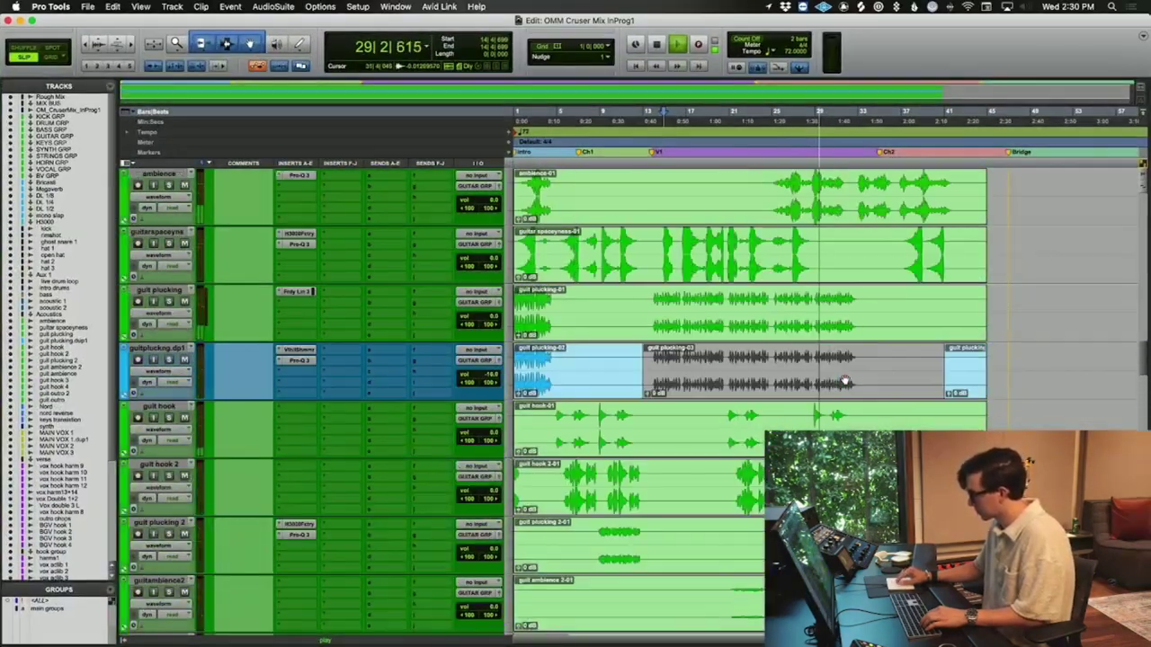
scroll(844, 380, "down", 2)
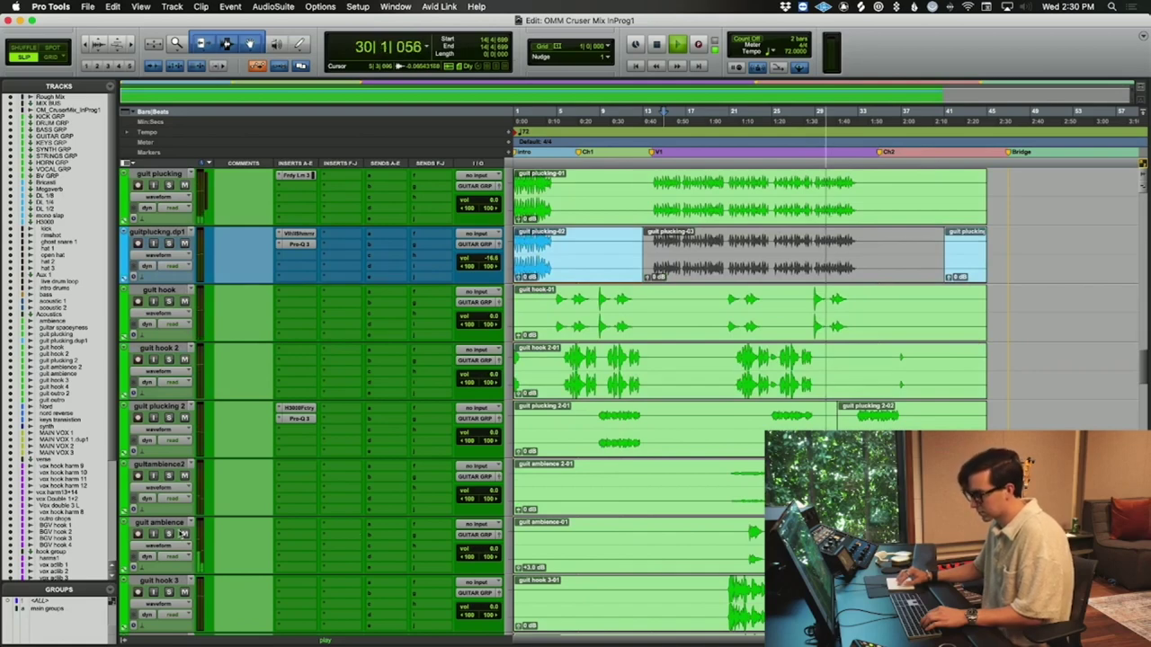
left_click(815, 534)
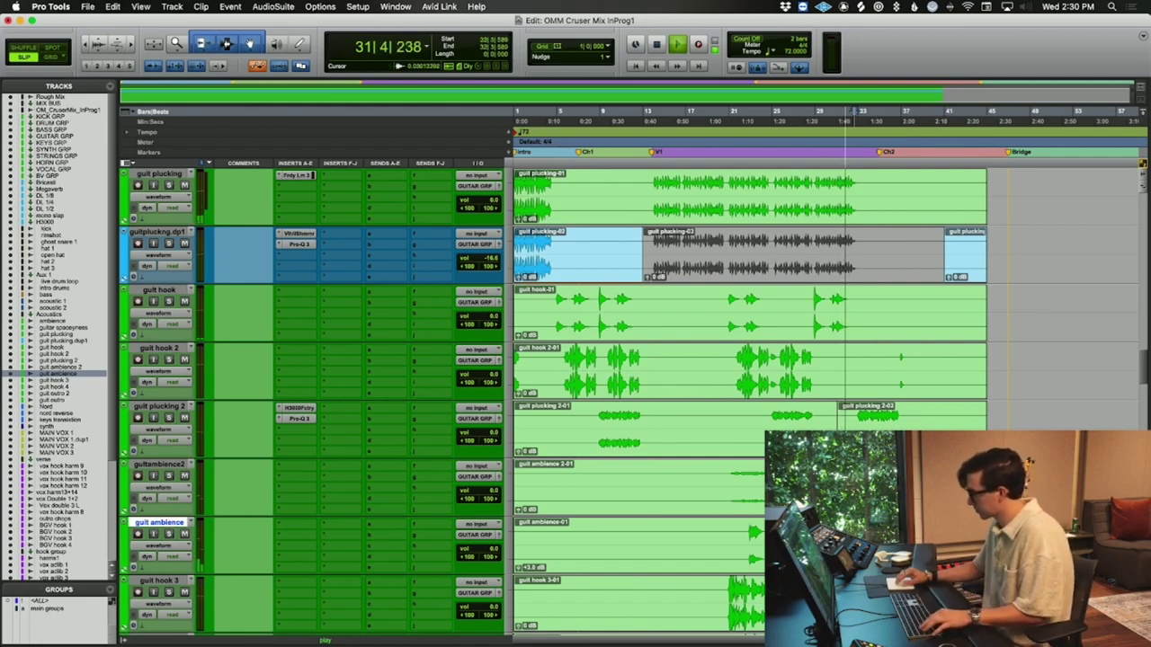
scroll(751, 360, "down", 5)
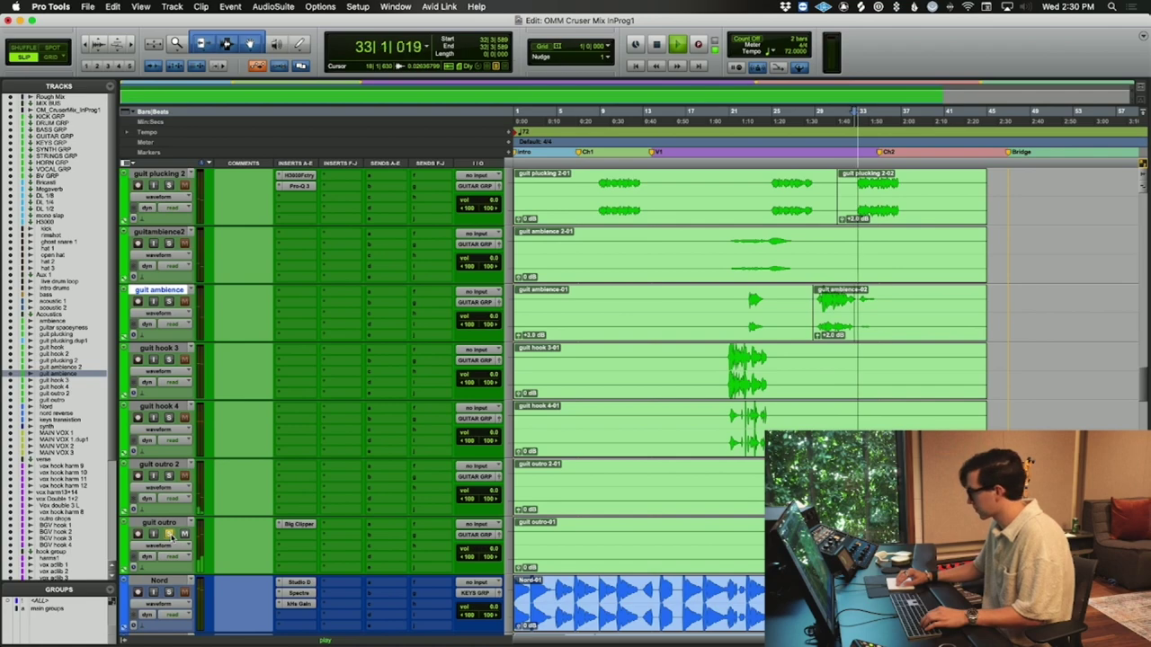
key("space")
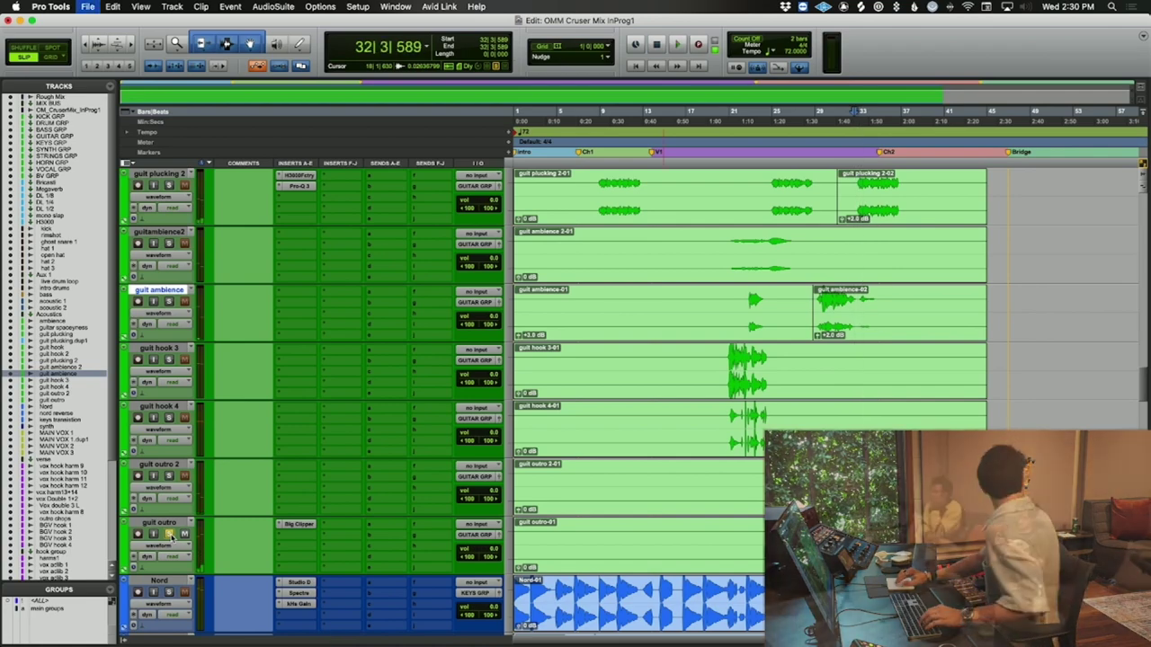
- Separate the harms1 and vox adlib 1 clips from 32|4|699 to 40|3|899 and raise the selected clips' gain to +5.0 dB
scroll(838, 329, "down", 15)
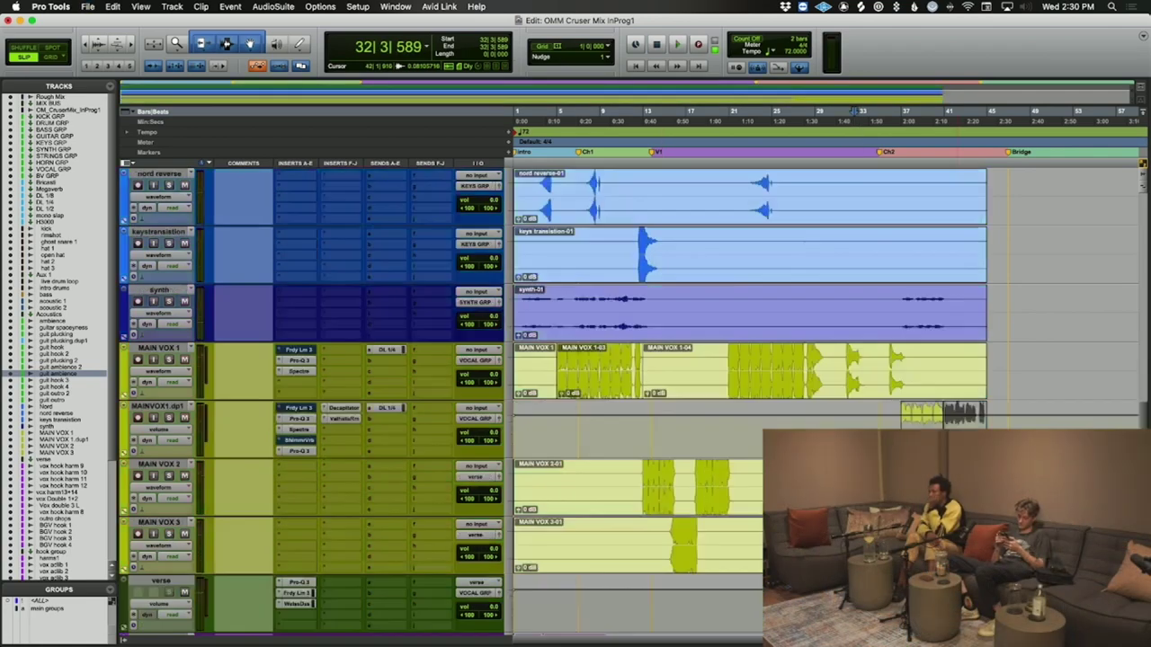
left_click(849, 306)
key("space")
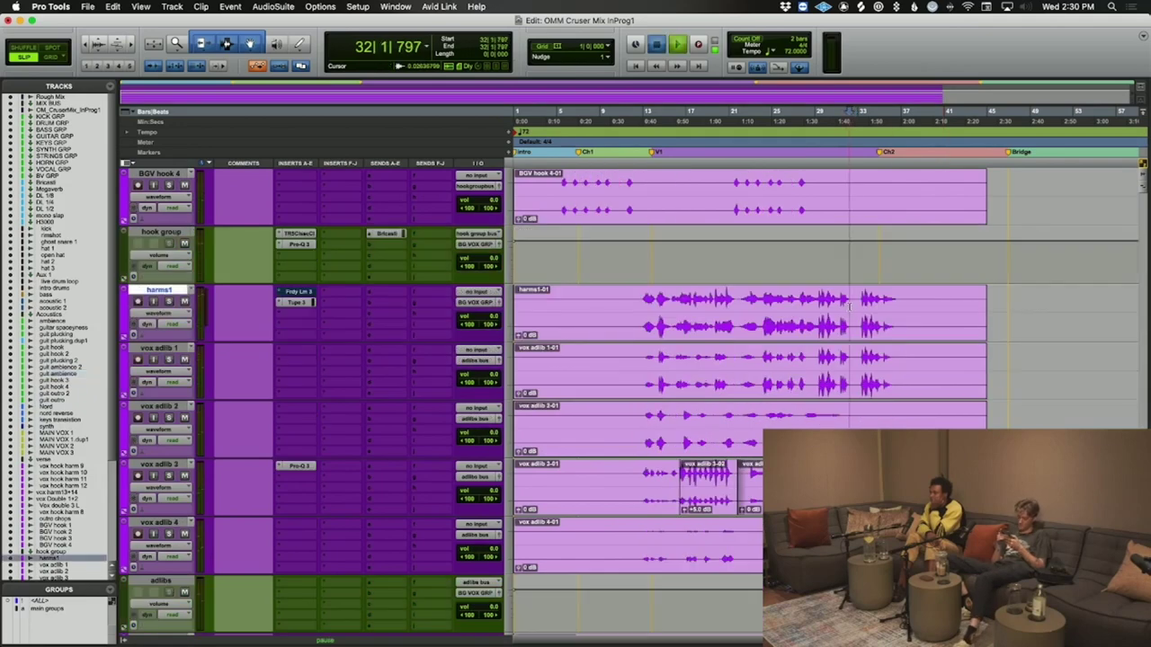
scroll(732, 337, "right", 3)
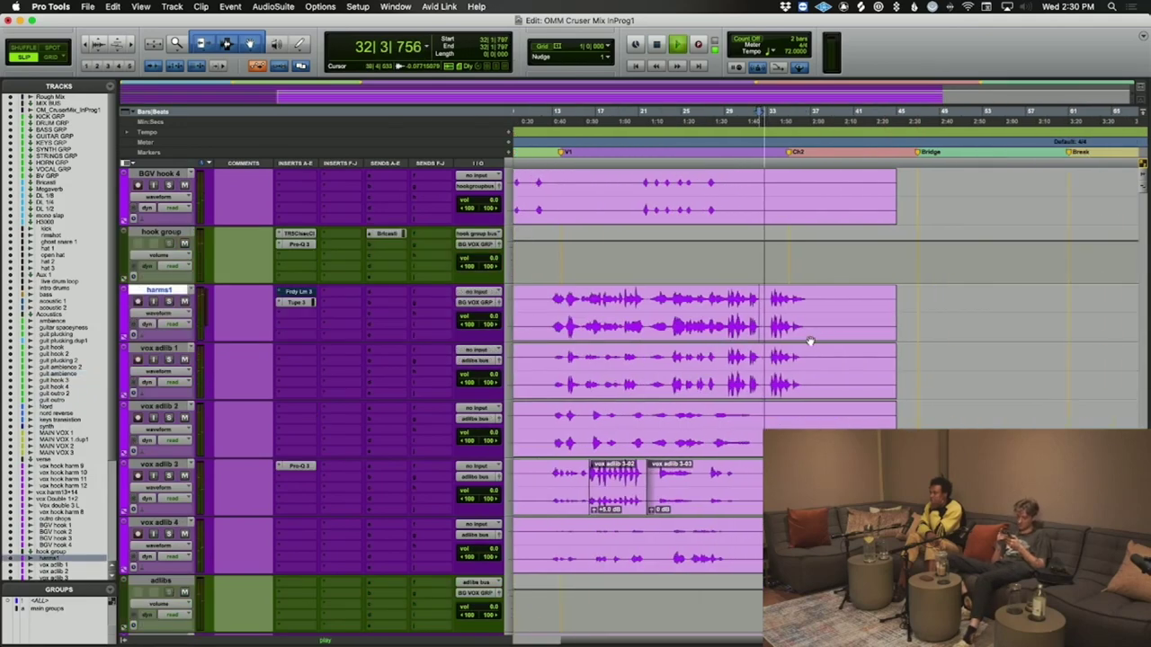
left_click_drag(769, 306, 848, 360)
key("super+e")
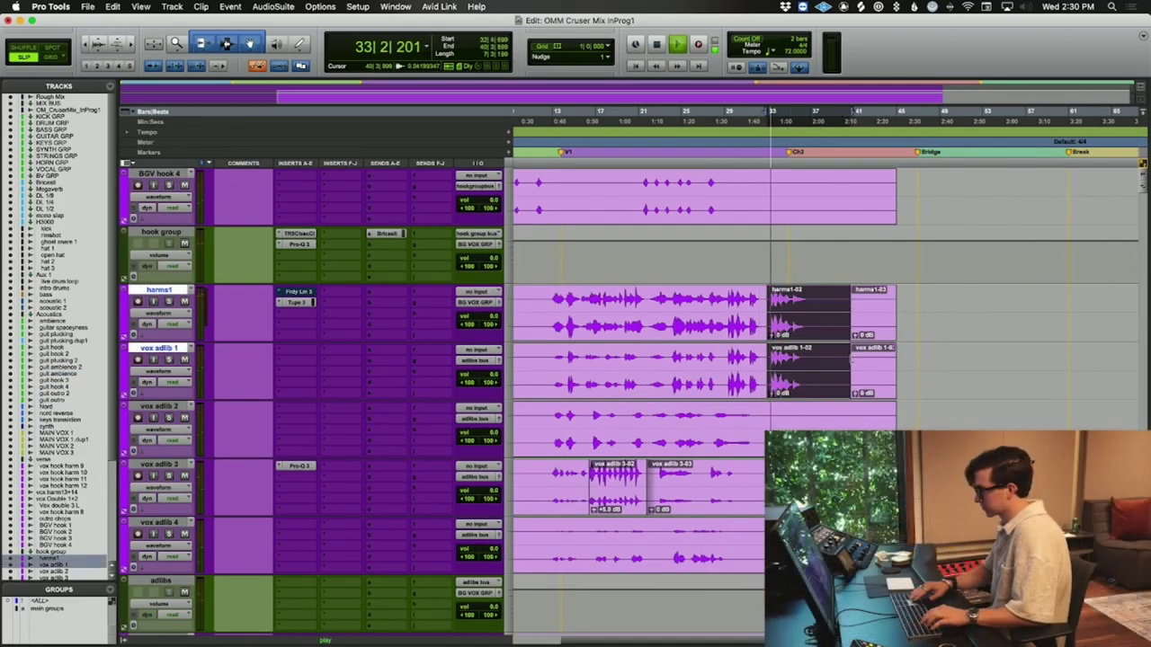
key("ctrl+shift+Up")
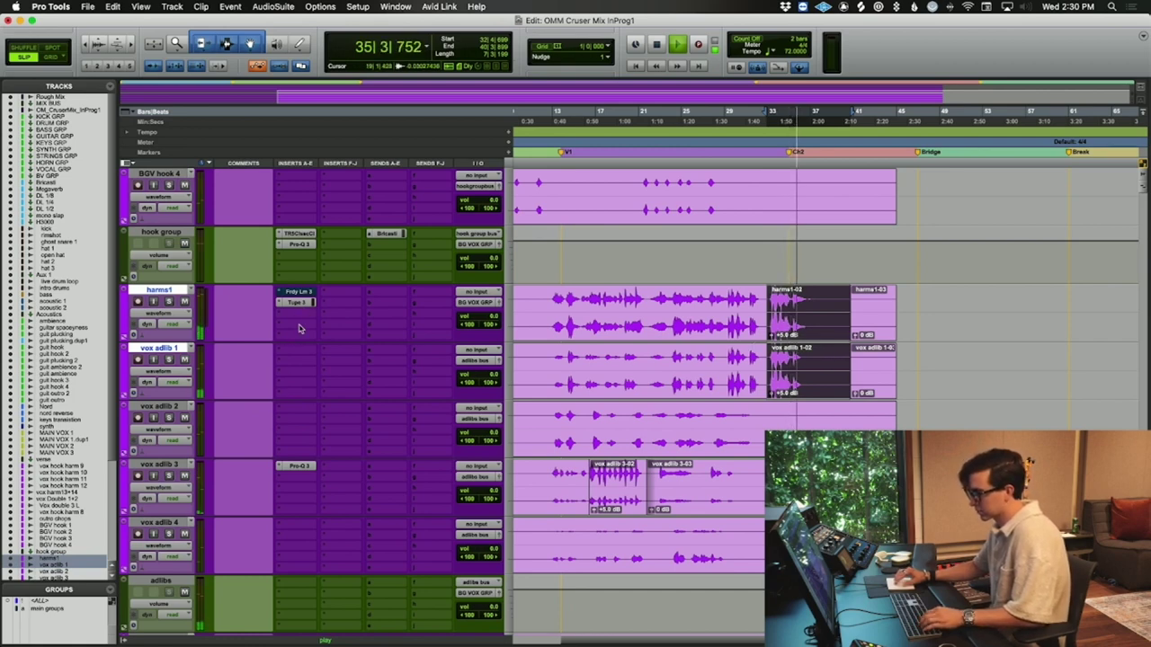
- Copy the Tupe 3 insert from harms1 to vox adlib 1 and stop playback
left_click_drag(300, 351, 299, 351)
key("space")
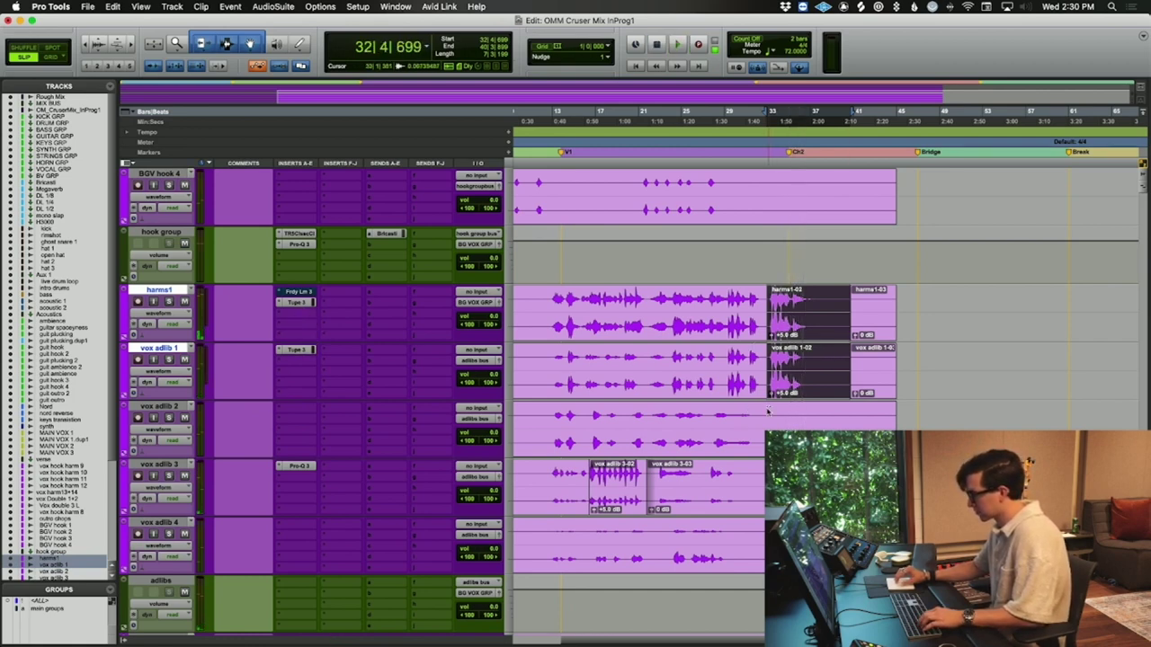
- Remove the Tupe 3 insert from vox adlib 1 during playback
left_click(769, 417)
key("space")
left_click(310, 352)
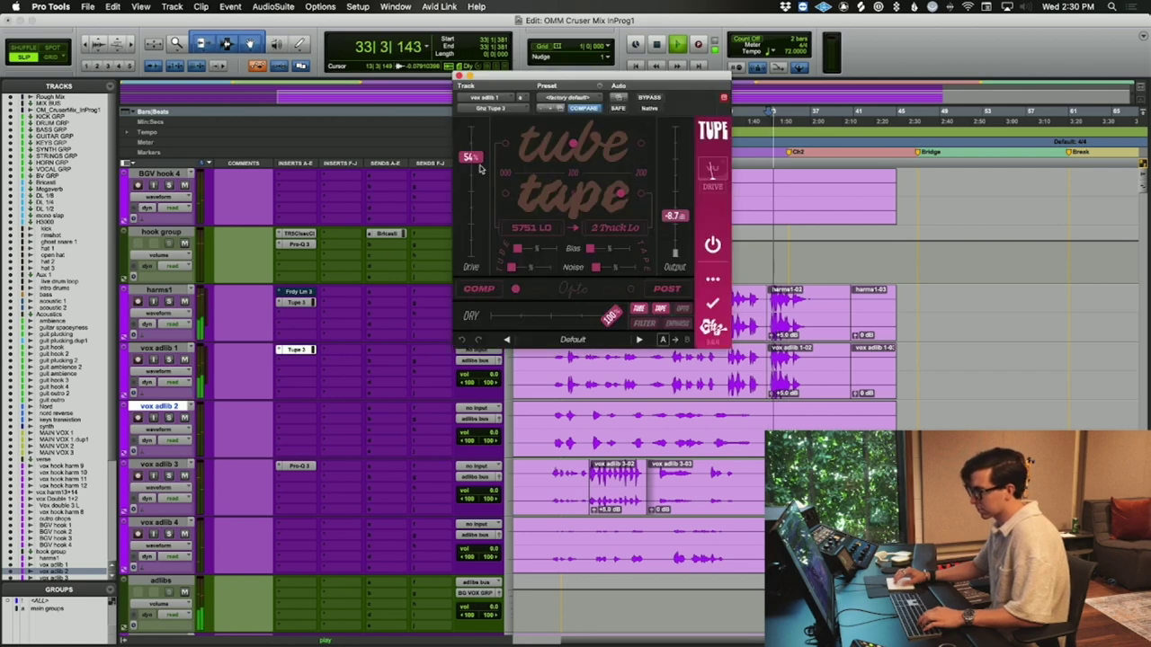
left_click(278, 351)
left_click(309, 311)
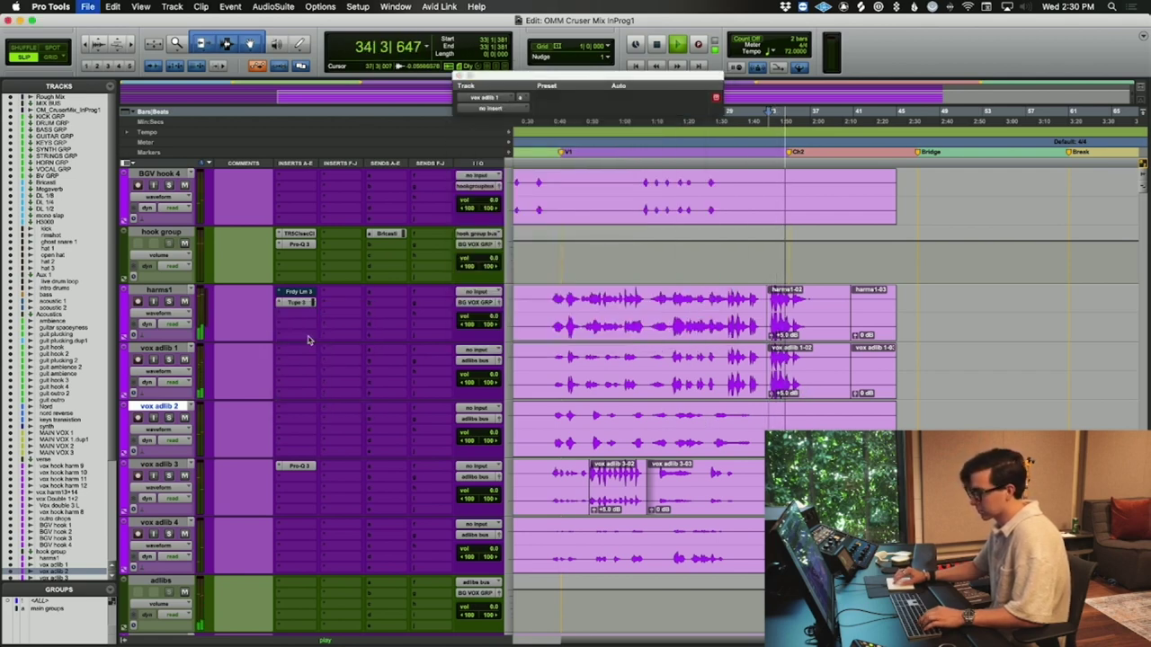
- Raise the clip gain of vox adlib 1-02 to +7.0 dB and of harms1-02 to +6.0 dB while replaying the section
left_click(782, 393)
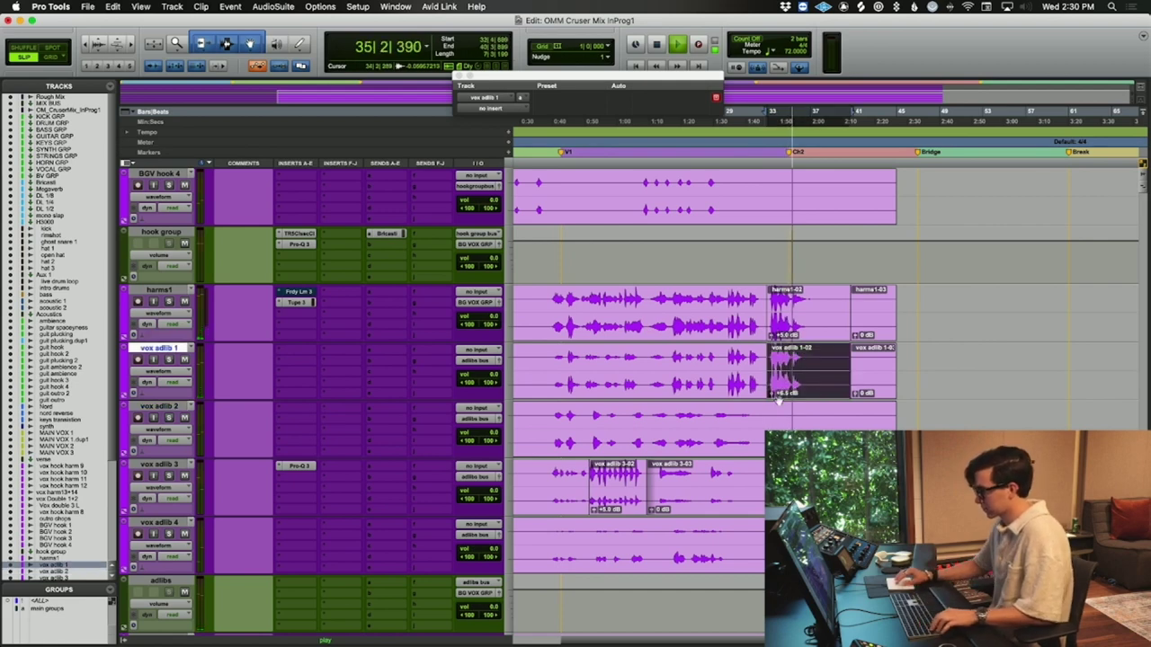
left_click(765, 419)
key("space")
key("space")
key("p")
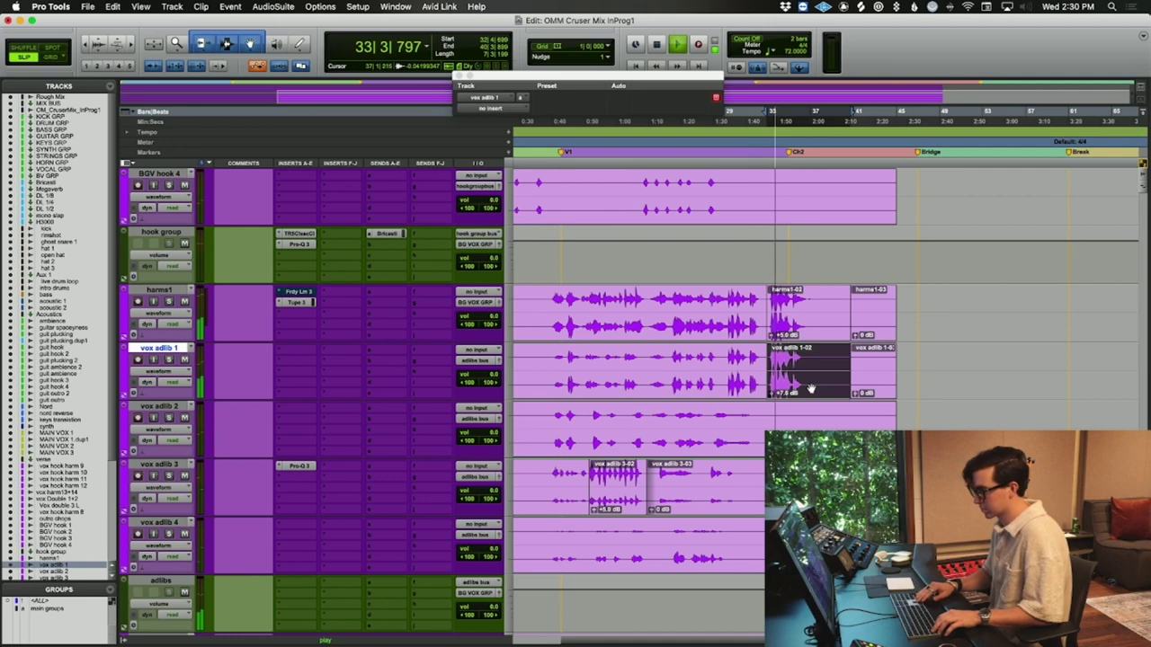
key("p")
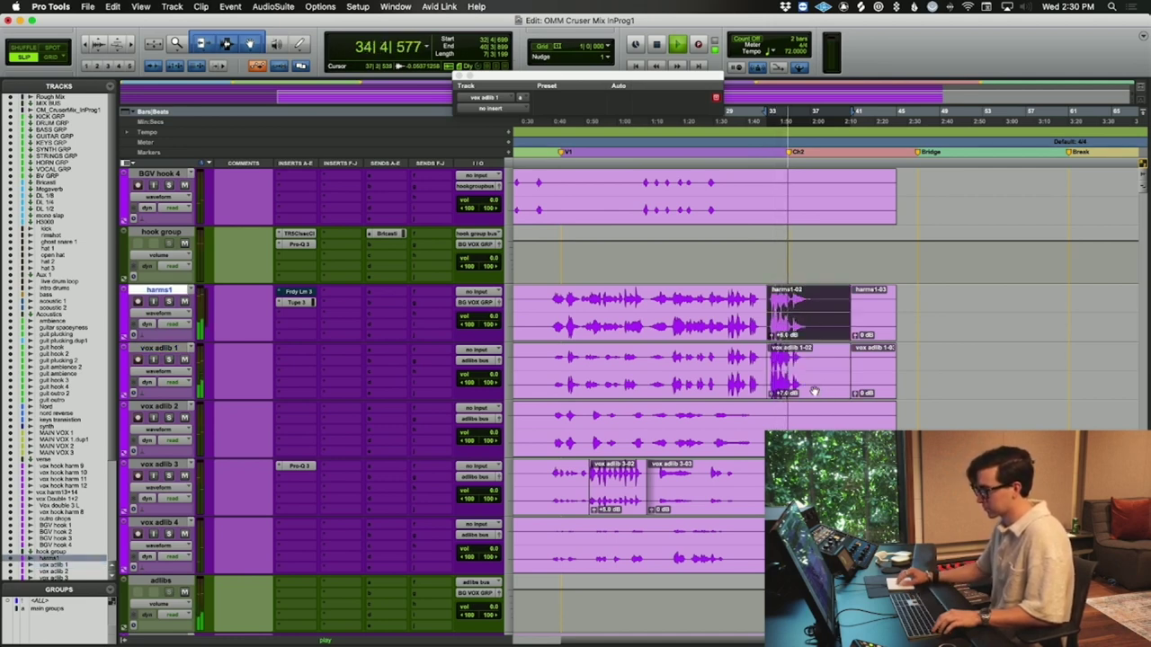
- Go to the voxhookharm tracks and play them from just before their first phrase in bar 31
left_click(806, 415)
scroll(806, 415, "down", 3)
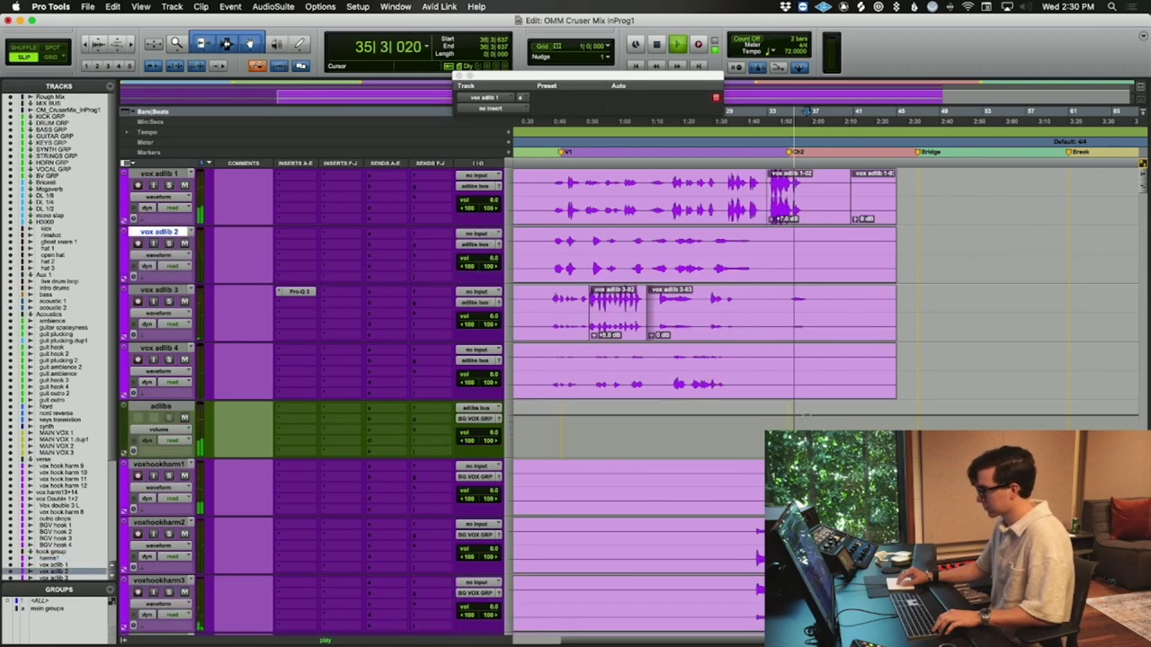
scroll(827, 386, "down", 3)
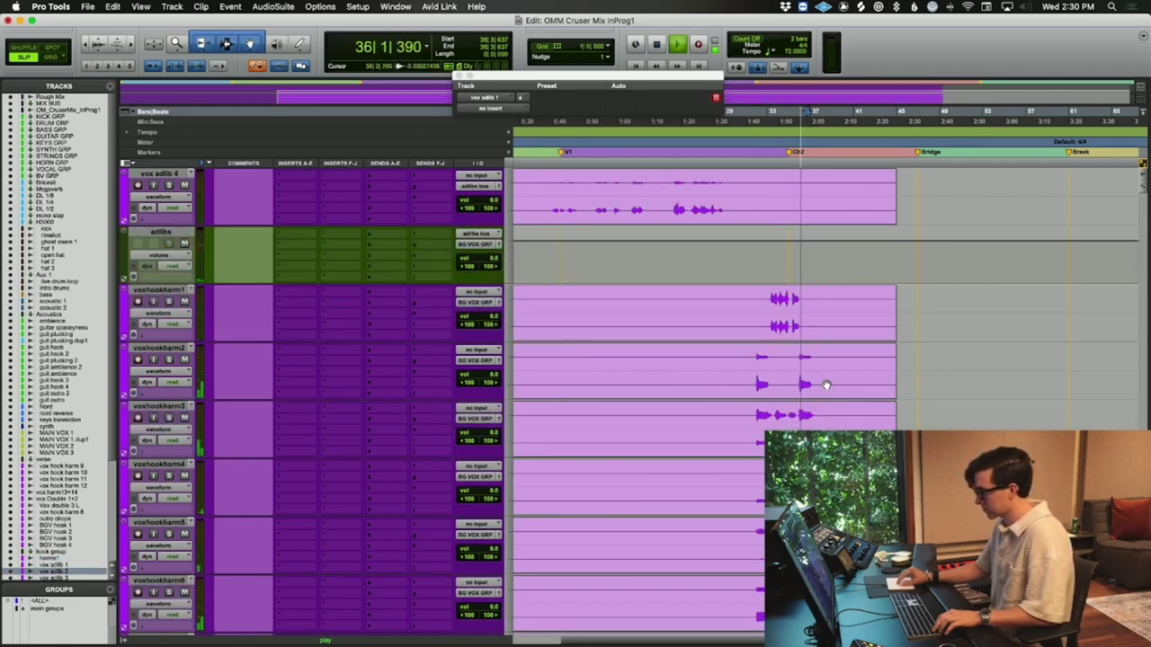
scroll(826, 386, "down", 2)
key("space")
left_click(753, 365)
key("space")
- Solo voxhookharm1 through voxhookharm7 and verse 1 swell and replay them from 31|4|687
left_click(168, 185)
left_click(169, 302)
left_click(169, 361)
left_click(169, 419)
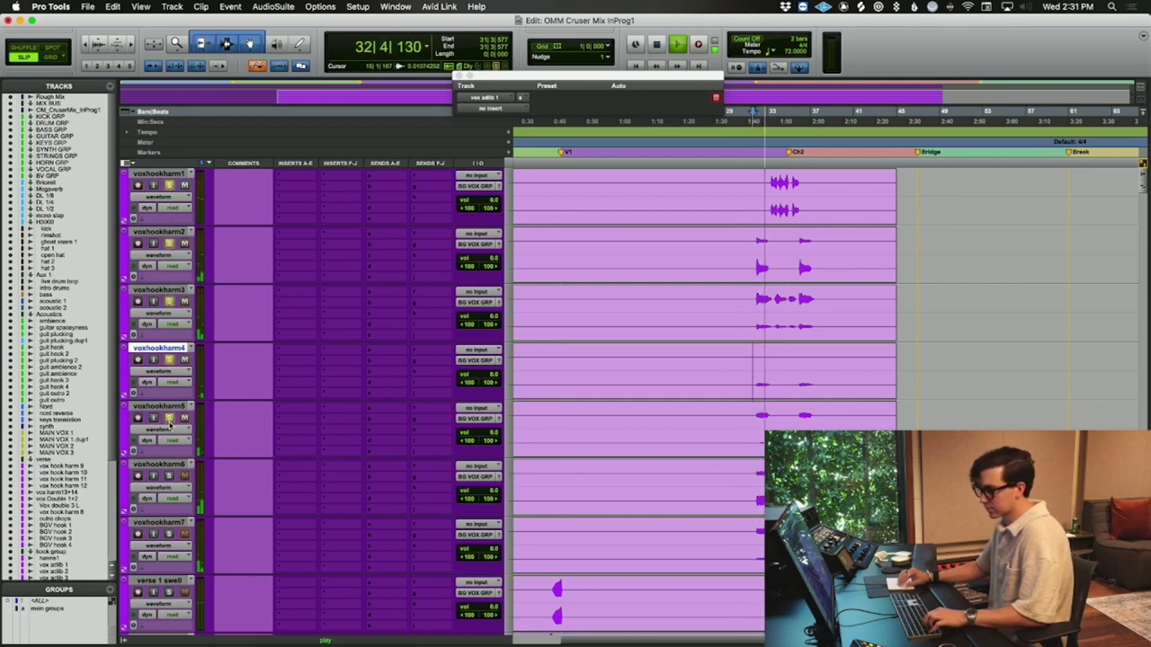
left_click(169, 477)
left_click(169, 535)
left_click(169, 595)
key("space")
left_click(758, 473)
key("space")
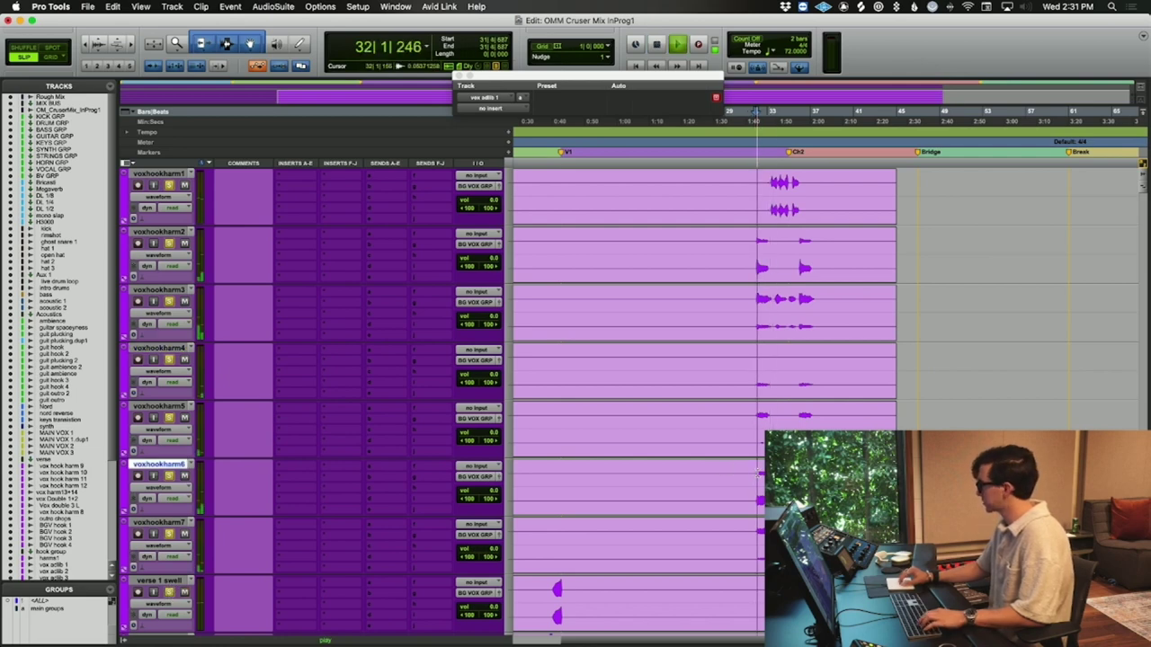
scroll(758, 473, "right", 2)
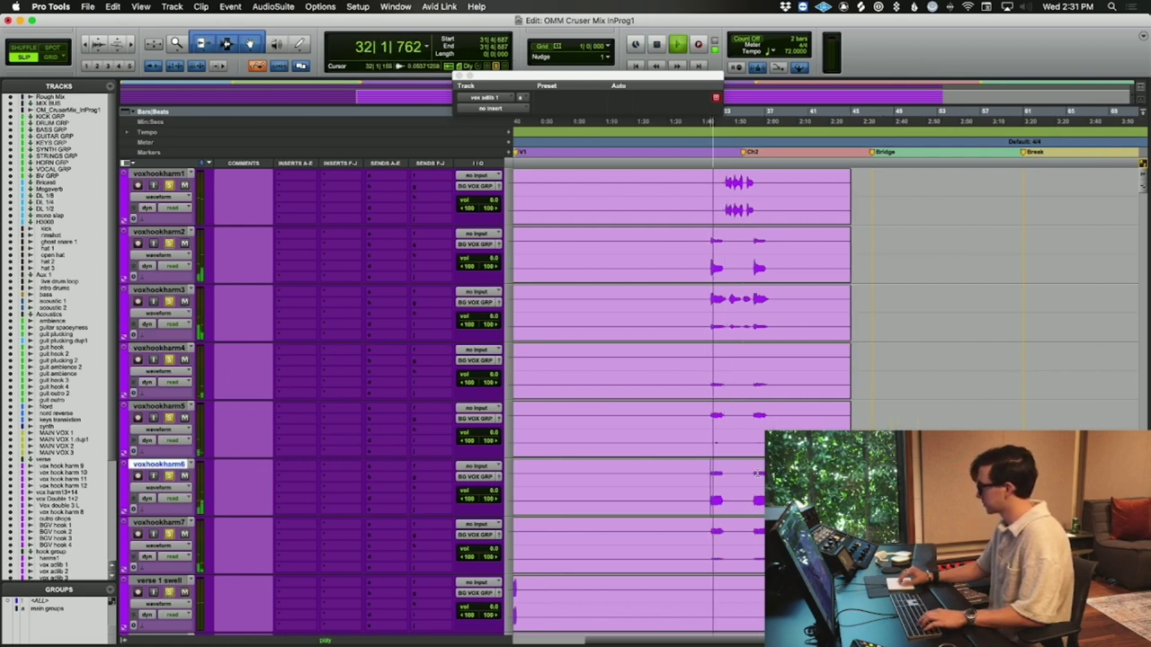
- Solo only voxhookharm3 and audition it from 31|4|901
left_click(713, 322)
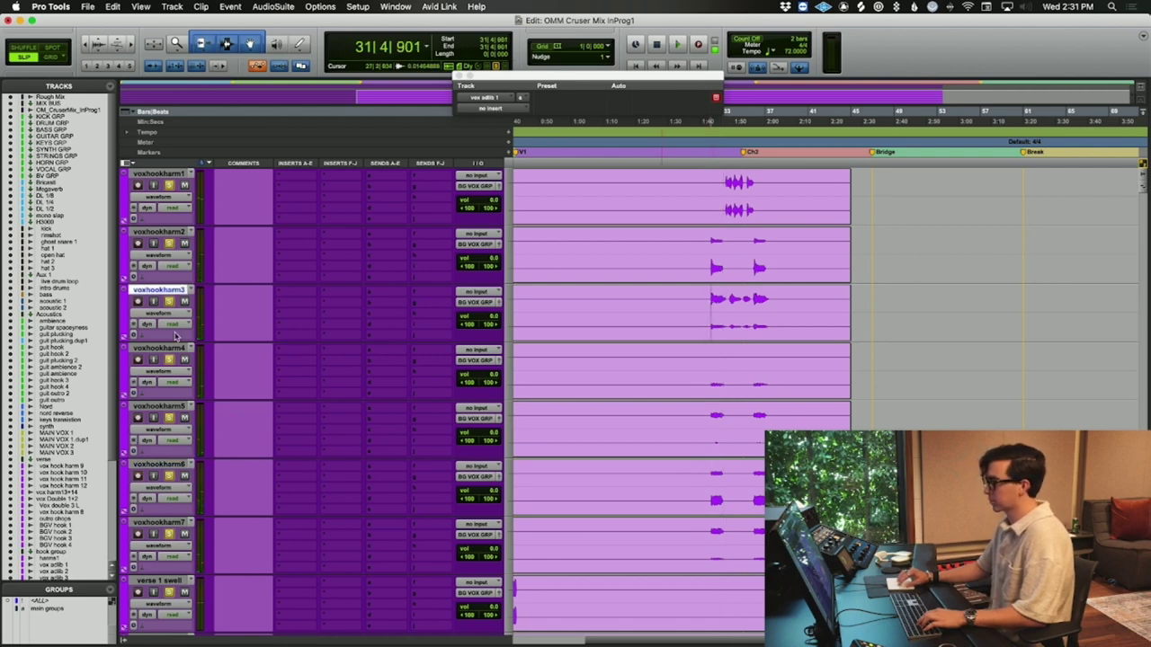
left_click(170, 302)
key("space")
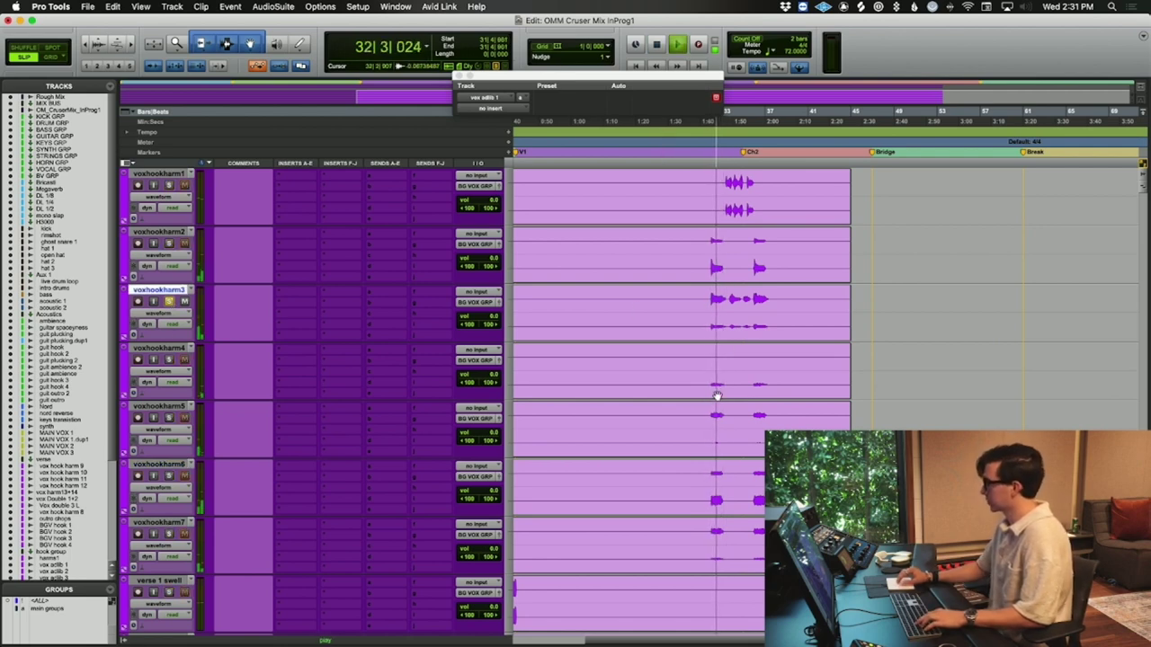
key("space")
- Separate the voxhookharm2 to voxhookharm7 clips from 30|4|247 to 39|1|453, set their gain to +2.0 dB and play them from 31|3|363
left_click_drag(699, 241, 787, 542)
key("b")
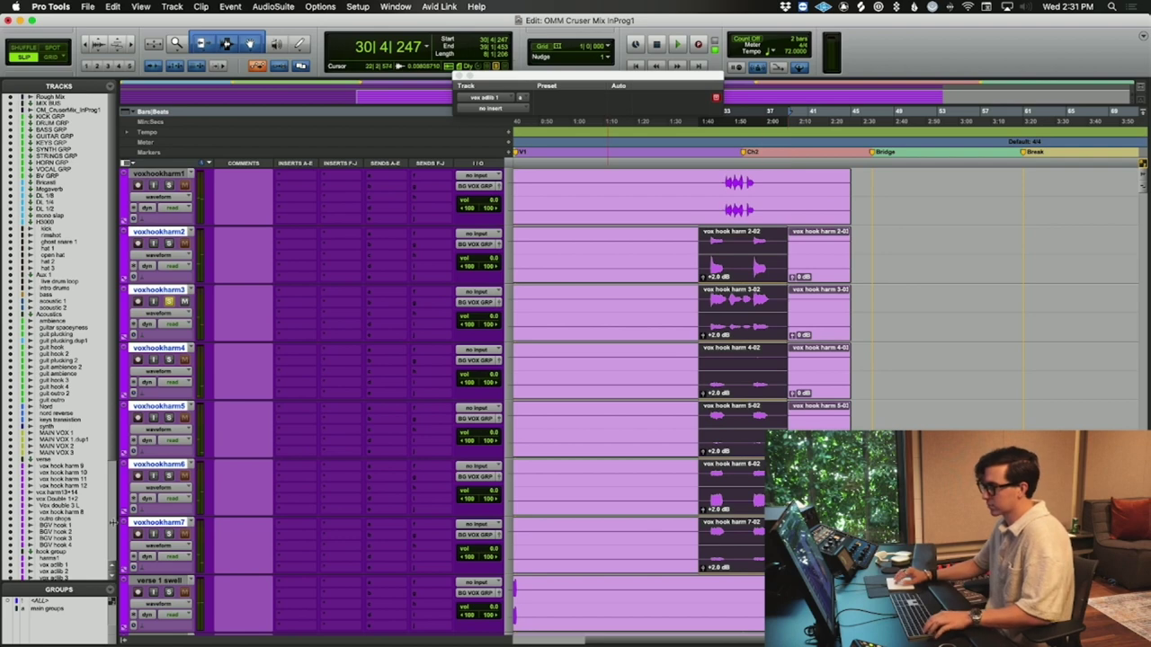
left_click(706, 187)
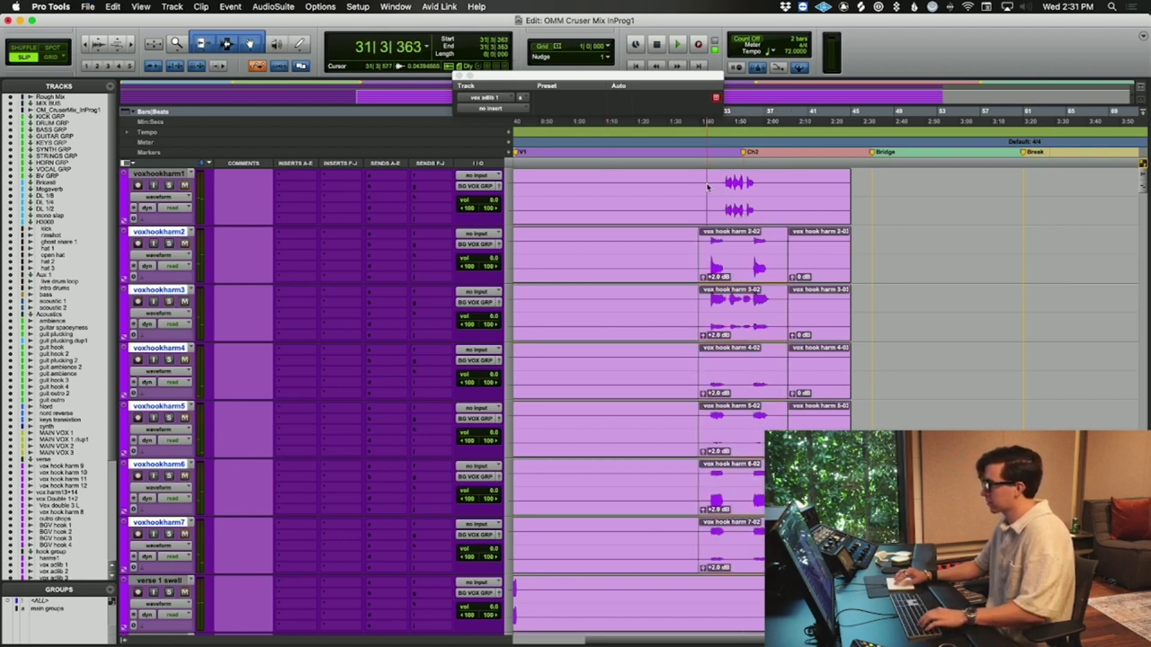
key("space")
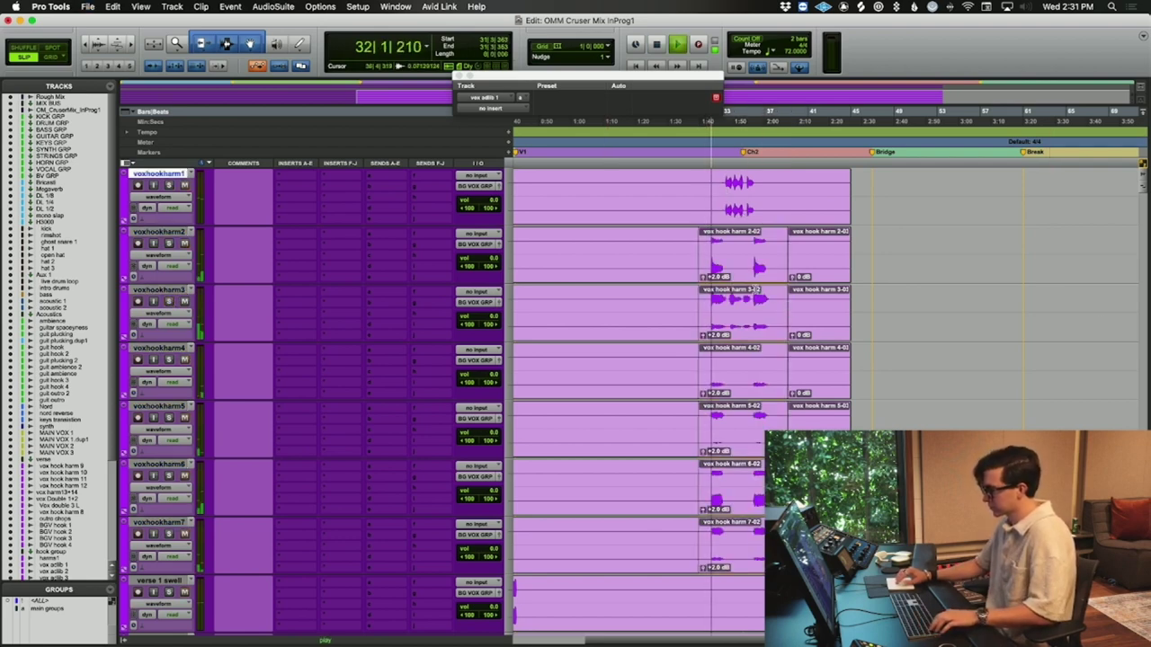
- Raise the gain of the separated voxhookharm2 to voxhookharm7 clips to +3.0 dB and replay the section
left_click(747, 280)
left_click(746, 330, "shift")
left_click(745, 382, "shift")
left_click(744, 441, "shift")
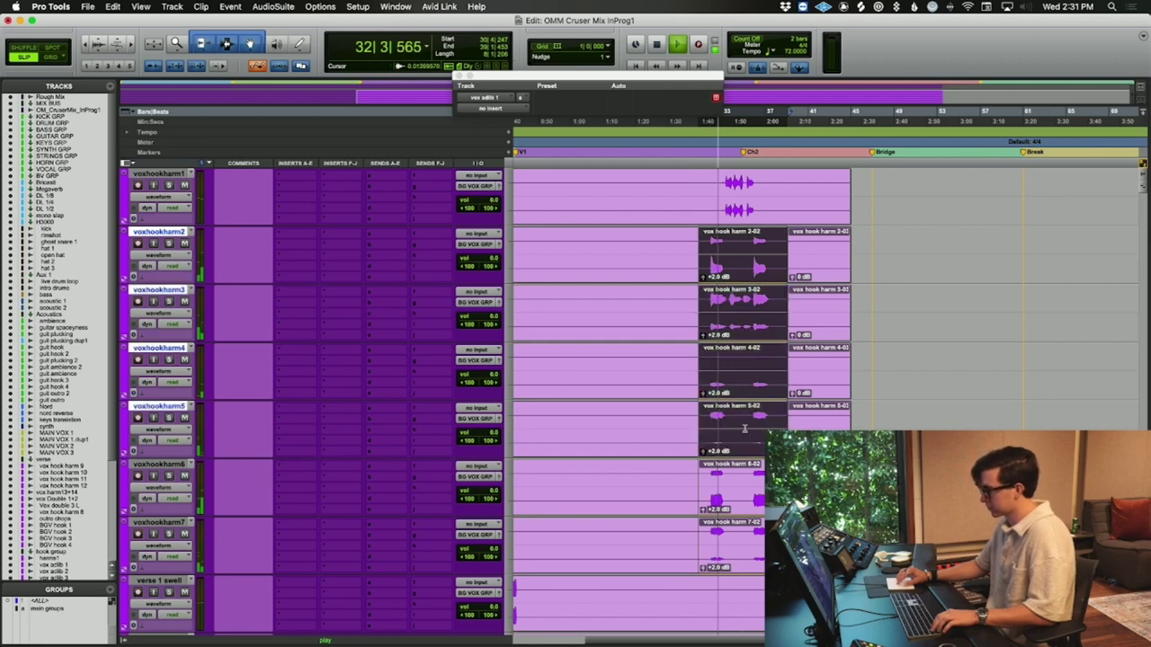
left_click(743, 499, "shift")
left_click(742, 553, "shift")
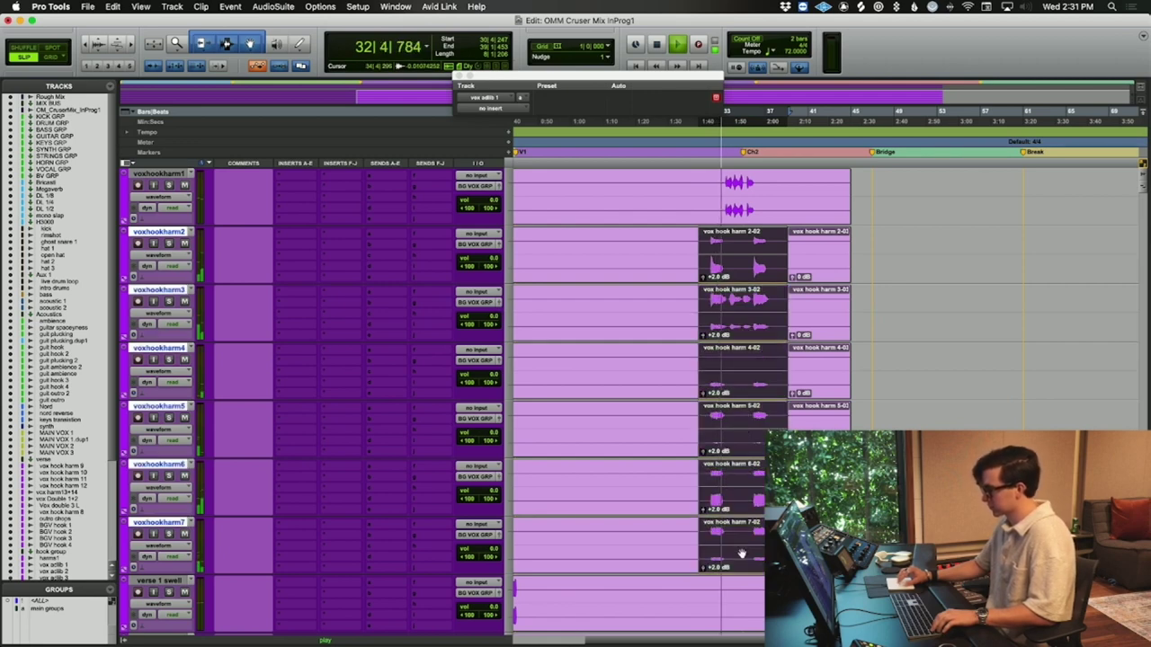
key("space")
left_click(694, 582)
key("space")
- Lower the gain of the separated clips on voxhookharm7 up to voxhookharm2 to +2.0 dB during playback
left_click(727, 538)
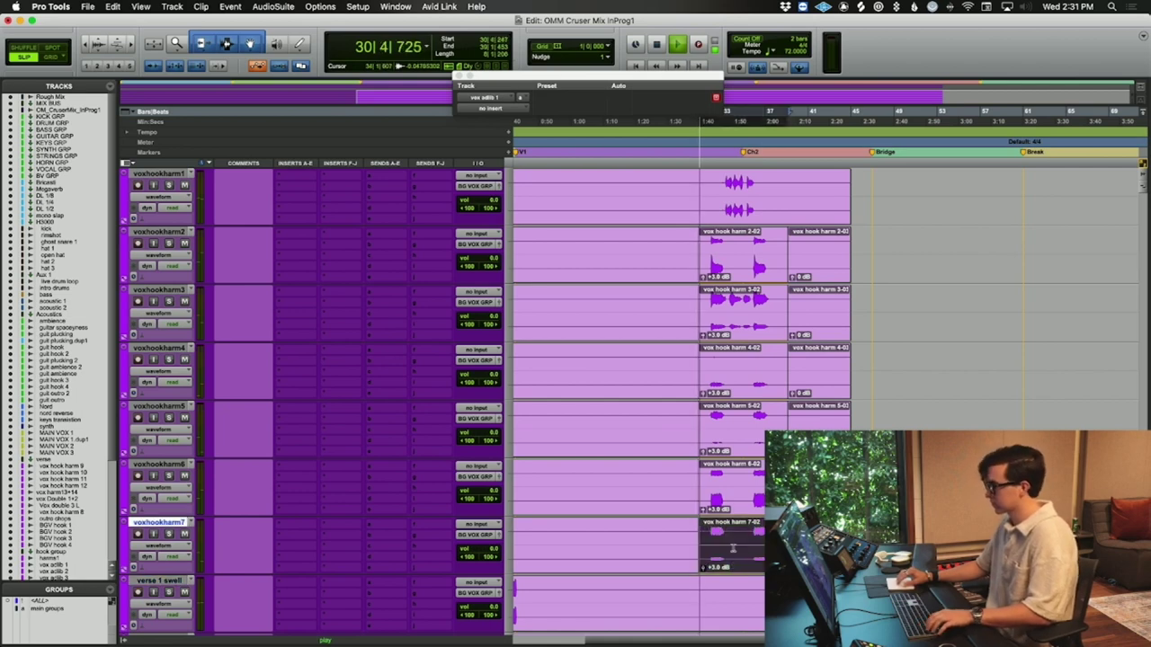
left_click(730, 485, "shift")
left_click(732, 428, "shift")
left_click(736, 371, "shift")
left_click(740, 312, "shift")
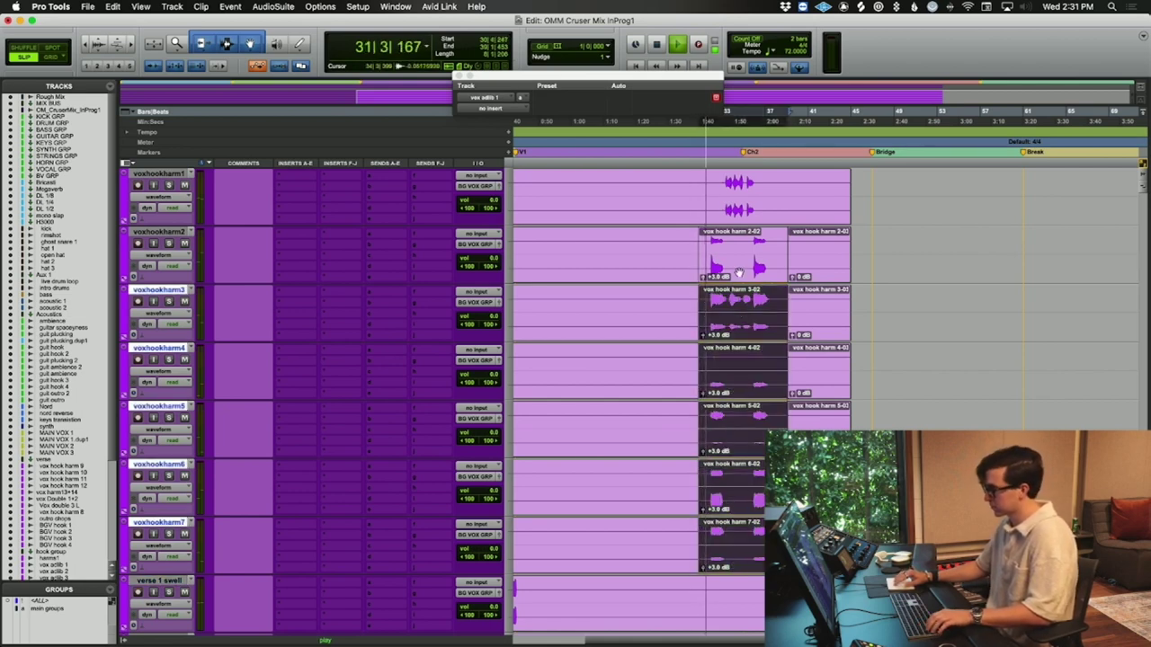
left_click(738, 270, "shift")
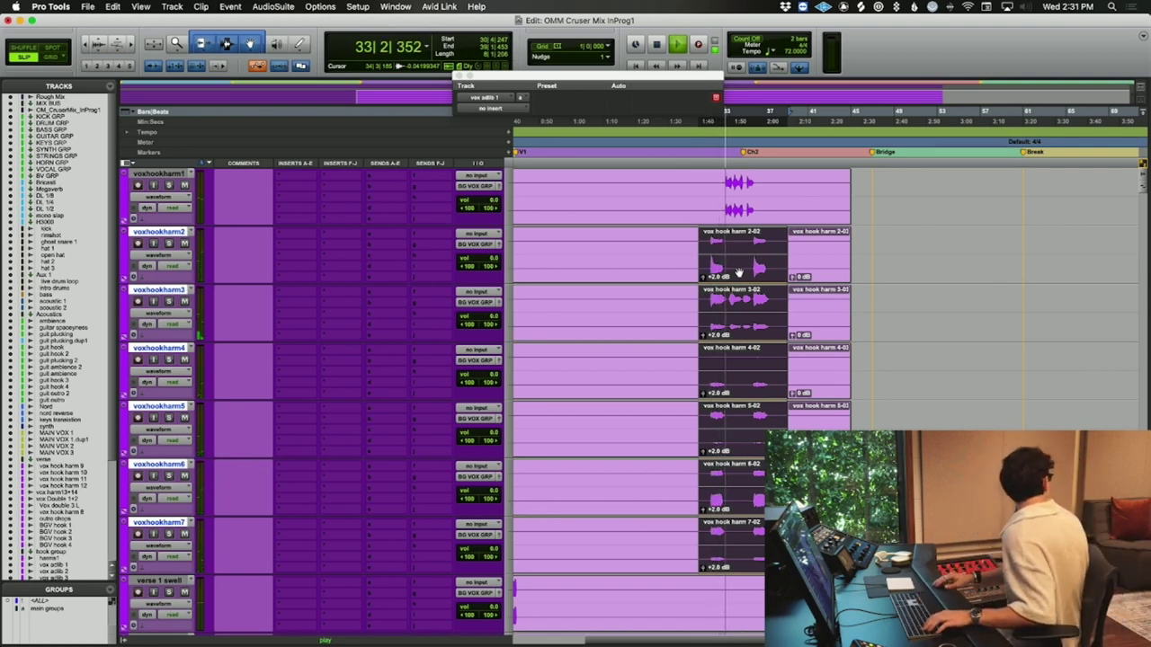
- Replay the hook harmonies, set the selected clips' gain back to +3.0 dB and save the session
key("space")
key("space")
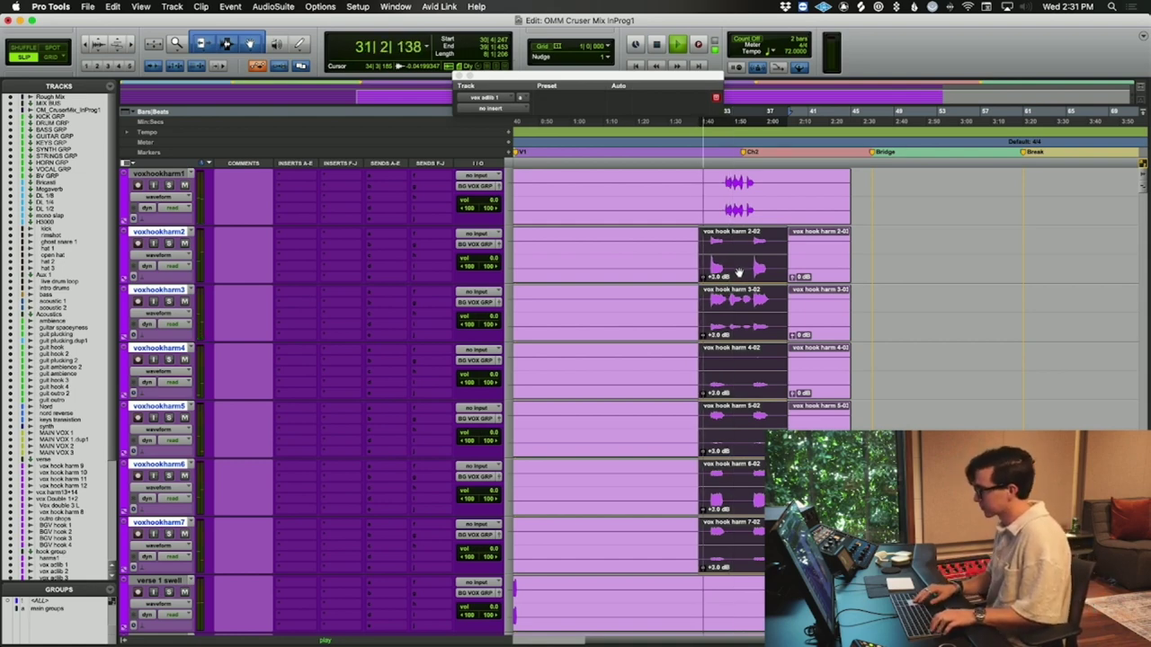
key("super+s")
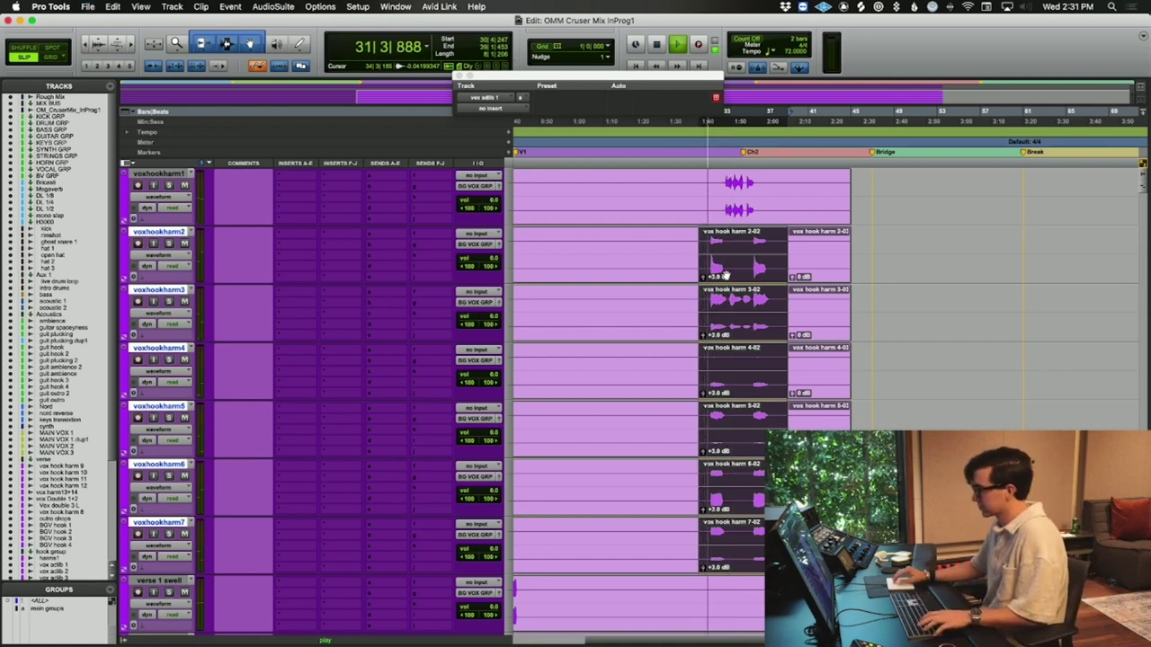
- Solo voxhookharm1 and audition it from 32|1|797
left_click(713, 179)
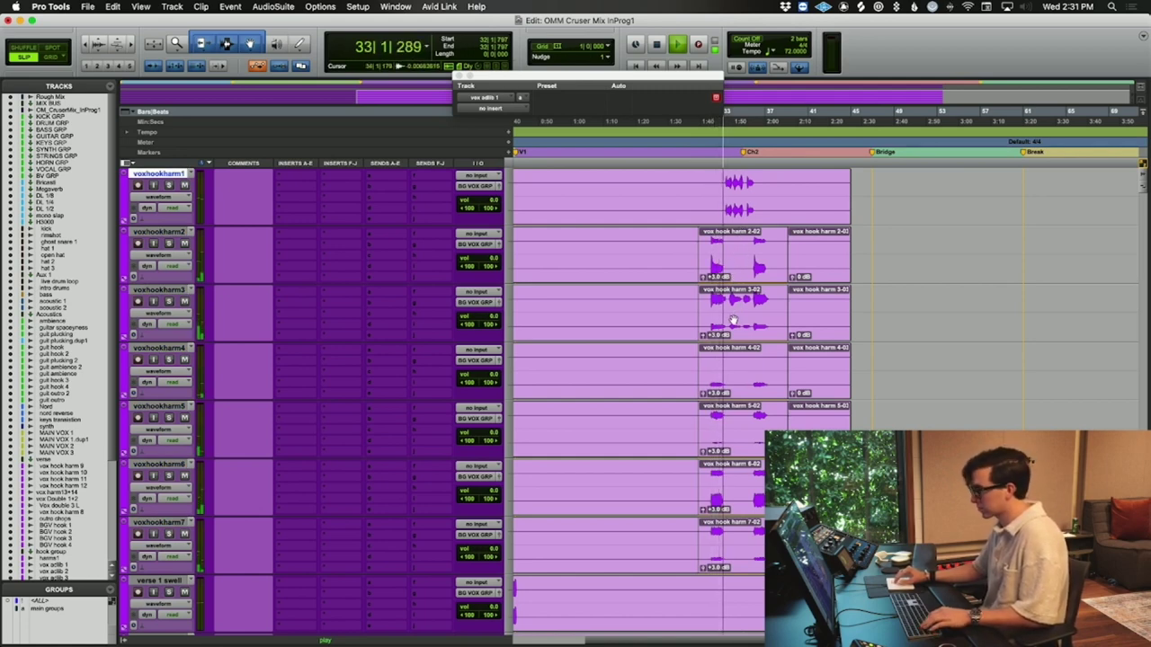
scroll(360, 311, "up", 2)
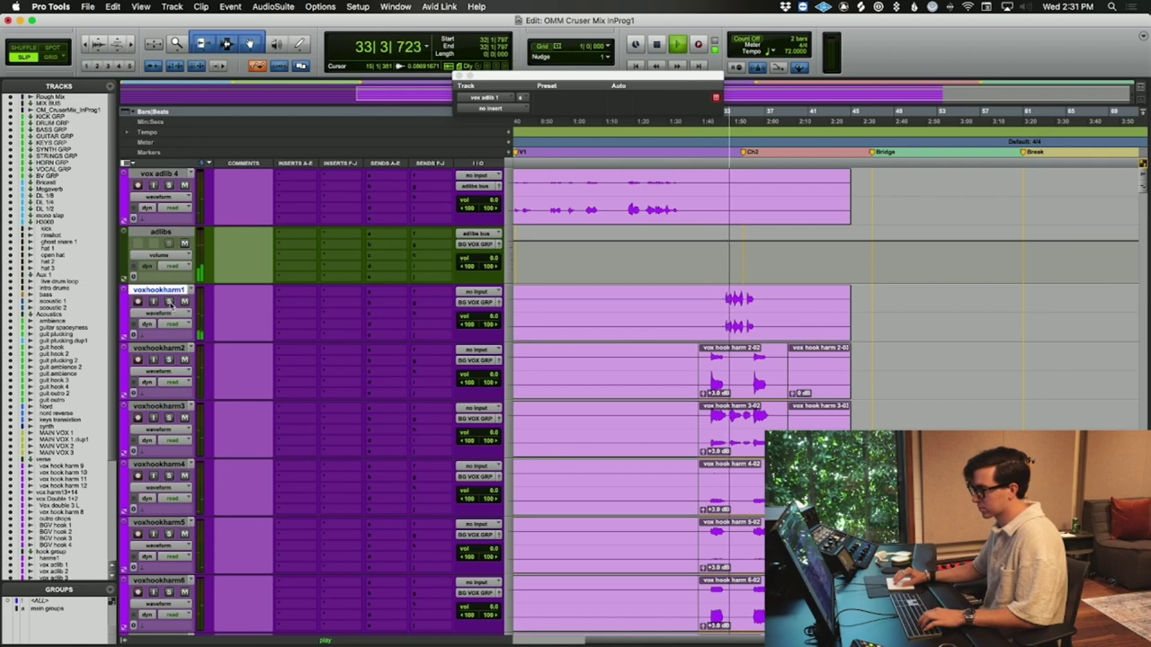
scroll(171, 305, "up", 4)
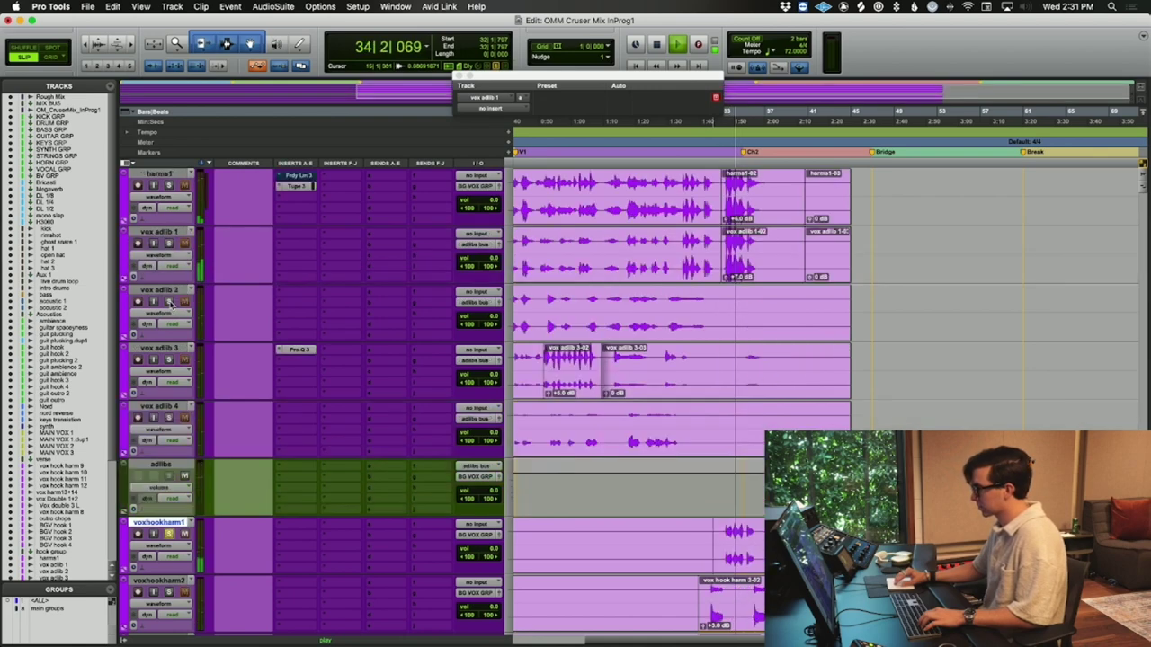
- Stop playback and lower the clip gain of harms1-02 to +4.0 dB and of vox adlib 1-02 to +5.0 dB
key("space")
left_click(758, 260)
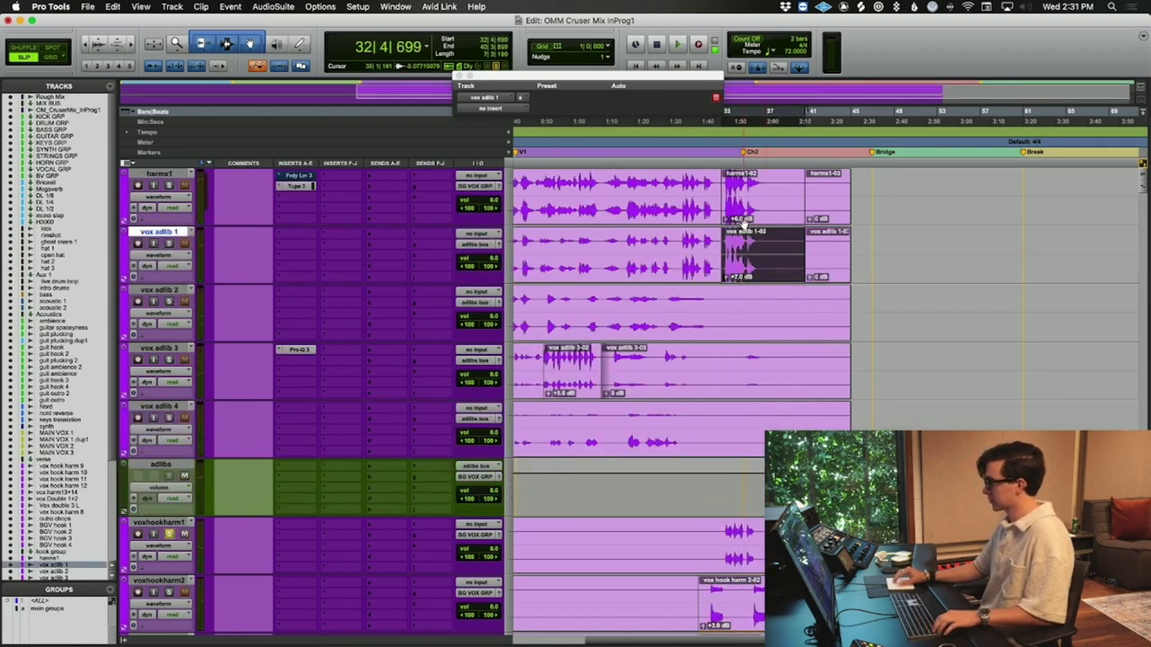
left_click(743, 216, "shift")
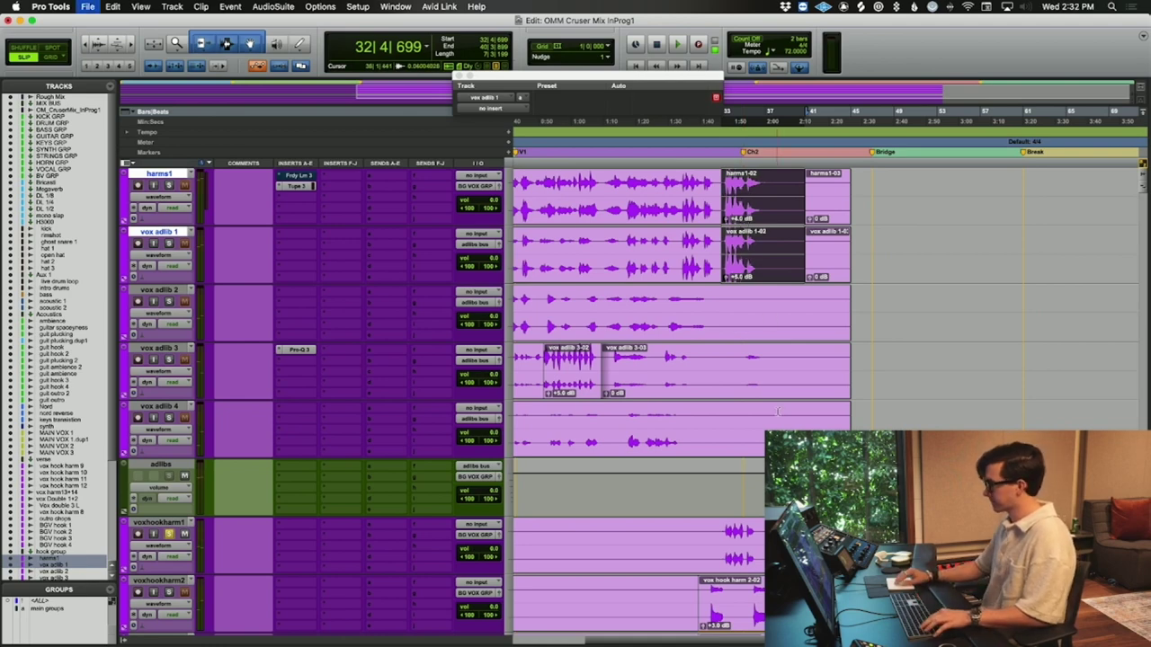
- Go to the main vocal tracks and audition MAINVOX1.dp1 soloed from 36|4|533
scroll(778, 412, "down", 3)
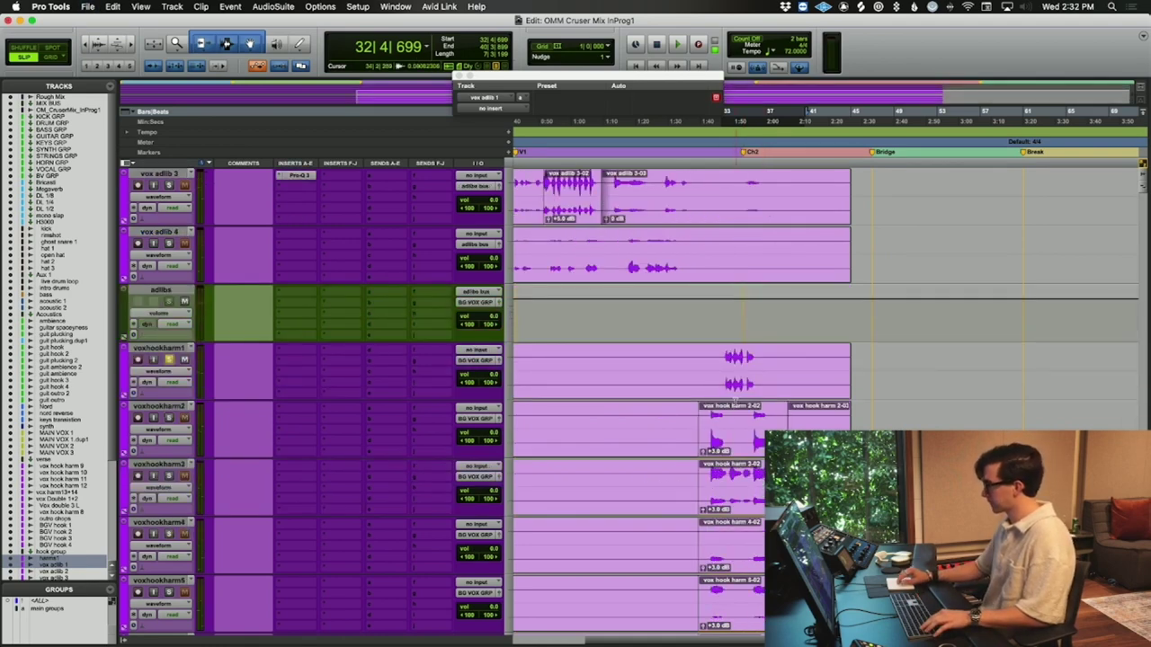
scroll(735, 401, "up", 5)
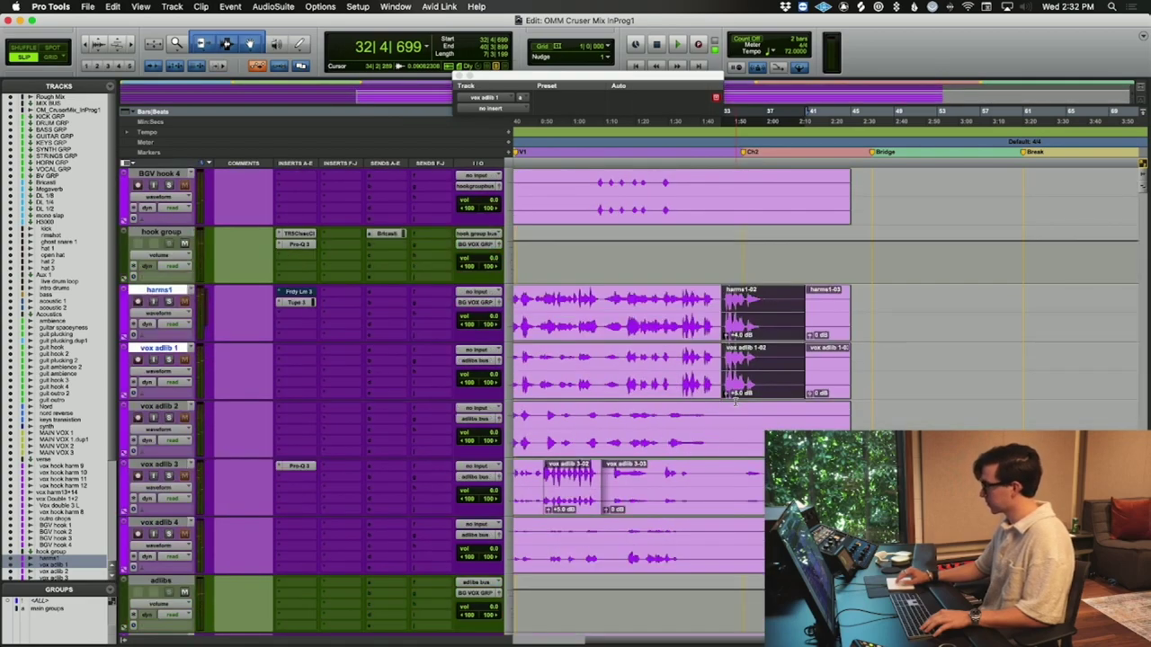
scroll(767, 416, "up", 10)
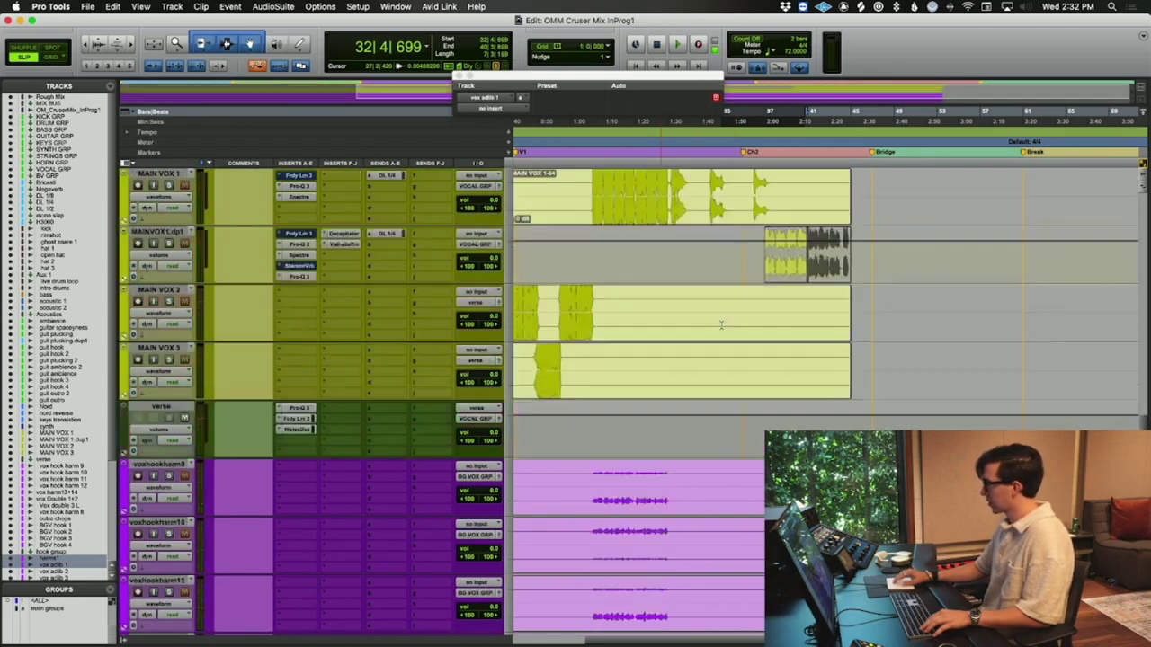
left_click(763, 412)
key("space")
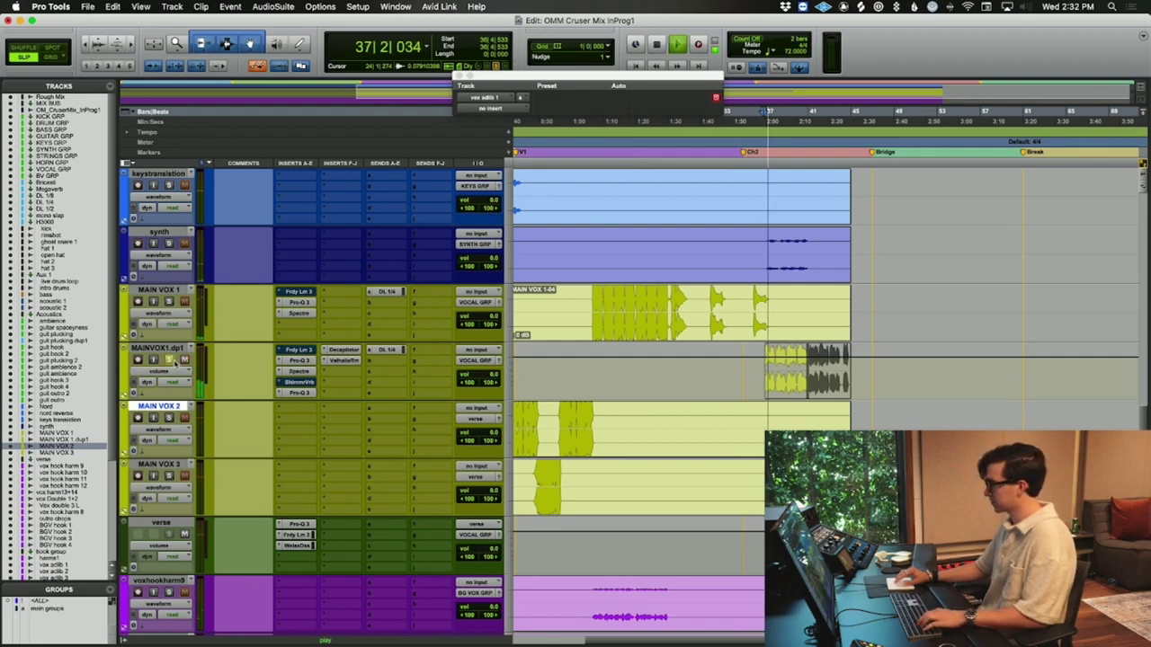
key("space")
- Duplicate the harms1 and vox adlib 1 tracks together with their clips and inserts
scroll(315, 373, "down", 10)
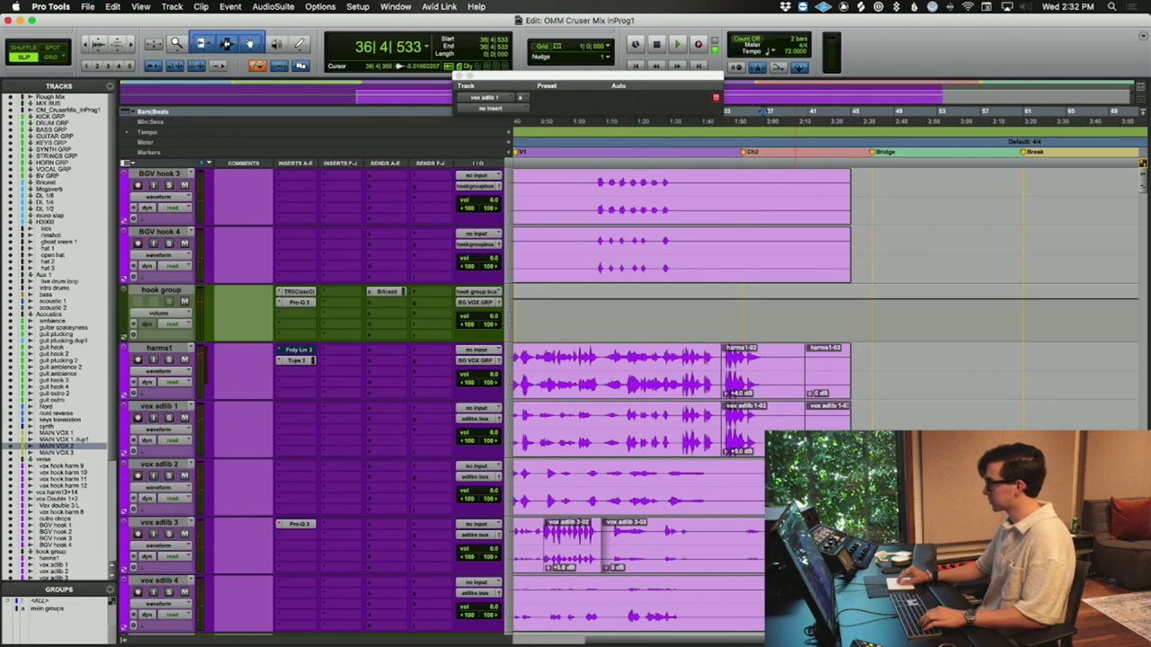
left_click(717, 466)
left_click(163, 407)
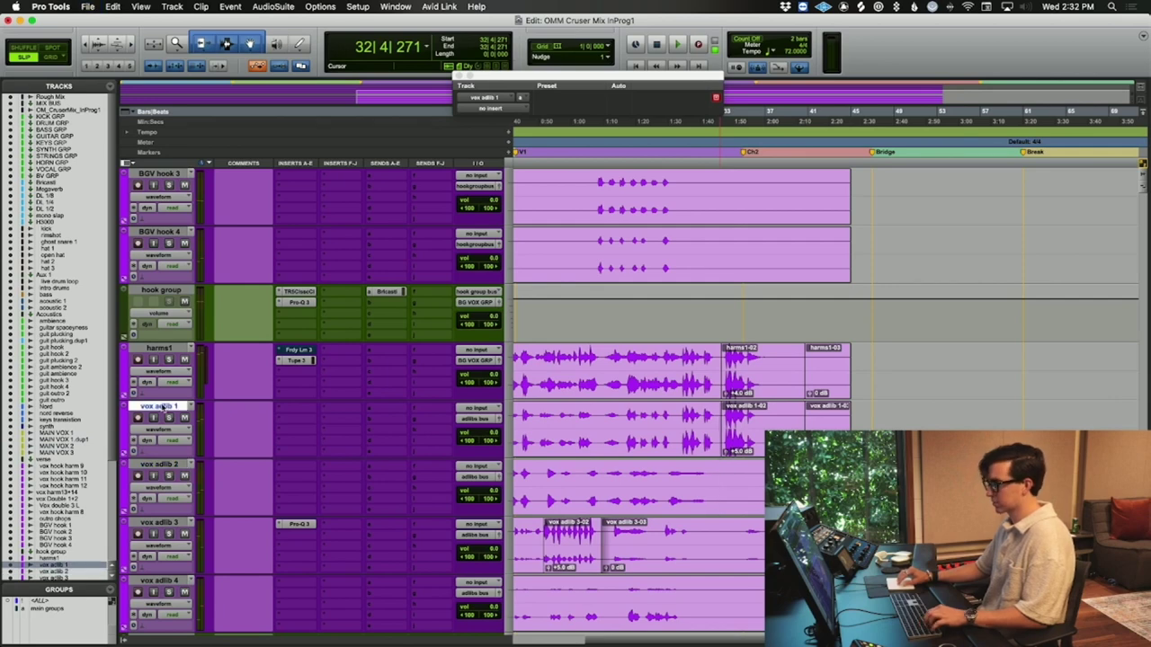
left_click(167, 349, "shift")
right_click(166, 349)
left_click(218, 536)
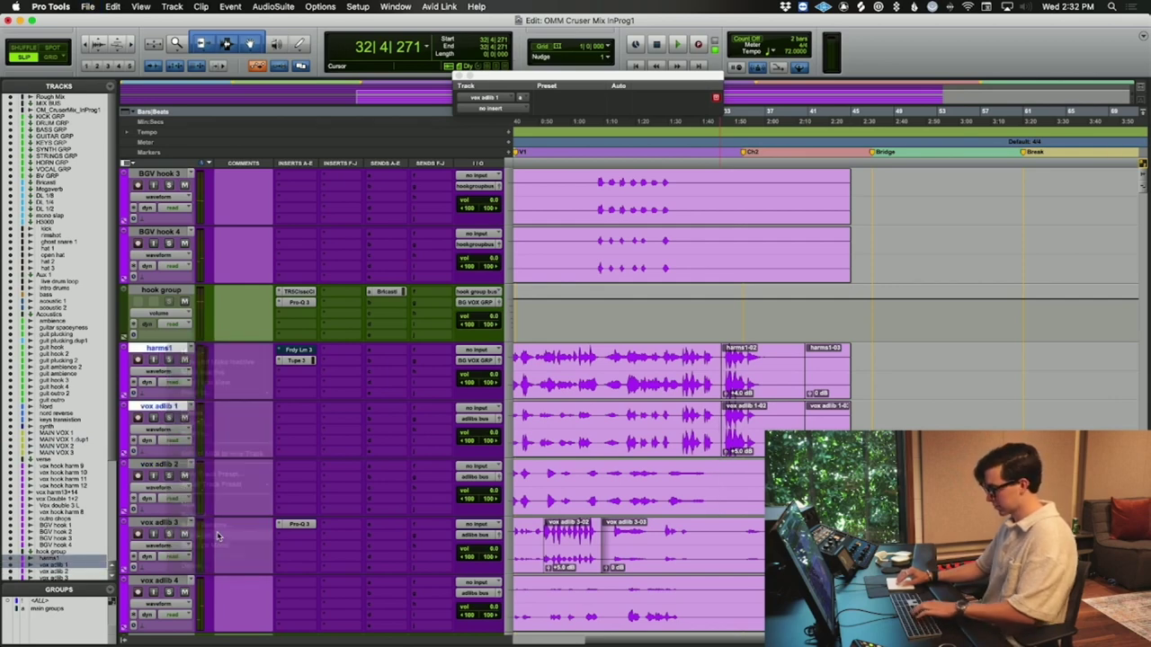
key("Return")
- Mute the long early clips on the two duplicated tracks and harms1-02 and vox adlib 1-02 on the originals, then save the session
left_click(692, 497)
left_click(676, 550, "shift")
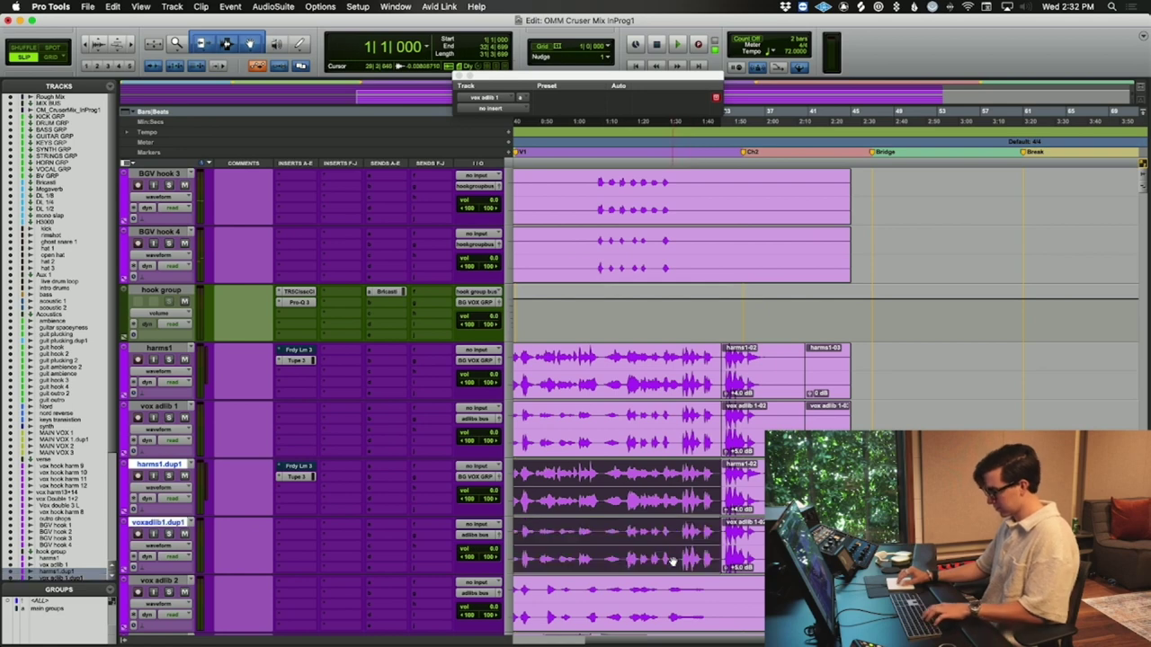
left_click(758, 444)
left_click(753, 391, "shift")
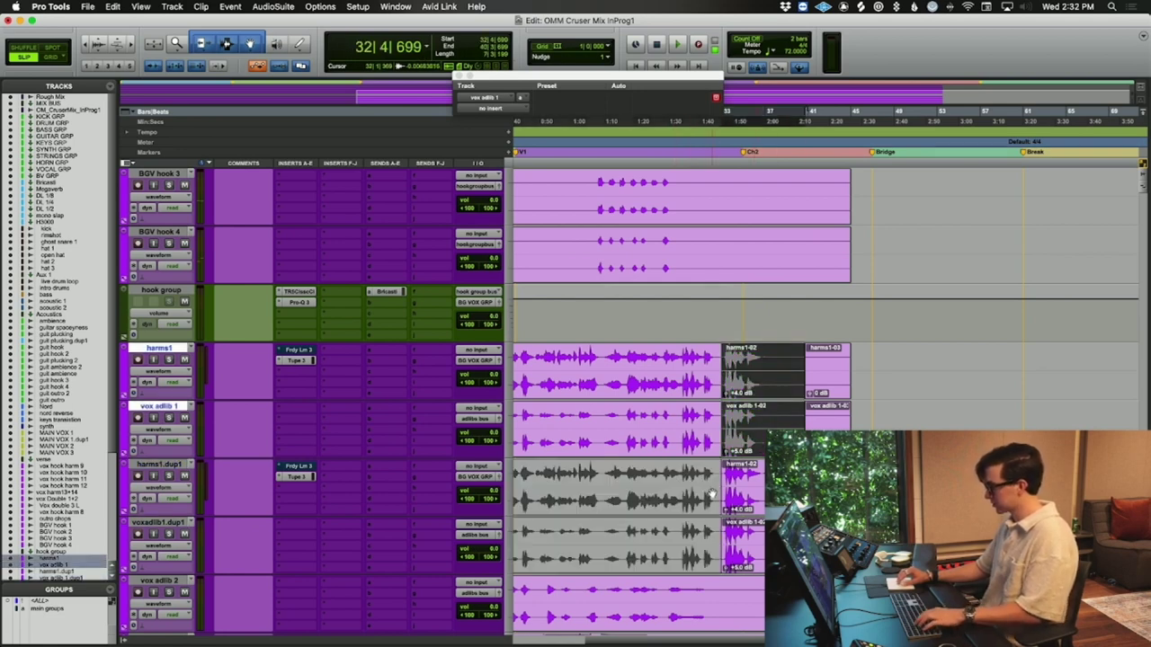
left_click(712, 493)
key("super+z")
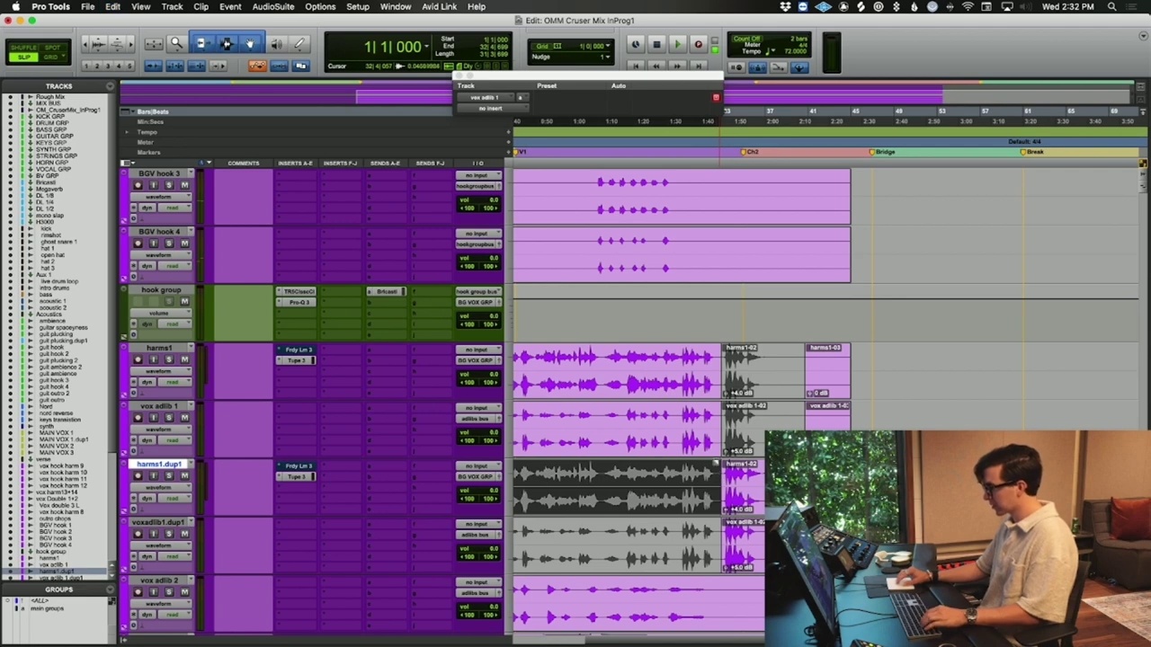
left_click(712, 424)
key("super+s")
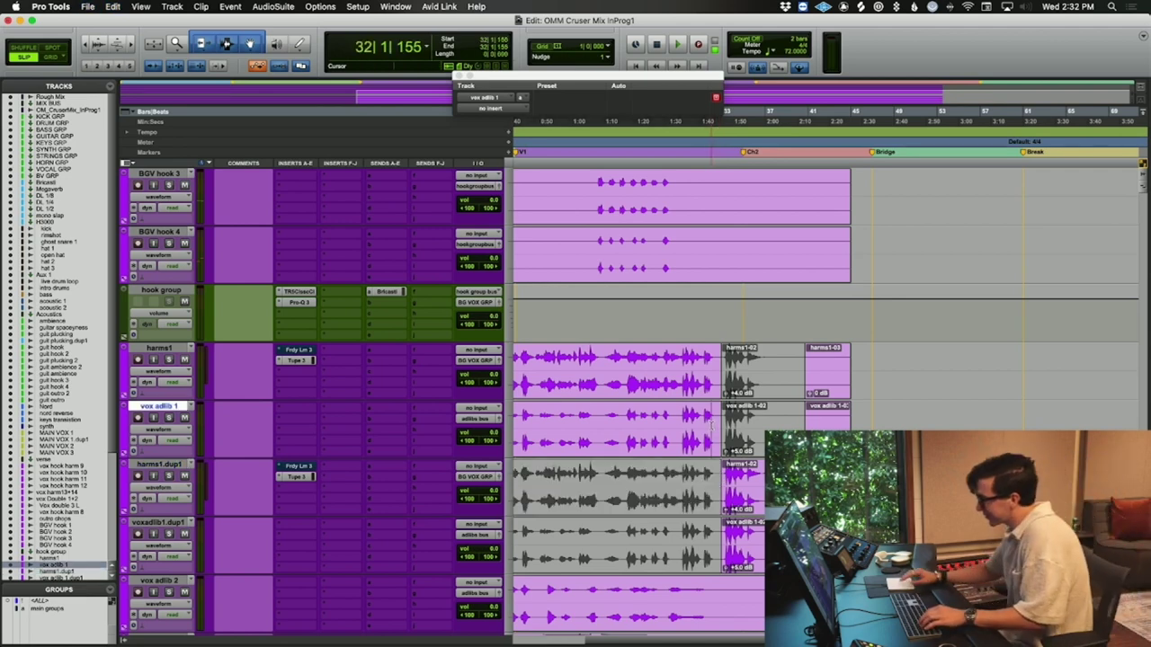
- Look through the mixer channels, close the empty plug-in window and save the session back in the edit view
key("super+equal")
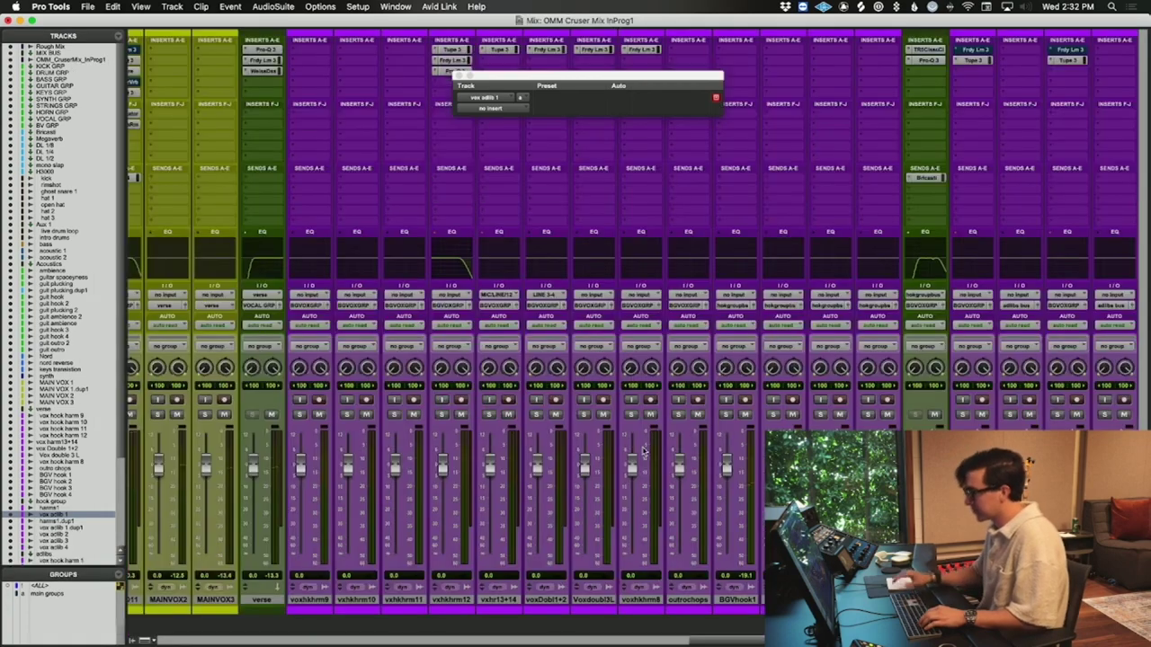
scroll(642, 452, "left", 20)
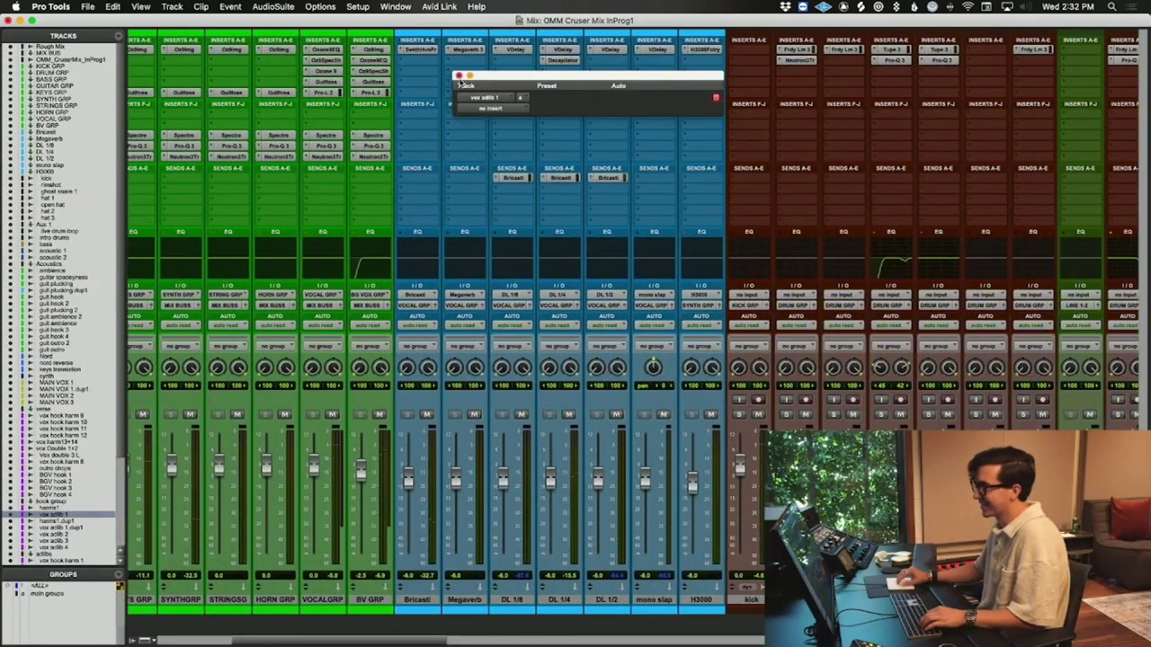
left_click(458, 75)
key("super+equal")
key("super+s")
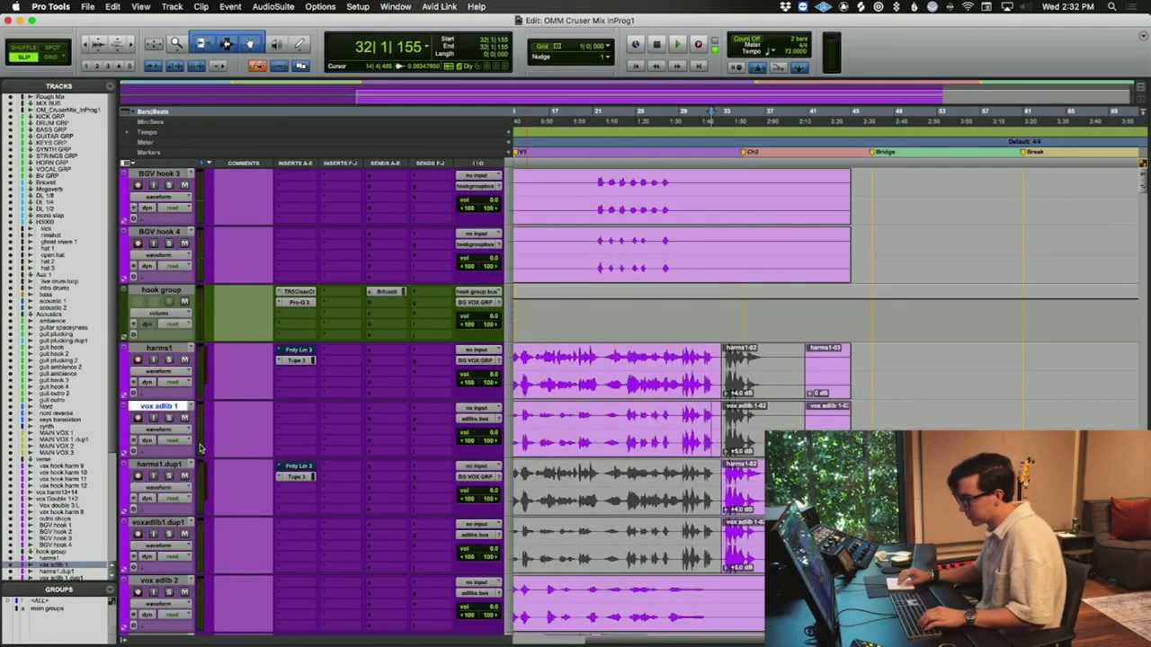
- Move the harms1.dup1 and voxadlib1.dup1 tracks together to directly below MAINVOX1.dp1
double_click(162, 465)
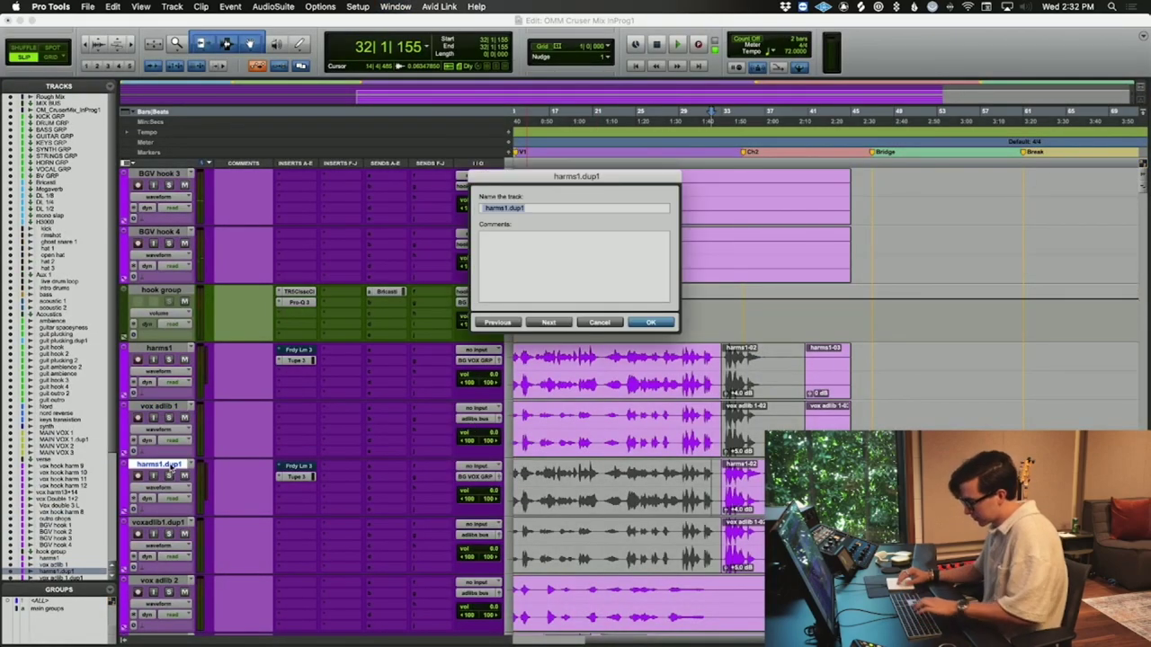
key("Escape")
left_click(158, 524, "shift")
left_click_drag(168, 464, 180, 144)
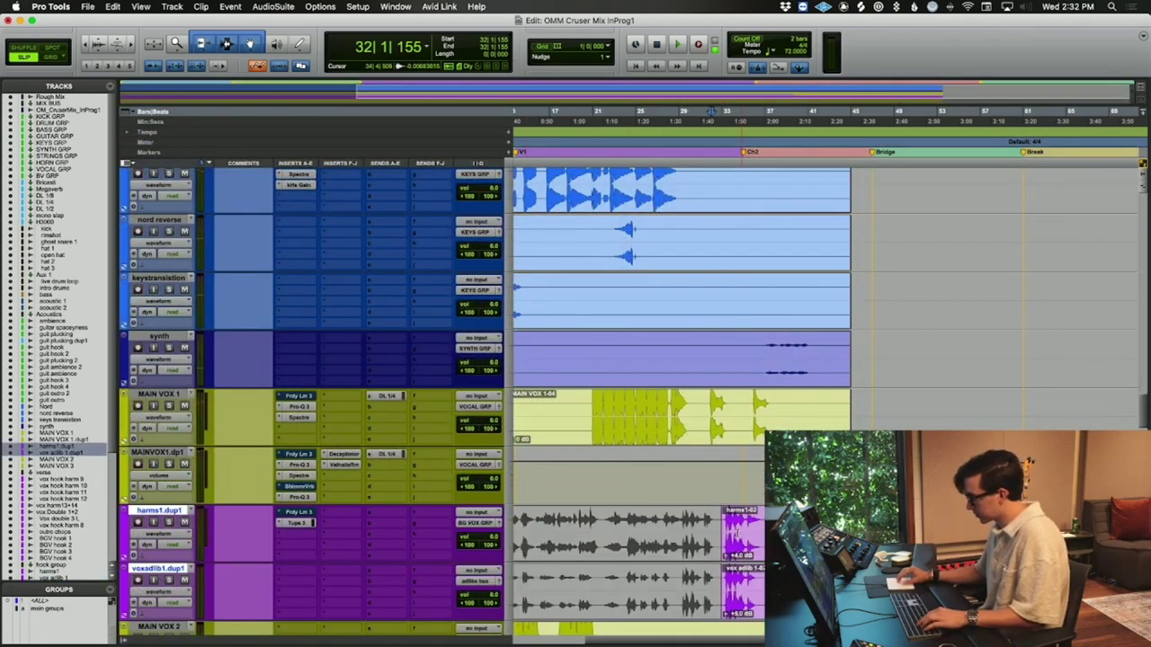
- Play from 32|4|057 and copy the Pro-Q 3 inserts from MAINVOX1.dp1 to harms1.dup1 and voxadlib1.dup1
left_click(718, 481)
key("space")
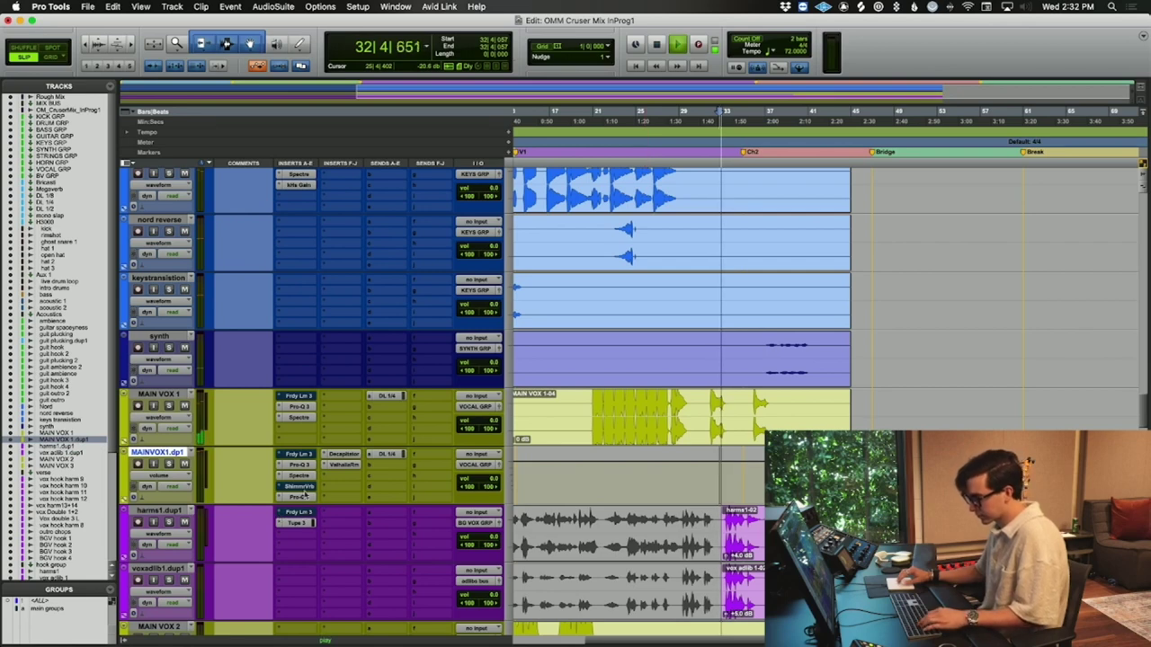
left_click_drag(300, 467, 297, 572)
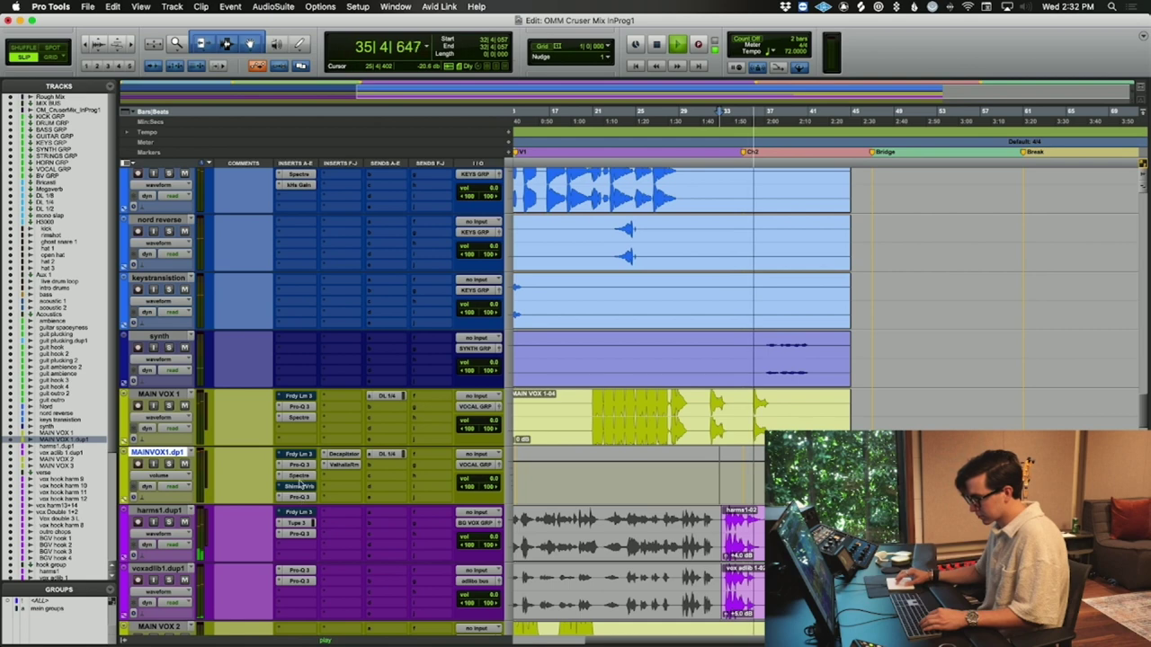
- Copy the Decapitator and ValhallaRoom inserts from MAINVOX1.dp1 to harms1.dup1 and voxadlib1.dup1, and replay from 33|1|381
left_click_drag(342, 516, 342, 514)
left_click_drag(344, 466, 344, 525)
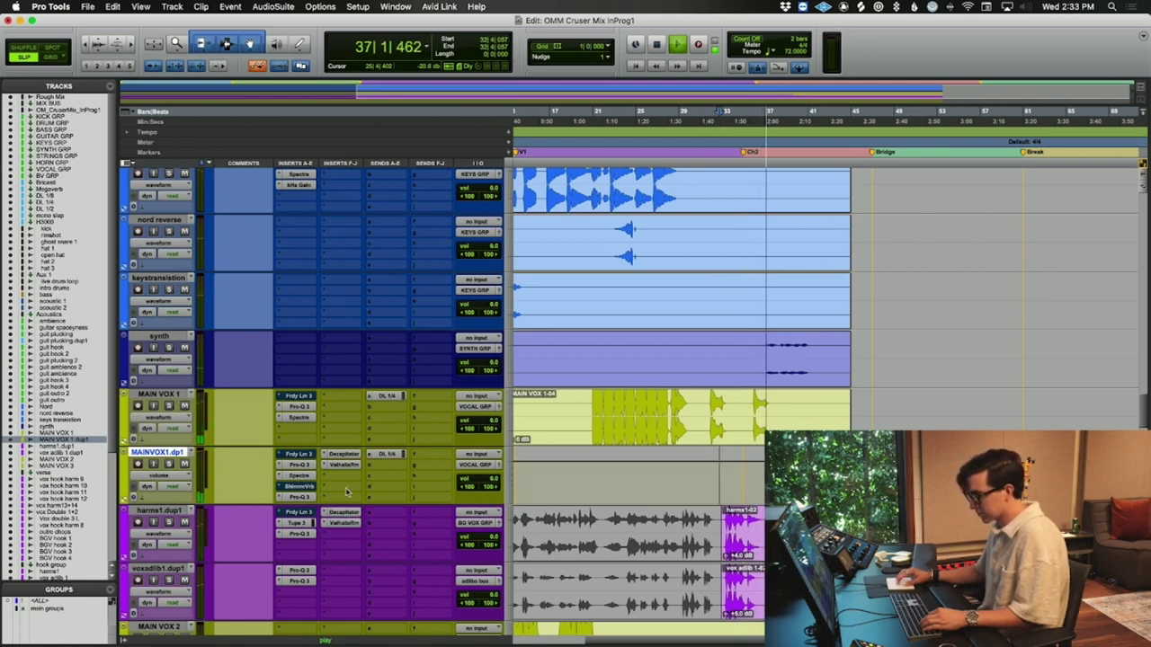
left_click_drag(339, 577, 339, 575)
left_click_drag(343, 524, 342, 585)
key("space")
key("space")
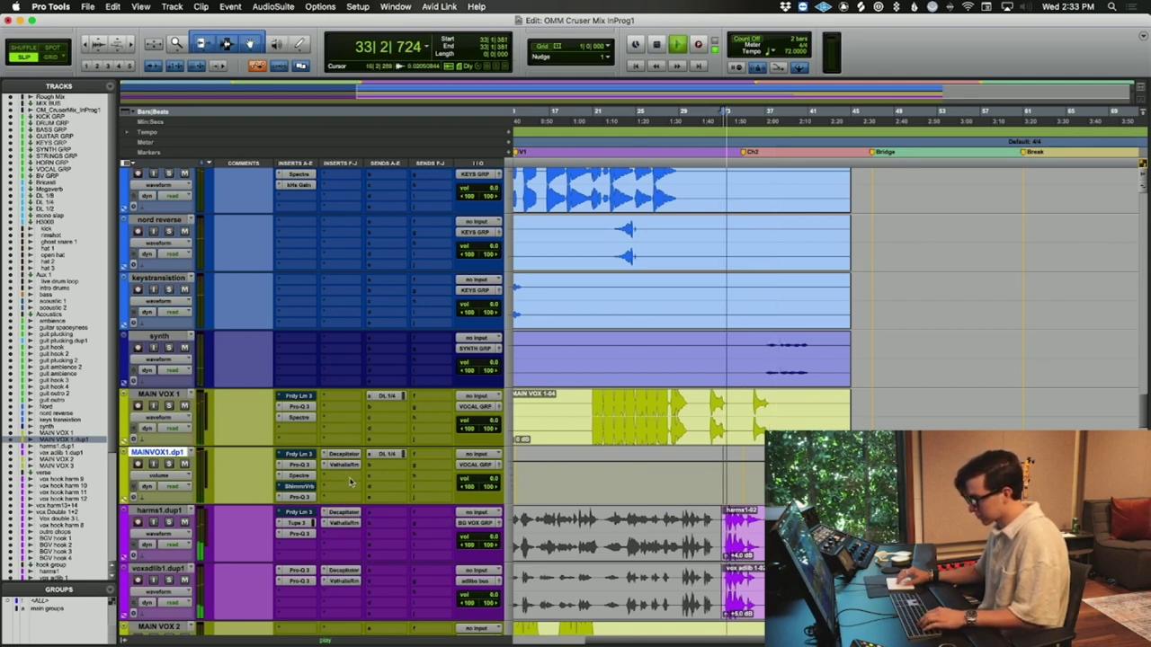
- Lower the ValhallaRoom mix to 35.7 % on voxadlib1.dup1 and 31.8 % on harms1.dup1, then close the reverb
left_click(343, 581)
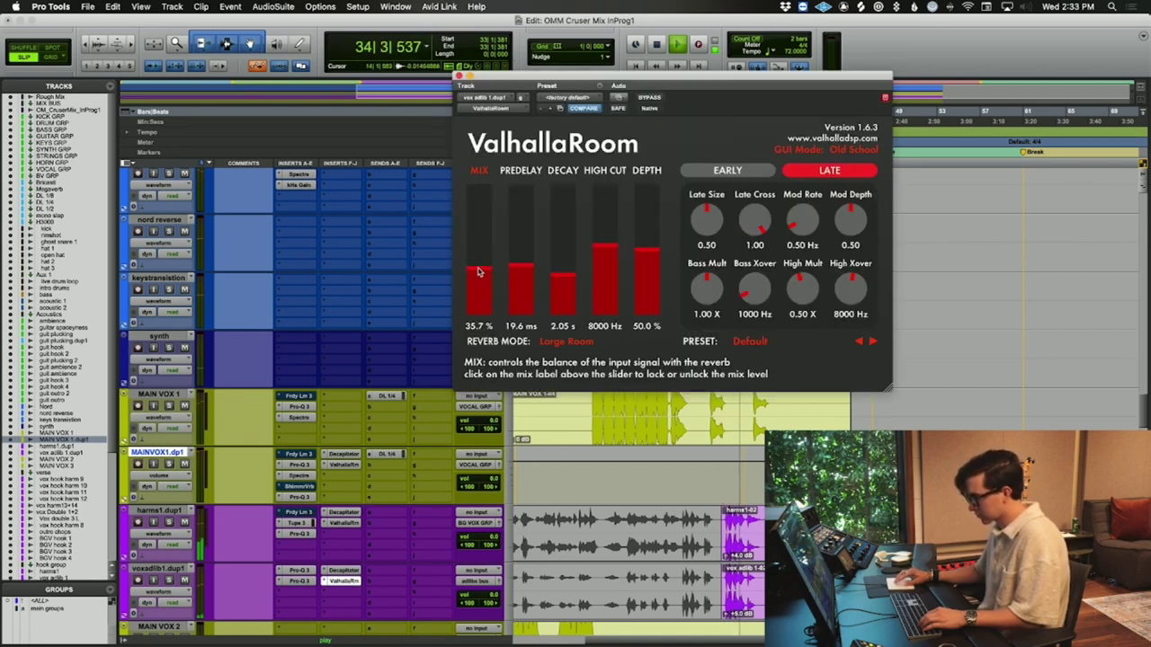
left_click(342, 524)
left_click(490, 276)
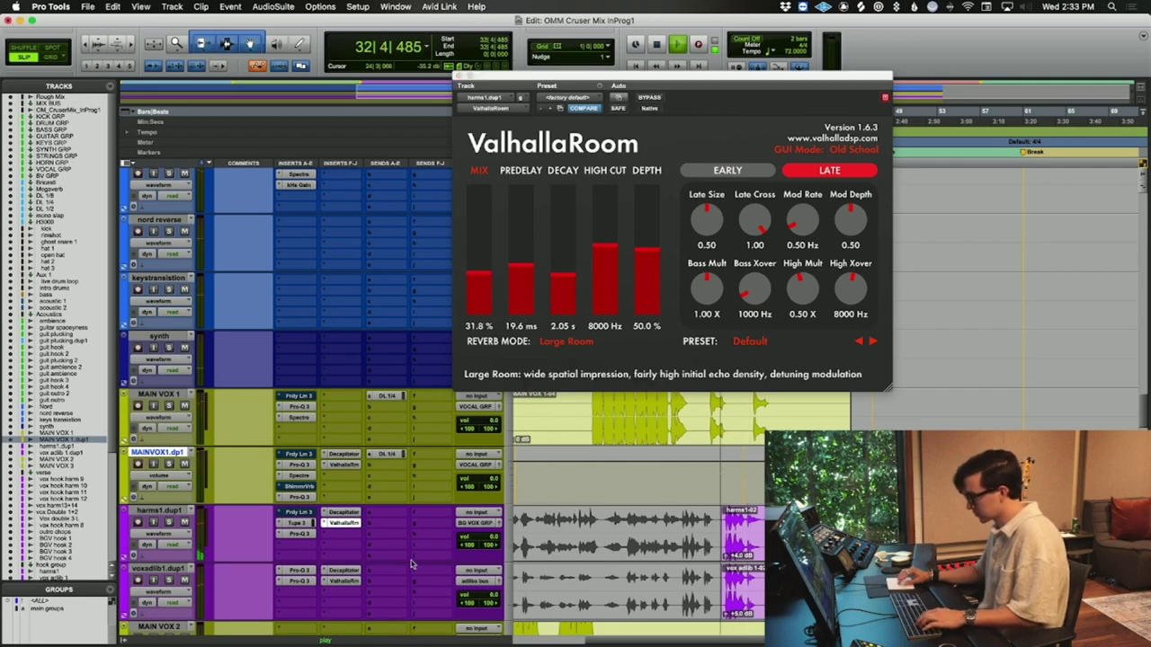
scroll(755, 521, "down", 7)
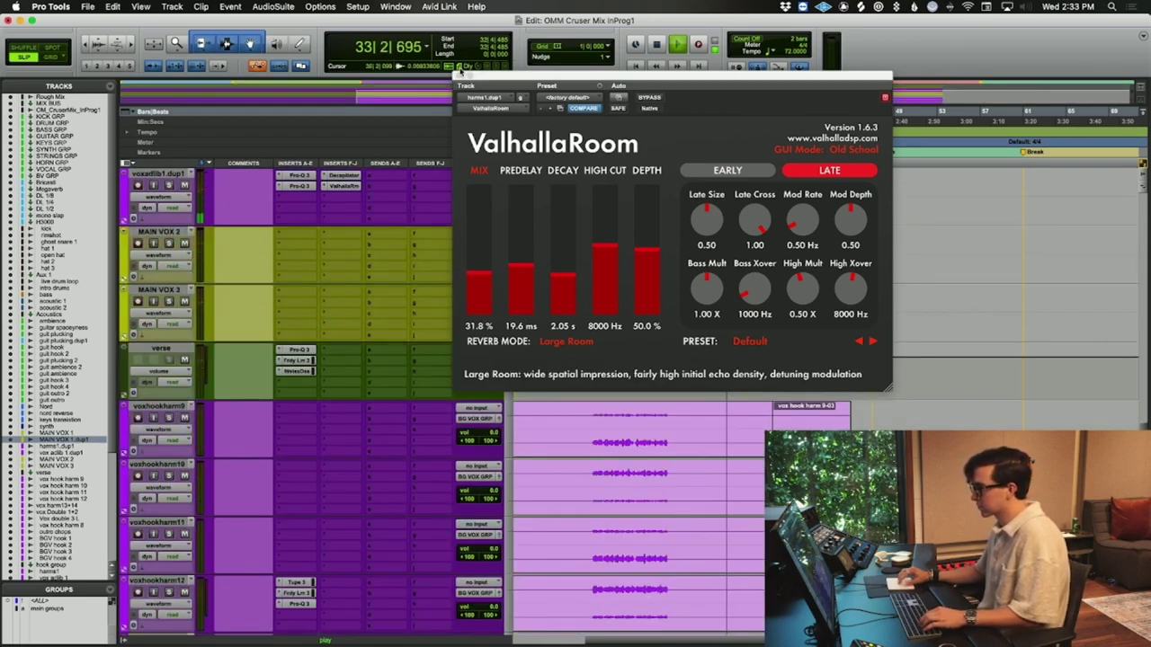
left_click(460, 75)
- Solo voxhookharm1 to check it, move the track directly below voxadlib1.dup1 and stop playback
scroll(660, 226, "down", 7)
scroll(660, 227, "down", 13)
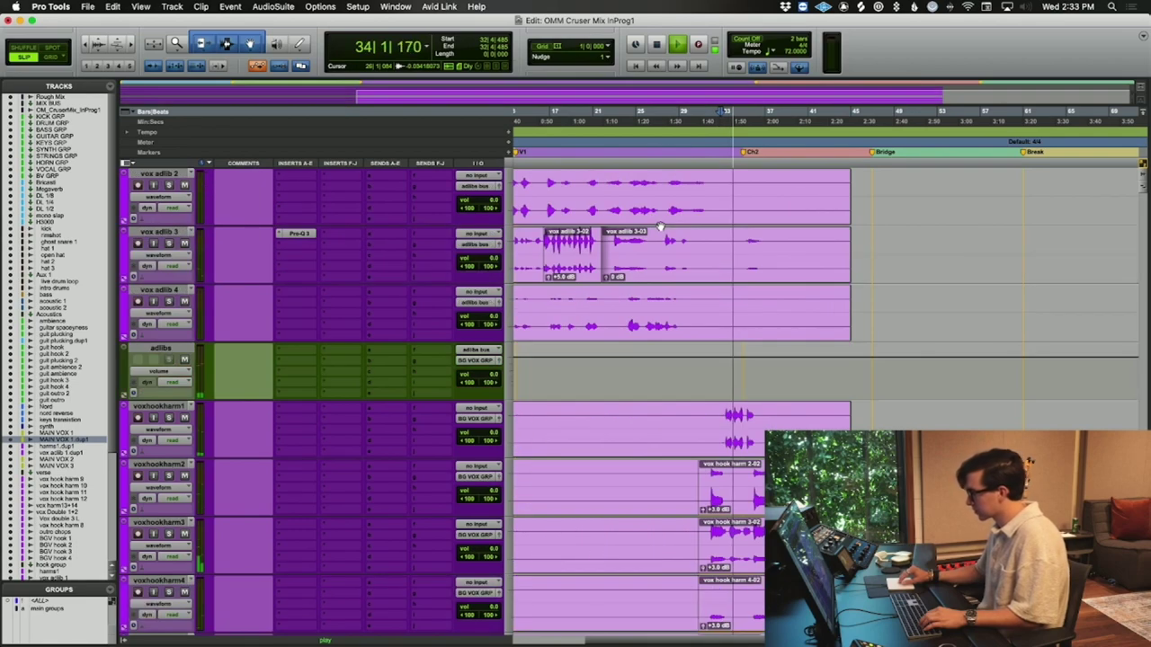
left_click(169, 418)
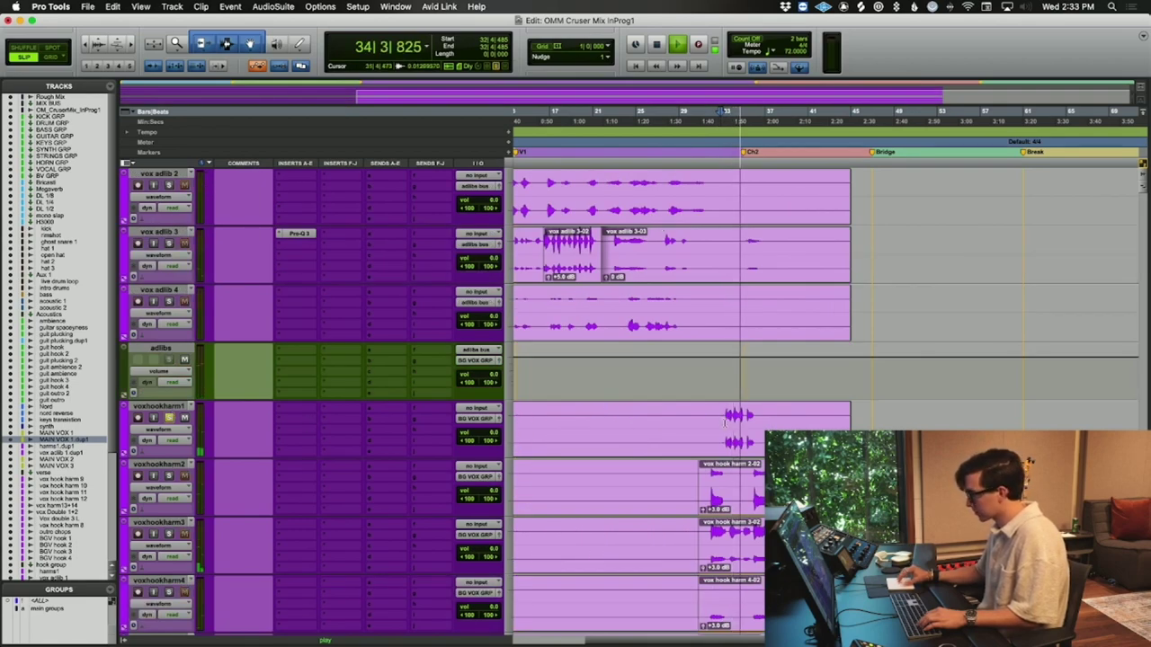
left_click_drag(149, 407, 135, 618)
key("space")
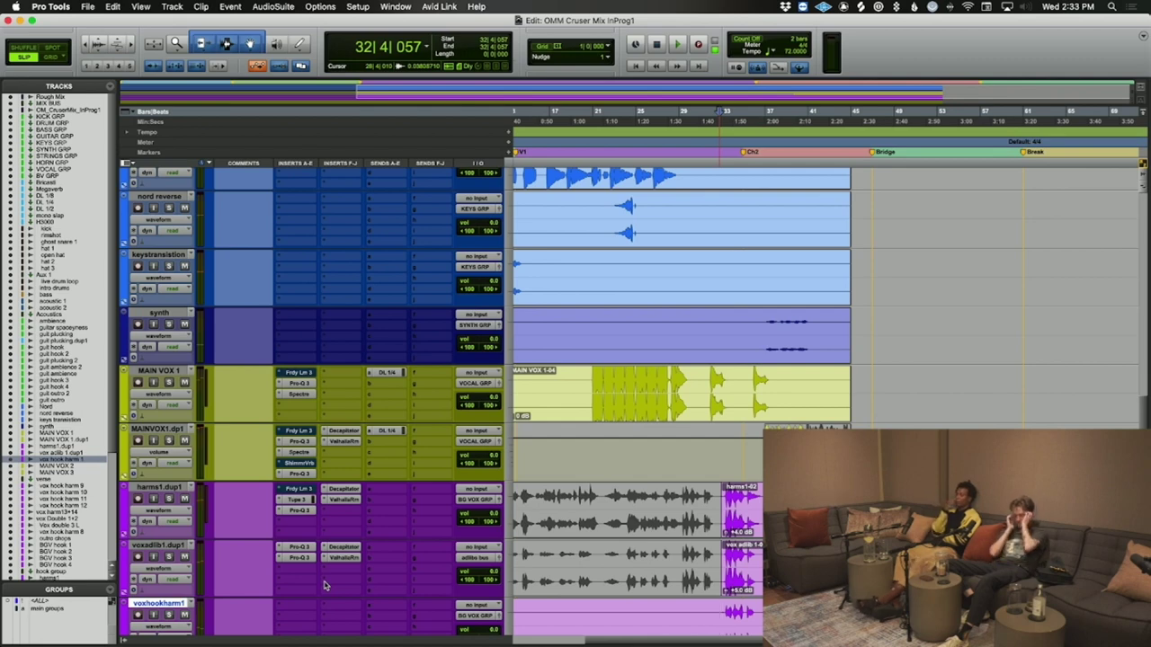
- Compare with MAINVOX1.dp1's ValhallaRoom while playing and lower the reverb mix to 7.8 % on harms1.dup1 and 11.7 % on voxadlib1.dup1
left_click(342, 442)
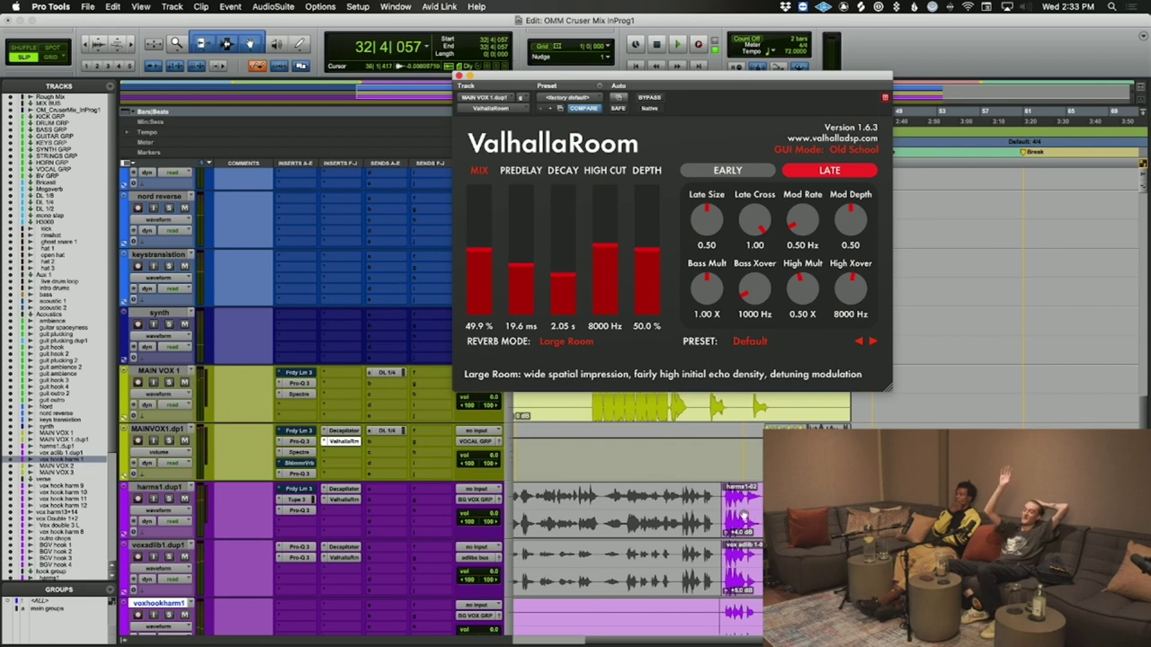
left_click(718, 456)
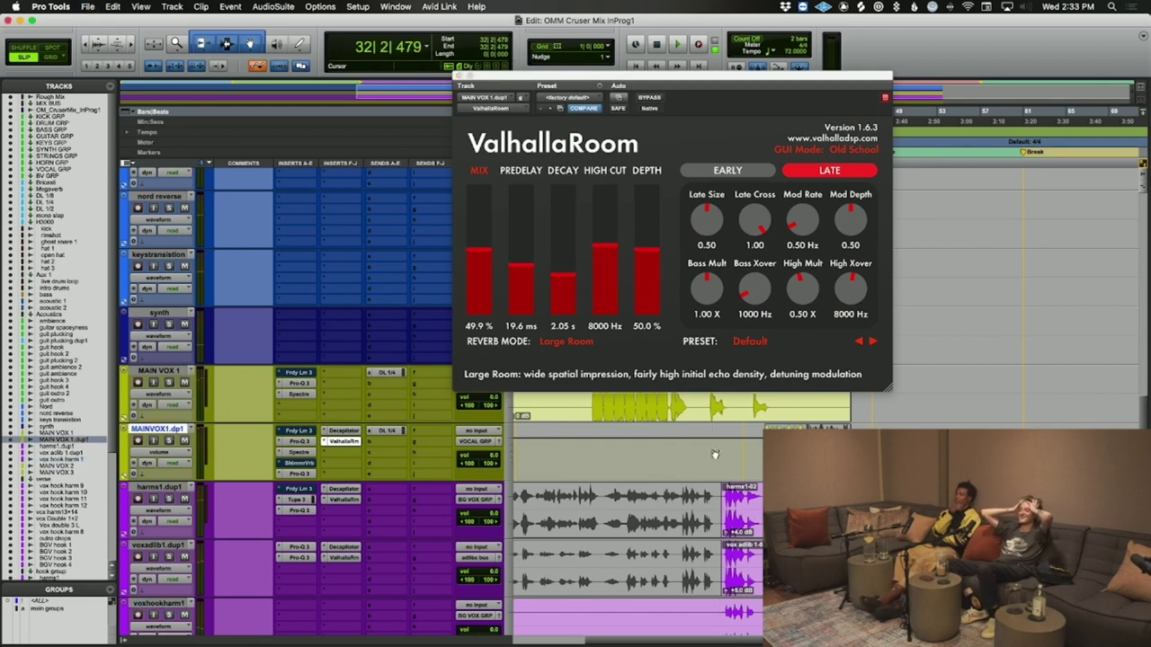
left_click(335, 500)
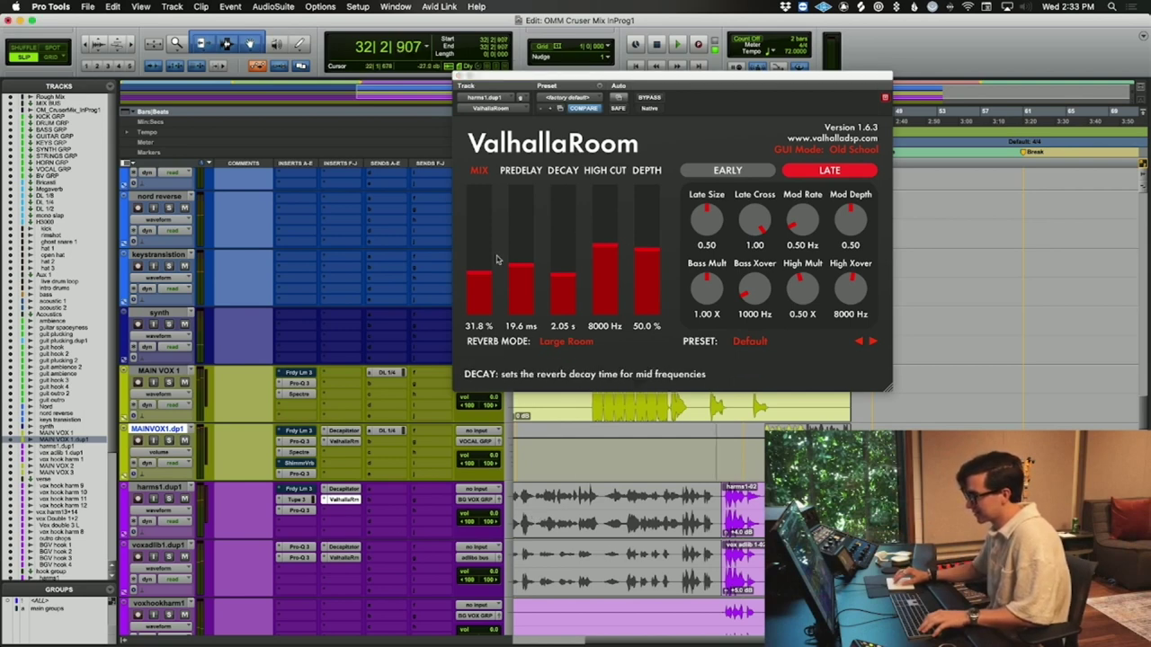
left_click_drag(480, 275, 479, 288)
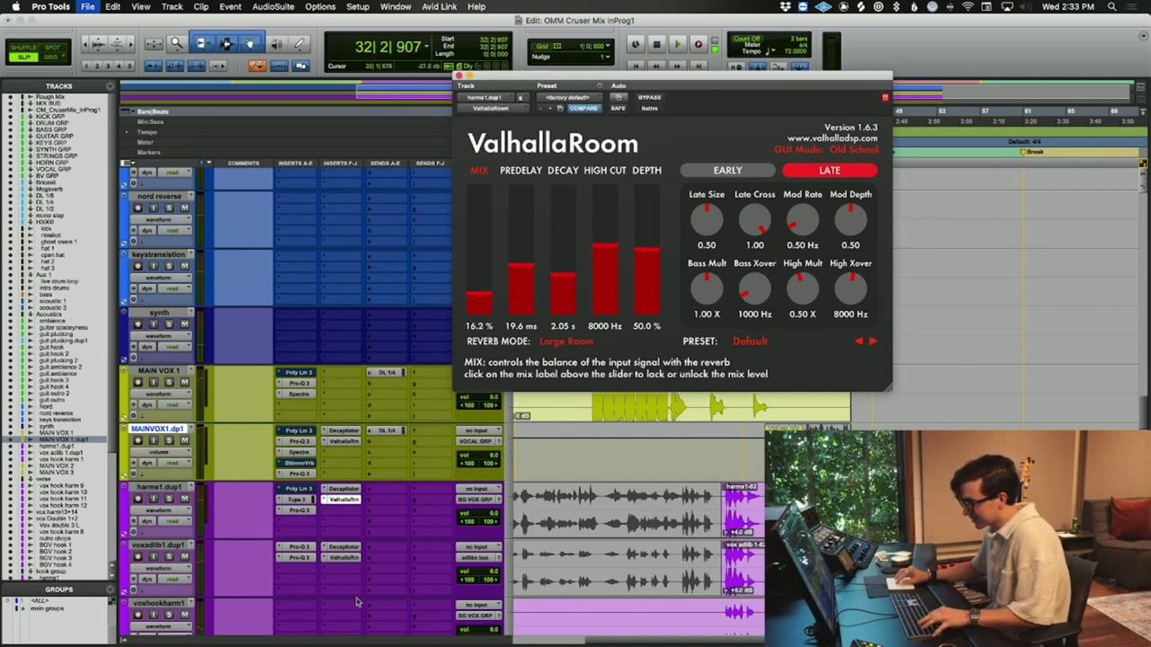
left_click(334, 558)
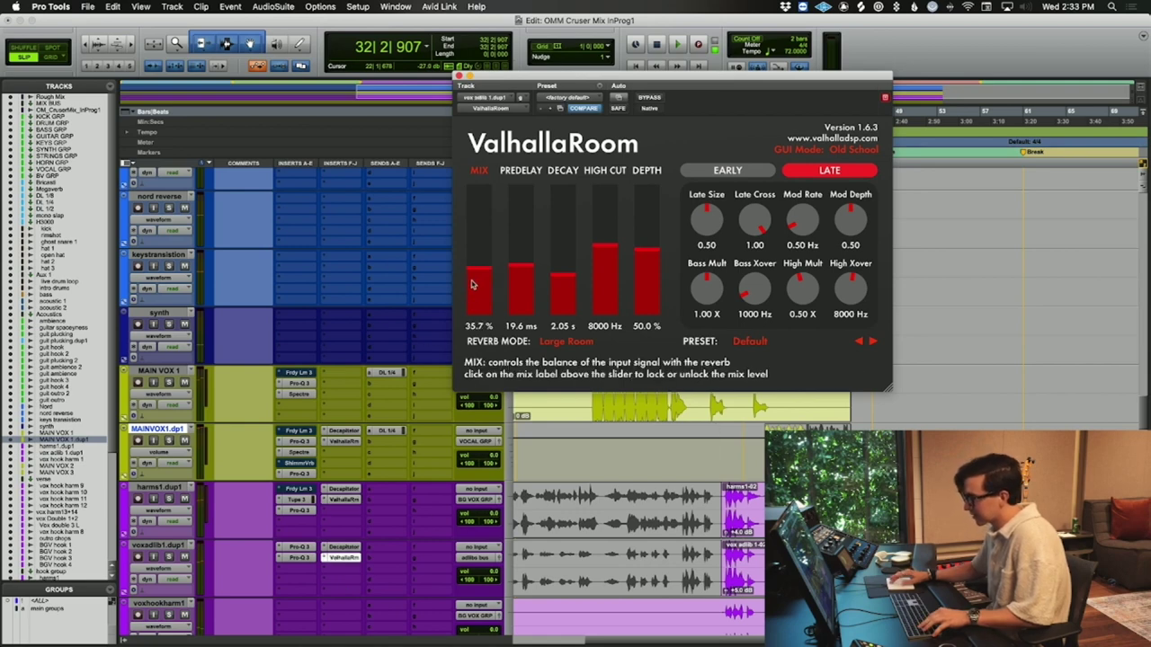
key("space")
left_click_drag(469, 294, 481, 301)
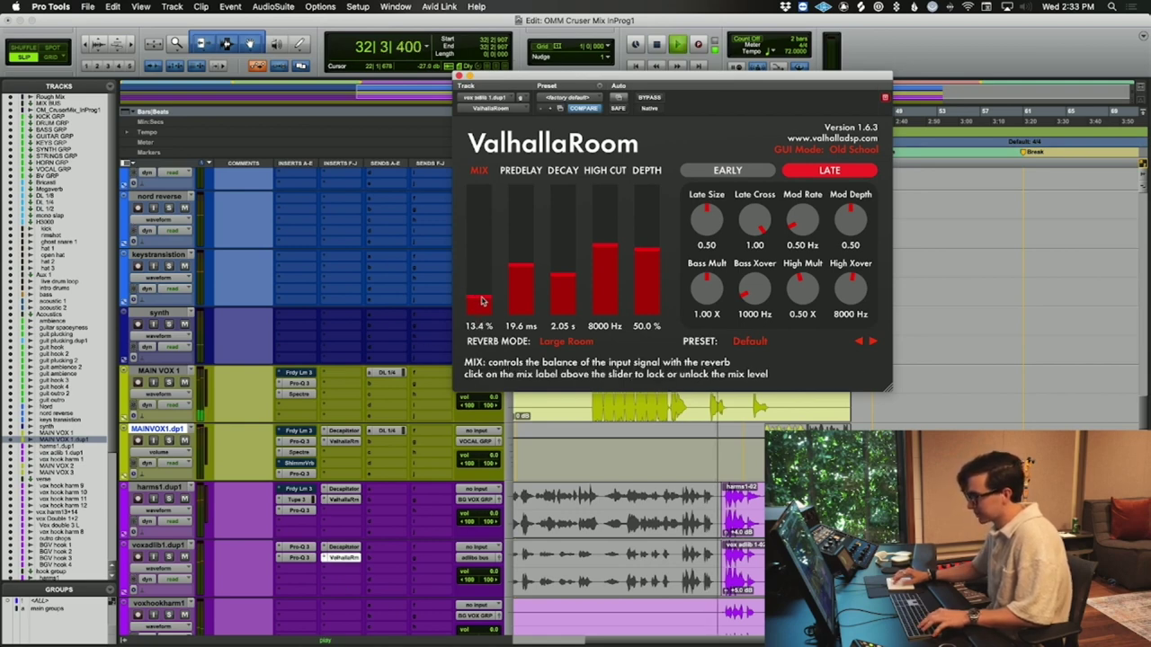
left_click(343, 441)
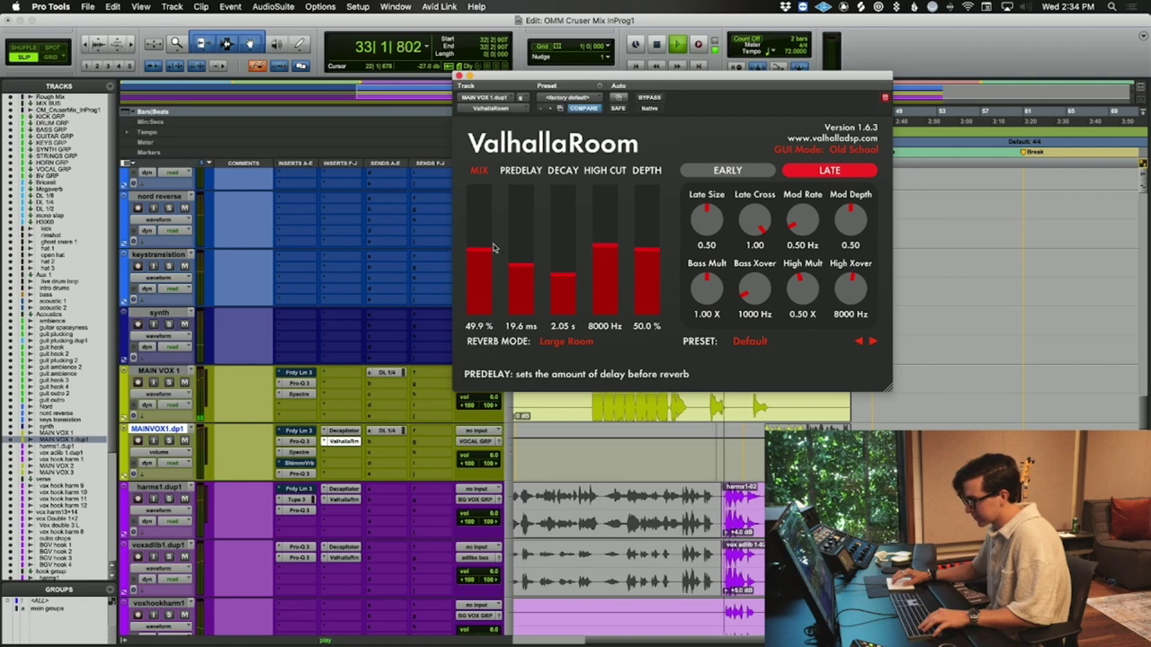
left_click(342, 499)
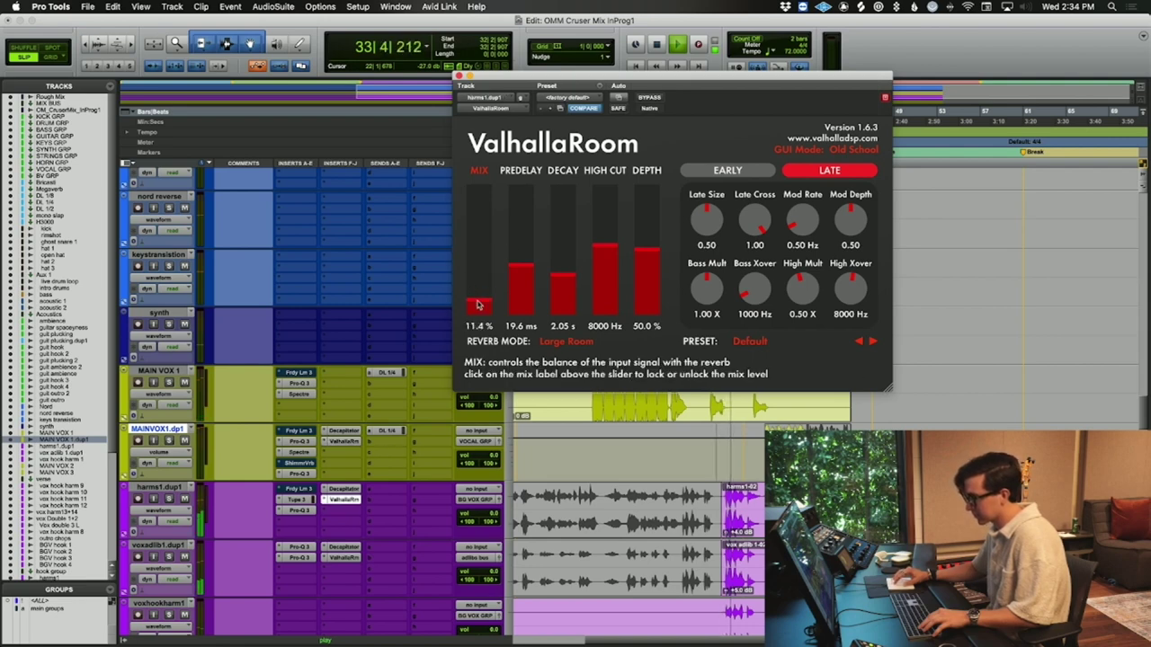
left_click(343, 557)
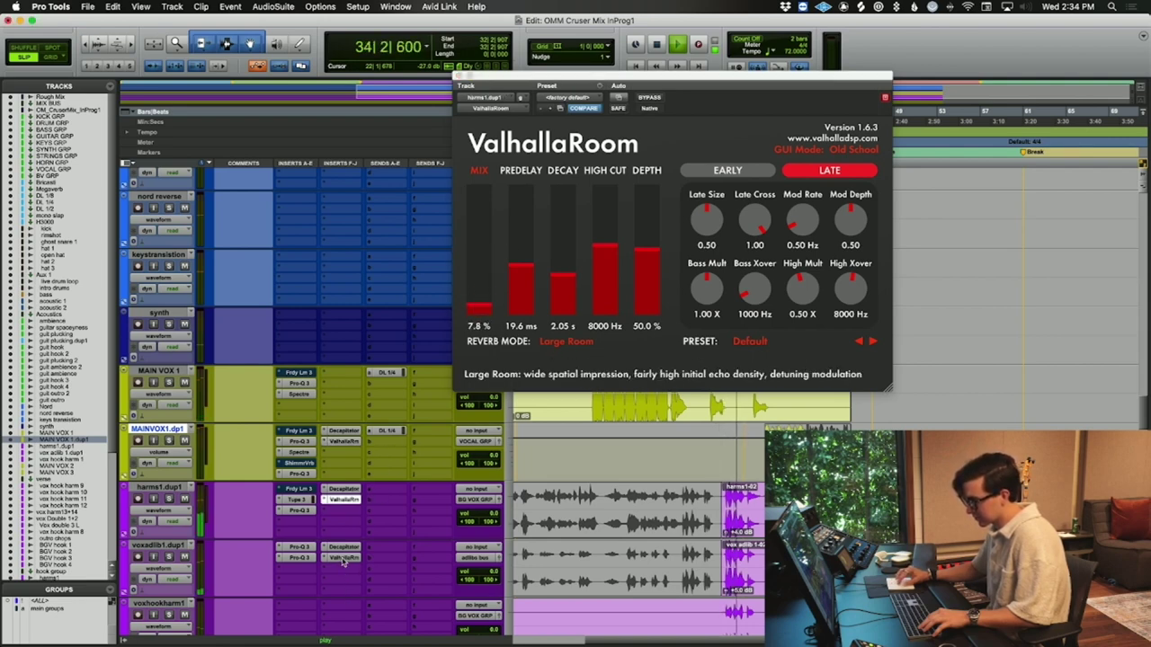
- Insert Faraday Limiter on voxhookharm1, load the GC START preset and lower its threshold to -18.0 dB while playing from 33|1|809
scroll(712, 553, "down", 2)
left_click(724, 539)
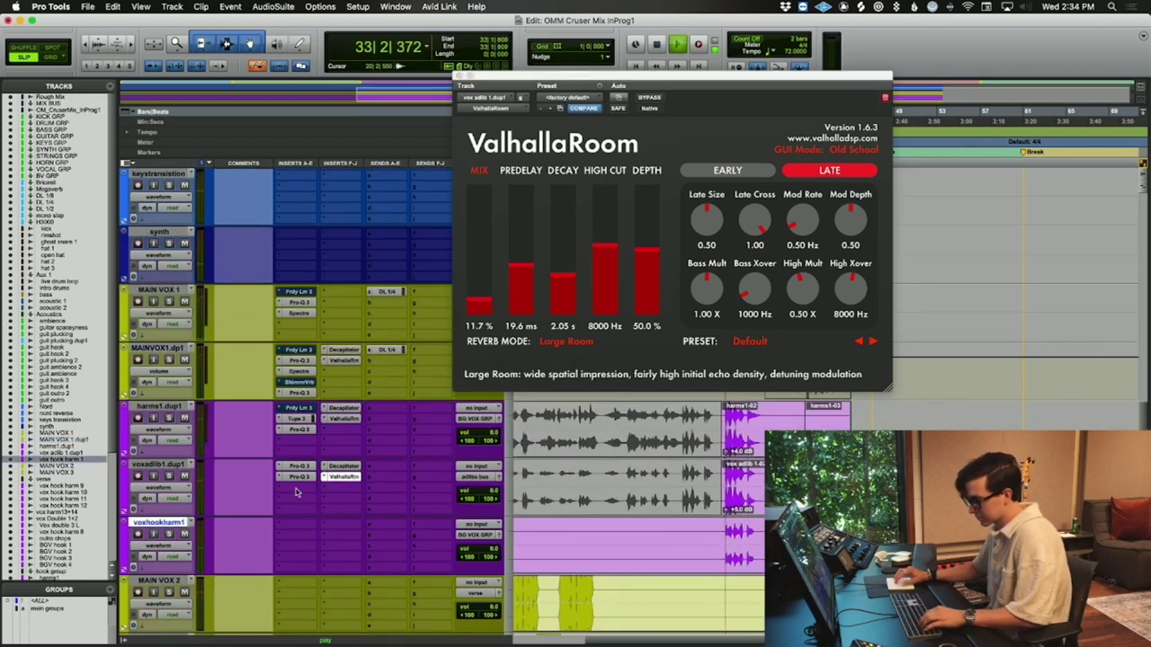
left_click(297, 523)
left_click(378, 510)
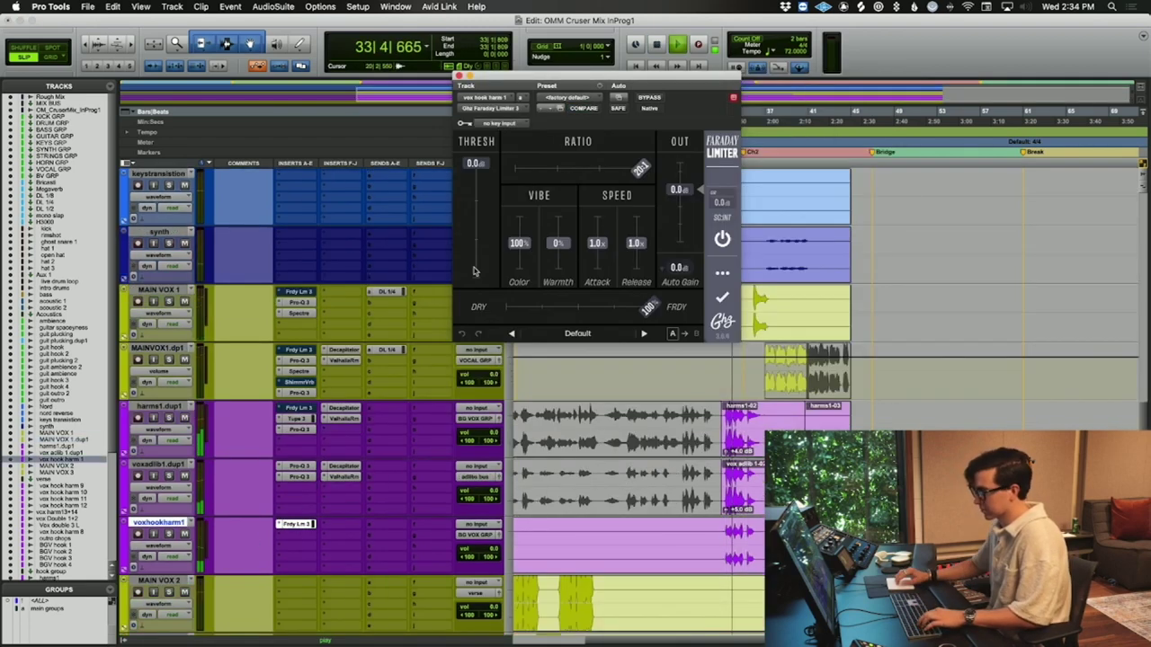
left_click(555, 107)
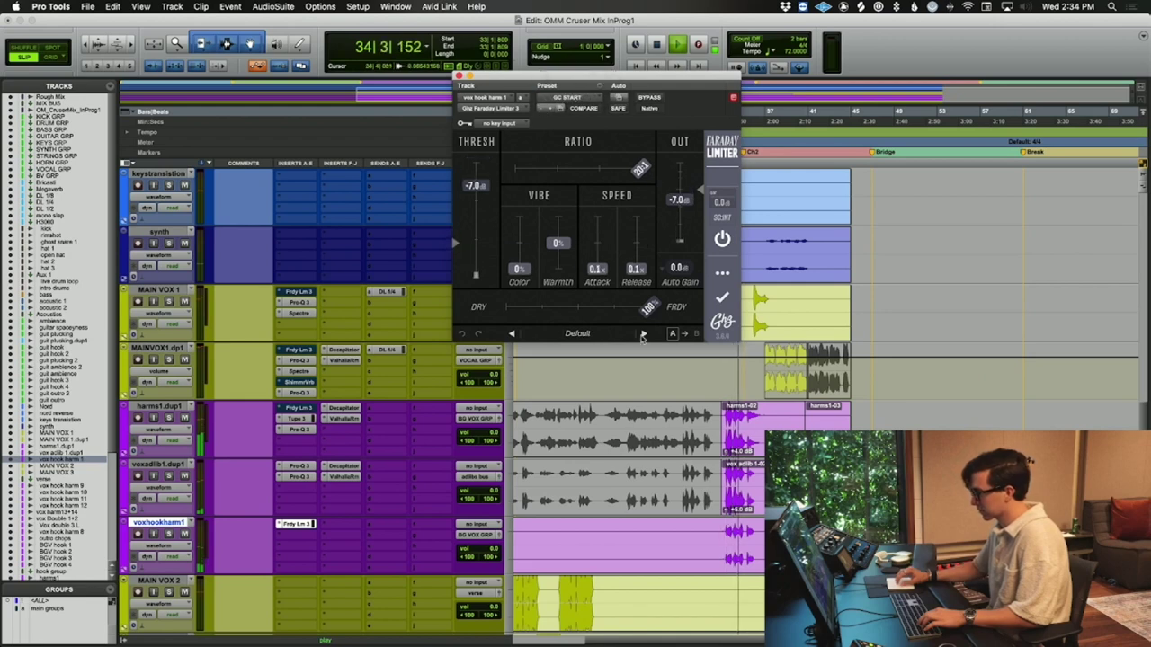
left_click_drag(483, 215, 483, 221)
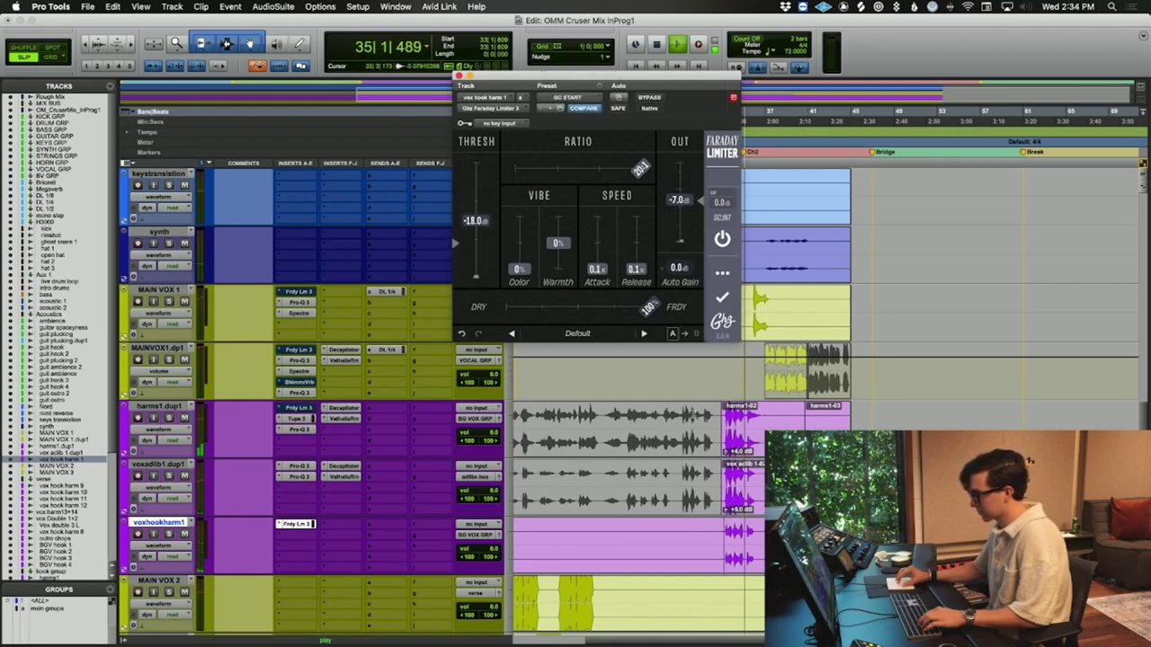
- Set the Faraday Limiter on voxhookharm1 to a -18.3 dB threshold and -15.3 dB output during playback, and close the plugin
left_click(679, 387)
left_click_drag(693, 179, 677, 268)
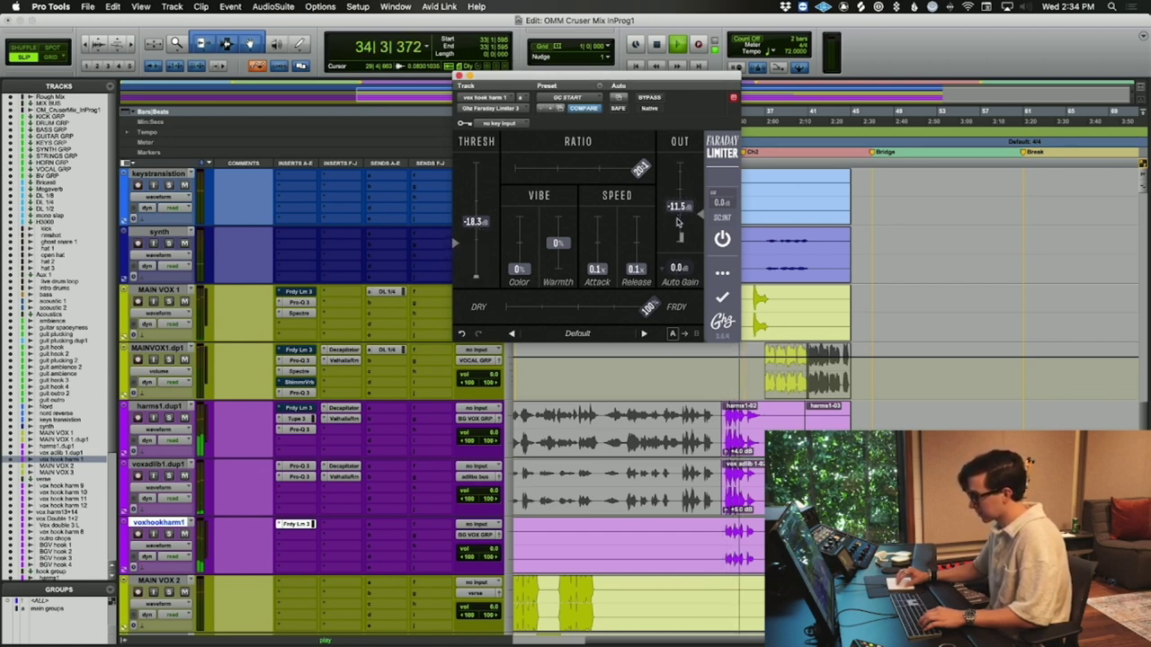
left_click_drag(677, 238, 672, 245)
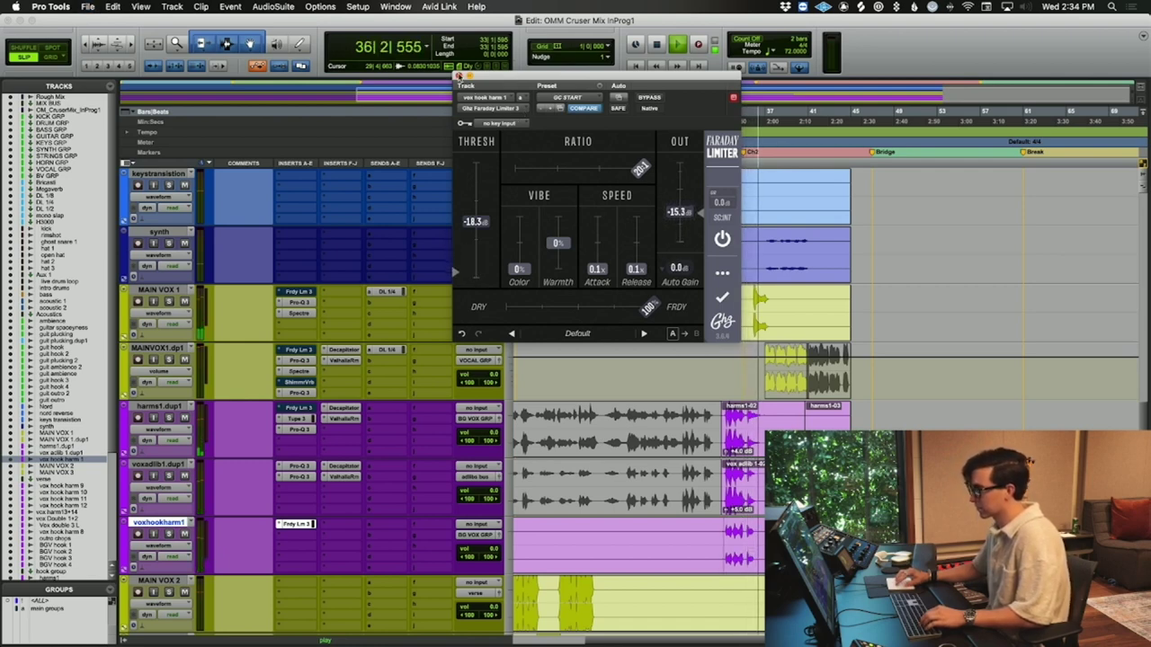
left_click(459, 76)
- Play the song from 30|2|883 through Ch2, stop playback, and examine the vocal, drum, group and guitar tracks down to guit outro
scroll(809, 391, "down", 10)
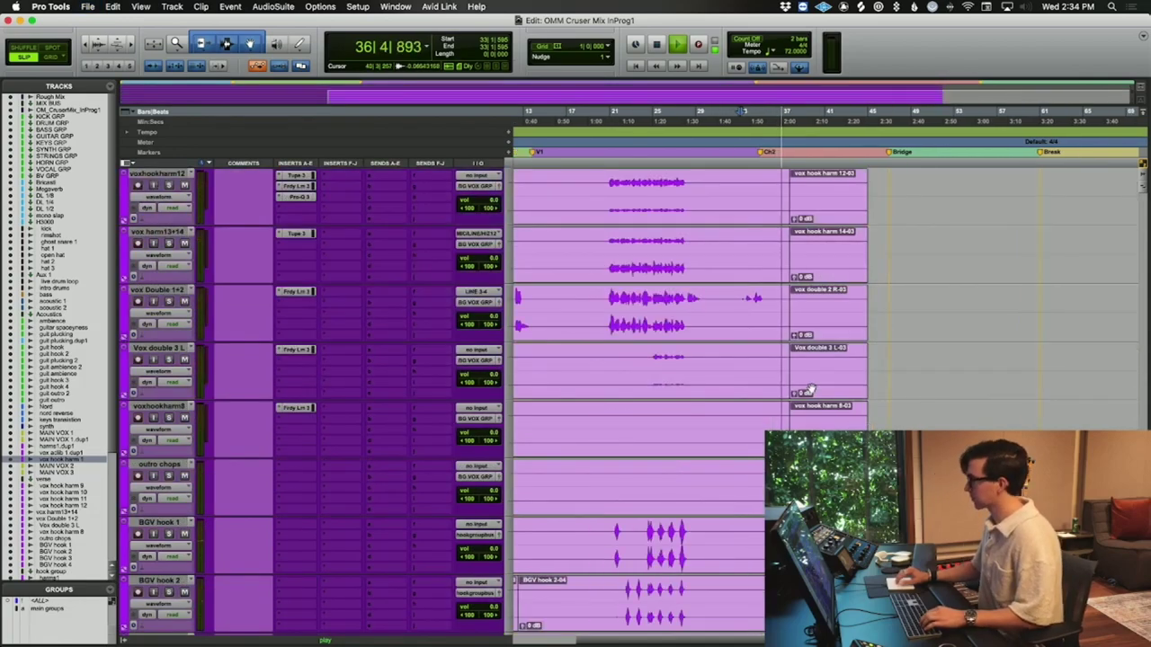
scroll(810, 391, "up", 10)
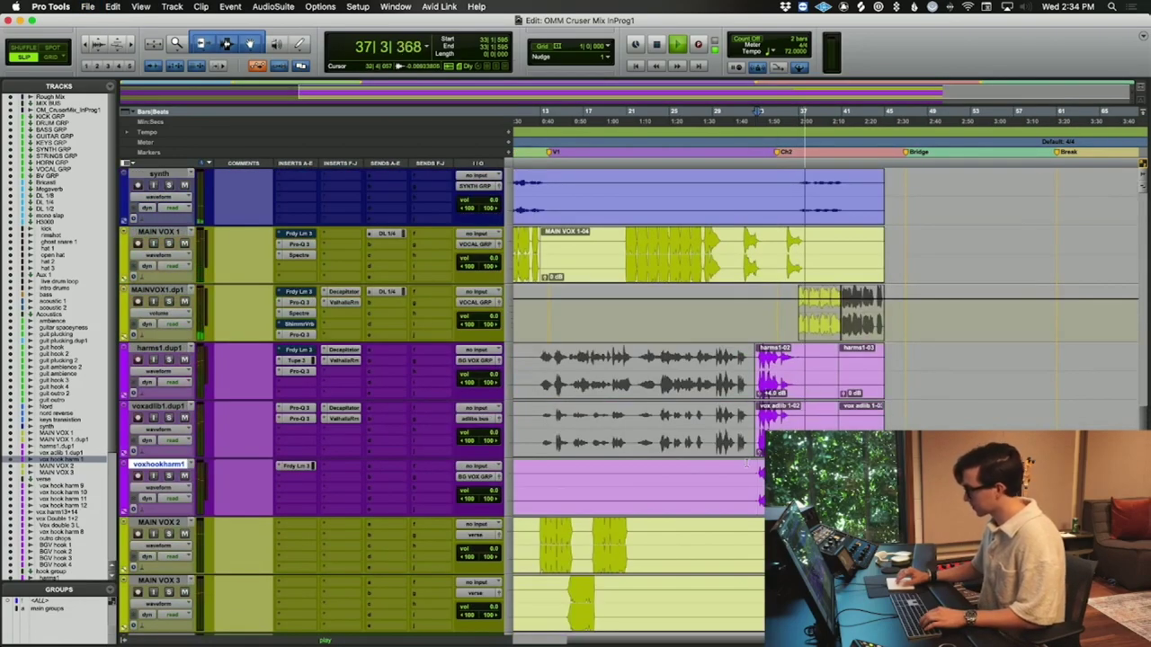
key("space")
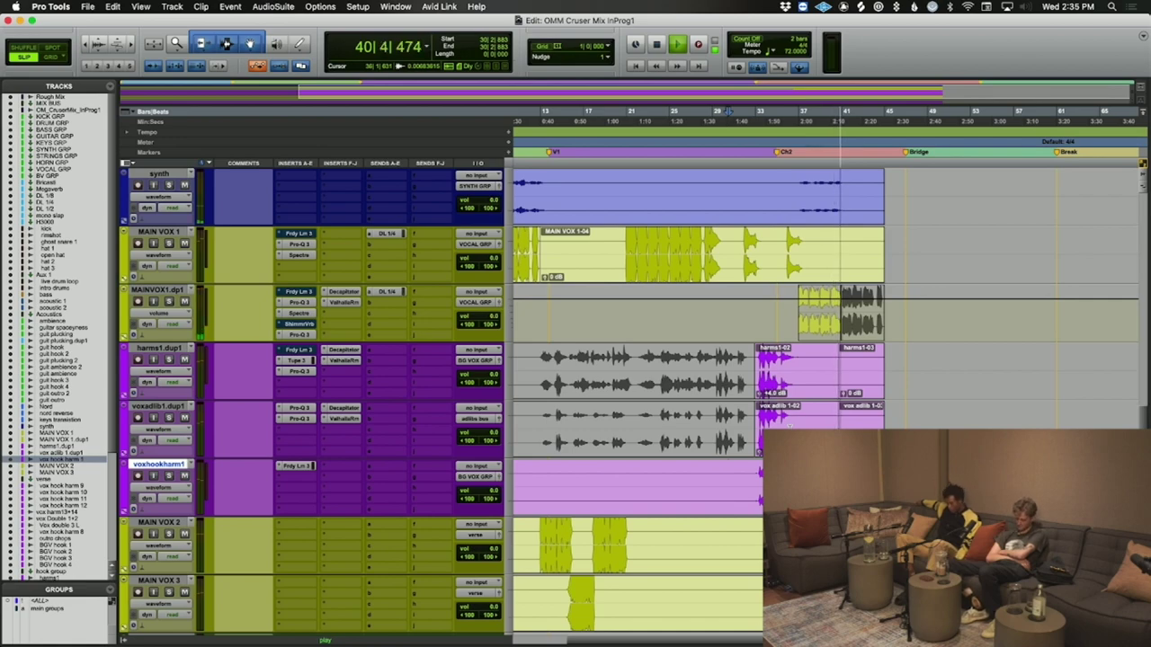
scroll(836, 387, "down", 10)
scroll(840, 382, "up", 8)
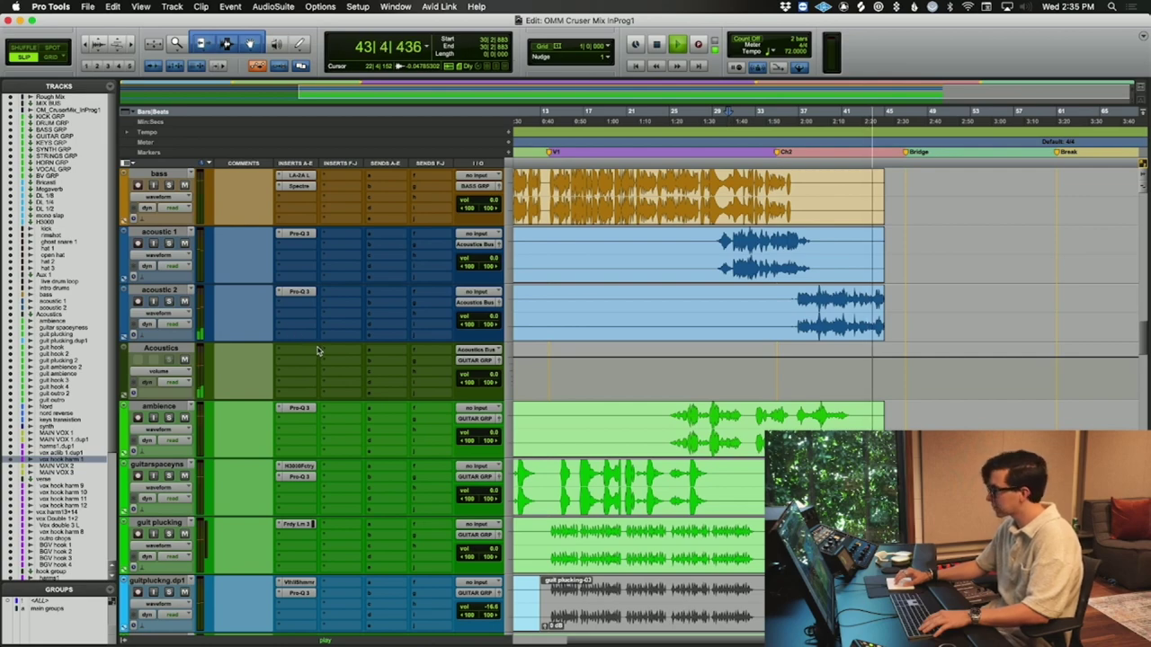
scroll(450, 349, "up", 10)
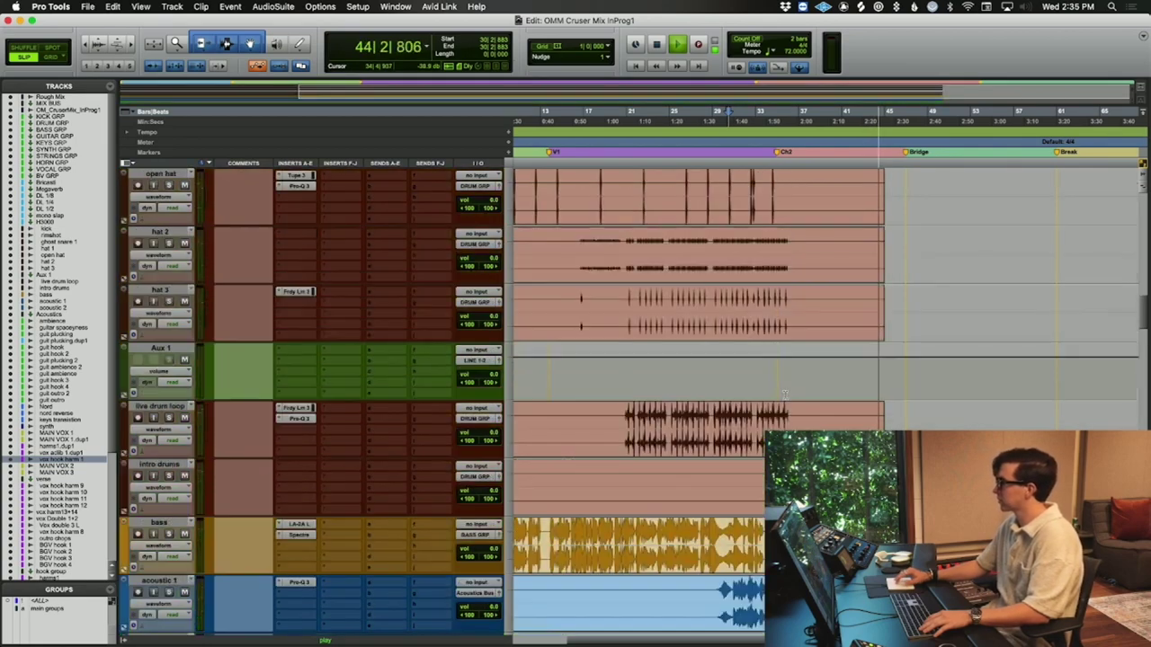
scroll(788, 397, "up", 10)
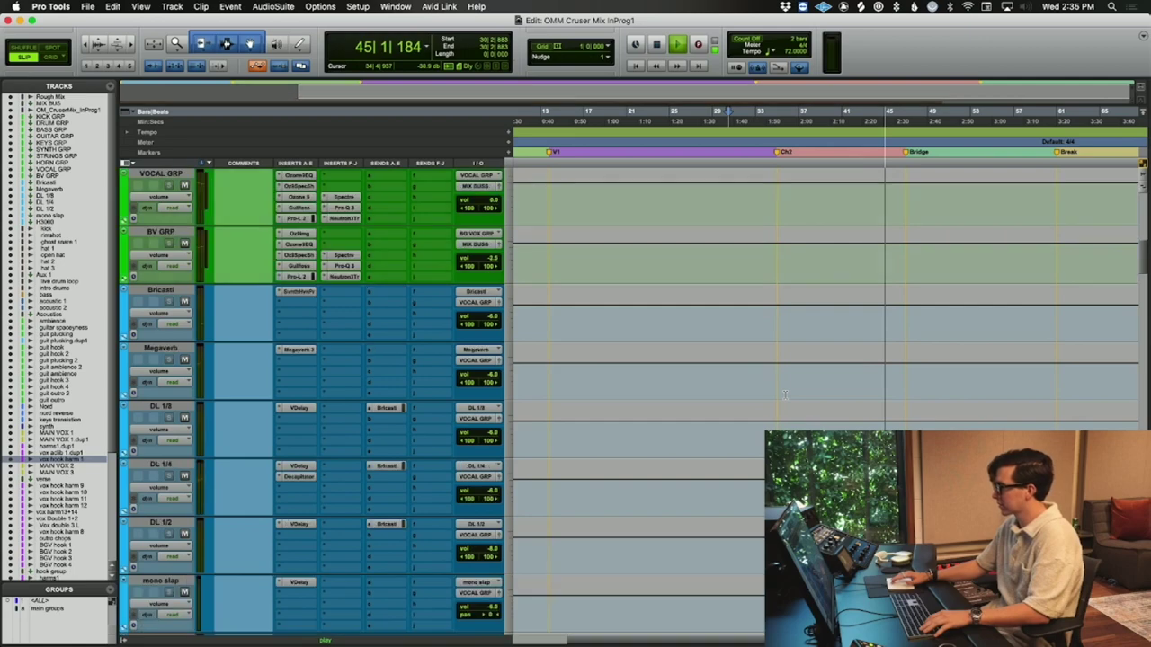
key("space")
scroll(794, 397, "down", 20)
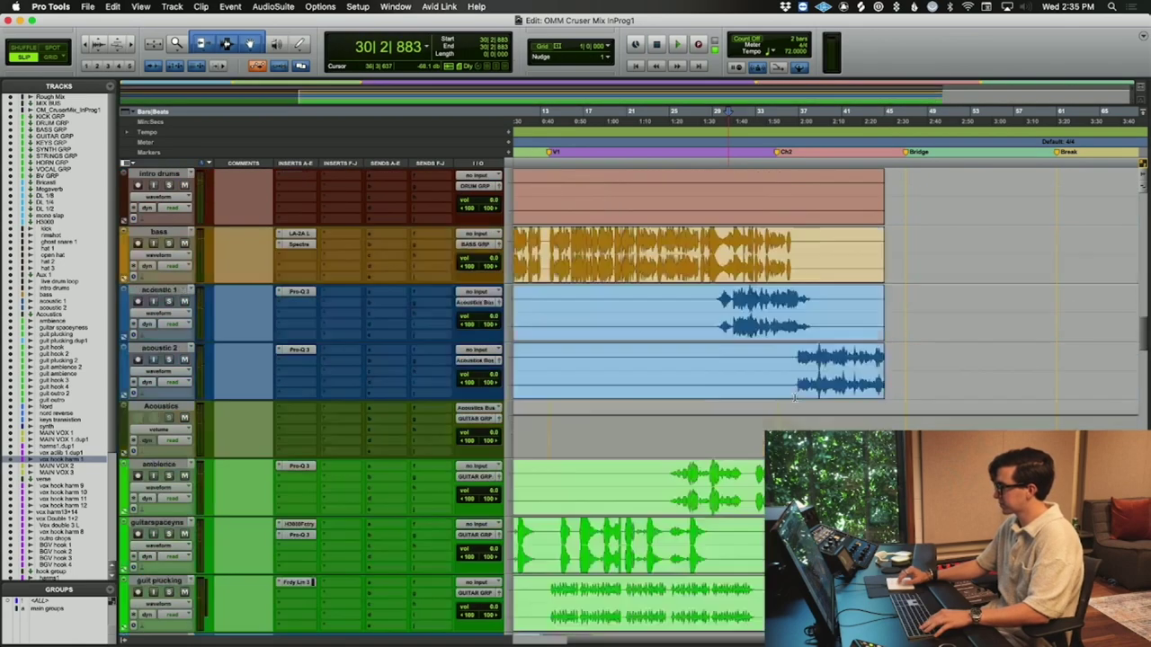
scroll(795, 397, "left", 5)
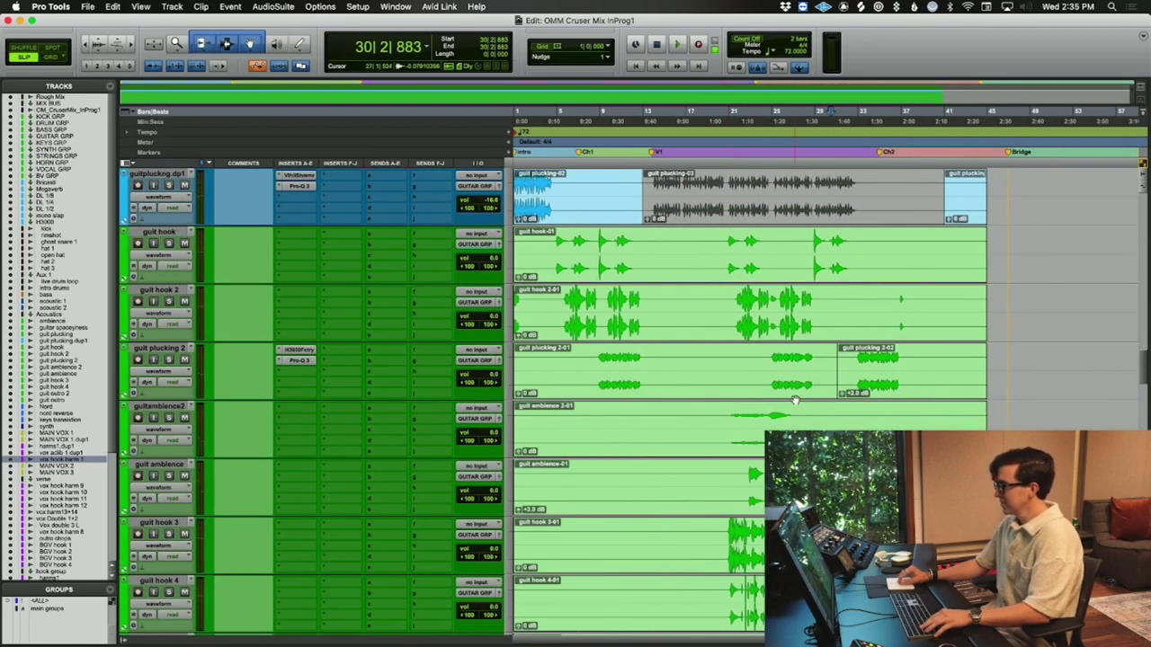
scroll(794, 401, "down", 6)
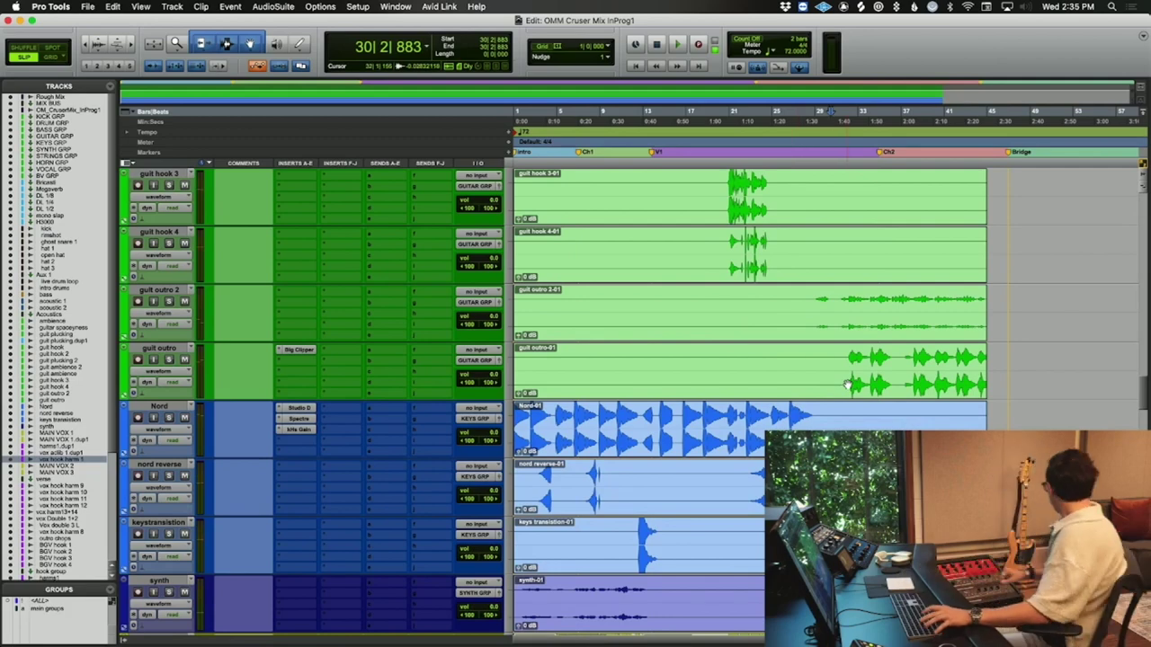
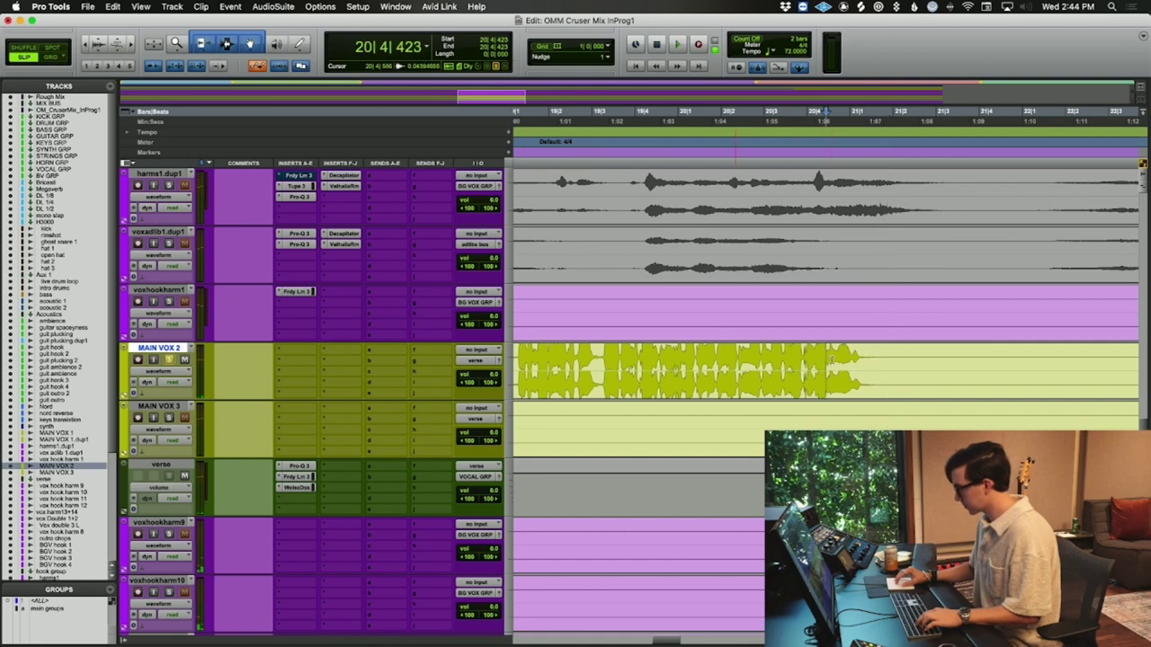
- Duplicate the MAIN VOX 2 track and mute the duplicate's clip before the split at 20|4|530
right_click(159, 348)
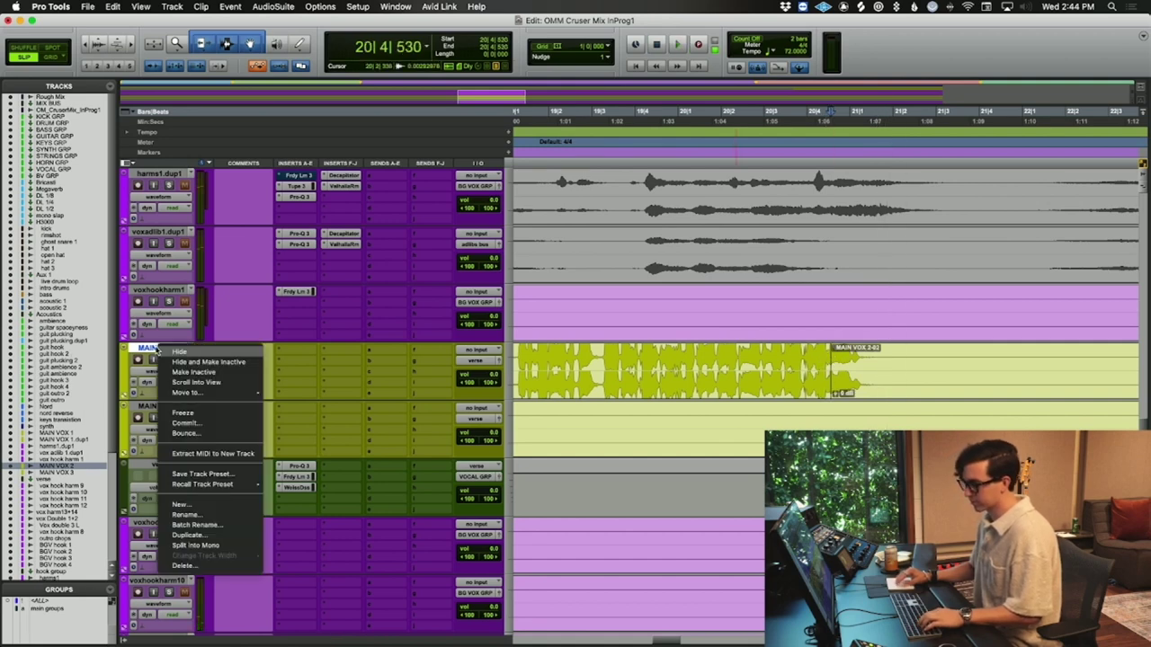
left_click(198, 531)
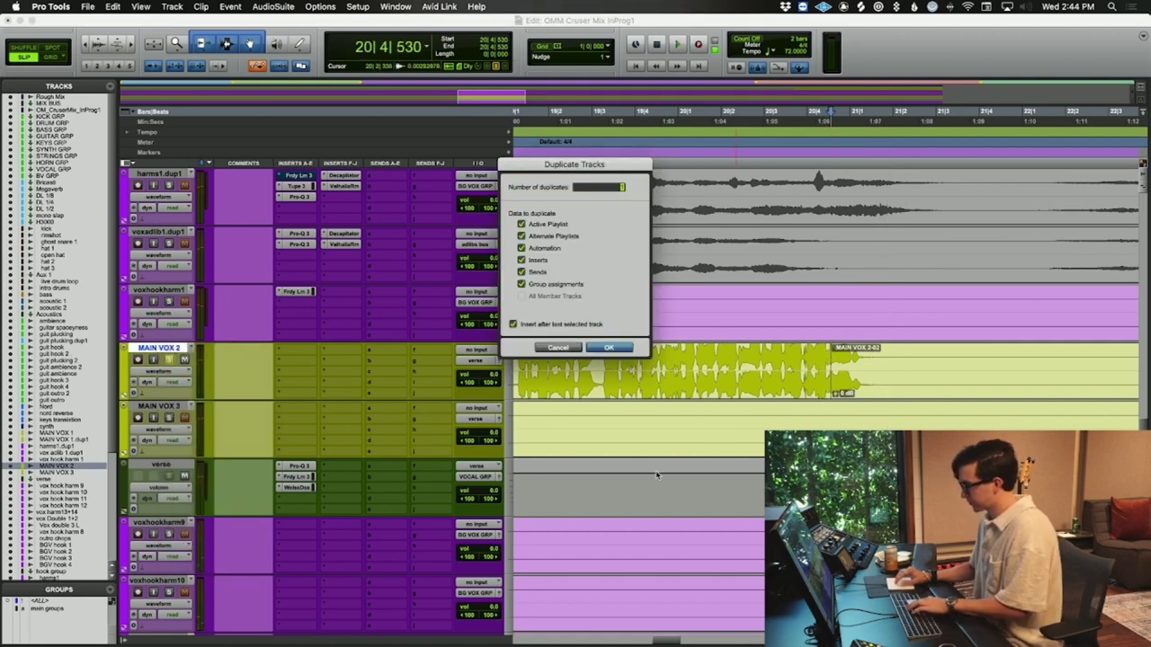
key("Return")
left_click(799, 439)
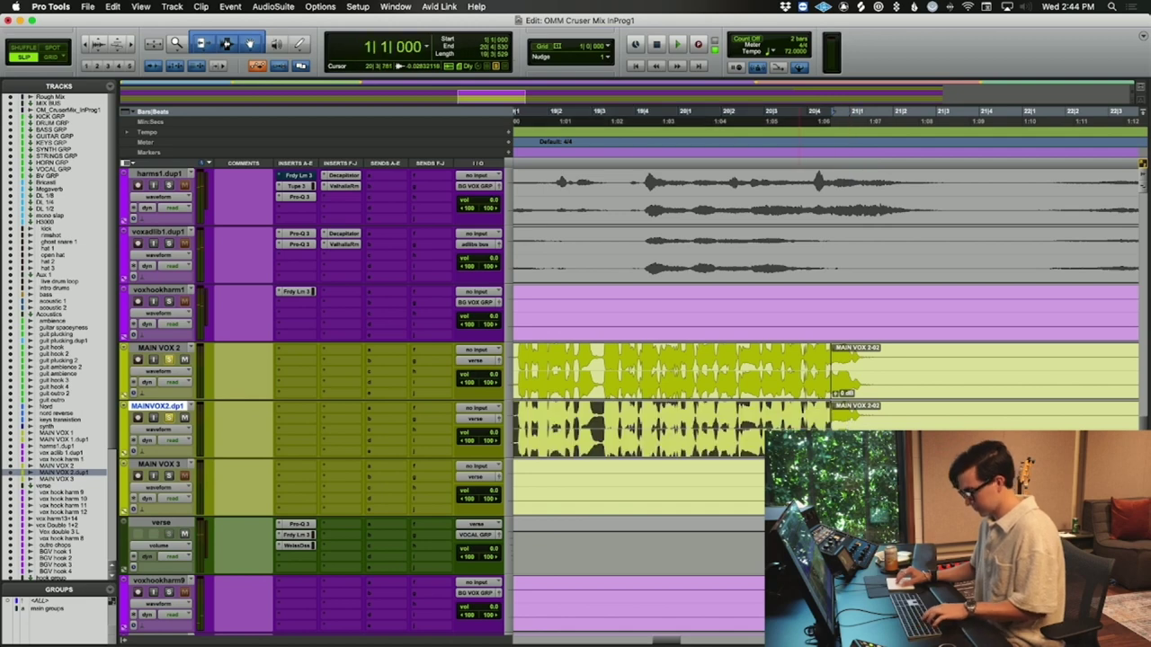
key("super+m")
- Color the duplicated MAIN VOX 2 track light blue
left_click(870, 392)
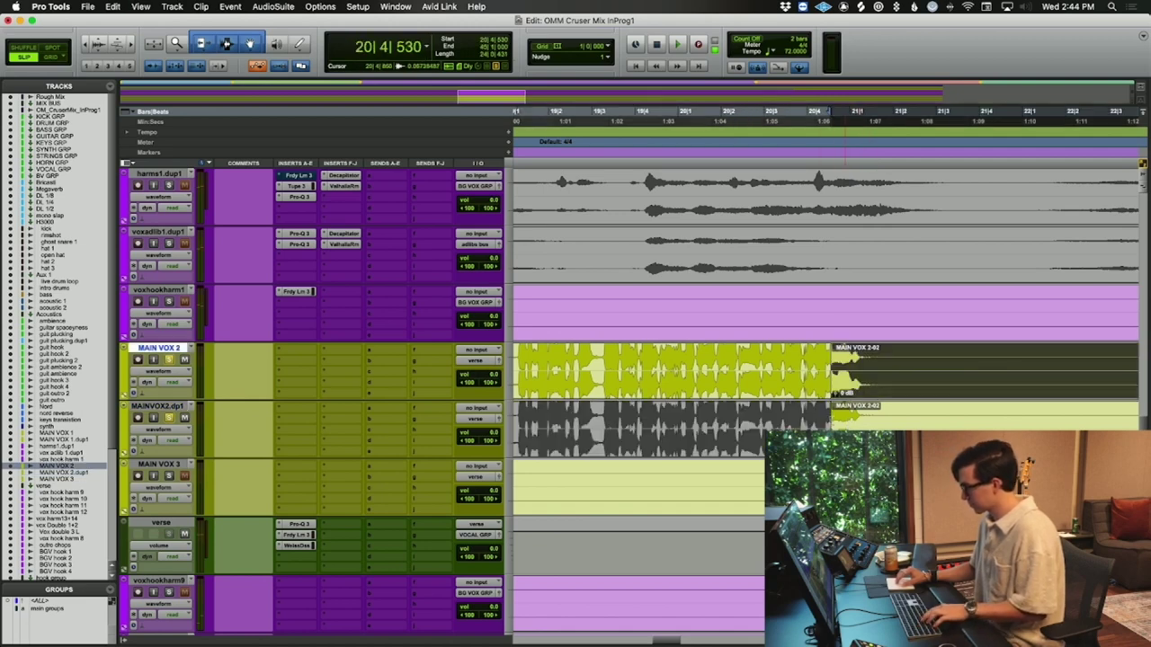
left_click(859, 438)
double_click(125, 423)
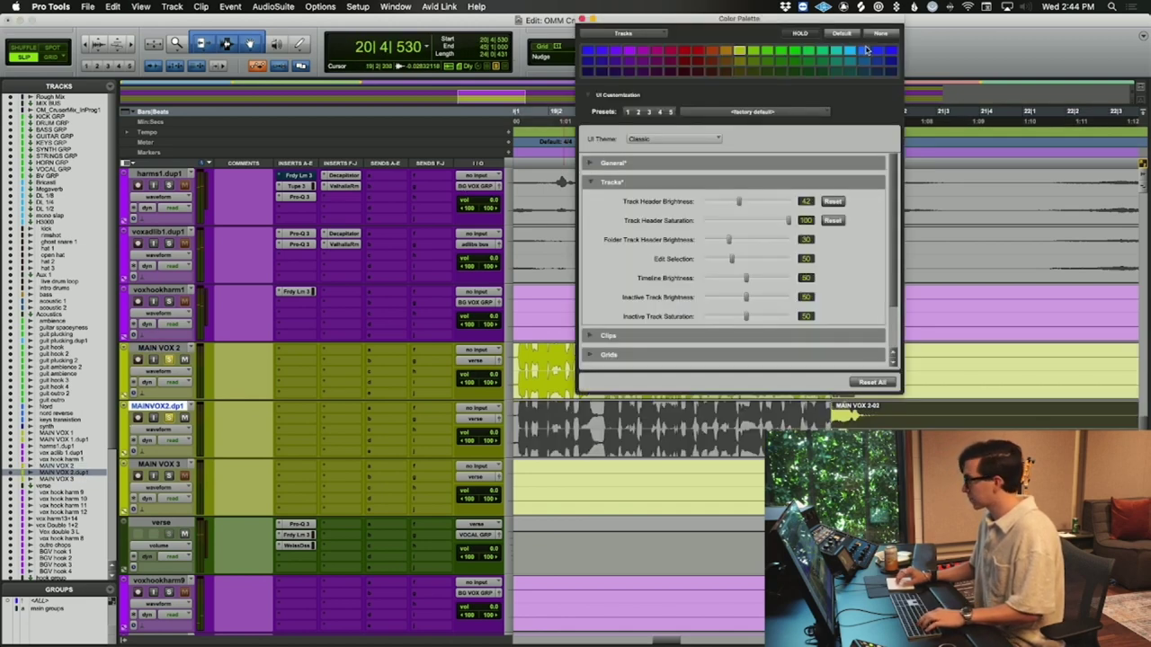
left_click(851, 51)
left_click(581, 19)
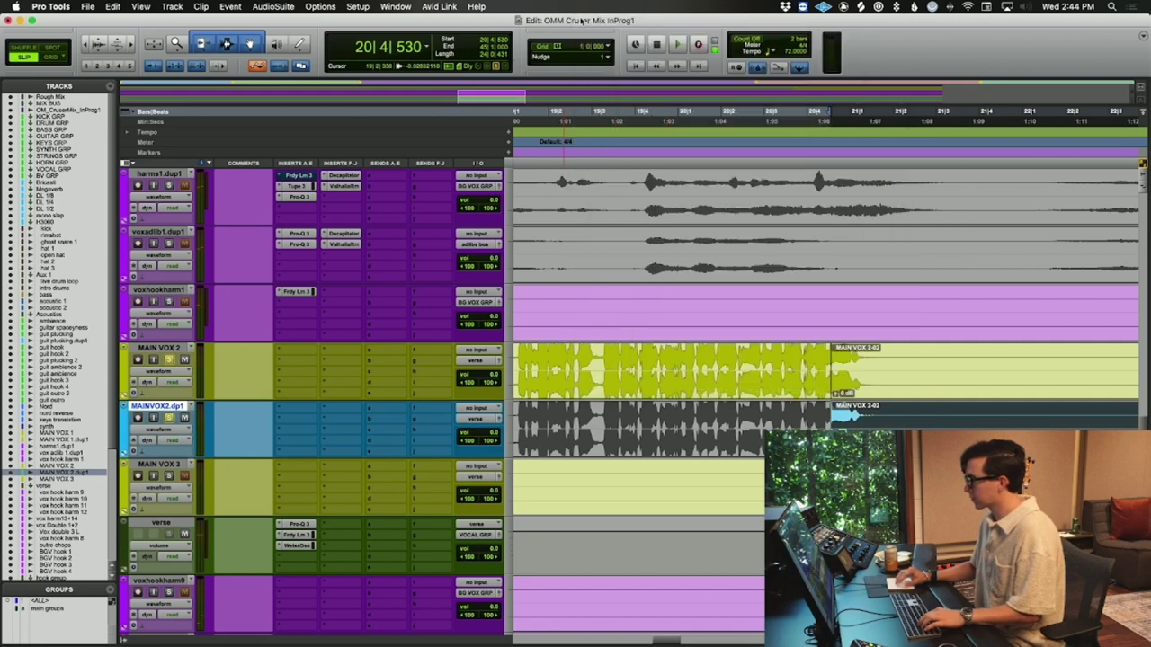
- Insert the stereo ShimmerVerb reverb in the first insert slot of the blue duplicate track
left_click(295, 410)
type("shjimm")
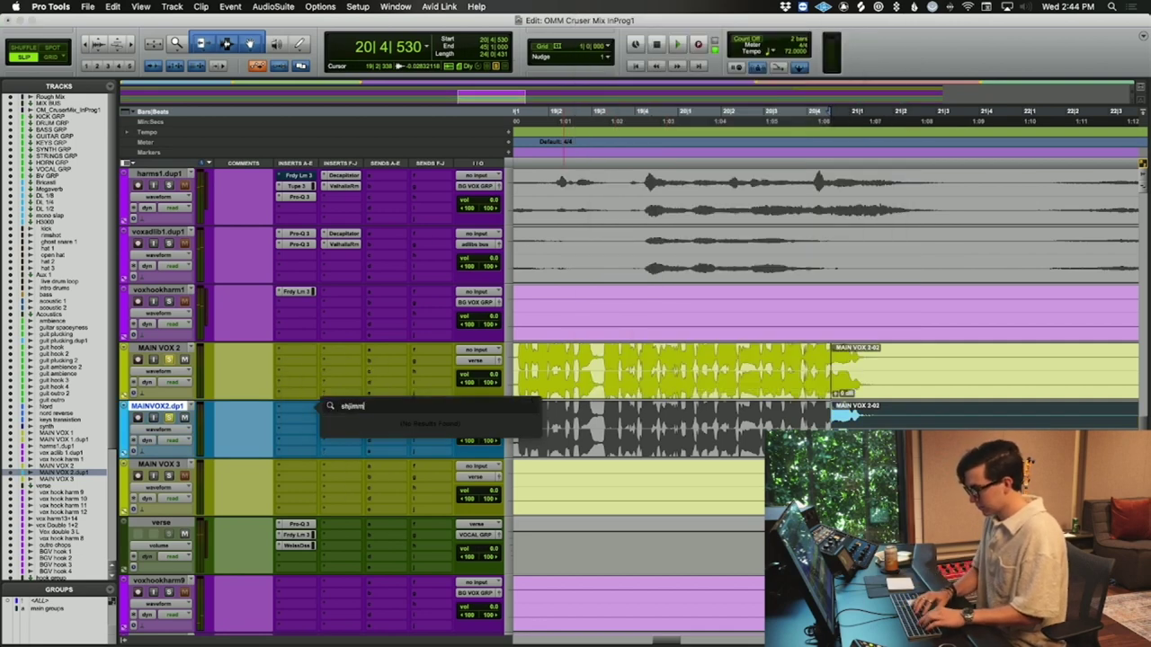
type("shimm")
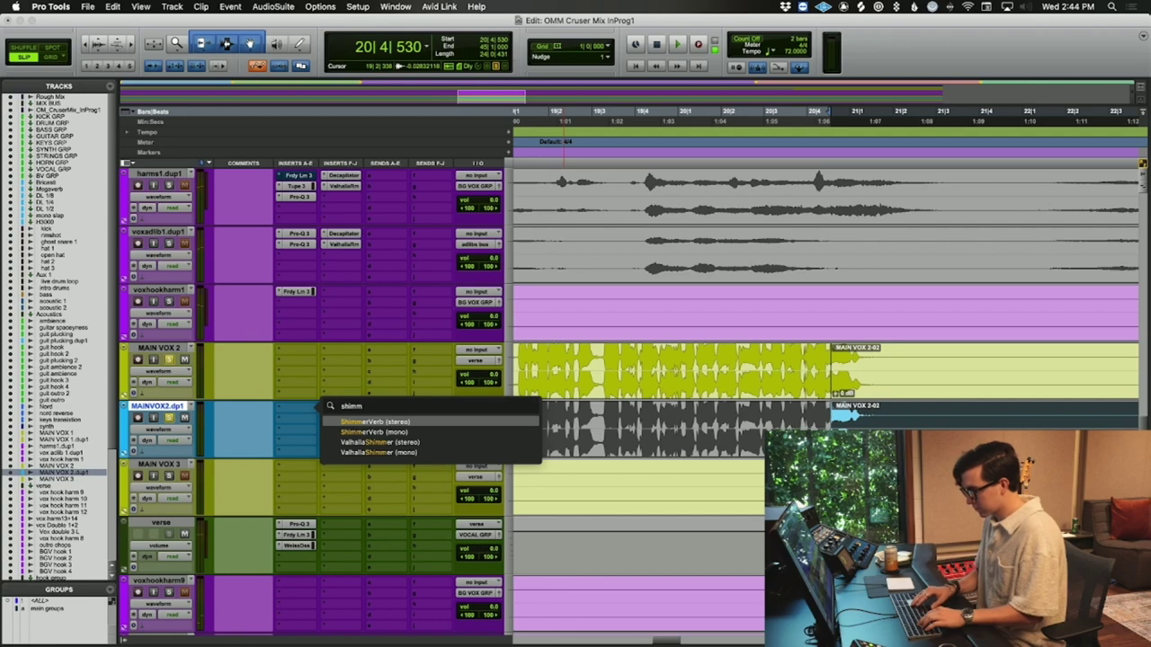
key("Return")
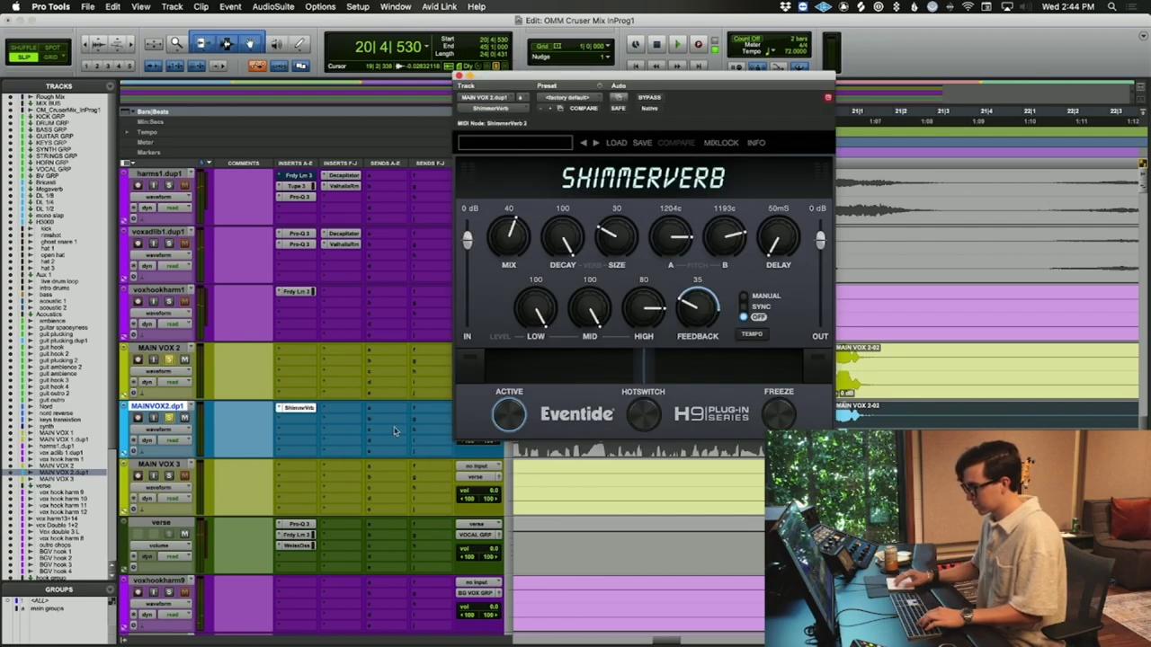
- Replace ShimmerVerb on the duplicate track with ValhallaShimmer, using the GC START preset
left_click(279, 417)
type("shimme")
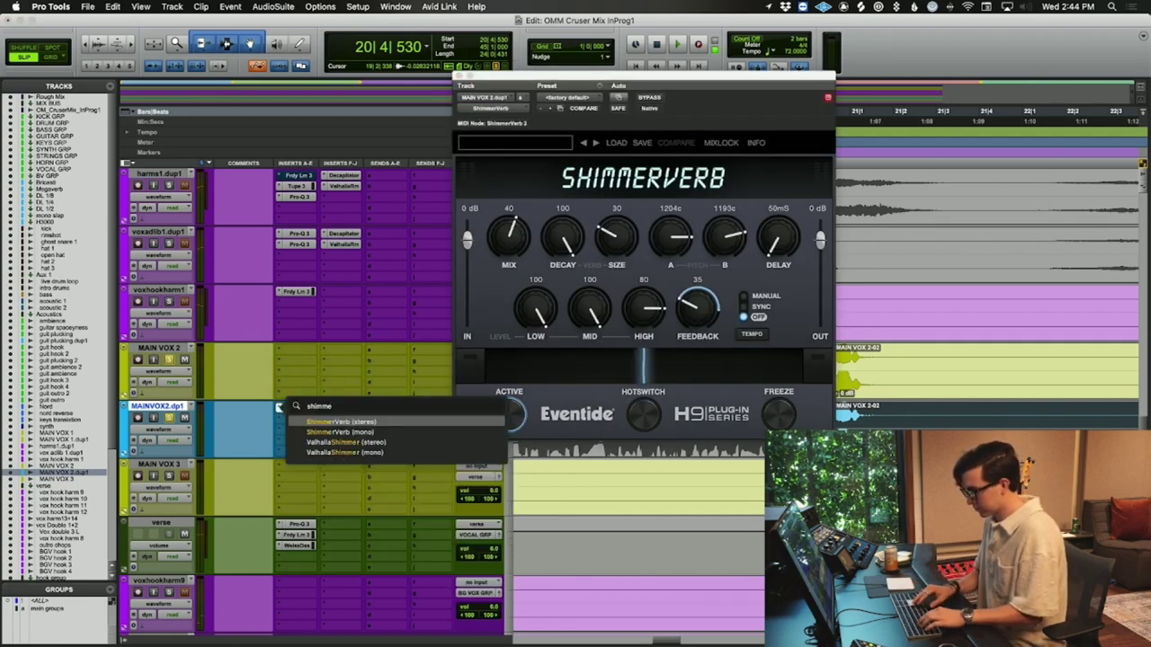
key("Up")
key("Return")
left_click(572, 101)
left_click(569, 78)
- Play from 20|4|048, lower the duplicate track's volume to about -10.6 dB and set the ValhallaShimmer mix to 0.30
left_click(810, 414)
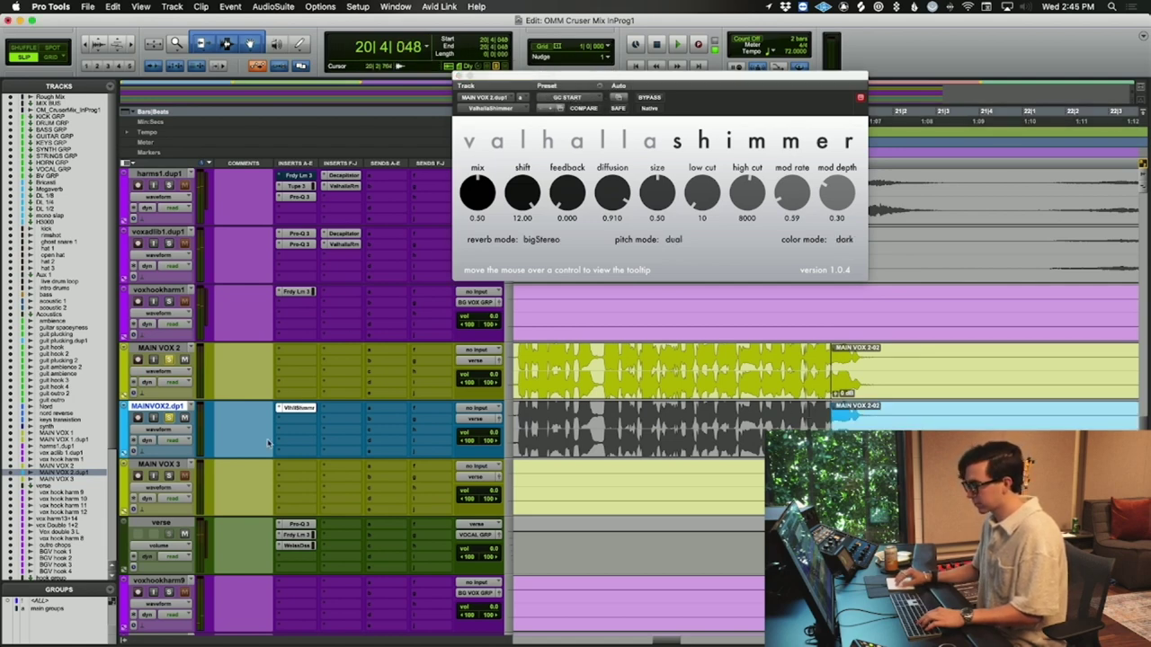
key("space")
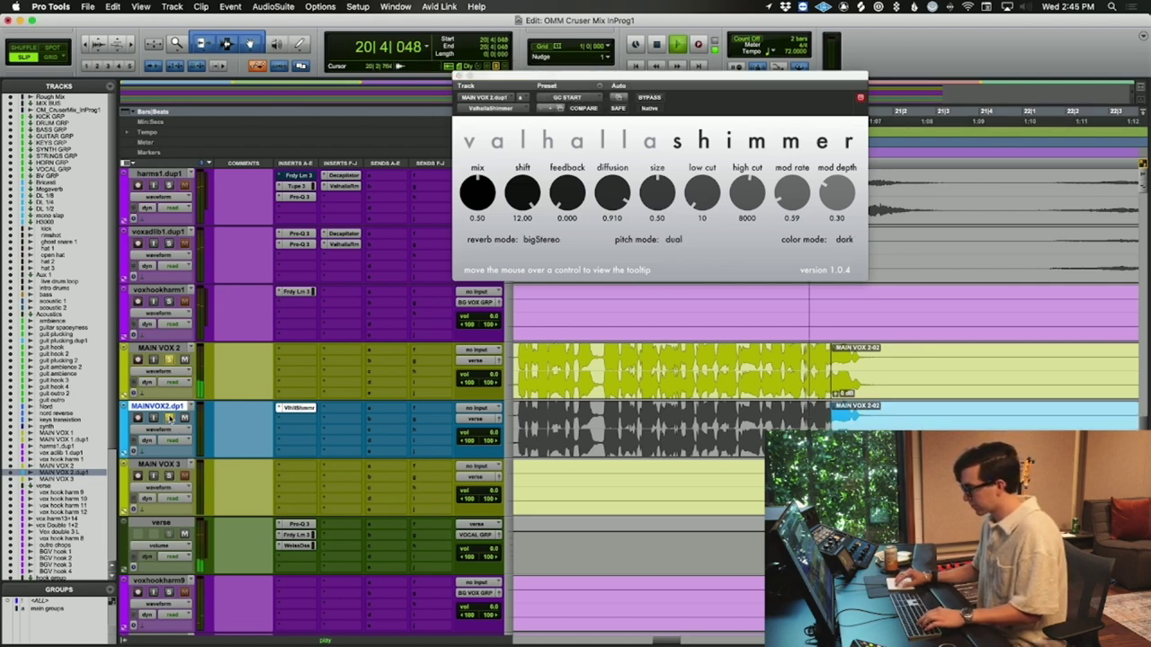
left_click_drag(492, 438, 493, 451)
left_click_drag(477, 192, 464, 227)
key("space")
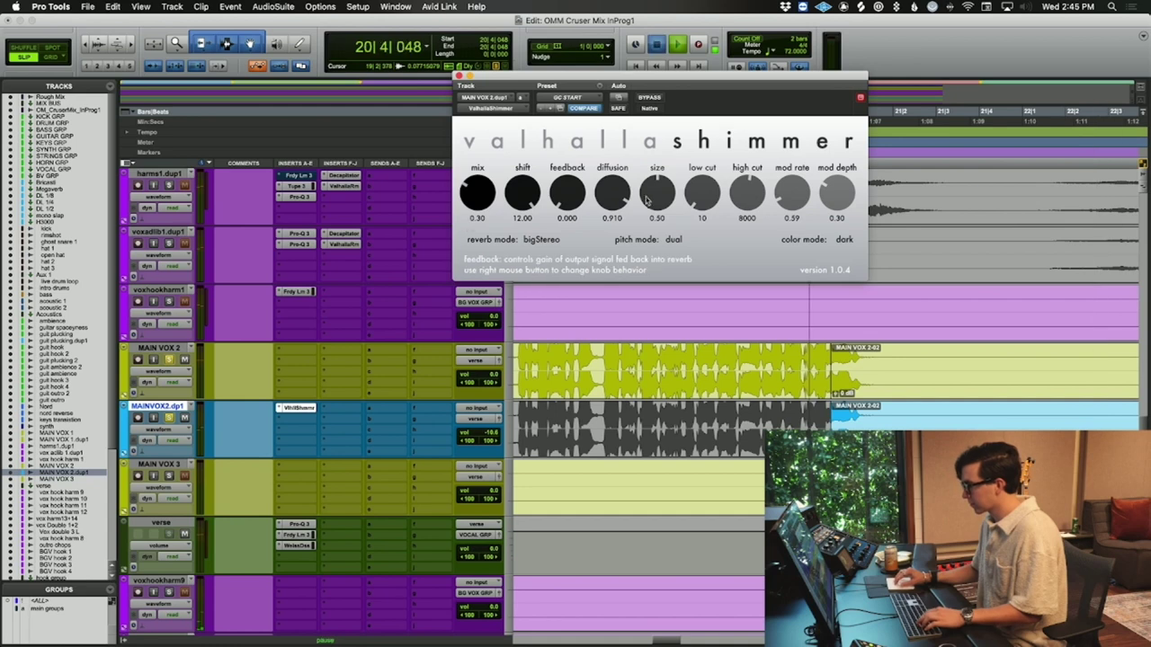
- Set the ValhallaShimmer size to 0.32, low cut to 630 and high cut to 6690 during playback
left_click_drag(650, 216, 647, 238)
left_click_drag(699, 205, 732, 200)
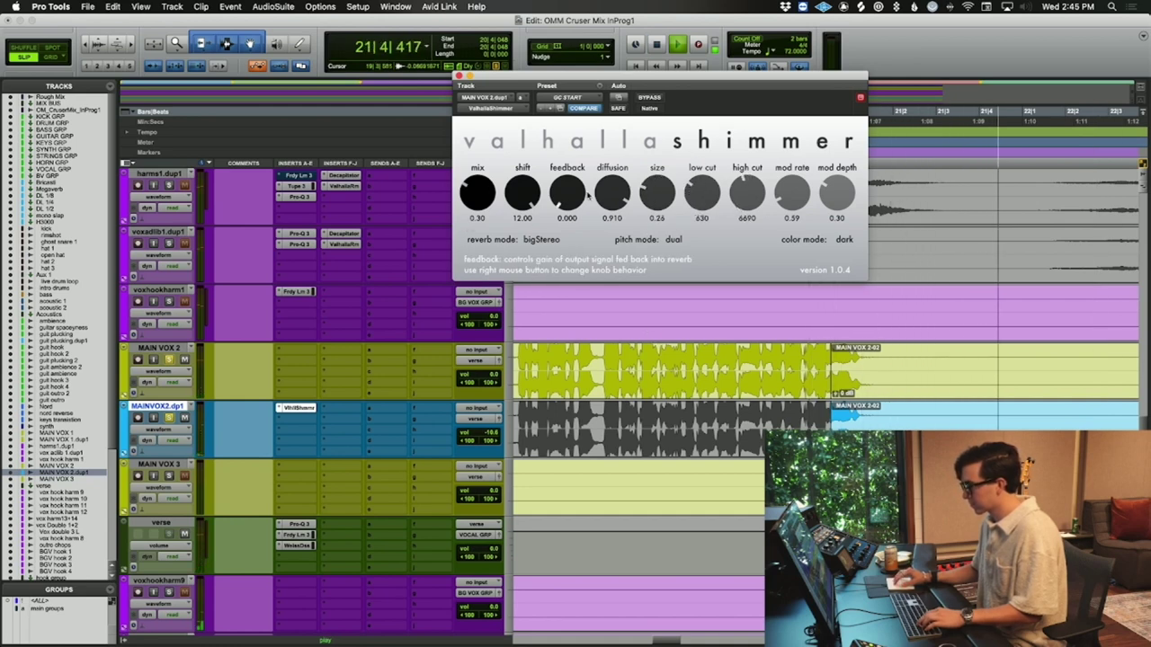
left_click_drag(644, 202, 644, 196)
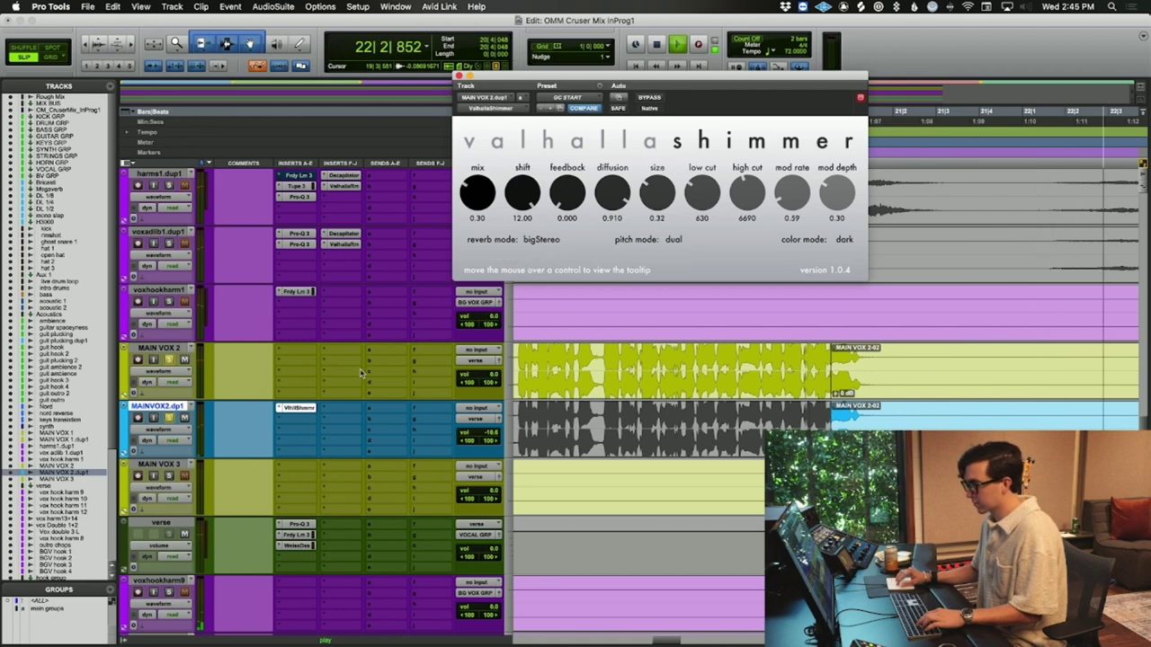
left_click(171, 419)
key("space")
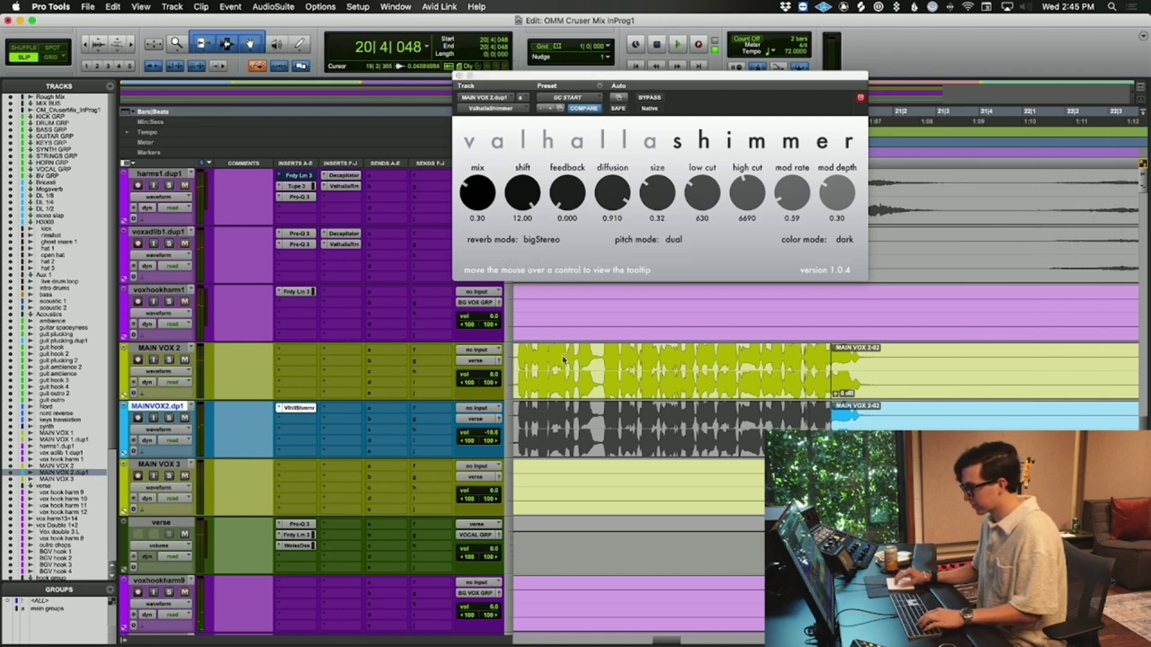
- Play from 18|2|351, set the ValhallaShimmer mix to 0.41 and raise the duplicate track's volume to -4.0 dB
left_click(570, 358)
key("space")
key("r")
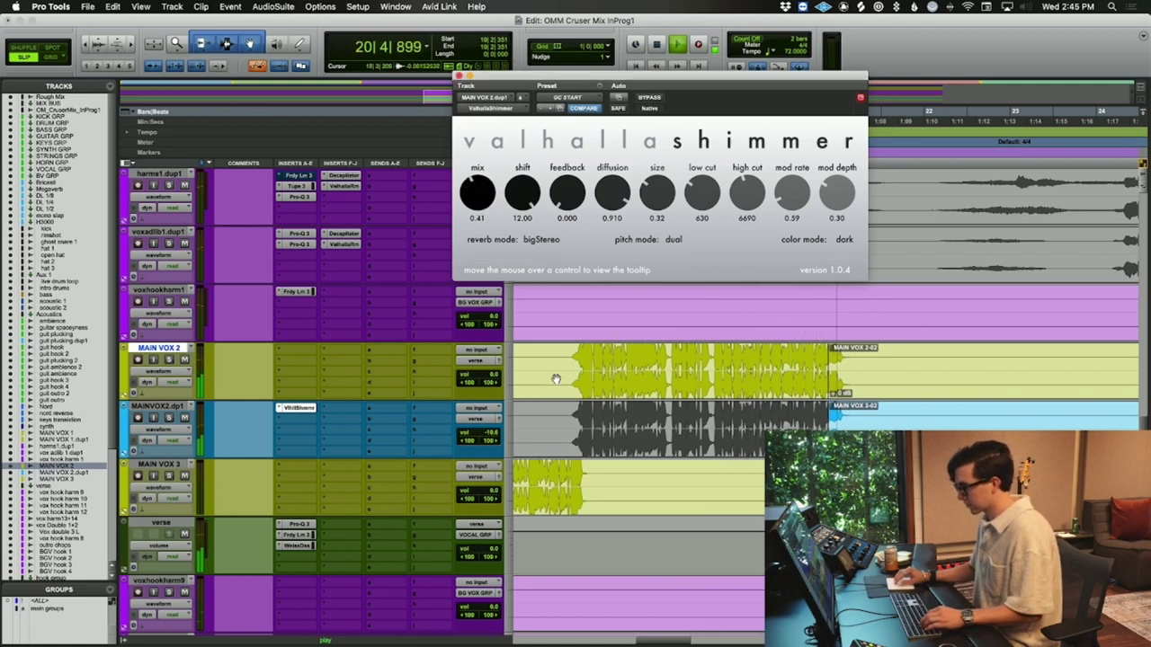
left_click_drag(494, 434, 493, 426)
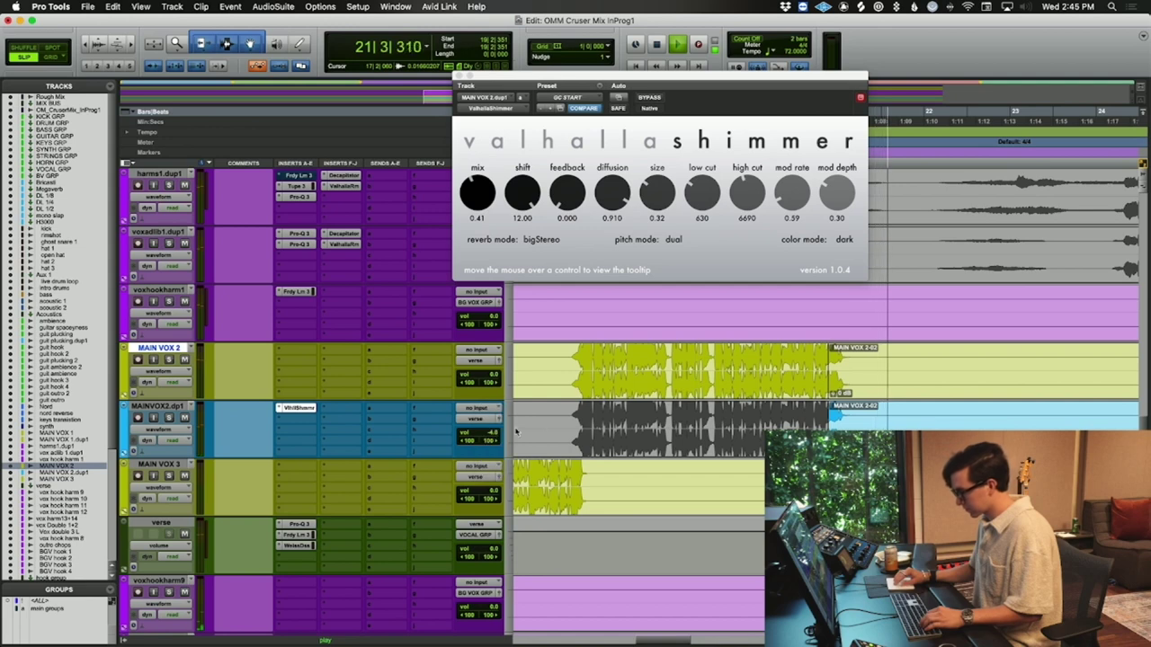
- Audition the end of the vocal phrase from 20|3, toggling solo on MAIN VOX 2 and its duplicate
key("space")
left_click(798, 413)
key("space")
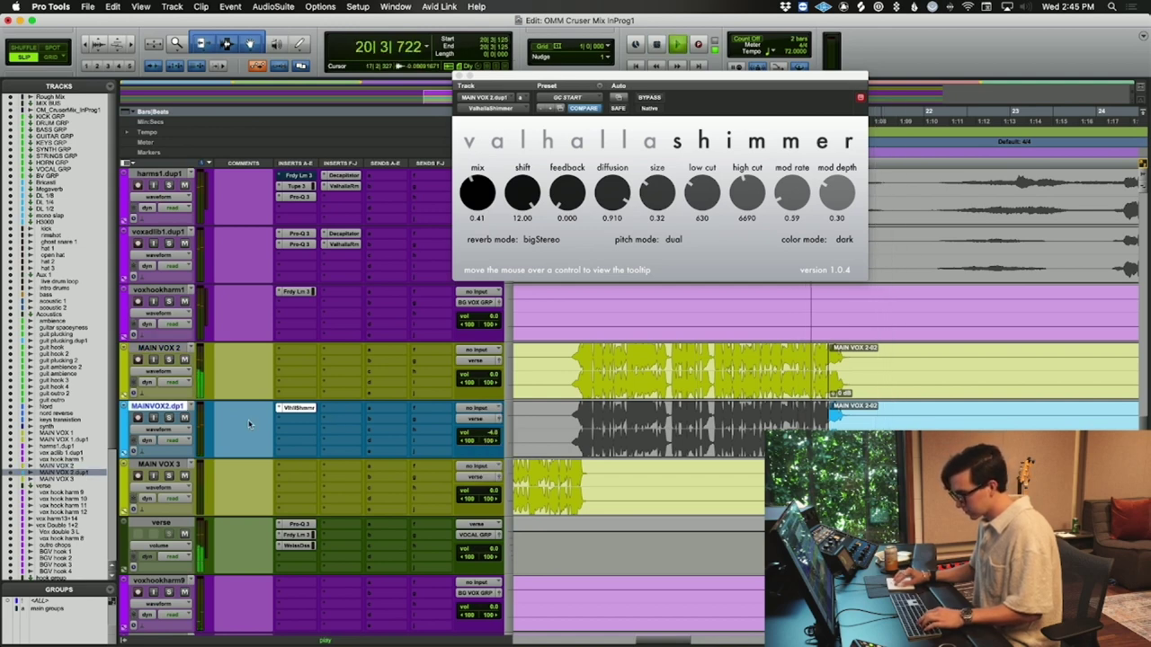
left_click(170, 419)
left_click(170, 361)
key("space")
- Set the ValhallaShimmer low cut to 690, high cut to 7640 and color mode to bright
left_click(824, 476)
key("space")
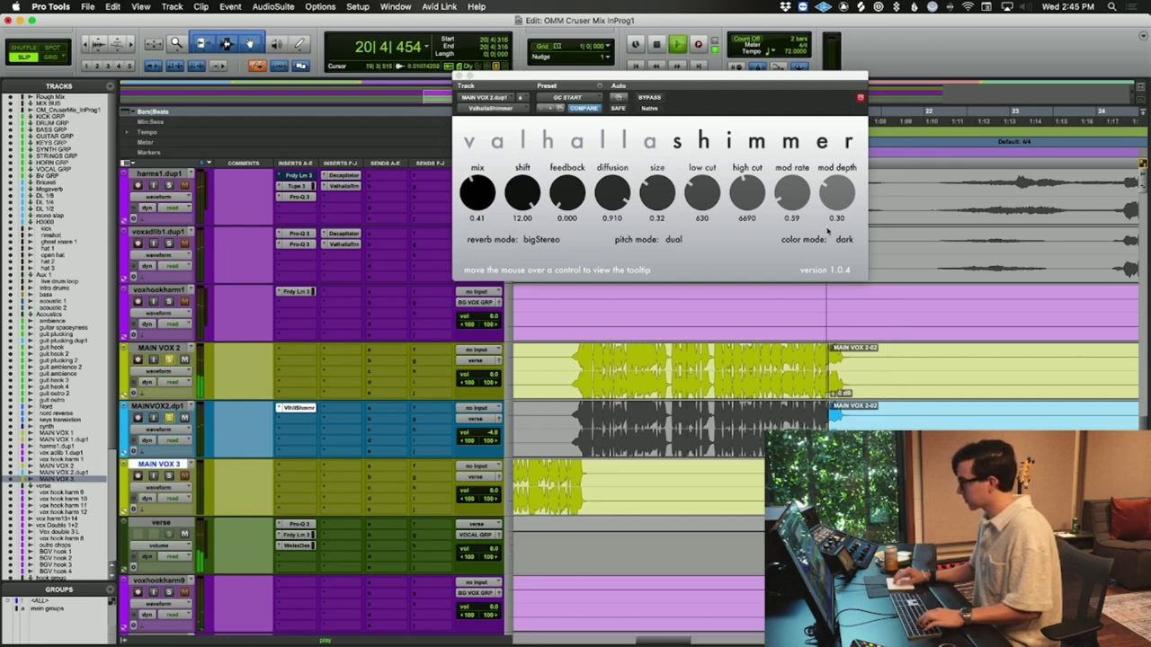
left_click_drag(705, 201, 705, 195)
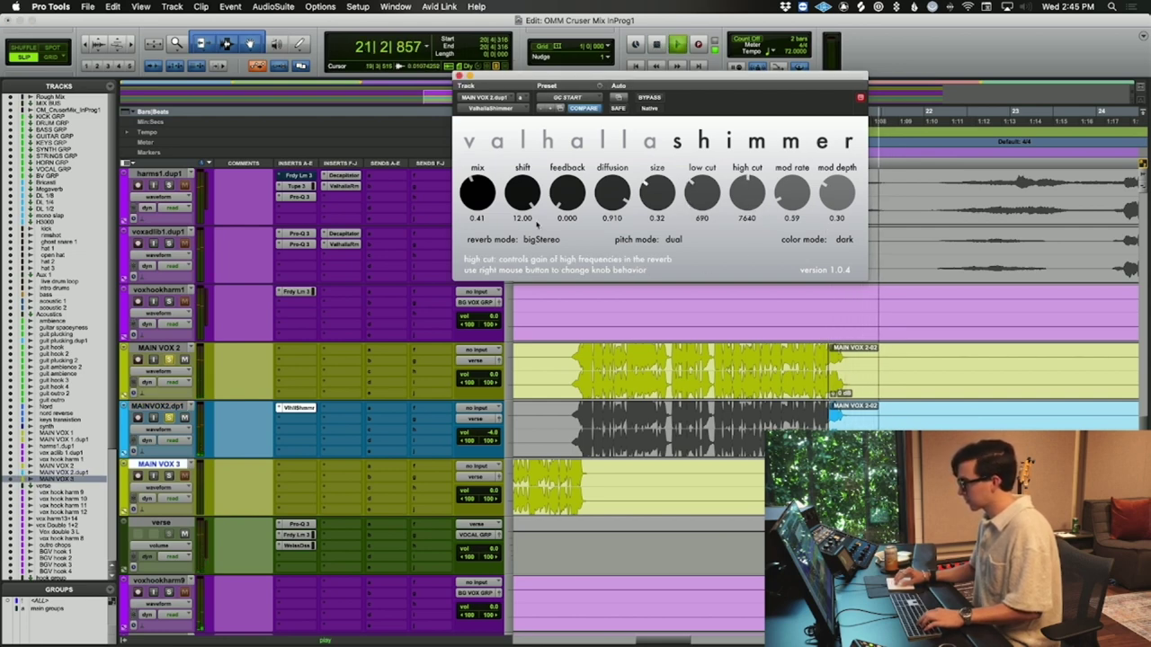
left_click(673, 239)
left_click(726, 245)
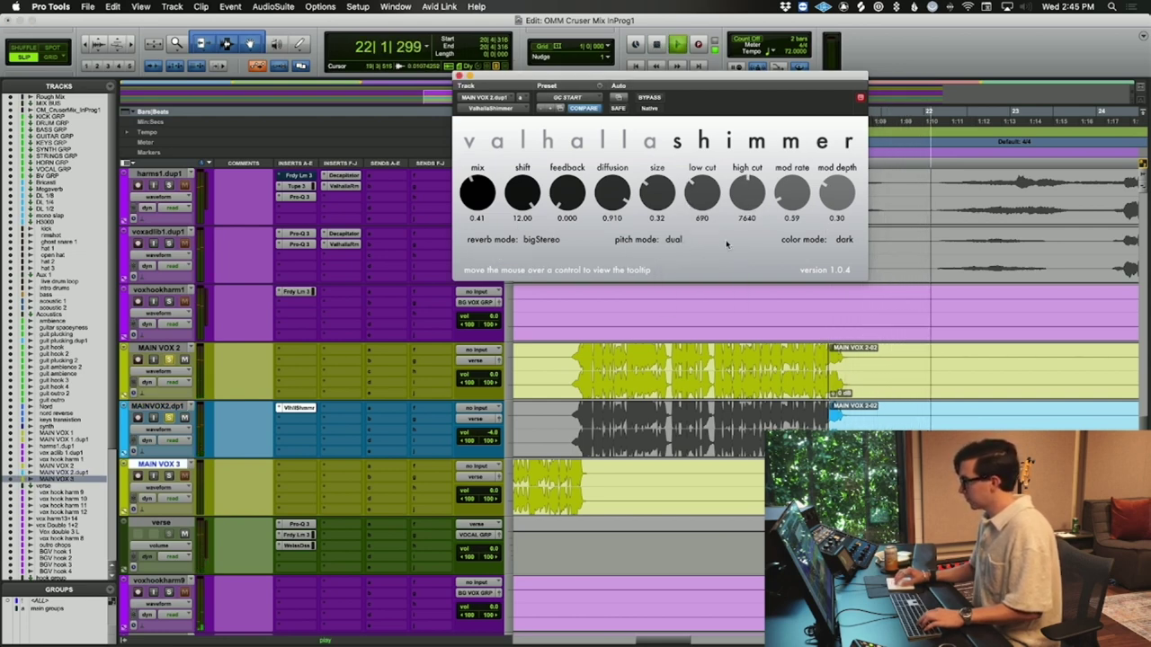
left_click(843, 241)
left_click(840, 254)
key("space")
key("space")
- Raise the ValhallaShimmer mix to 0.96 and replay the end of the vocal phrase
left_click_drag(477, 193, 477, 170)
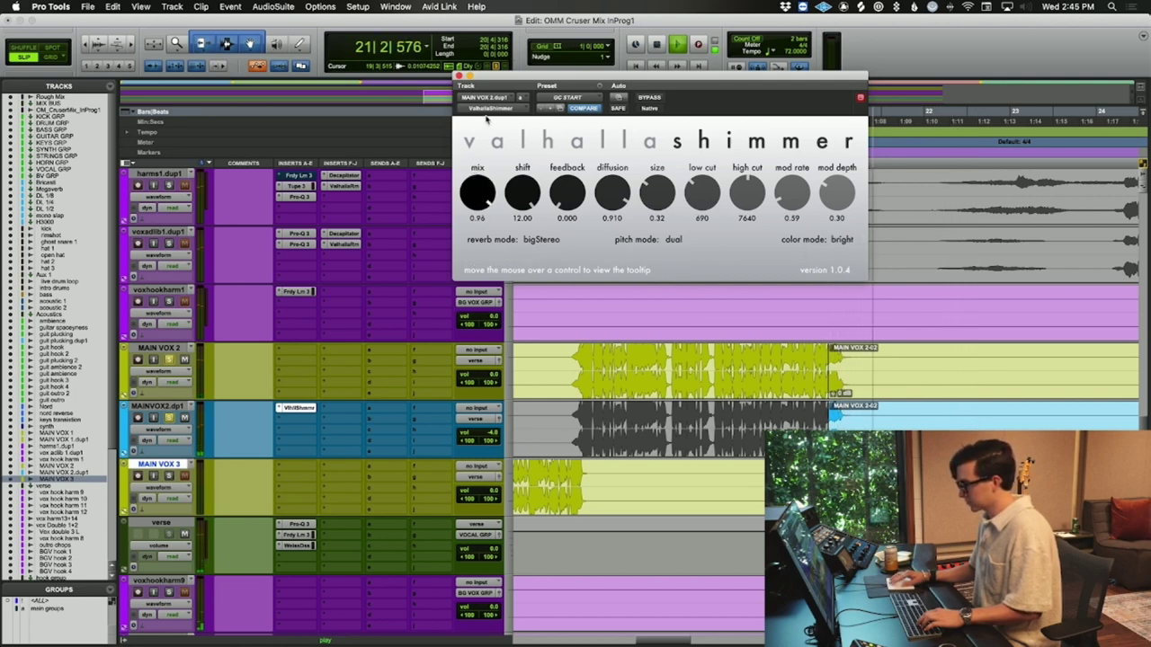
key("space")
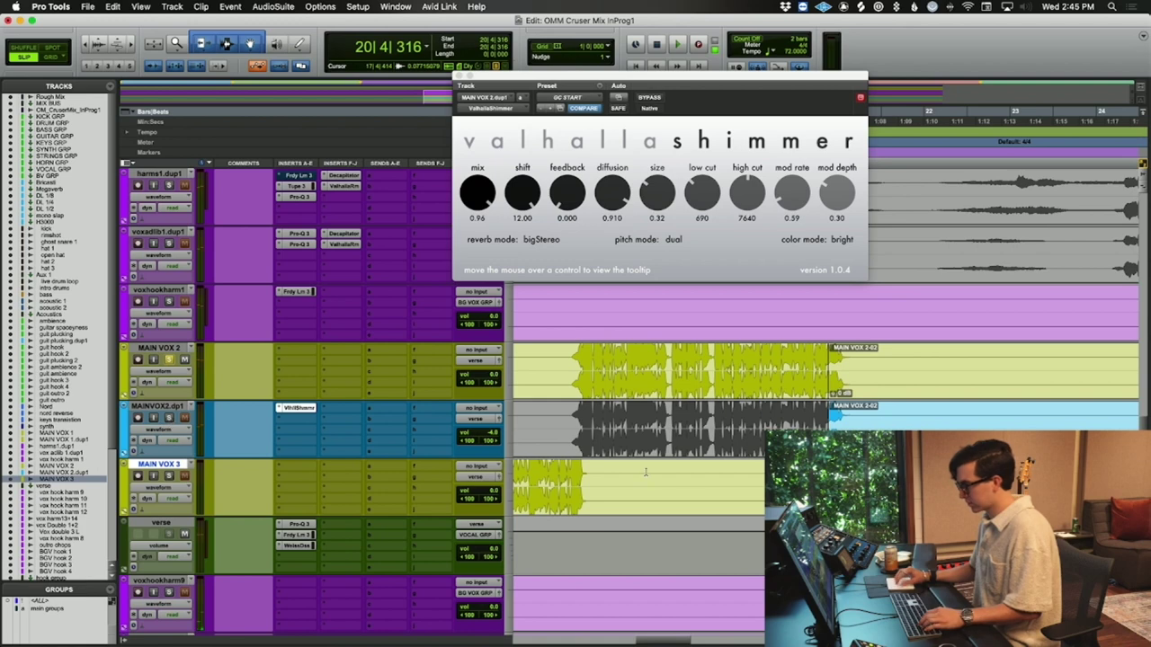
key("space")
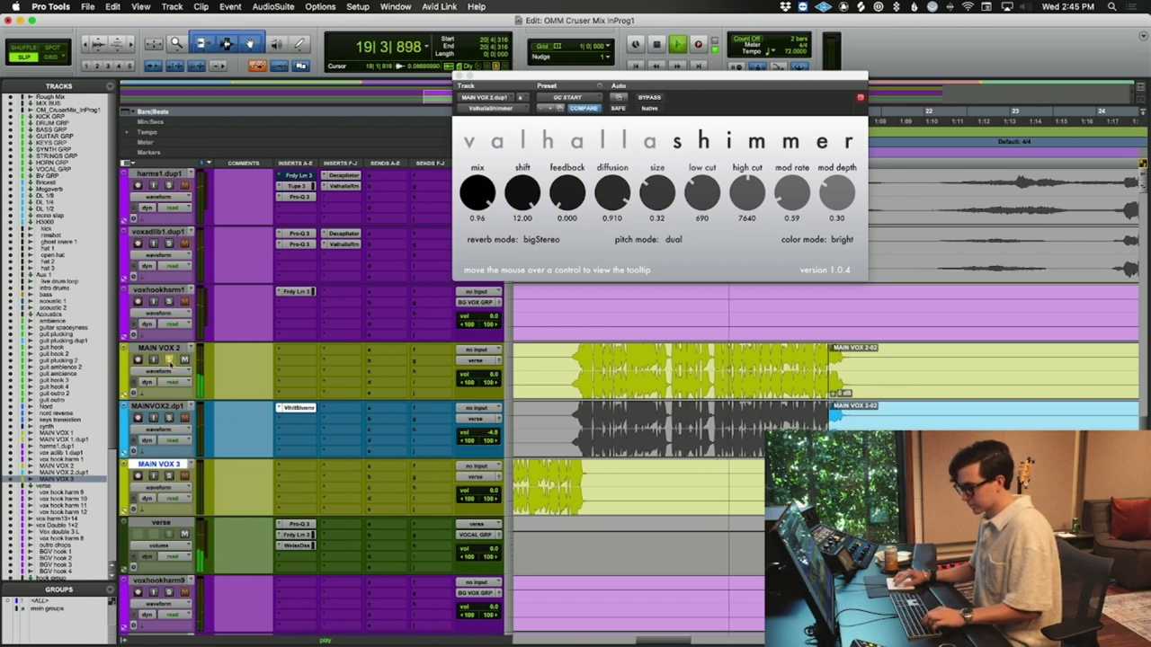
- Add a Faraday Limiter after ValhallaShimmer with threshold -20.5 dB, color 0%, attack and release 0.1x, and output -13.4 dB
left_click(289, 418)
left_click(310, 398)
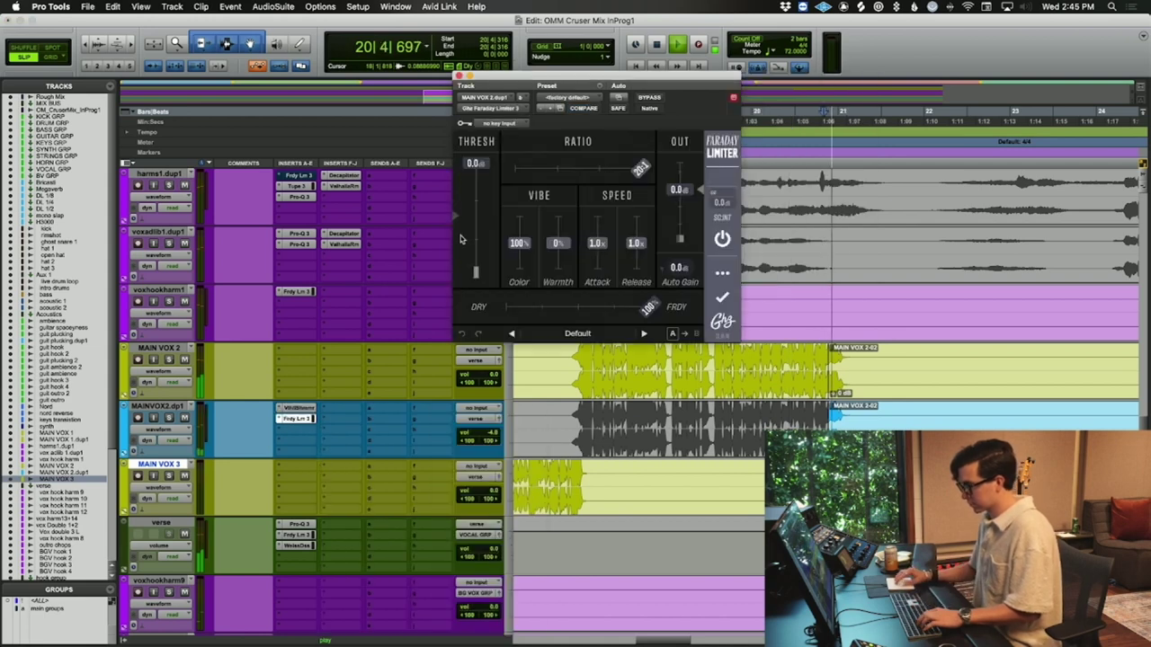
left_click_drag(475, 166, 519, 275)
left_click_drag(597, 244, 602, 306)
left_click_drag(635, 245, 630, 347)
left_click(600, 428)
left_click_drag(679, 190, 678, 216)
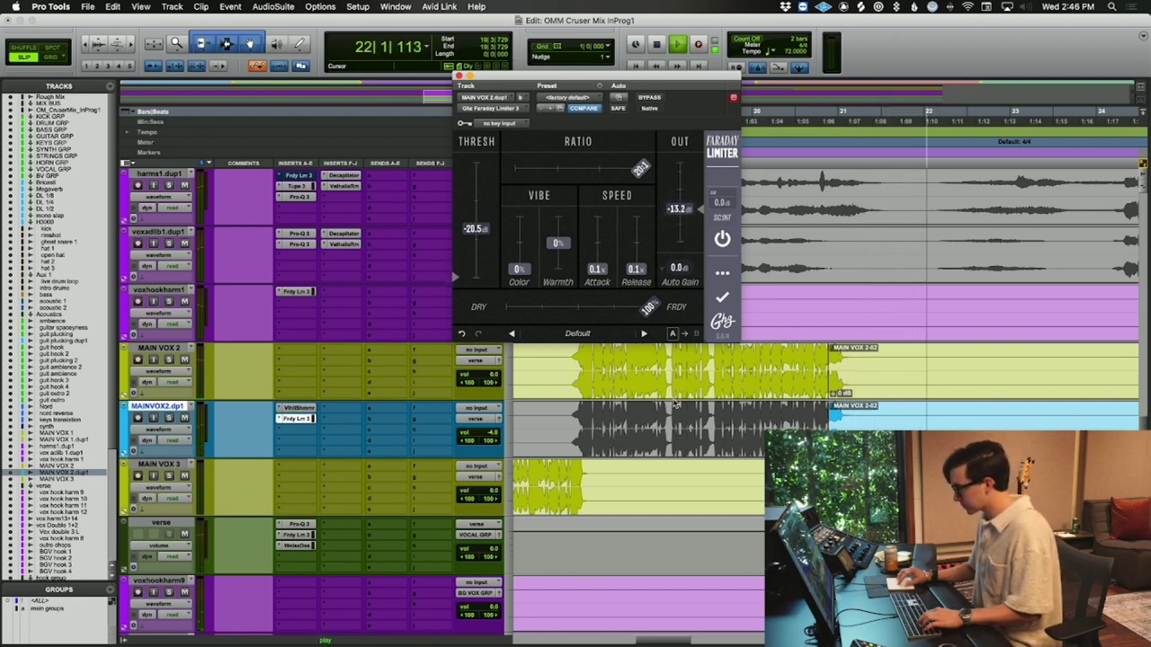
key("space")
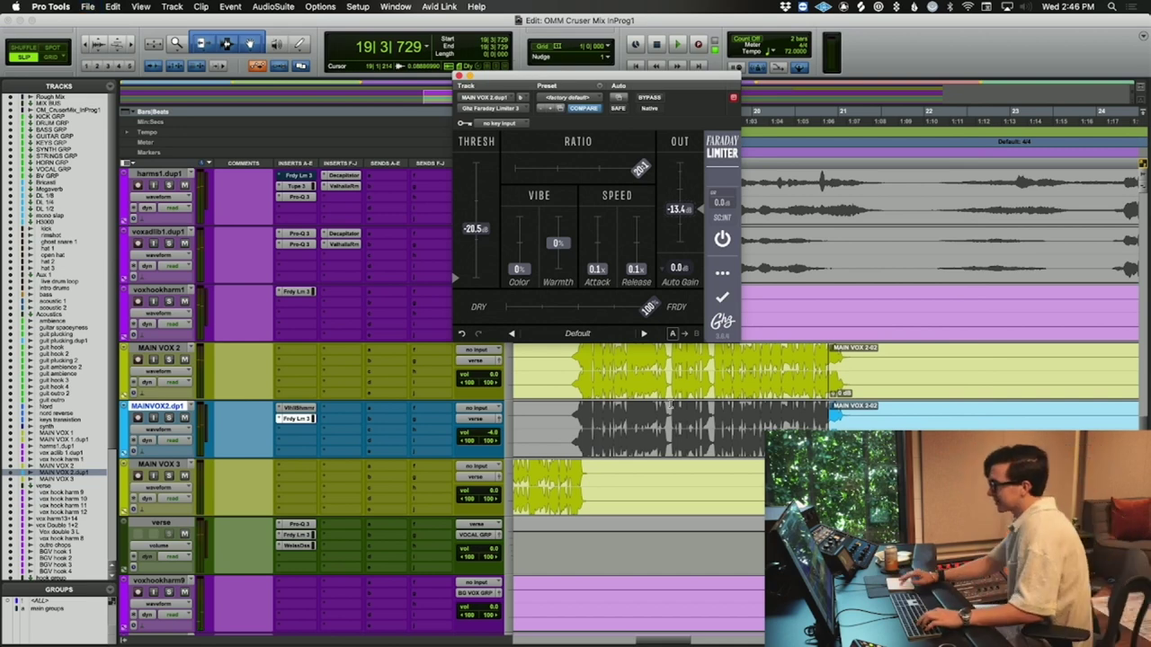
- Audition the limited shimmer vocal, save the session and close the Faraday Limiter window
key("space")
key("super+s")
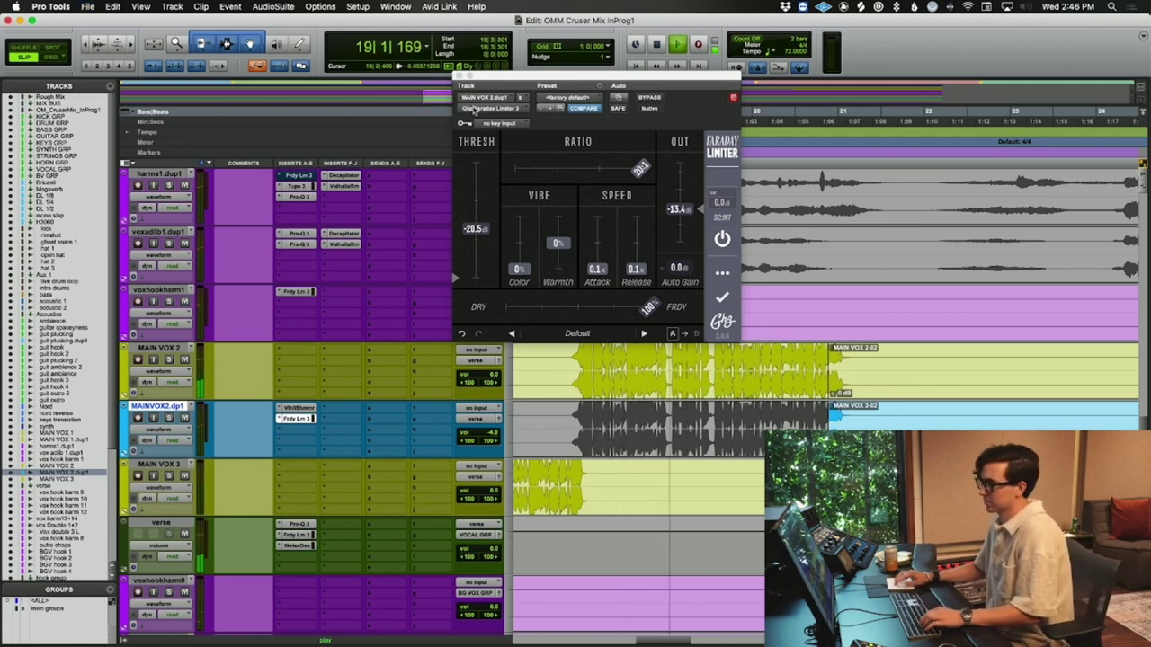
left_click(456, 80)
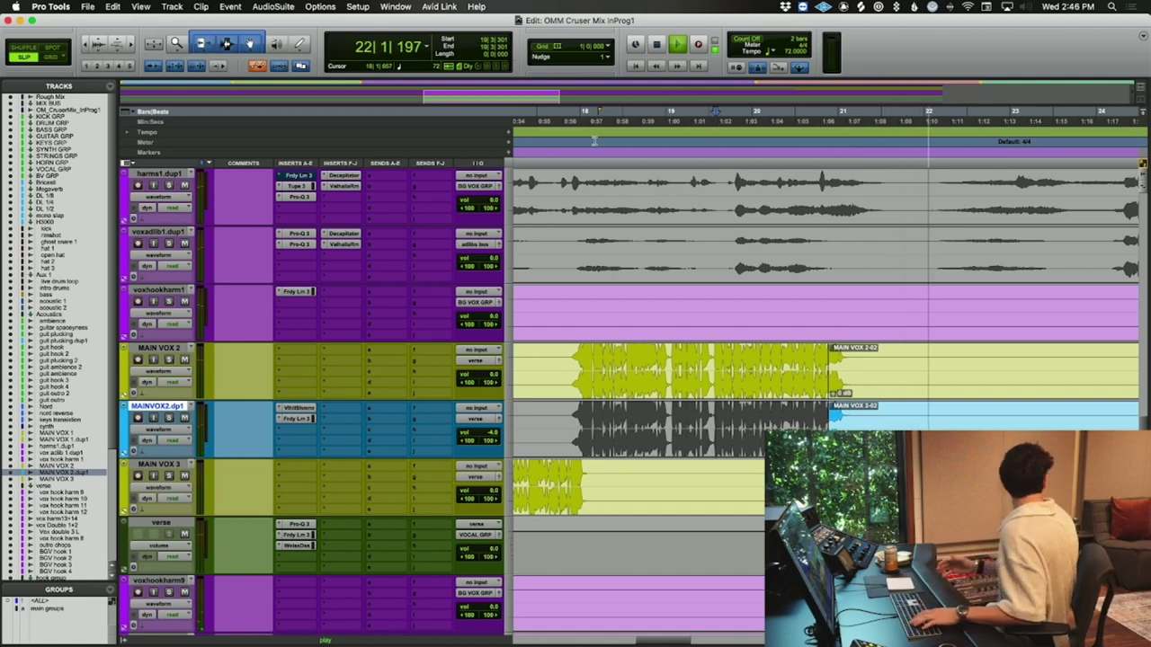
key("space")
- Delete the blue duplicate of the MAIN VOX 2 track
left_click(884, 442)
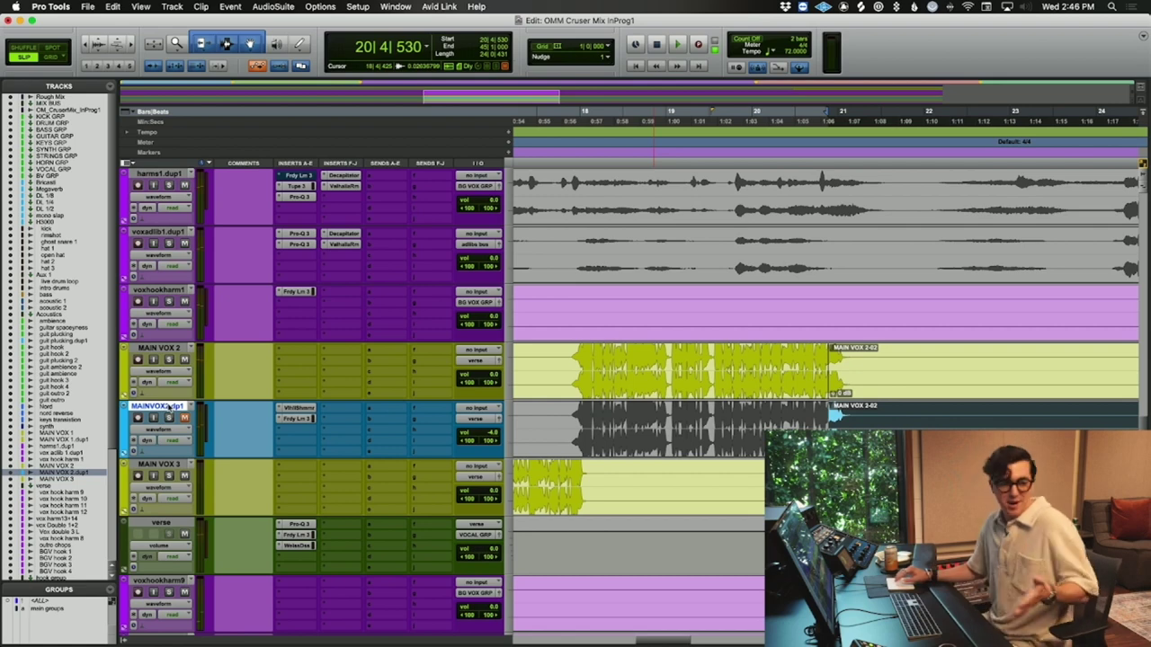
right_click(168, 408)
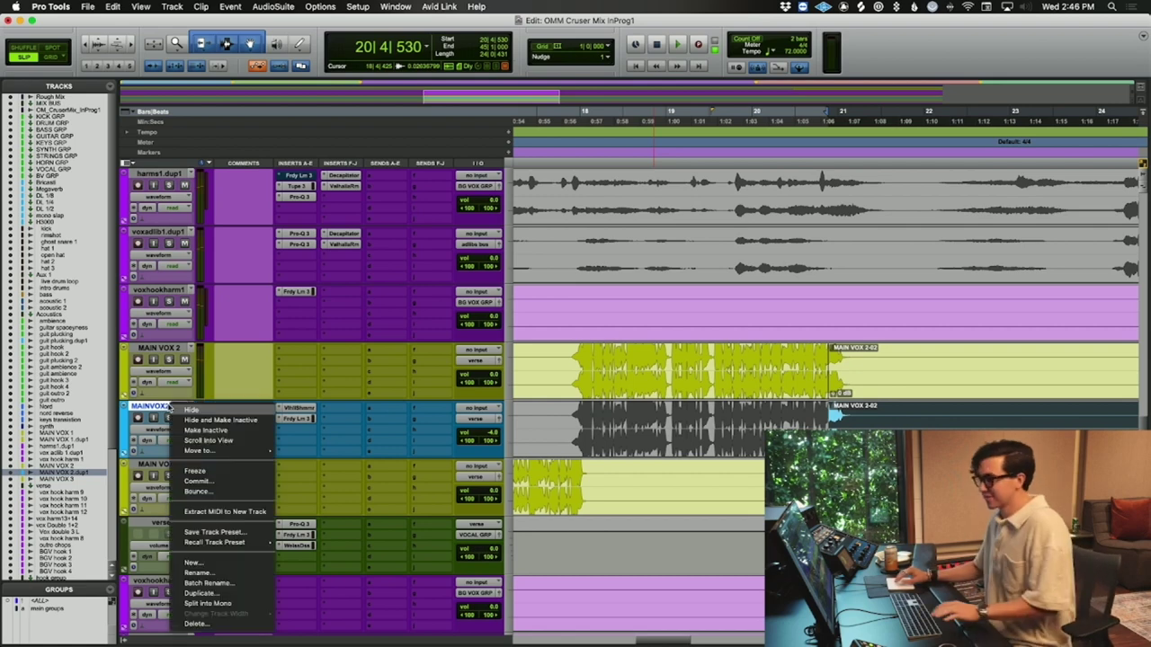
left_click(196, 624)
key("Return")
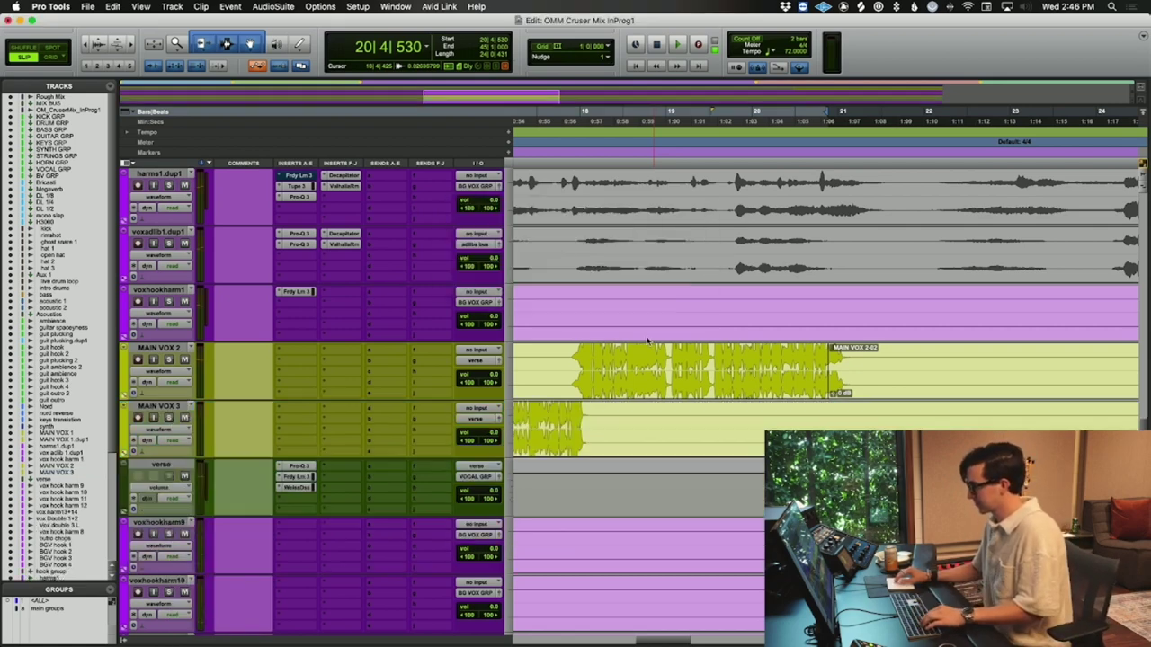
- Extend the first MAIN VOX 2 clip over the split at 20|4|530 to the end of the track and save the session
key("r")
key("r")
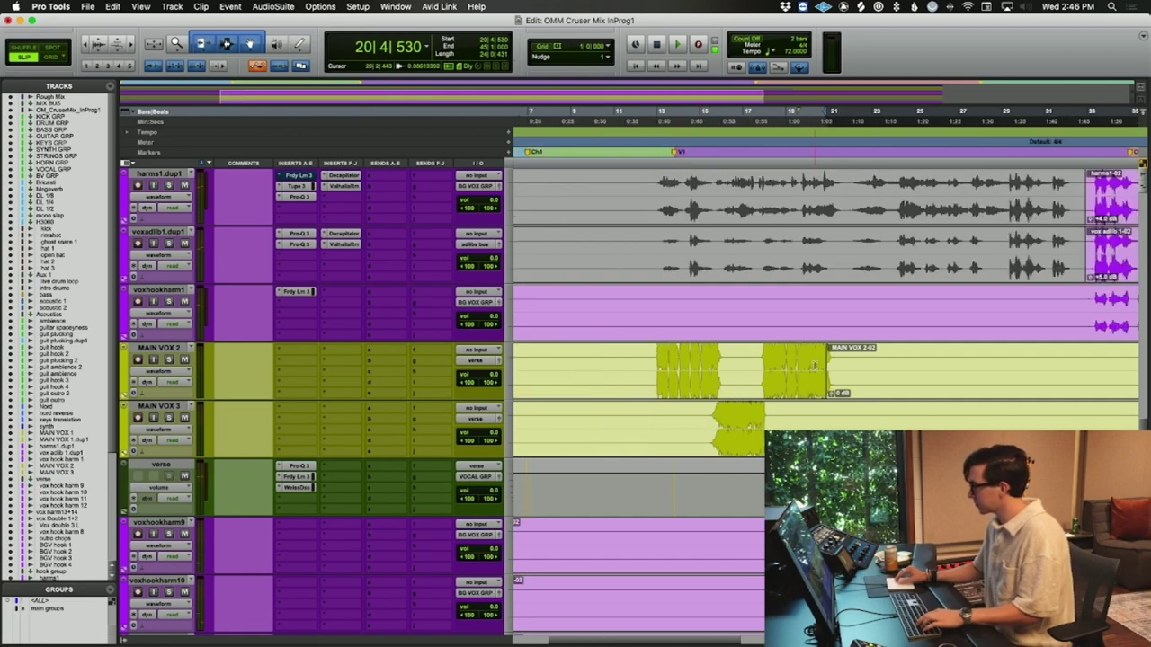
left_click_drag(831, 393, 980, 393)
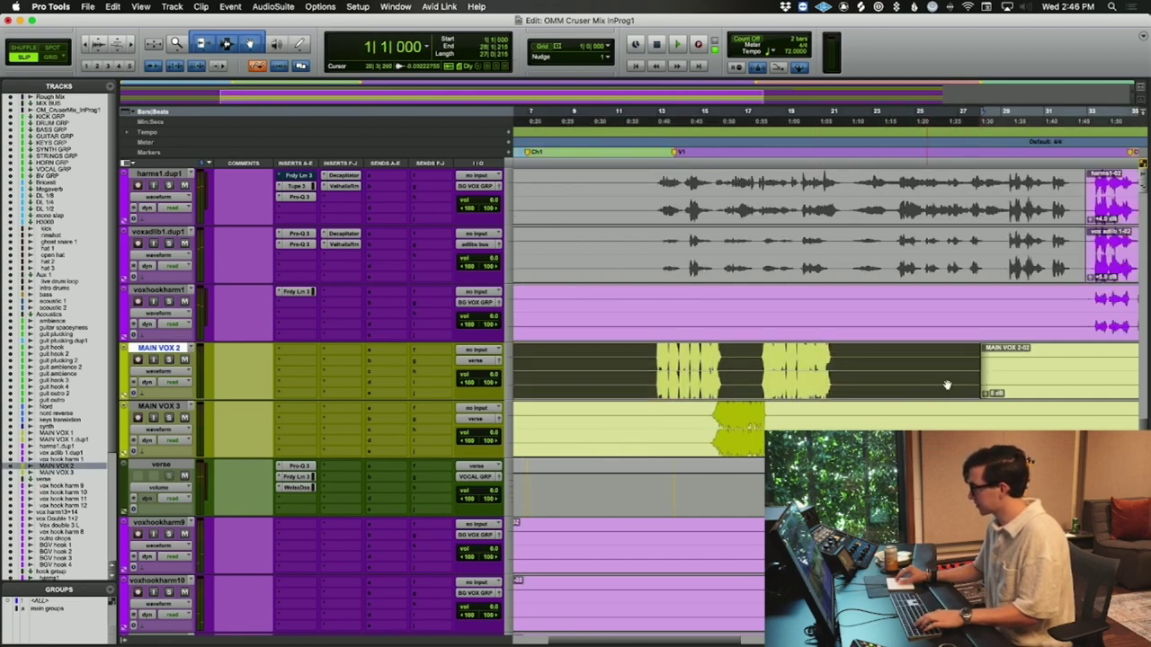
key("r")
left_click_drag(805, 364, 987, 364)
key("super+s")
- Bring the group tracks into view and play the song from the beginning
scroll(872, 383, "up", 5)
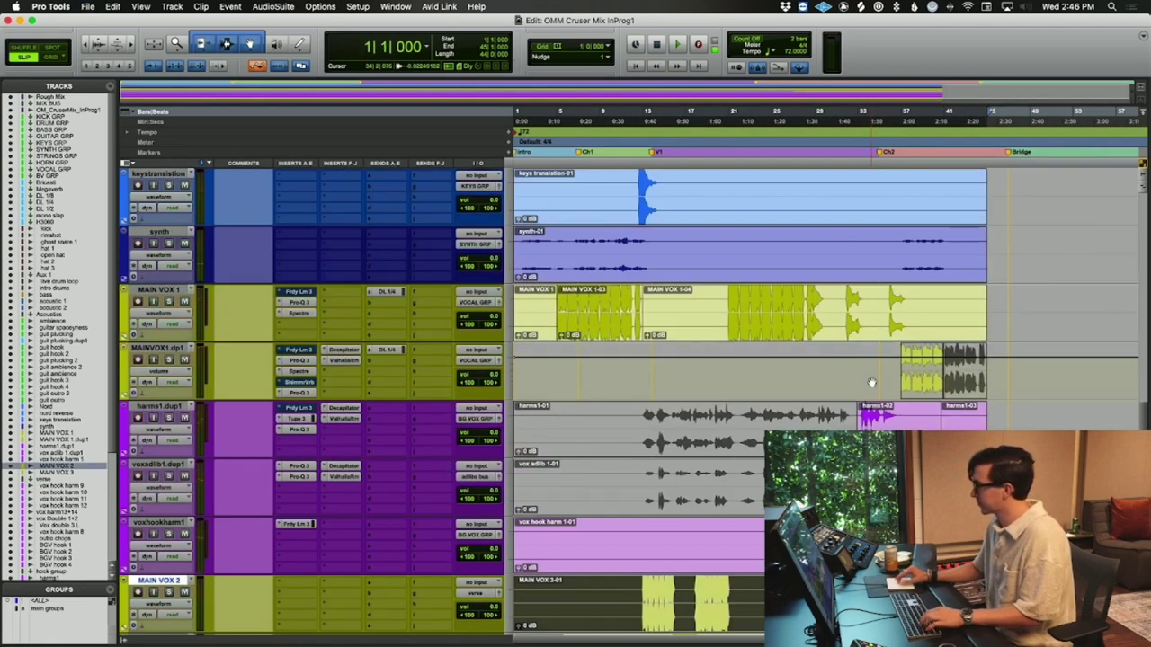
scroll(873, 381, "up", 10)
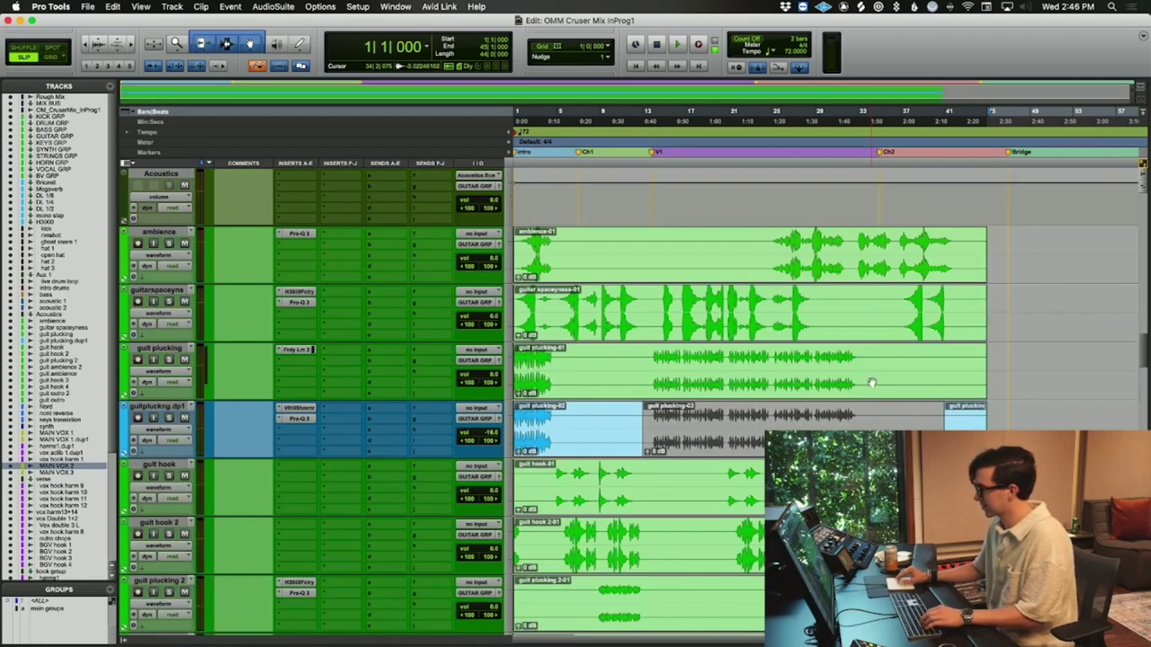
scroll(871, 383, "up", 6)
scroll(872, 384, "up", 15)
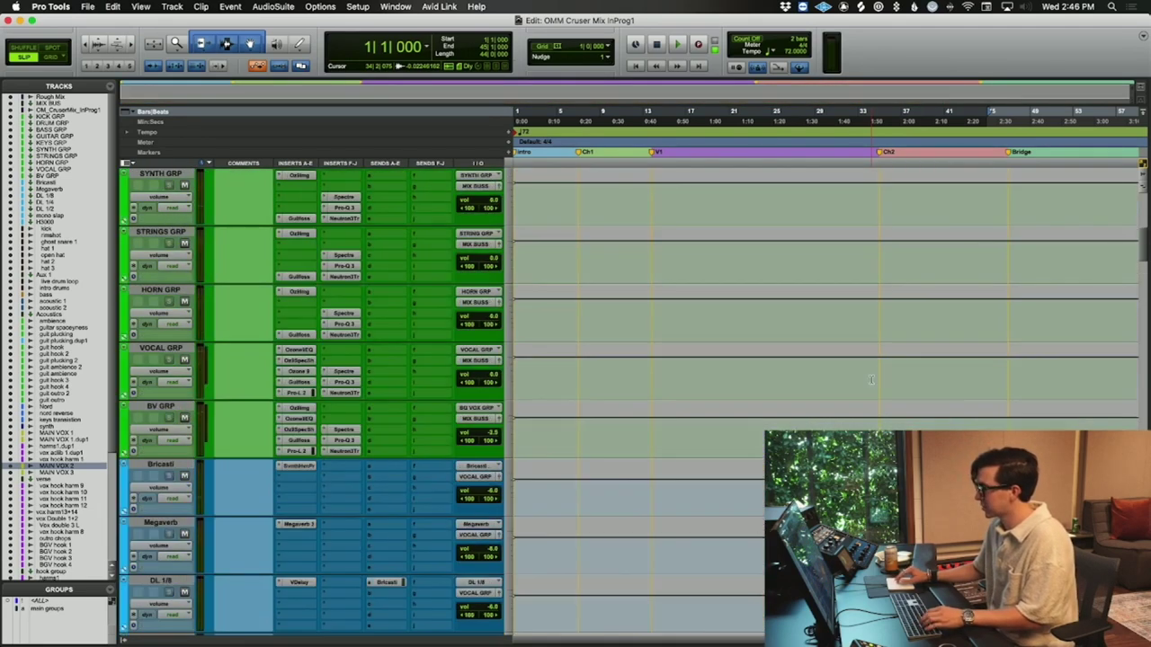
key("space")
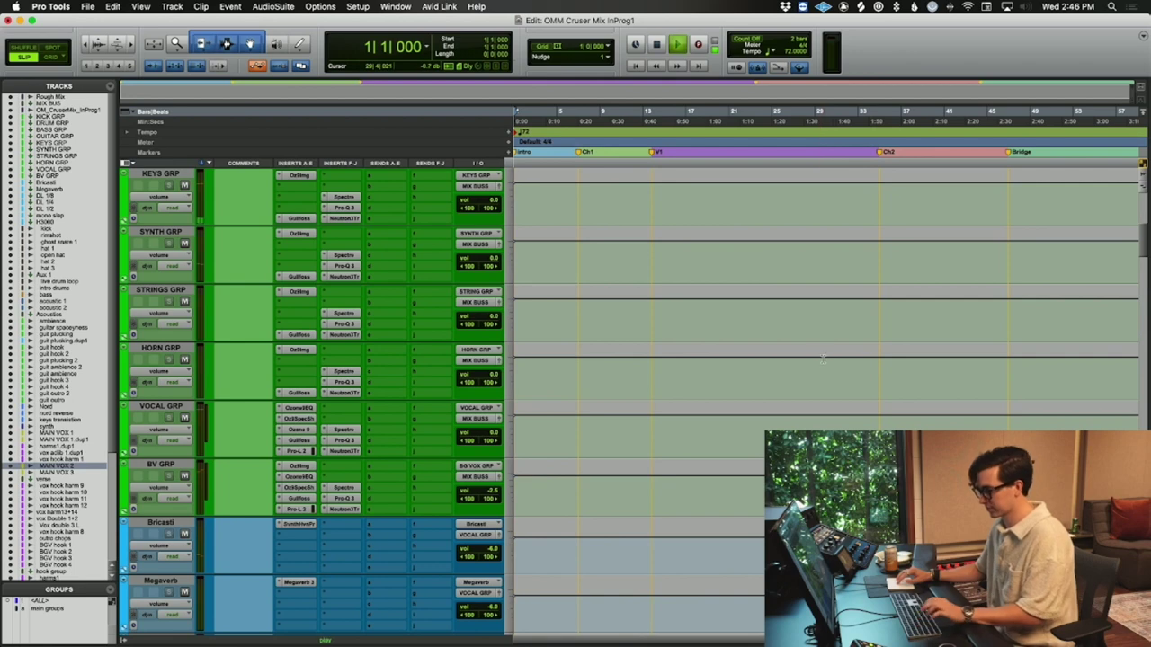